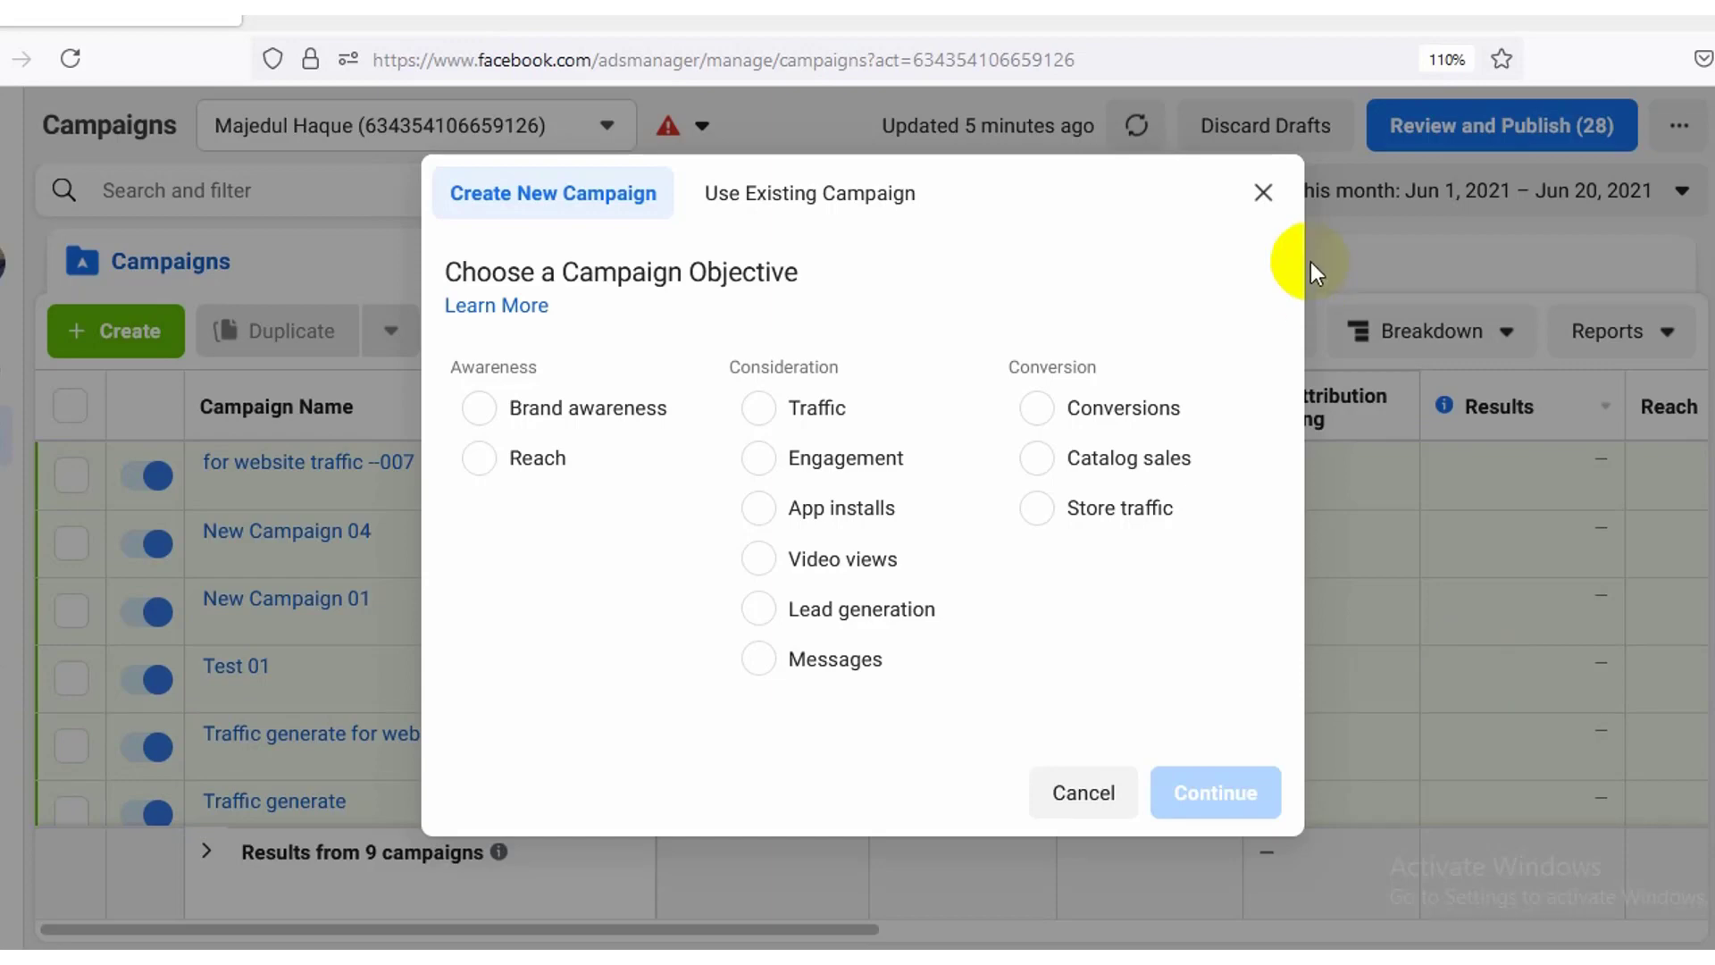
click(1263, 190)
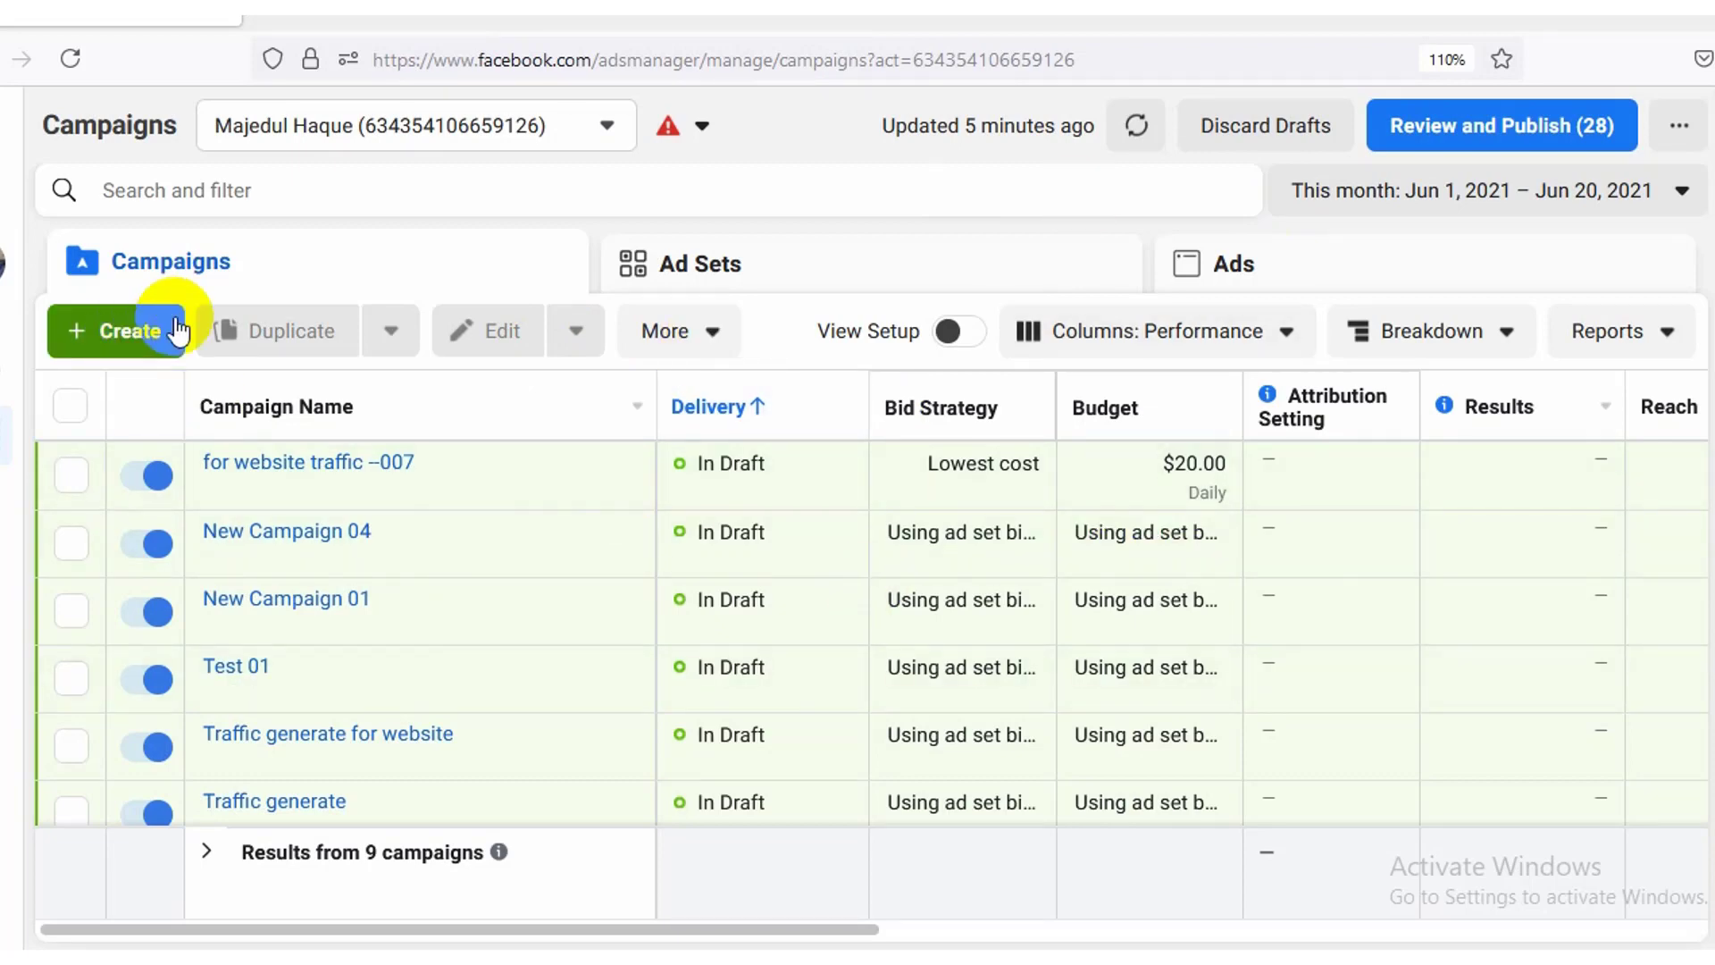
click(121, 339)
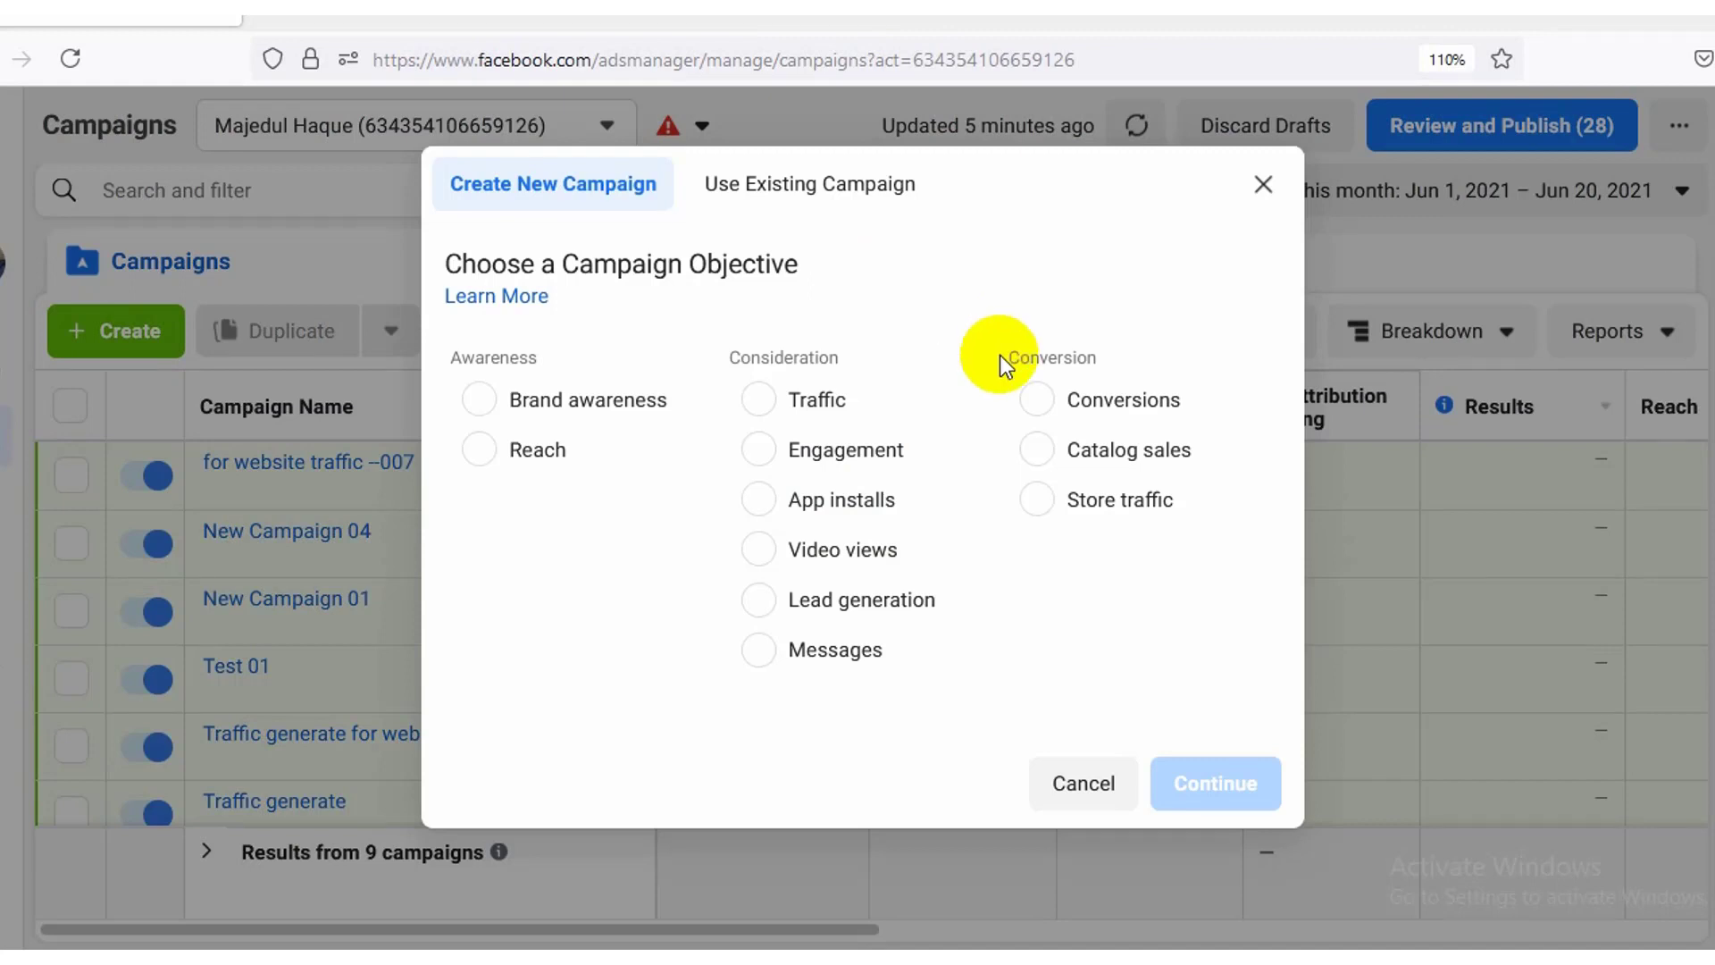
click(1262, 192)
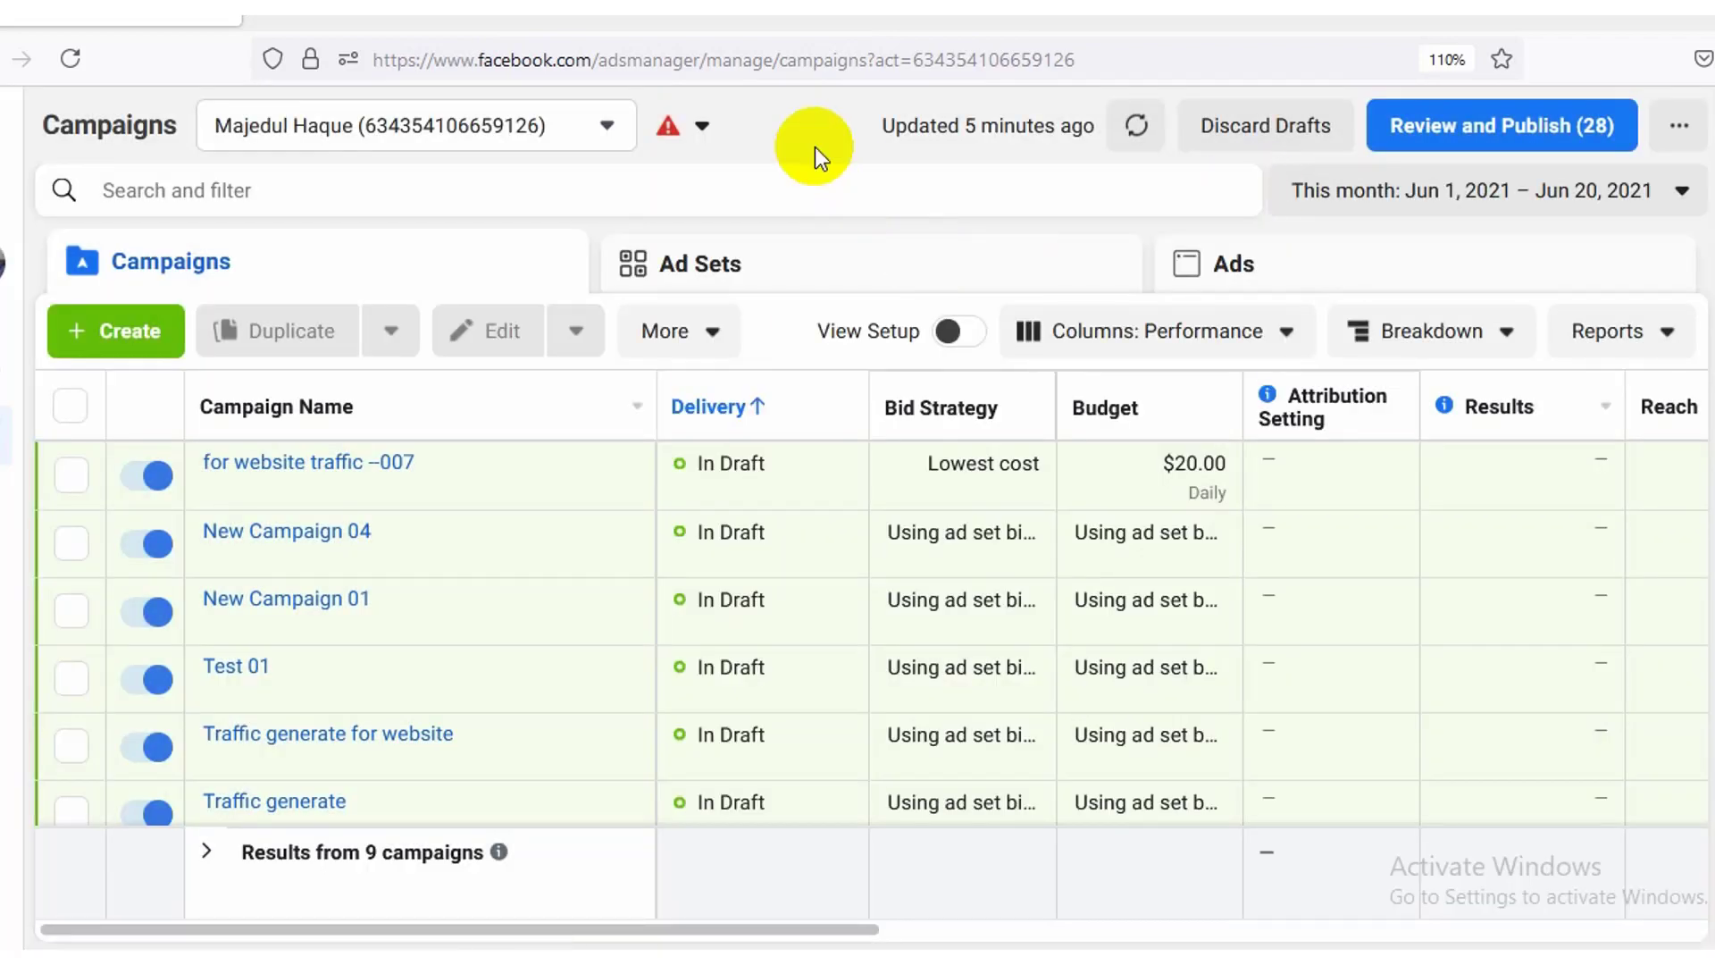
click(623, 59)
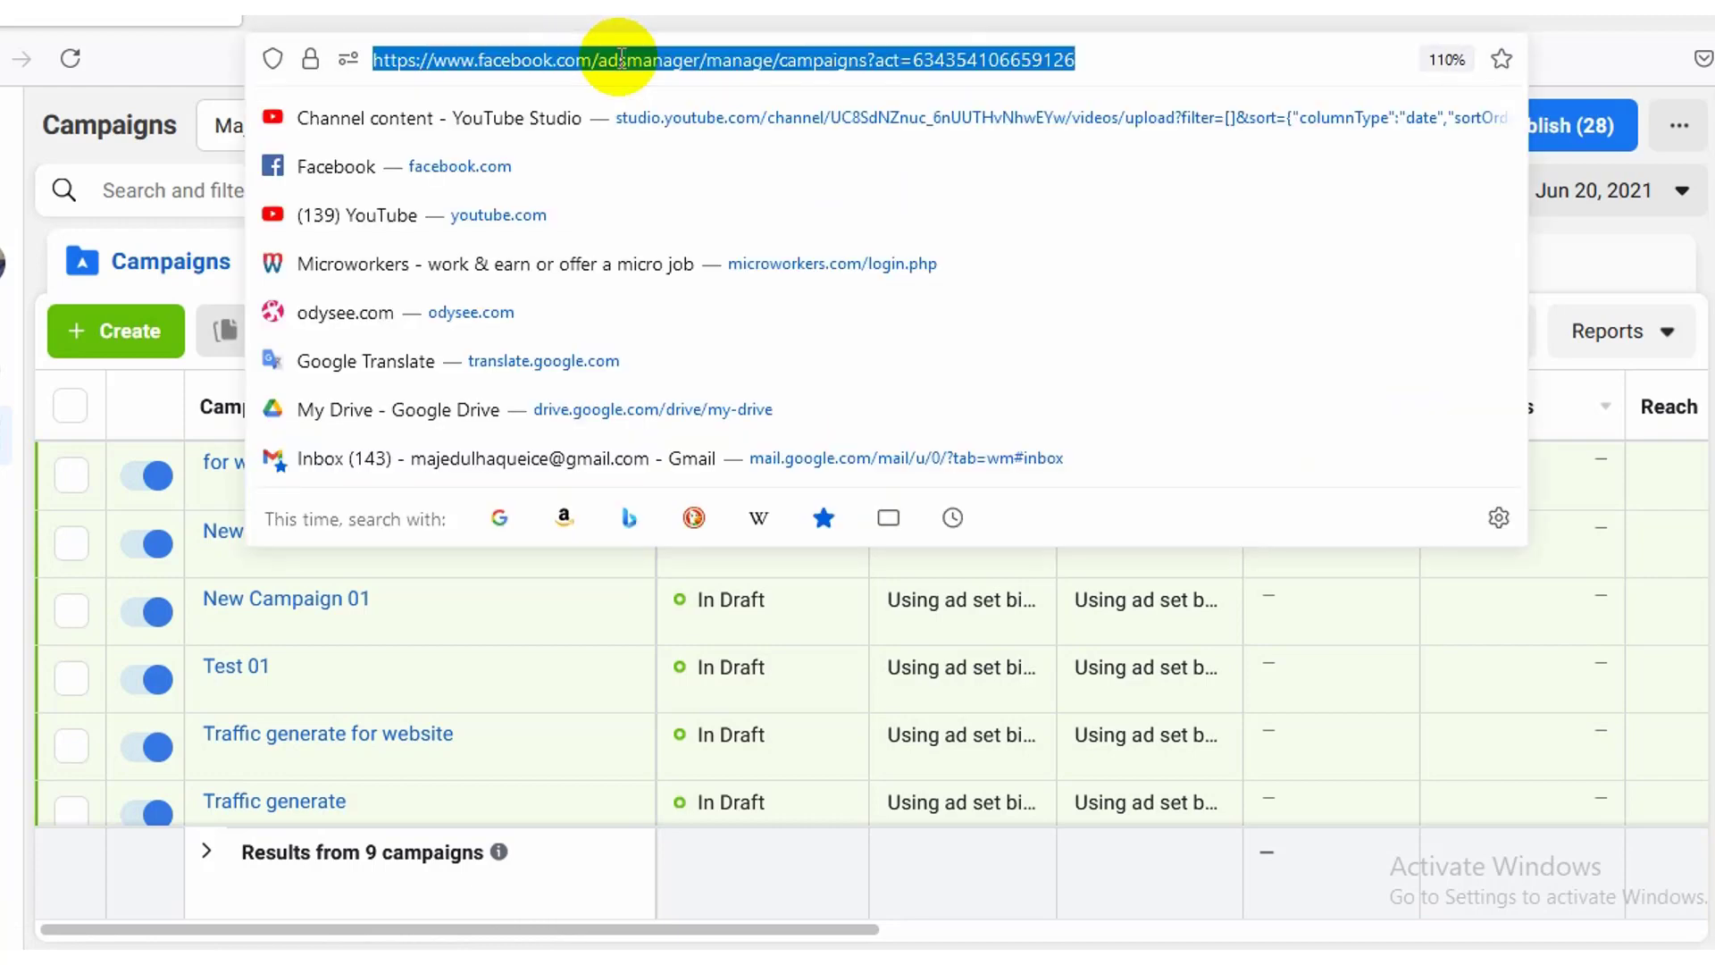
click(653, 60)
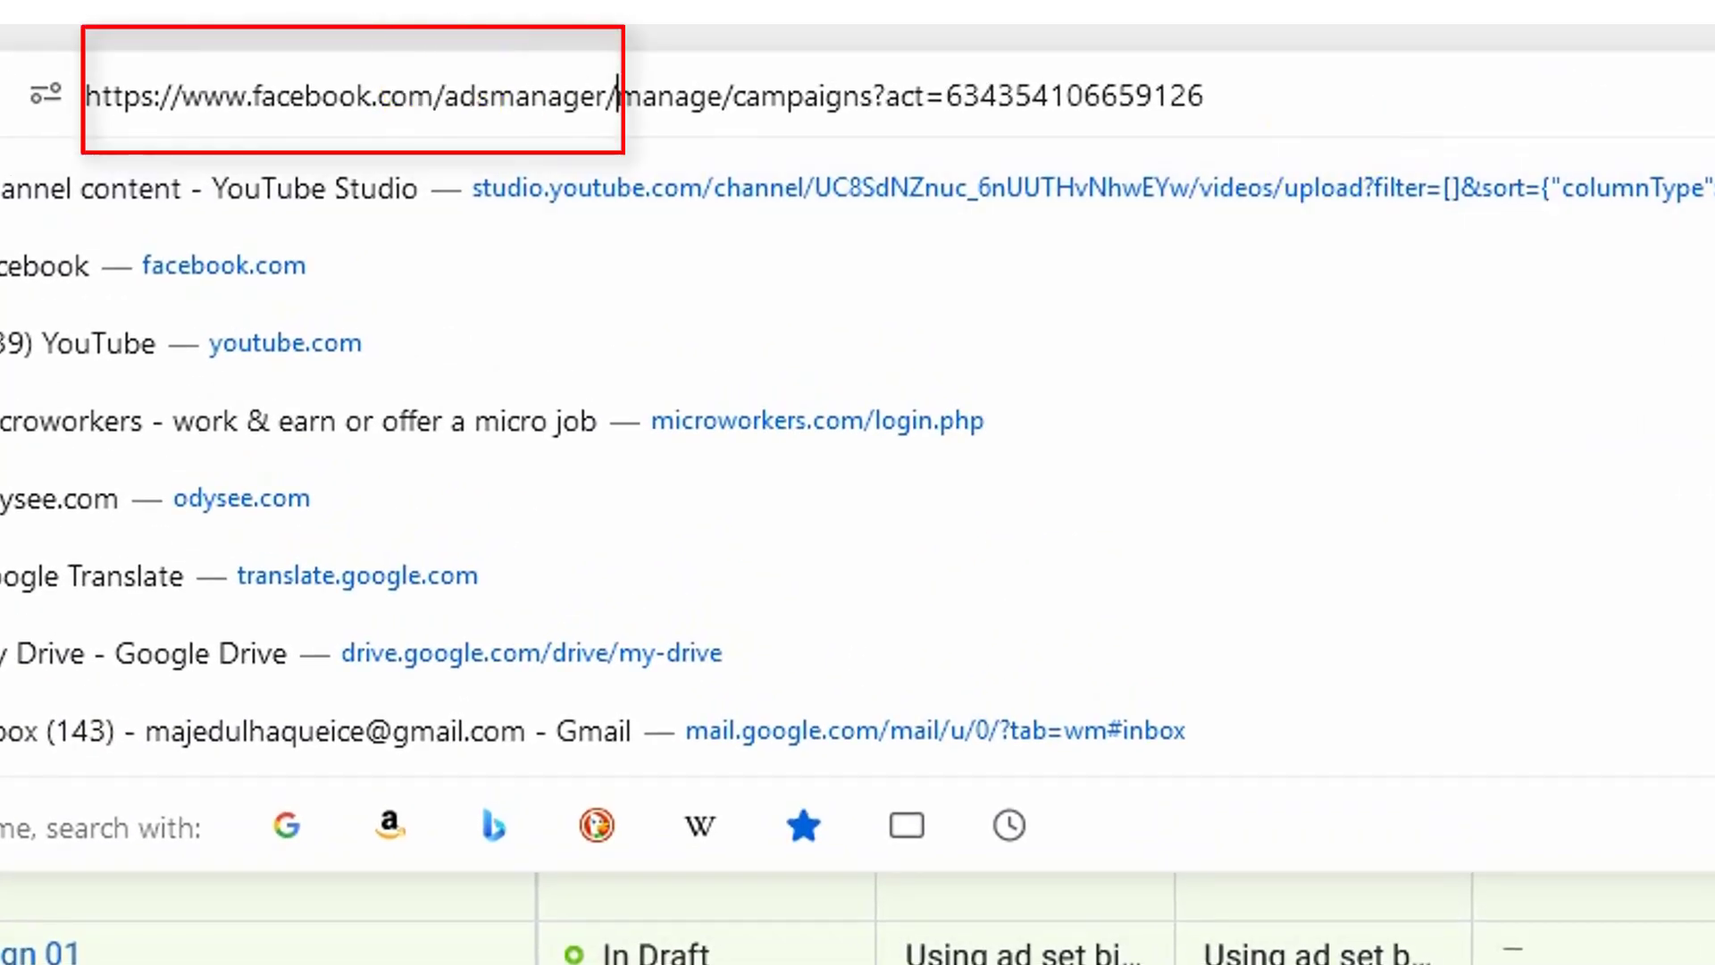
key(Escape)
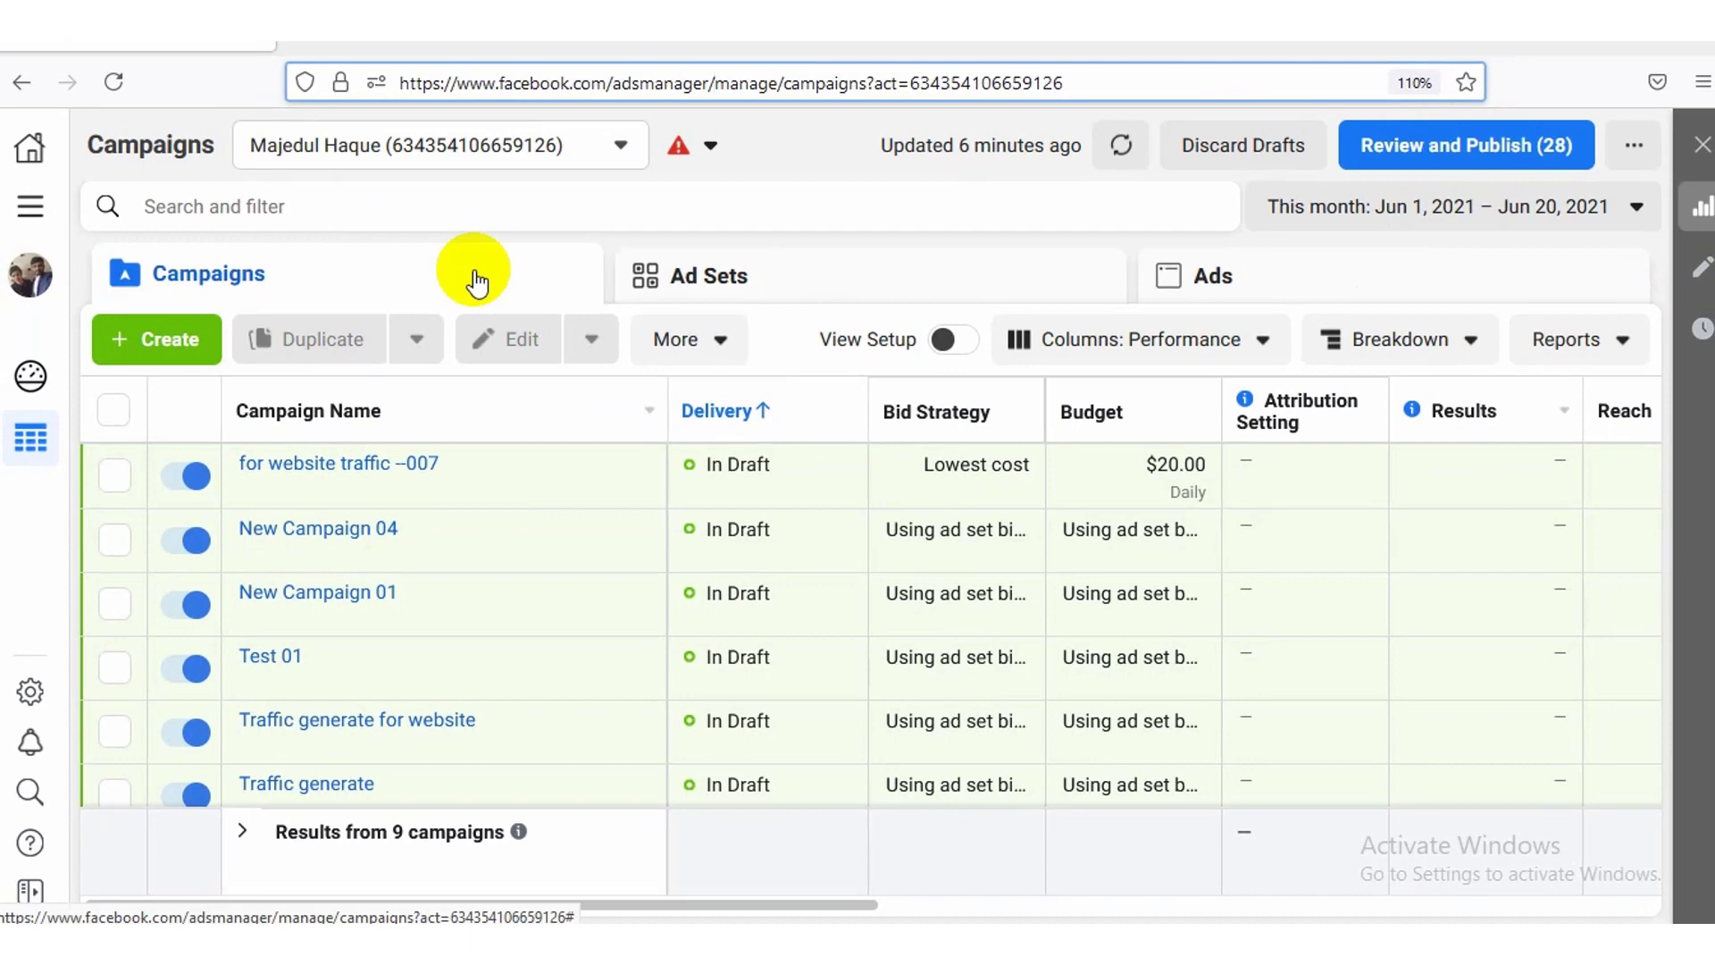
Step: Start a new campaign and preview the Traffic, App installs, Video views, Lead generation and Messages objectives
click(170, 338)
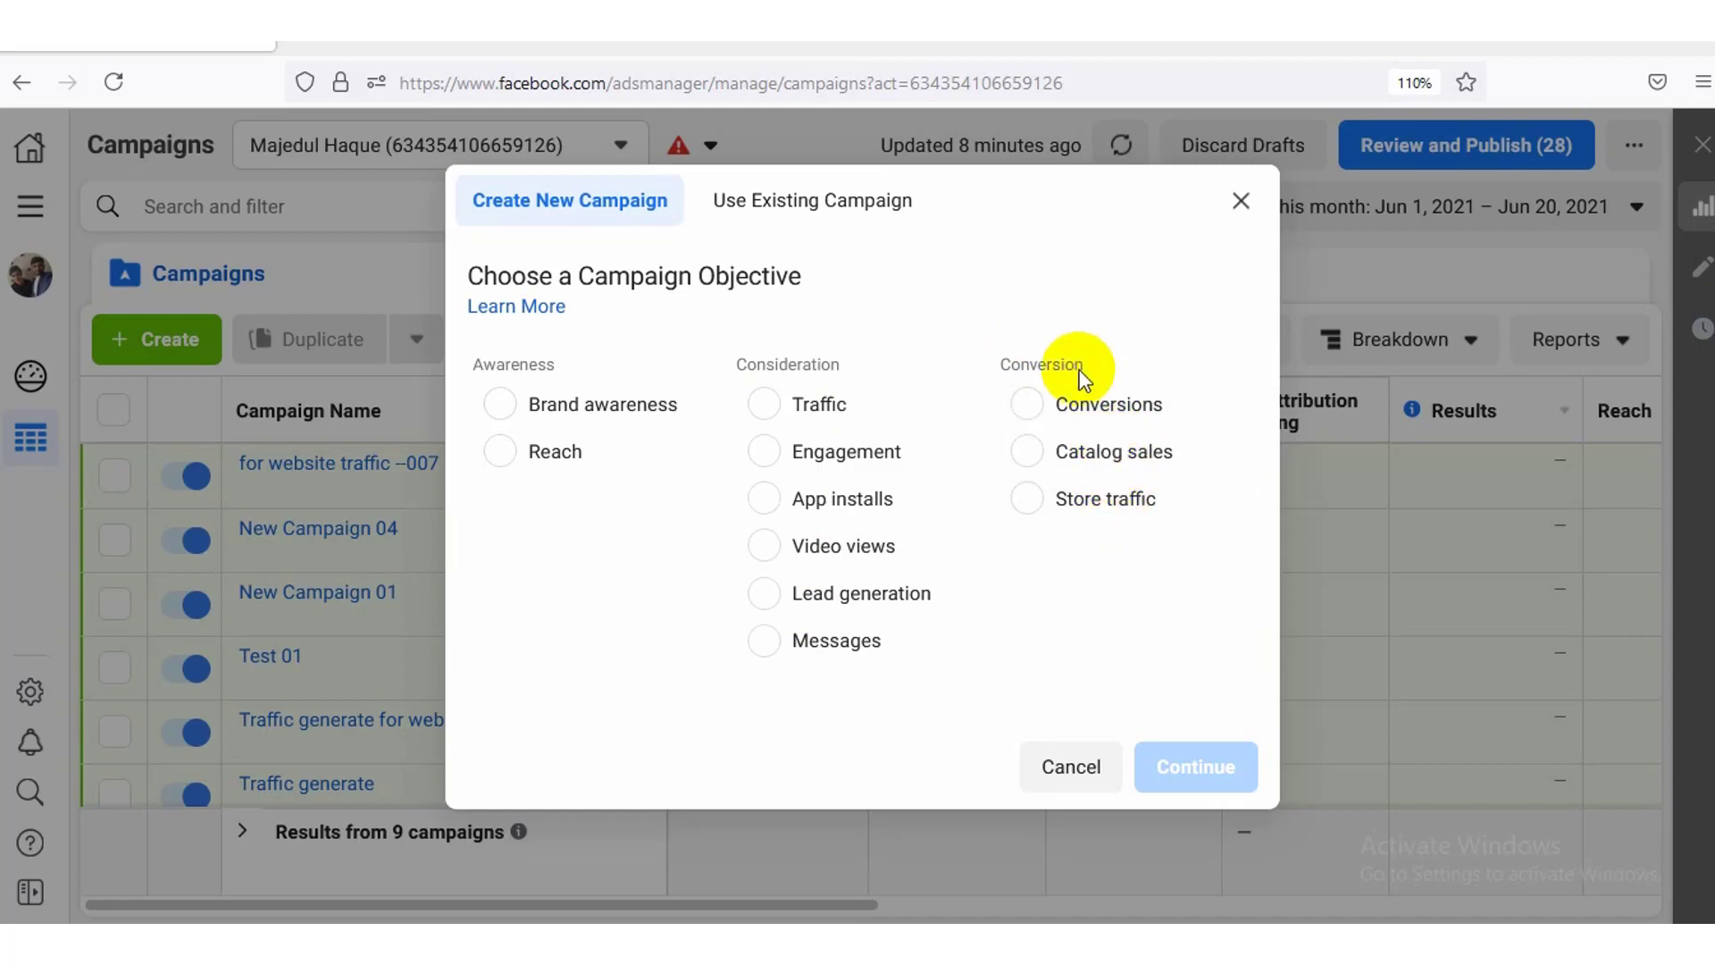
click(762, 413)
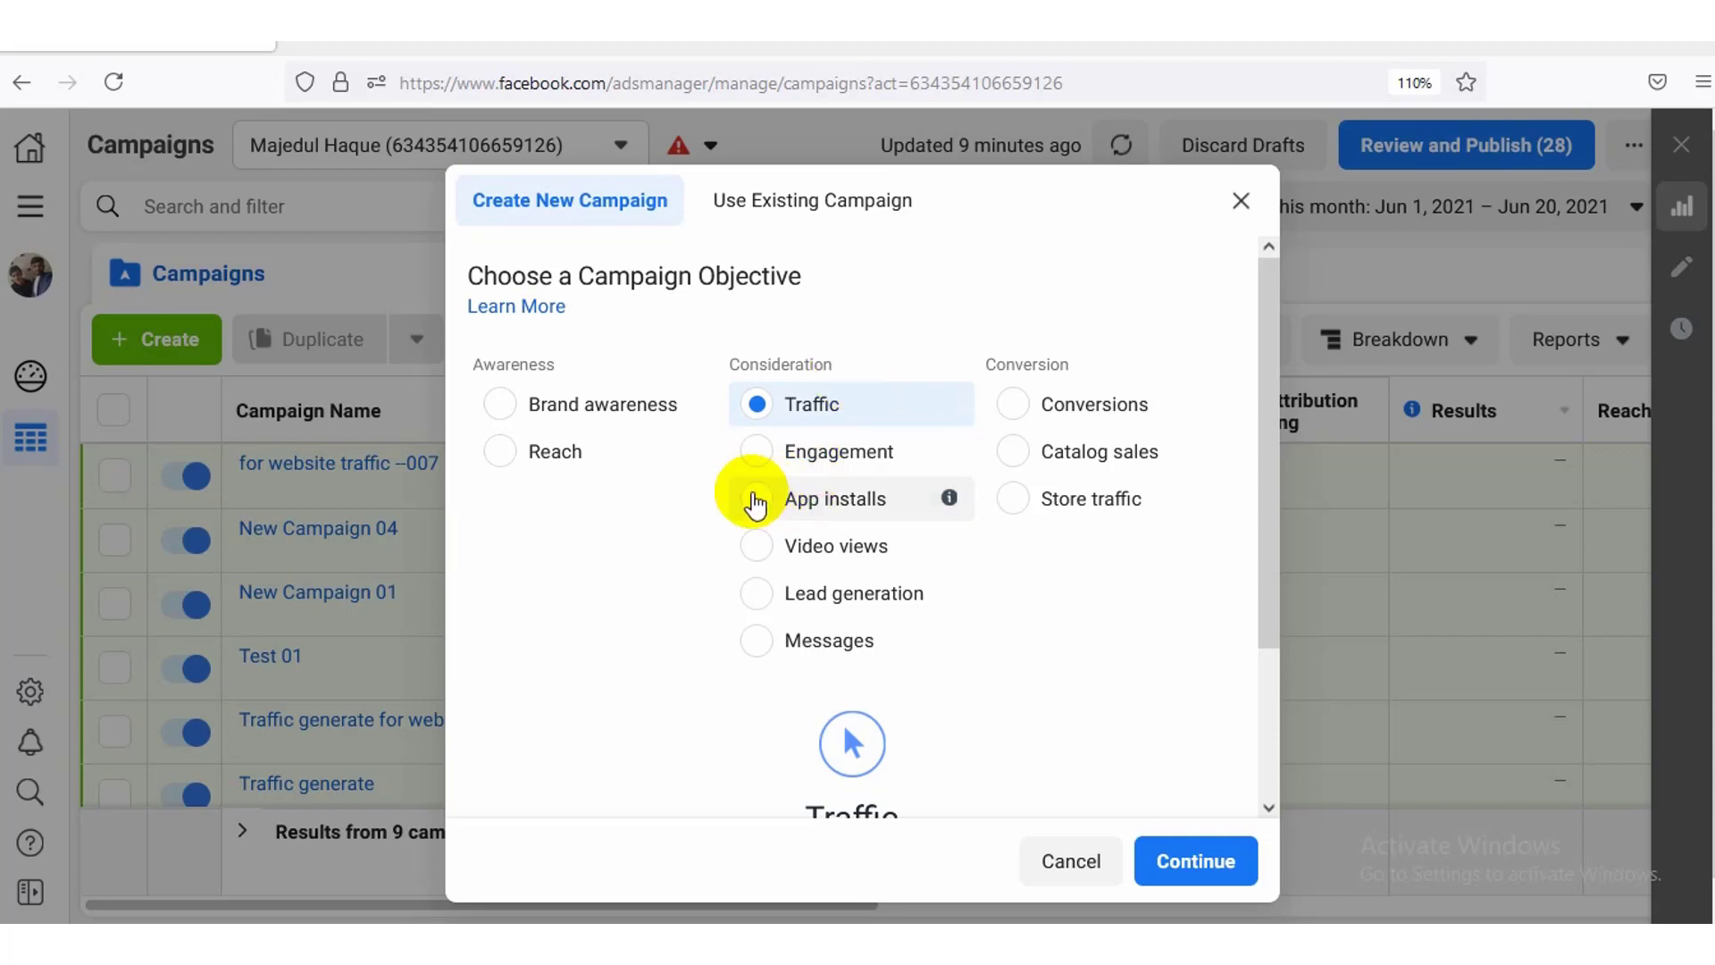
click(755, 501)
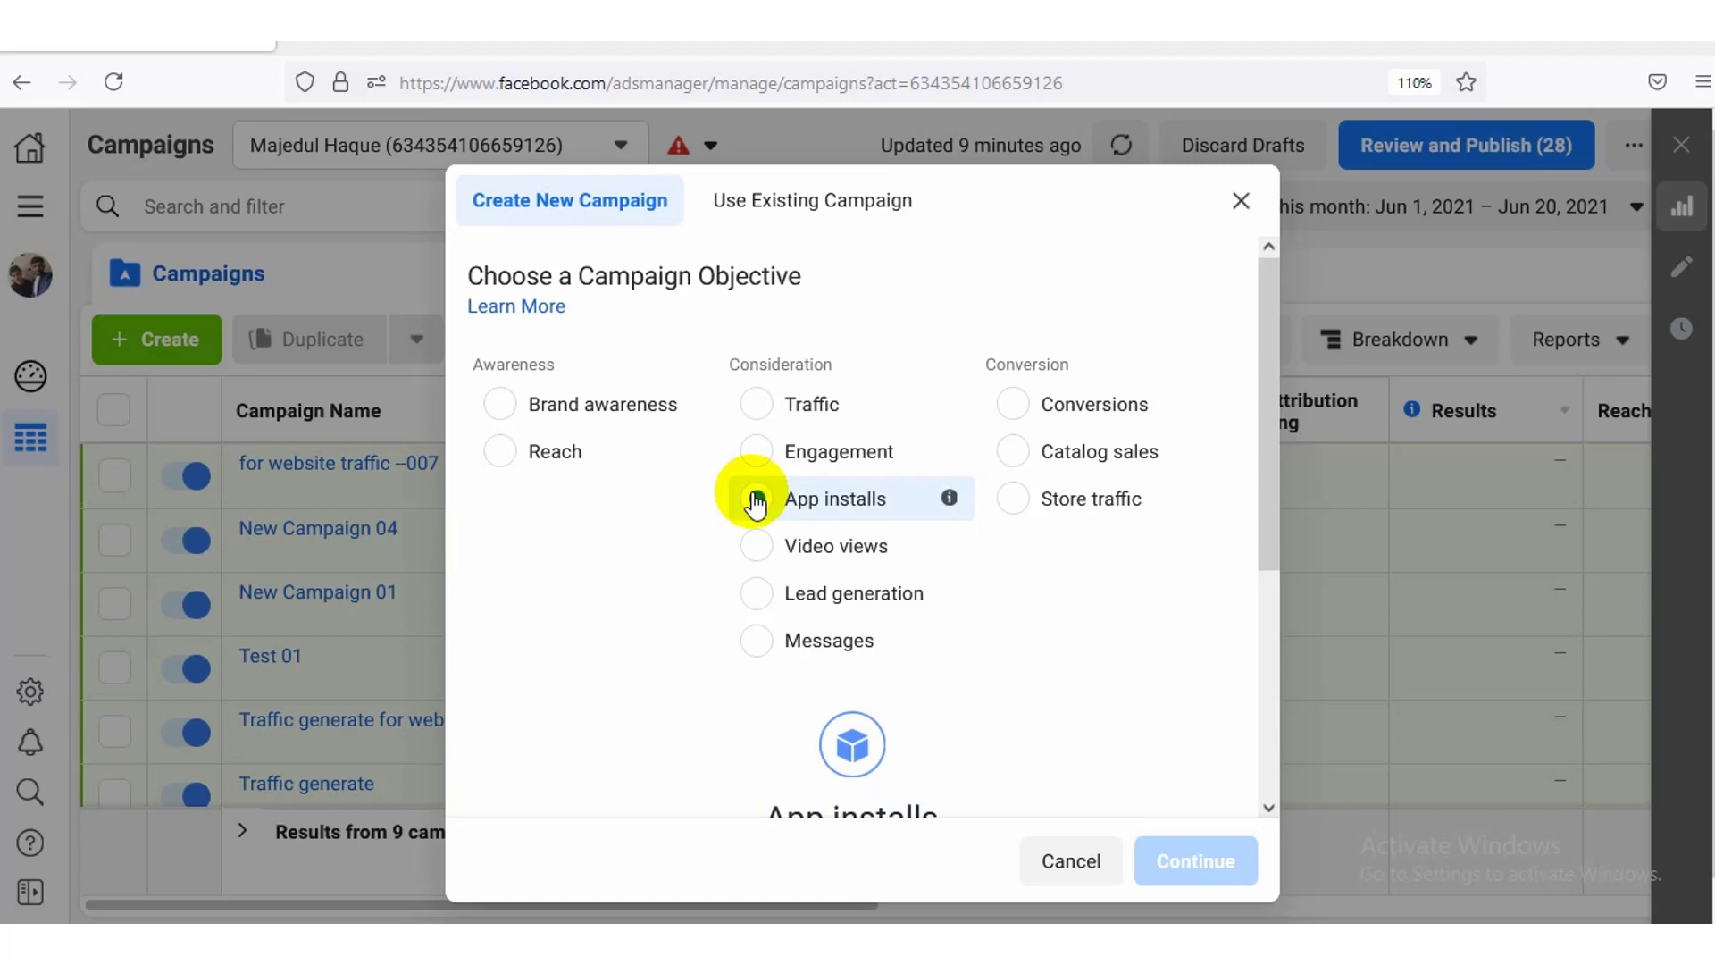
click(759, 549)
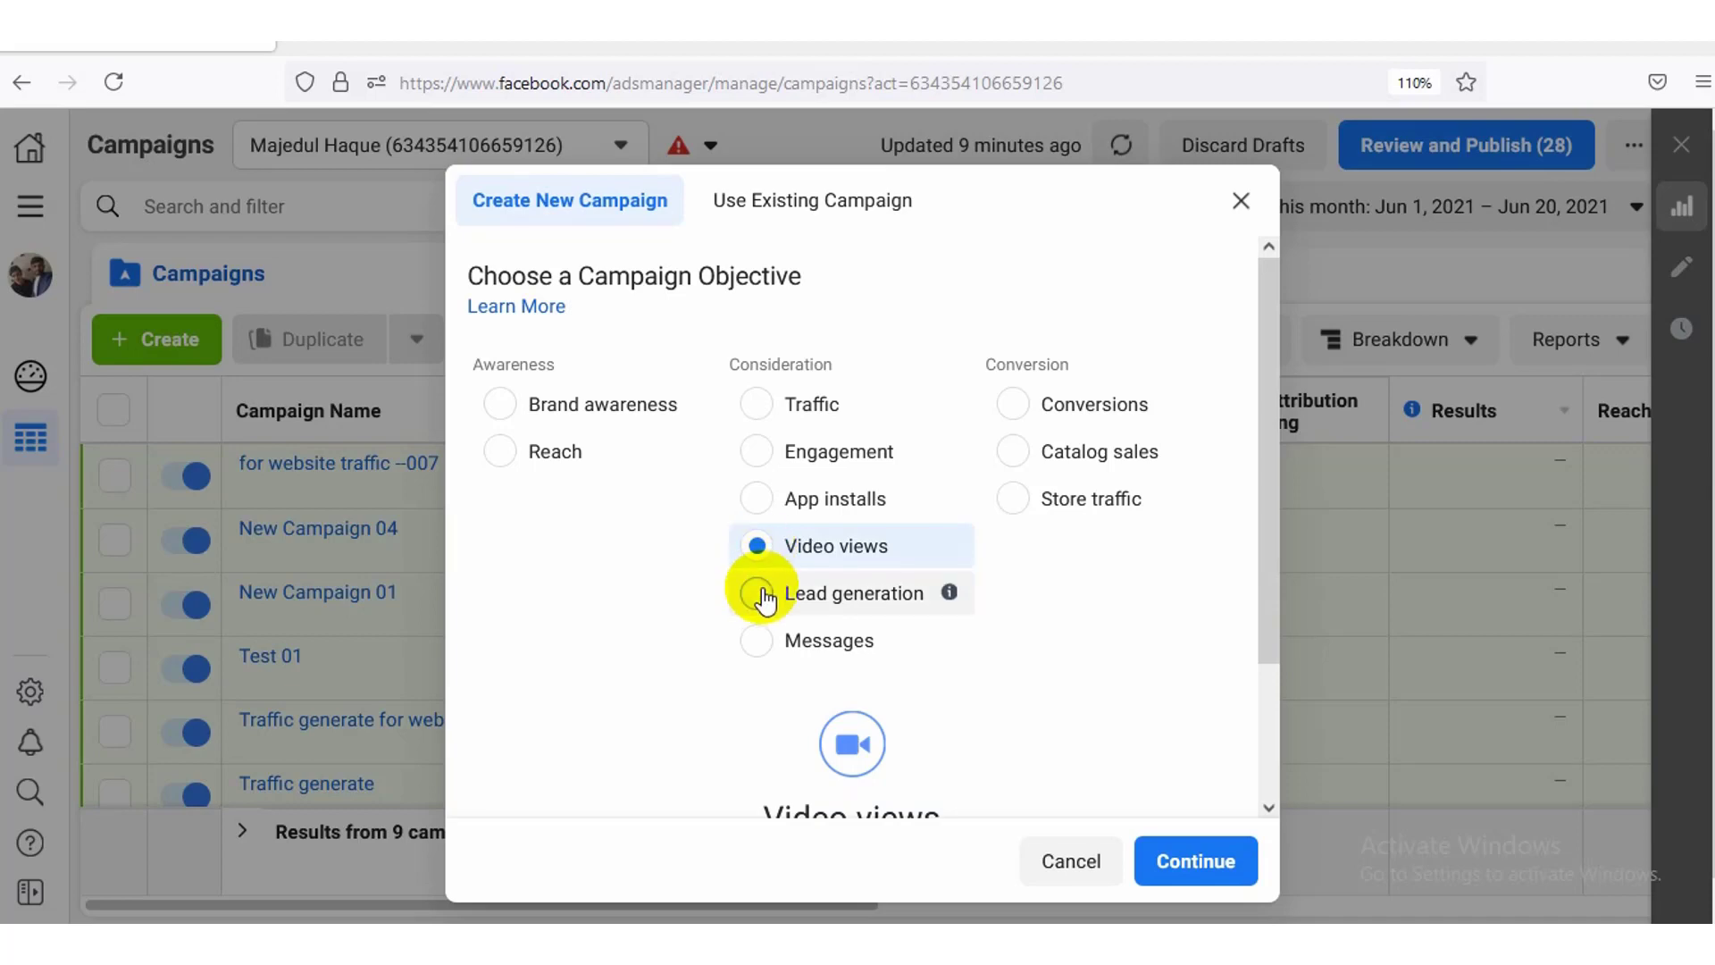
click(762, 595)
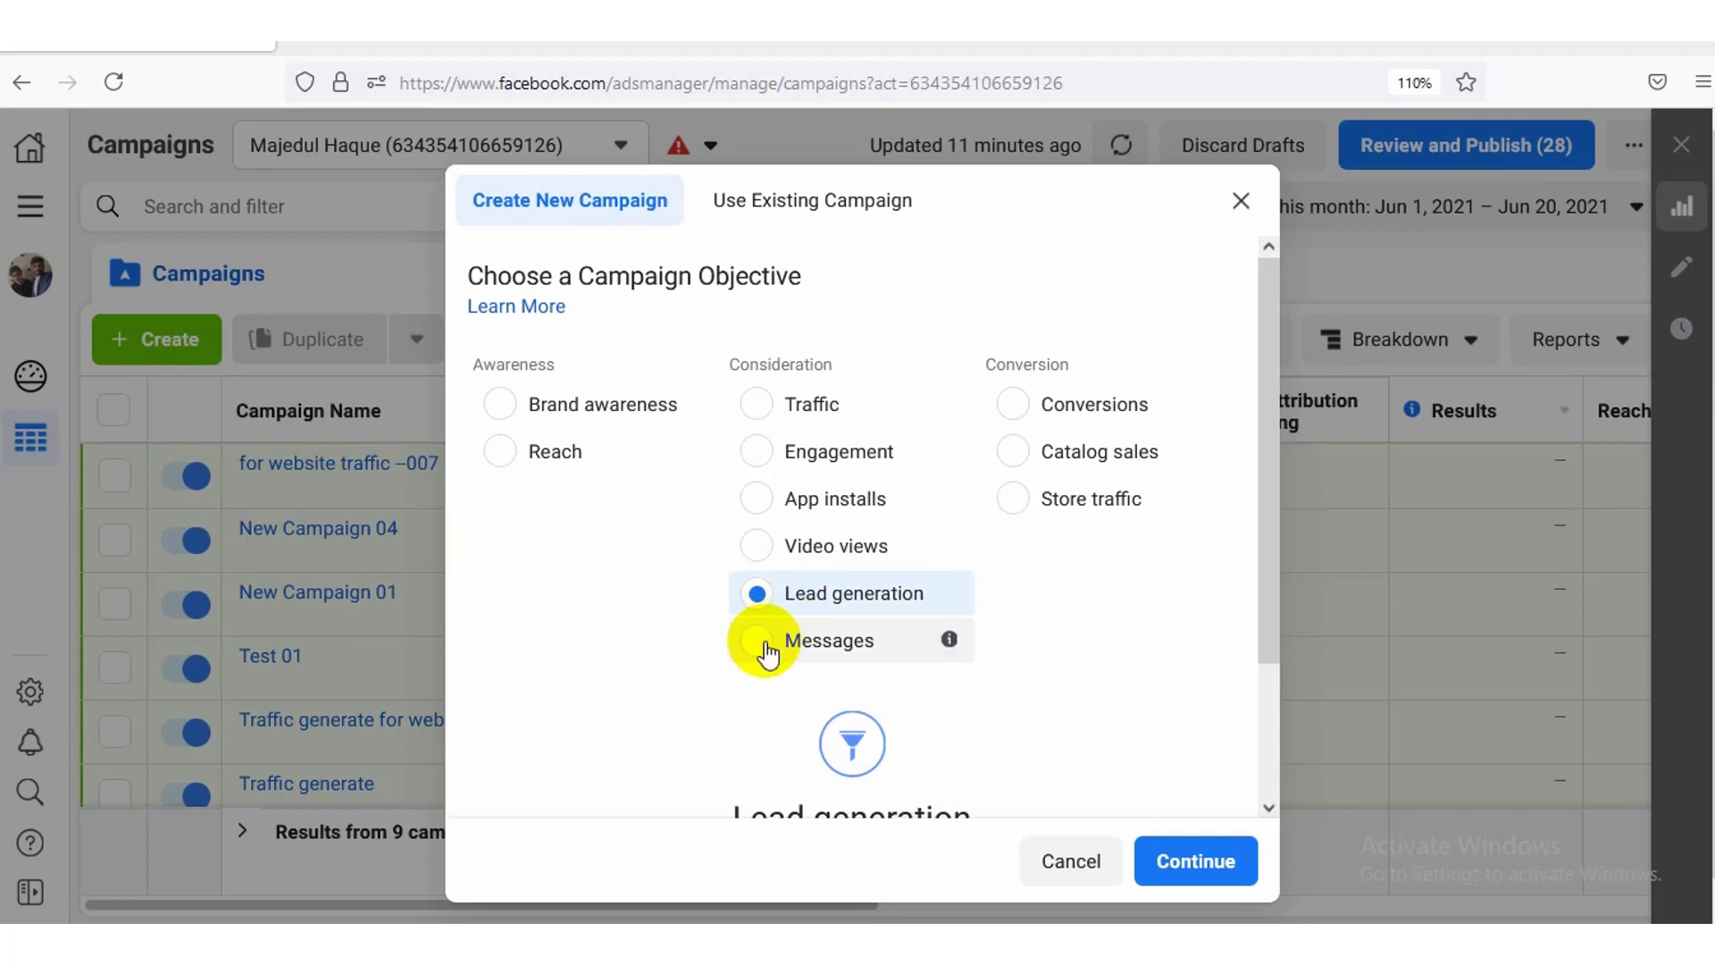
click(765, 647)
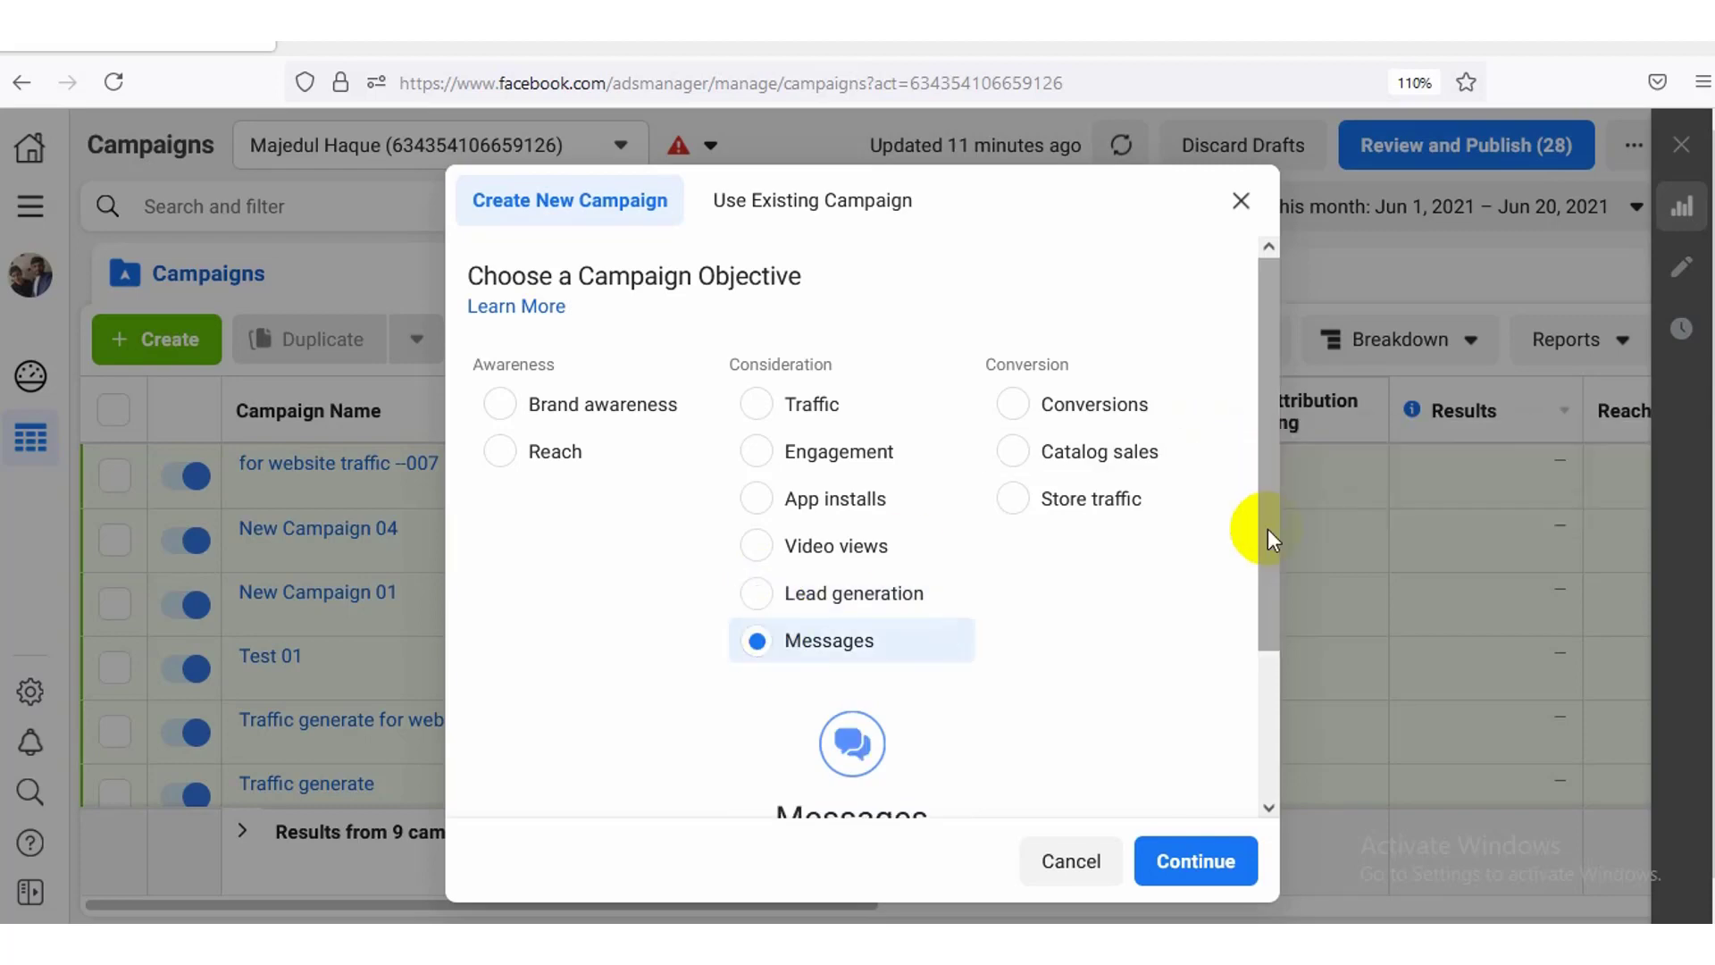
mouse_move(1268, 529)
mouse_down()
mouse_move(1267, 678)
mouse_move(1271, 539)
mouse_up()
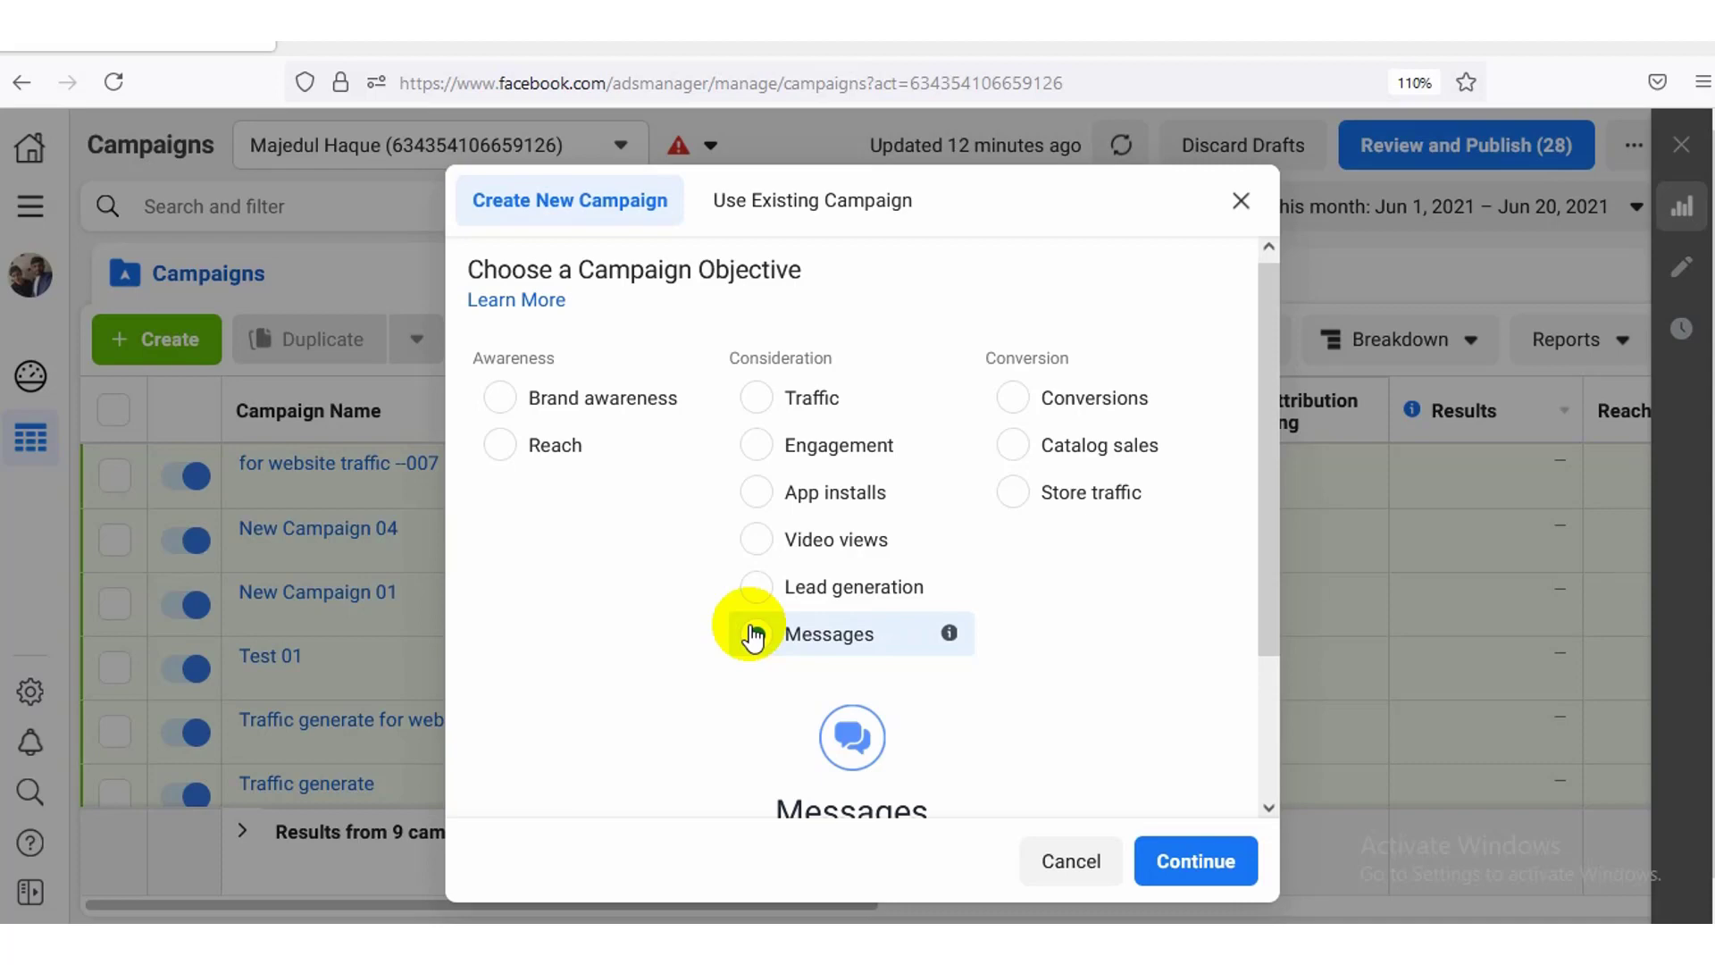
Step: Create the campaign with the Traffic objective and dismiss the lead generation recommendation
click(757, 399)
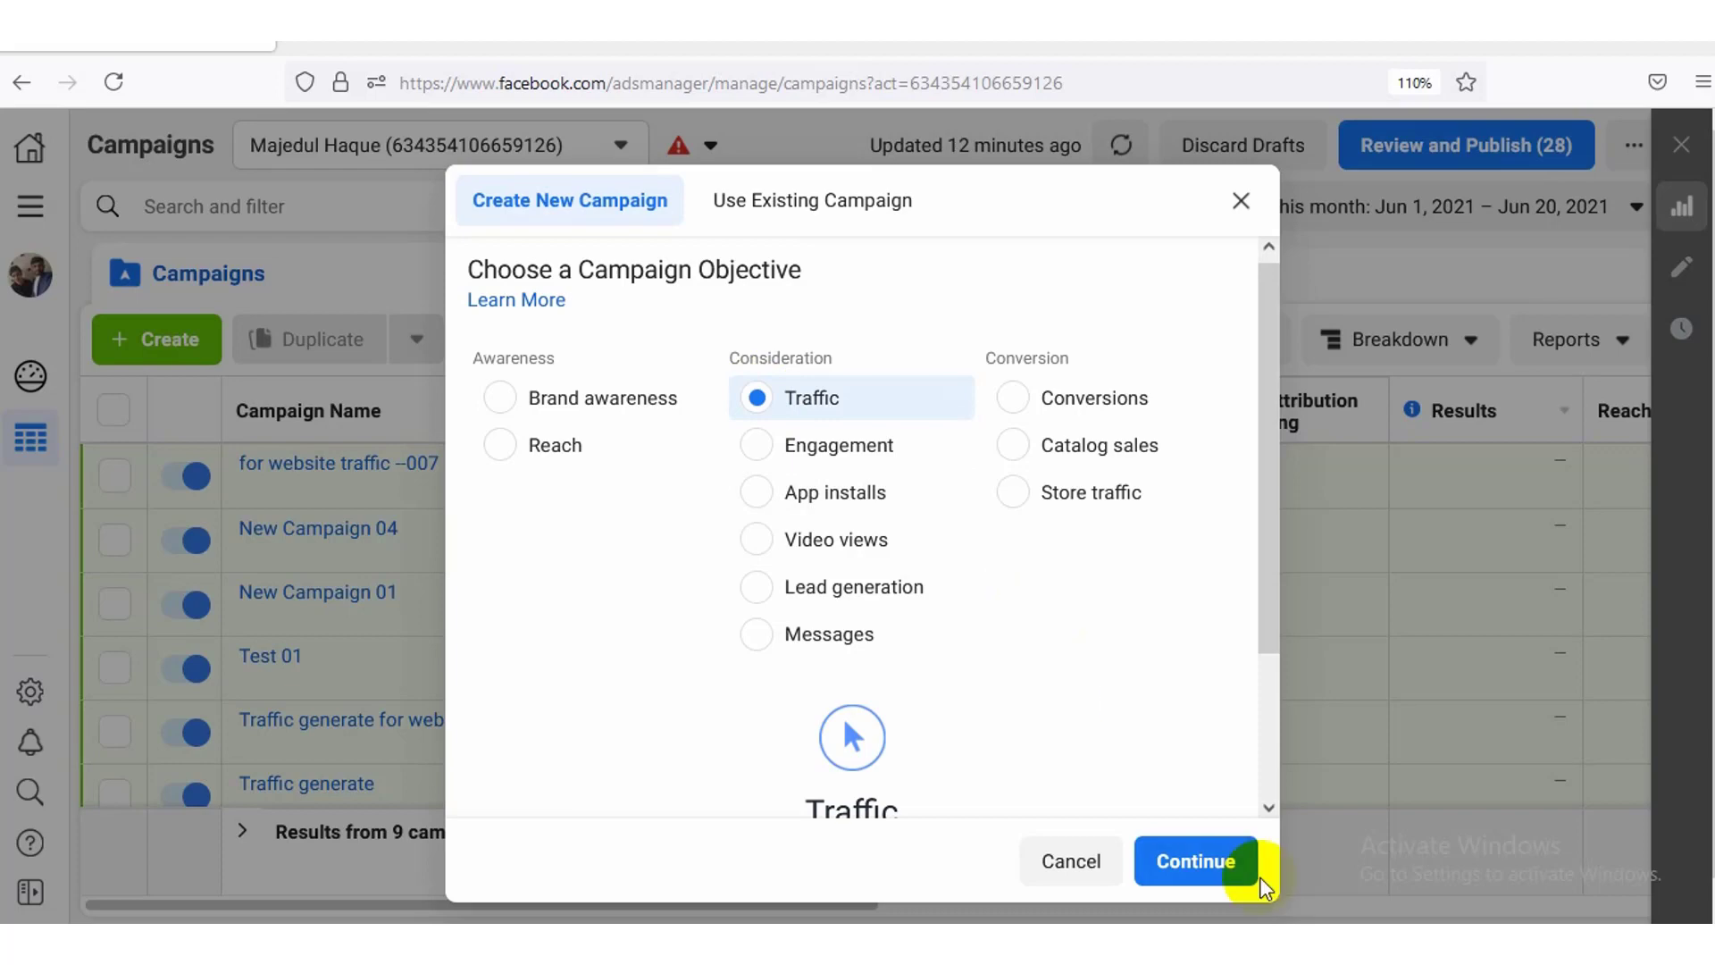
click(1215, 876)
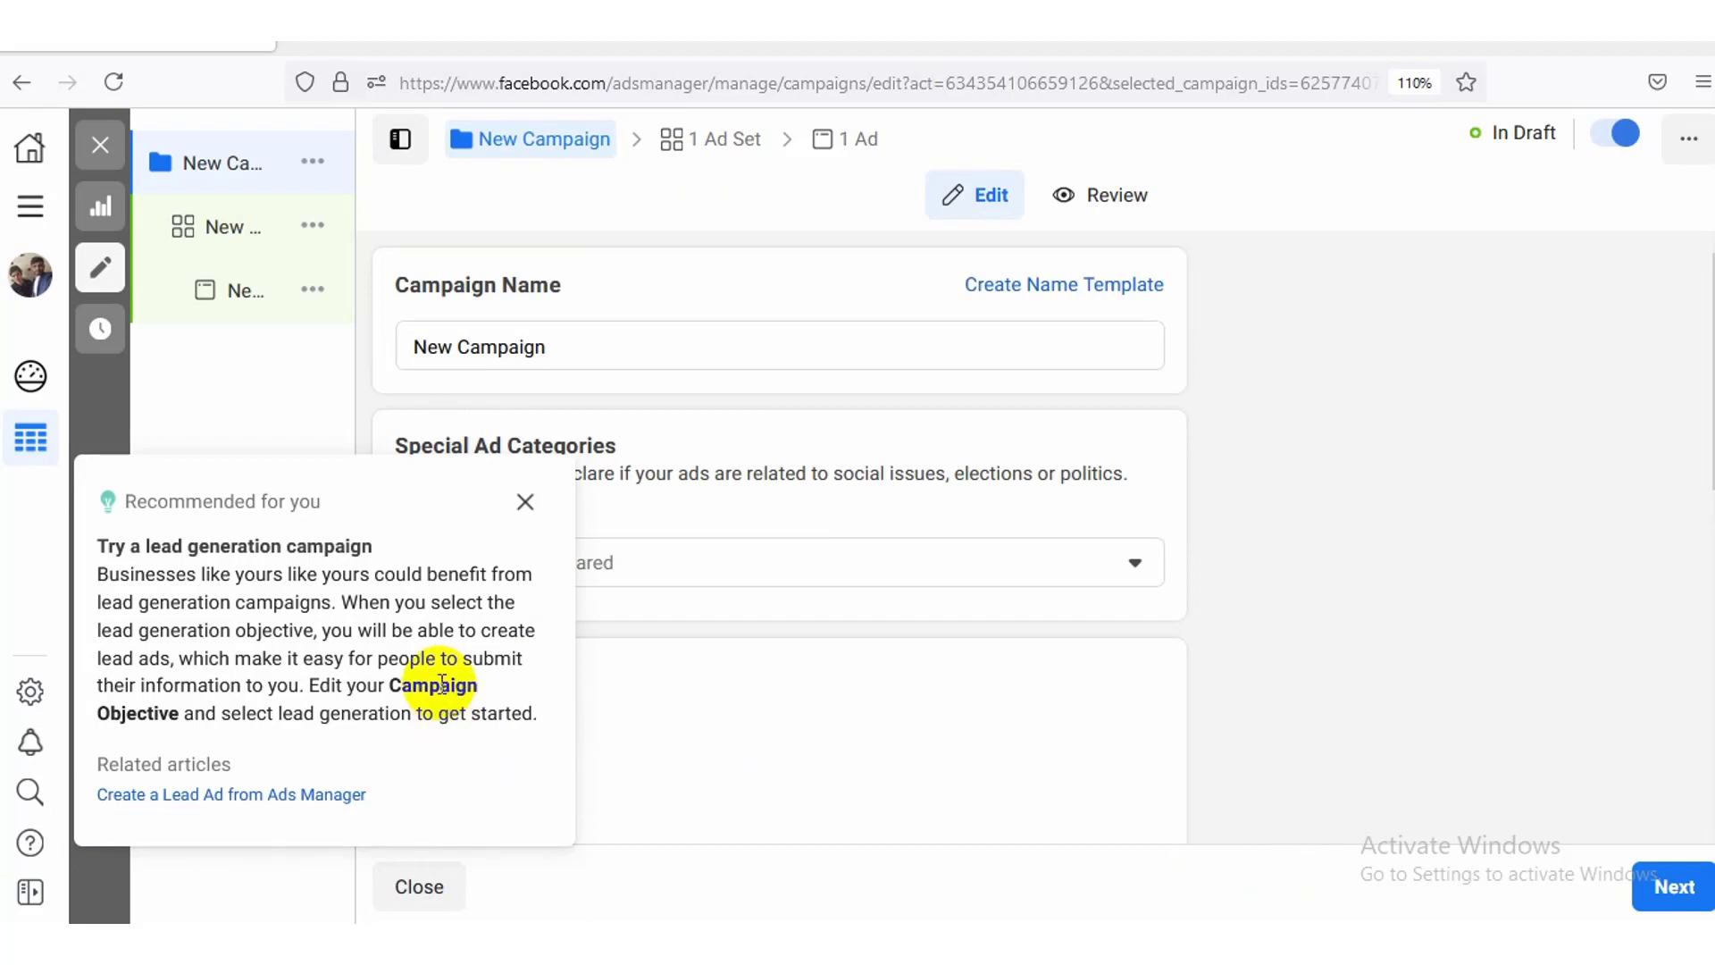
click(526, 505)
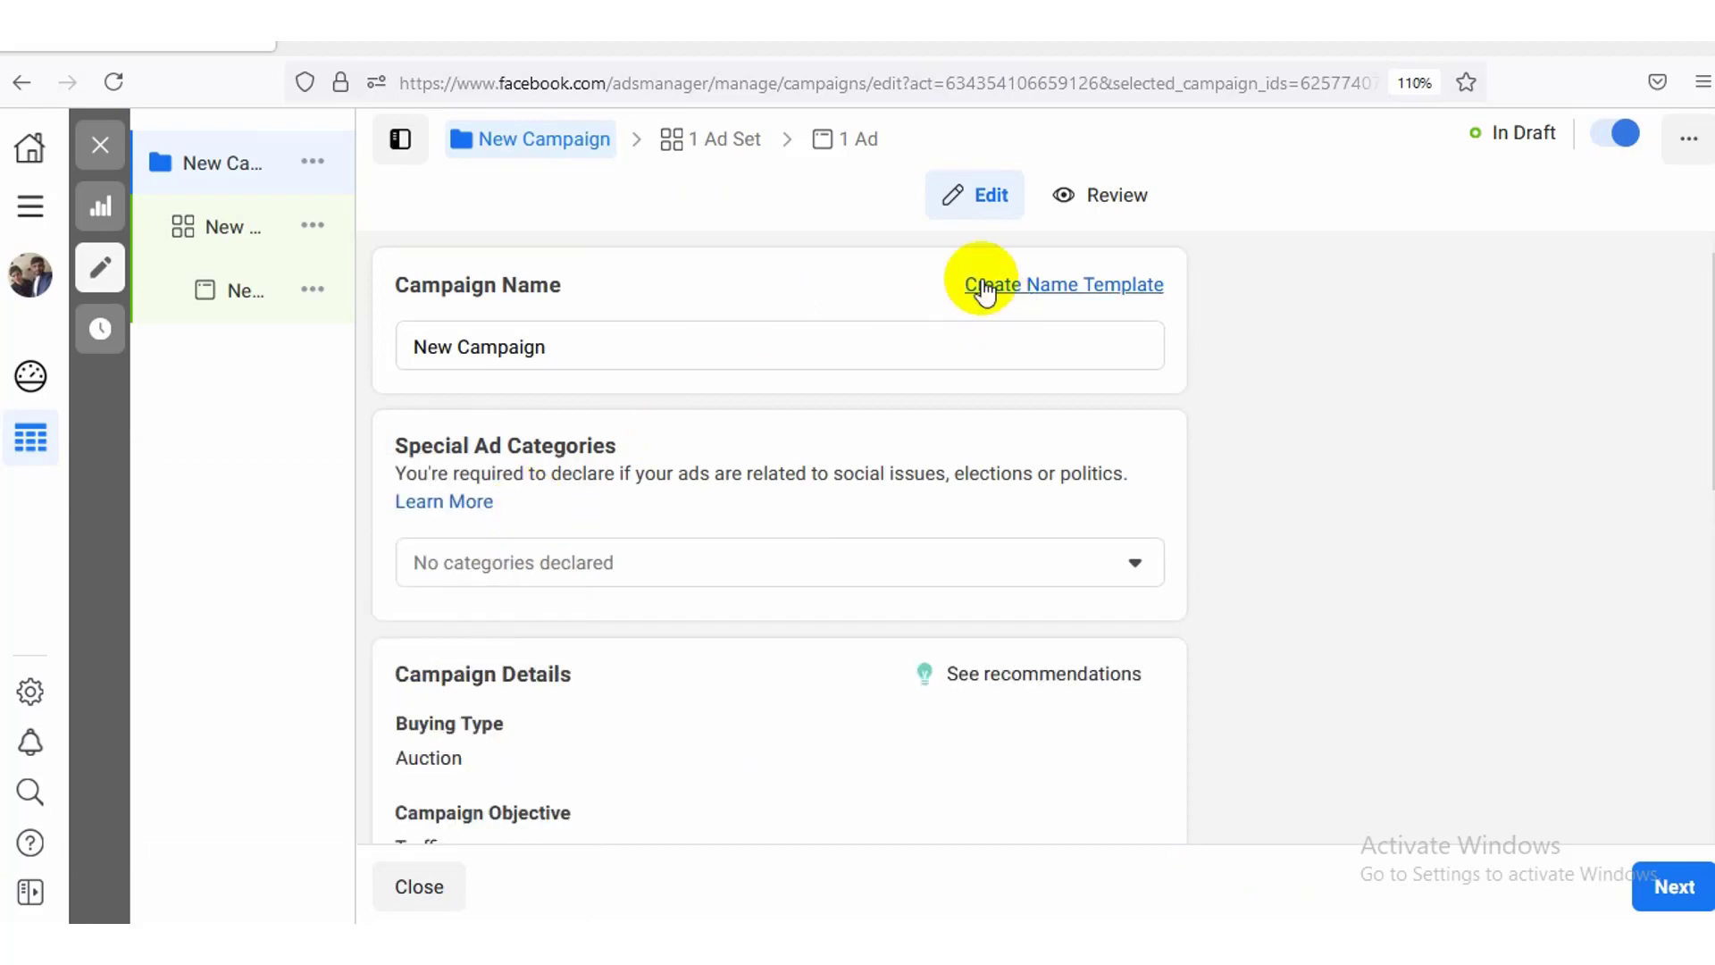
Step: Rename the new campaign as NC 01
click(659, 346)
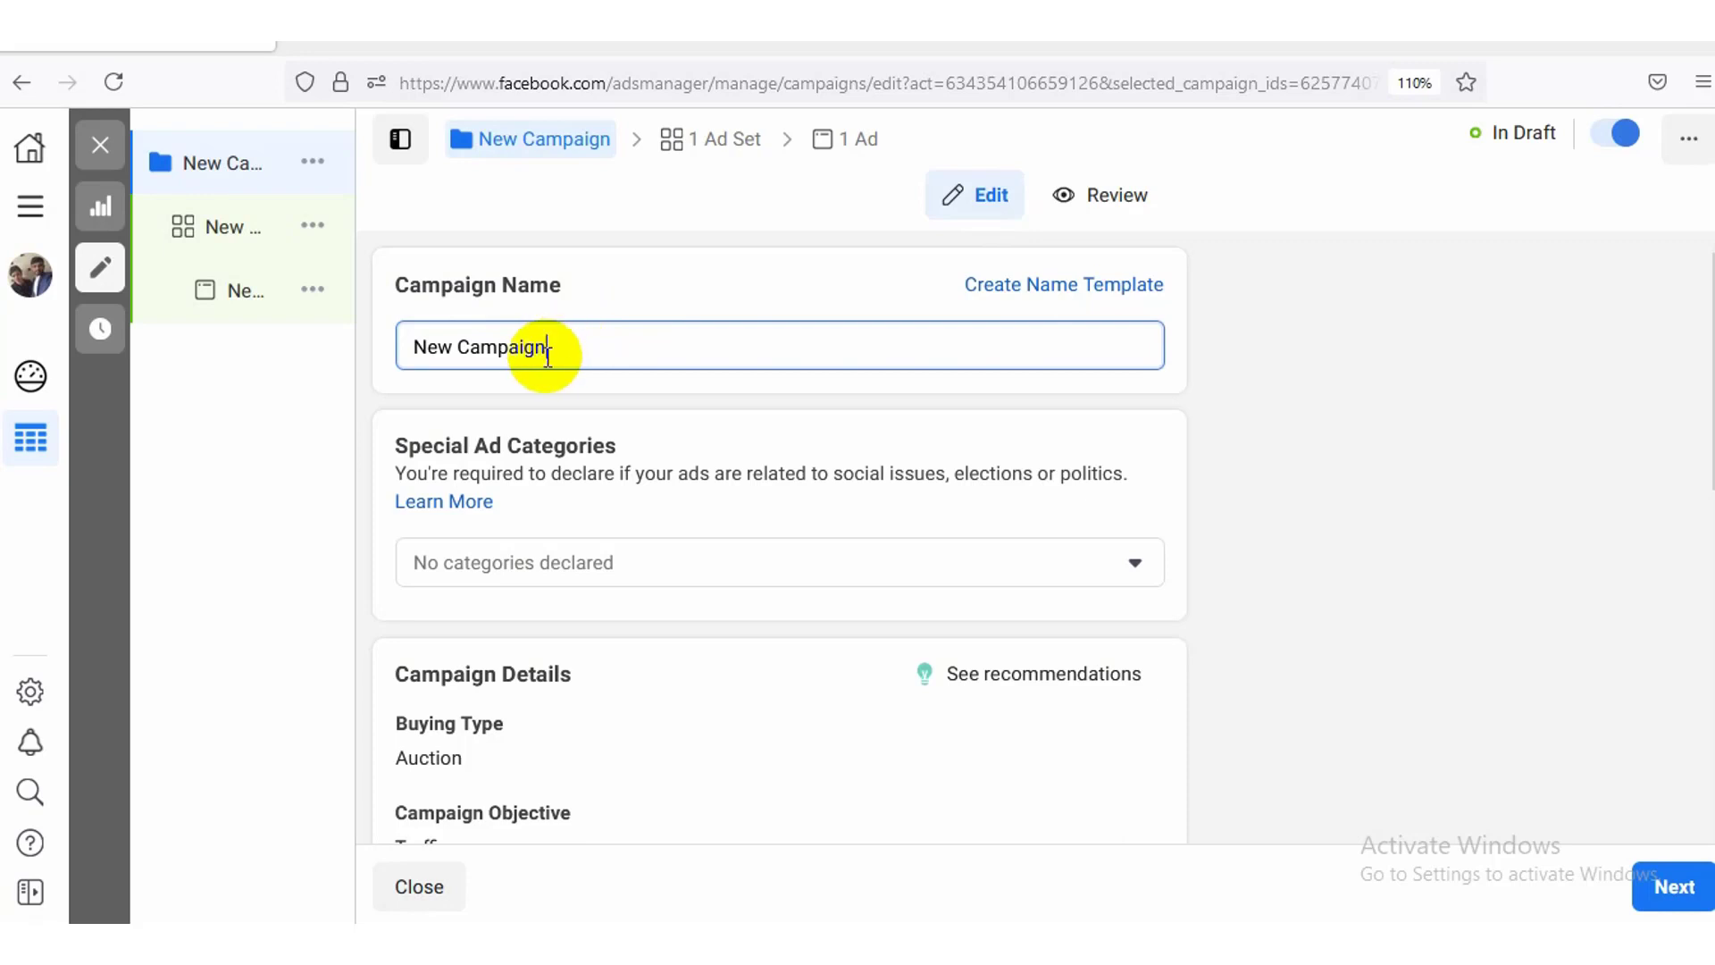
mouse_move(253, 222)
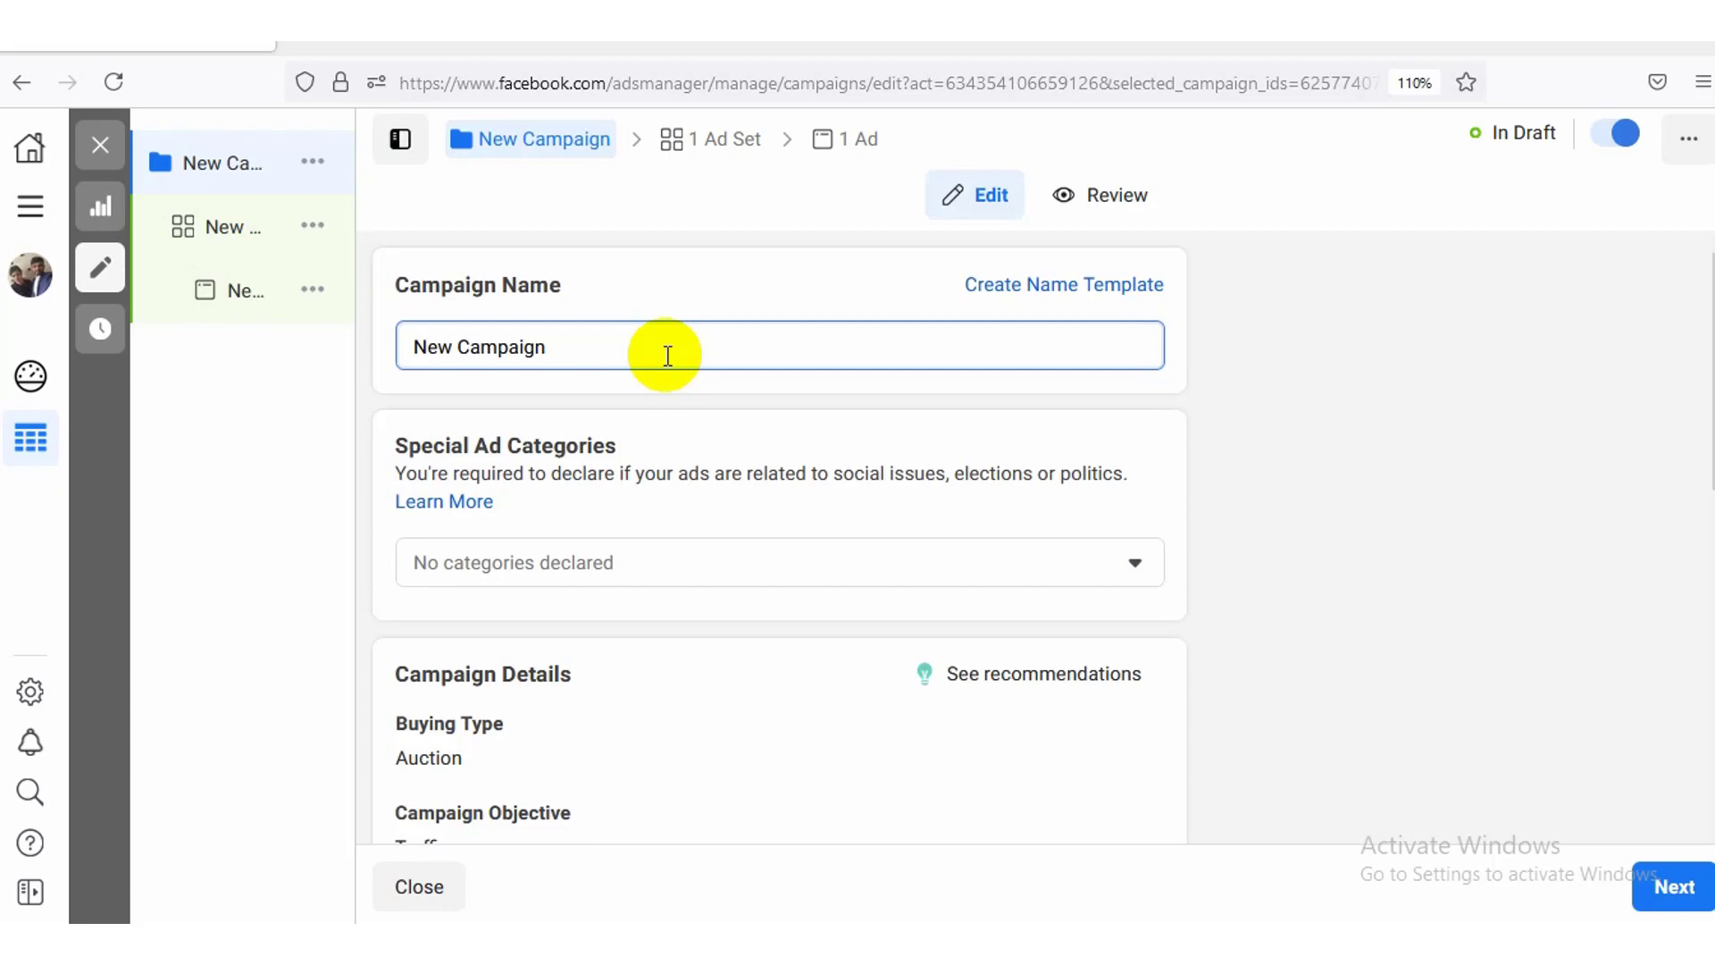
key(BackSpace)
key(BackSpace)
key(BackSpace)
key(BackSpace)
key(BackSpace)
key(BackSpace)
key(BackSpace)
key(BackSpace)
key(BackSpace)
key(BackSpace)
key(BackSpace)
key(BackSpace)
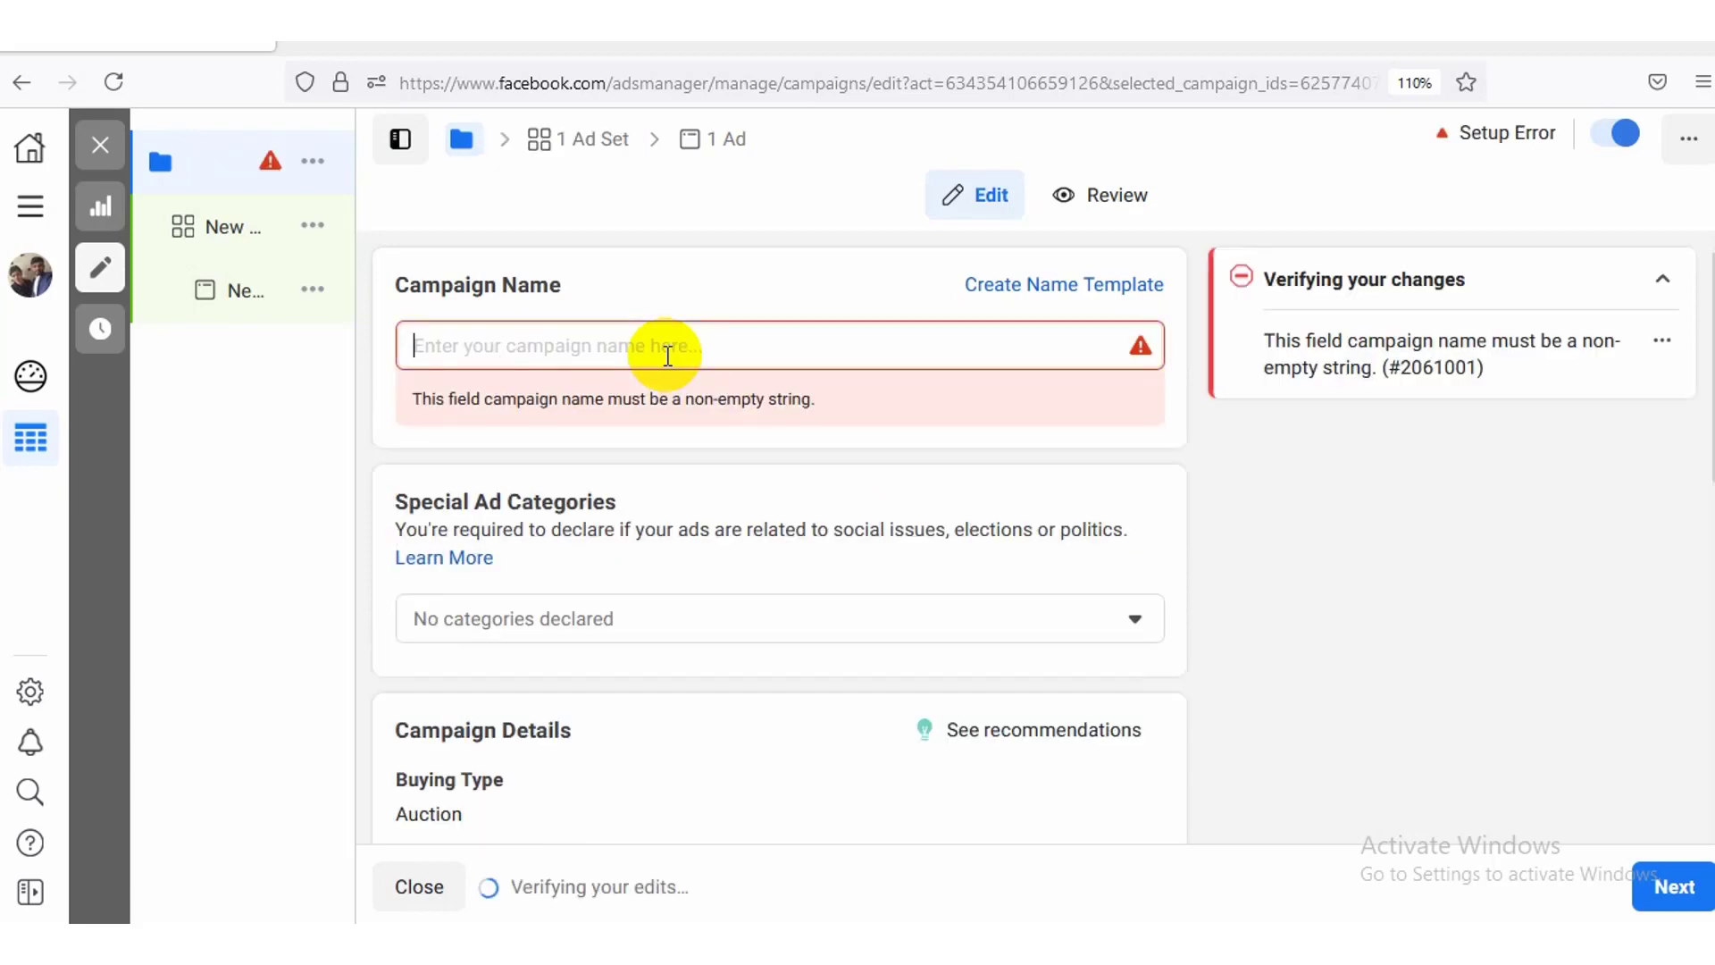
text(N)
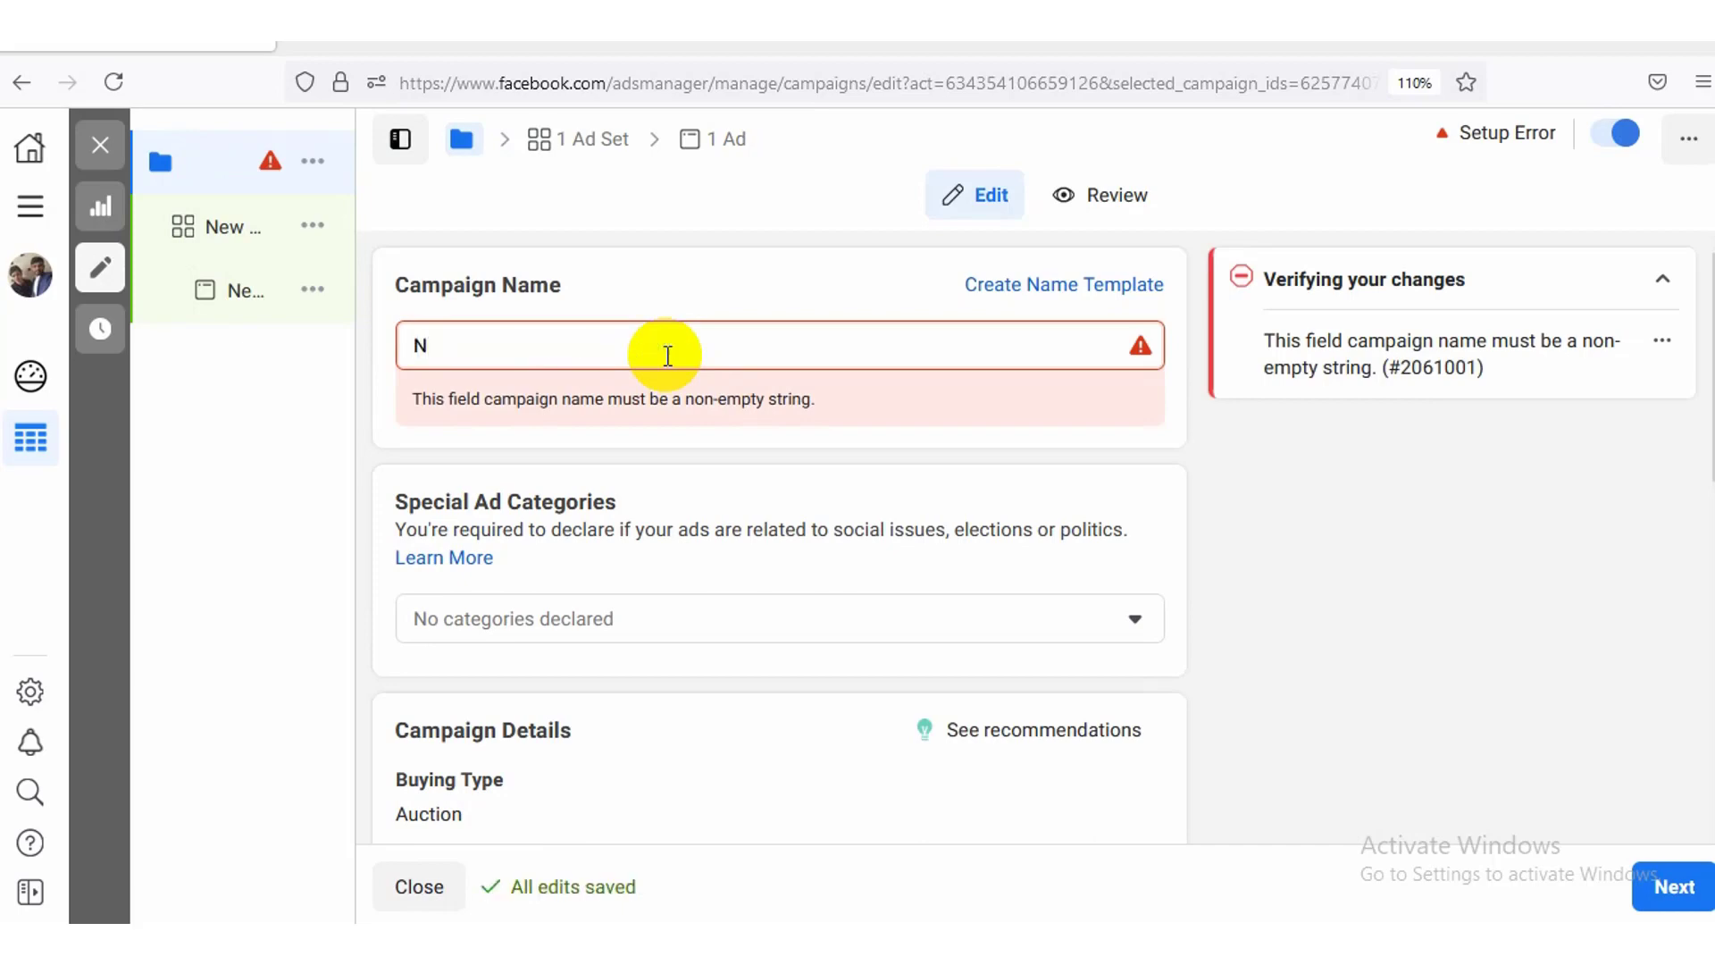
text(C)
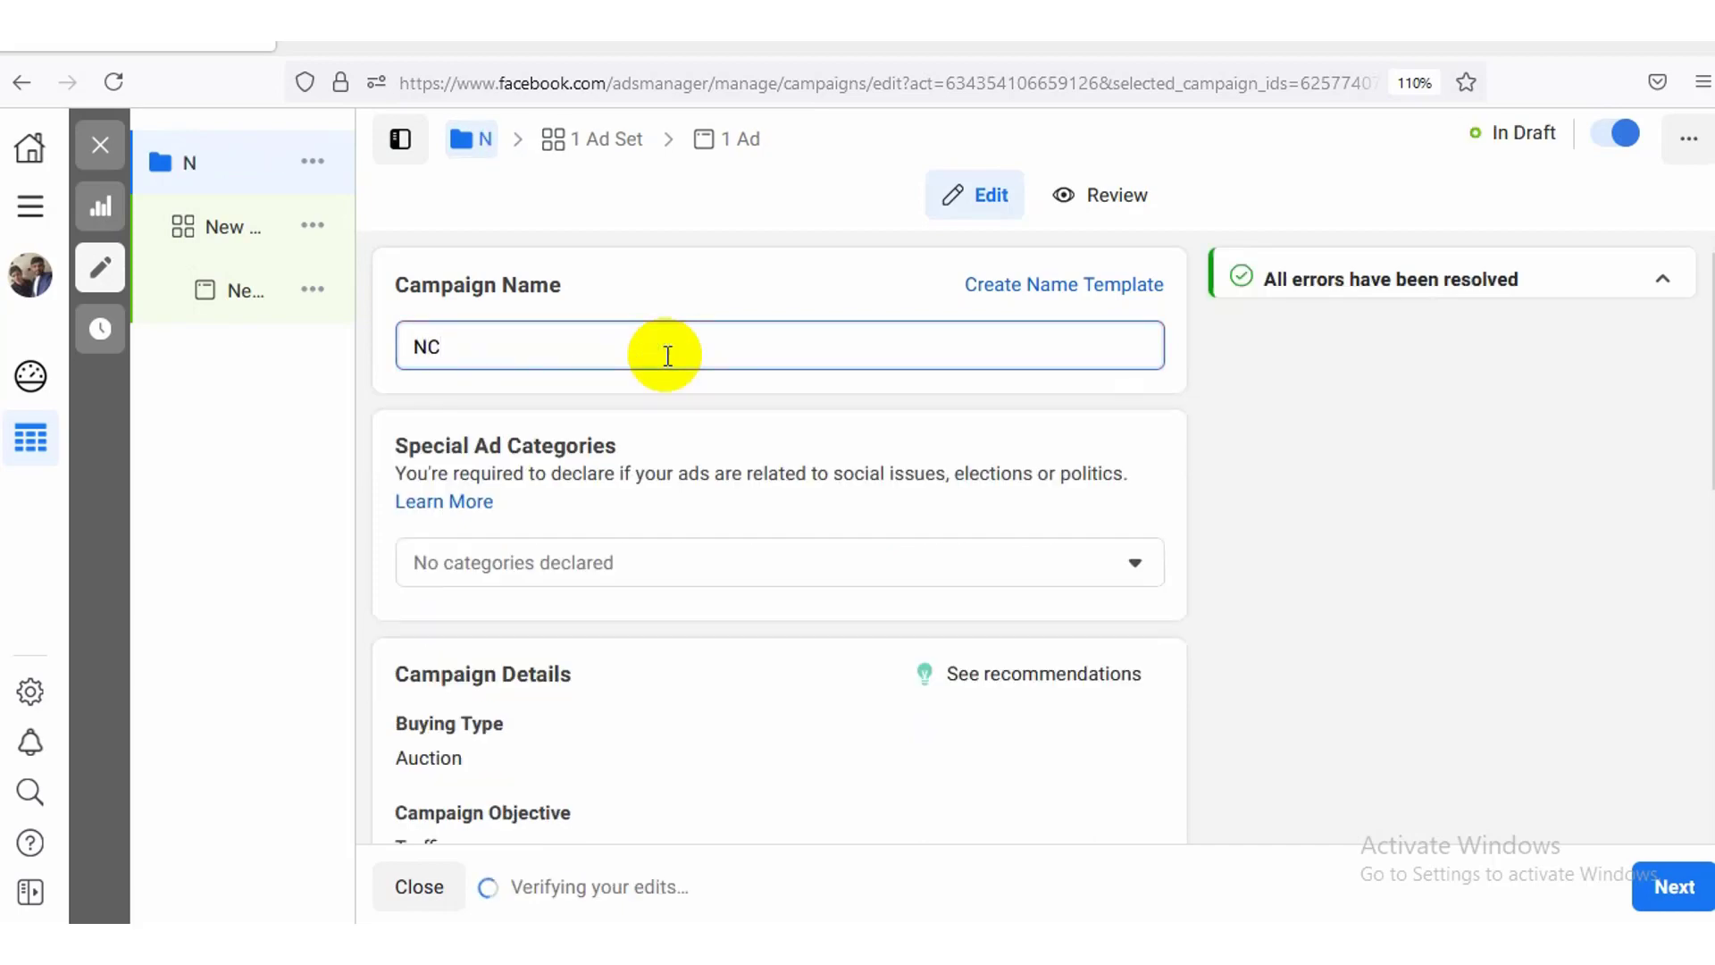
text( 01)
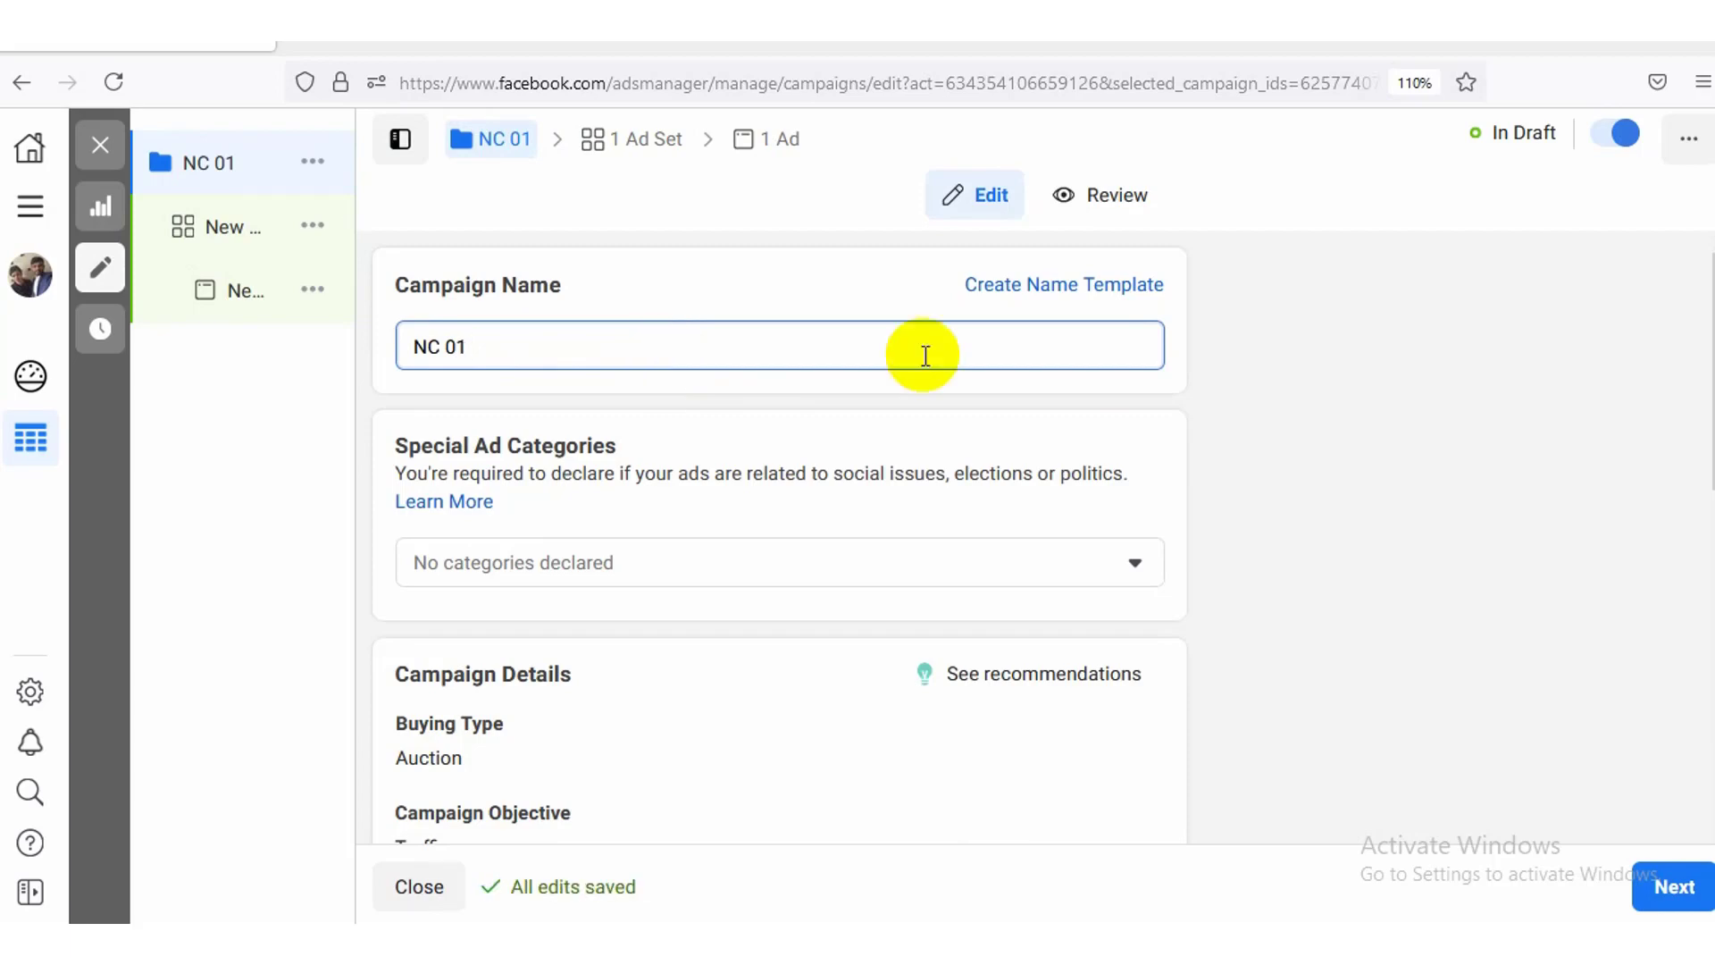
Step: Examine the campaign details and the available special ad categories without declaring any category
click(553, 685)
scroll(563, 693, down, 3)
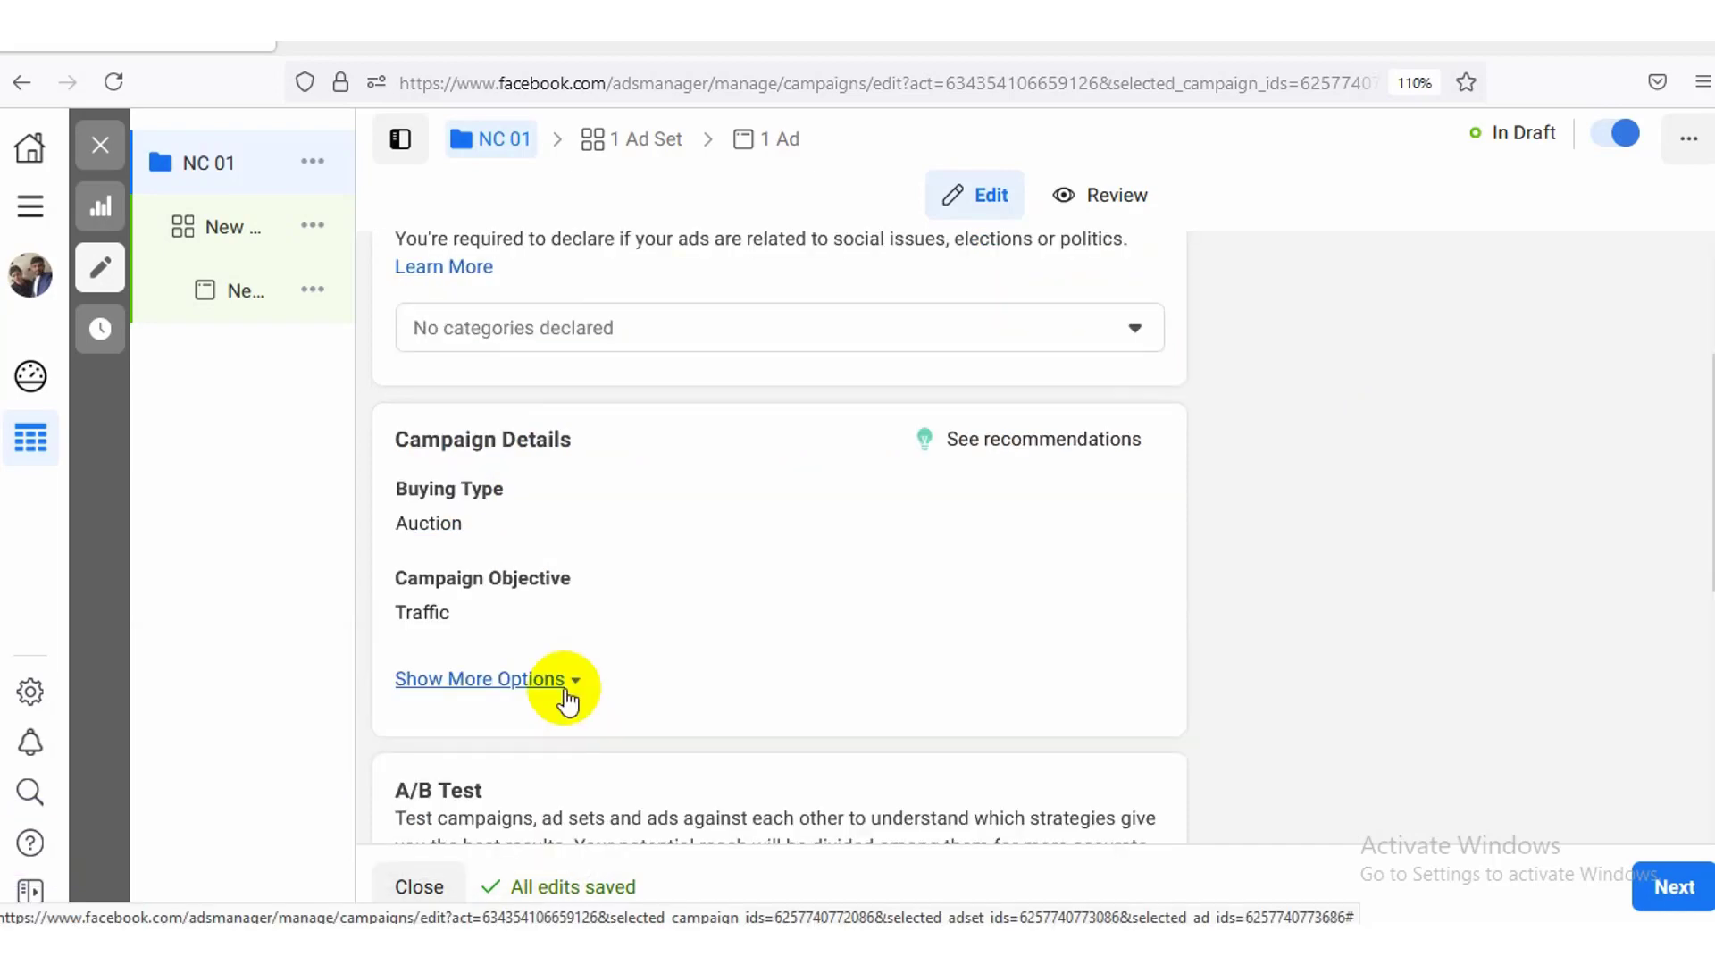
scroll(780, 536, up, 3)
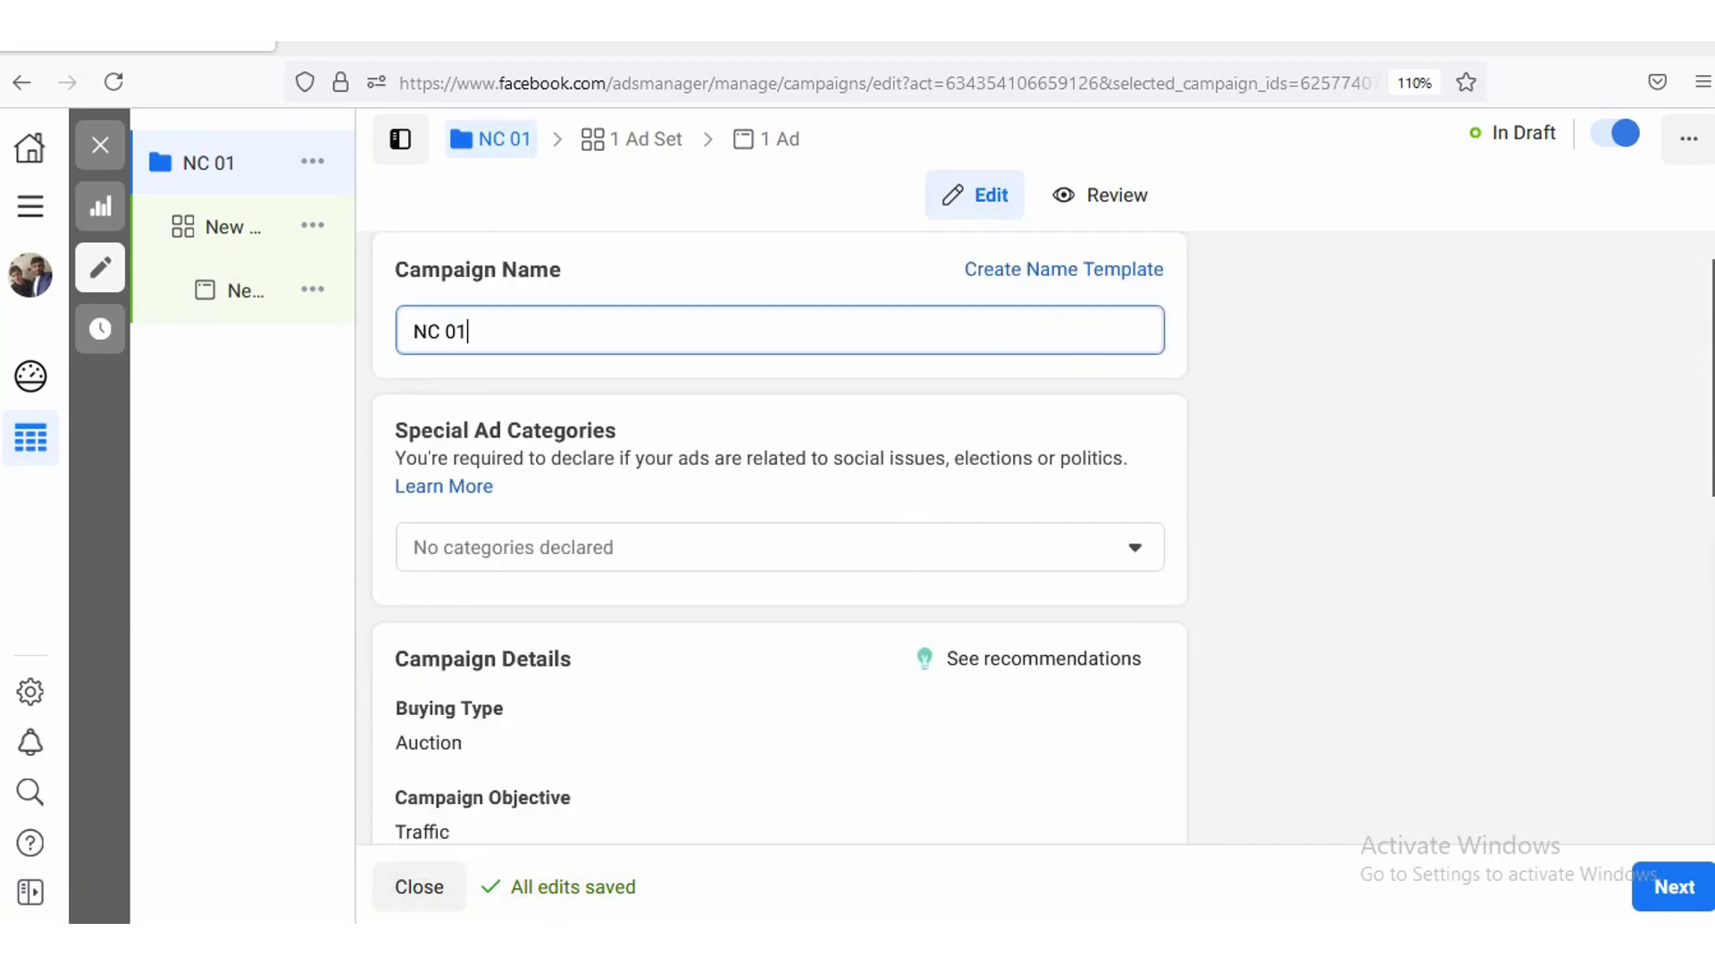
scroll(780, 536, down, 2)
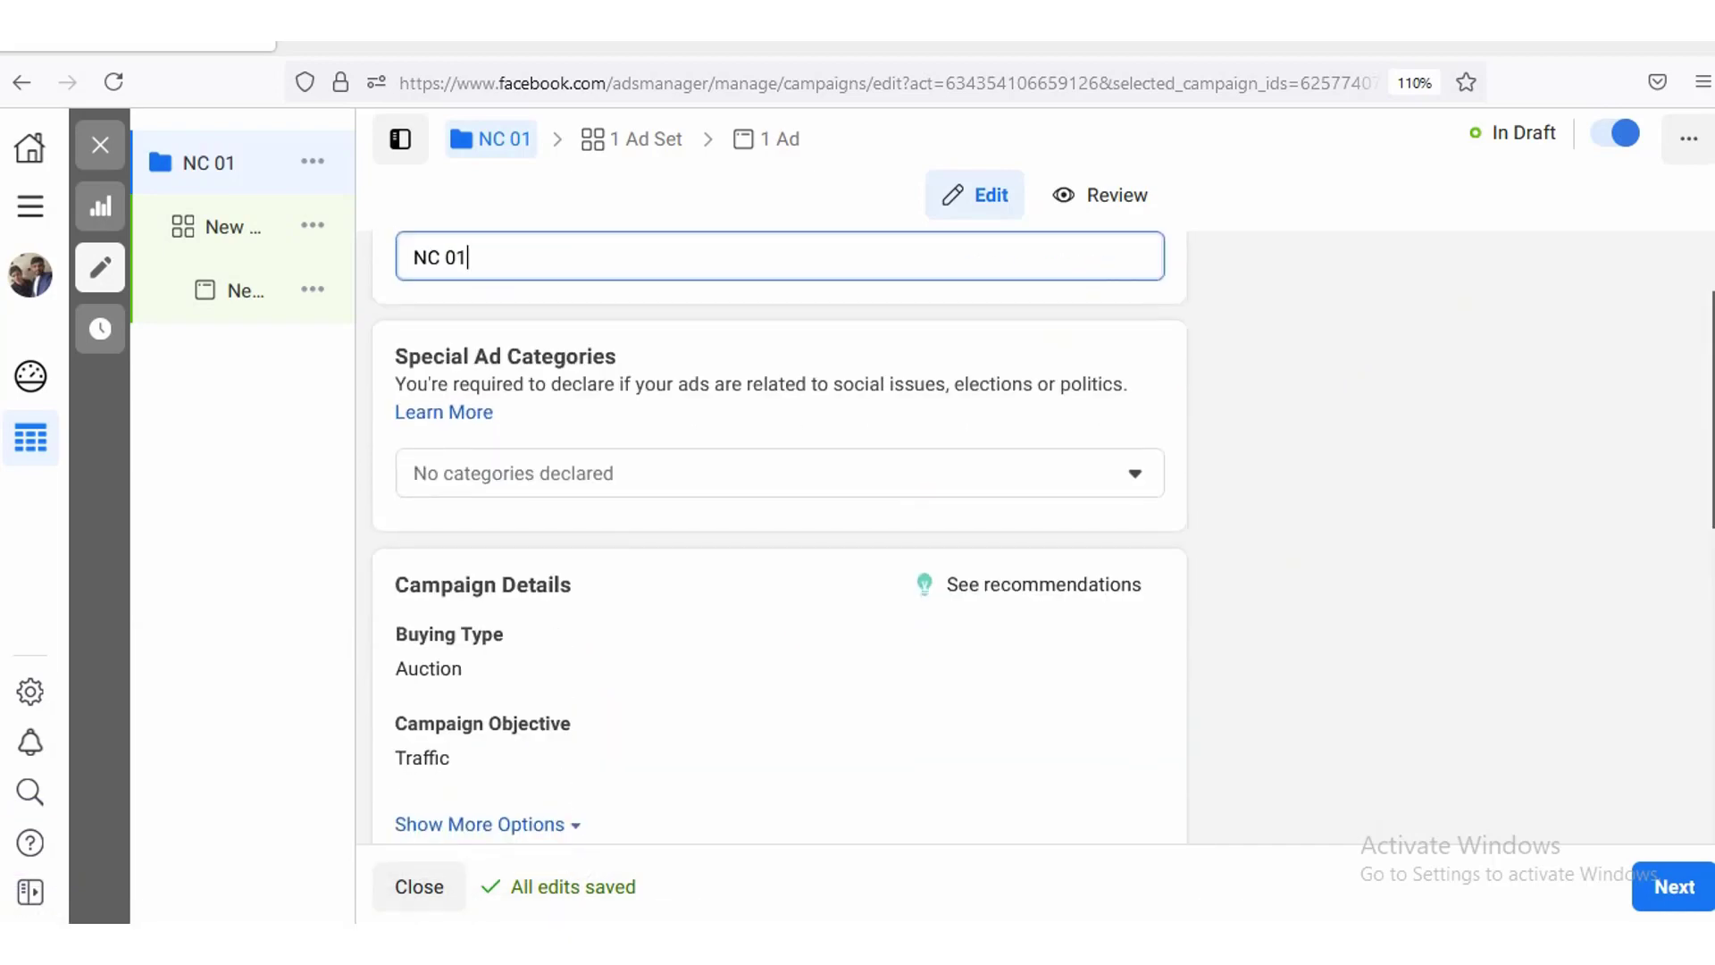
scroll(780, 536, down, 2)
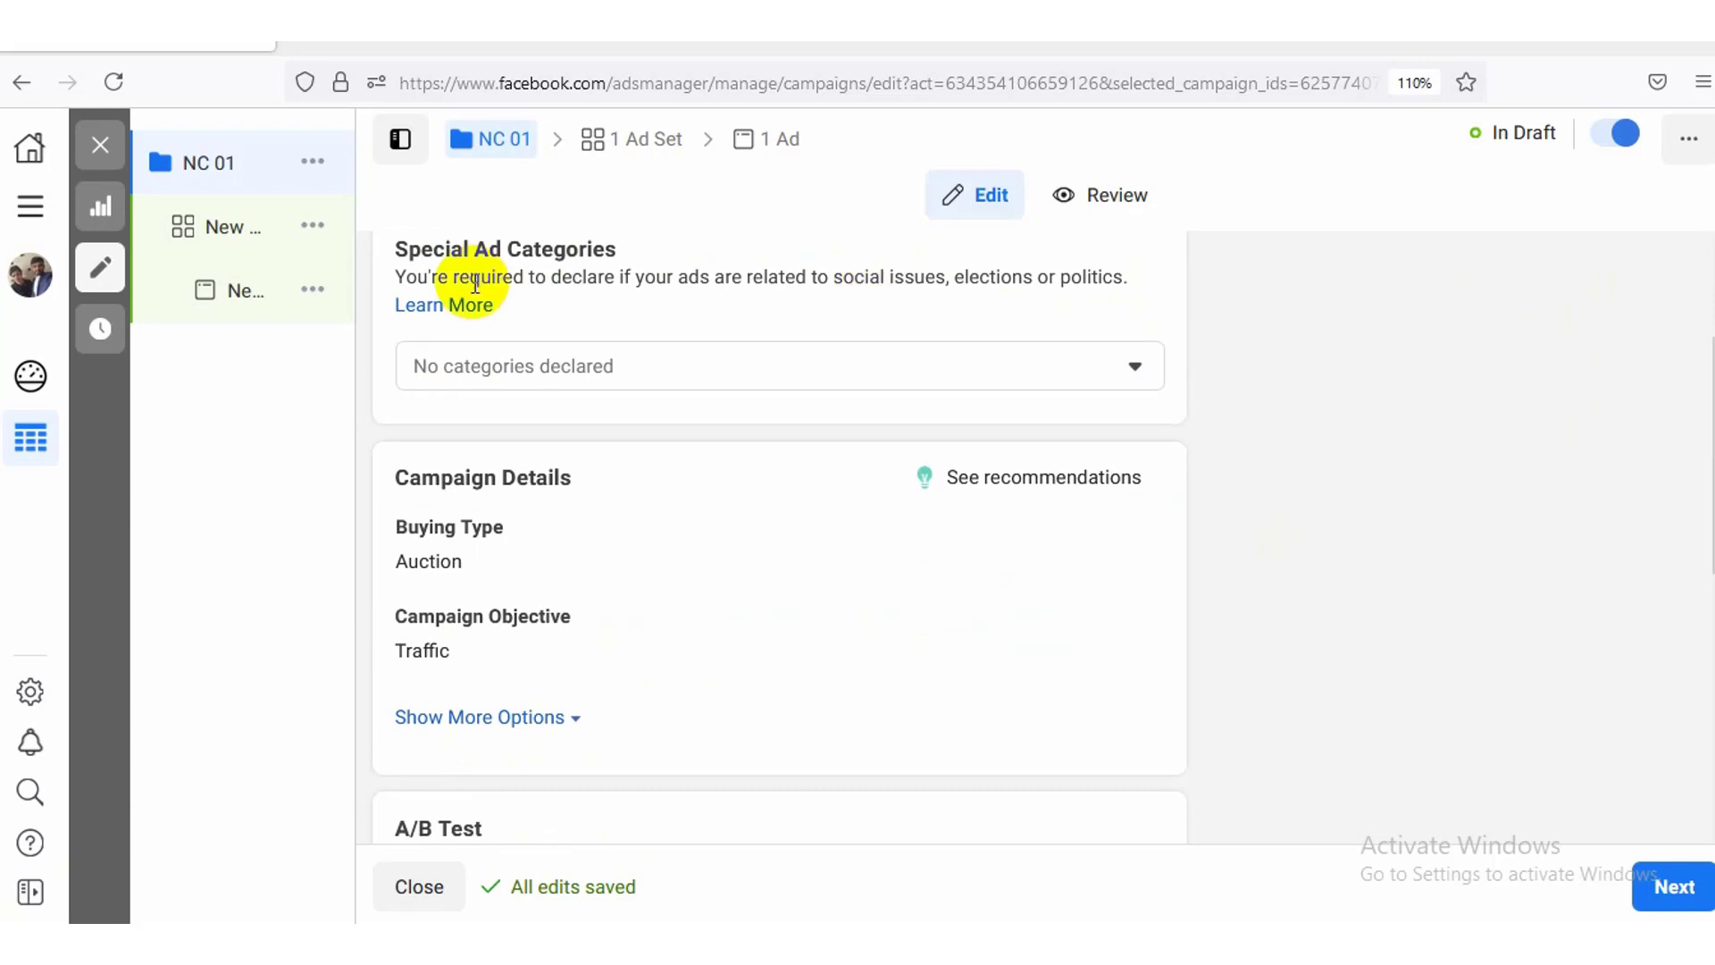
click(1145, 373)
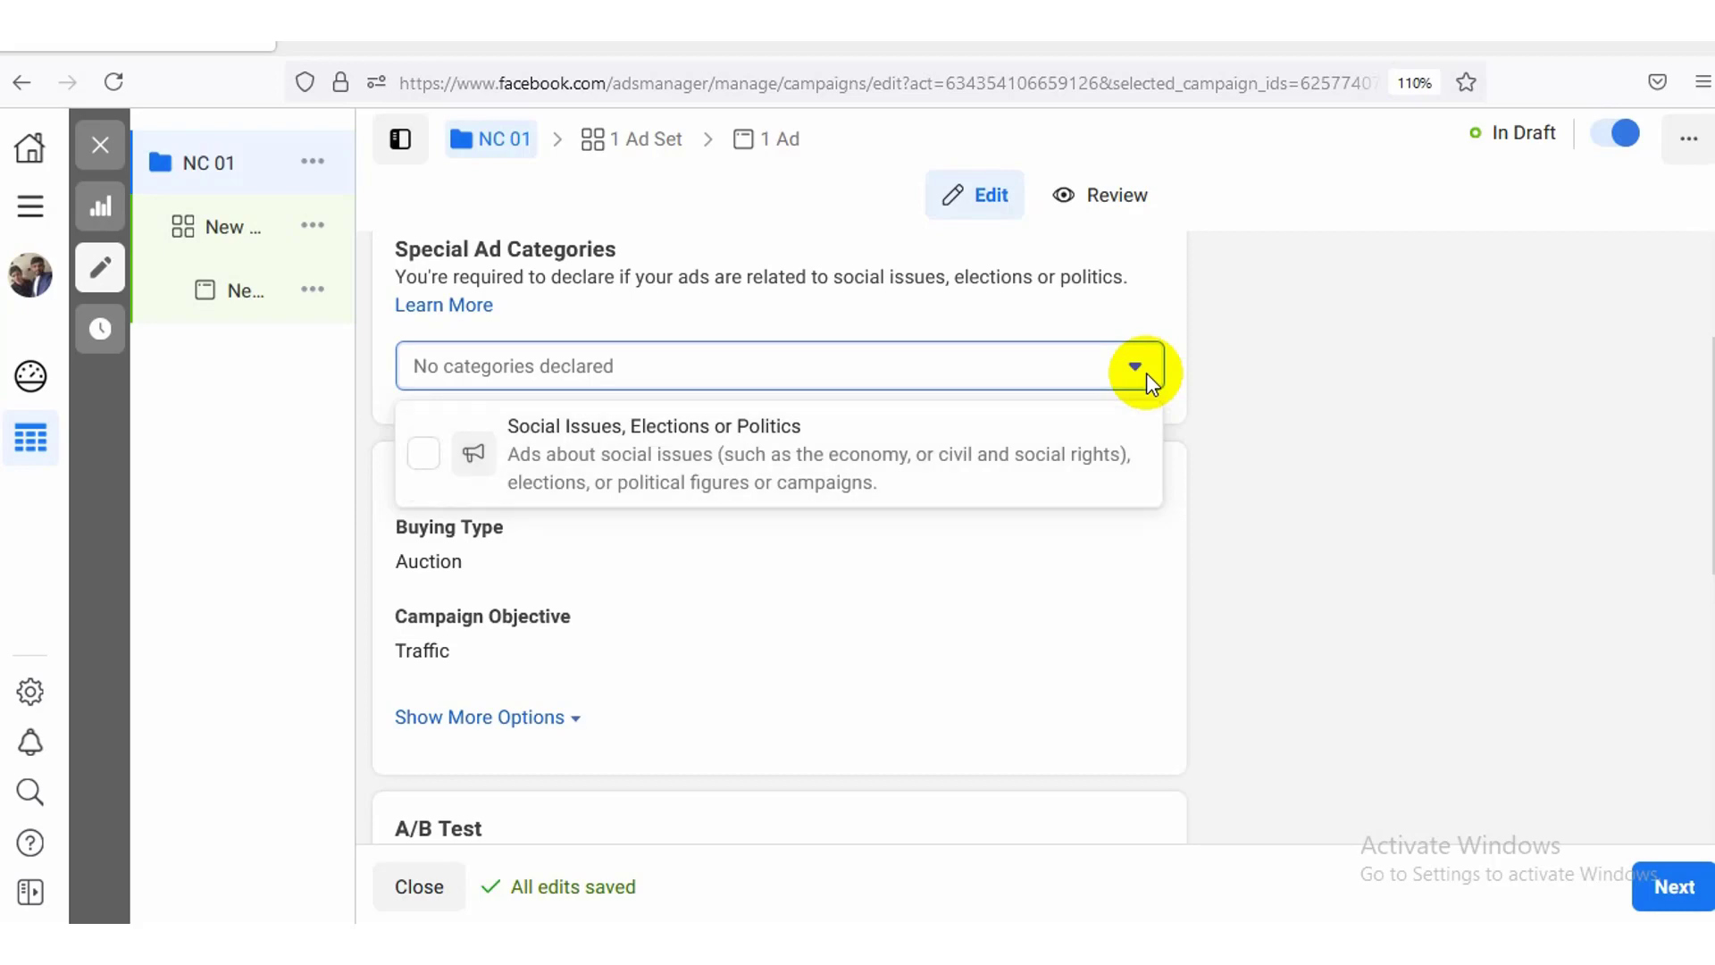
click(1145, 372)
scroll(780, 536, up, 2)
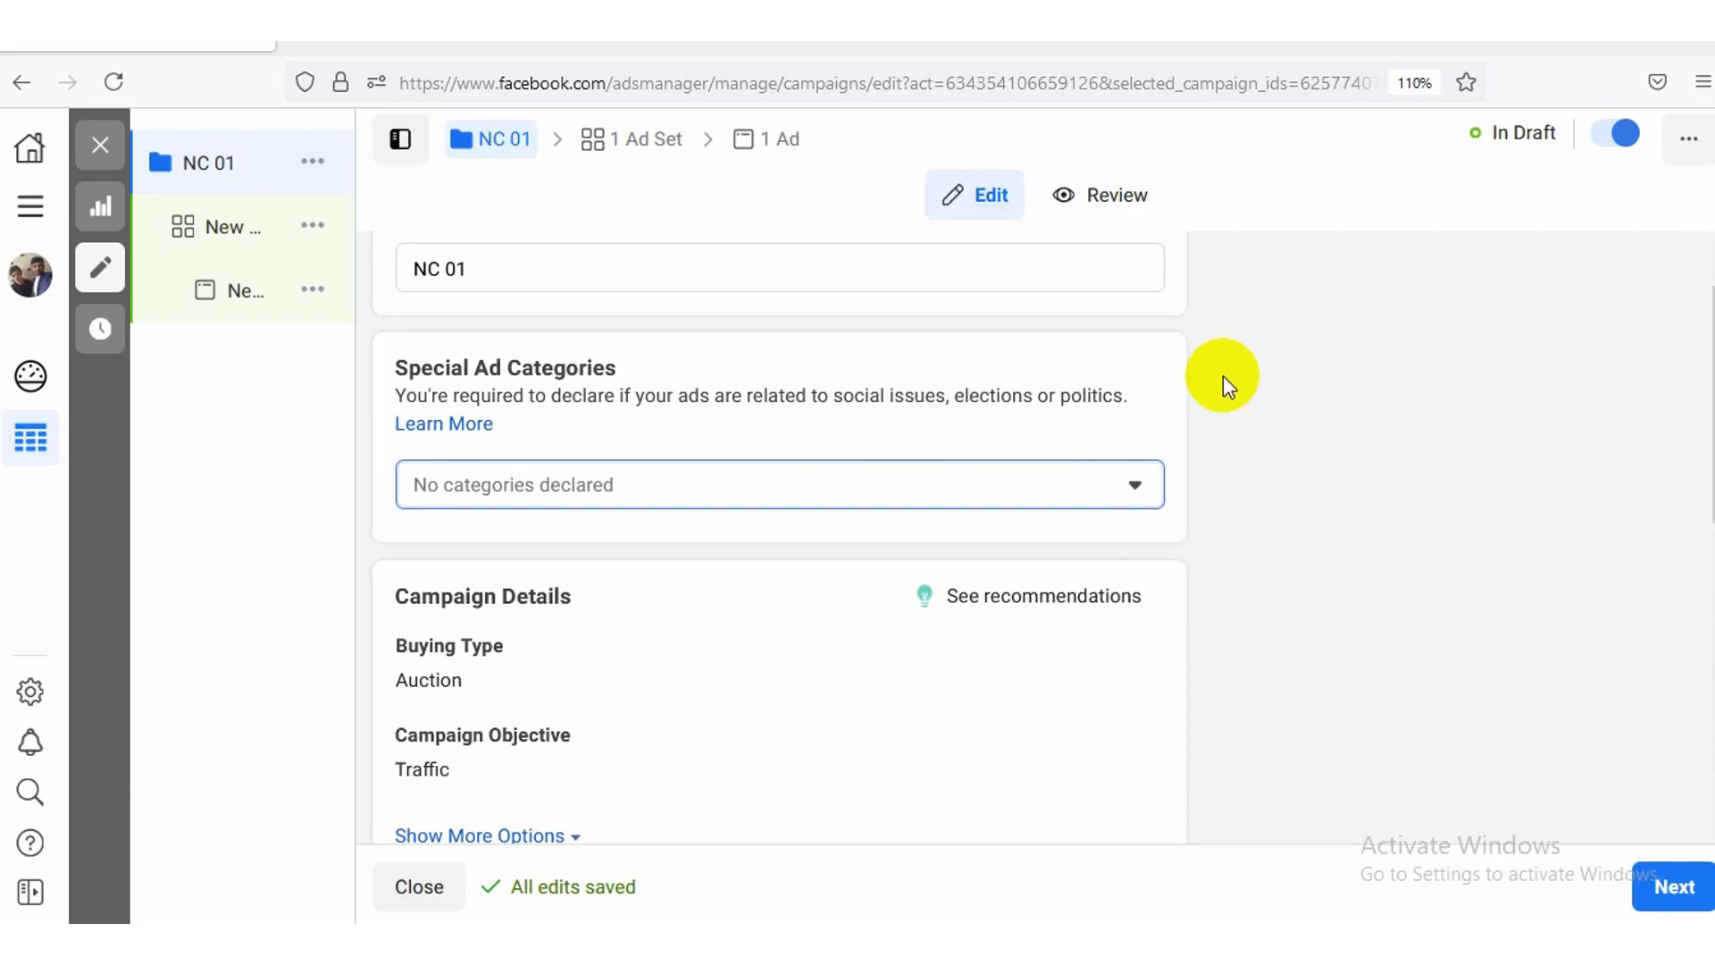
click(1134, 487)
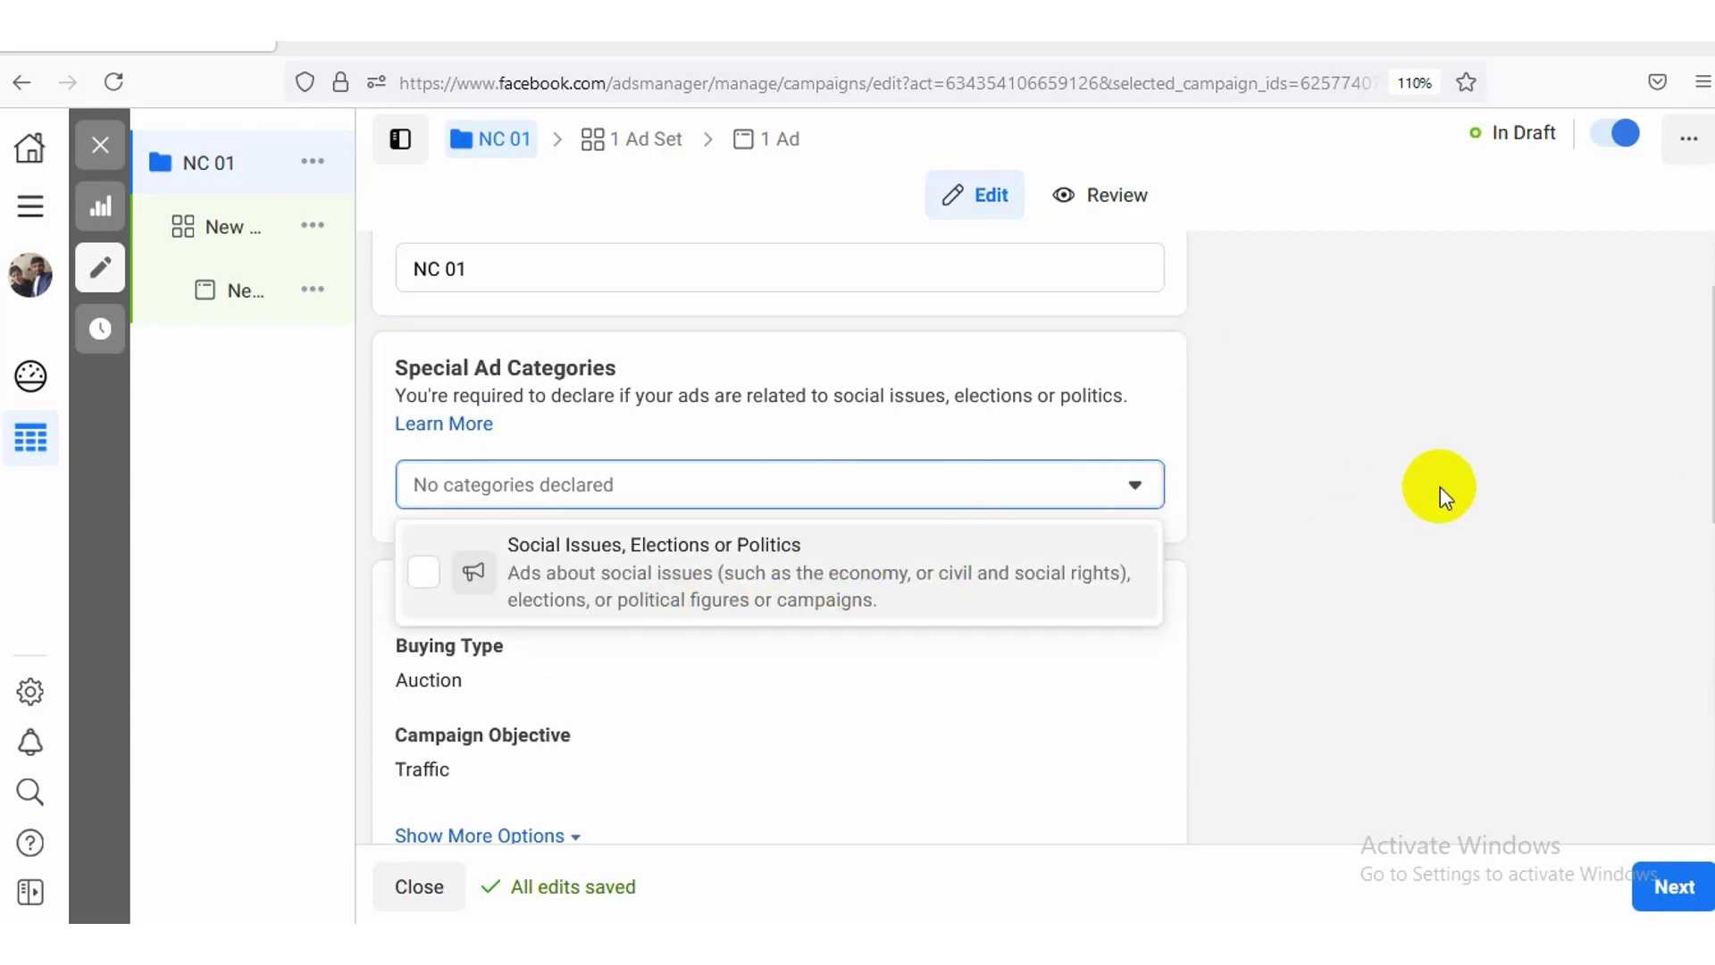
click(1440, 486)
scroll(1638, 459, up, 1)
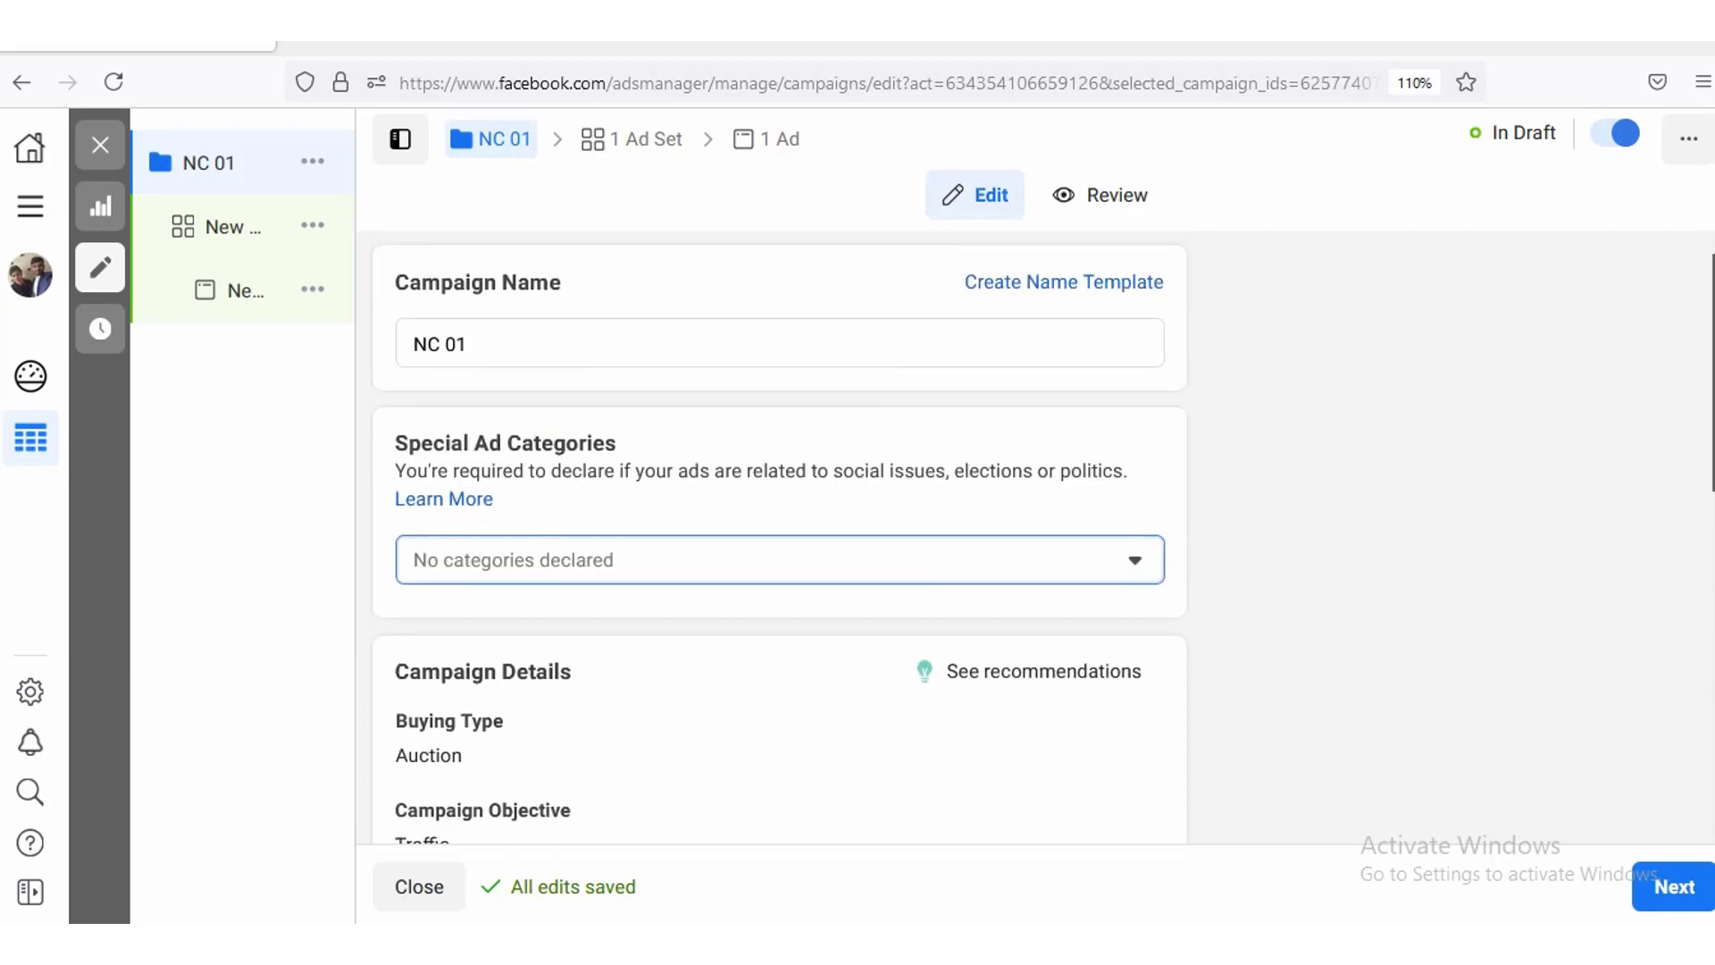
Step: Turn on Campaign Budget Optimization for the campaign
scroll(778, 528, down, 2)
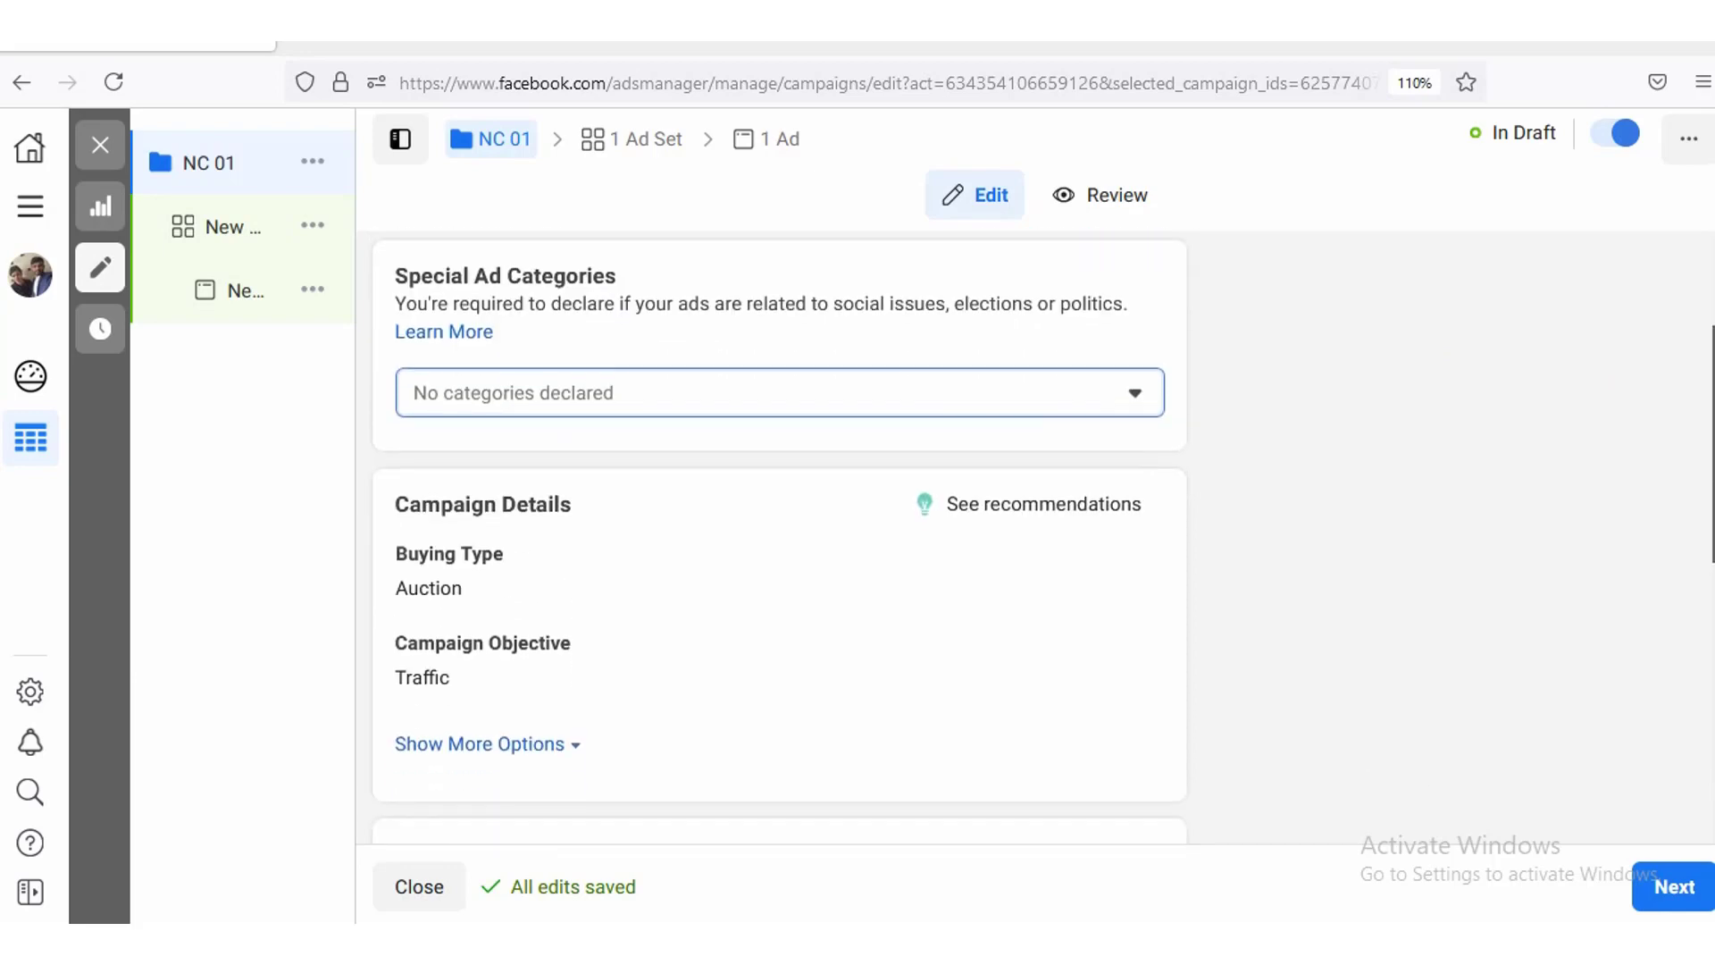
scroll(572, 429, down, 3)
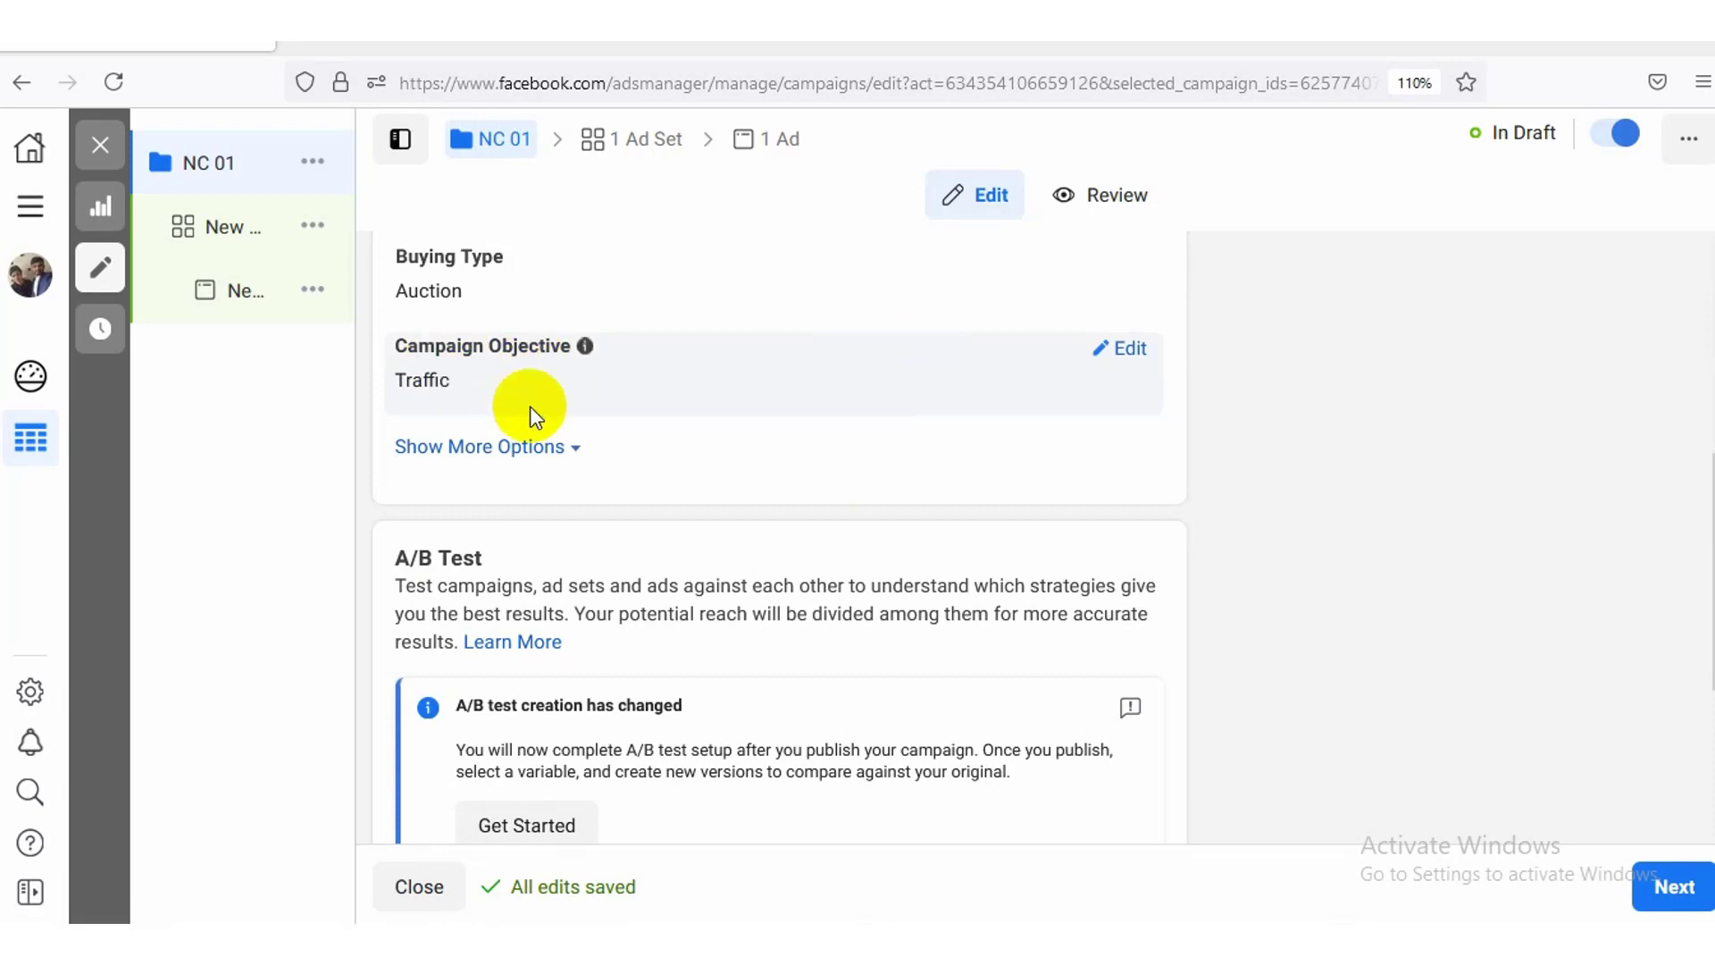
scroll(780, 536, down, 3)
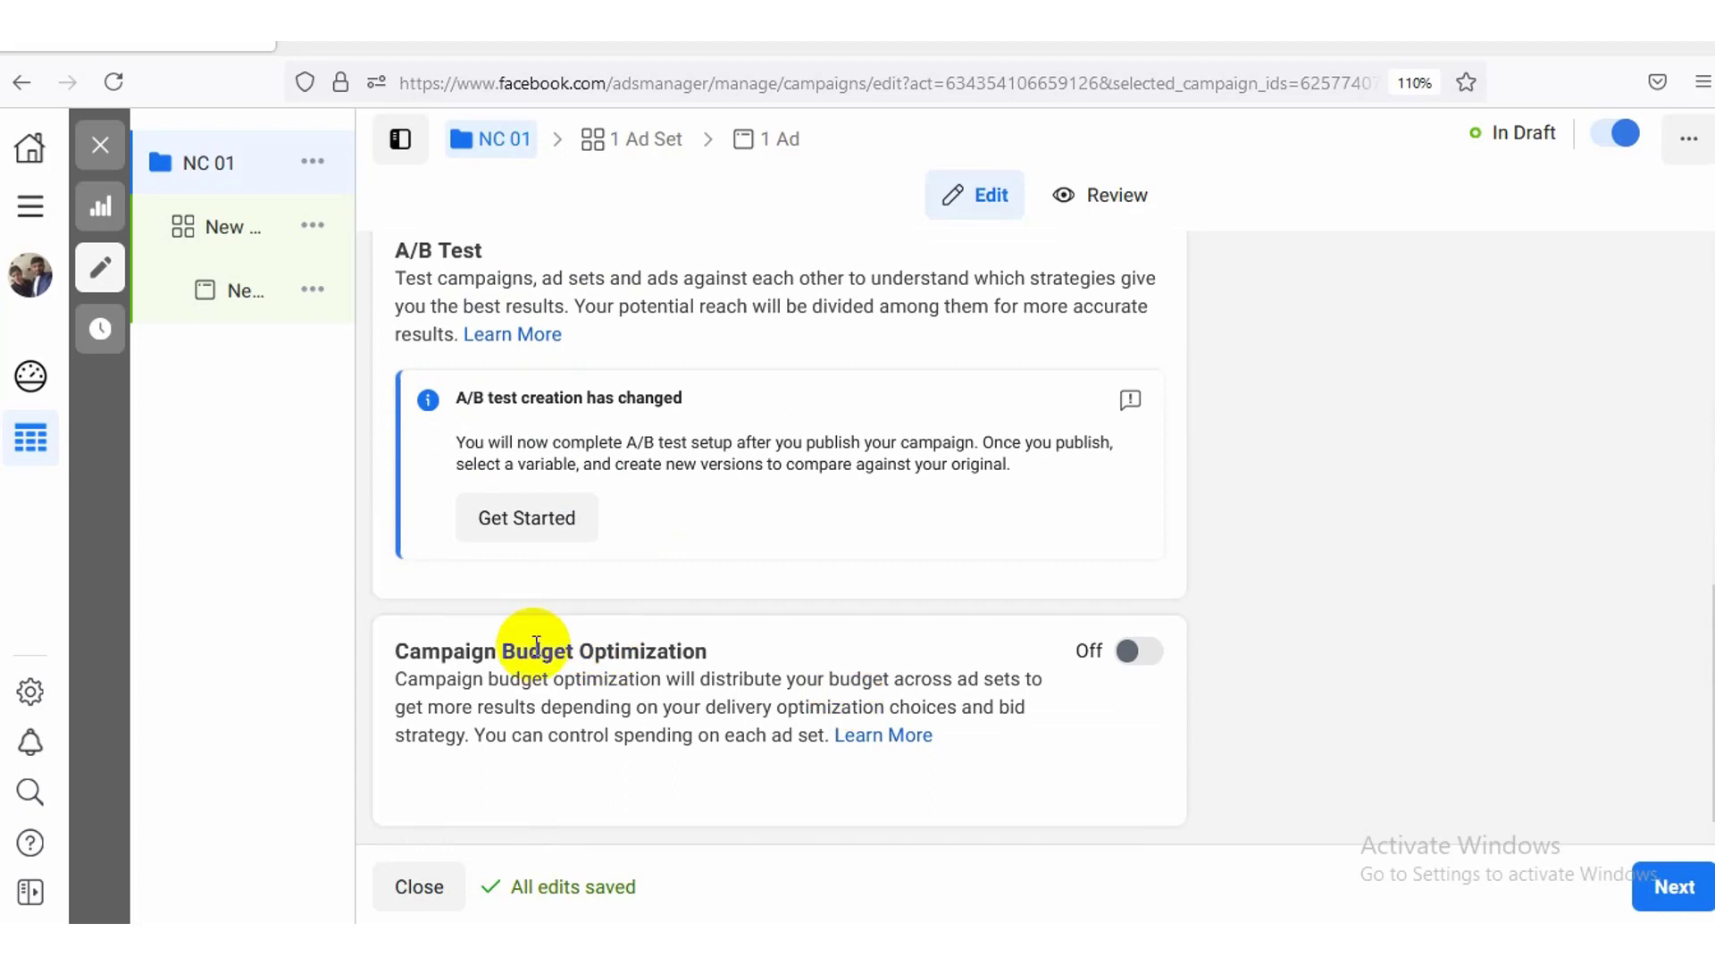
click(1144, 652)
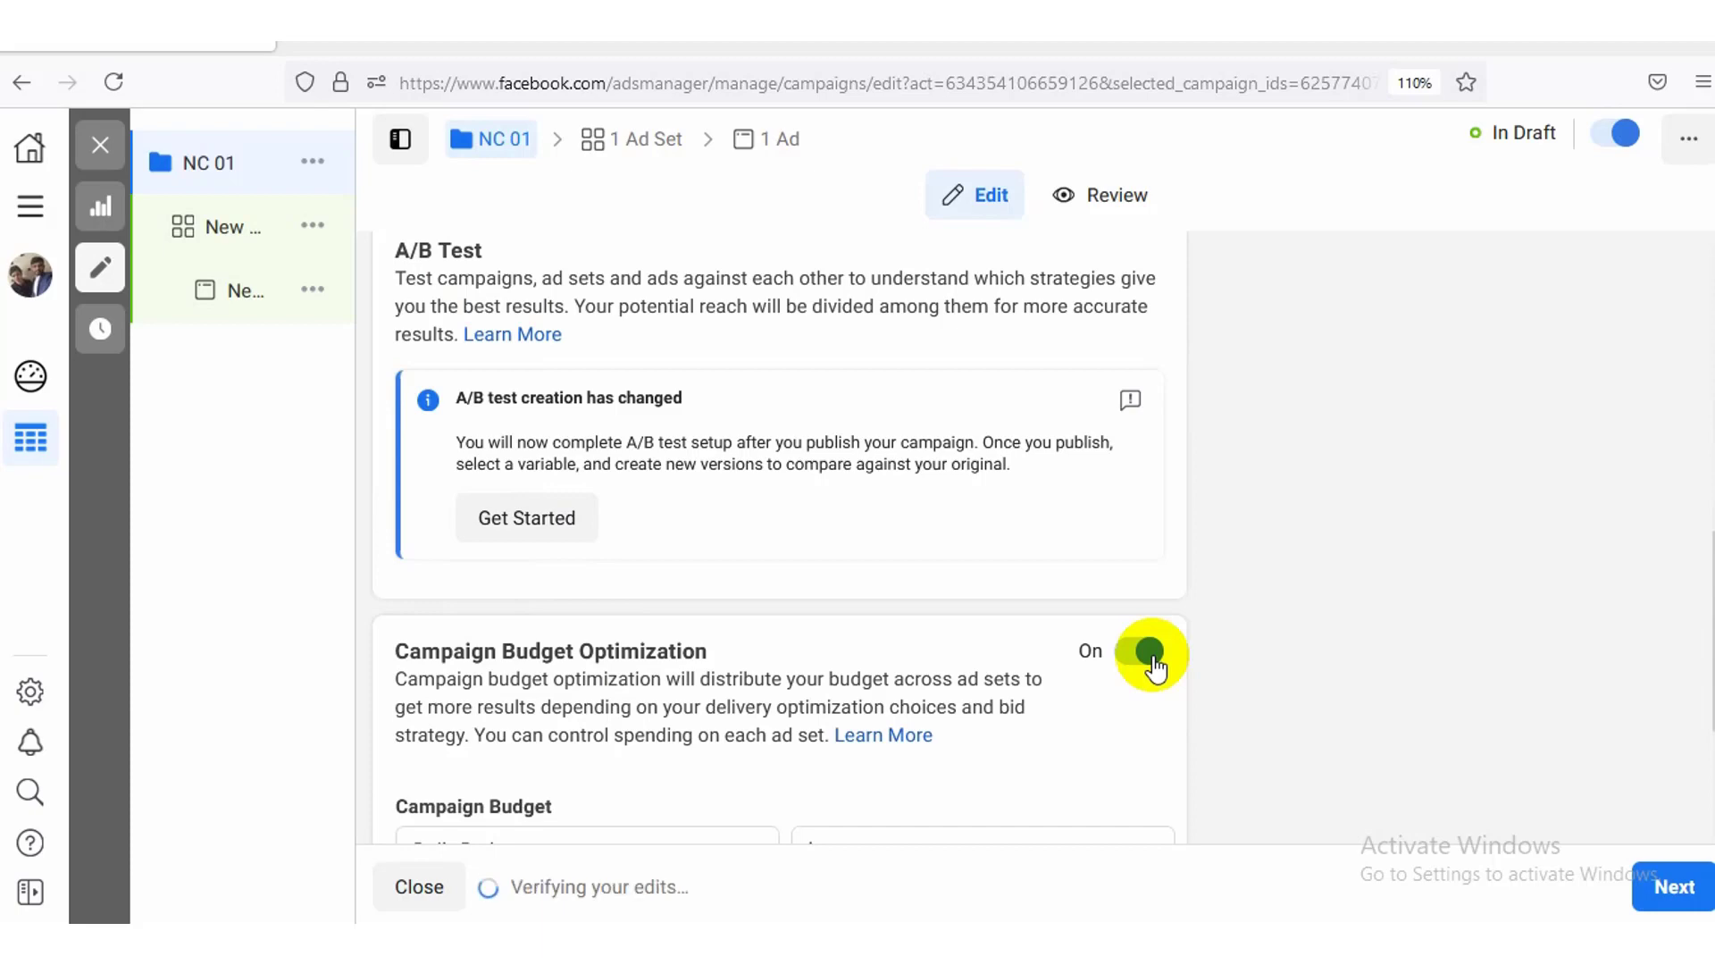
scroll(1467, 550, down, 1)
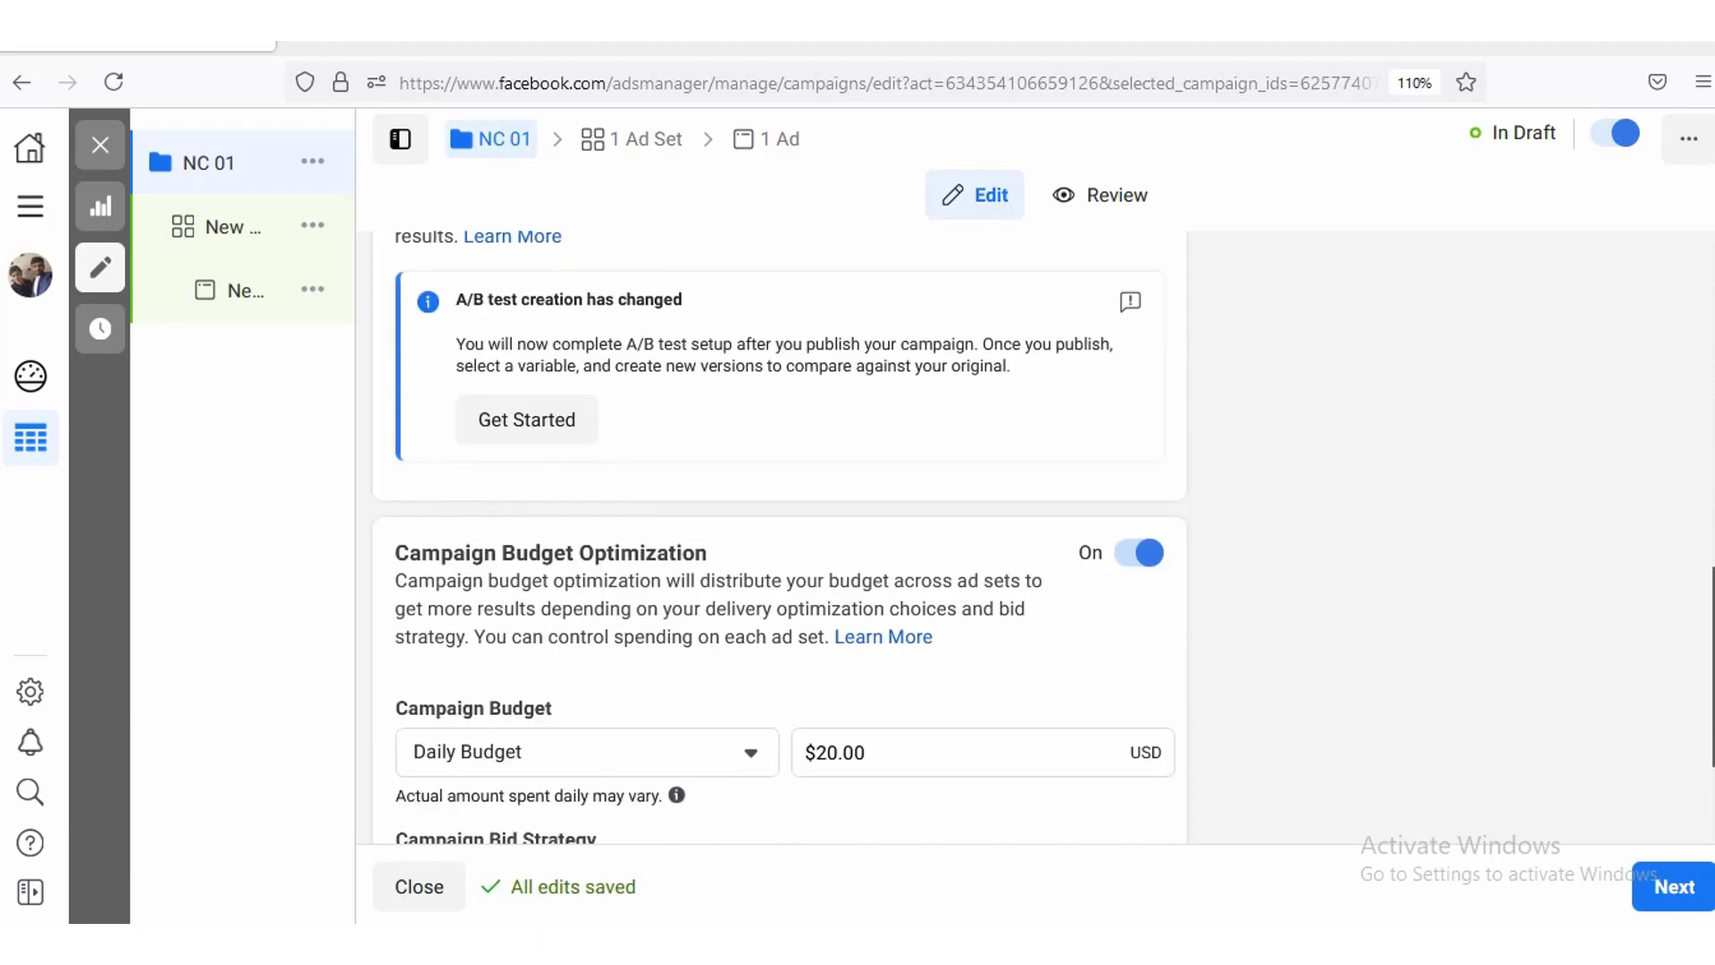
Step: Examine the Campaign Budget Optimization settings, including the available campaign budget types and the daily budget amount
scroll(1042, 536, down, 2)
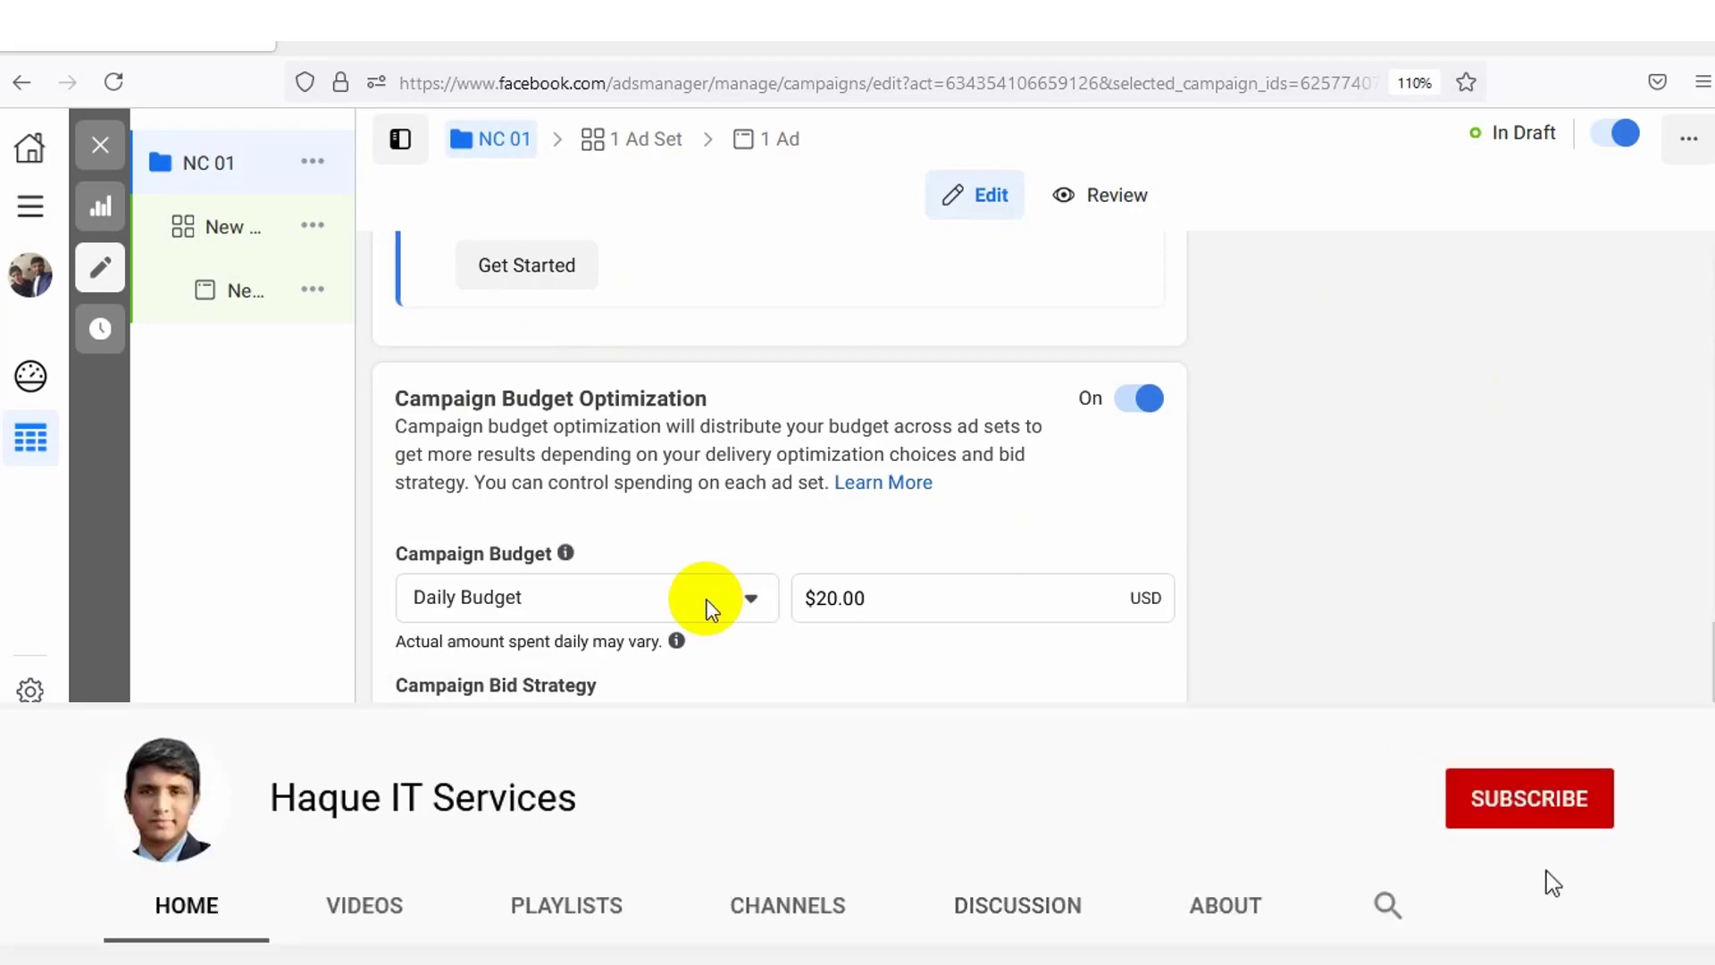
scroll(1589, 688, up, 5)
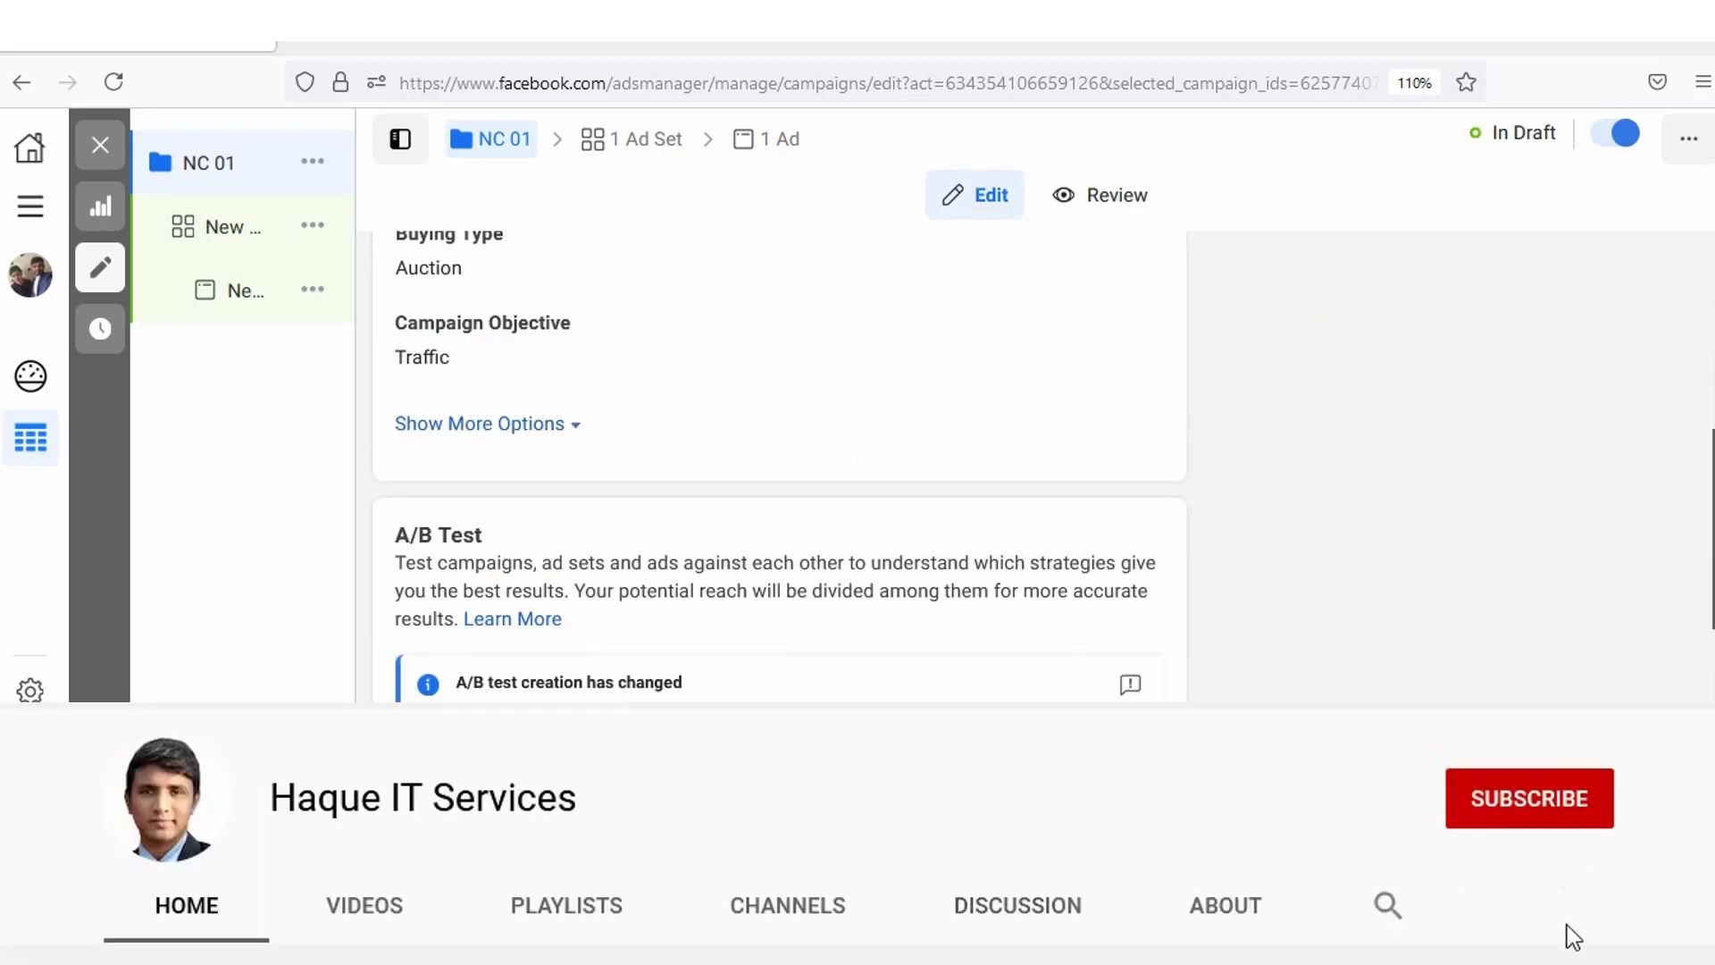
scroll(780, 467, up, 2)
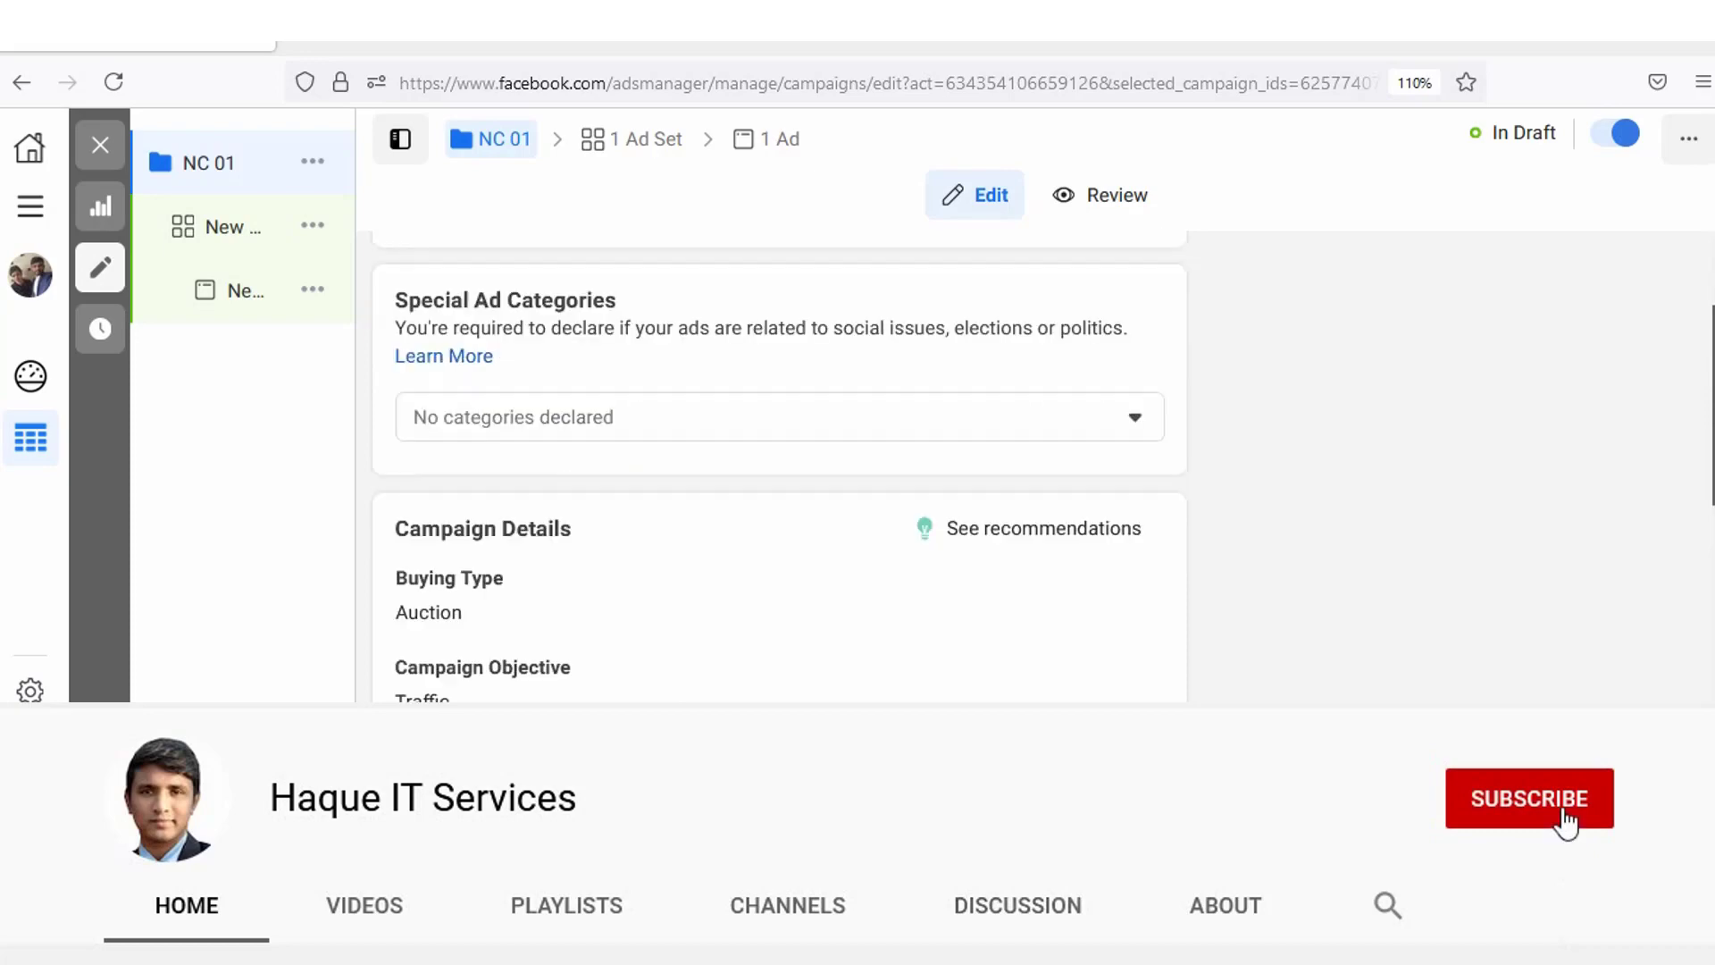
scroll(780, 466, down, 6)
scroll(722, 585, down, 3)
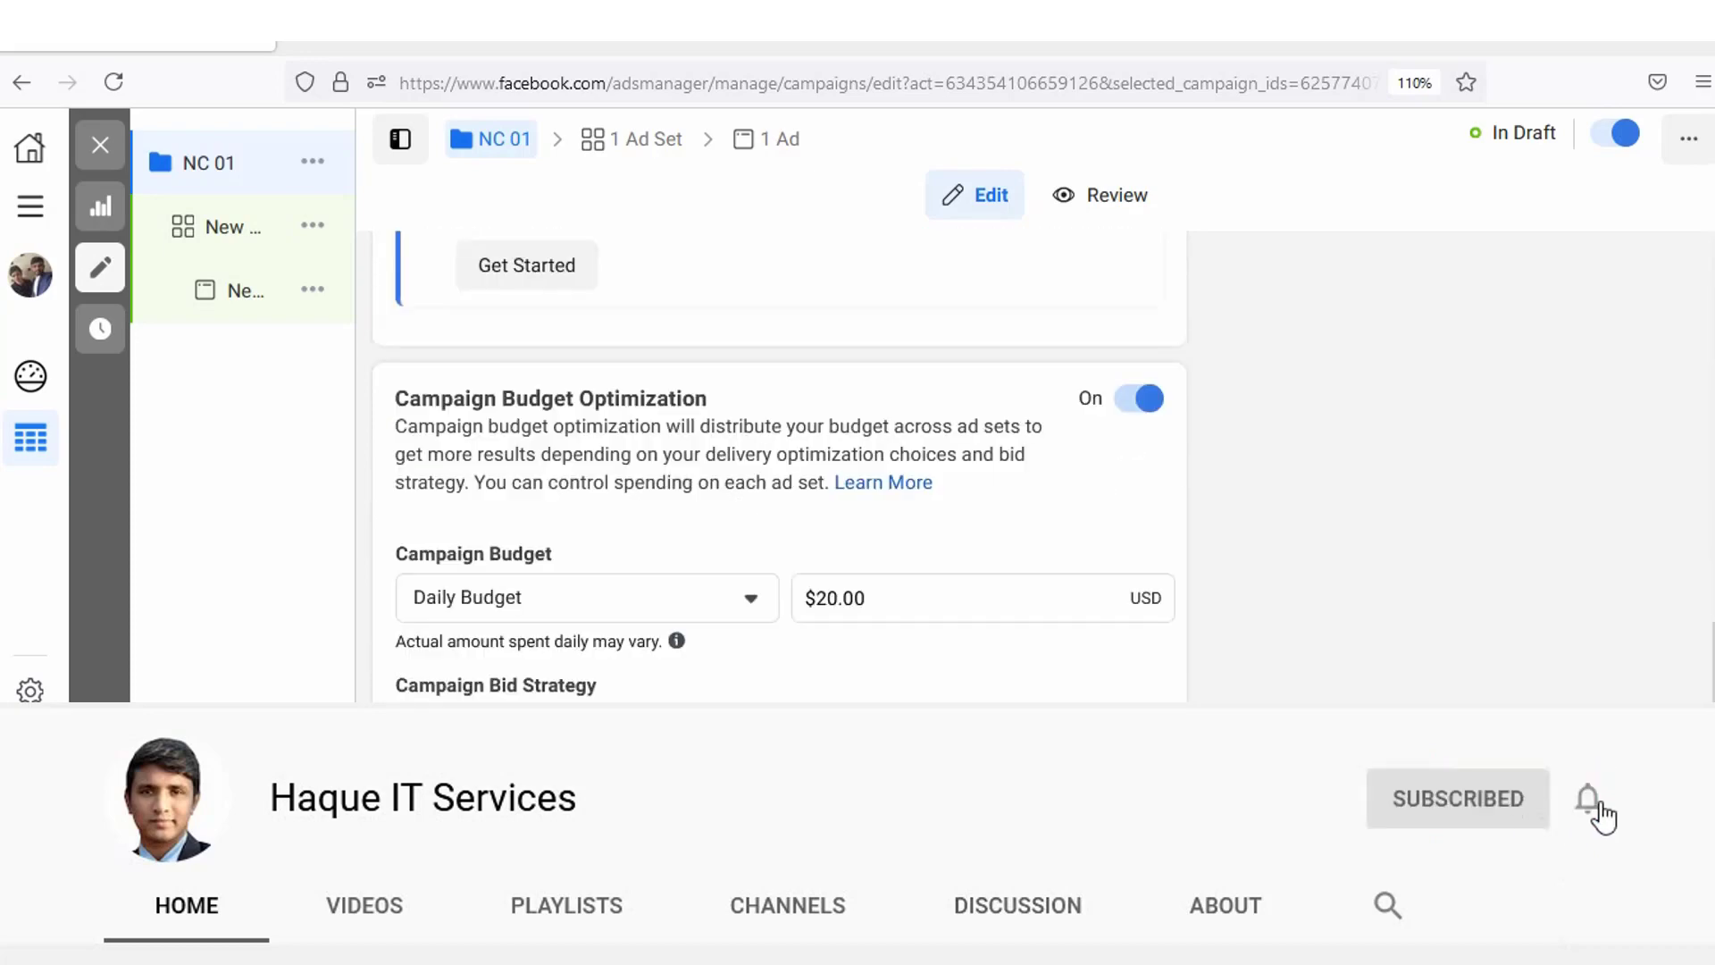
click(752, 598)
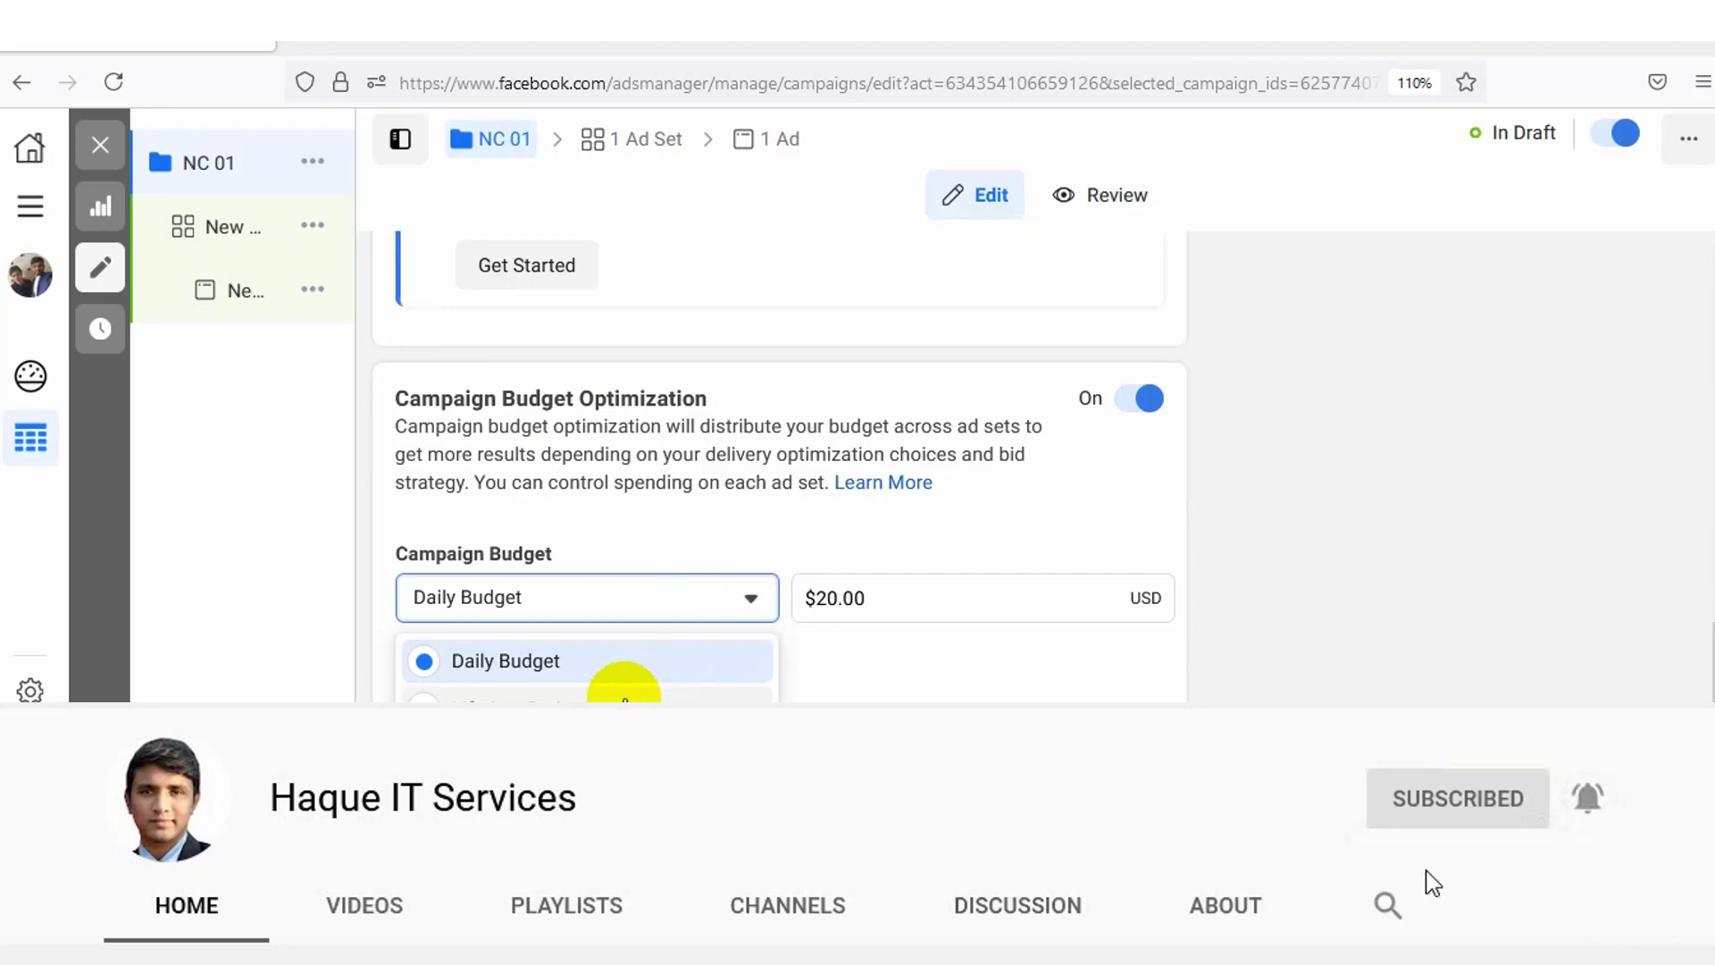
click(750, 598)
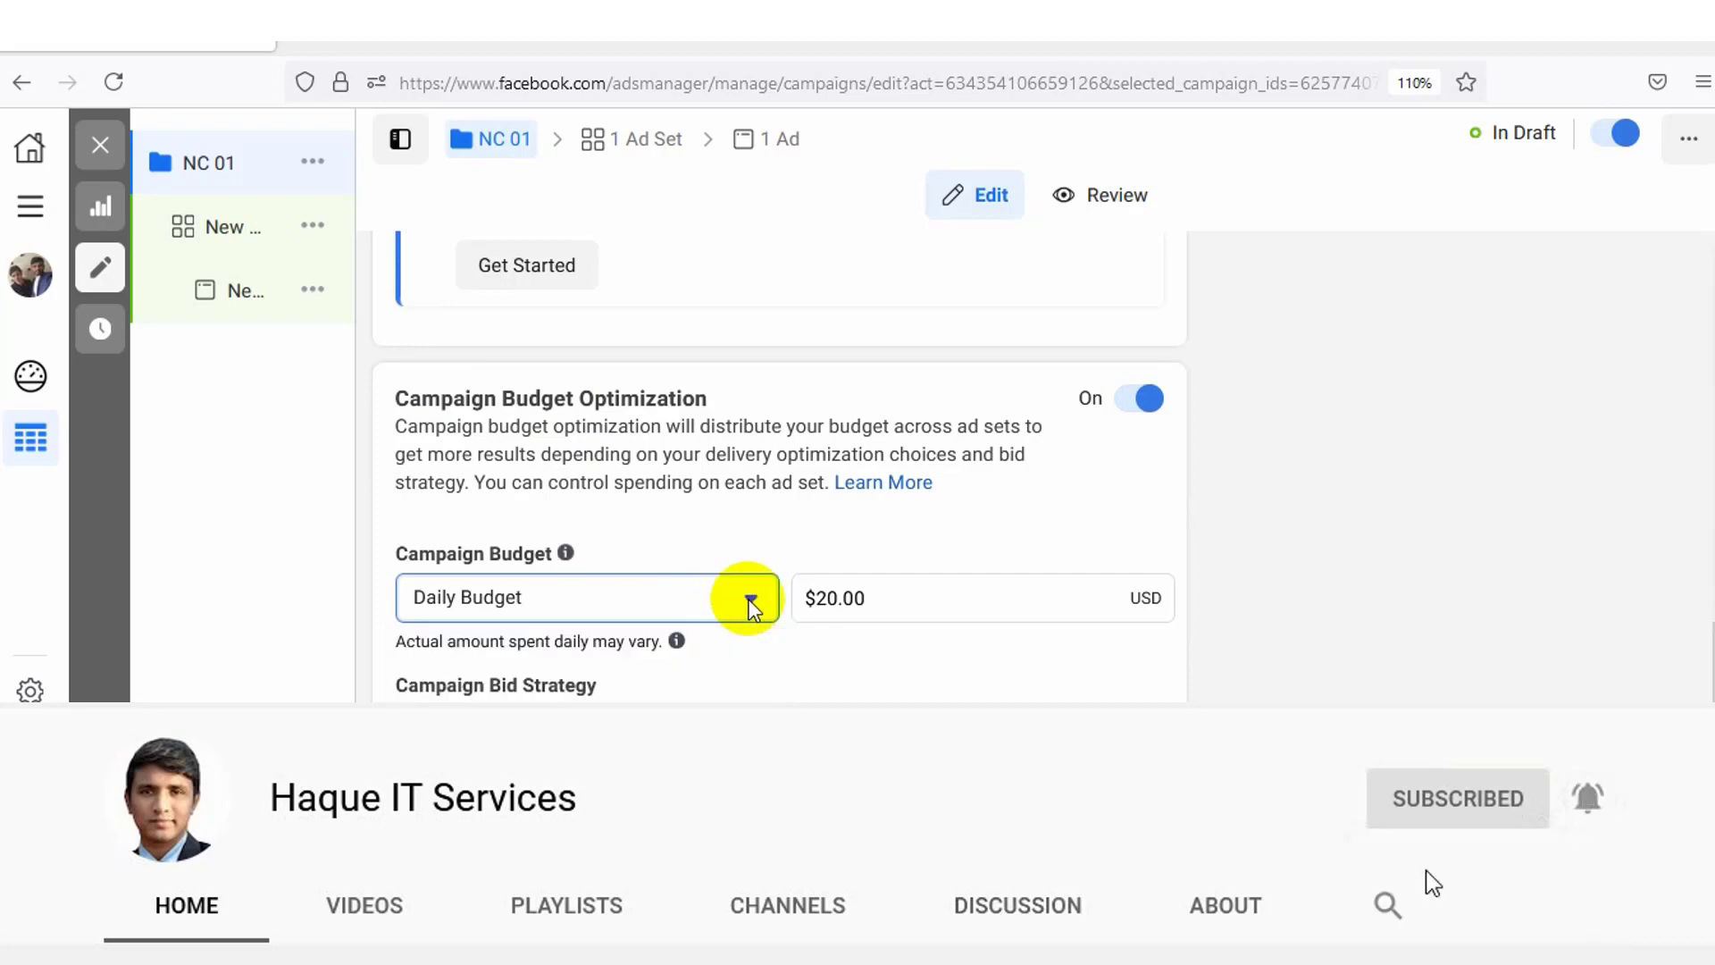
click(866, 597)
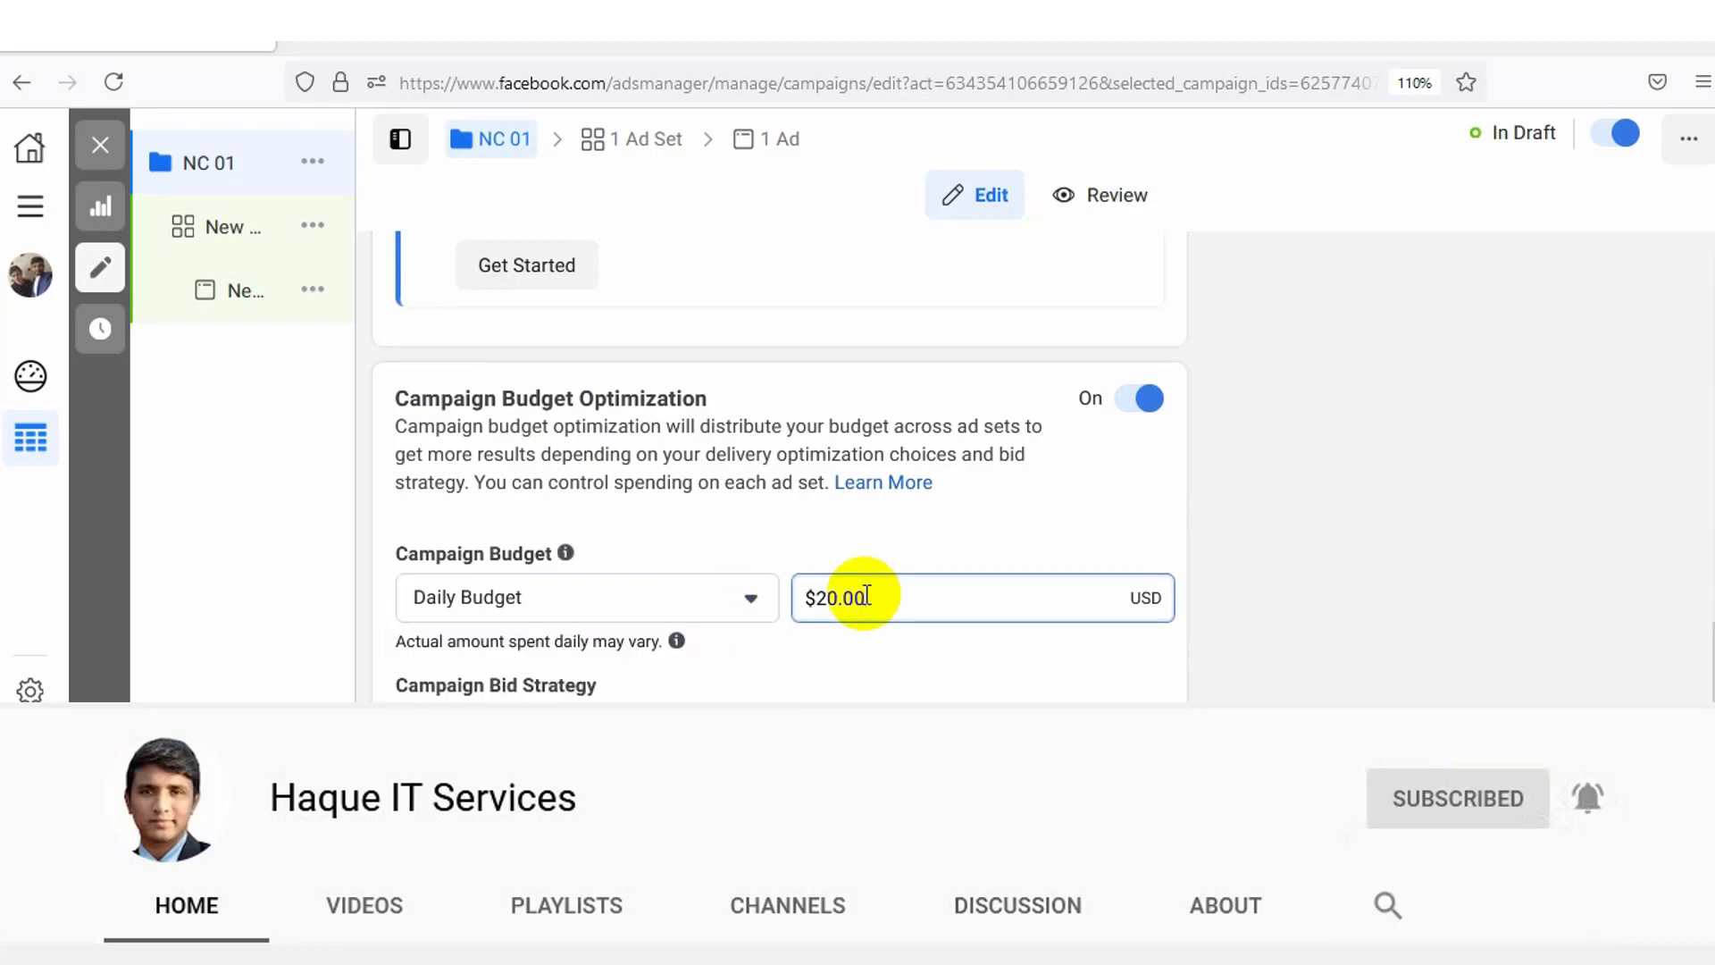
drag(865, 597, 800, 595)
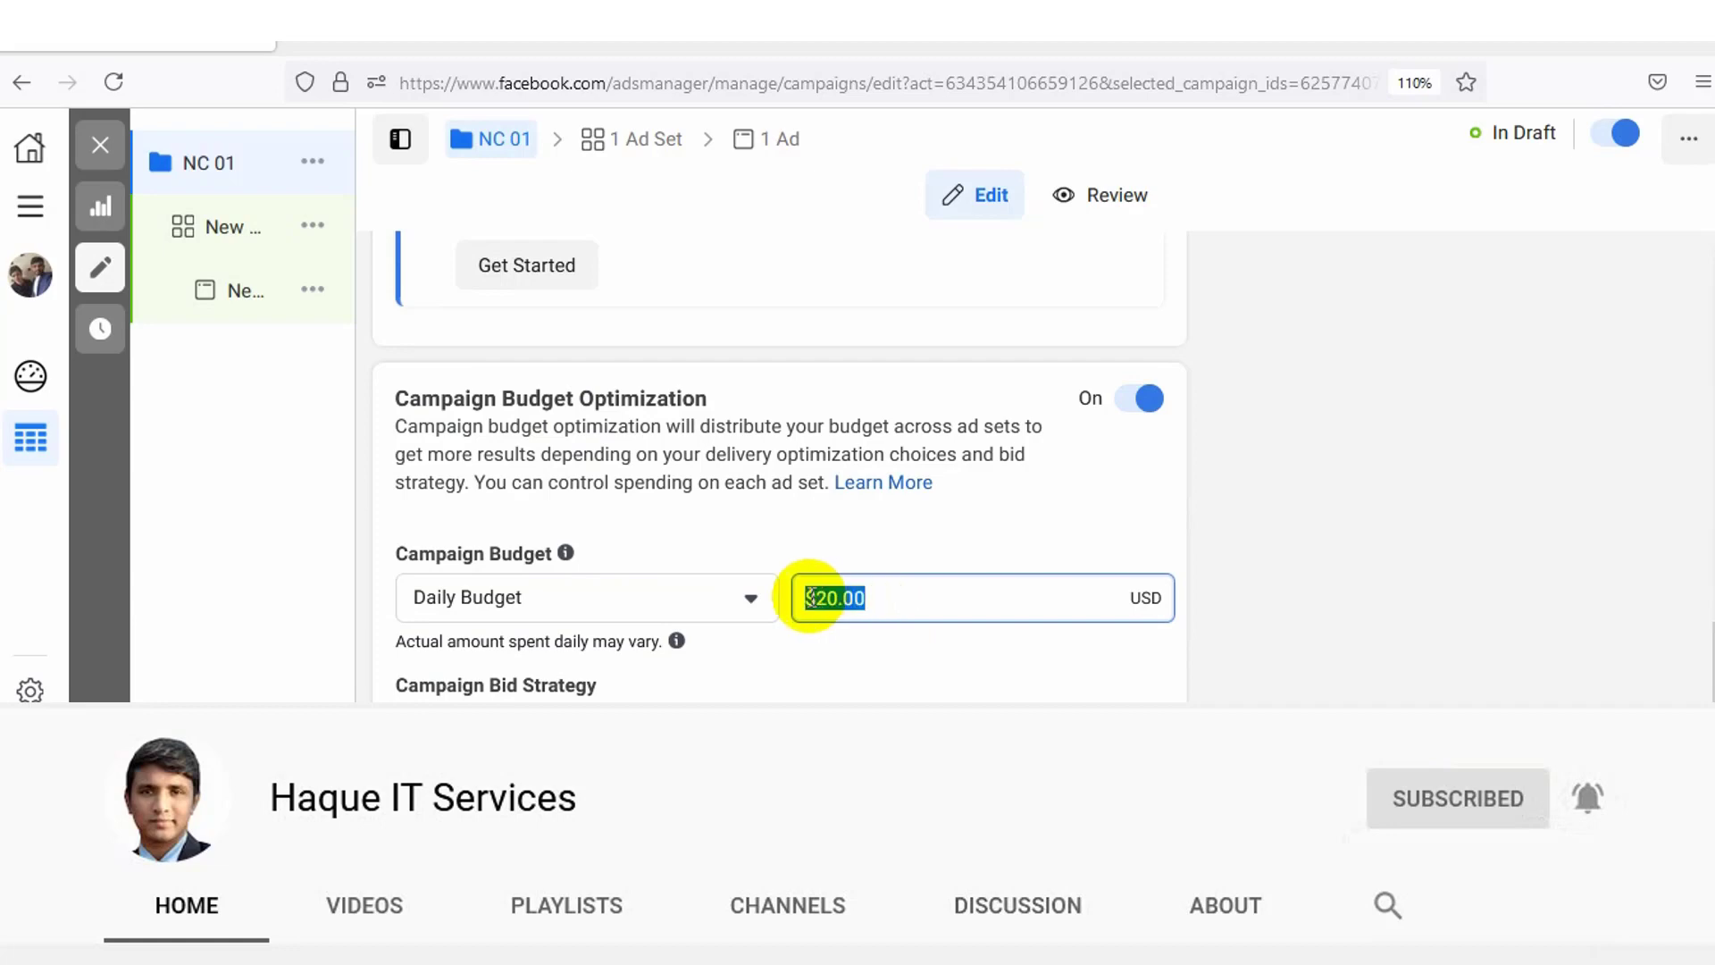
click(856, 693)
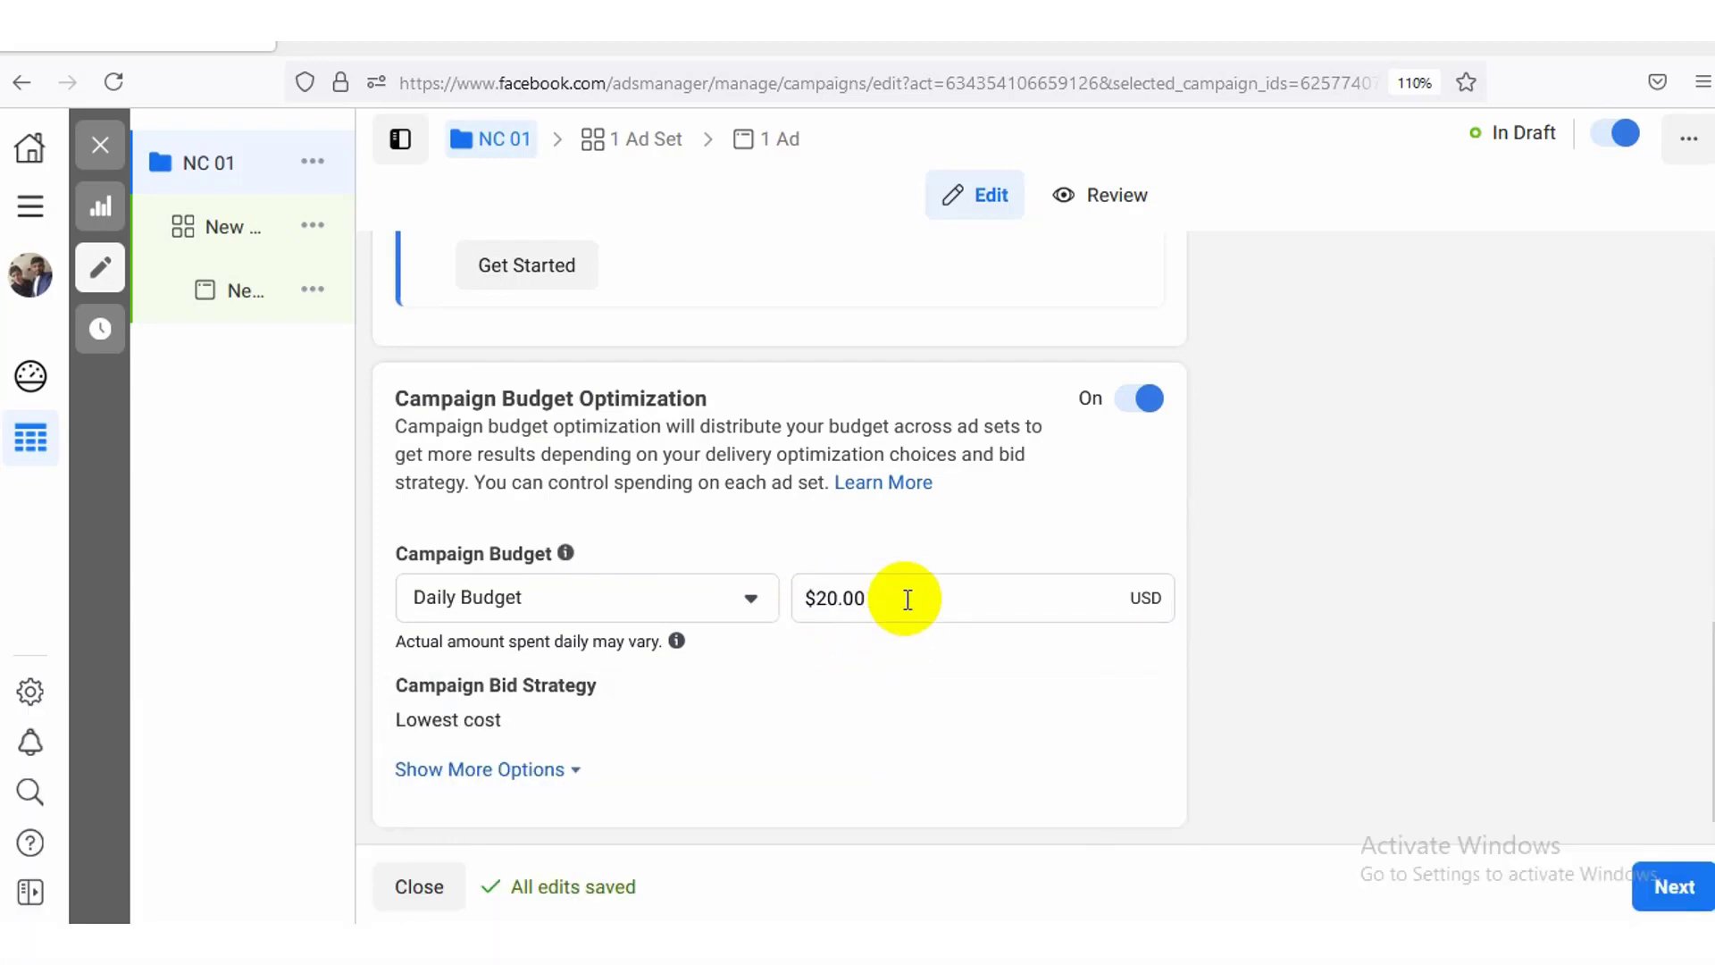
drag(907, 599, 798, 594)
click(874, 593)
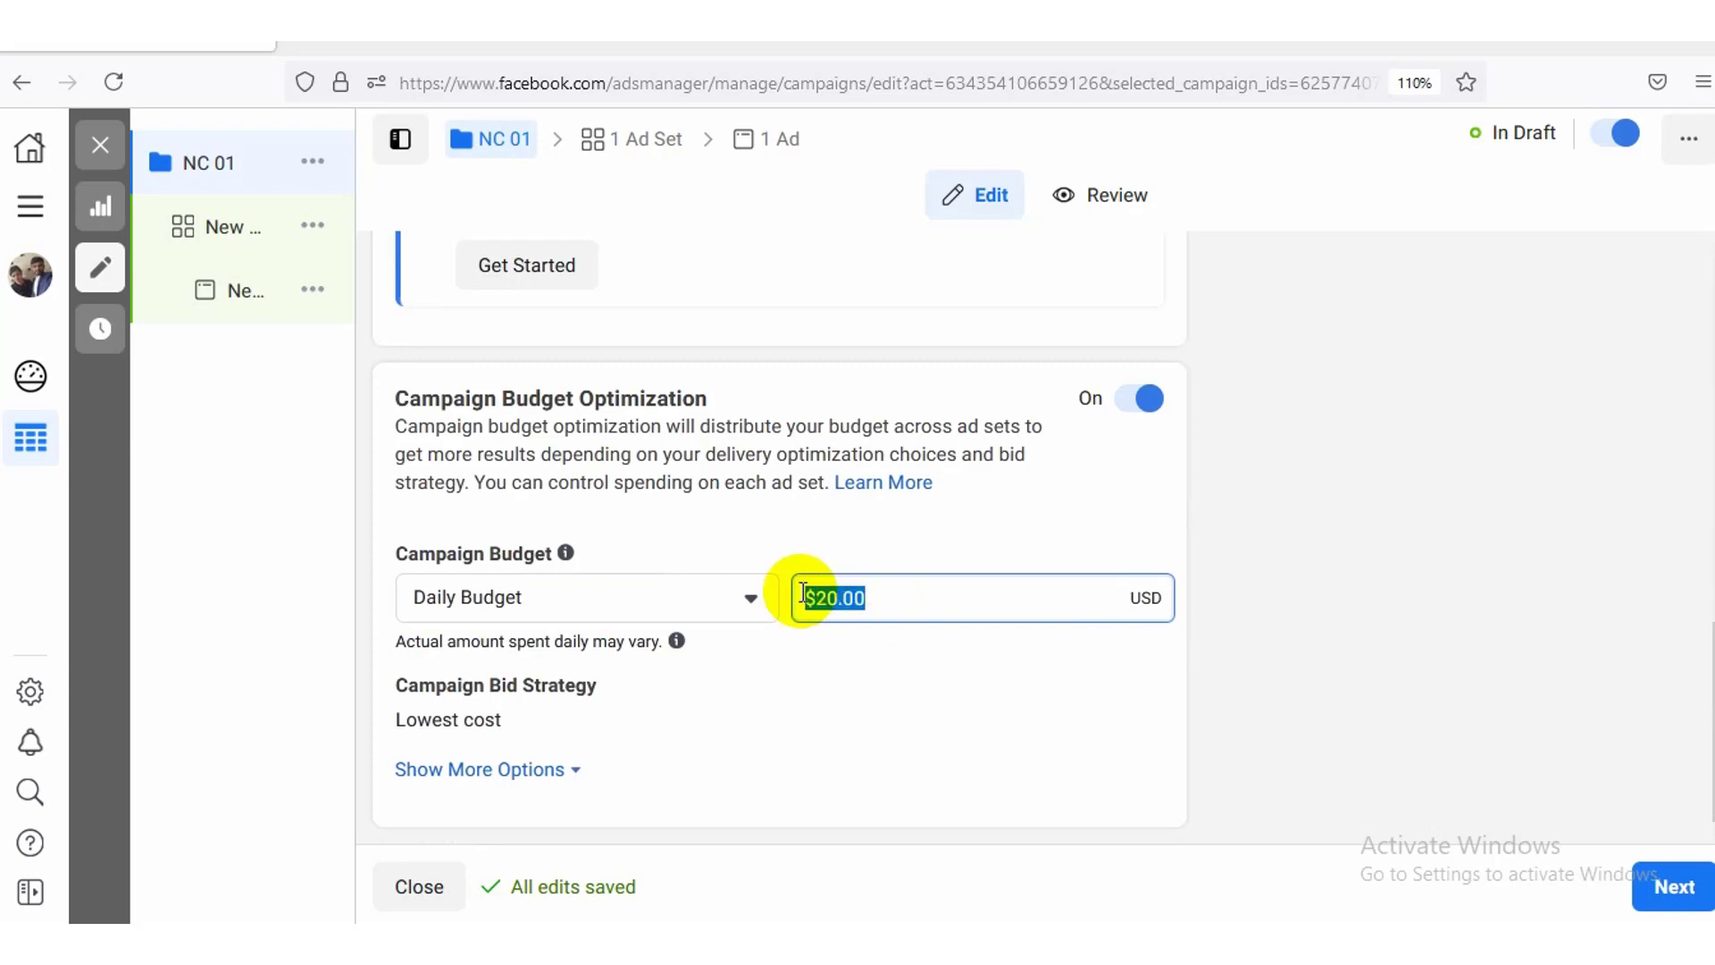
click(940, 590)
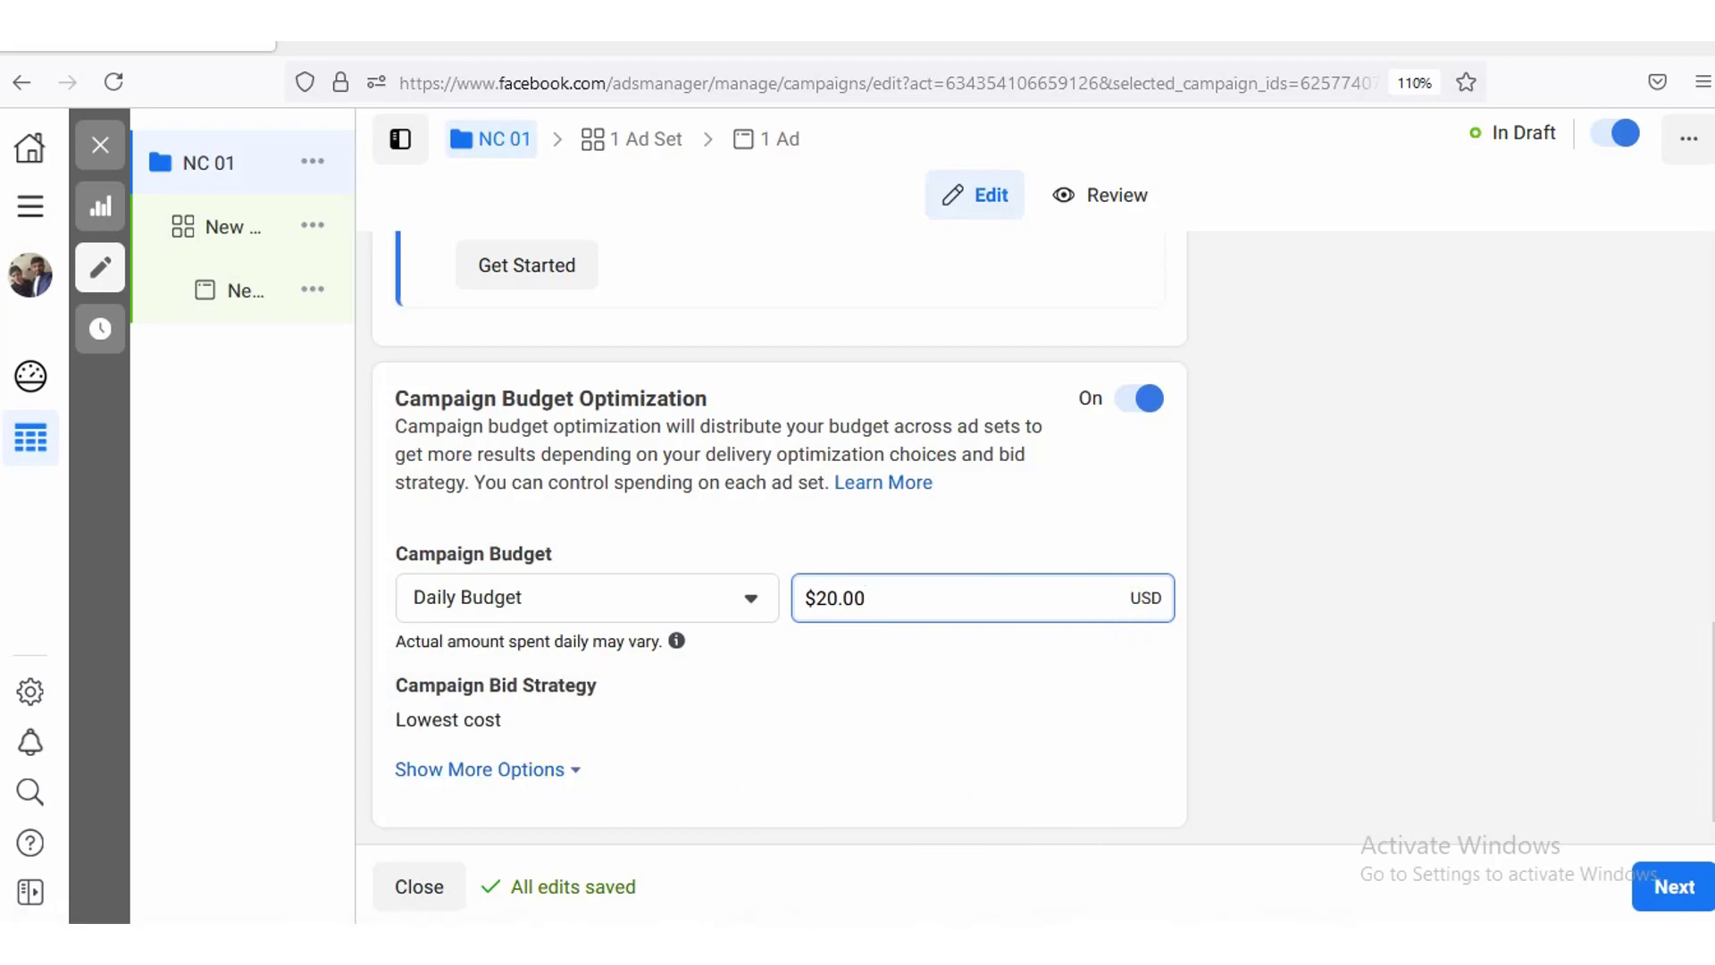
Step: Proceed from the campaign settings to the settings of its new ad set
click(1680, 897)
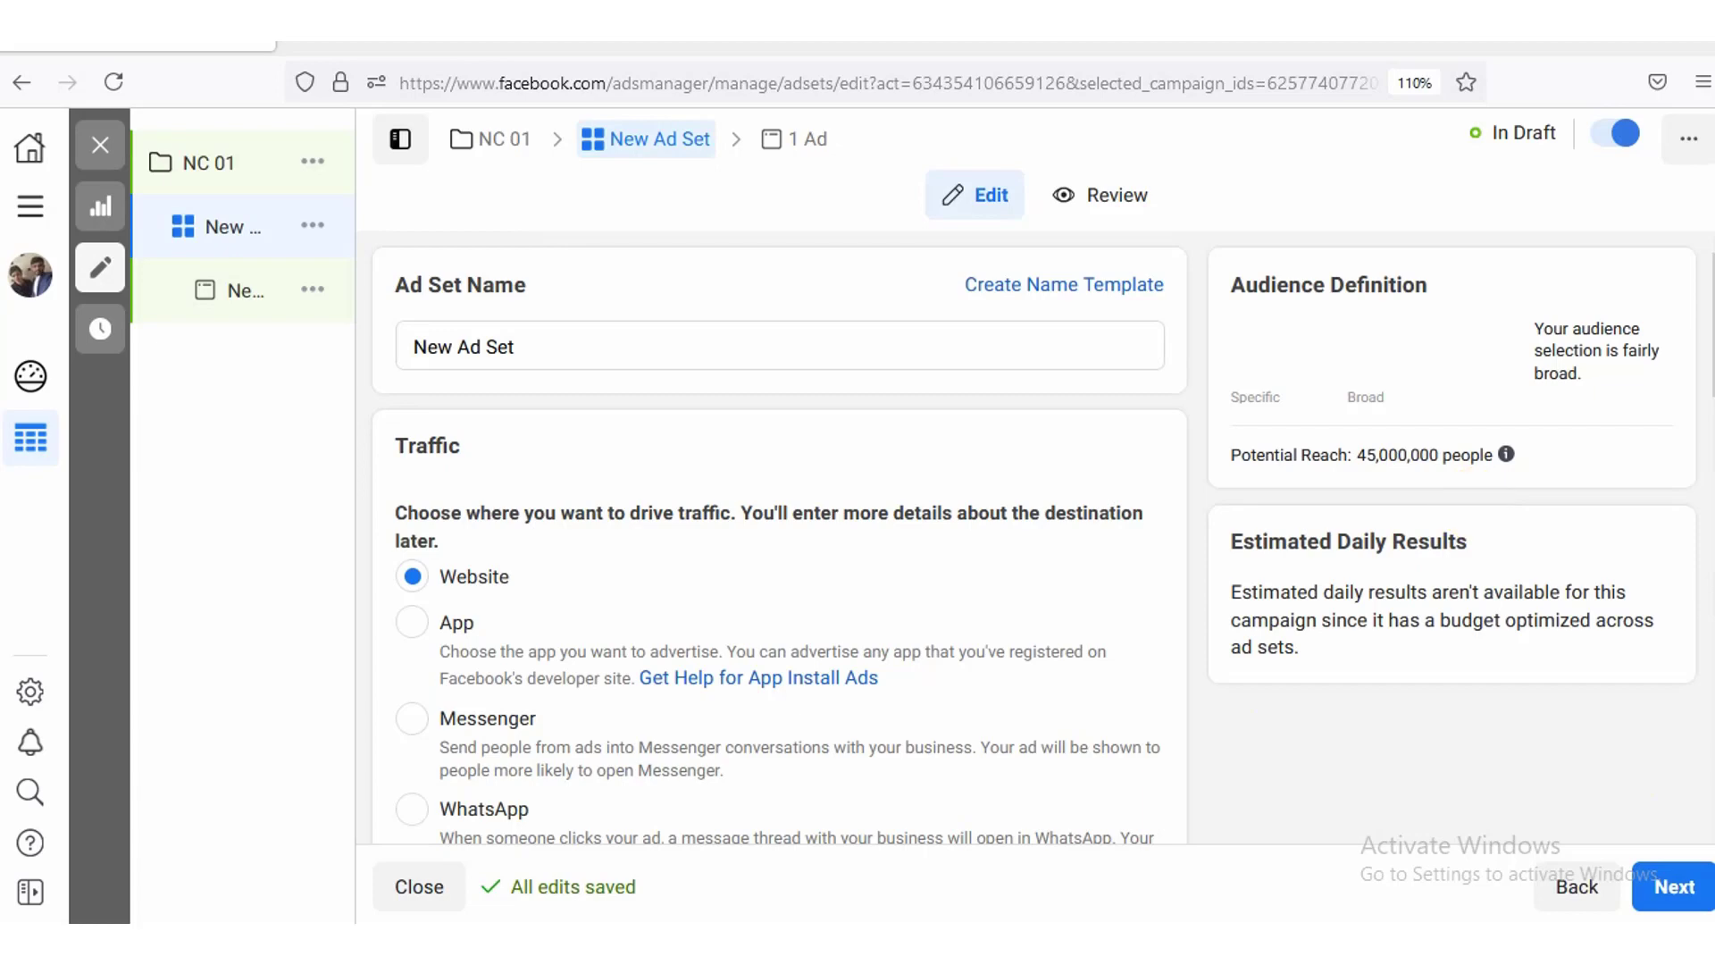
scroll(780, 536, down, 6)
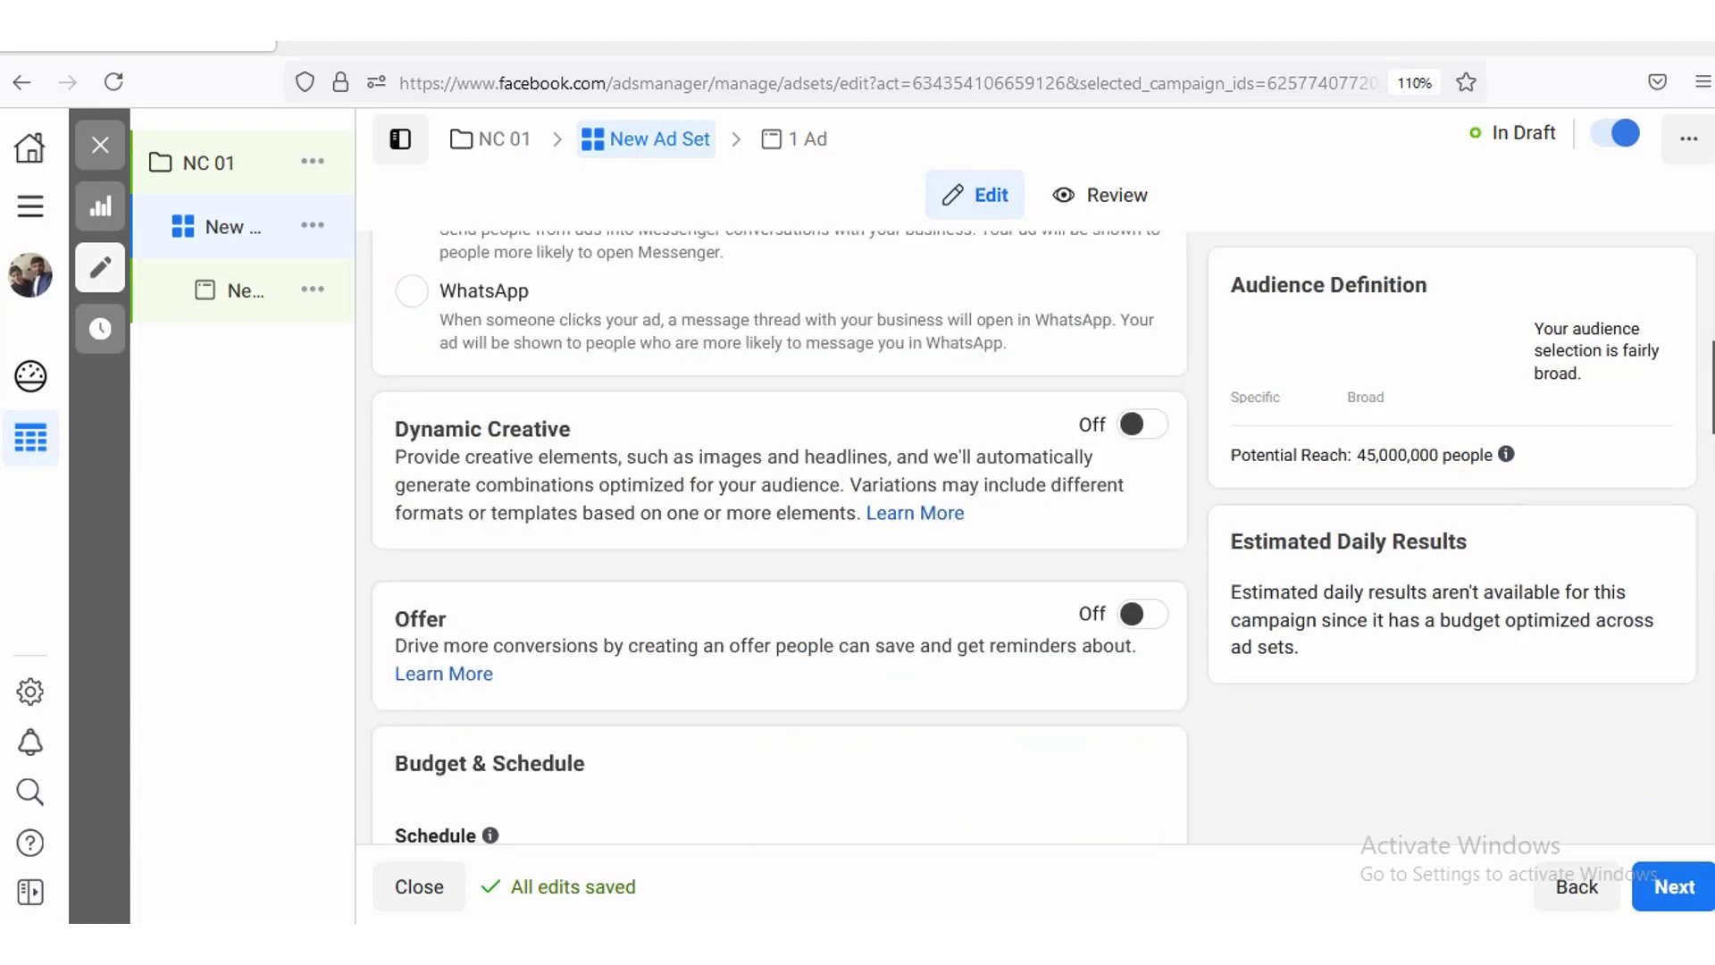
scroll(747, 328, up, 6)
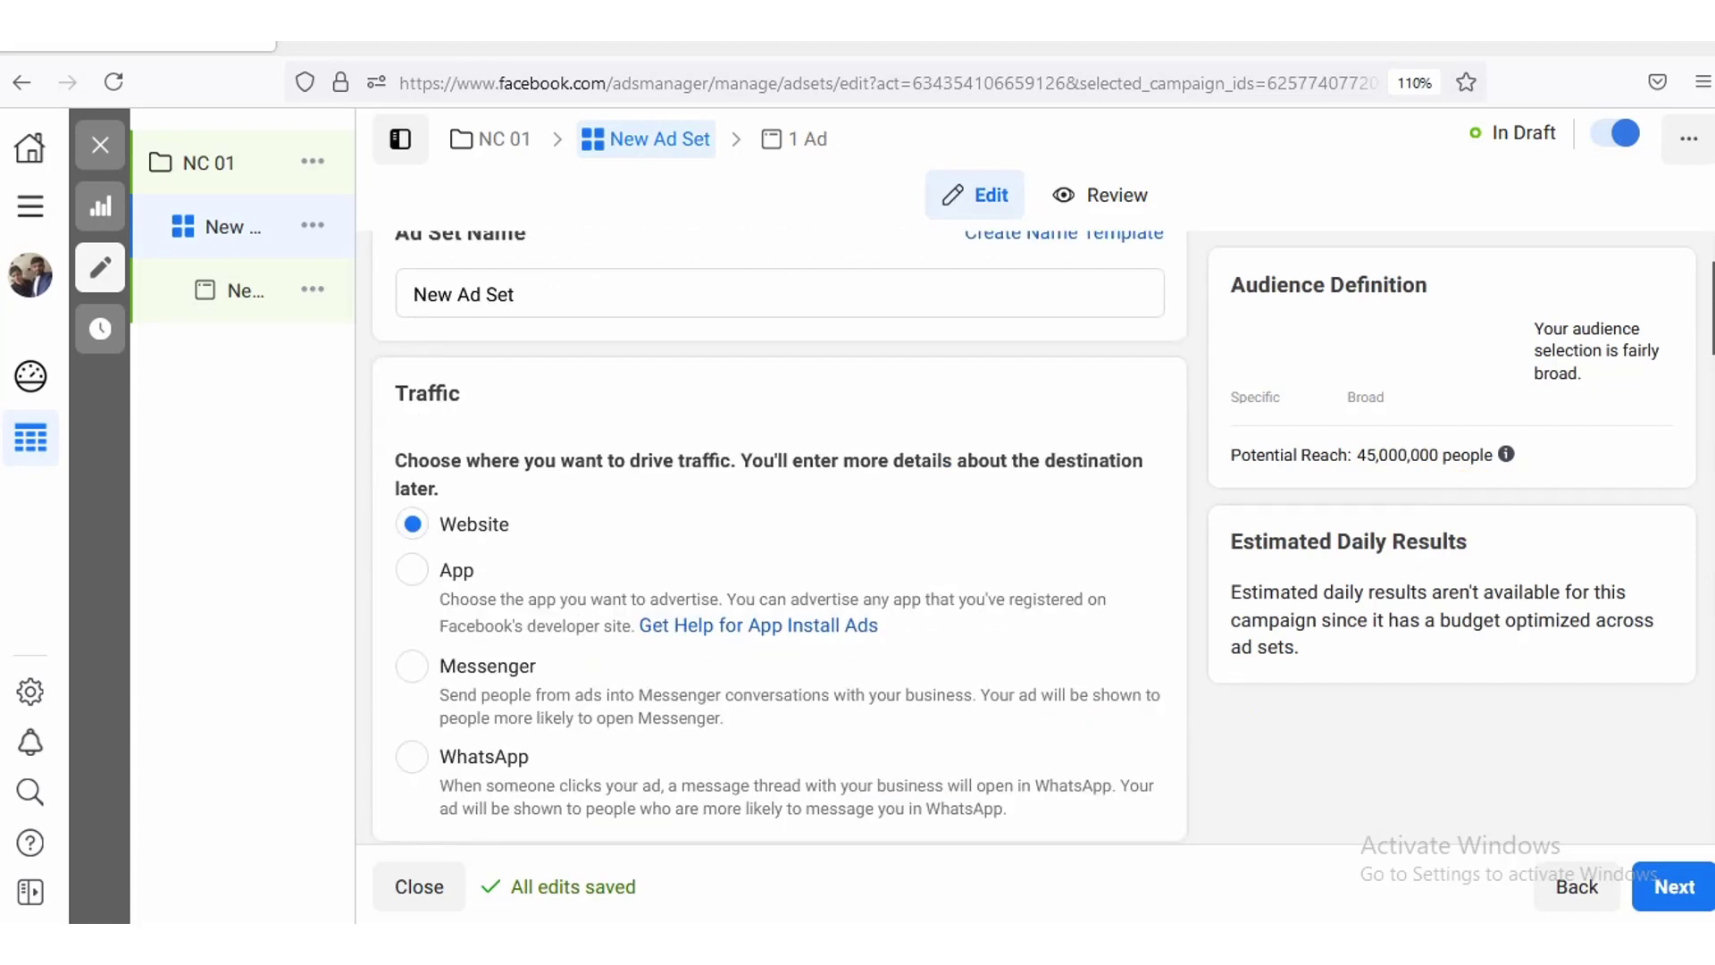
Step: Rename the new ad set as NAS 01
click(703, 326)
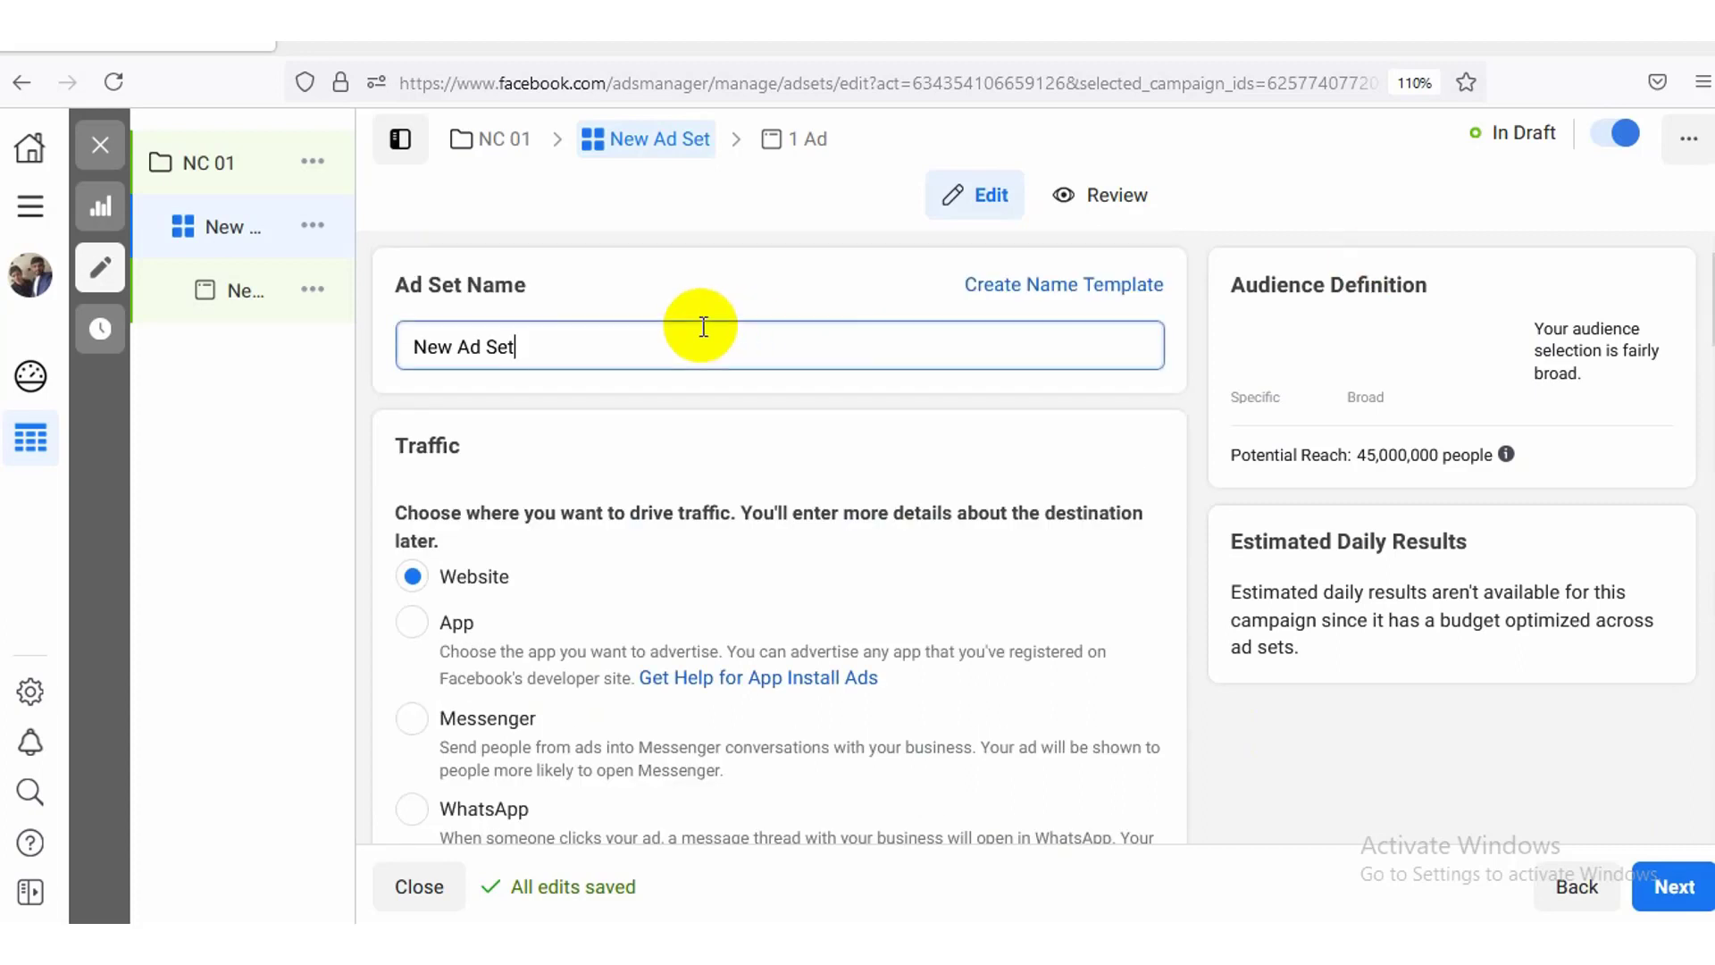
drag(536, 324, 407, 354)
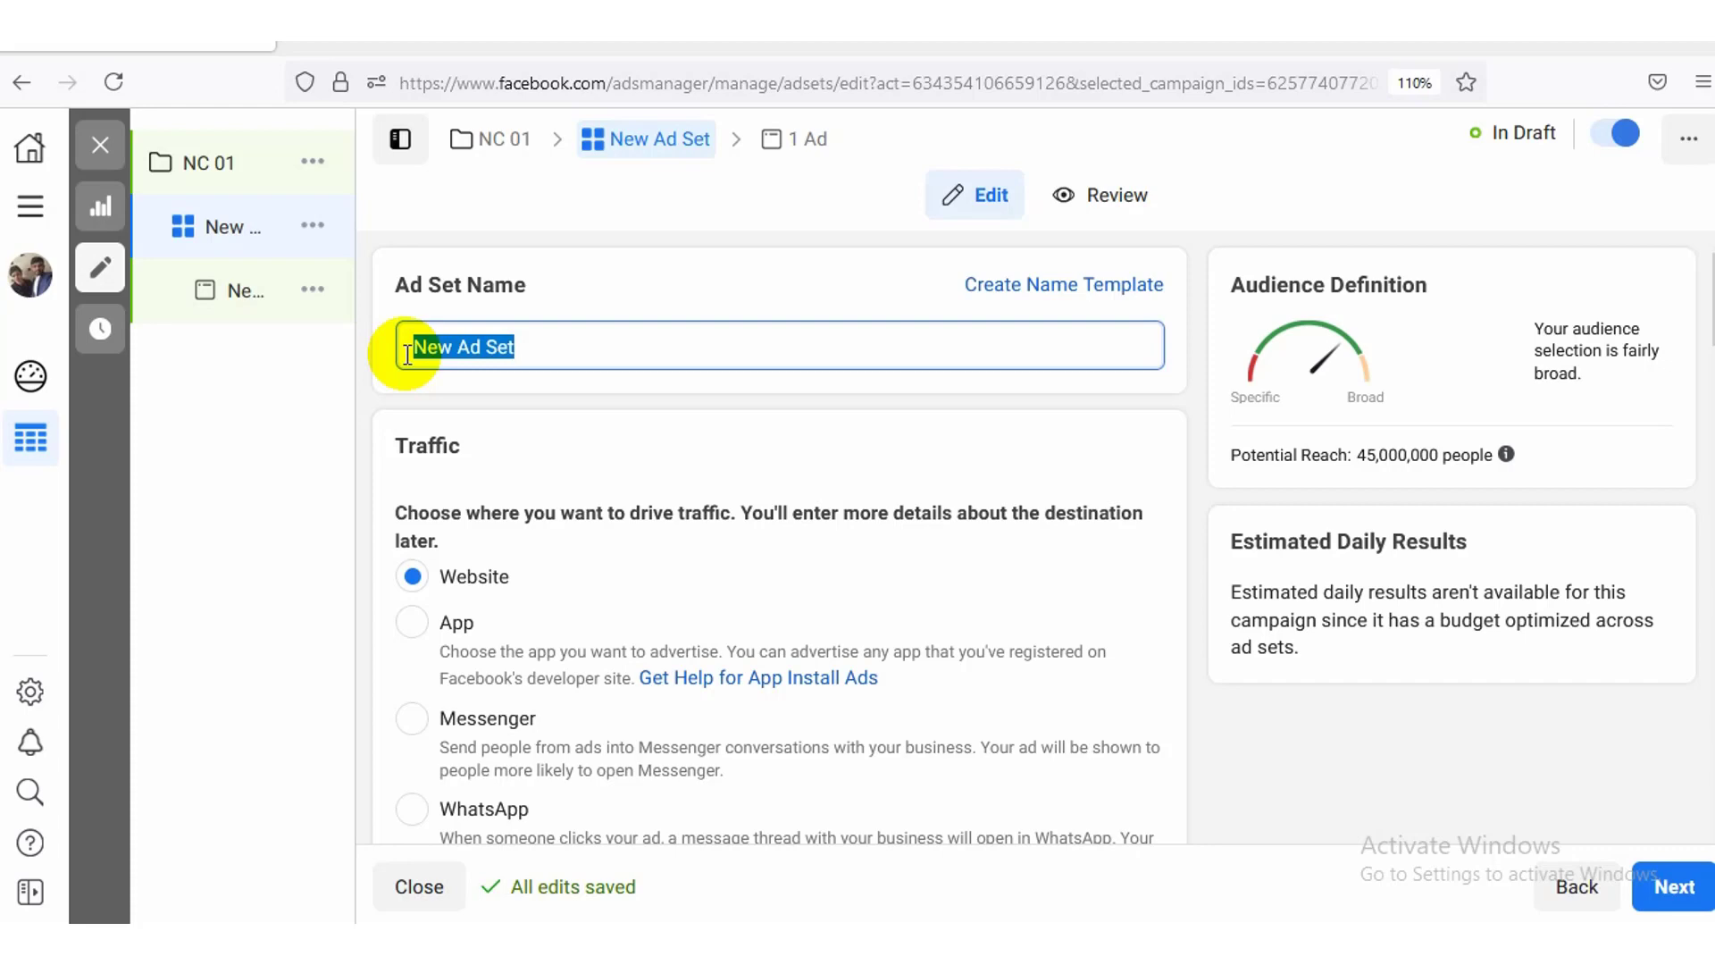
text(N)
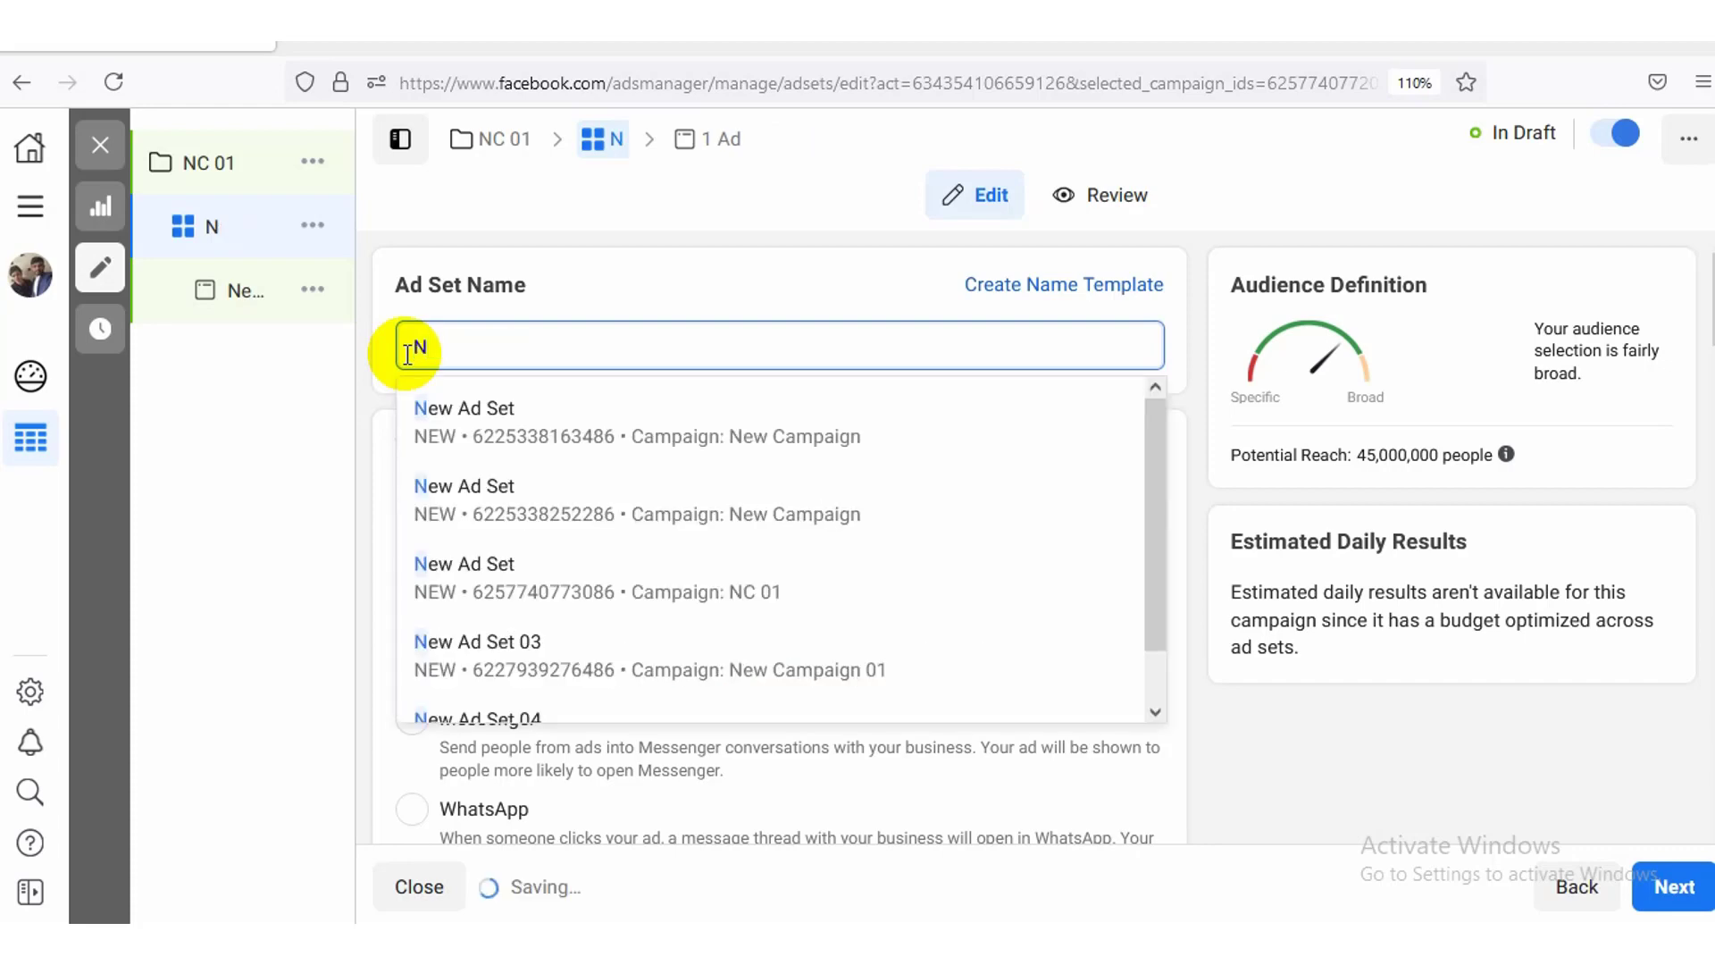
text(as)
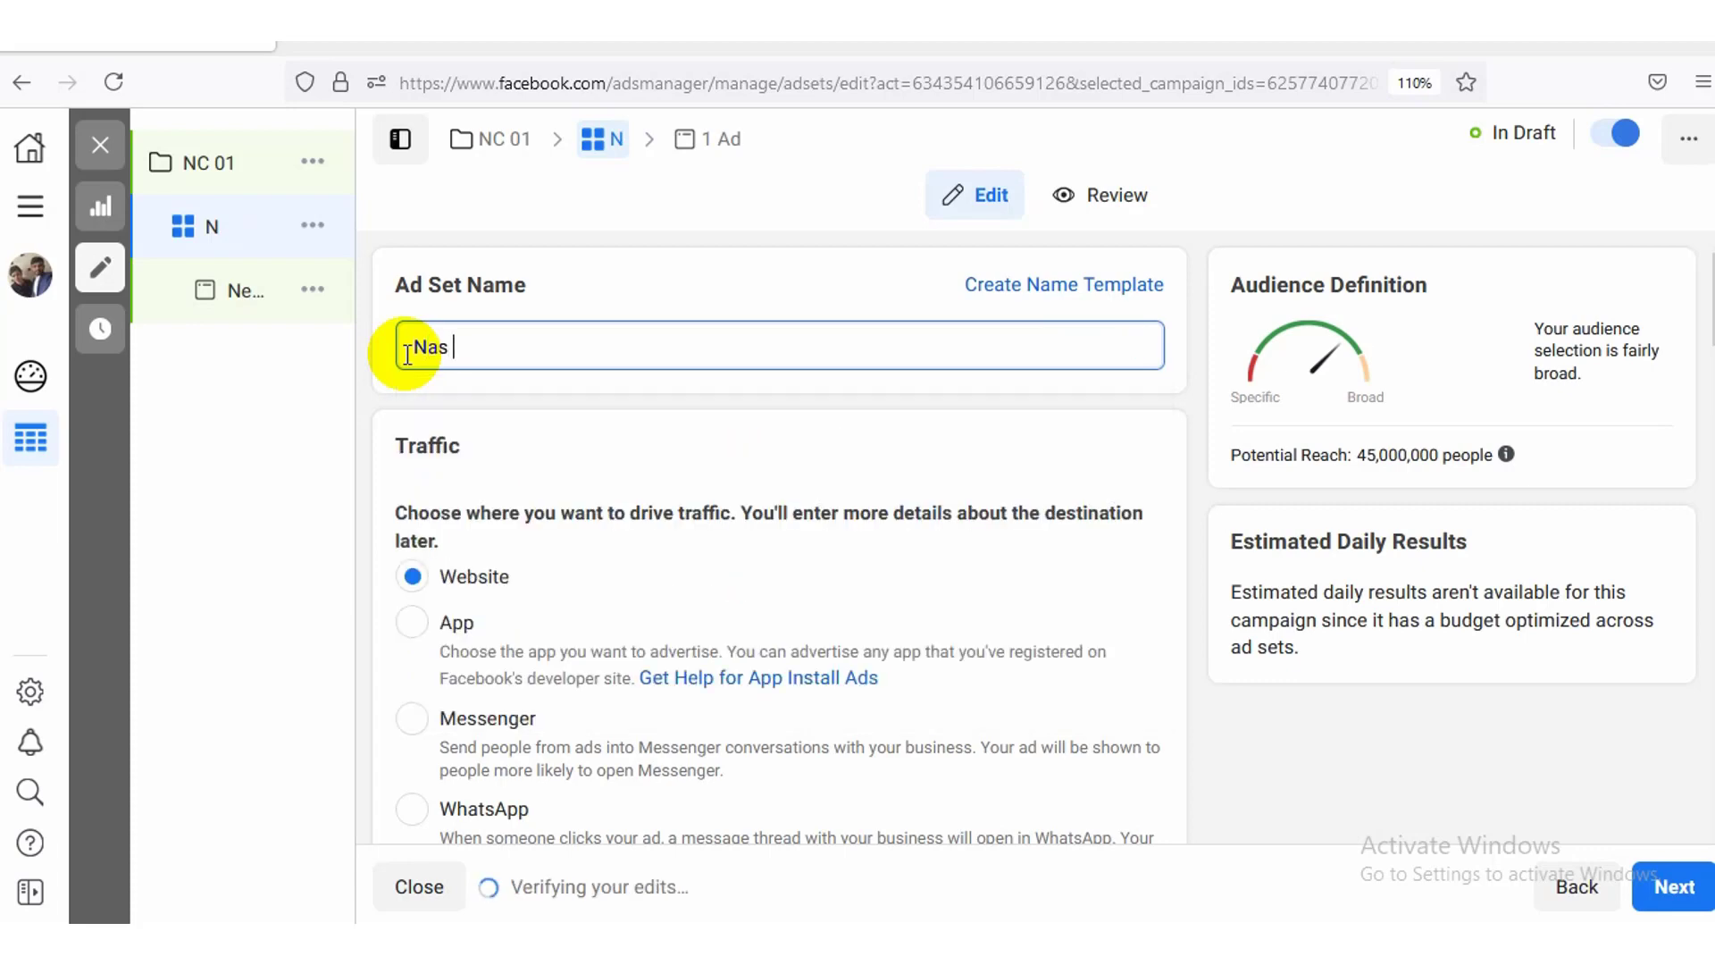
key(BackSpace)
key(BackSpace)
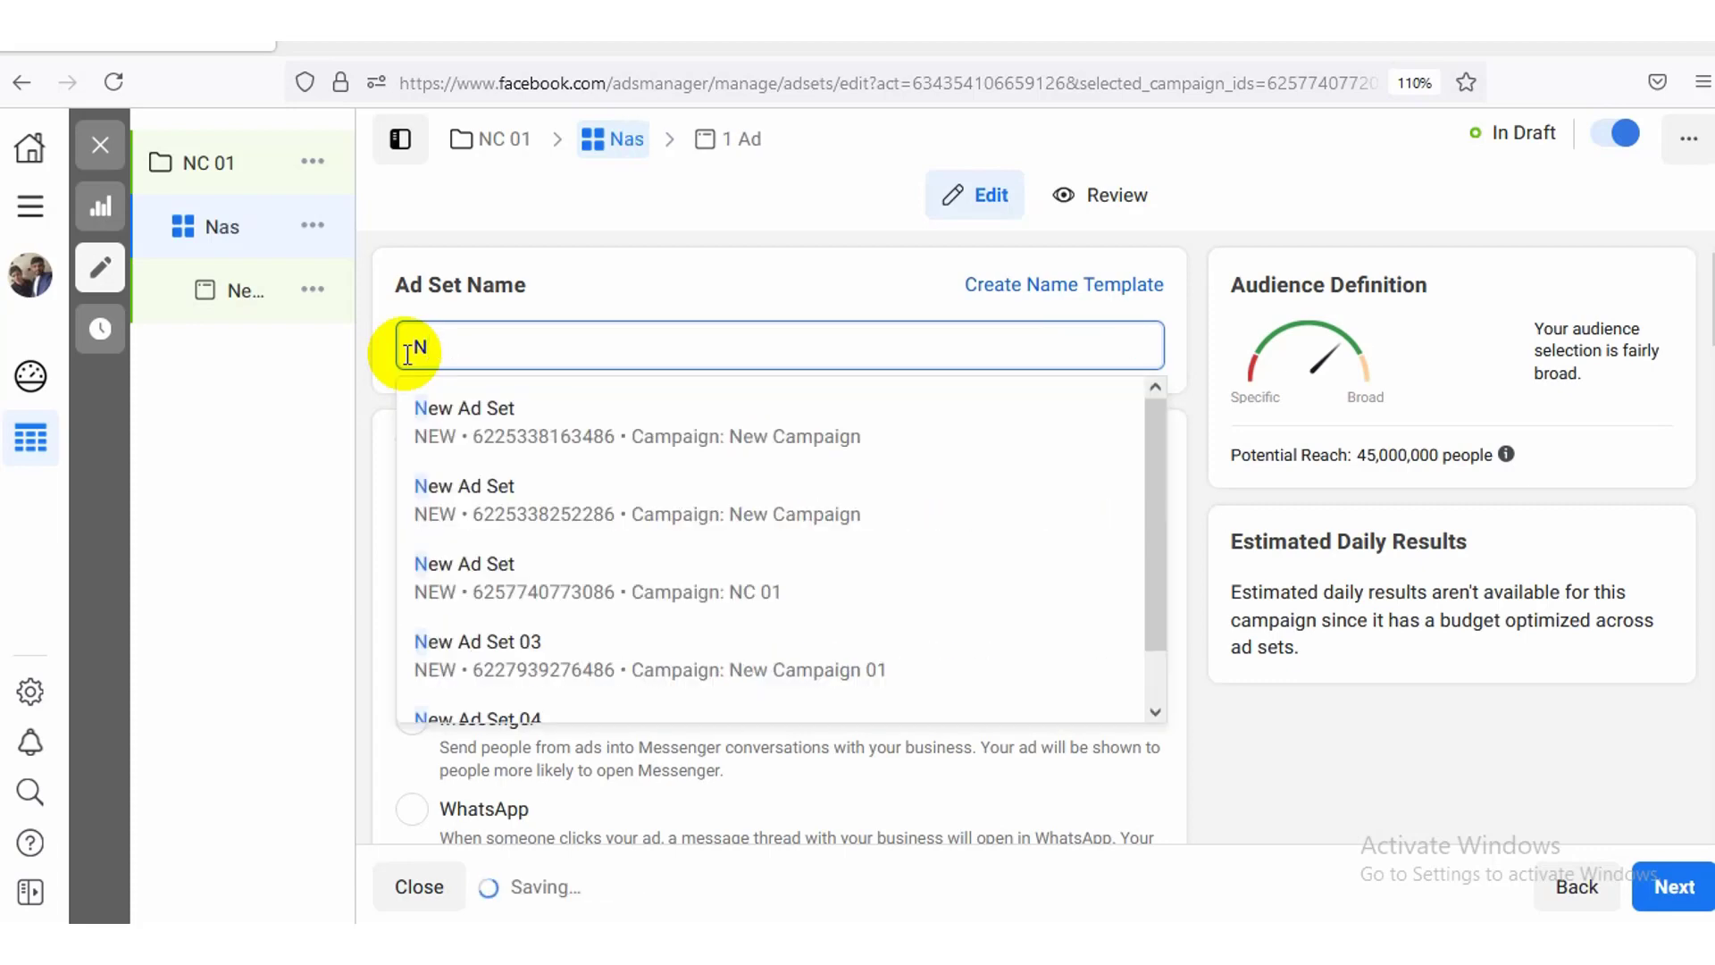
text(AS)
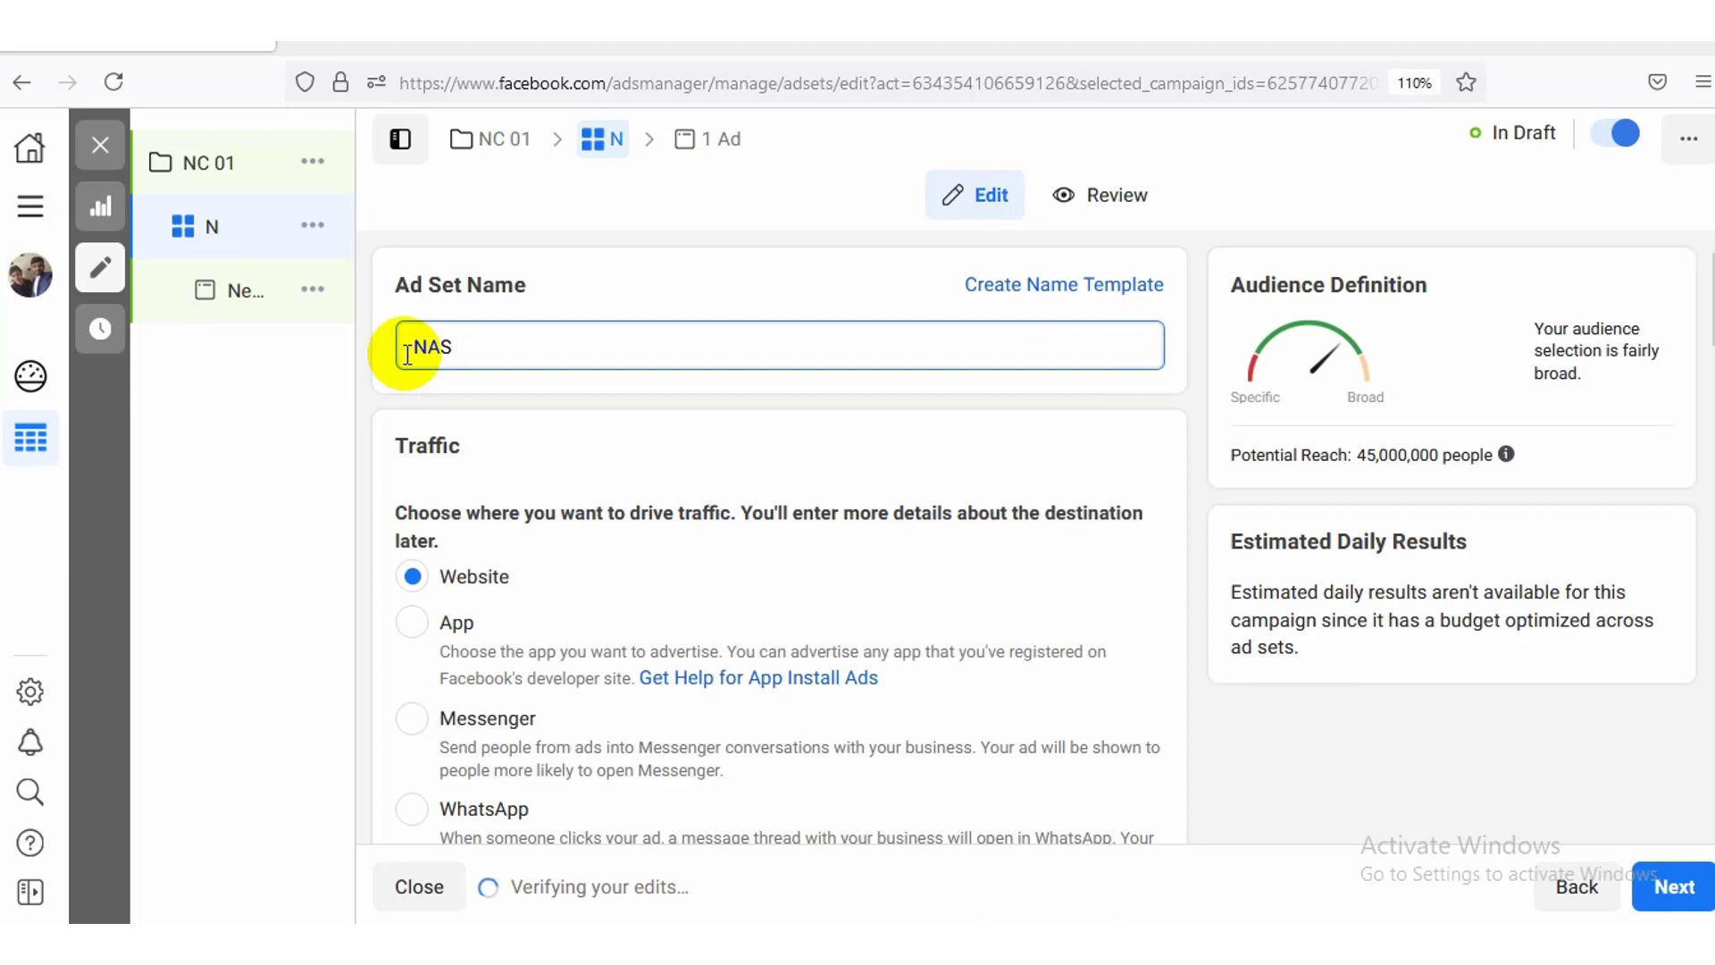
text( 01)
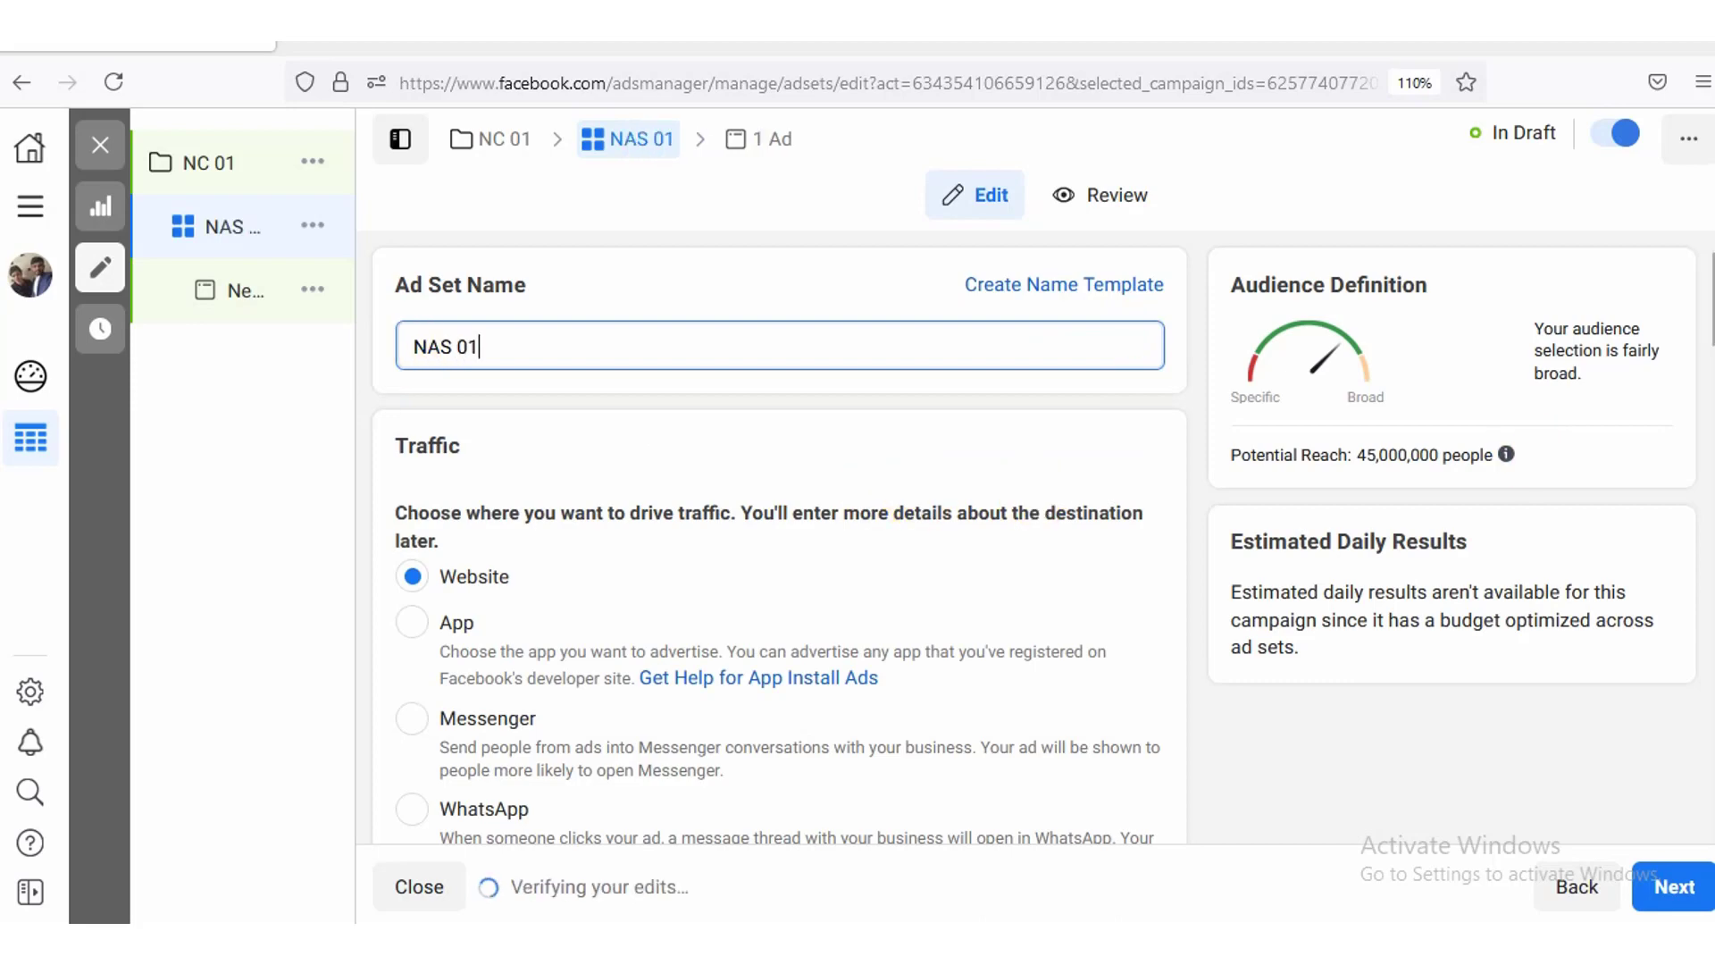
Step: Examine the ad set's traffic destination options and the explanation of how its potential reach is estimated
scroll(779, 536, down, 3)
scroll(779, 536, up, 2)
scroll(779, 536, down, 1)
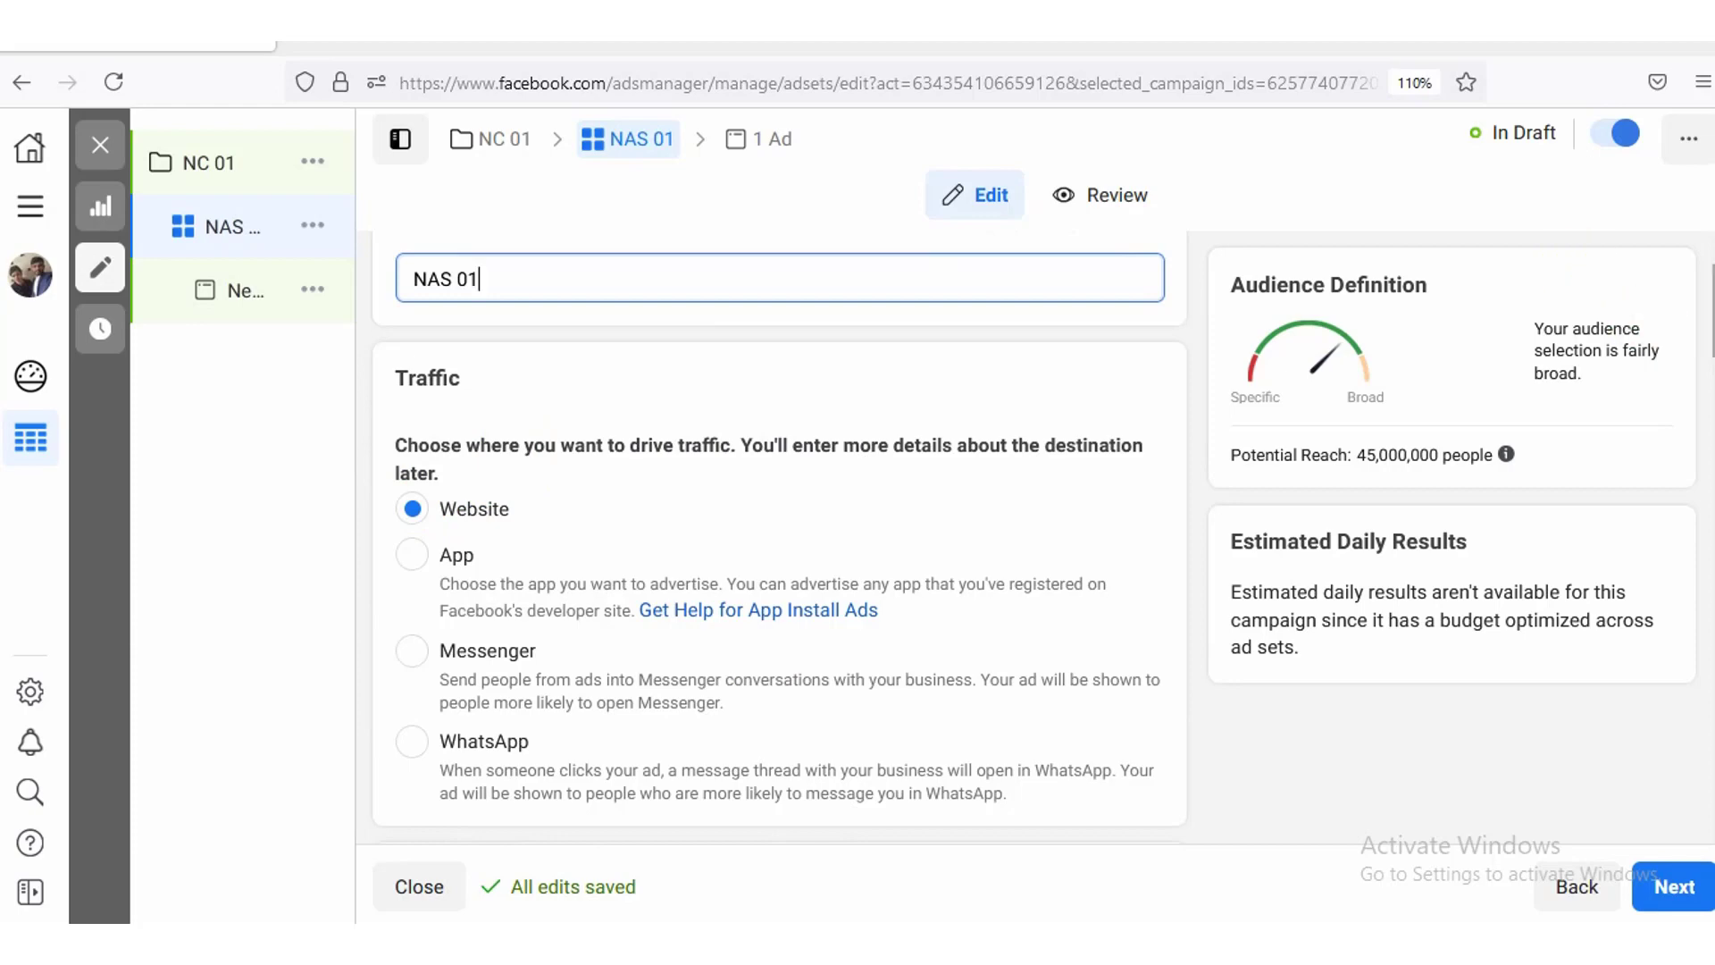
scroll(779, 536, down, 2)
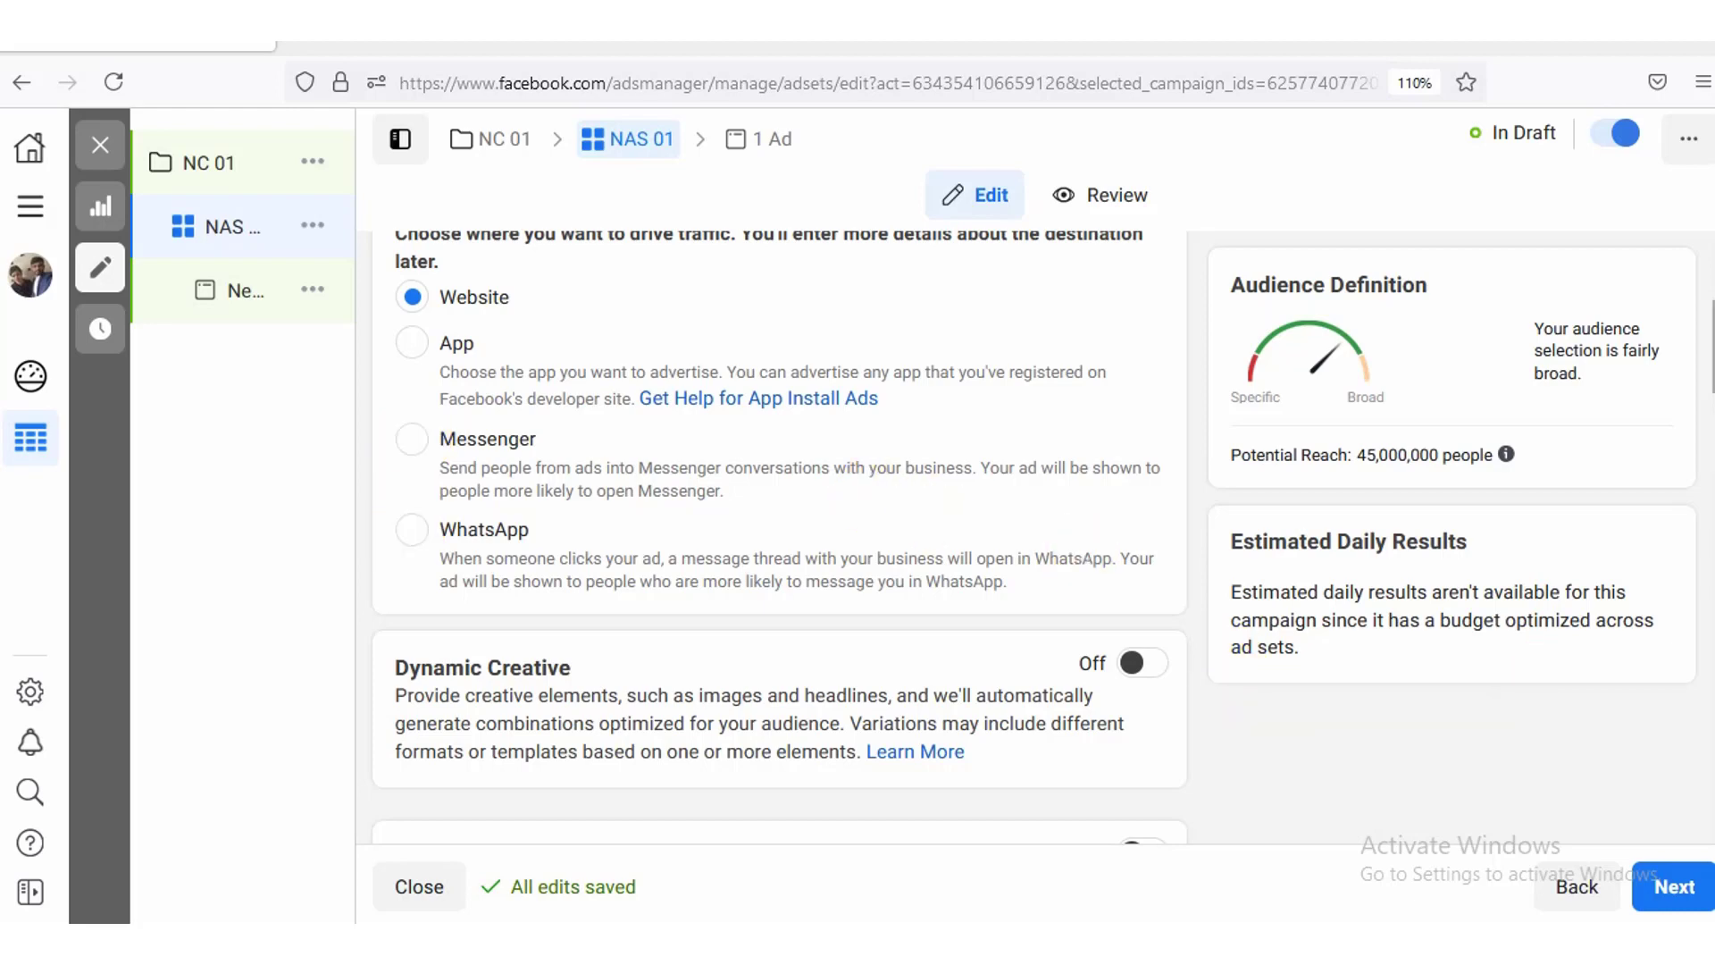
scroll(780, 536, down, 1)
scroll(780, 536, up, 2)
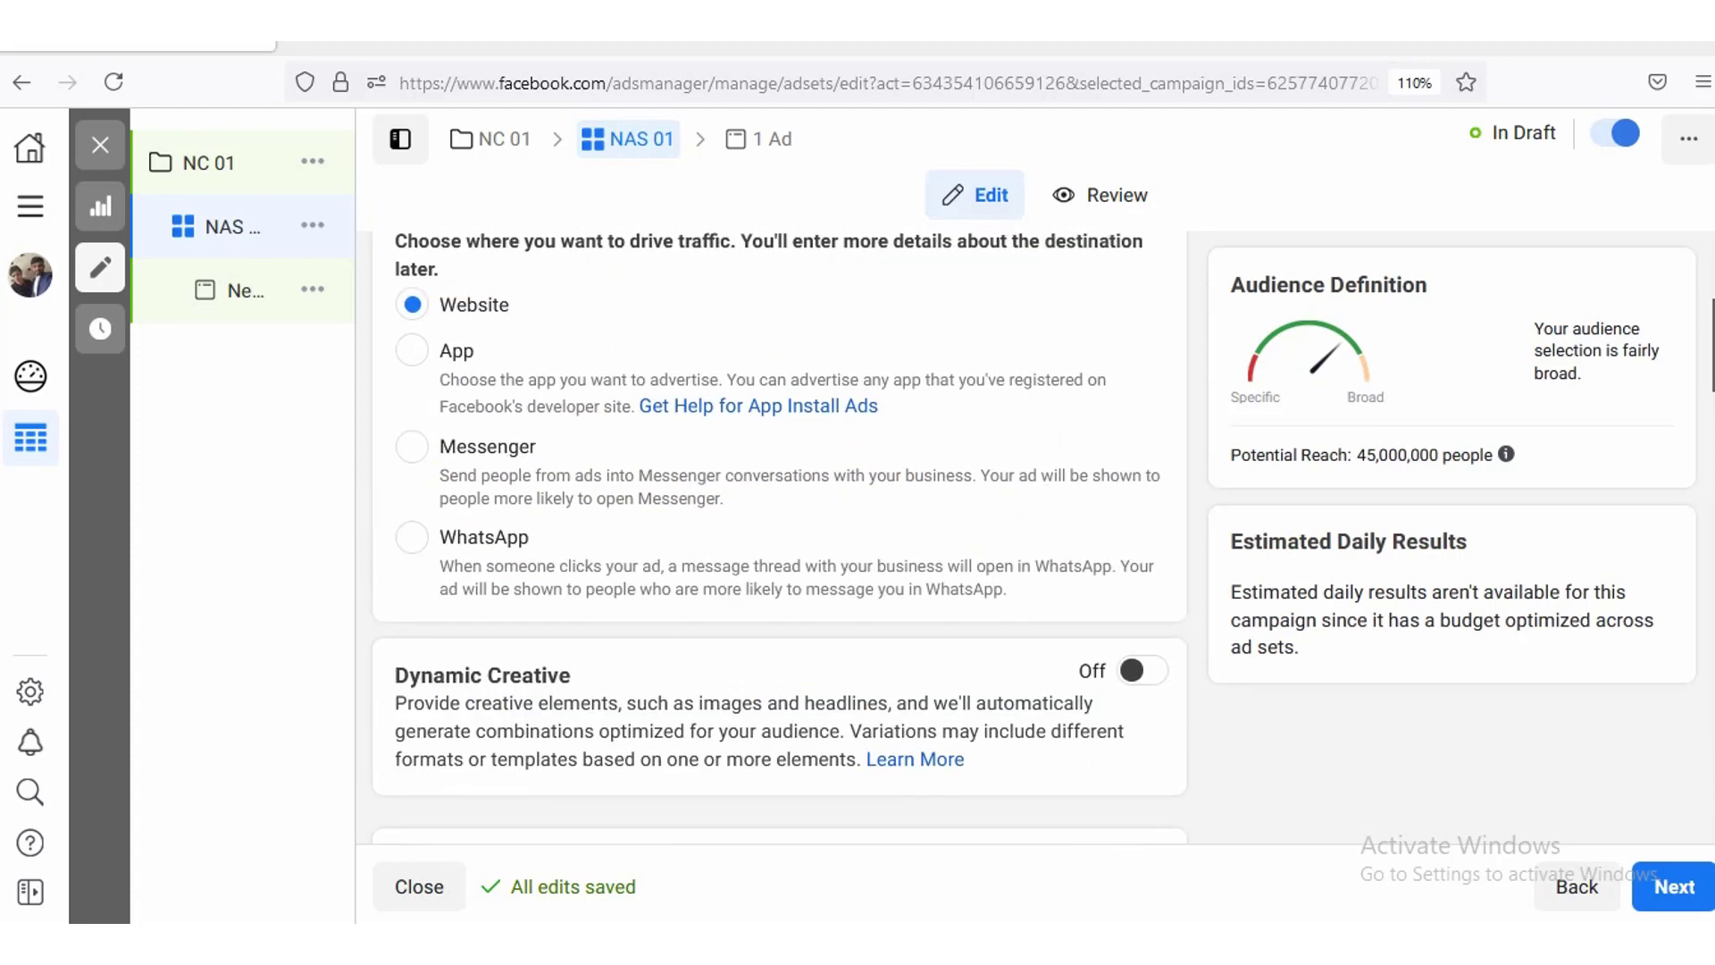
scroll(965, 398, down, 1)
scroll(965, 397, up, 1)
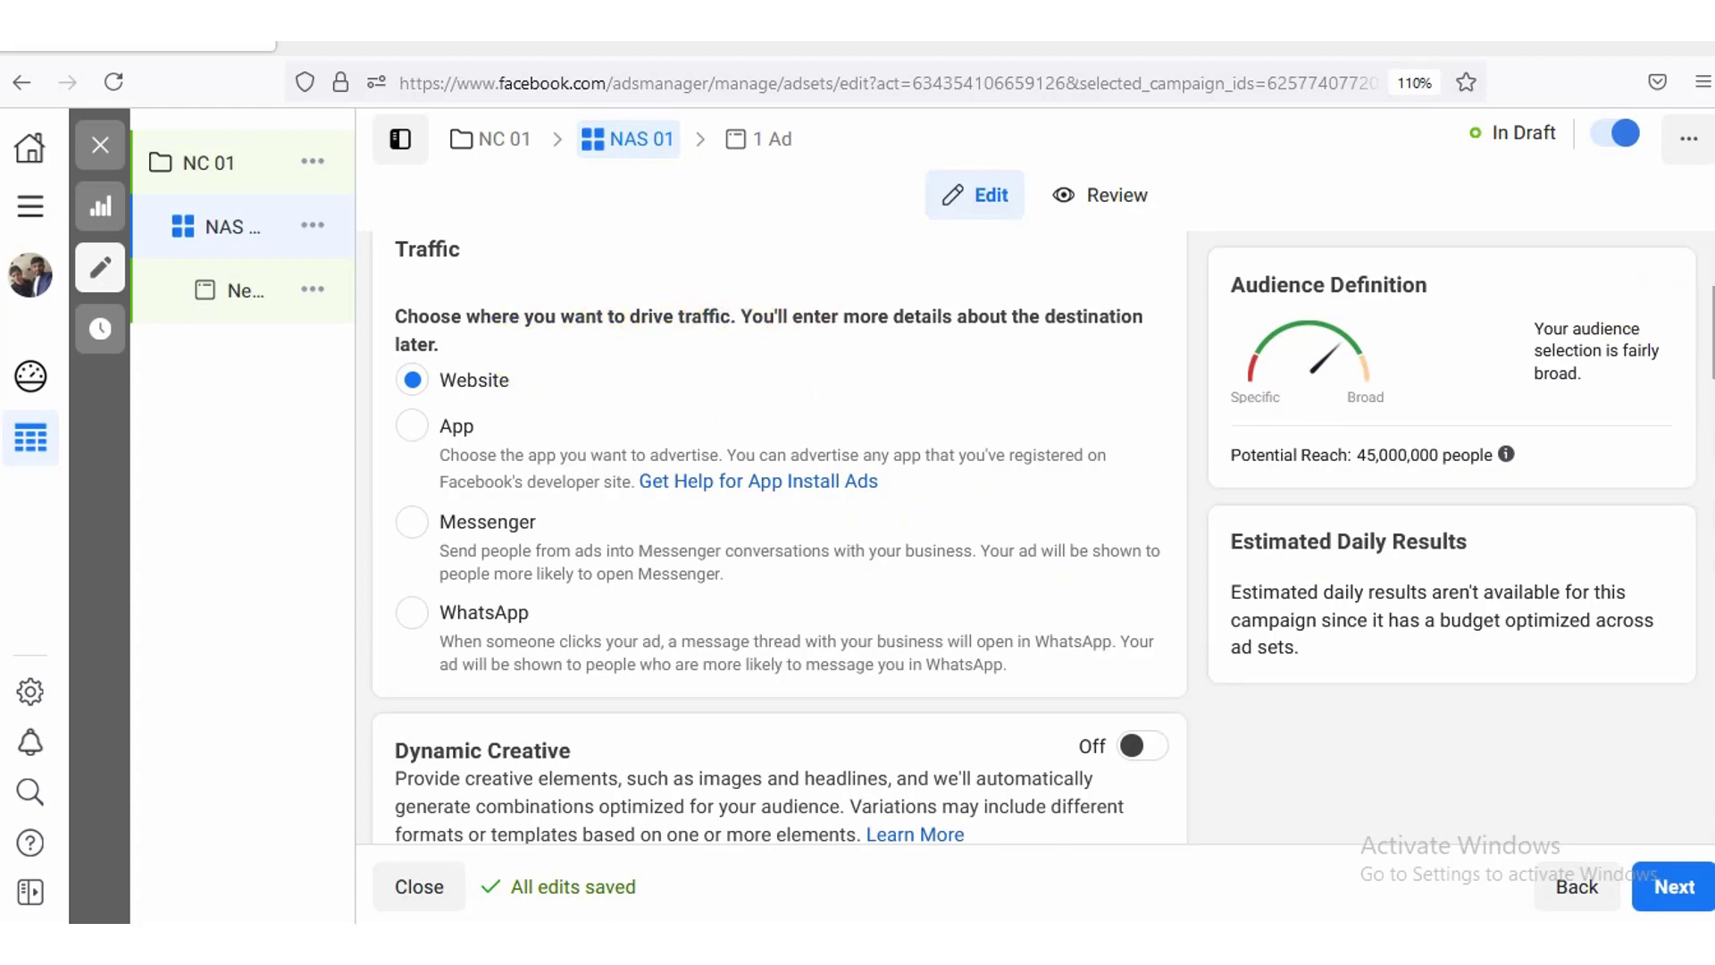
scroll(780, 536, down, 1)
scroll(780, 536, up, 2)
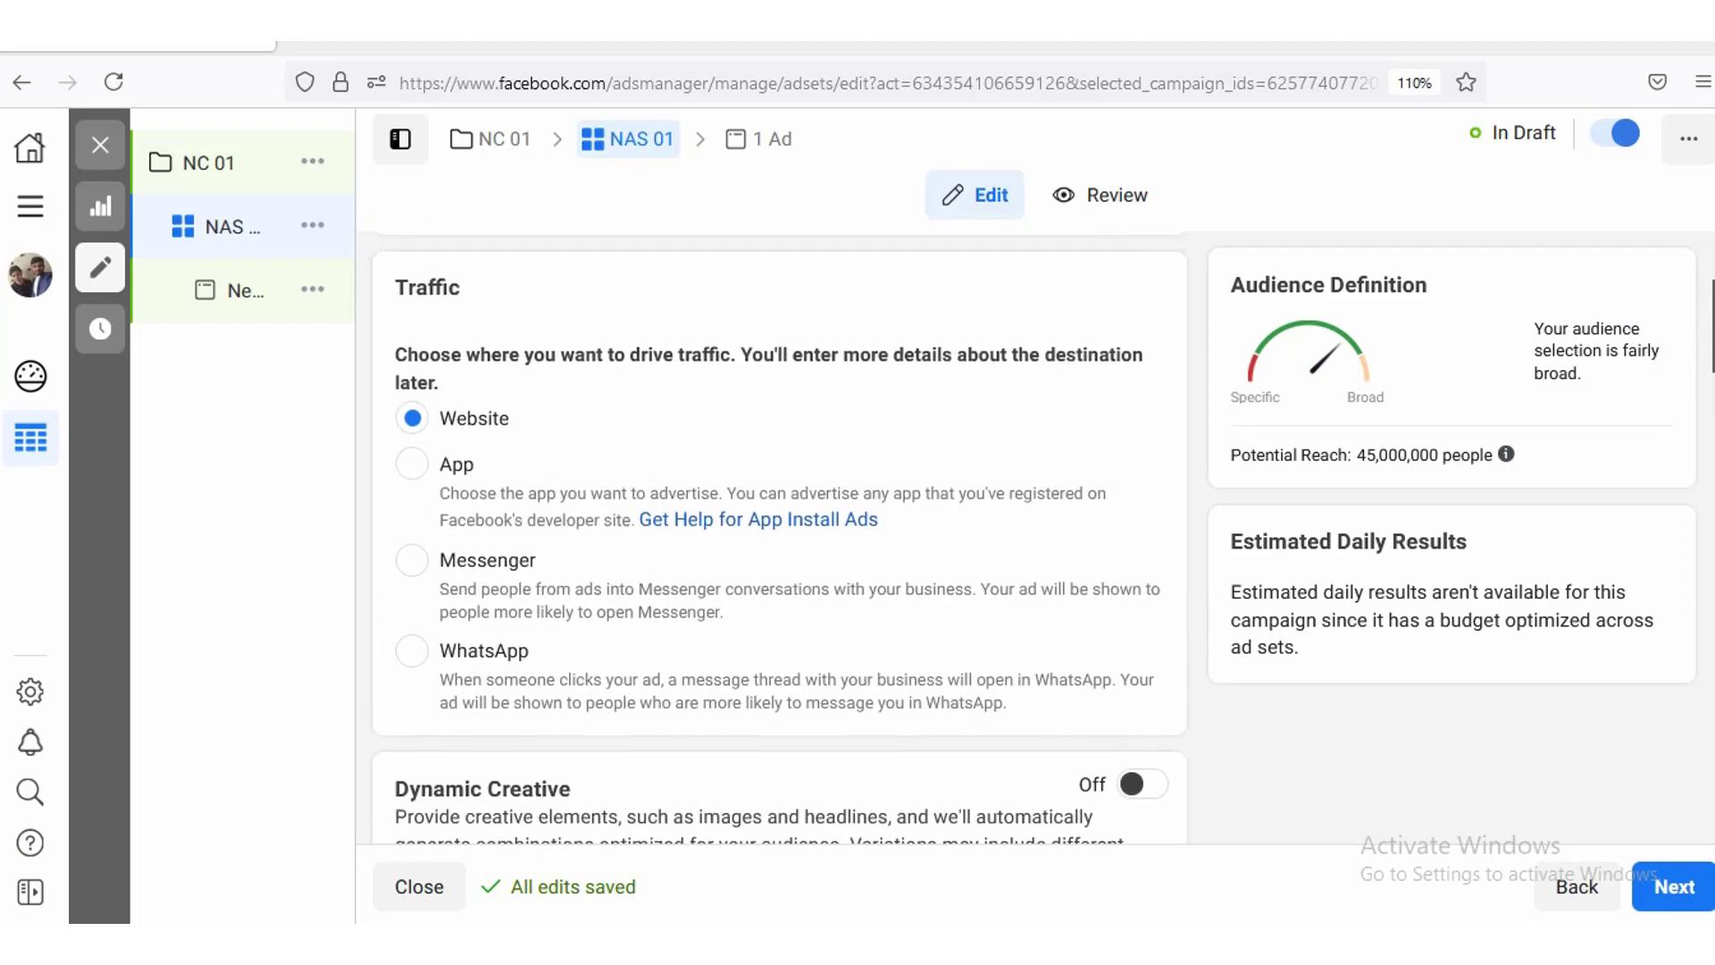
scroll(780, 536, down, 1)
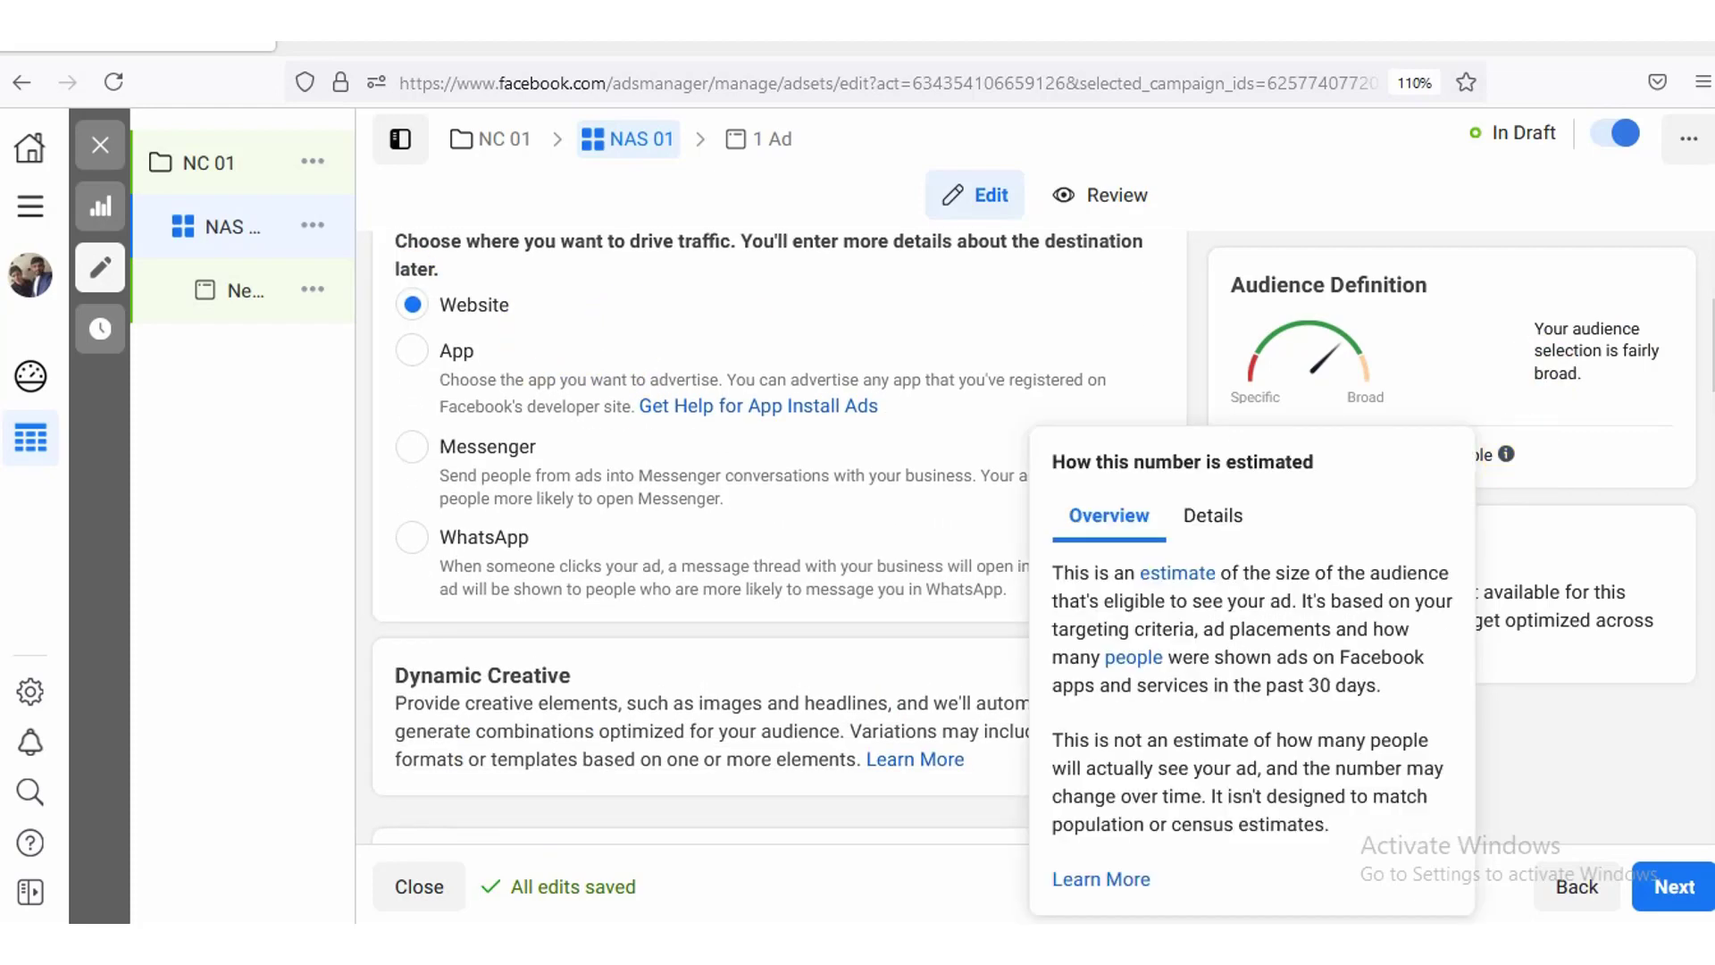
Step: Turn on Dynamic Creative for the ad set and accept the notice about creating ads with it
scroll(865, 435, down, 1)
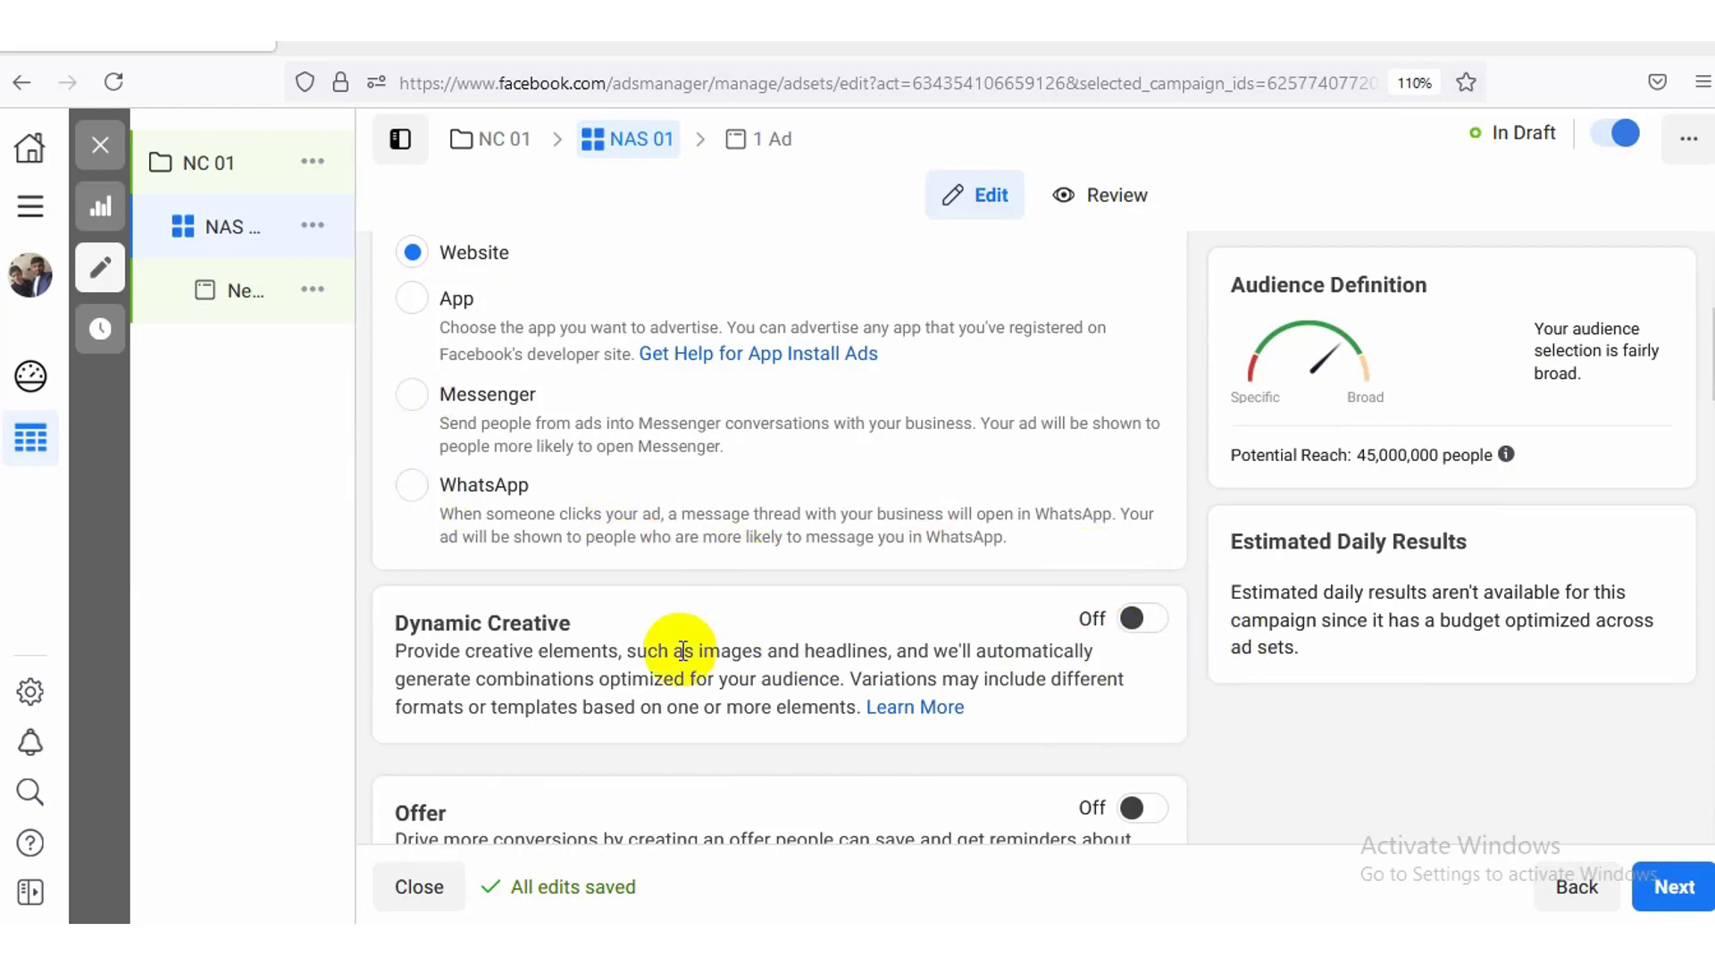
click(1143, 619)
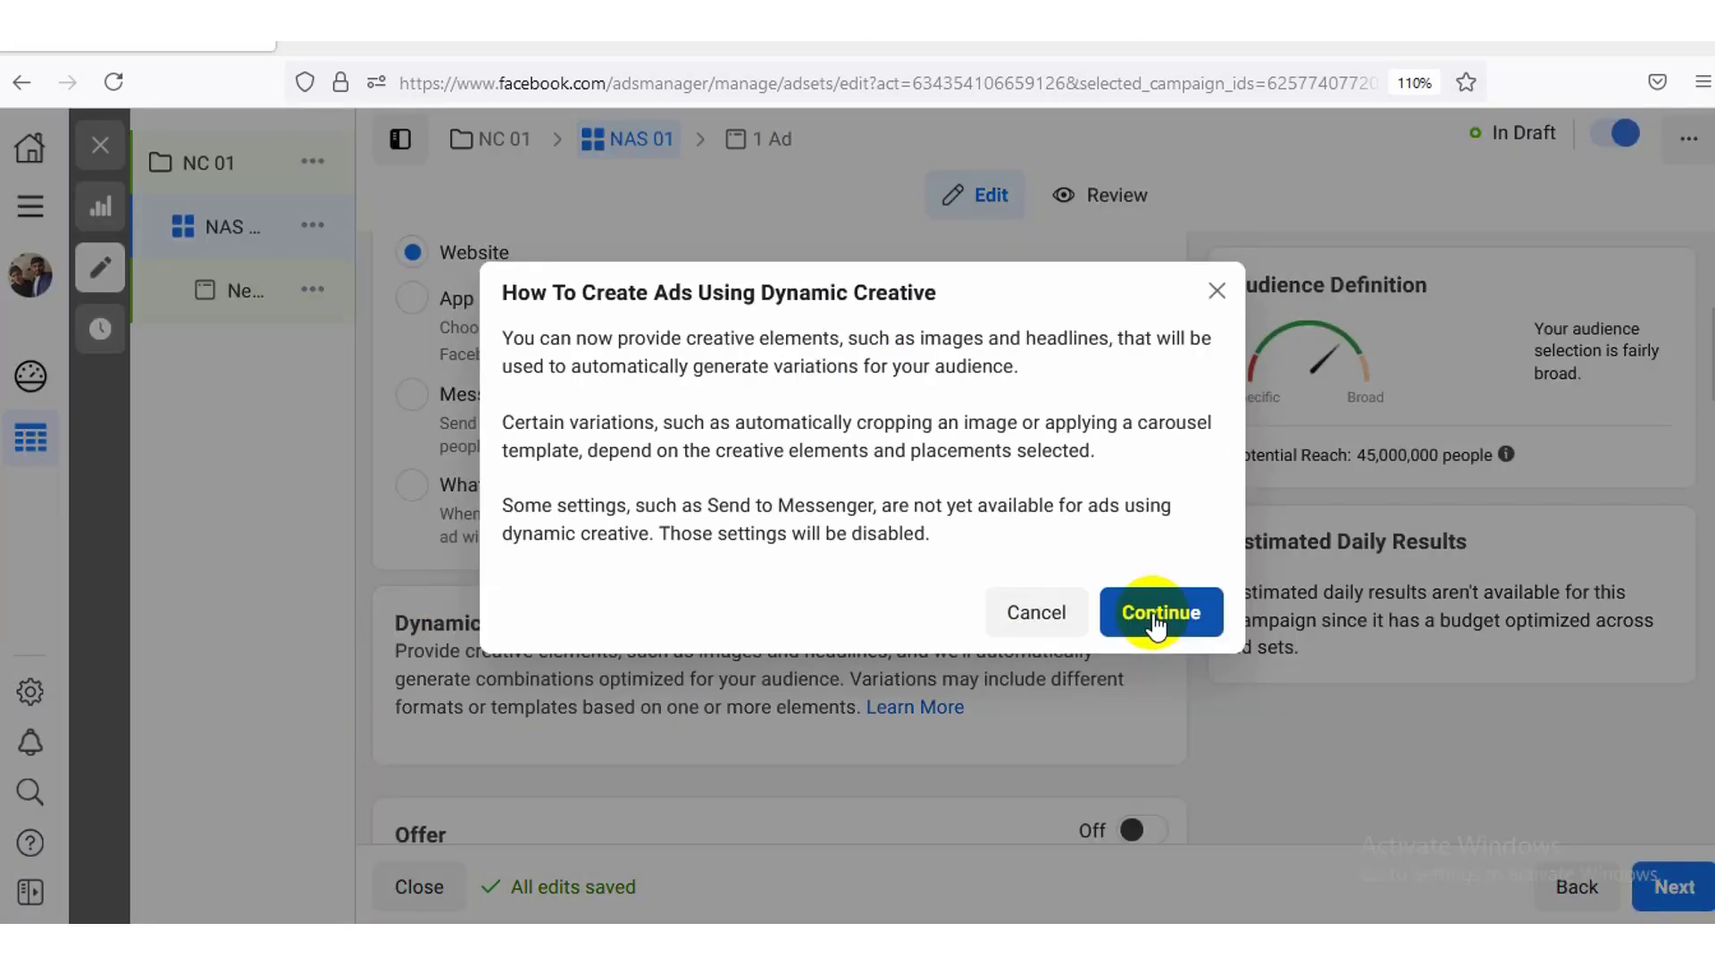
click(1172, 628)
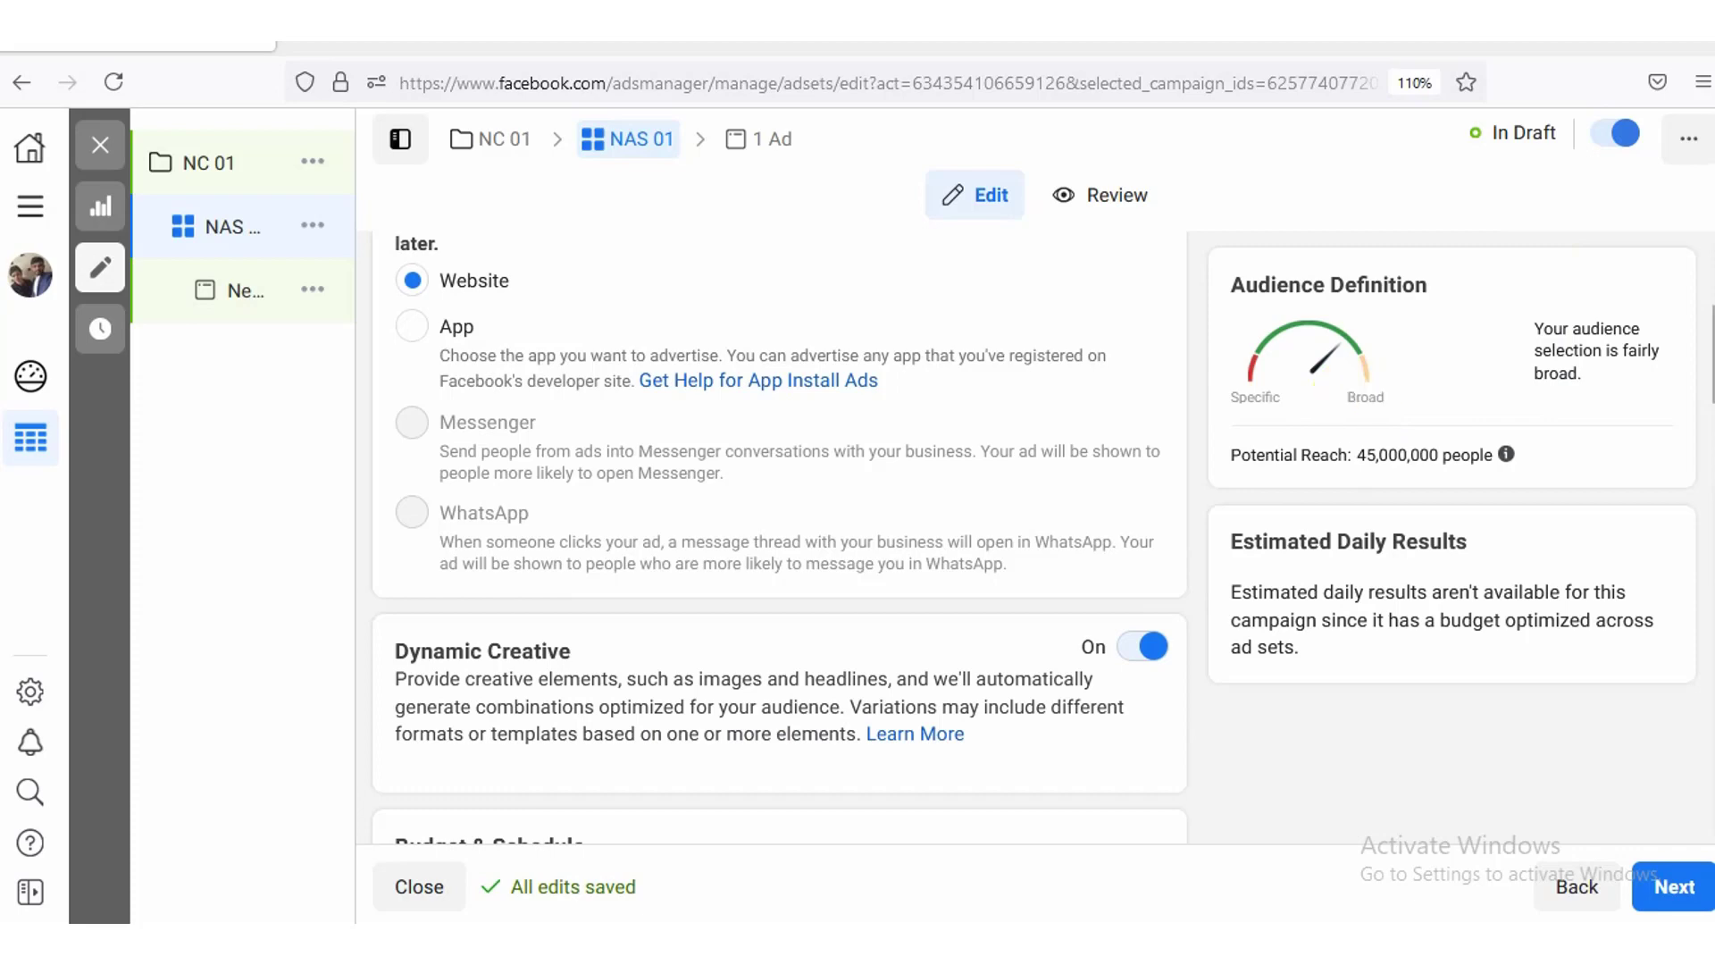
Step: Review the ad set's Budget & Schedule section and recheck its traffic destination options
scroll(780, 536, down, 3)
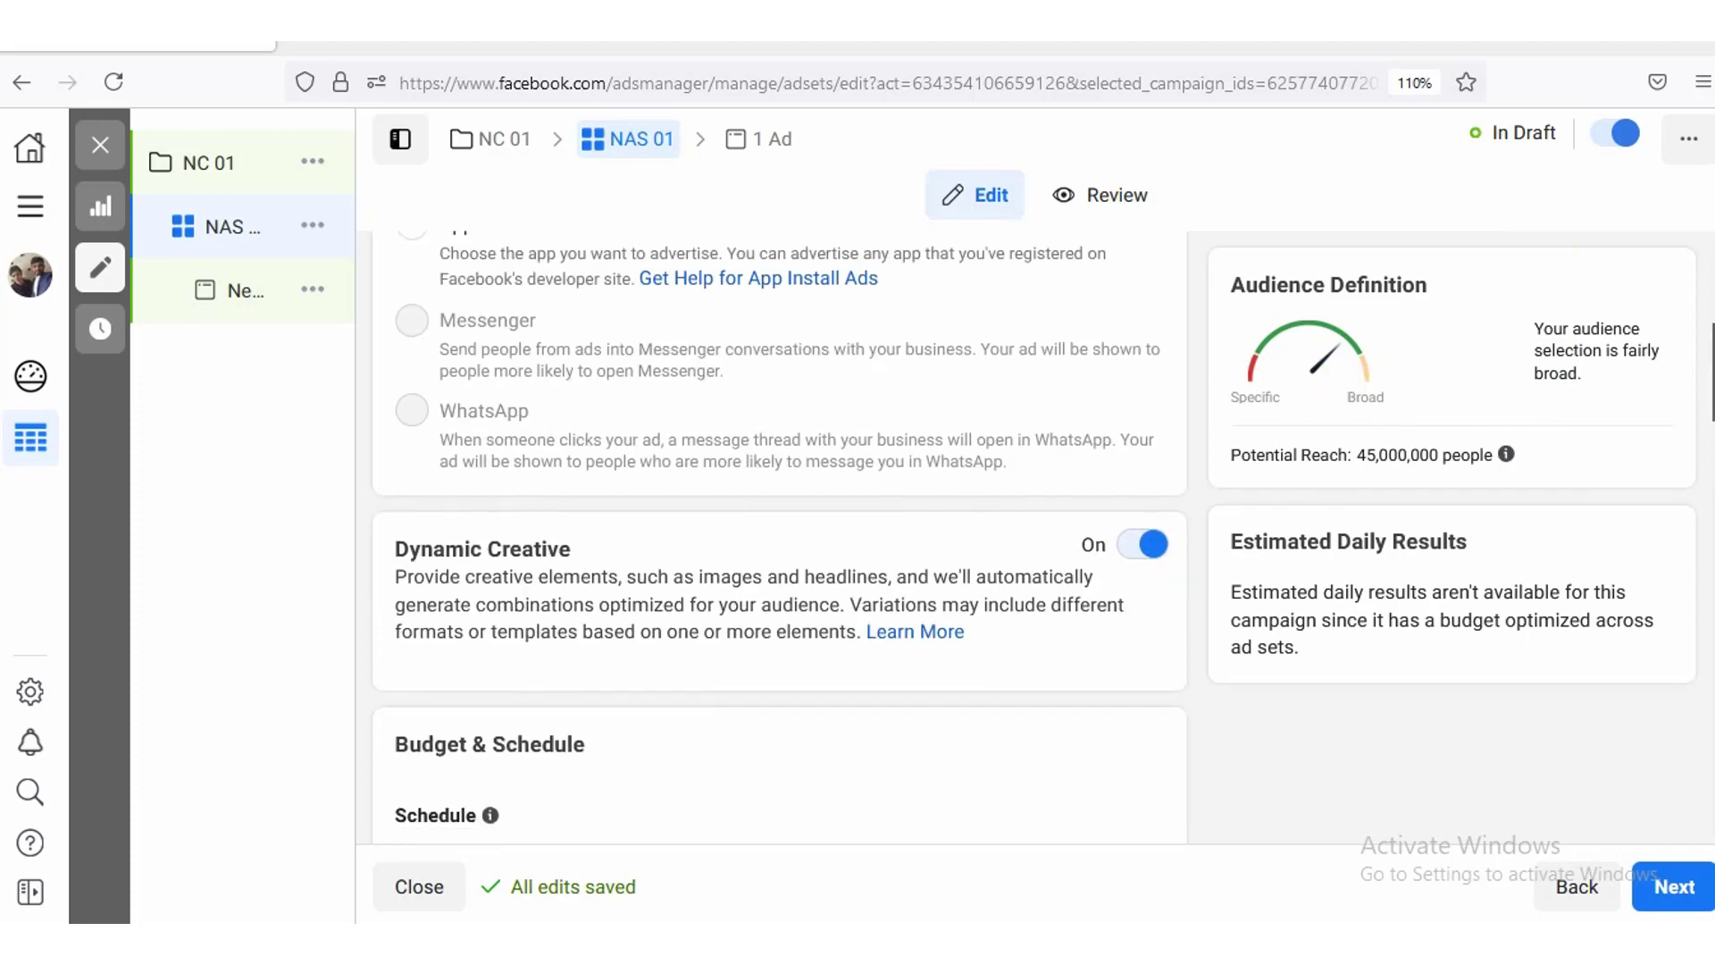
scroll(780, 534, down, 1)
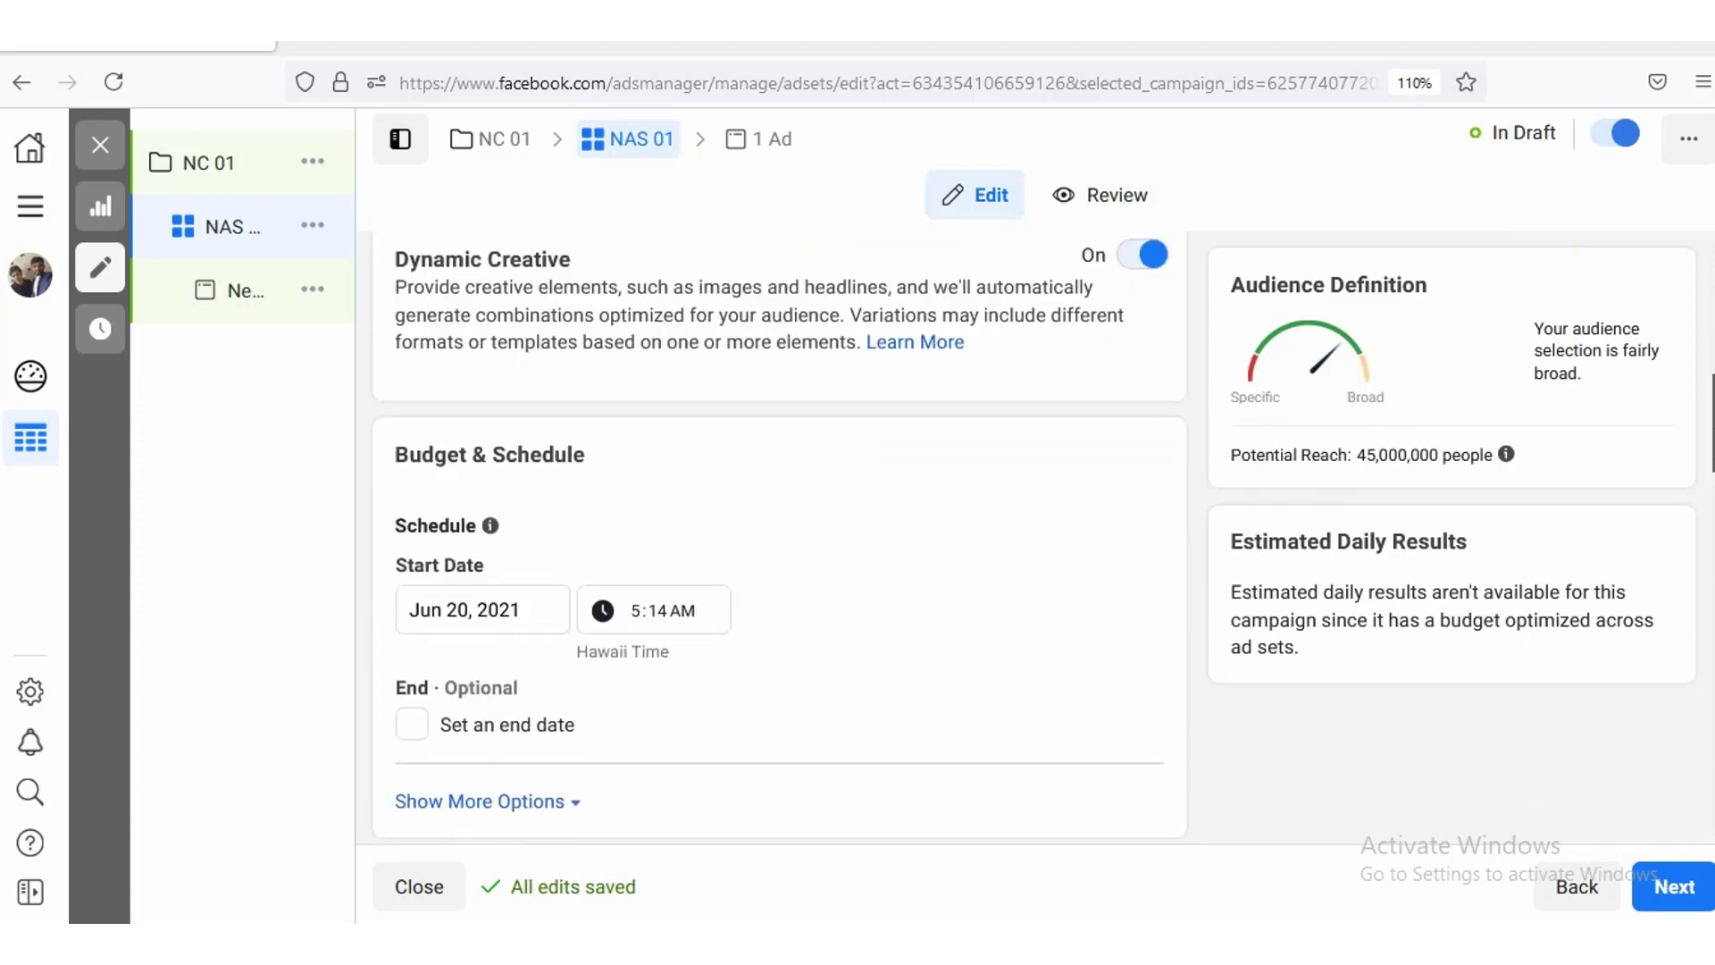
scroll(780, 536, down, 1)
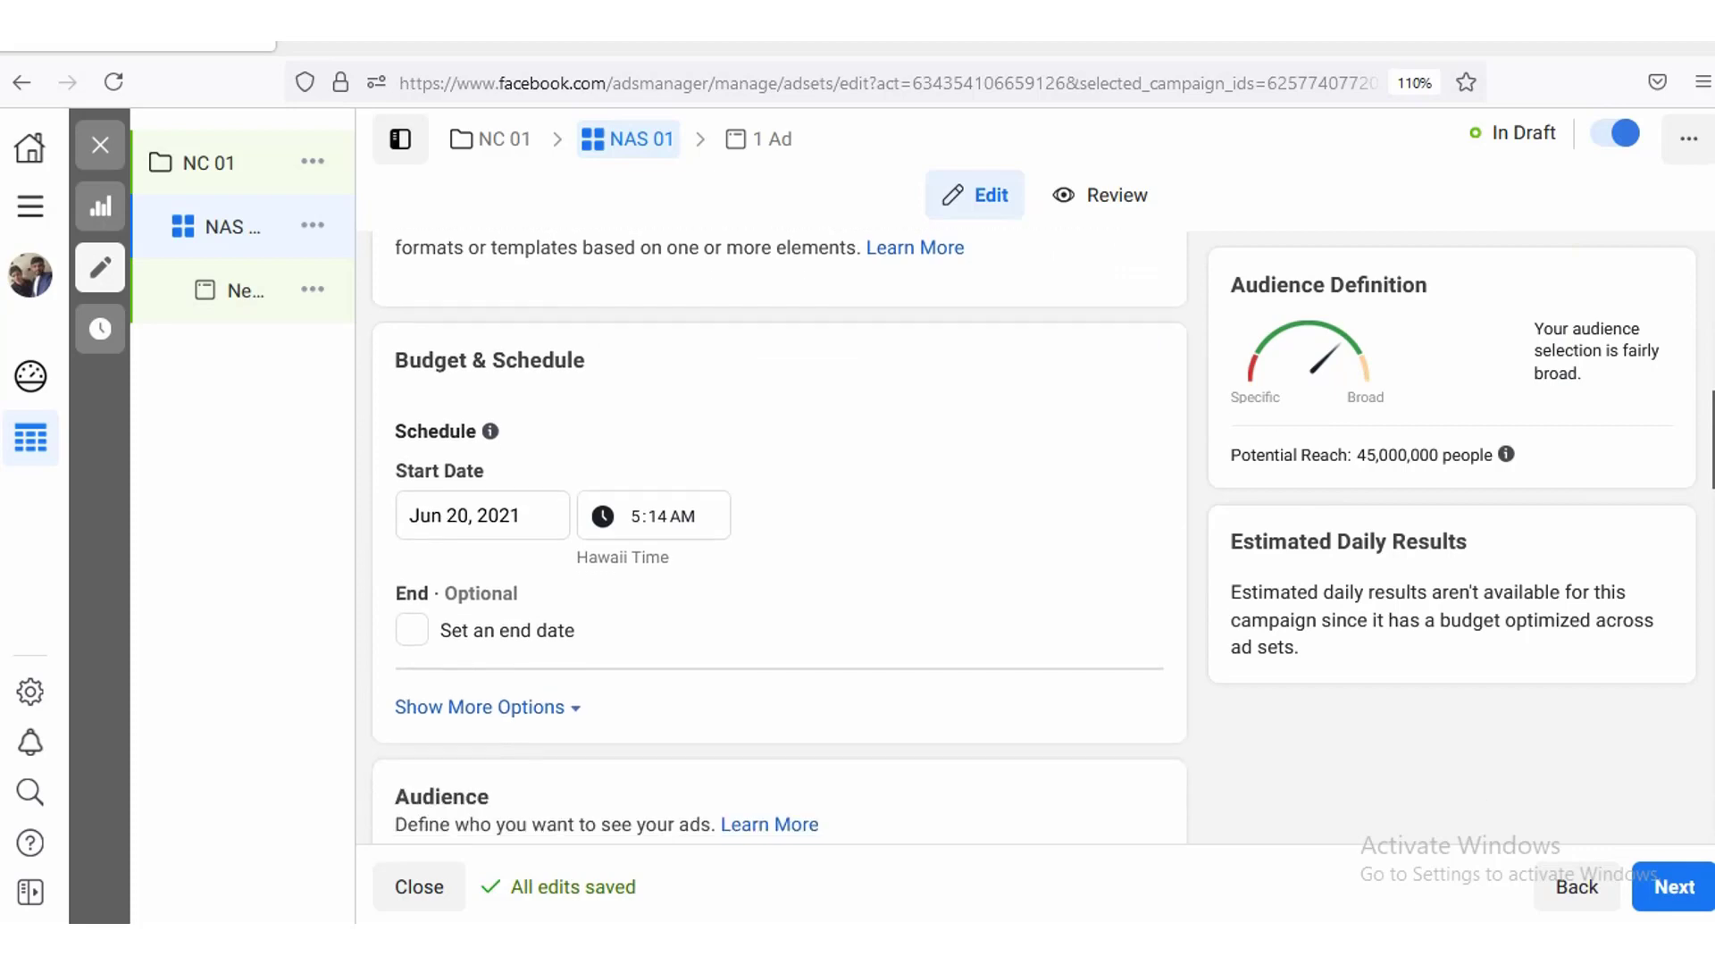
scroll(779, 536, up, 6)
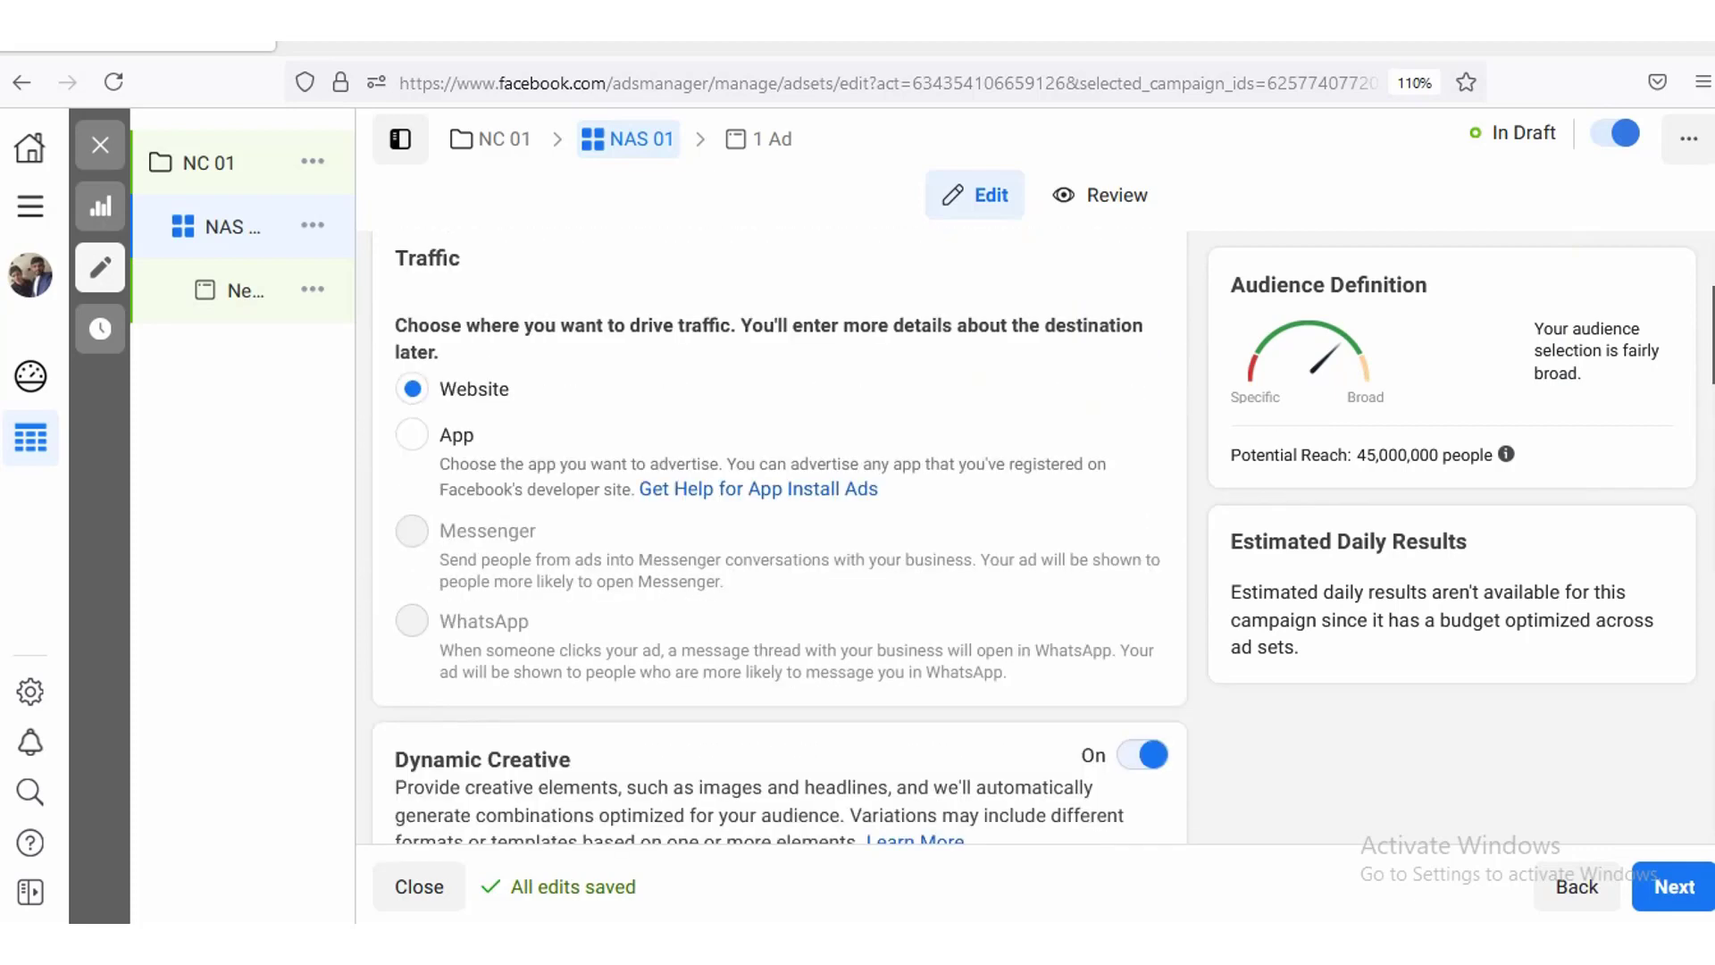
scroll(1313, 479, down, 1)
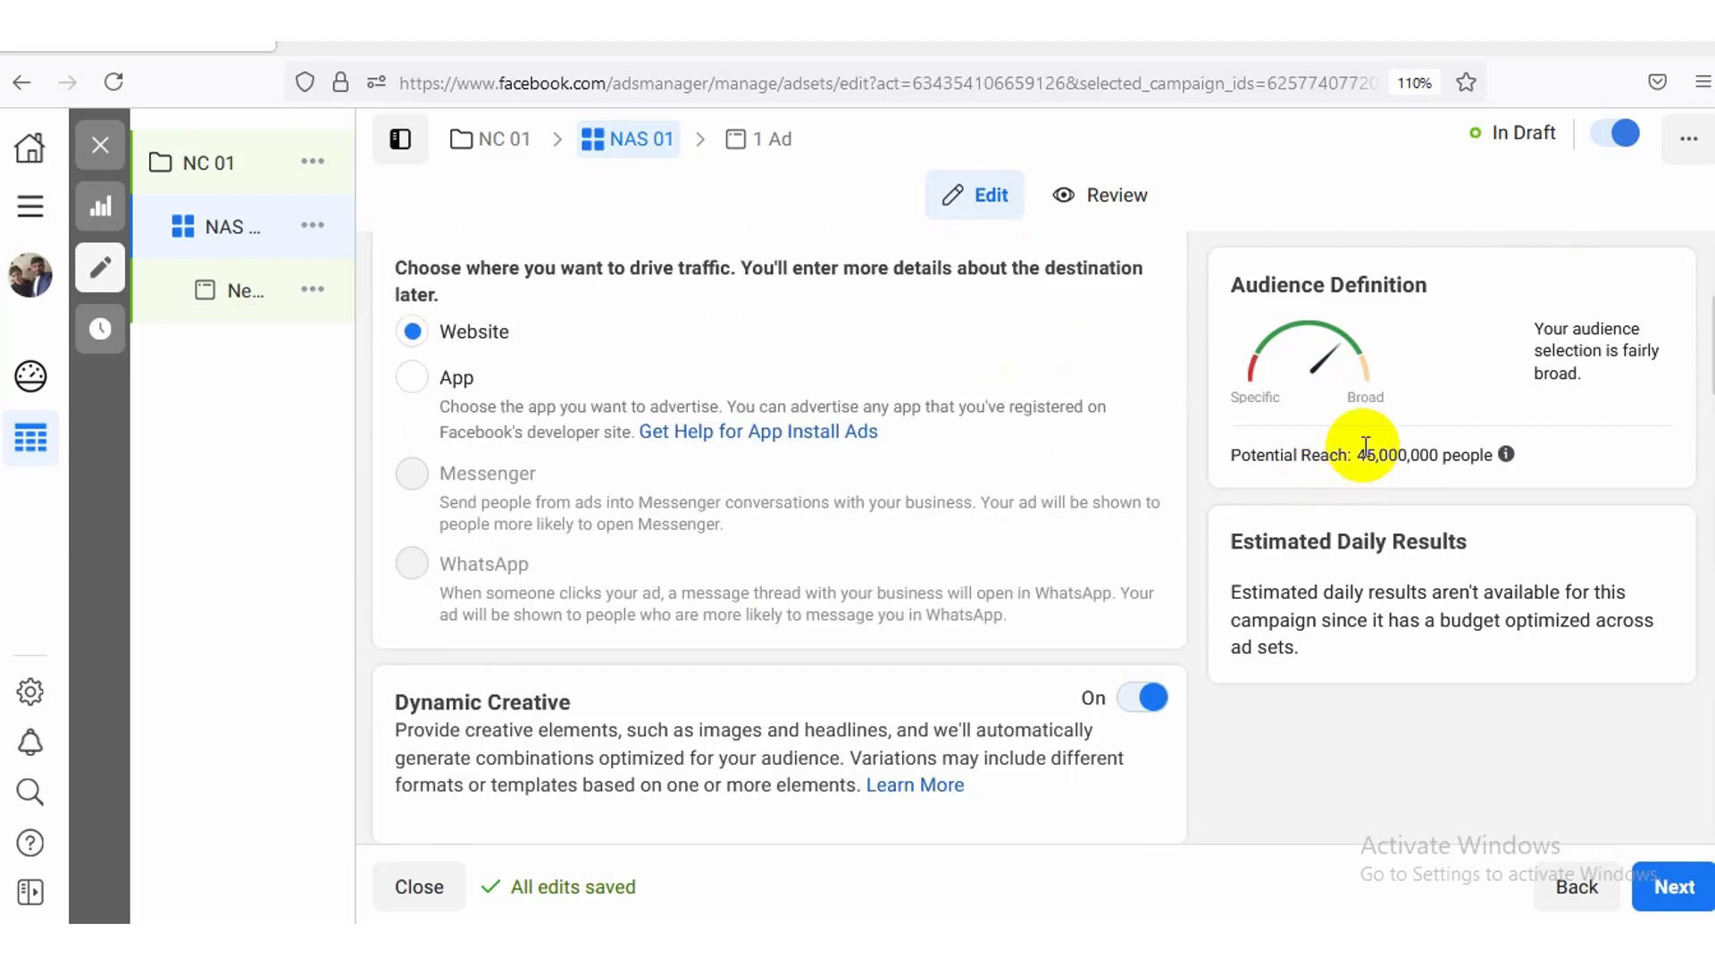
Step: Review the ad set's potential reach, the schedule settings and the existing custom audiences available in the Audience section
drag(1359, 455, 1462, 466)
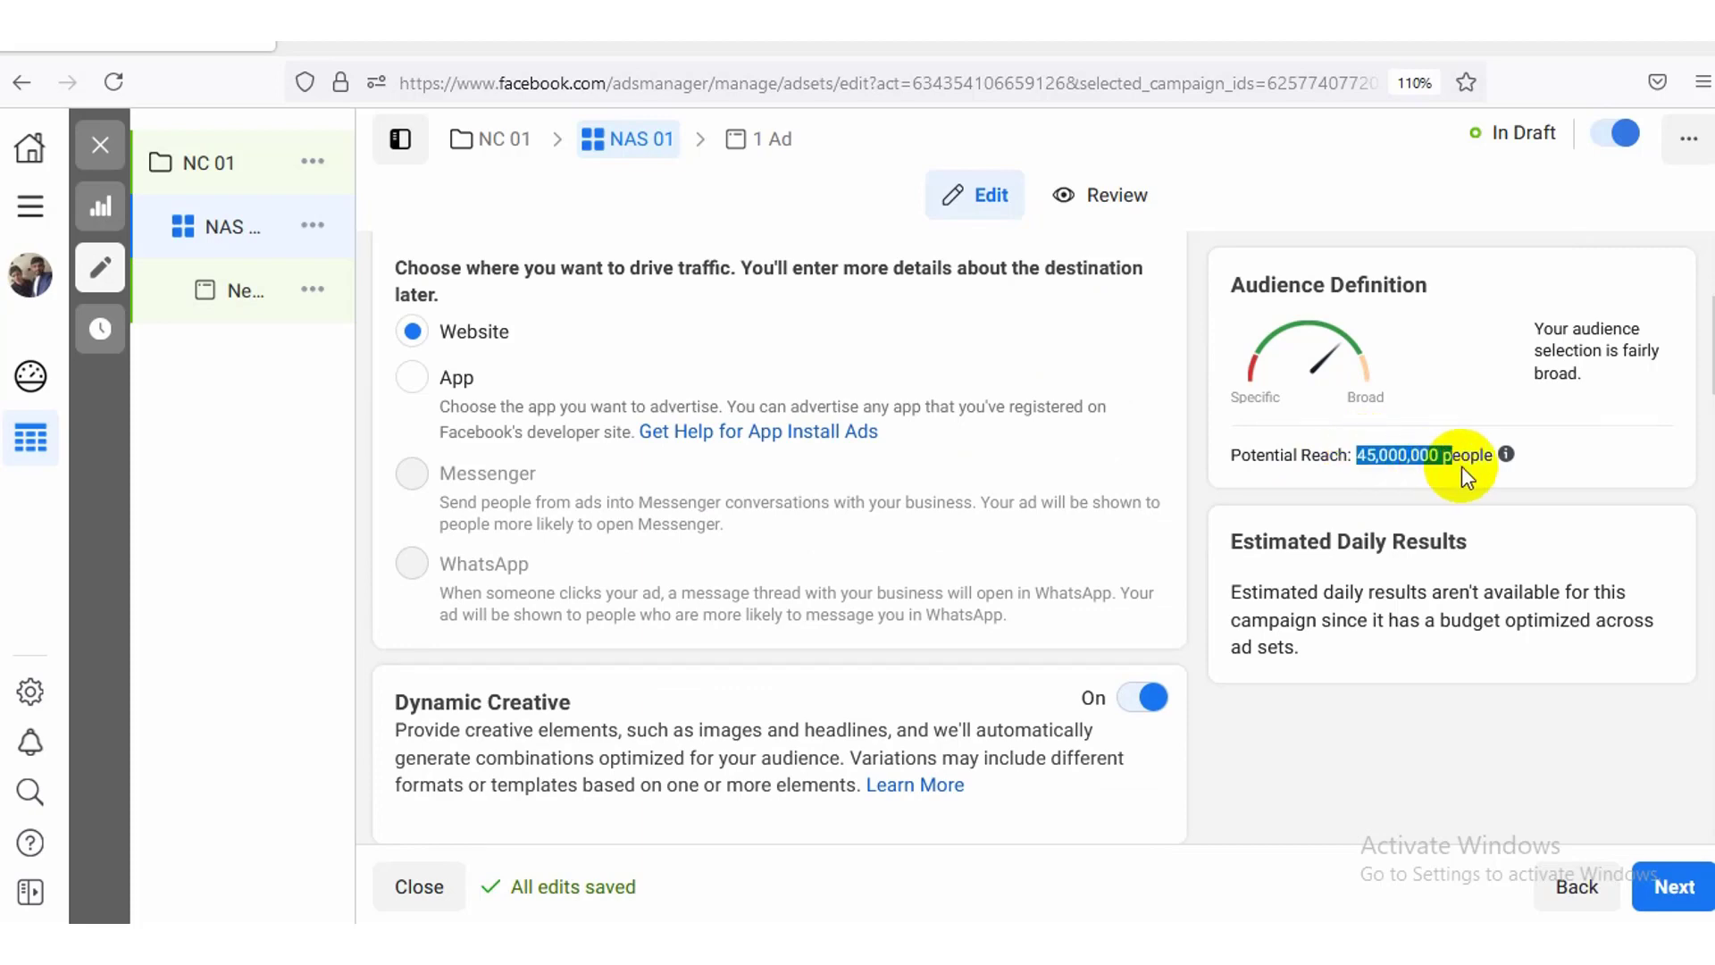
click(1465, 467)
scroll(780, 536, down, 3)
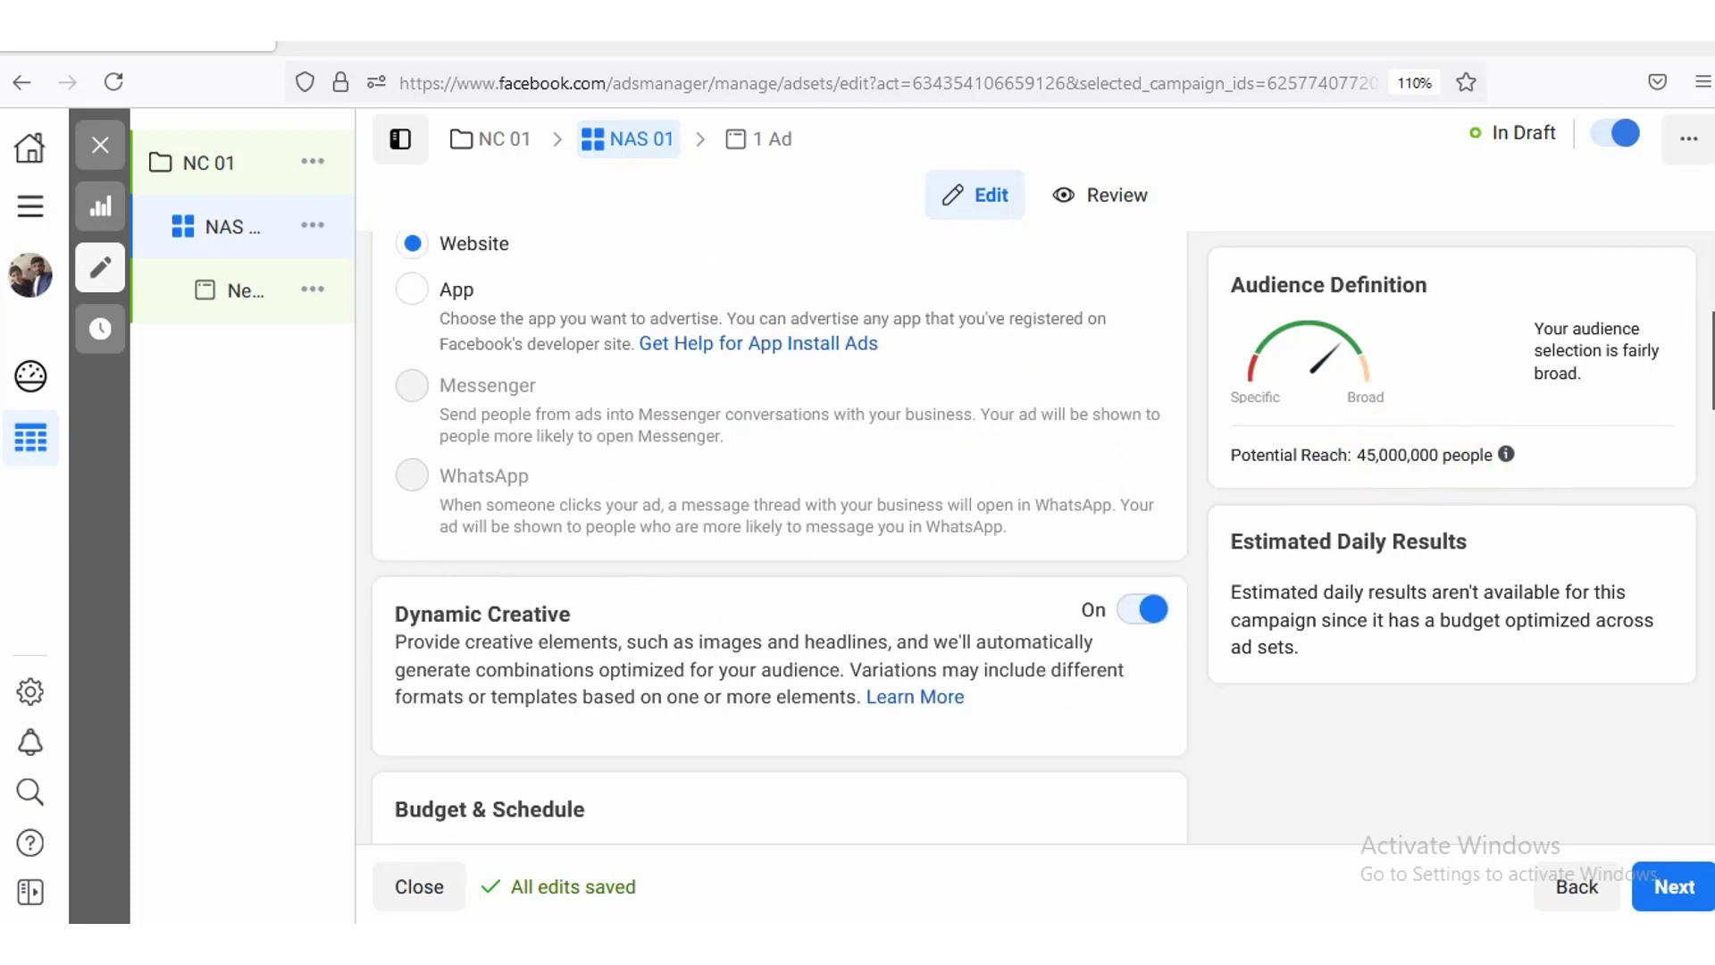
scroll(780, 527, down, 4)
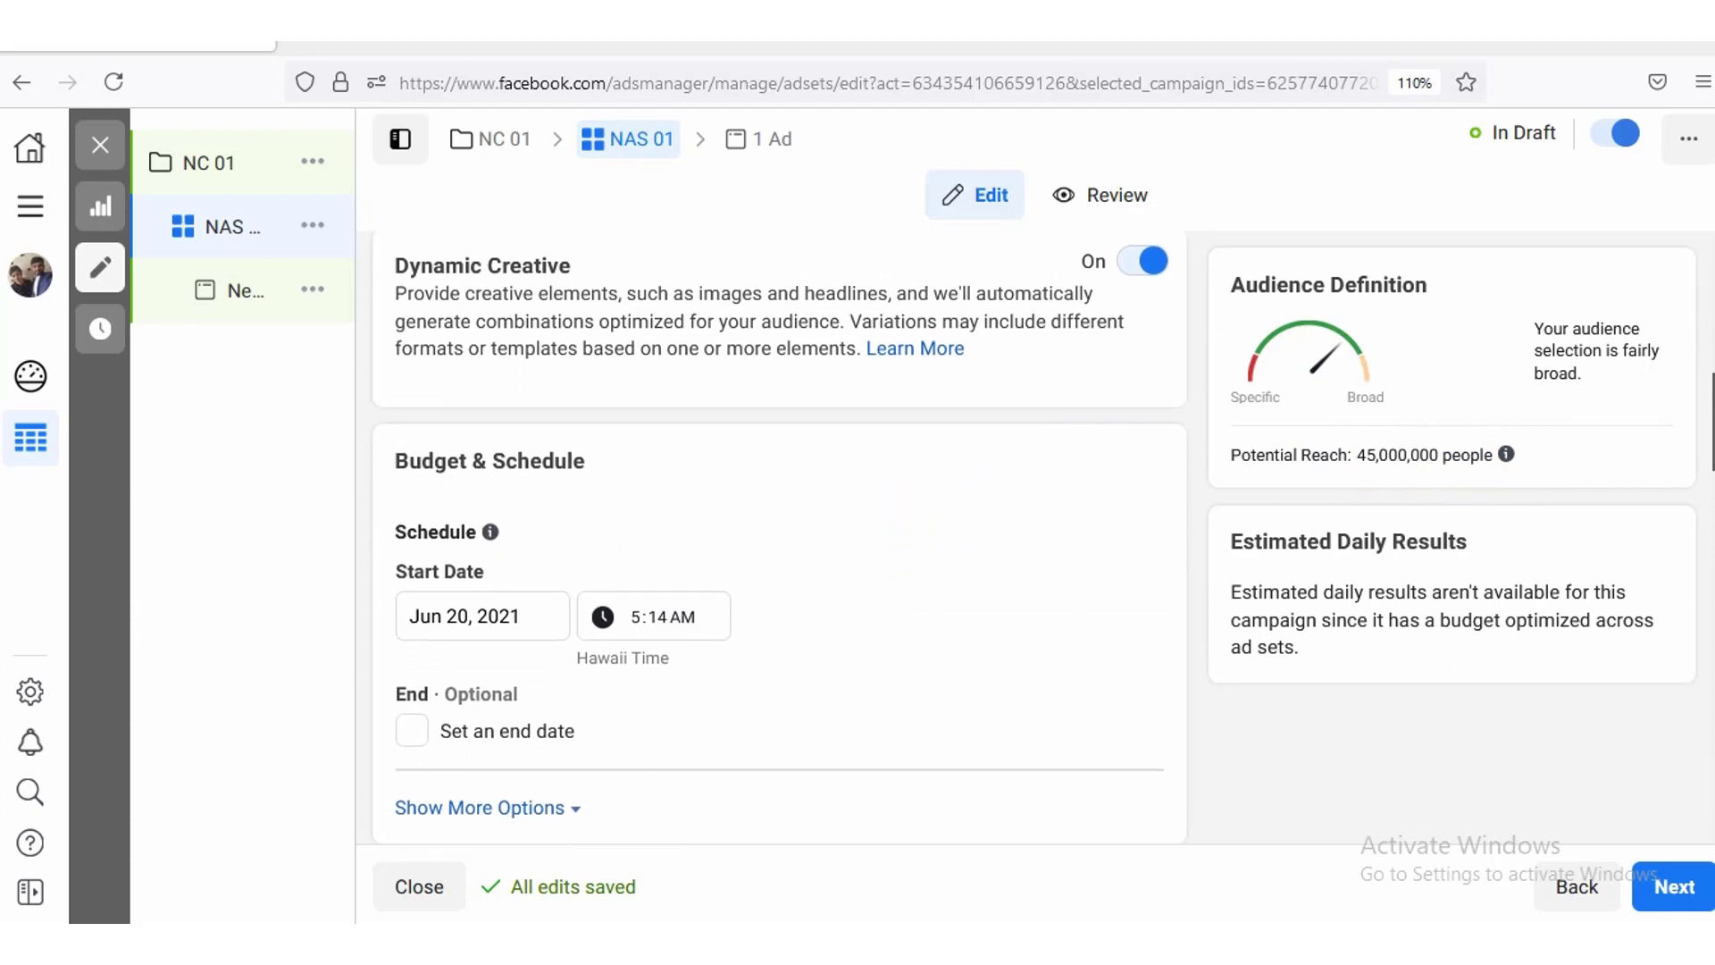
scroll(780, 536, down, 3)
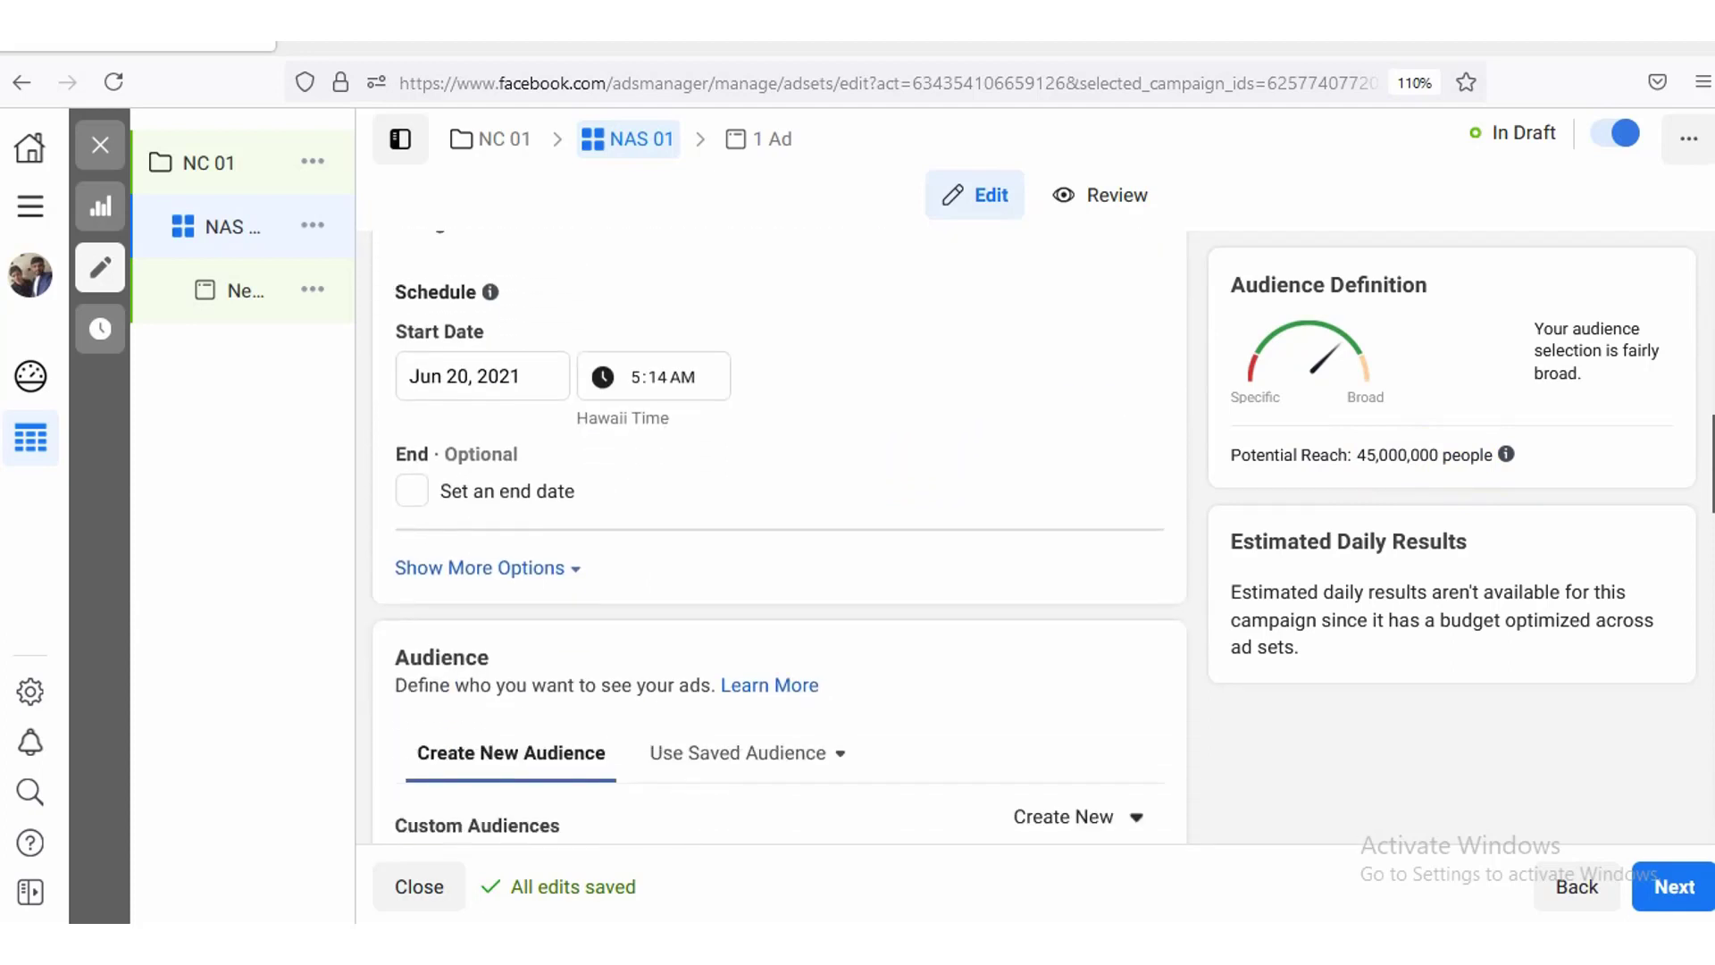
scroll(1704, 508, down, 3)
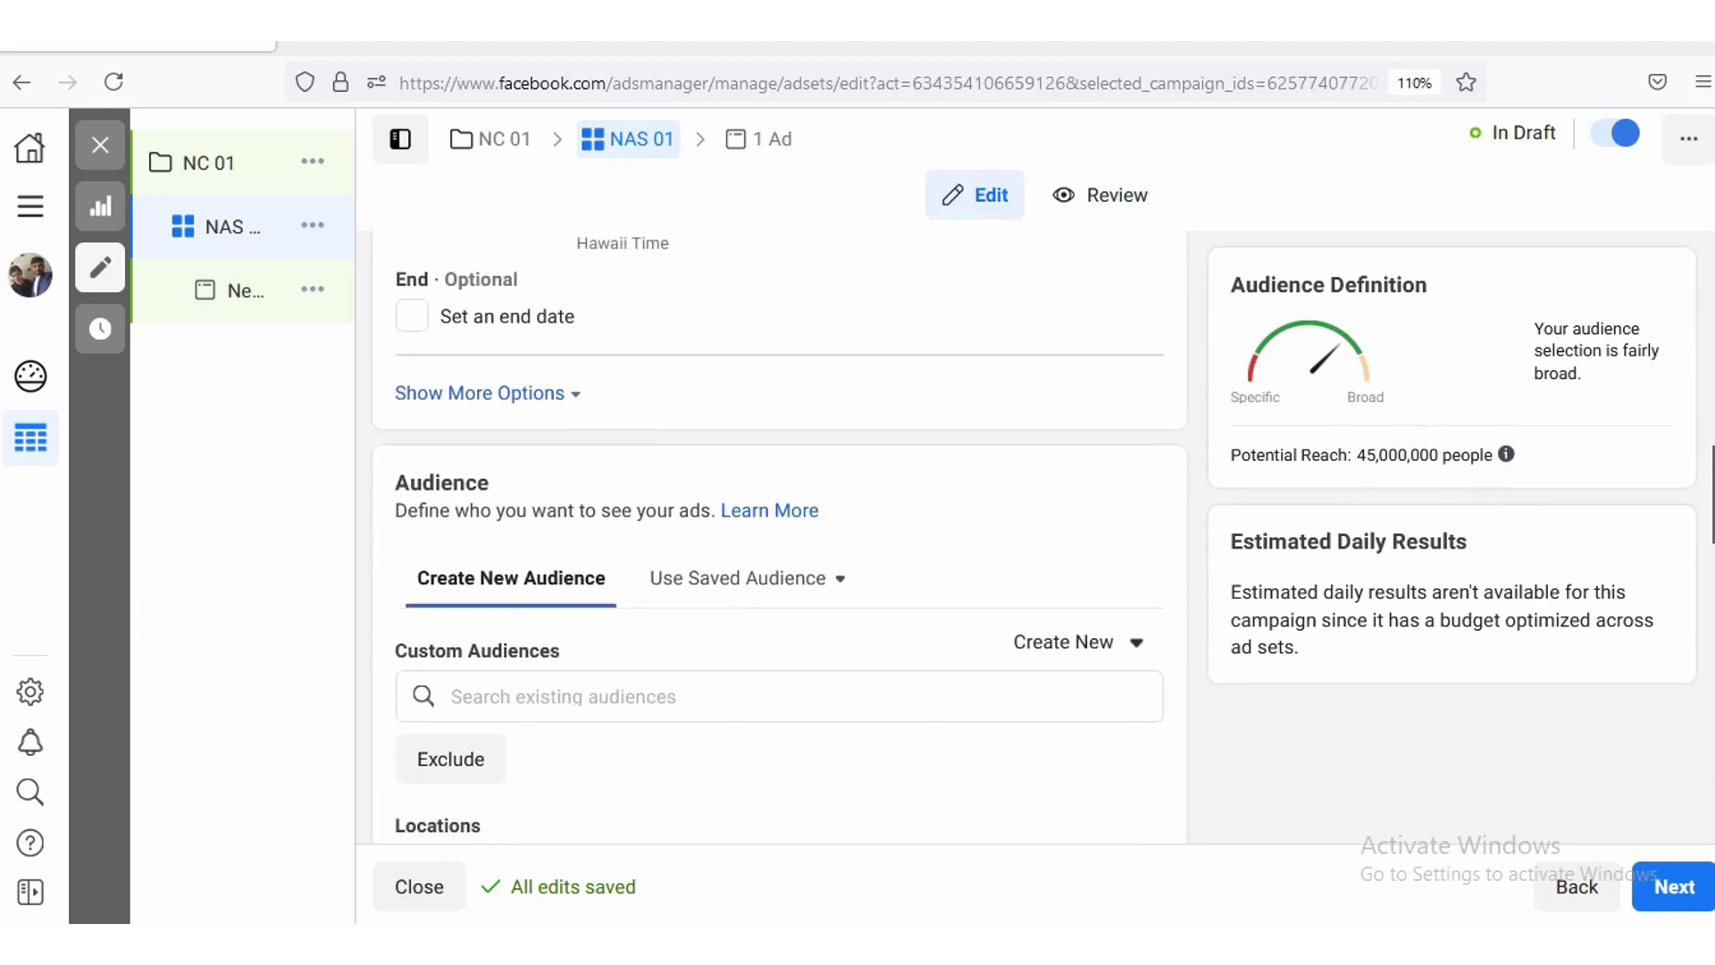
drag(1704, 507, 1704, 537)
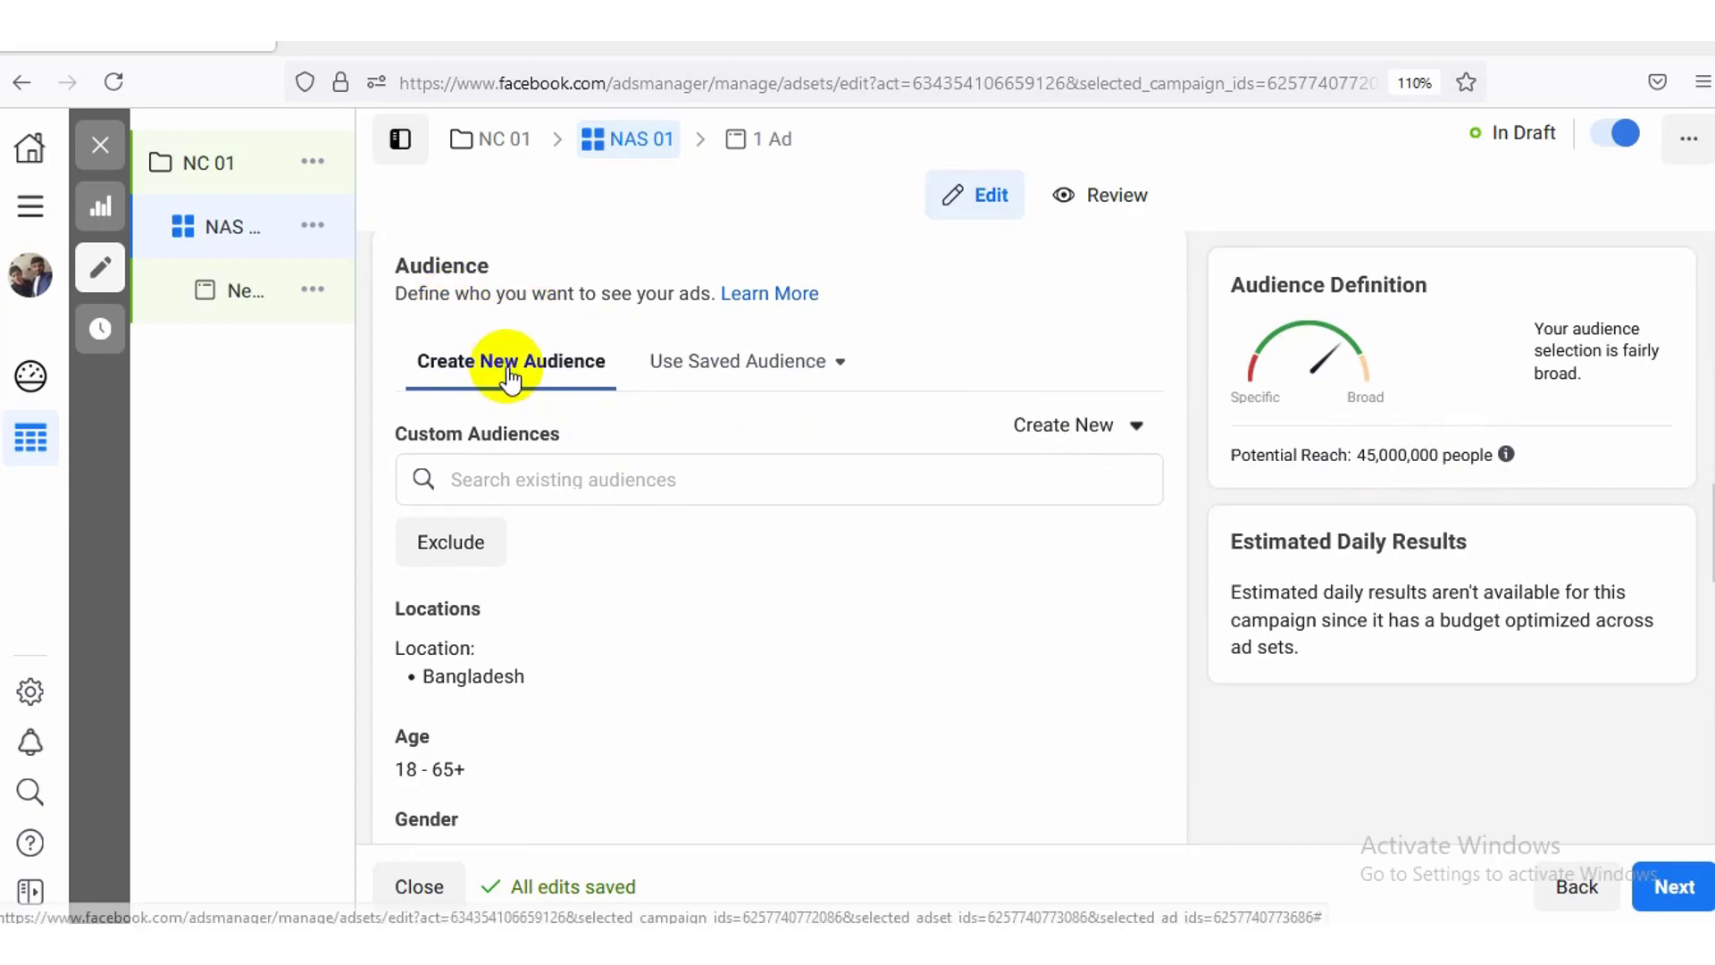
click(547, 491)
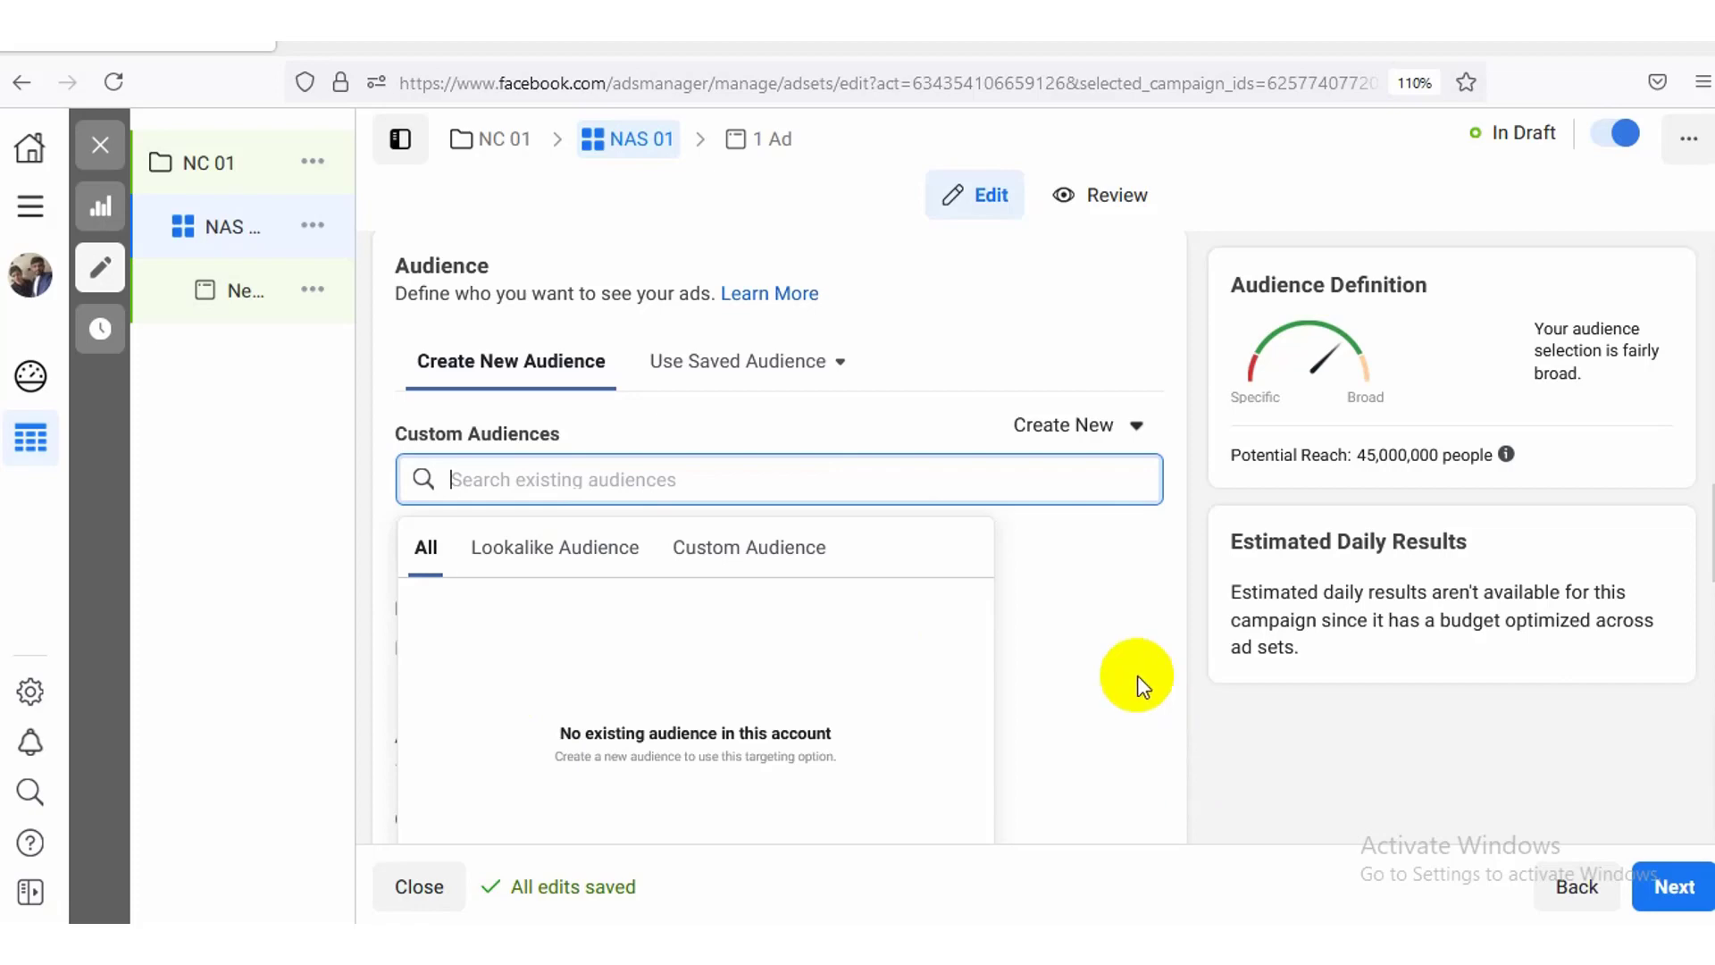
drag(1359, 460, 1376, 462)
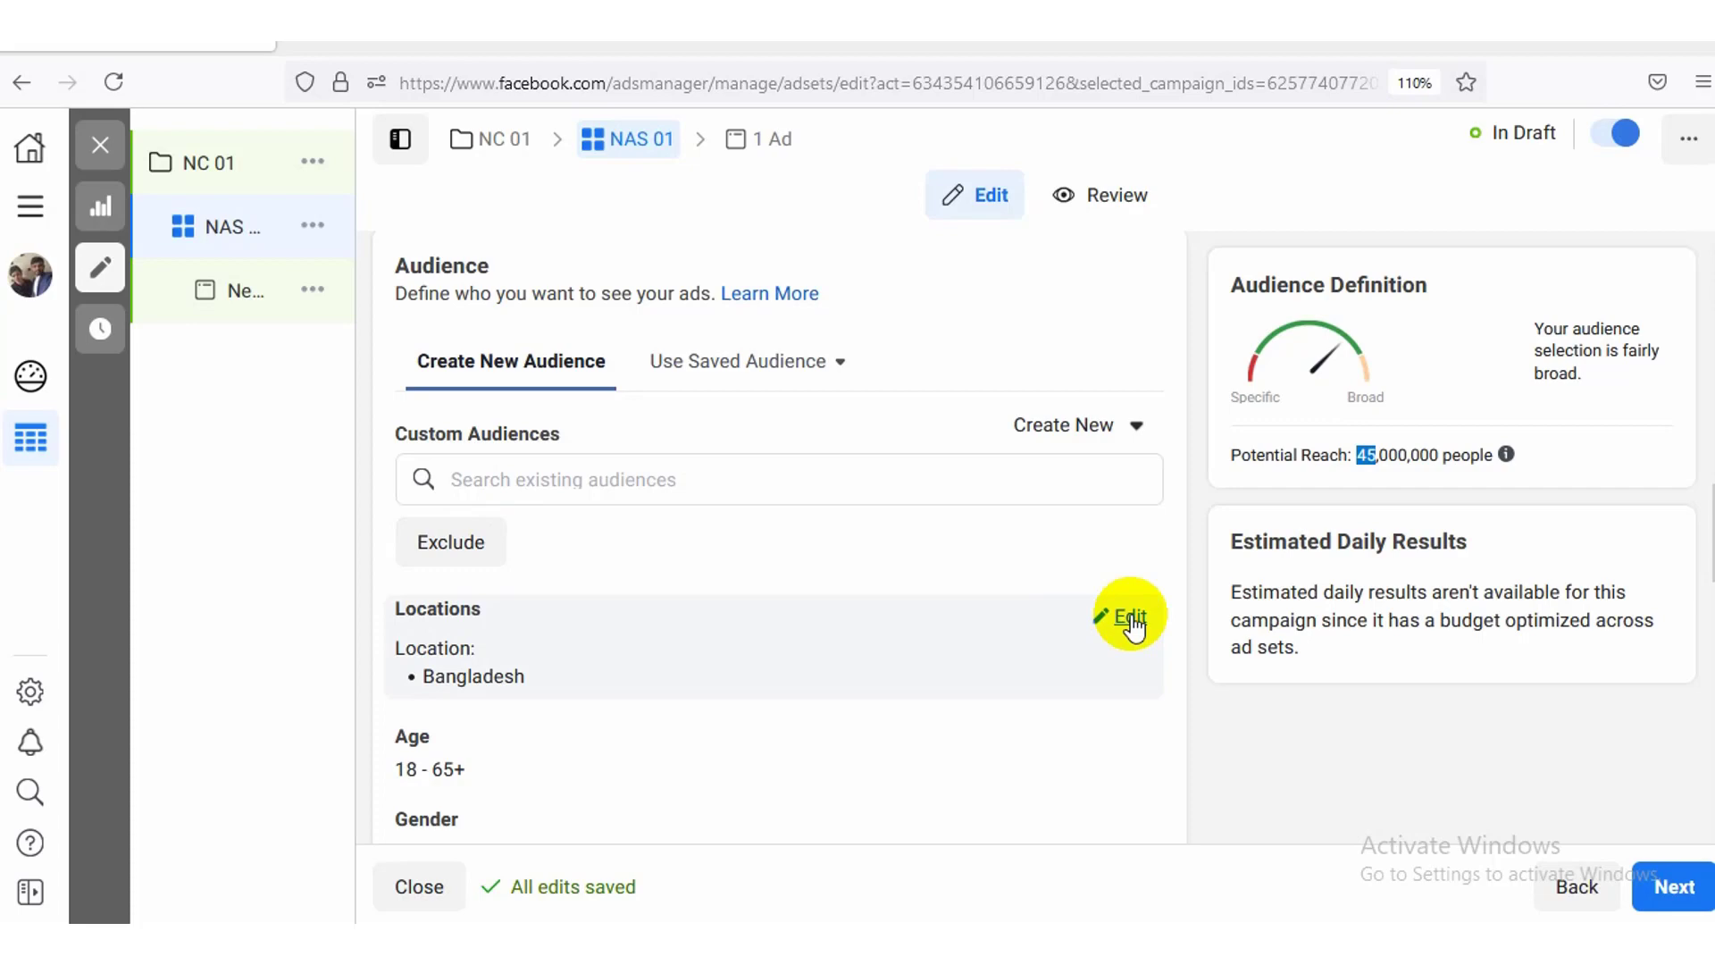
Step: Open the audience locations for editing and remove Bangladesh from the included locations
click(1131, 617)
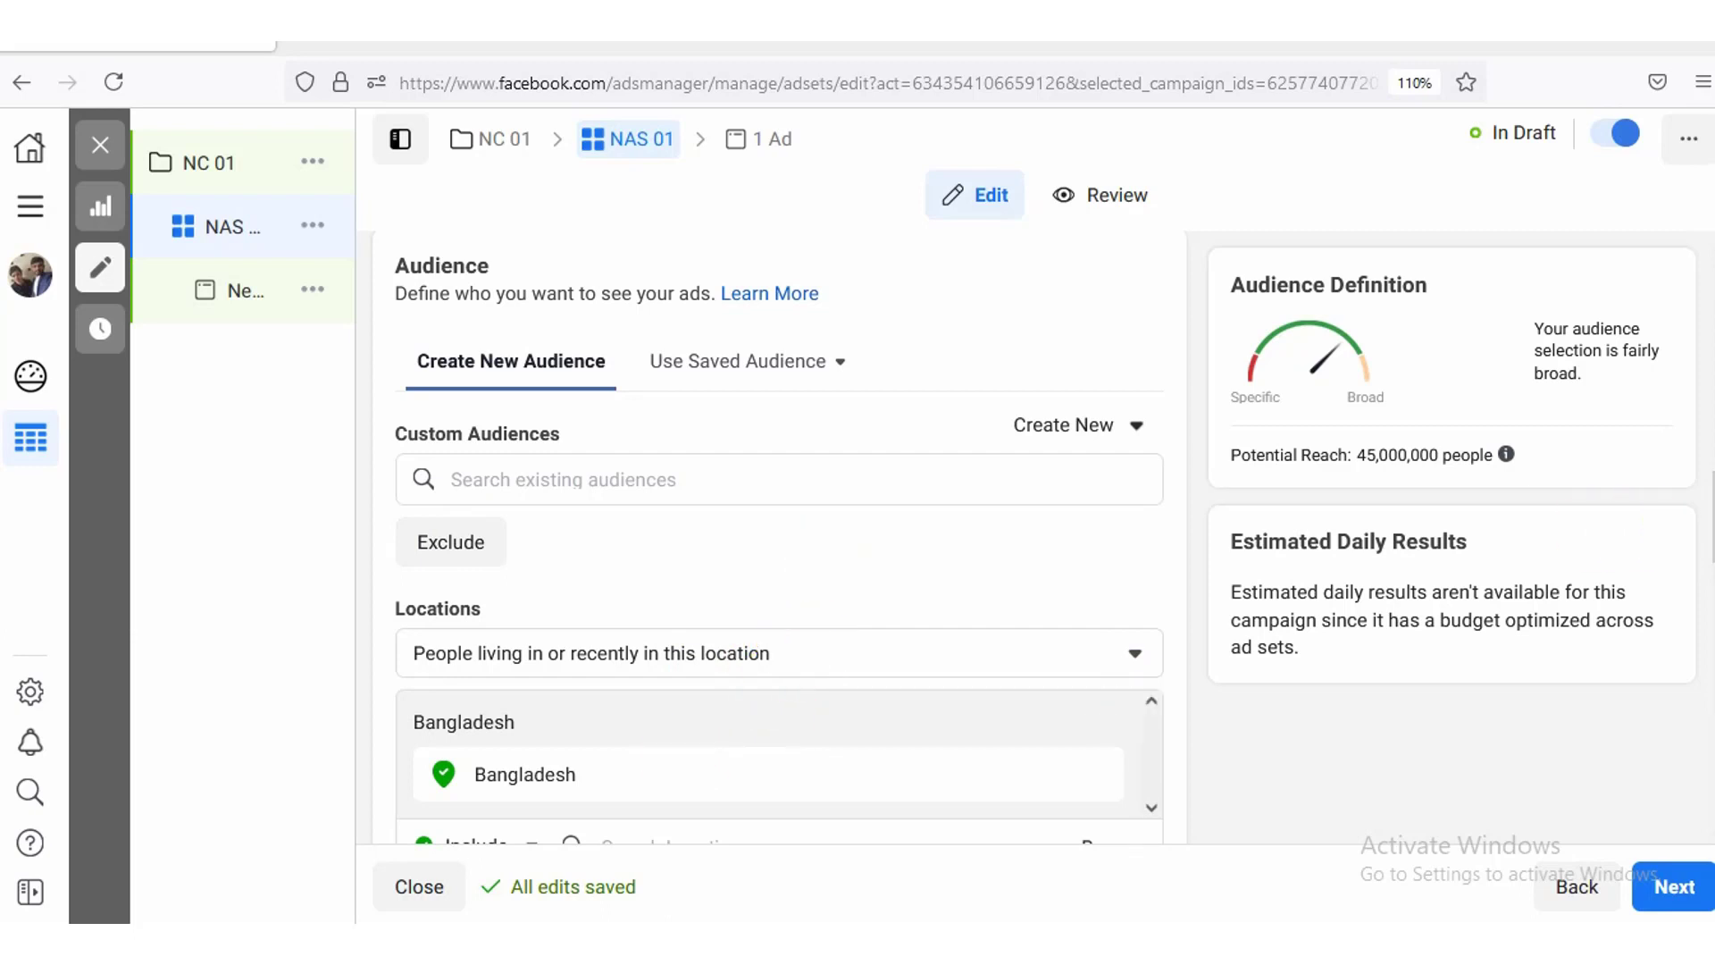
scroll(1697, 536, down, 1)
scroll(1697, 536, down, 1)
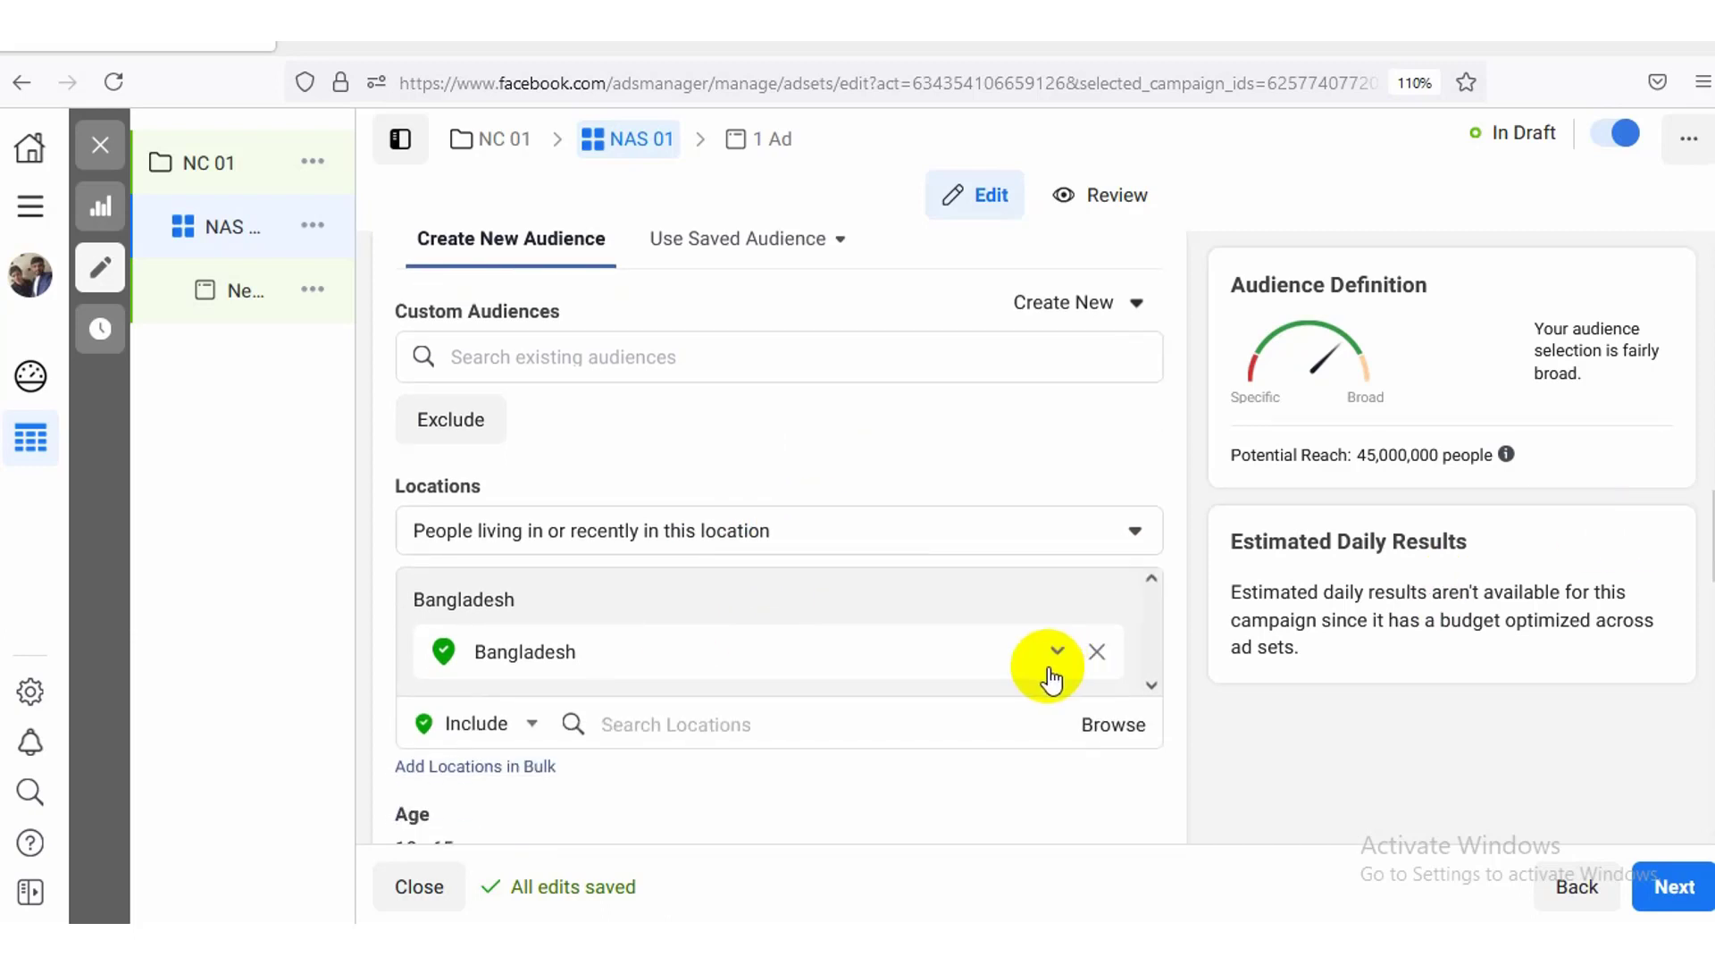
click(1098, 652)
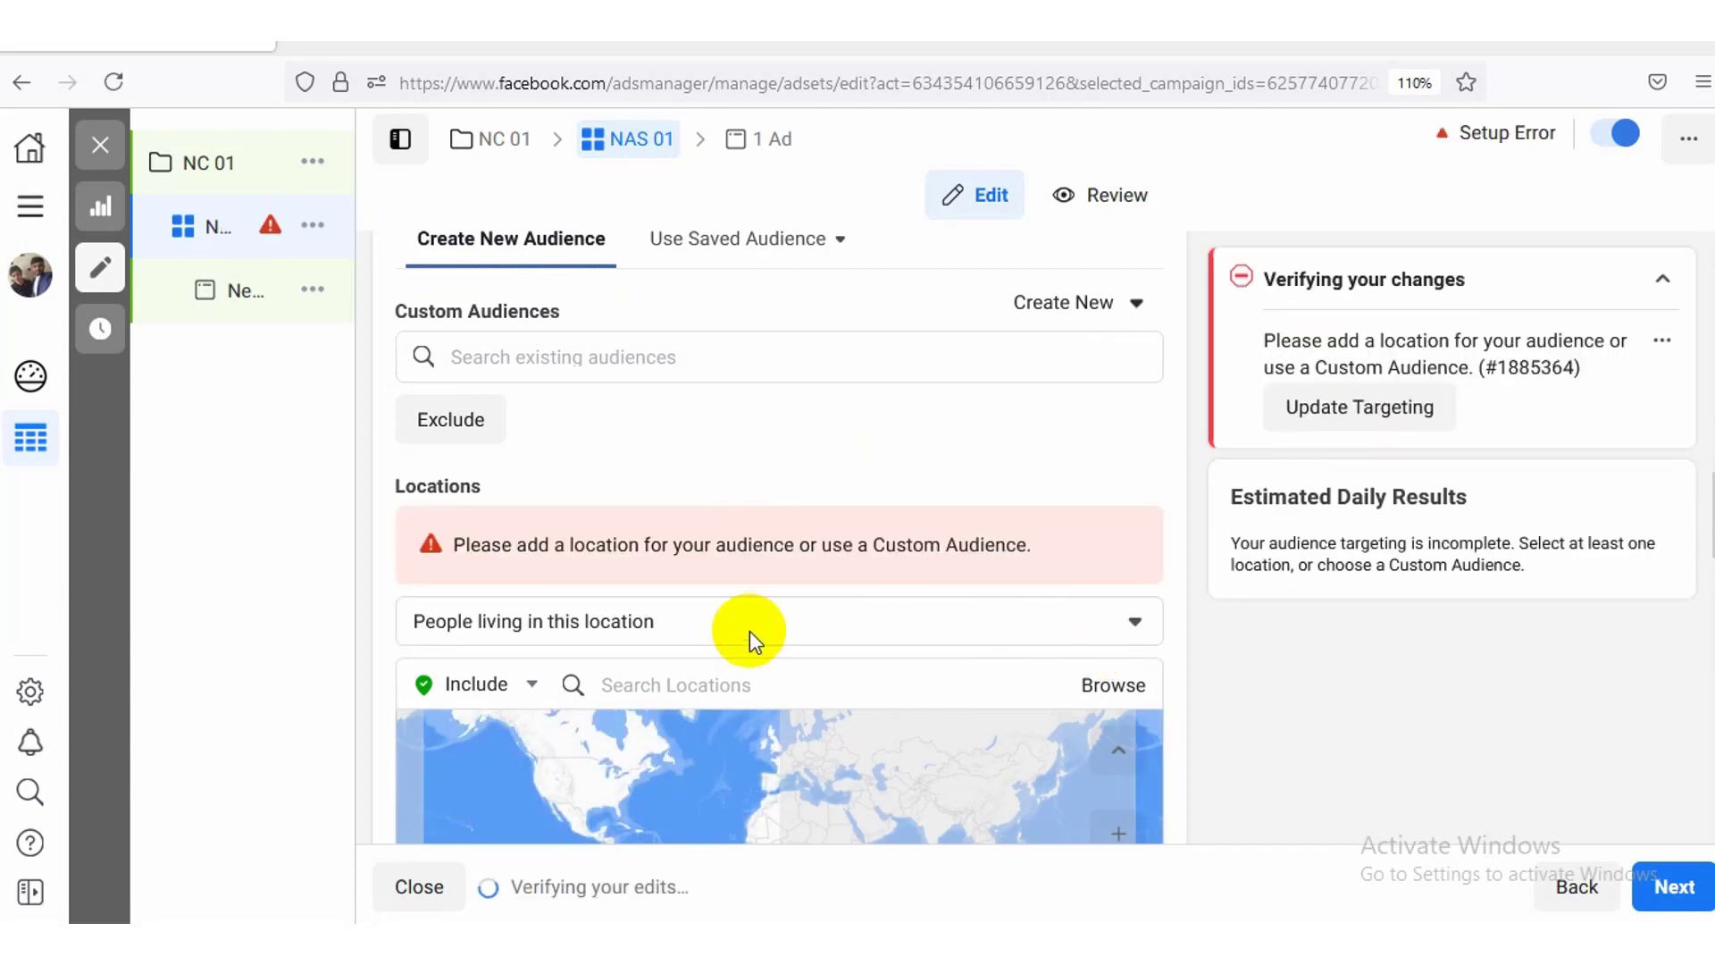
Step: Search the audience locations for united and include the country United States
click(731, 685)
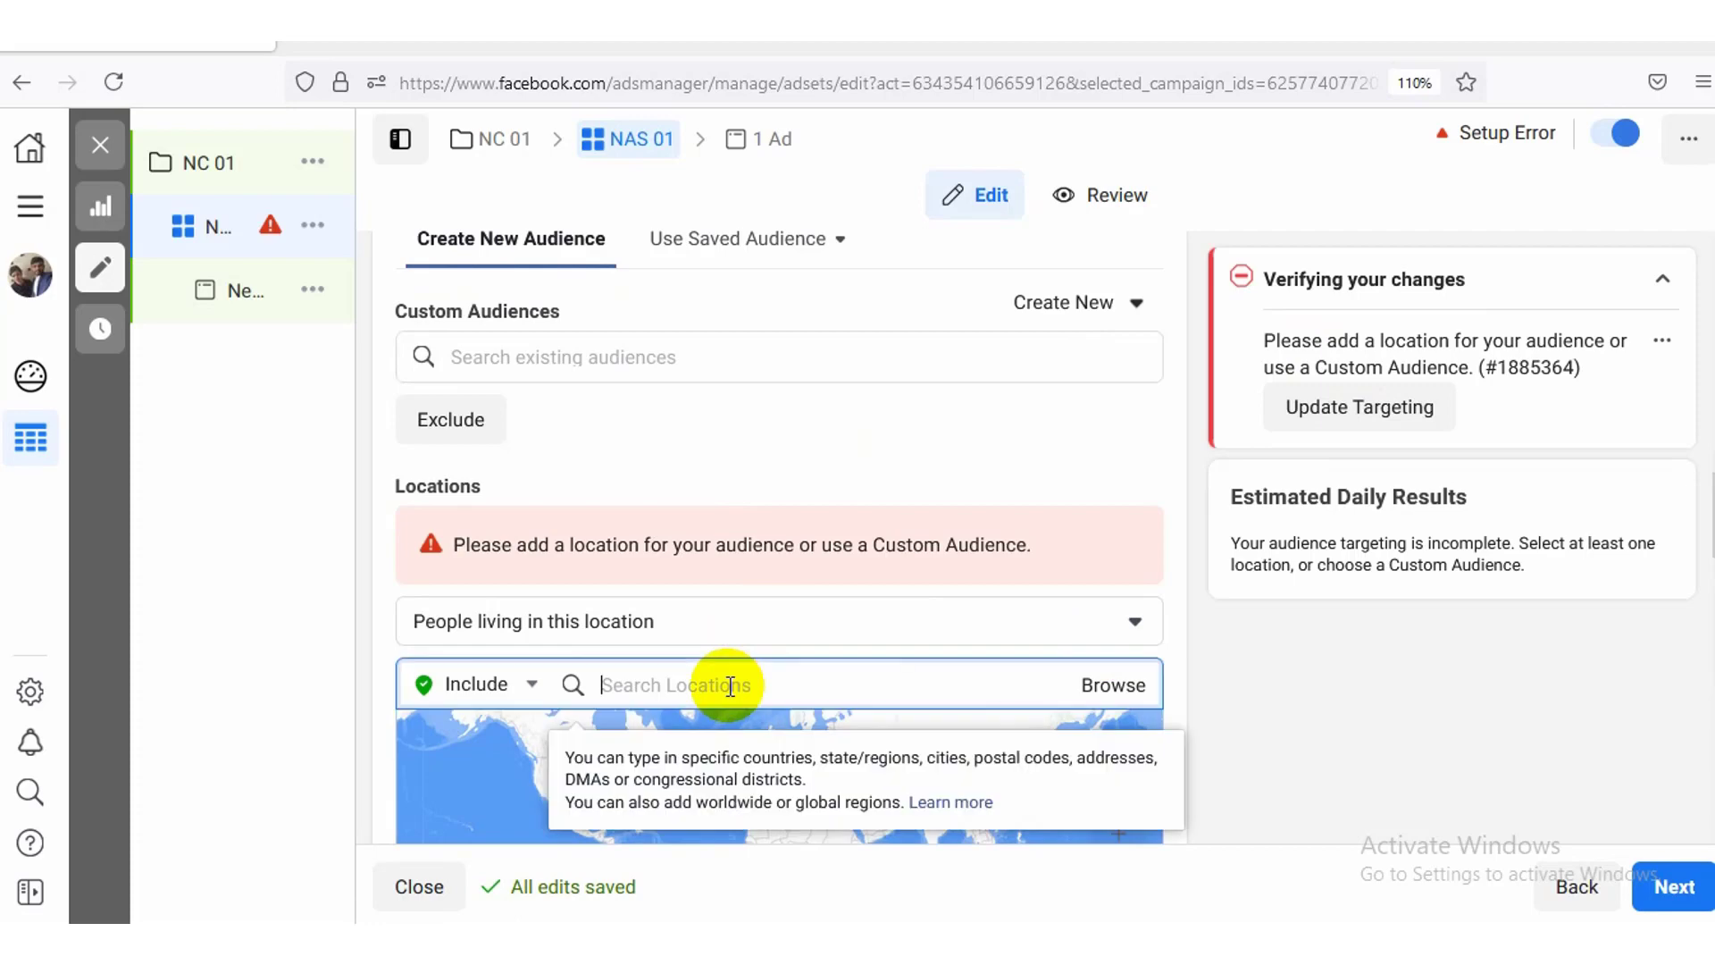
text(un)
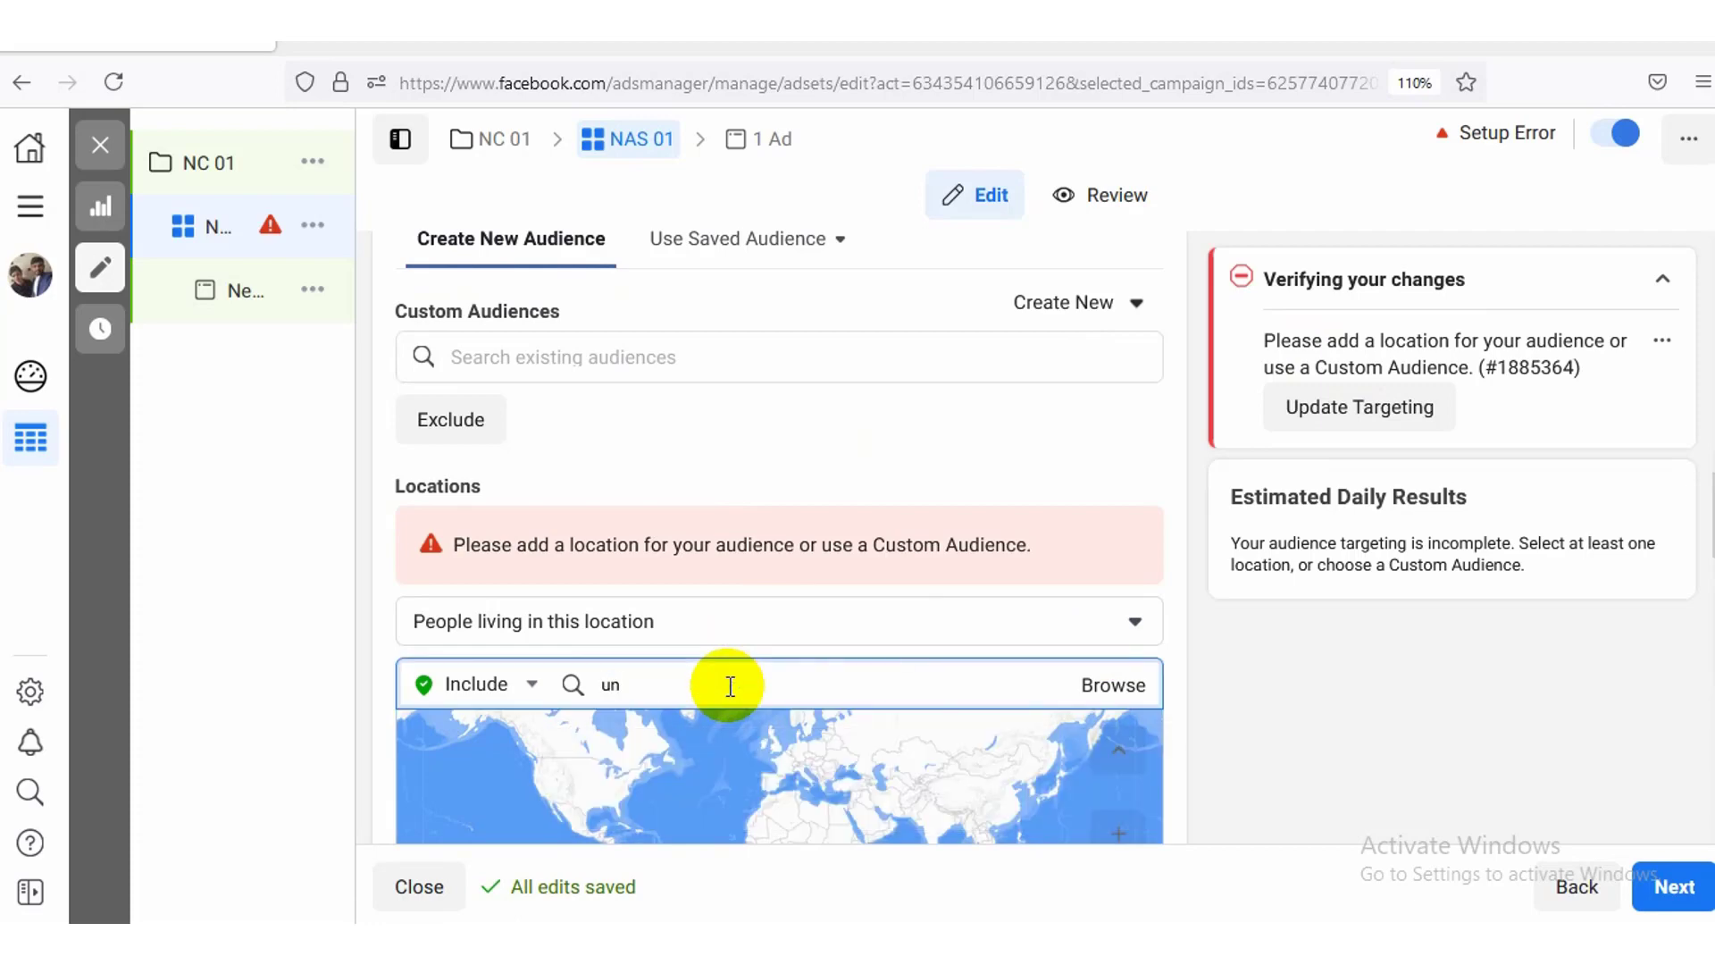
text(ited)
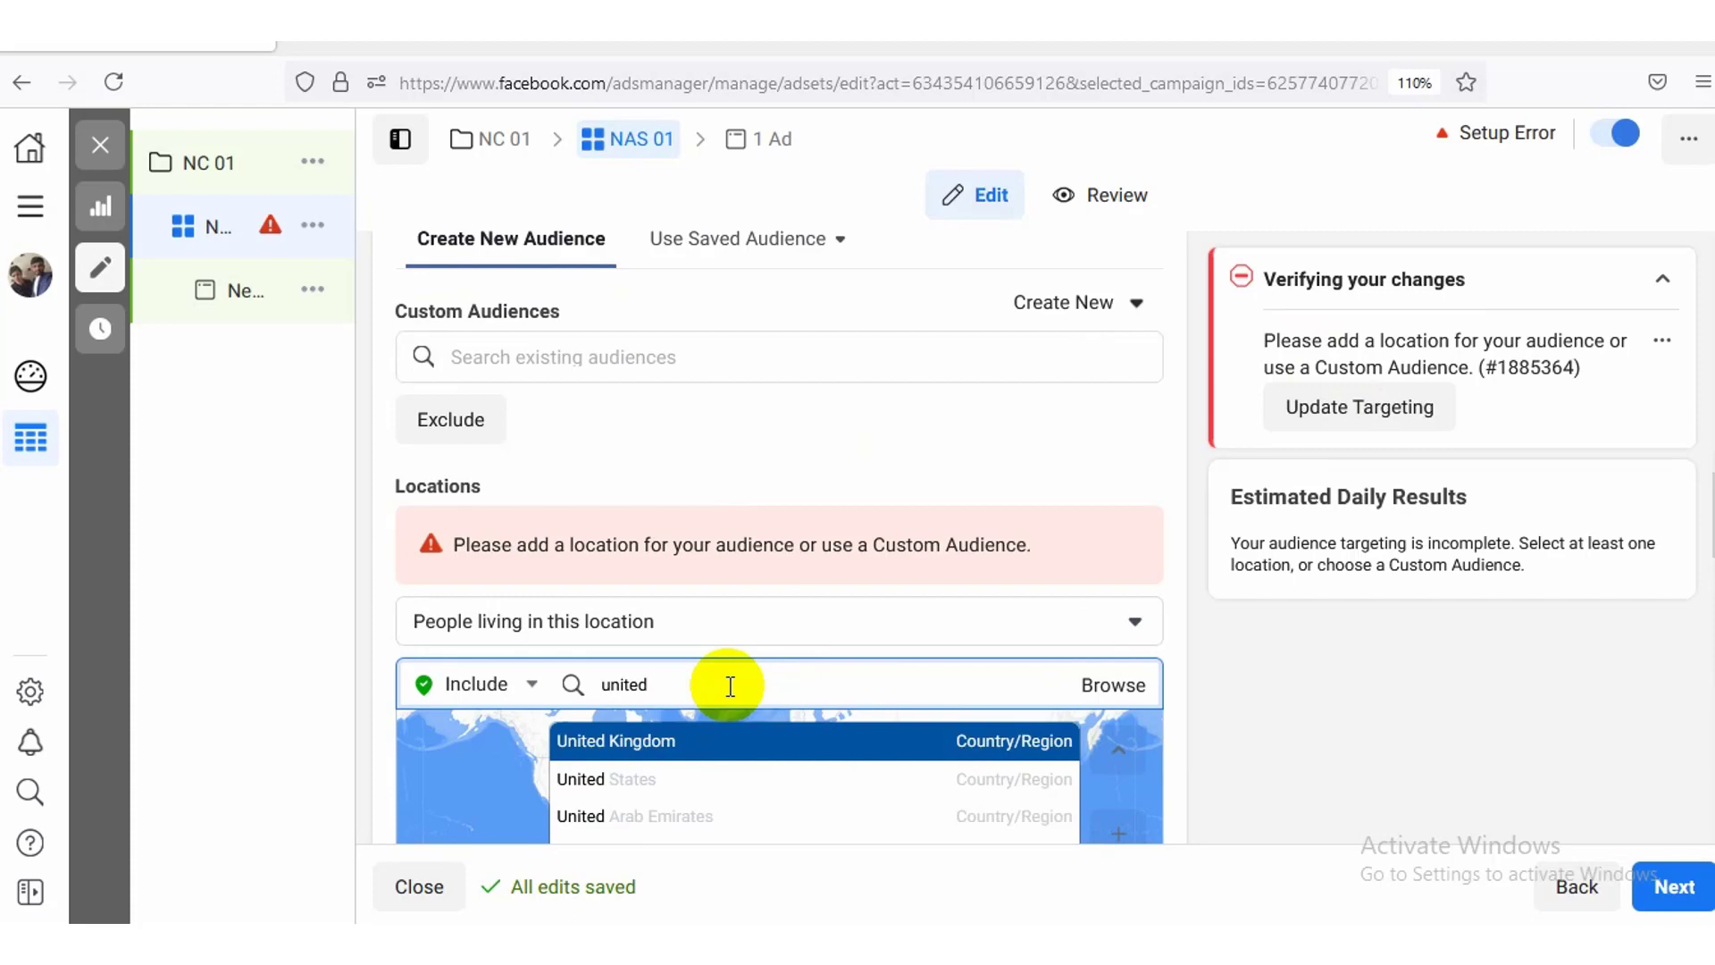
click(682, 789)
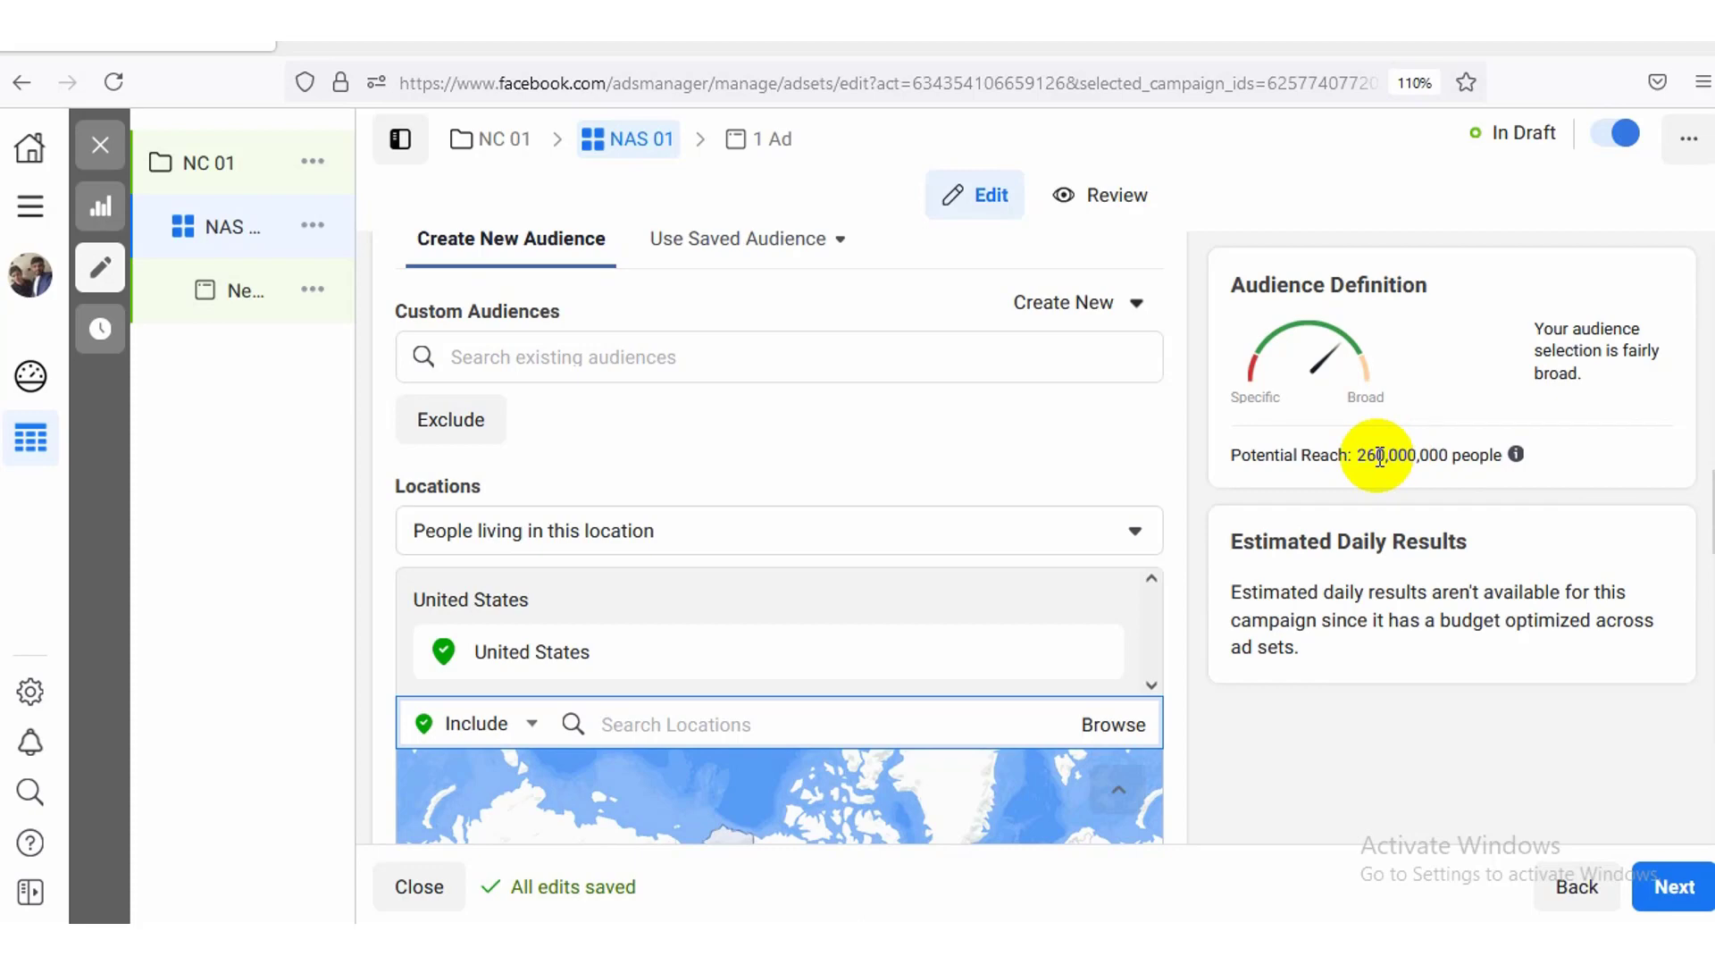
Step: Narrow the audience location to the state of Alaska, United States
scroll(779, 536, down, 1)
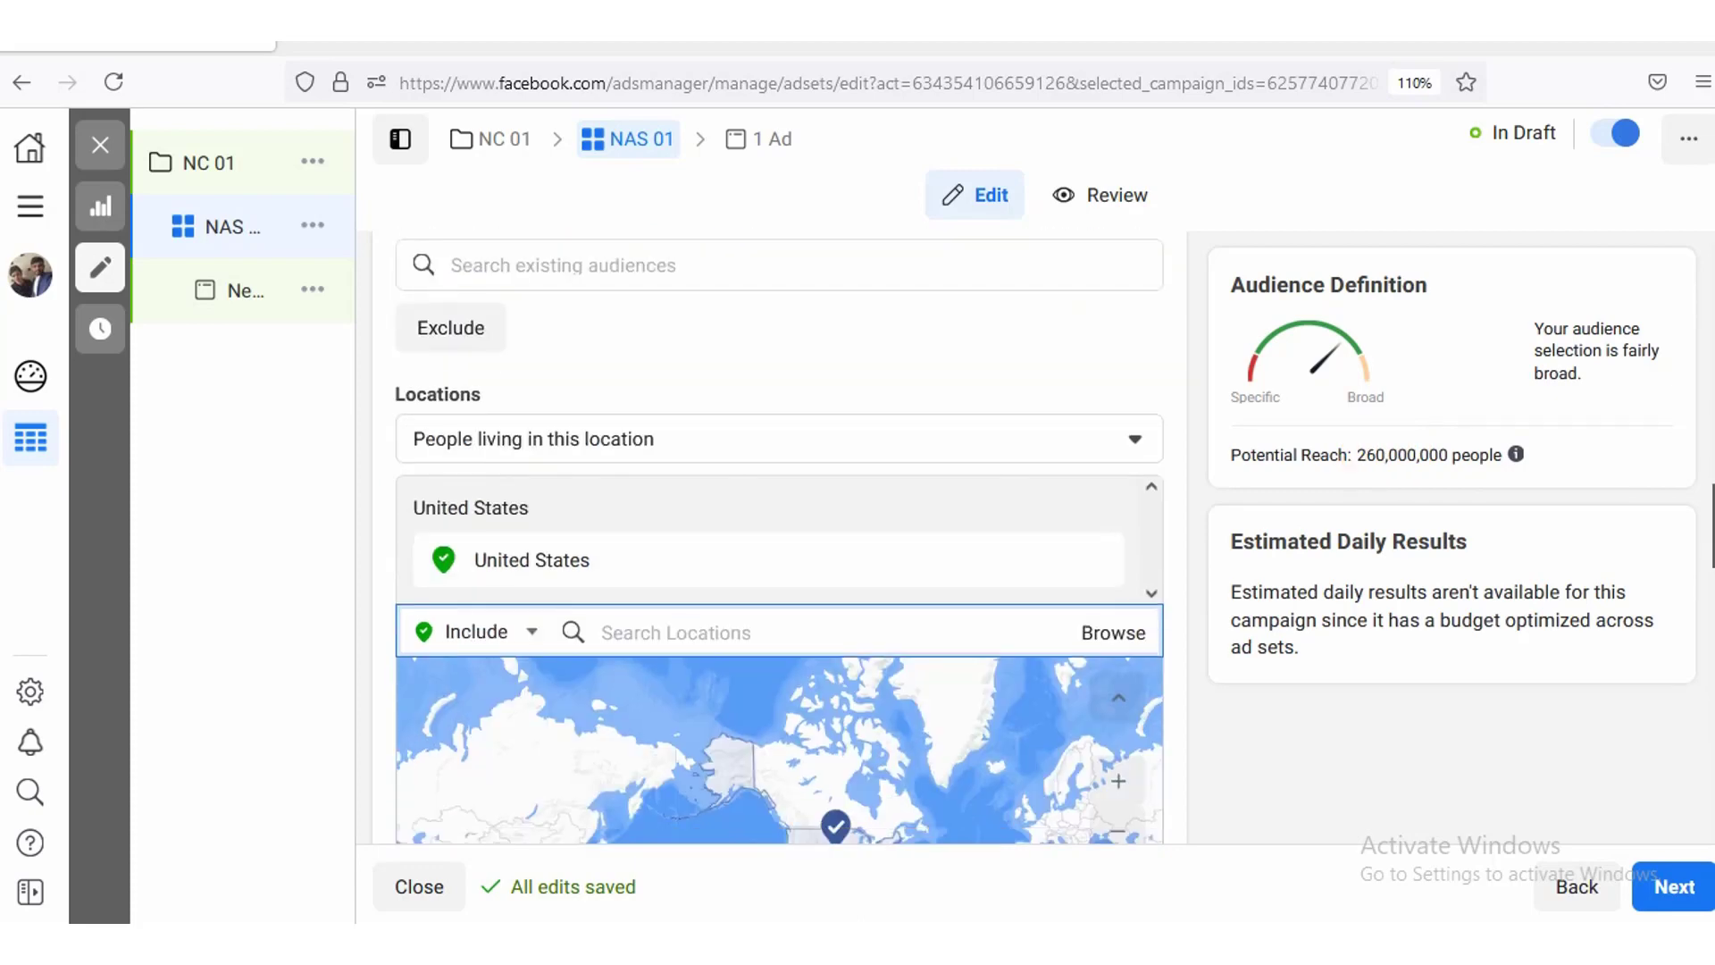
scroll(779, 536, up, 2)
scroll(779, 536, down, 2)
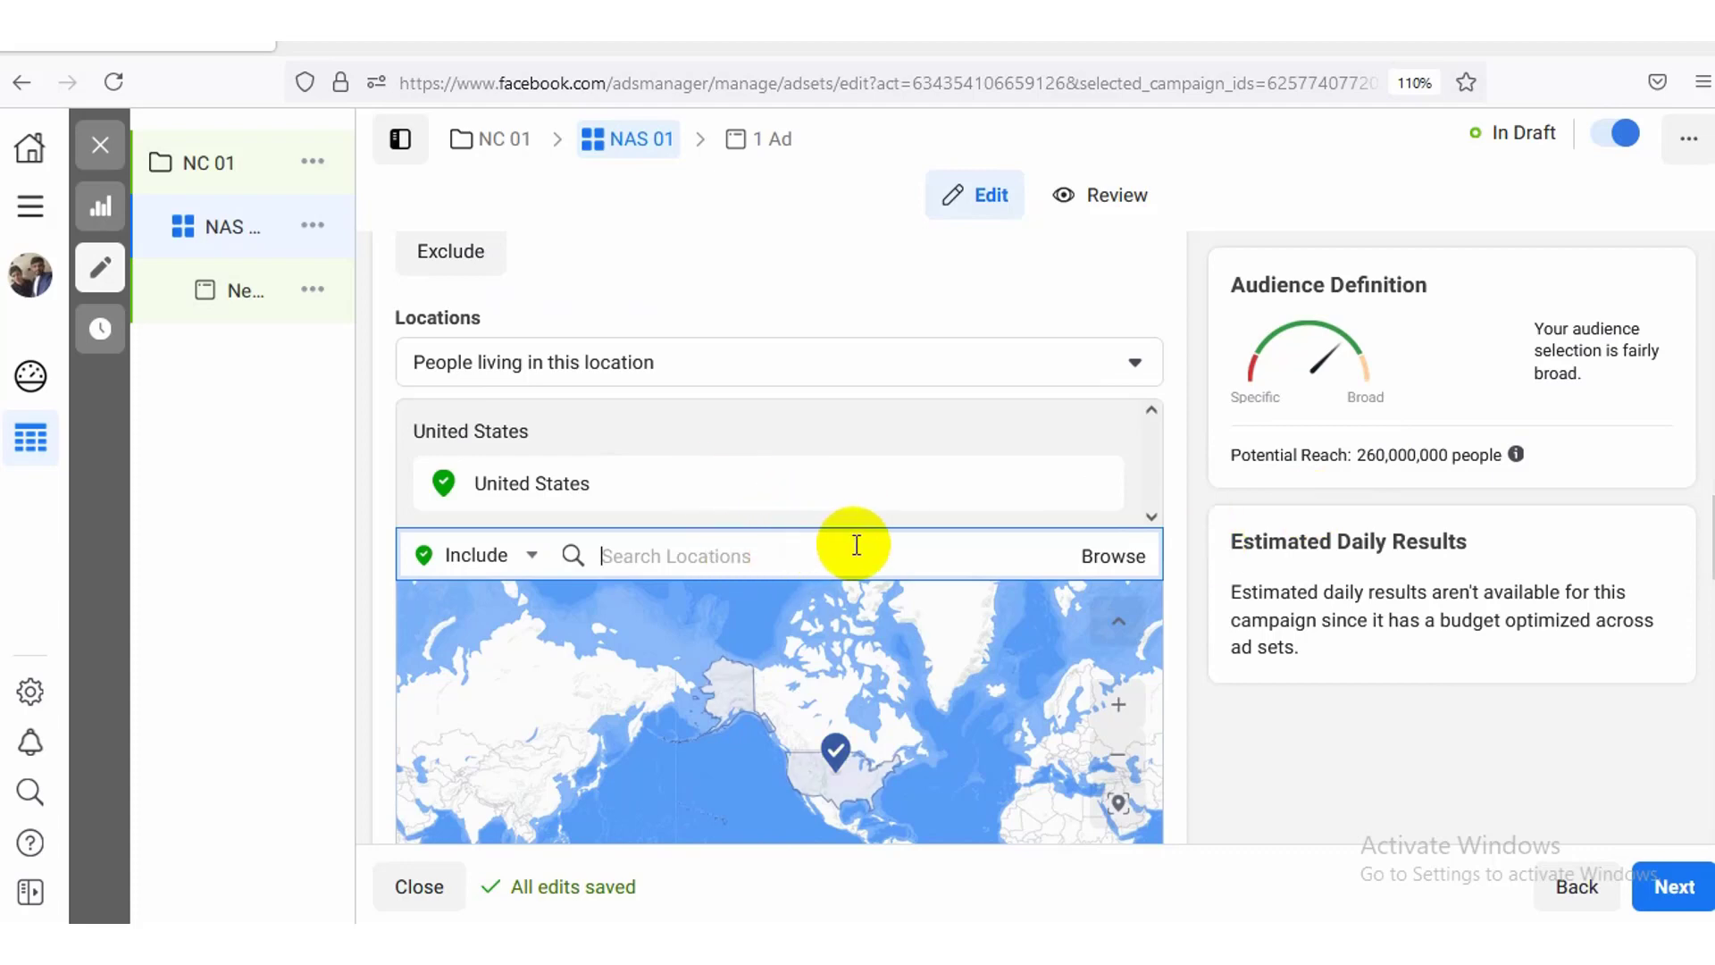
click(1031, 536)
scroll(780, 536, down, 3)
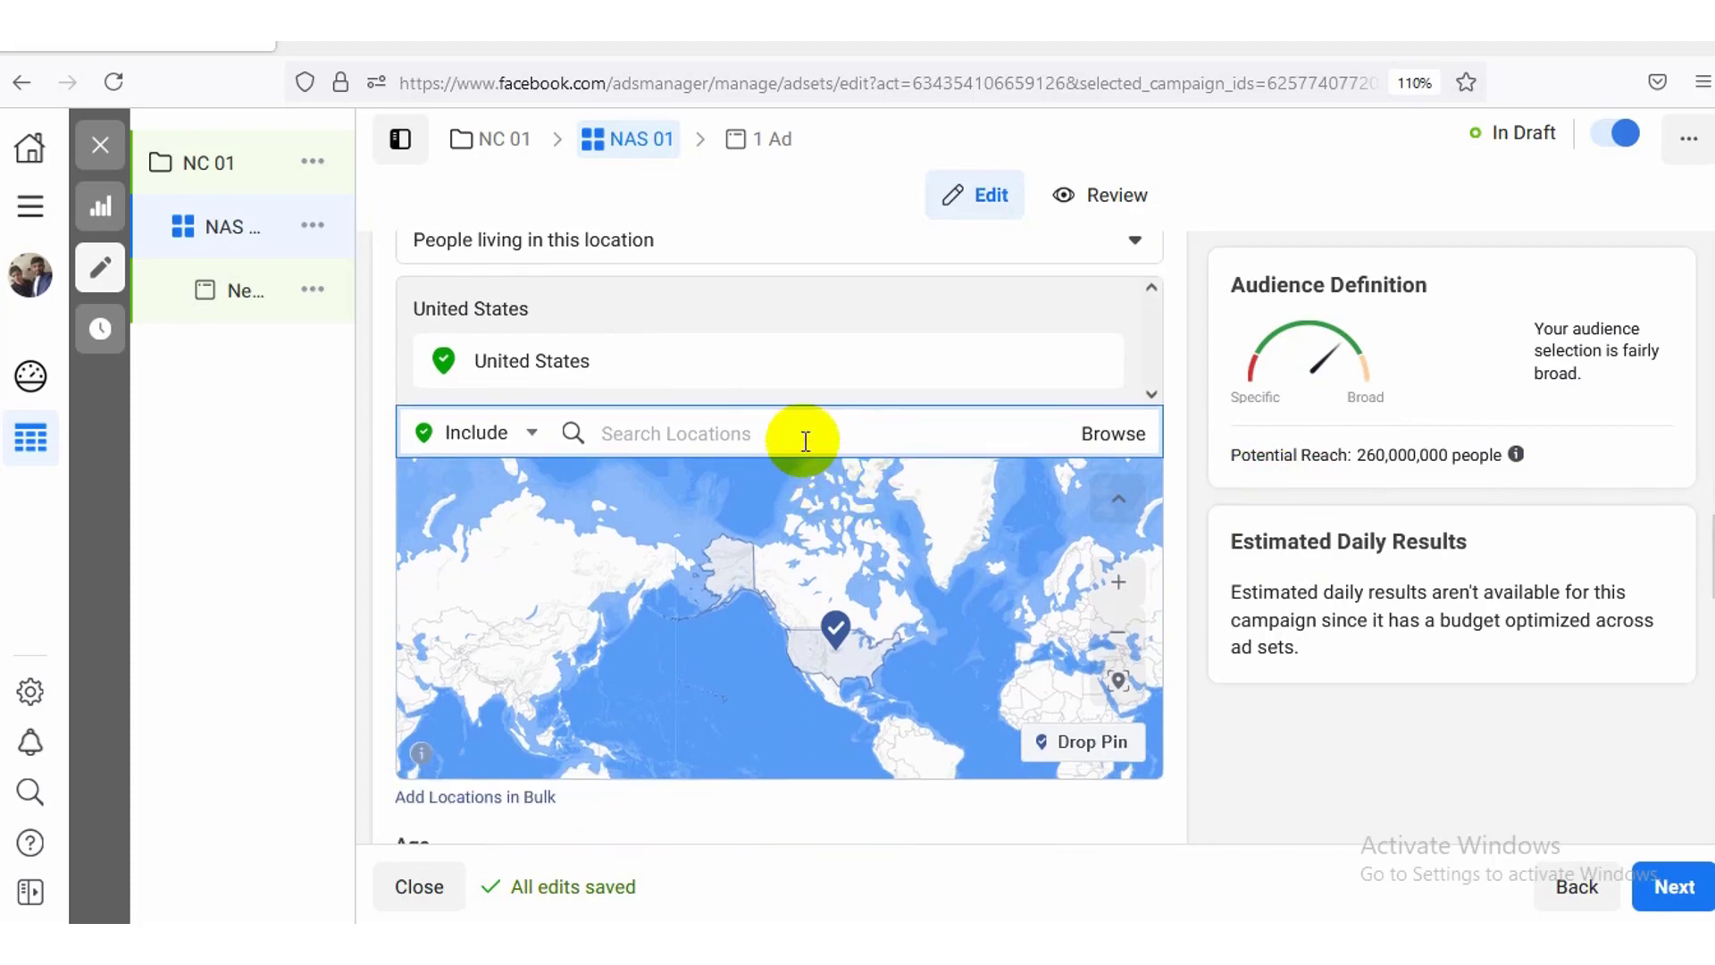
text(alas)
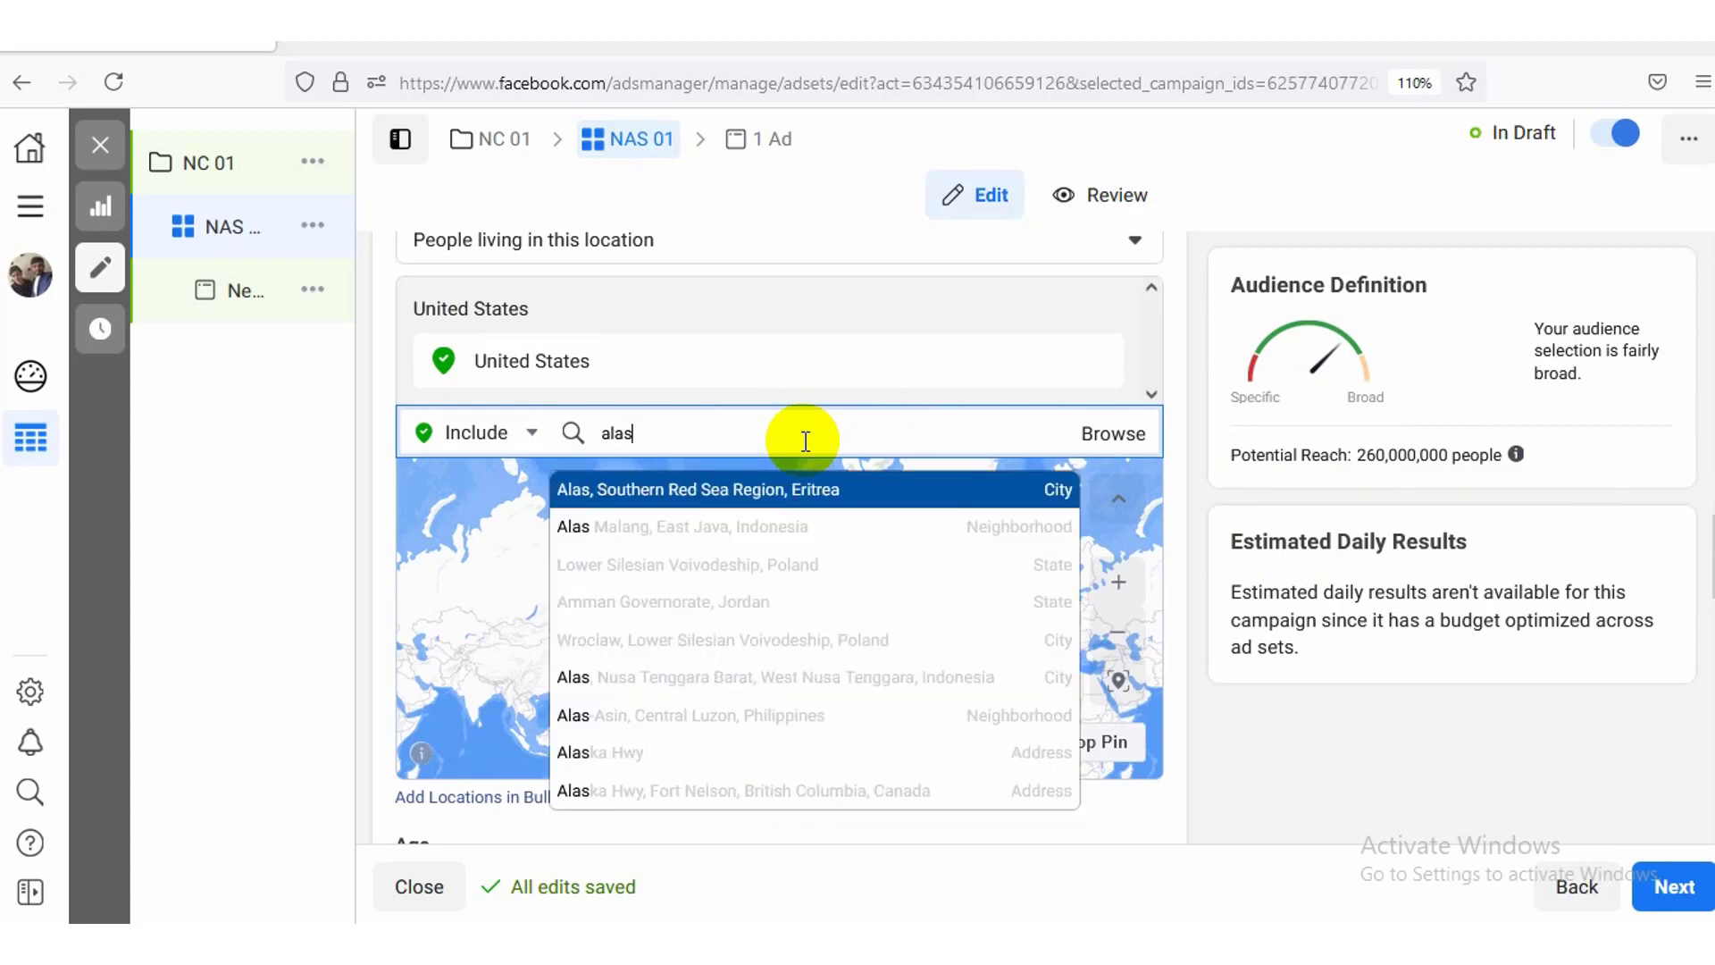
text(ka)
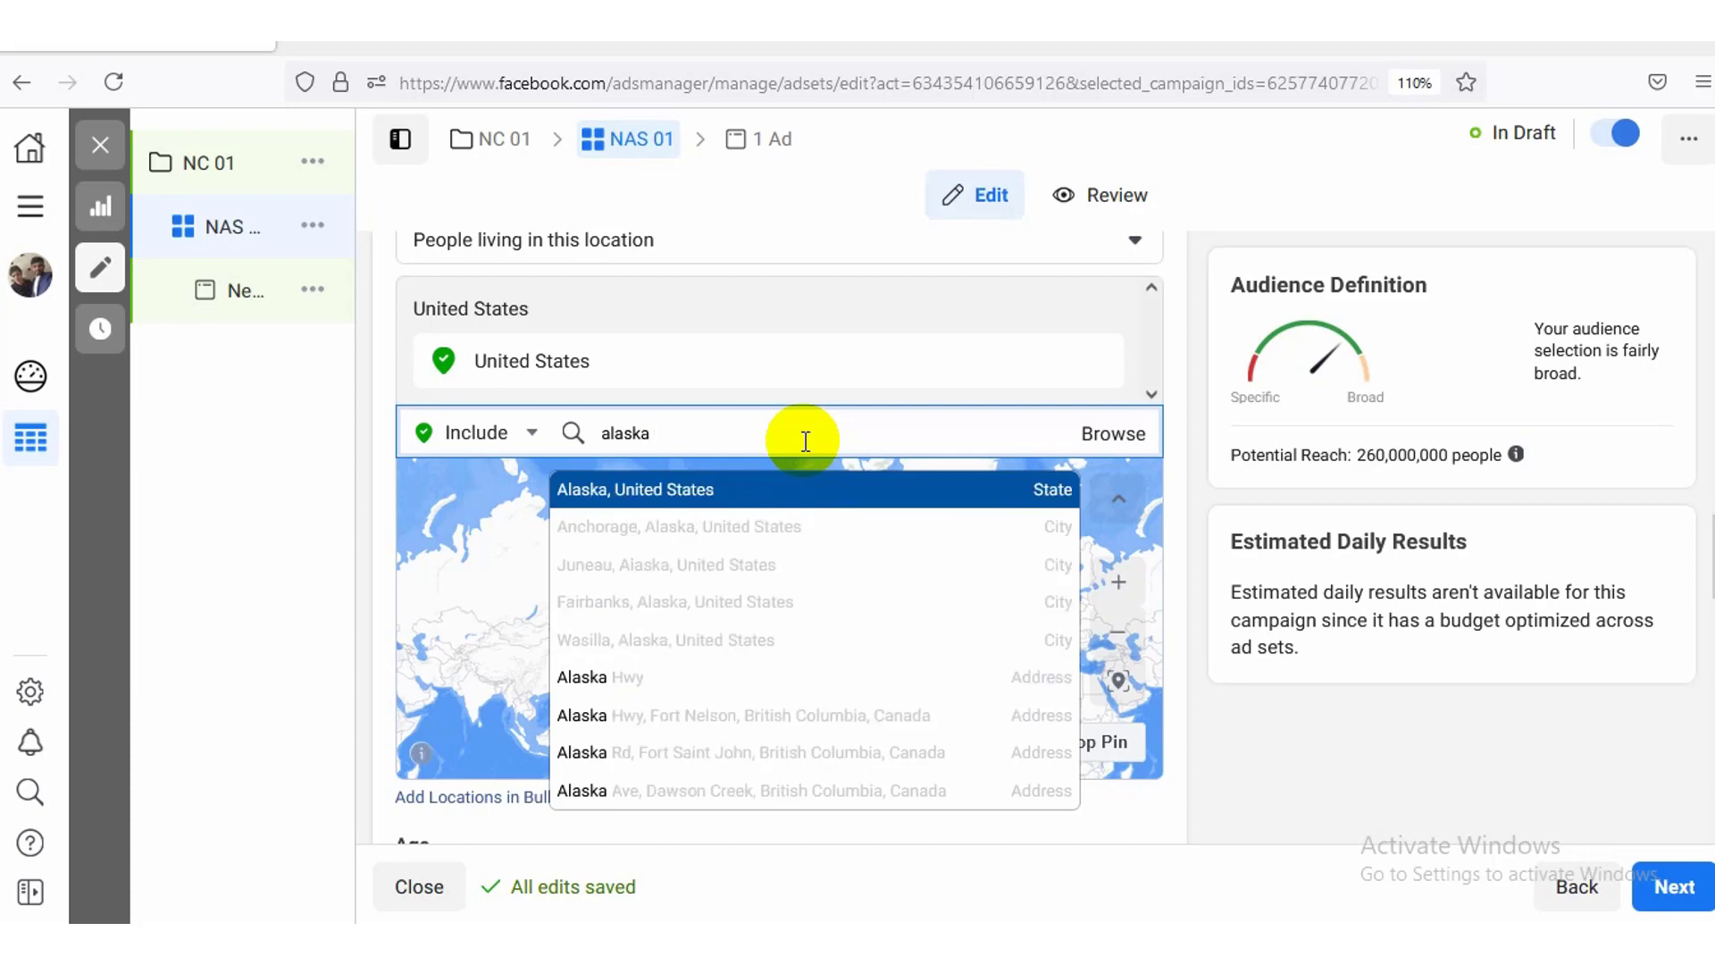
click(794, 492)
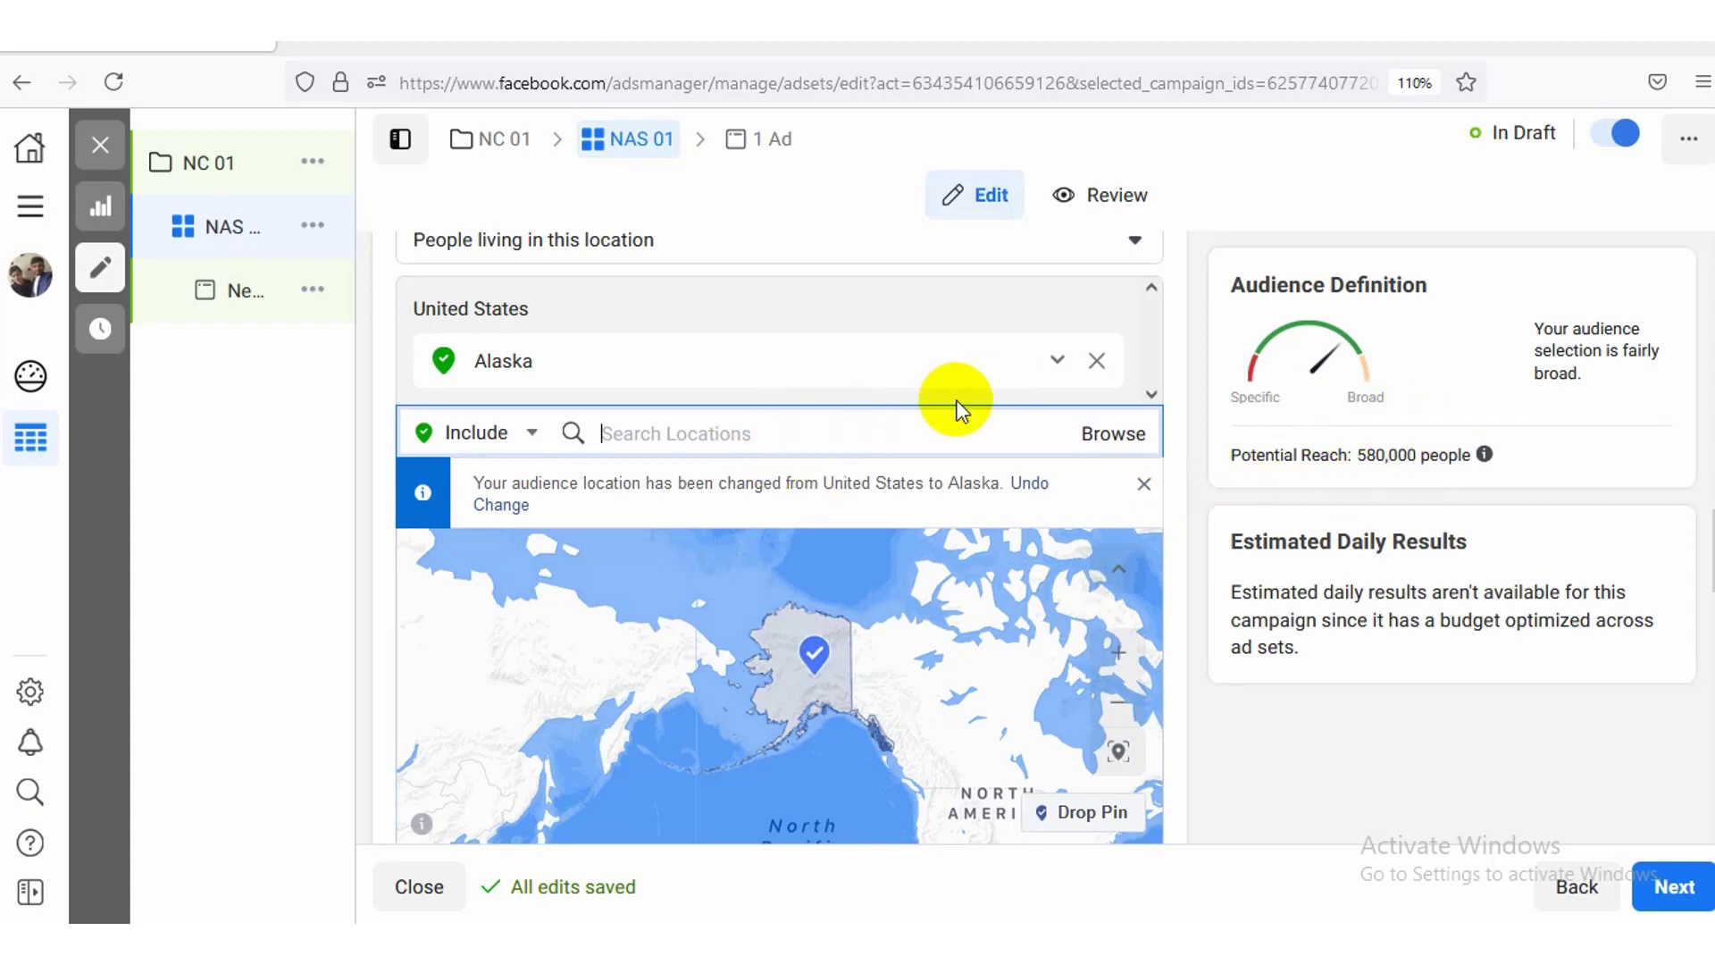
Step: Replace Alaska with the city of Dhaka, Dhaka Division, Bangladesh as the included audience location
click(1098, 362)
click(1099, 362)
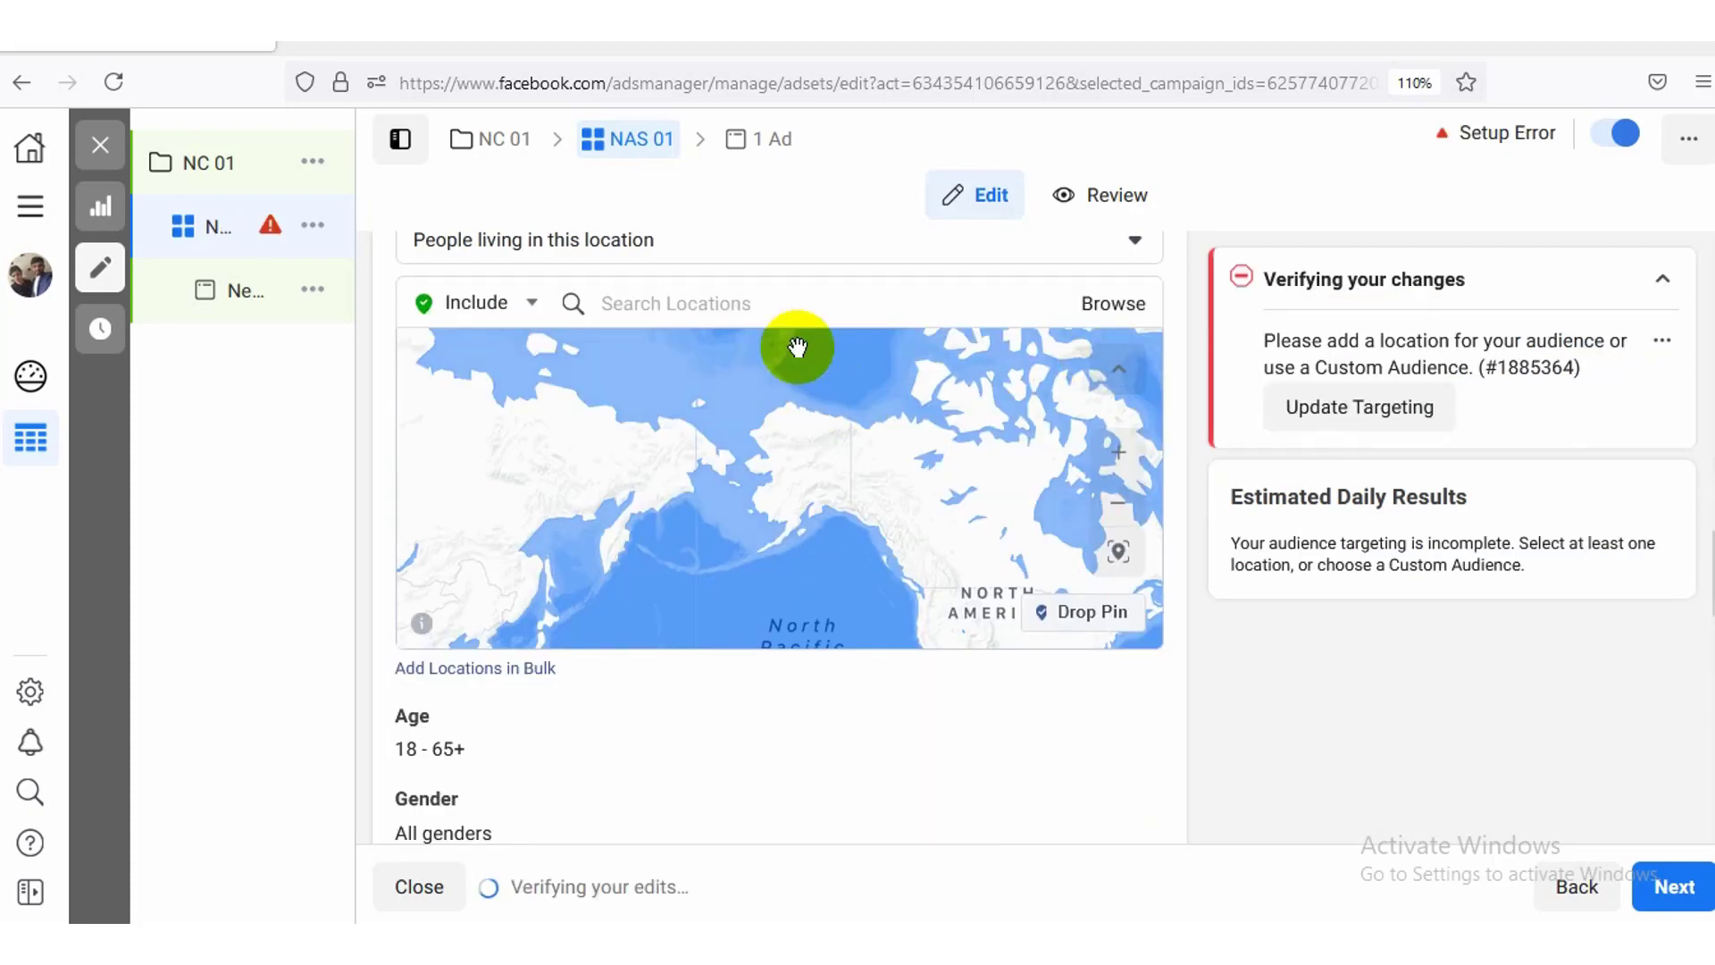
click(820, 308)
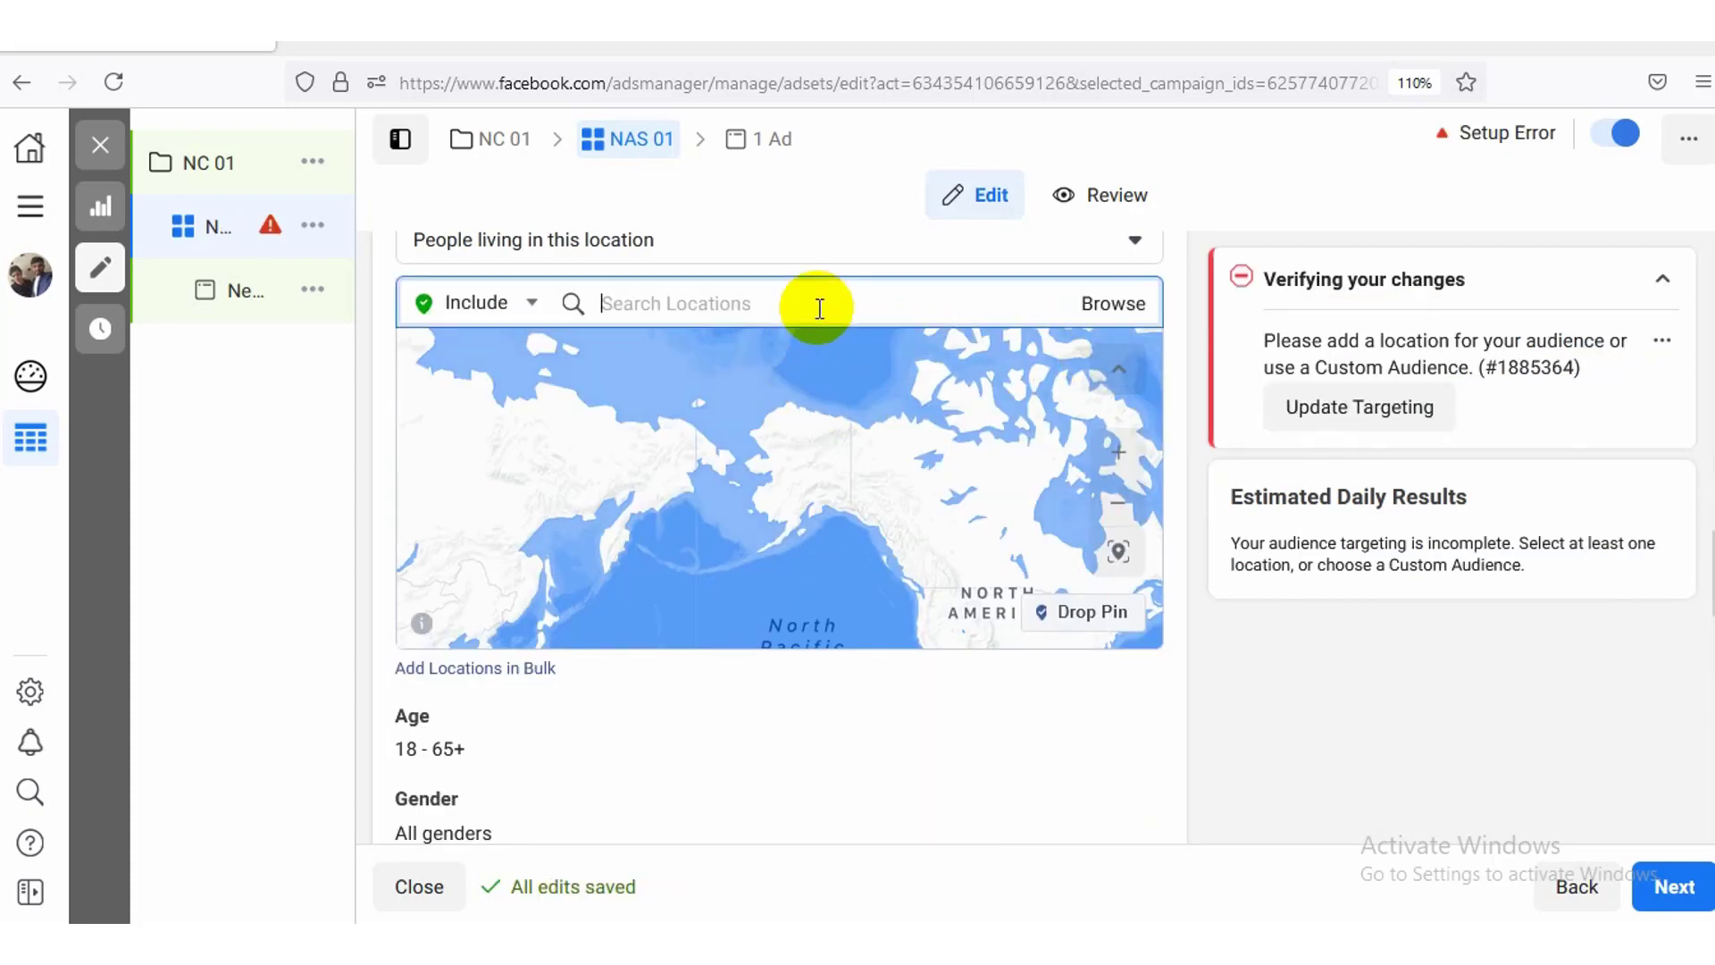
text(dhaka)
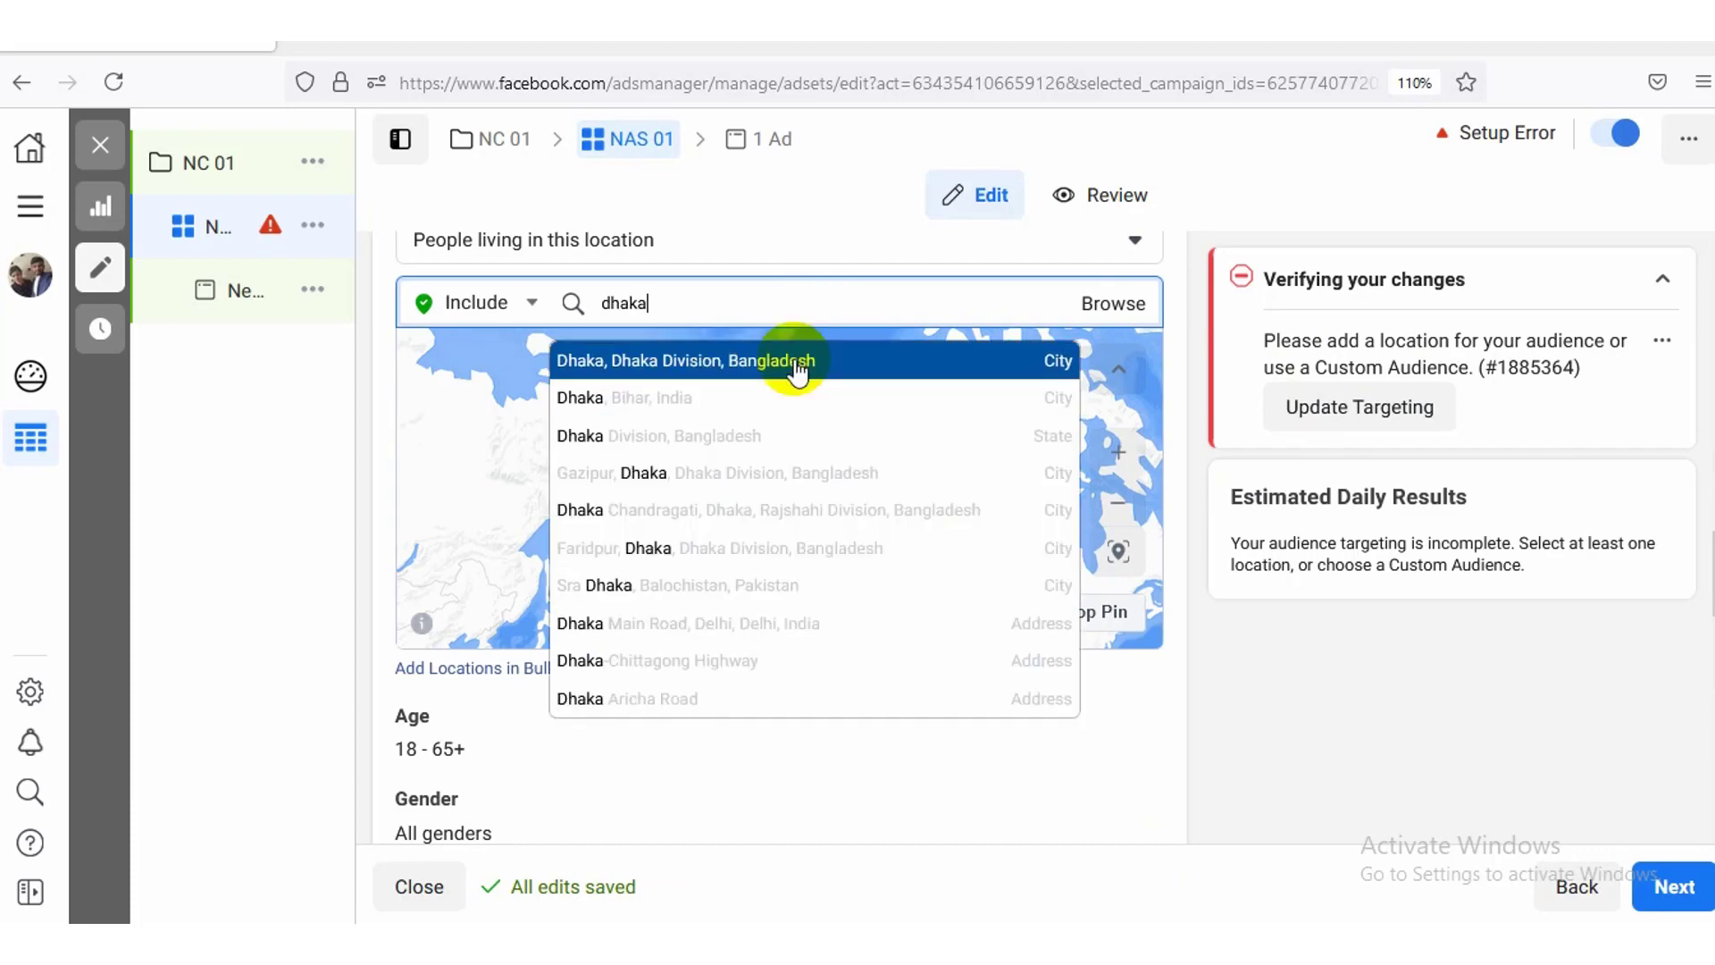
click(801, 364)
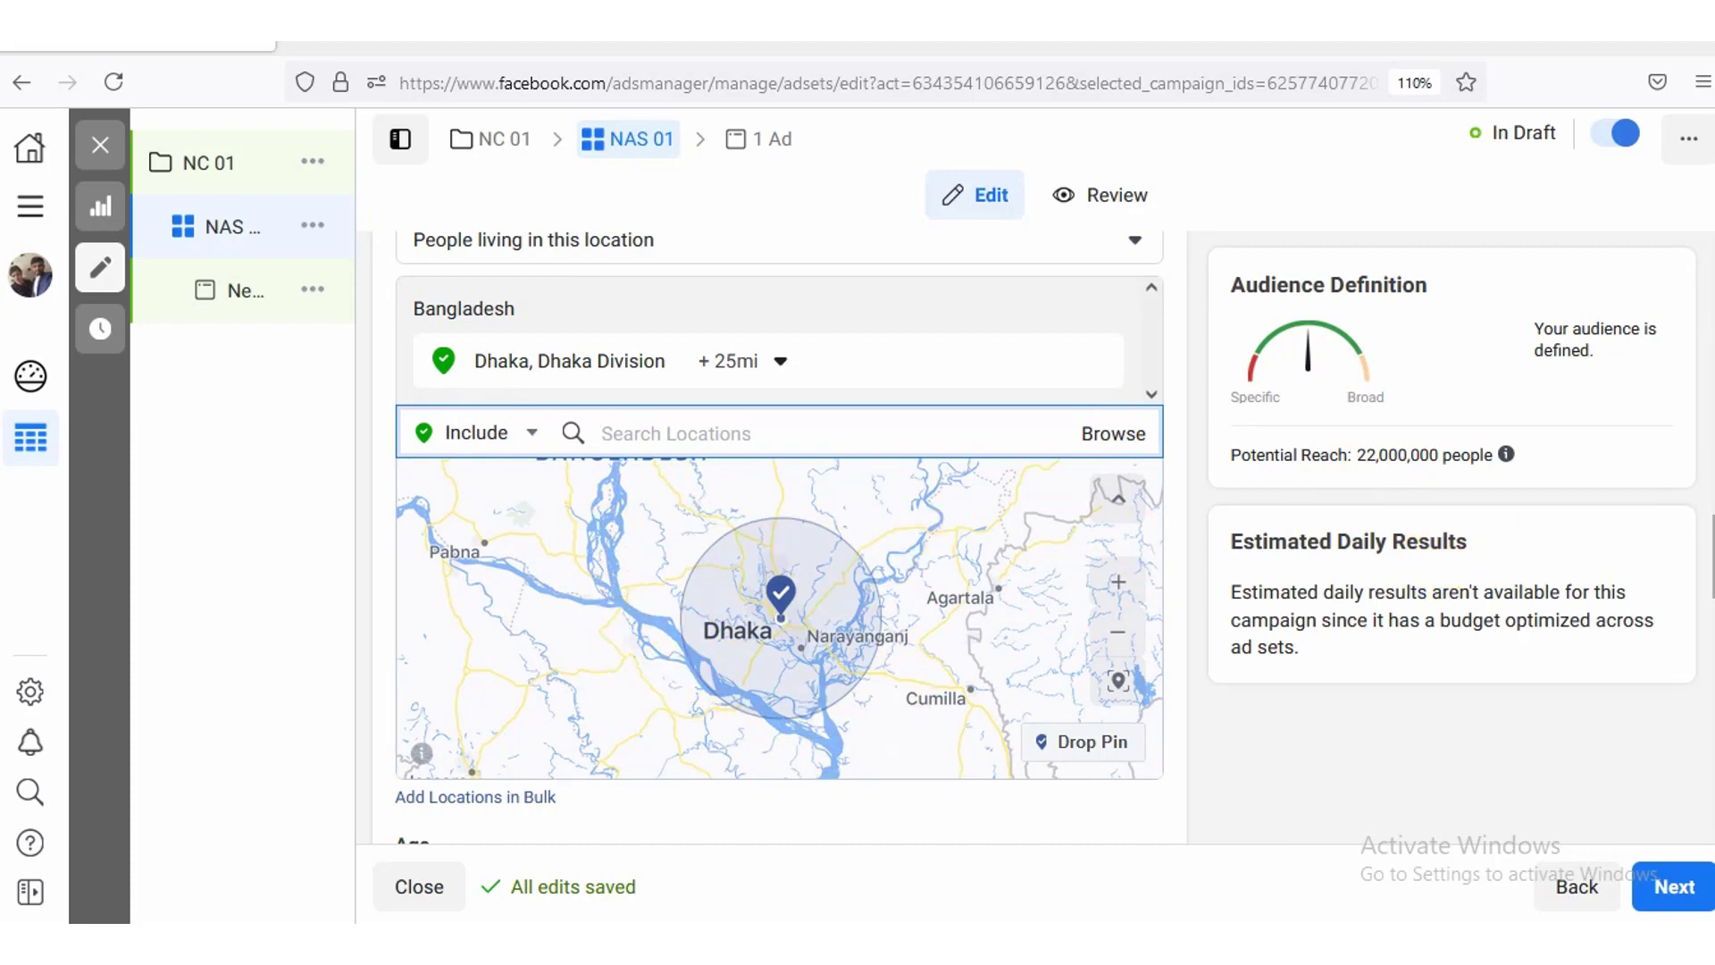
Step: Remove Dhaka from the included audience locations and check the options for people living in or visiting a location
scroll(779, 537, down, 1)
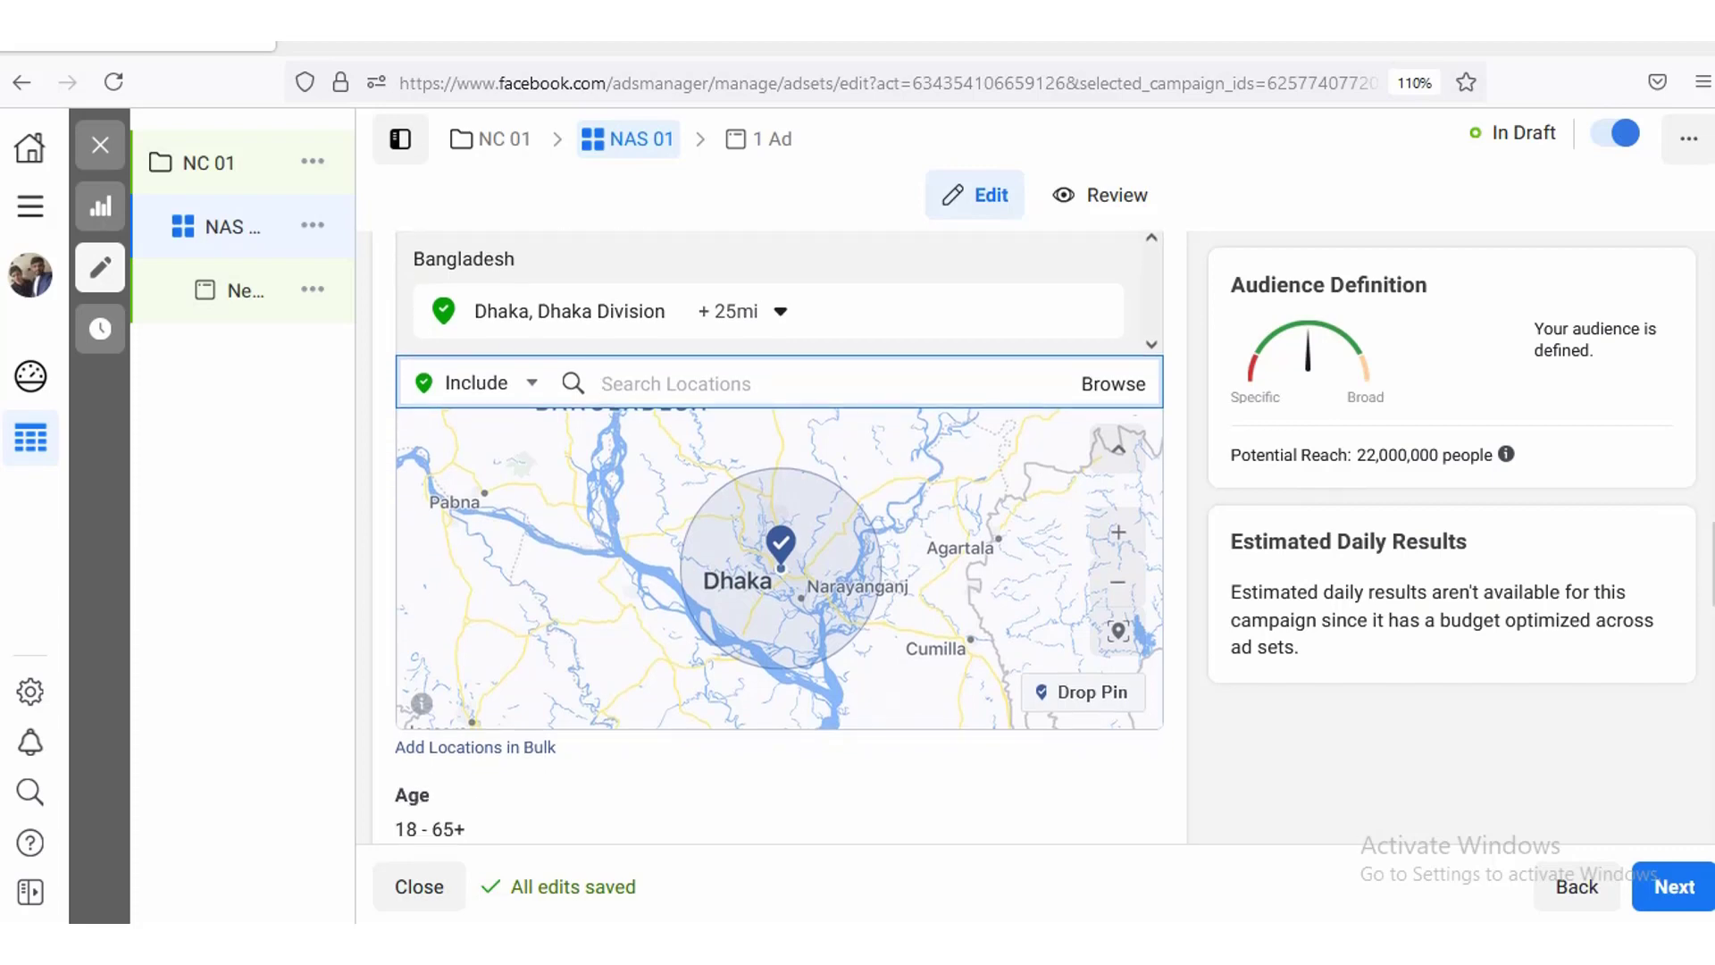
mouse_move(690, 313)
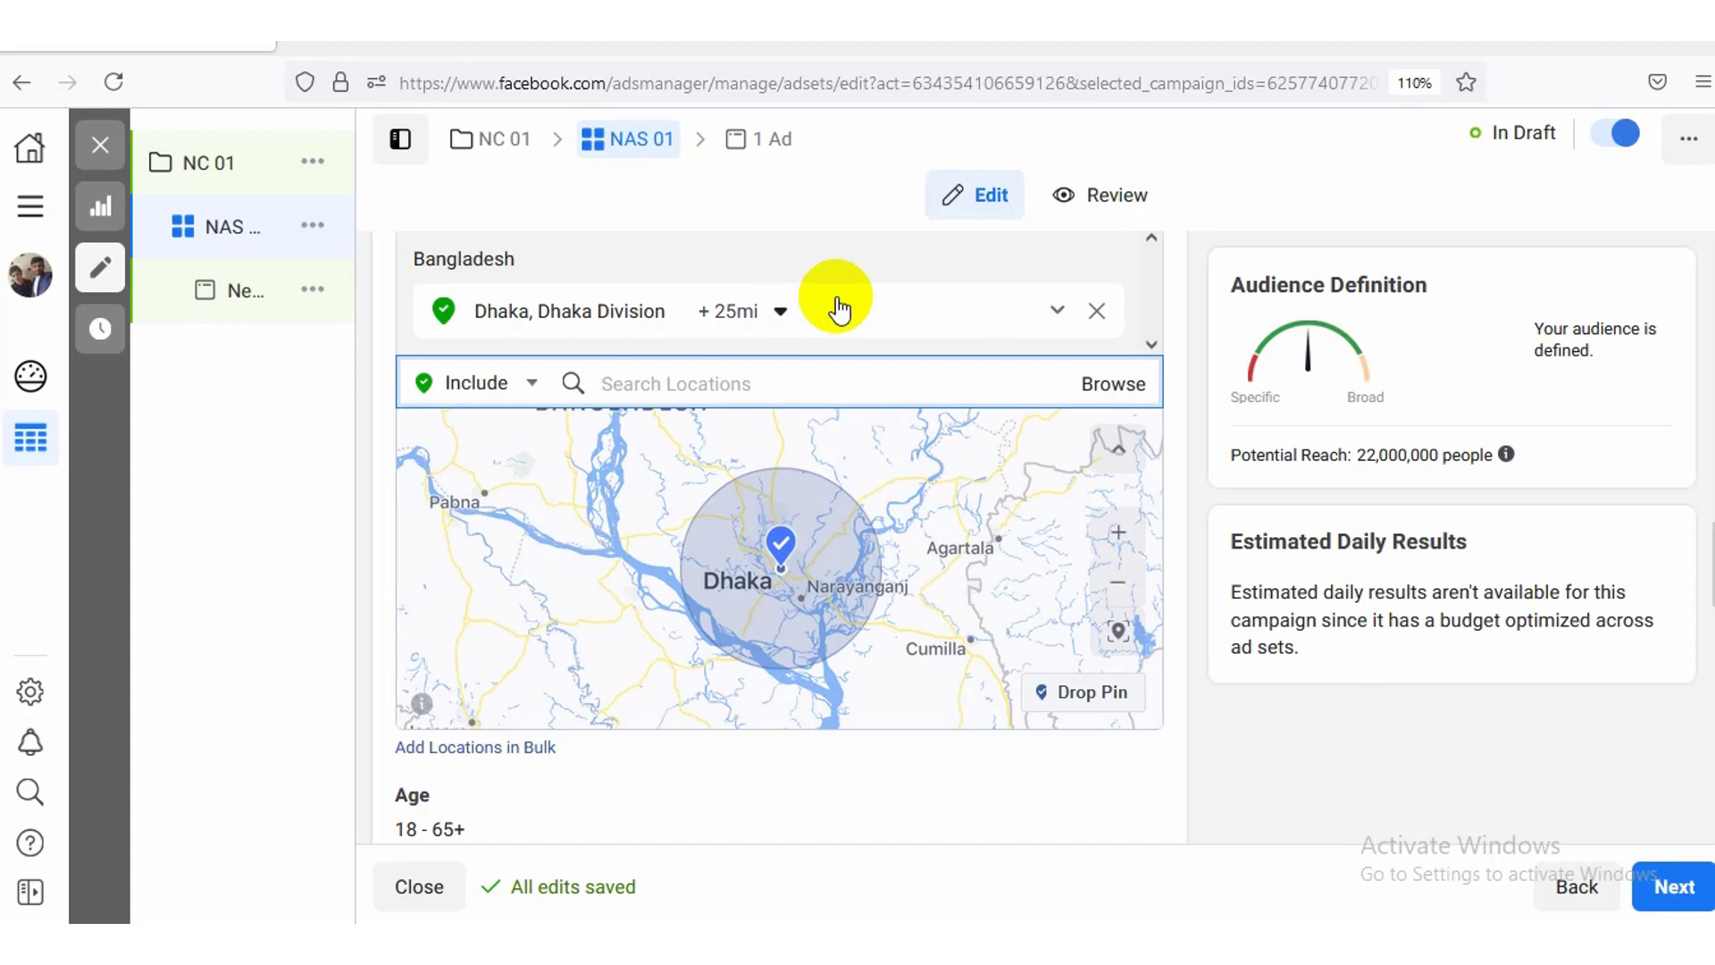
click(1095, 313)
click(1095, 313)
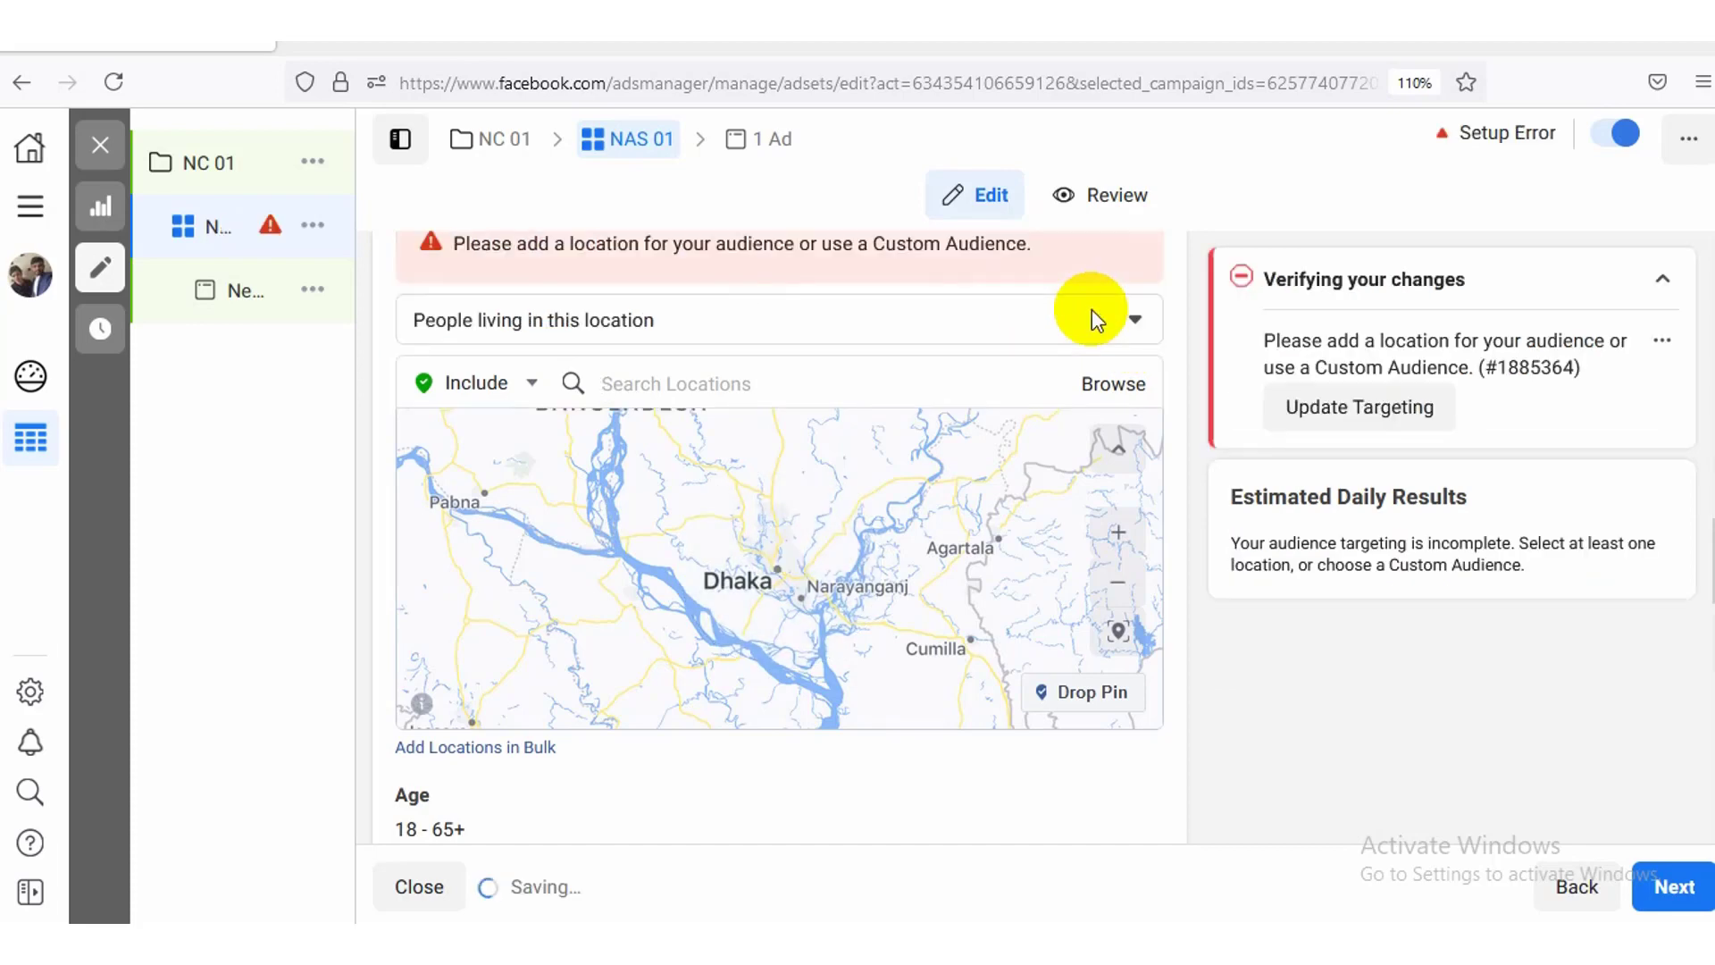
click(718, 310)
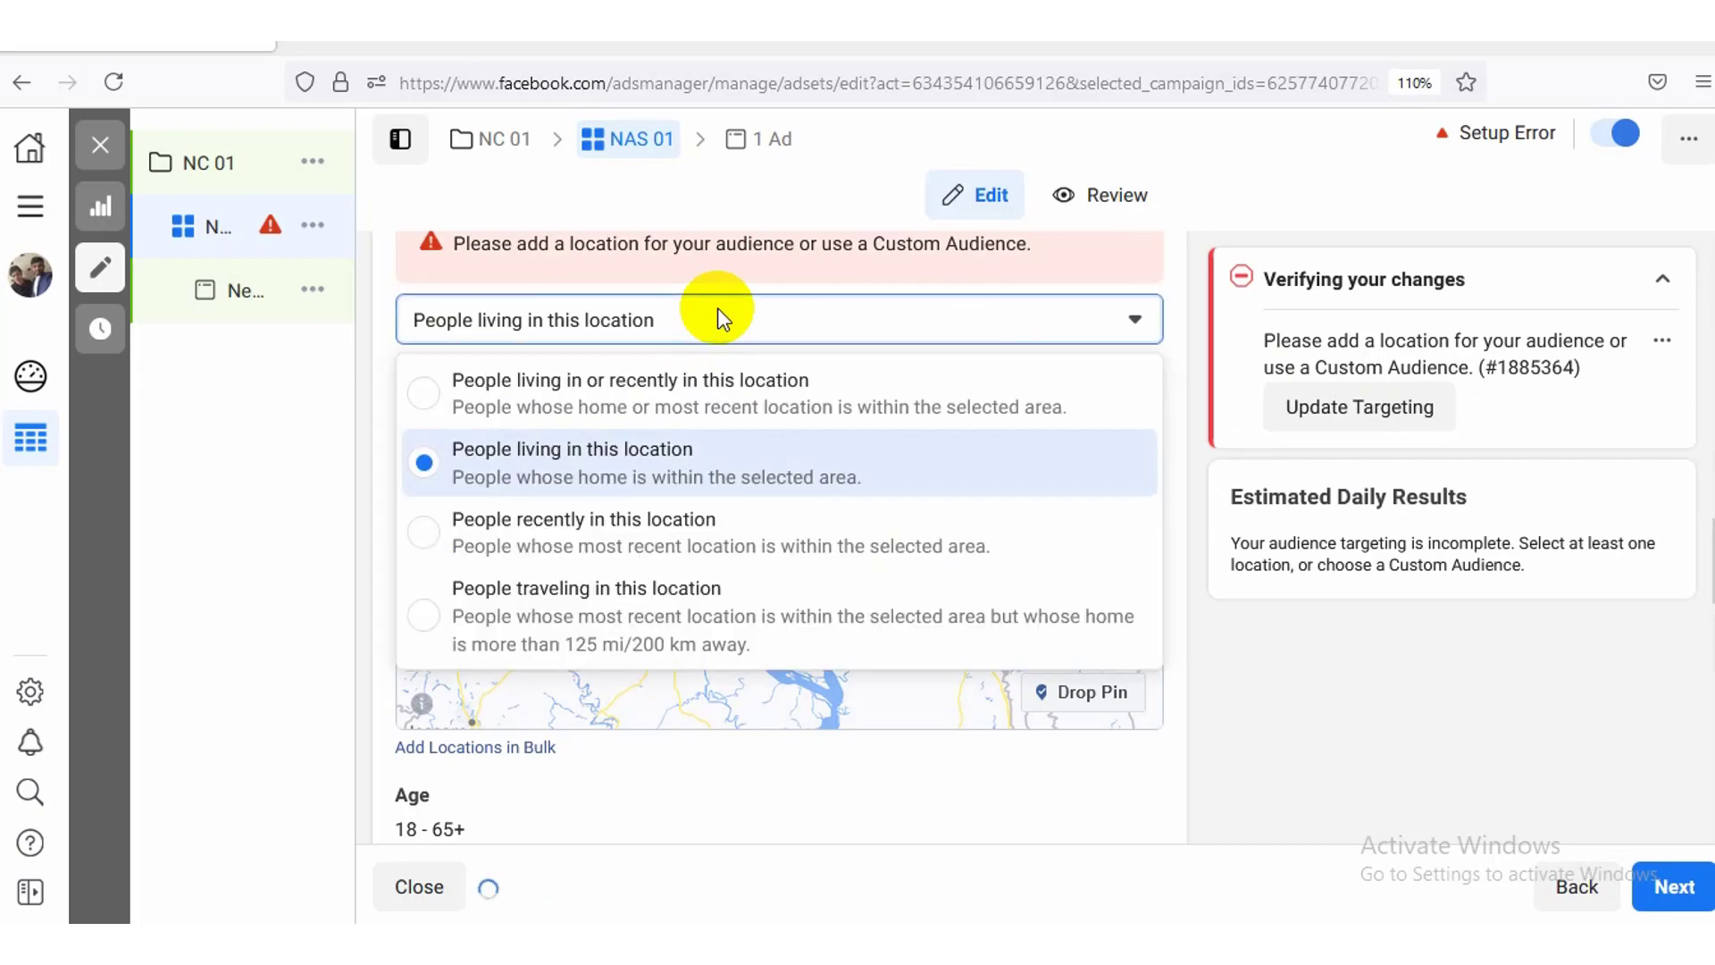
click(777, 312)
Step: Search the audience locations for kaliganj jhenai, include the place Jhenaidah - ঝিনাইদহ, and check the potential reach
click(719, 385)
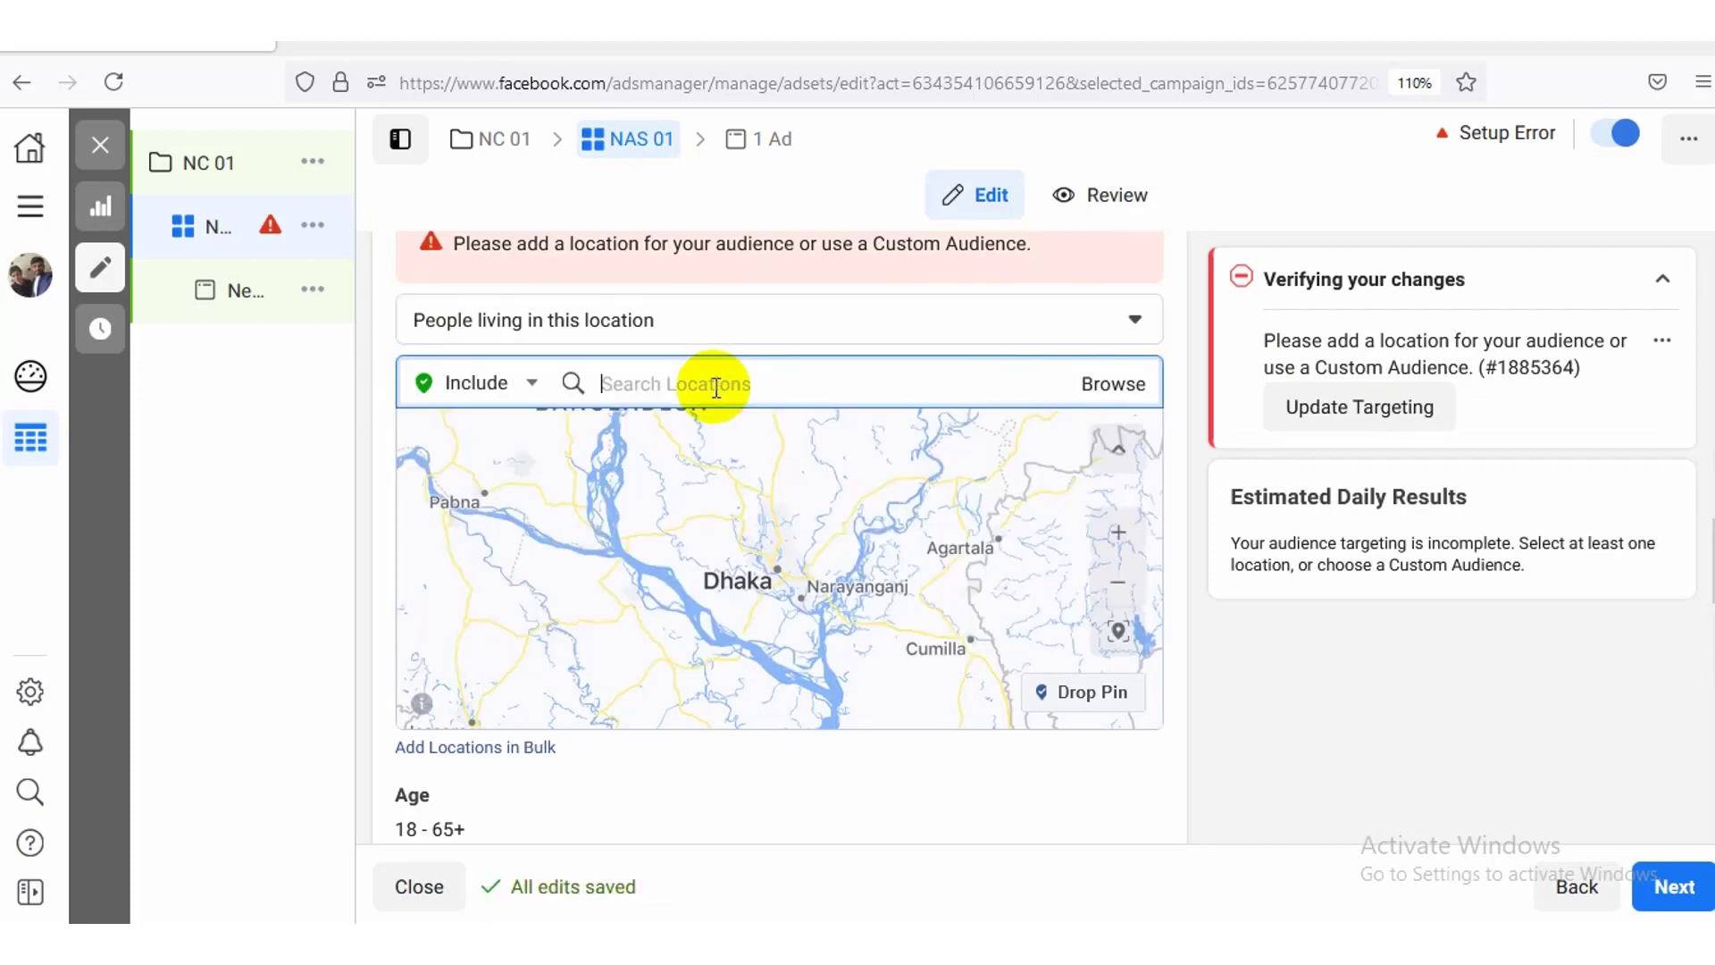
text(kali)
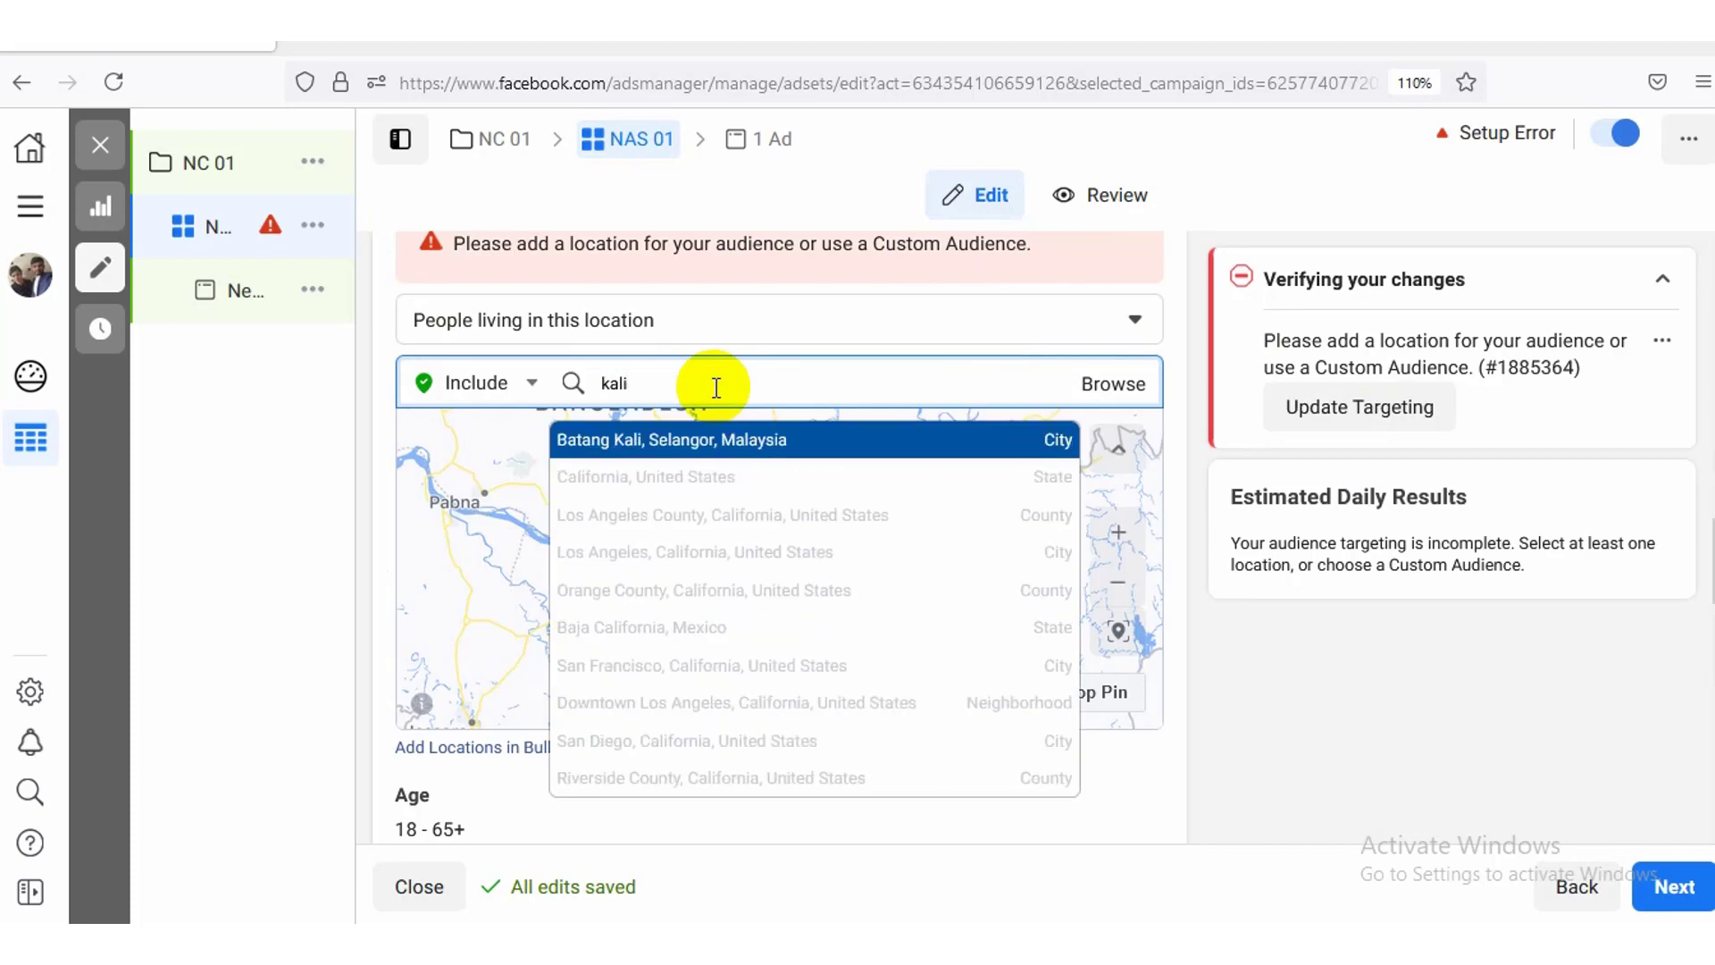
text(ganj jhenai)
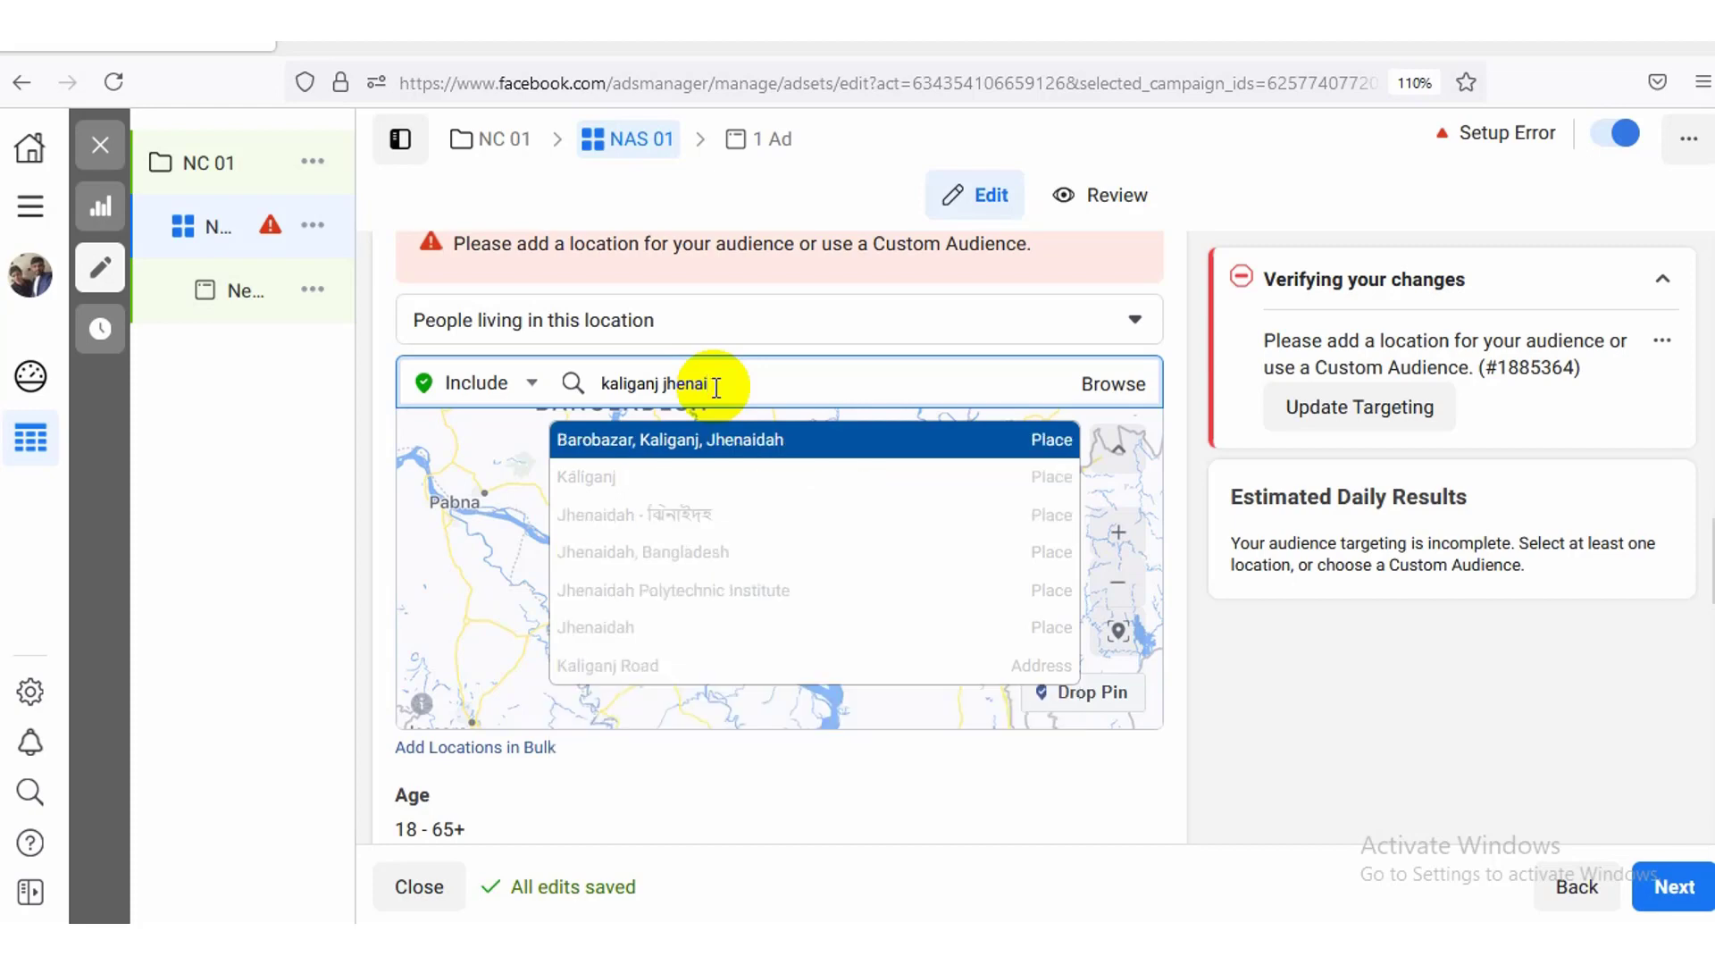
click(720, 522)
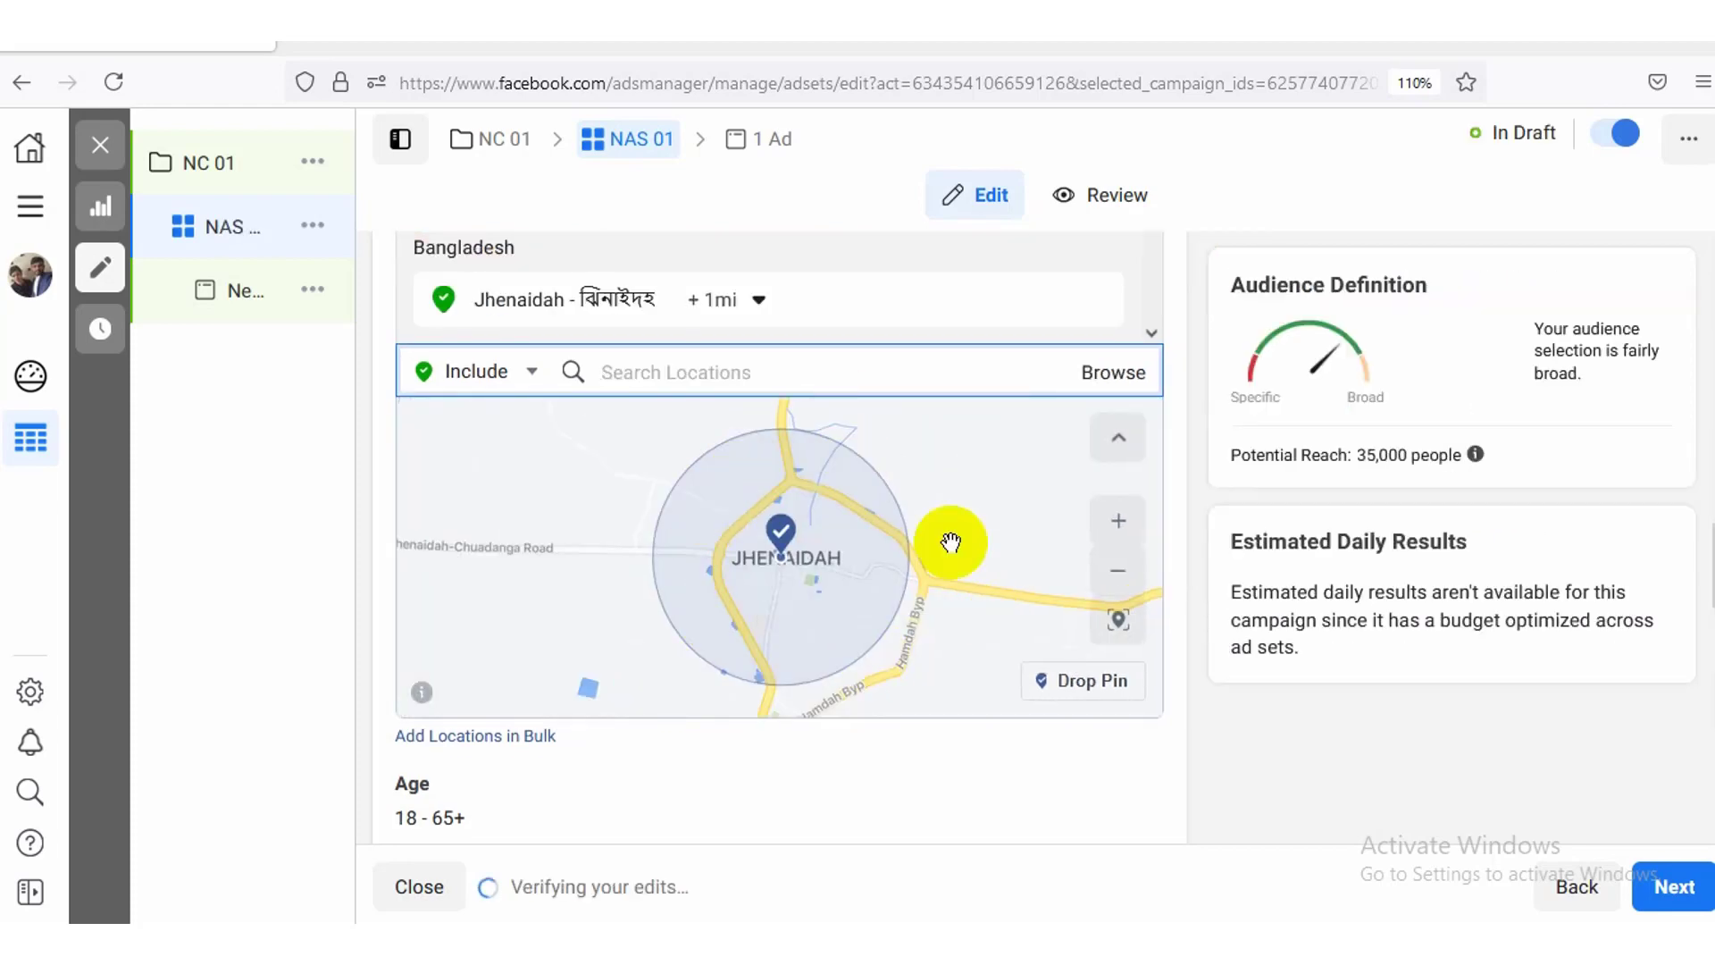
double_click(1365, 461)
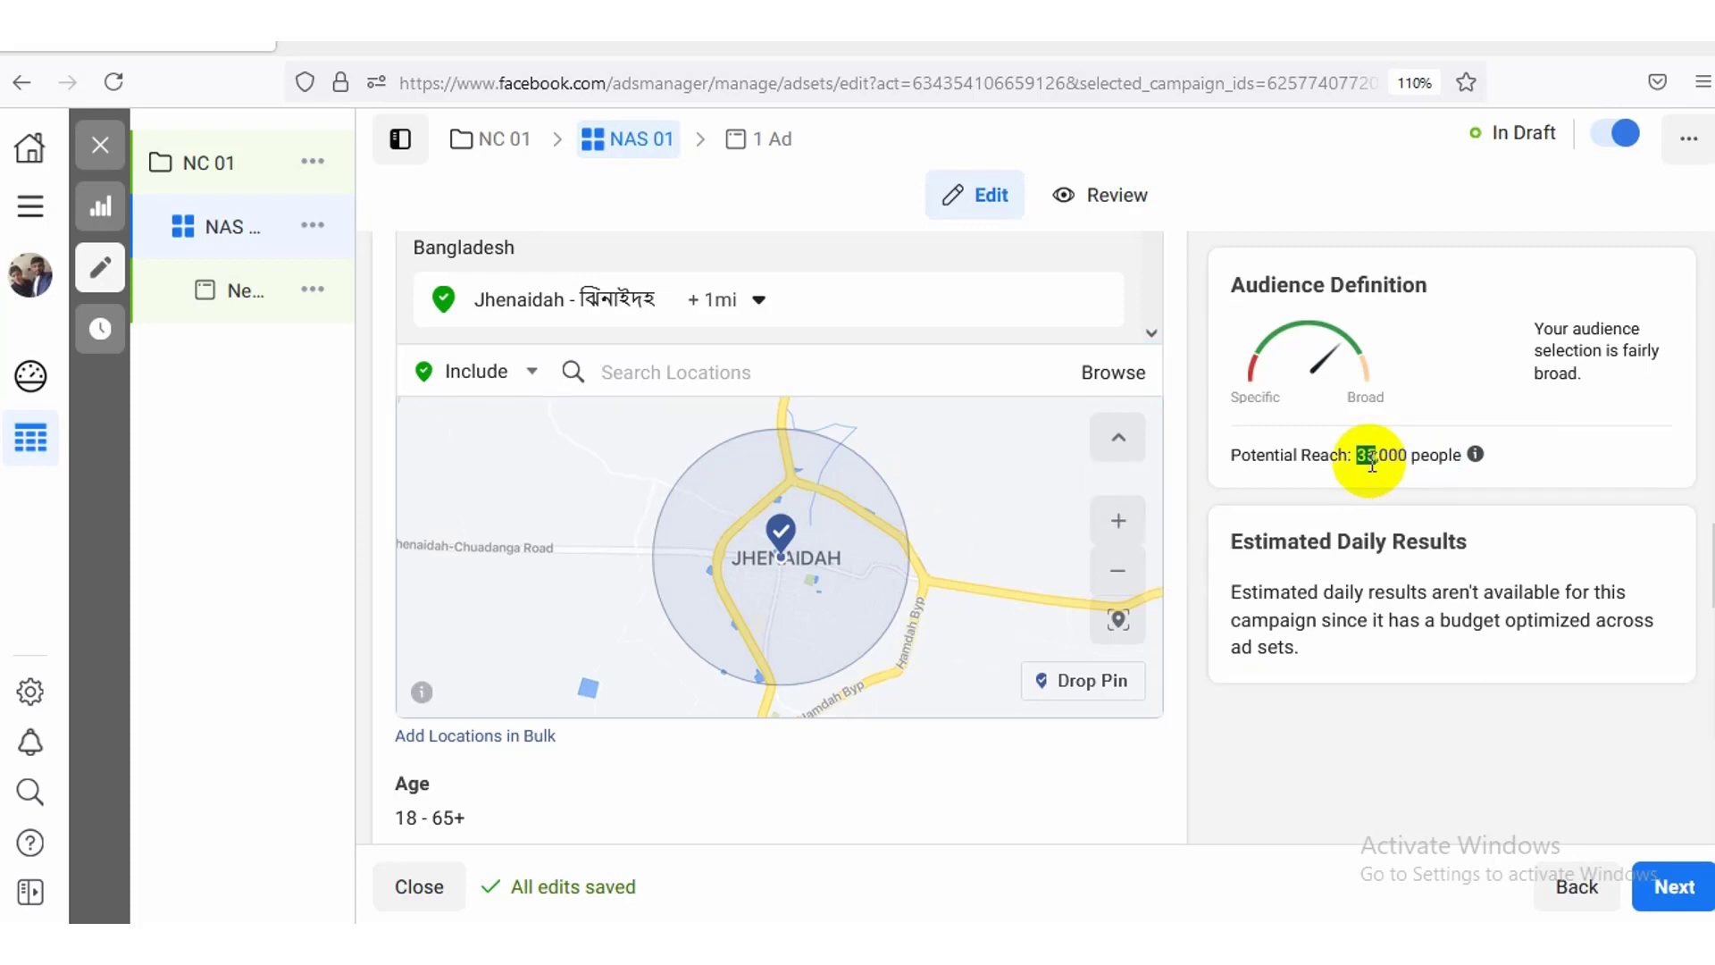
click(1373, 461)
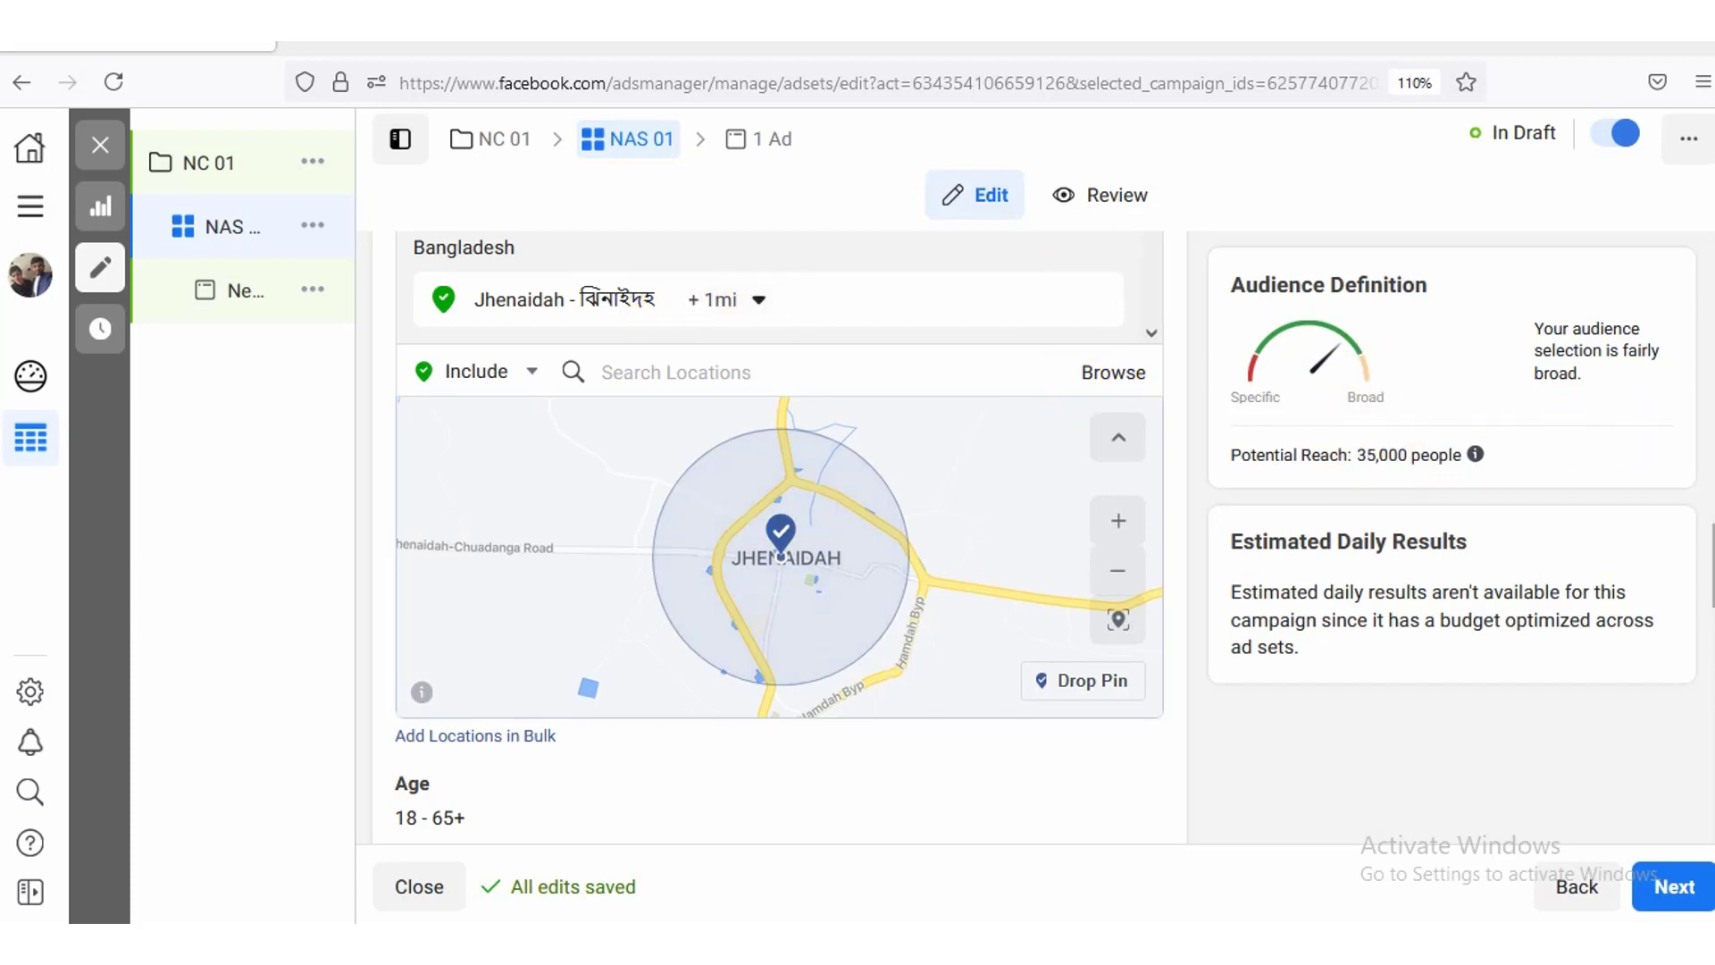
Step: Review the ad set's audience settings for location, age, gender and detailed targeting
scroll(777, 527, down, 2)
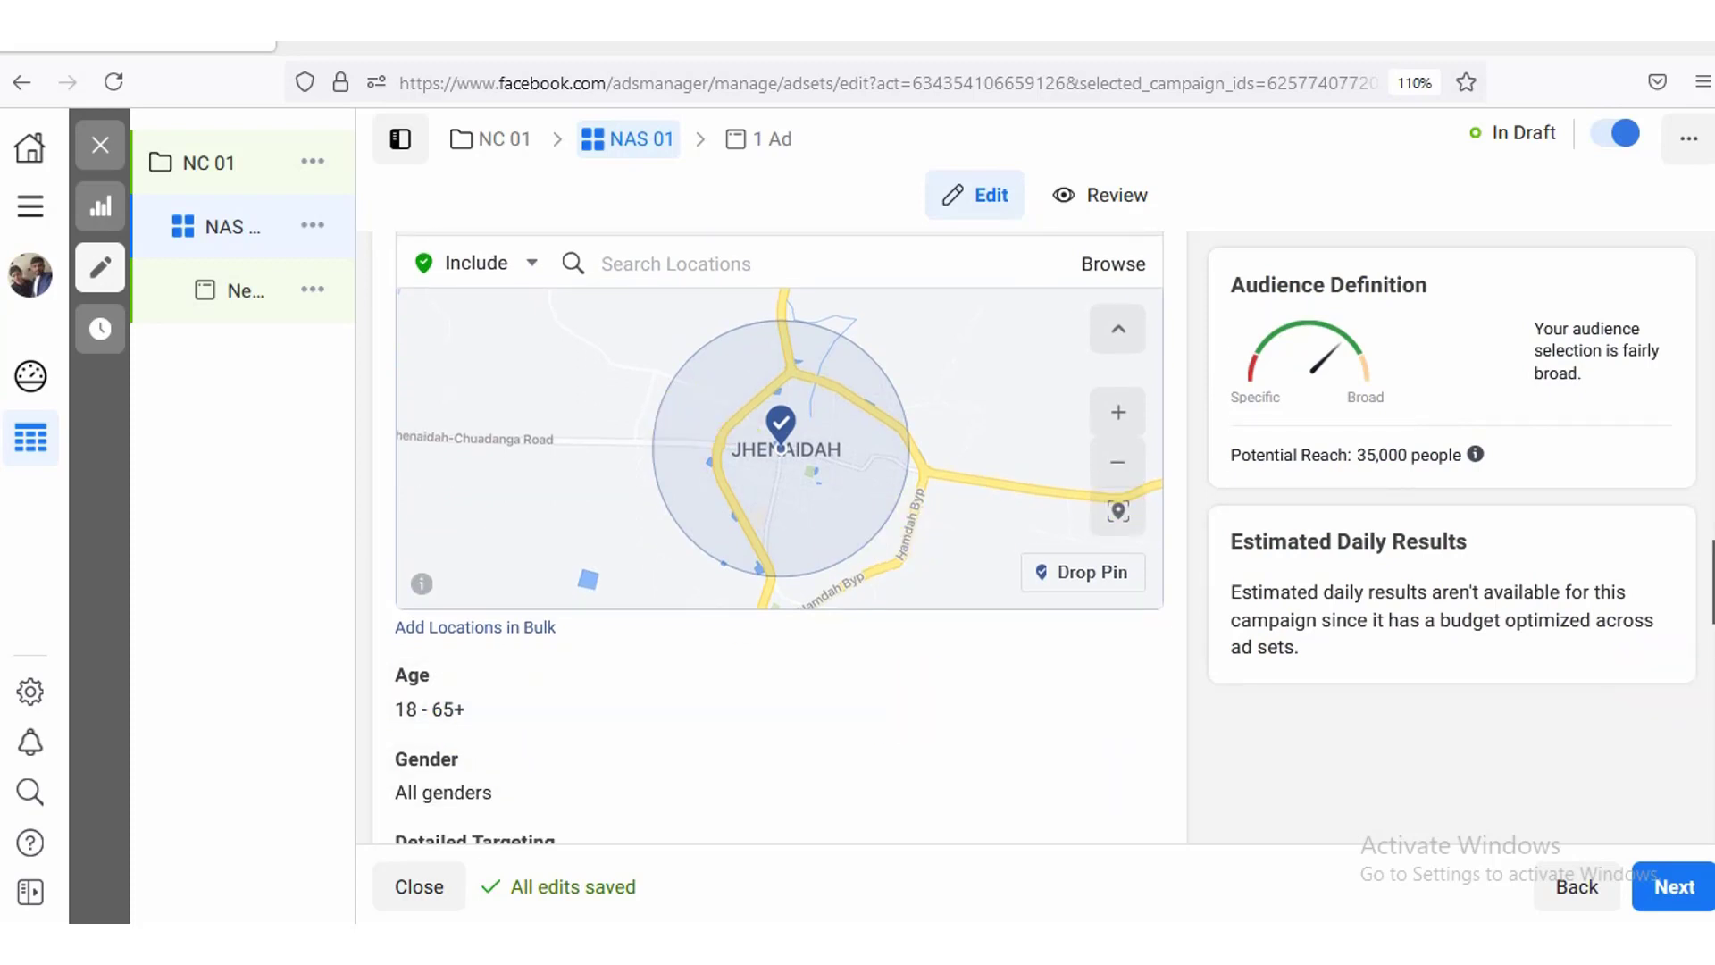
scroll(777, 536, down, 2)
scroll(777, 537, up, 3)
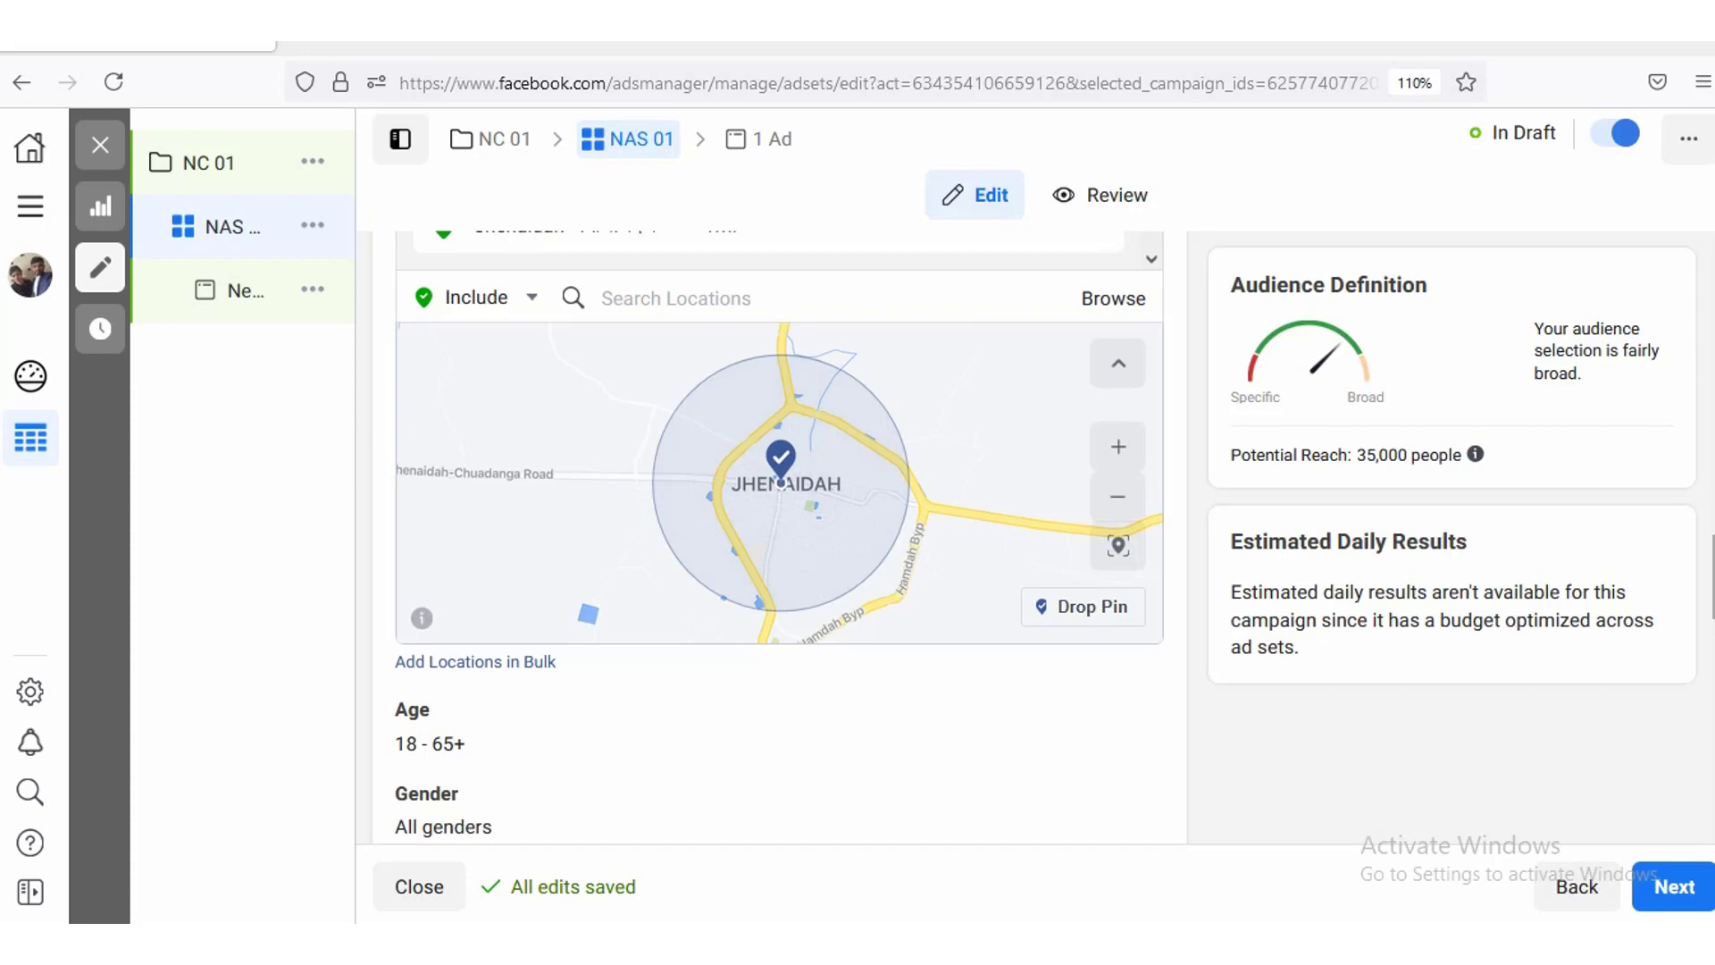
scroll(779, 536, down, 2)
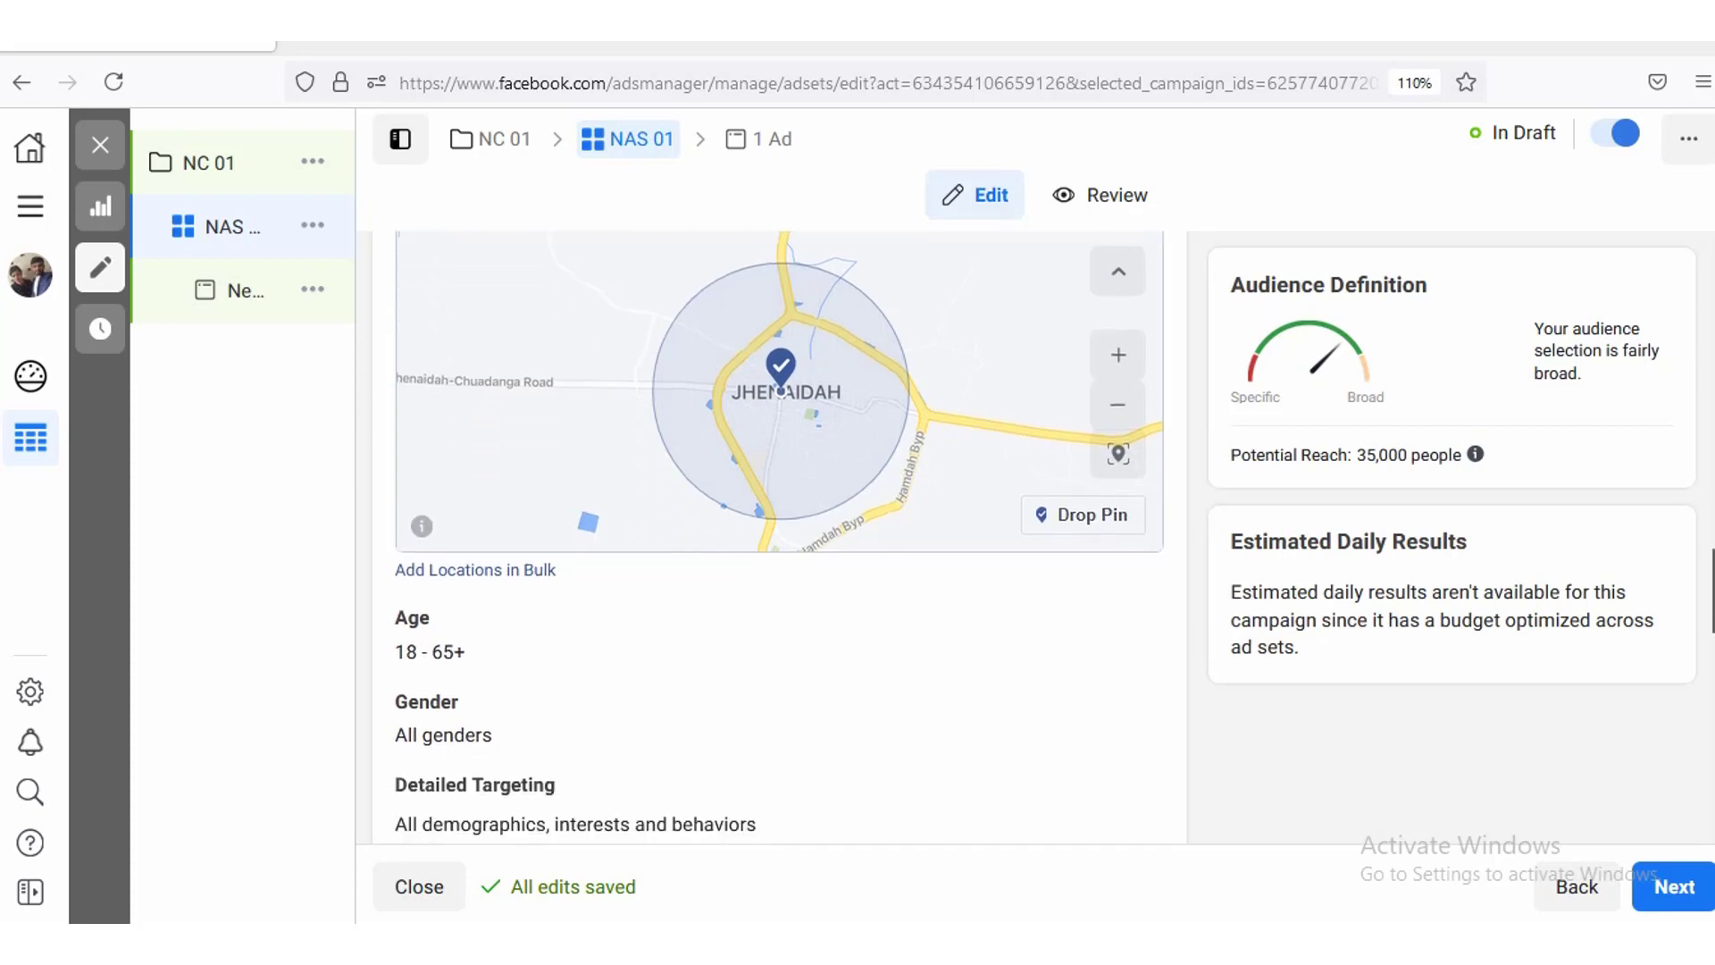
scroll(779, 536, up, 3)
scroll(779, 536, down, 1)
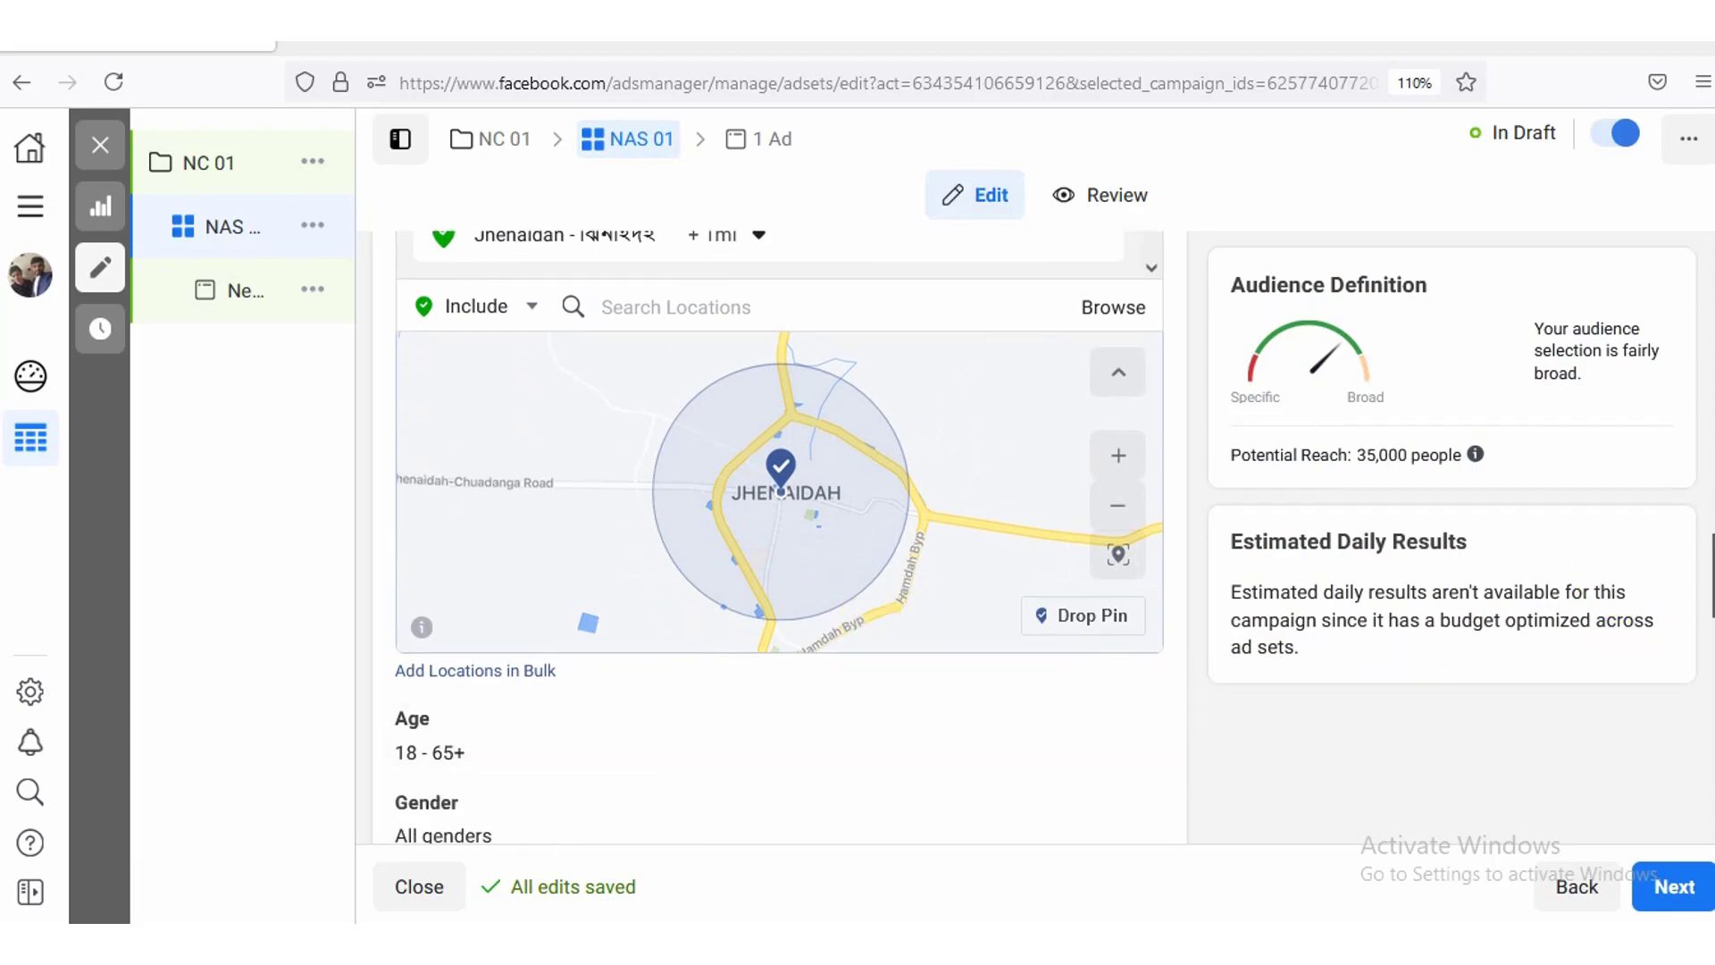
scroll(779, 536, down, 1)
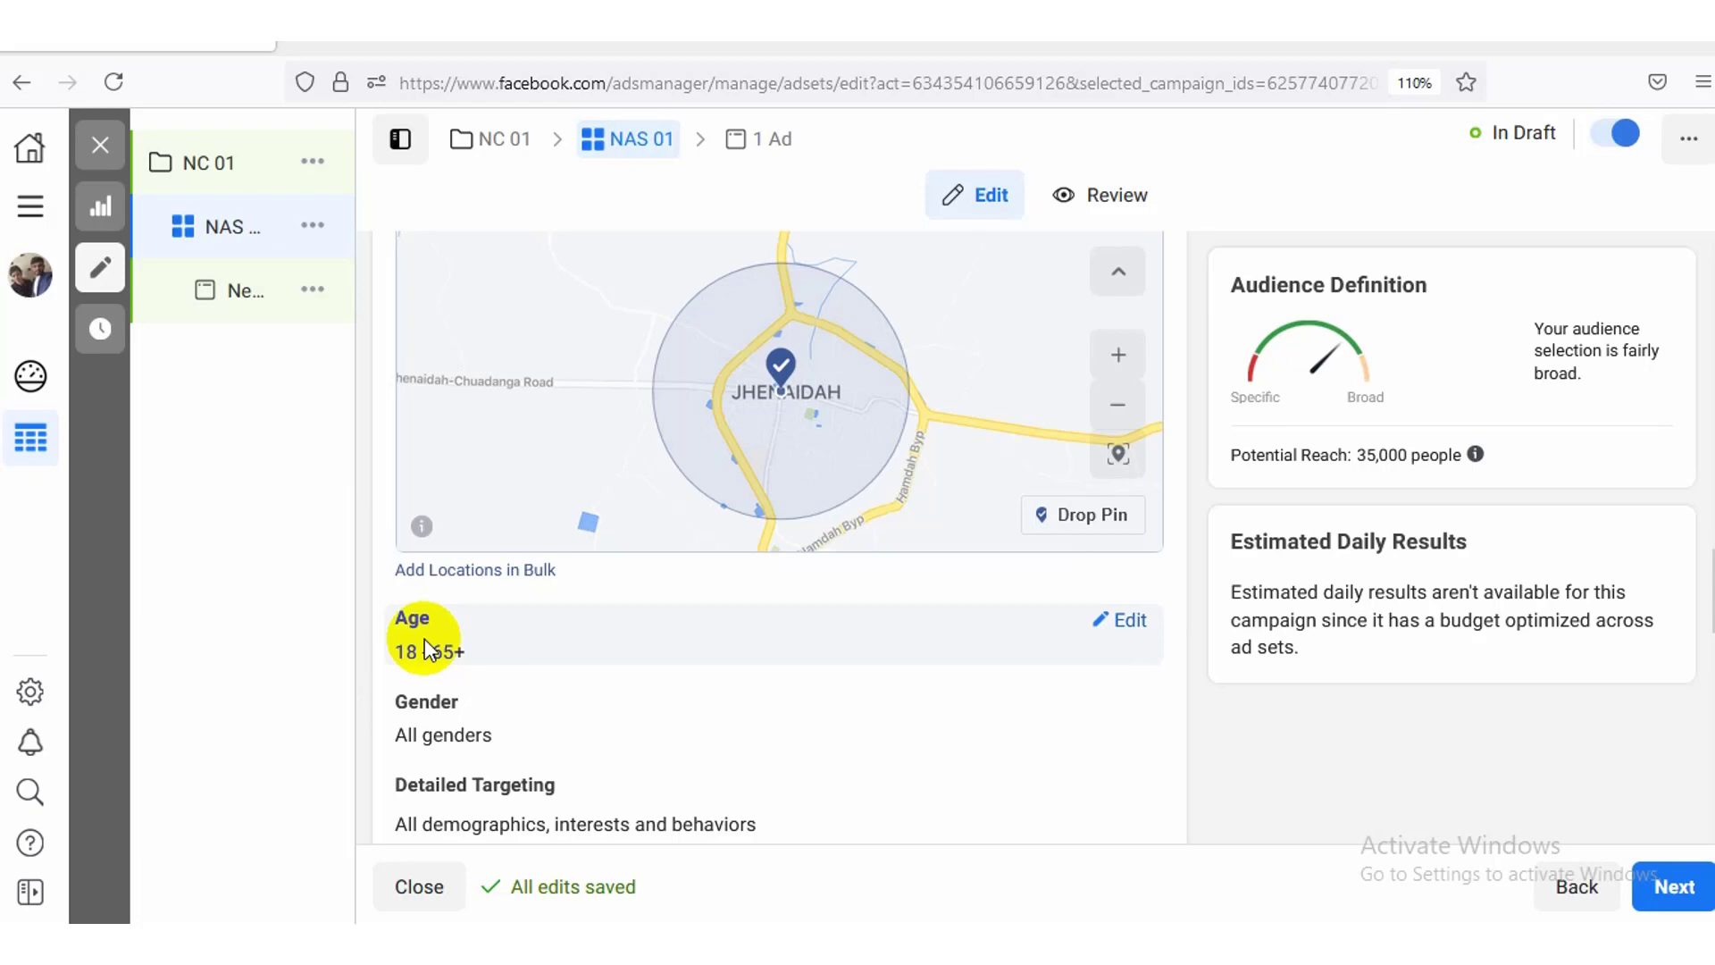
Step: Set the maximum audience age to 63 and lower it further to 56
click(1128, 621)
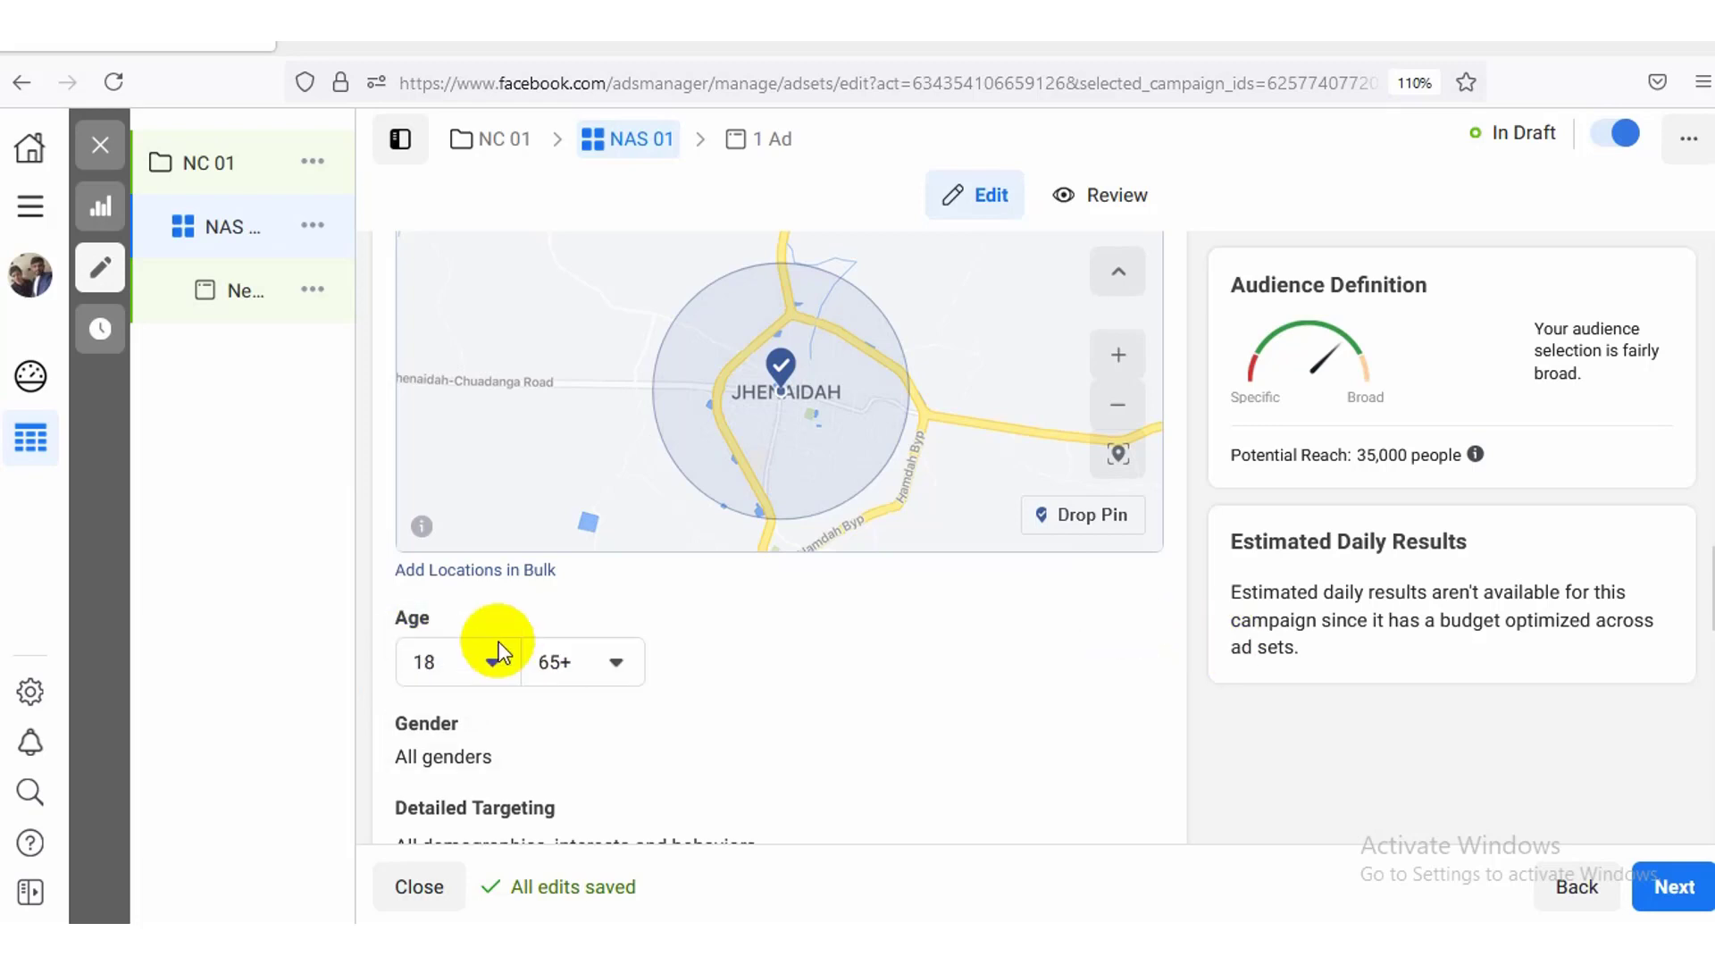
click(616, 663)
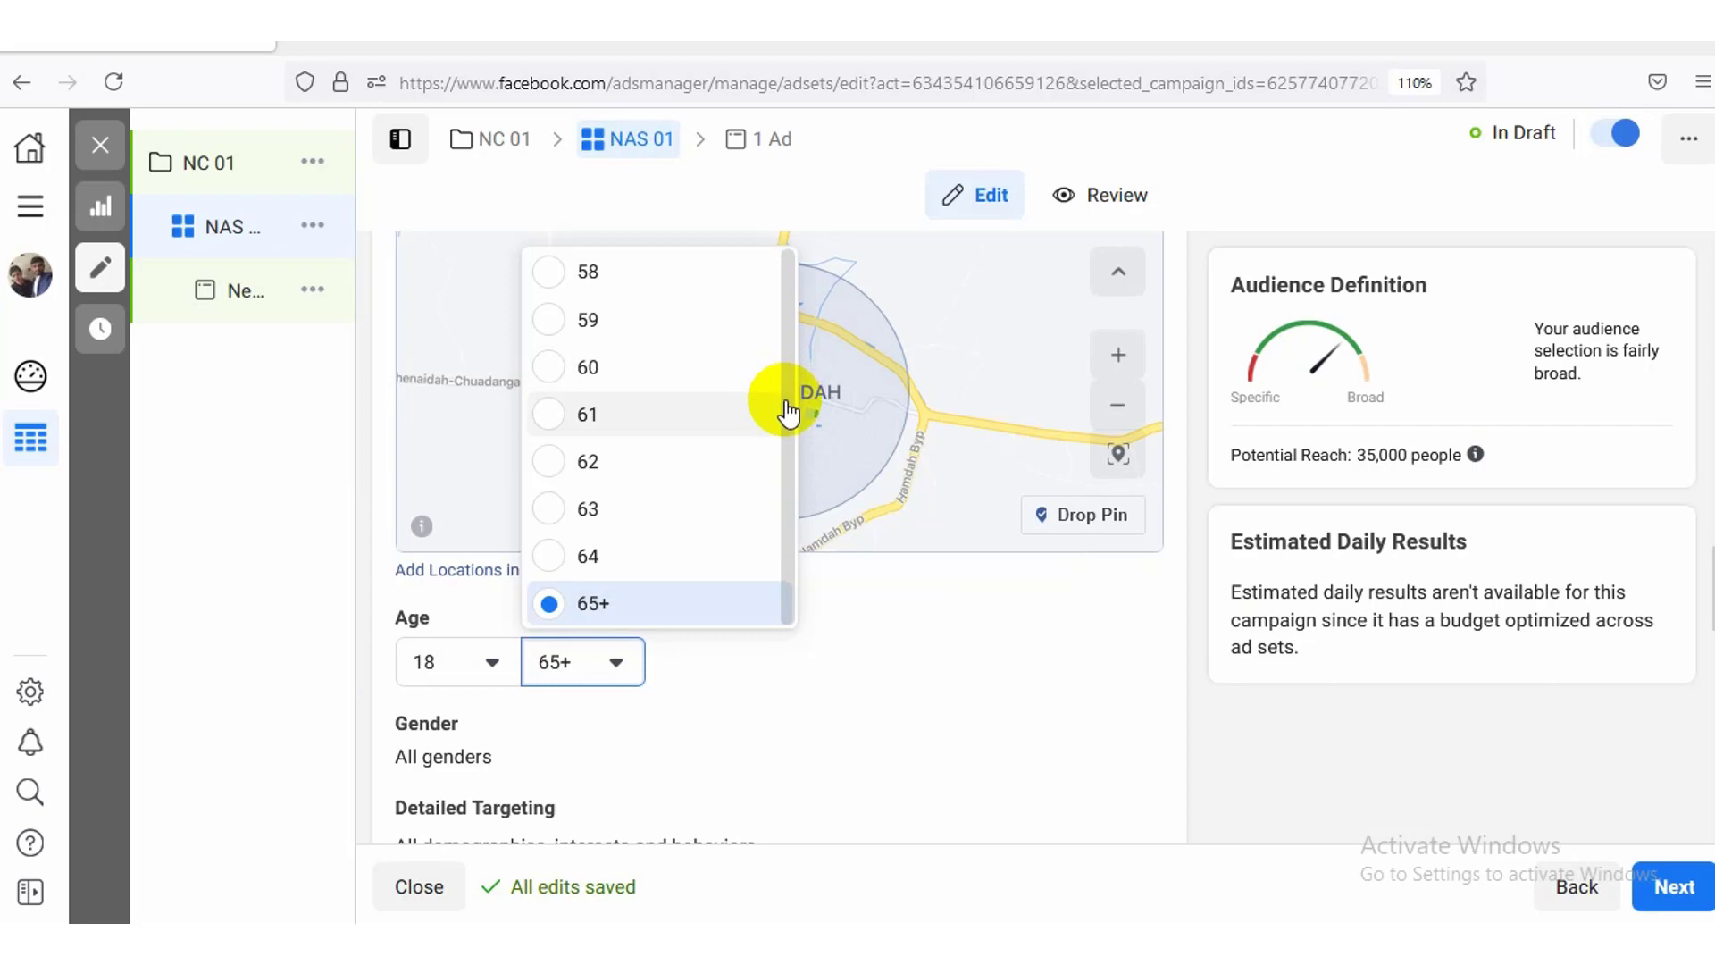
double_click(790, 341)
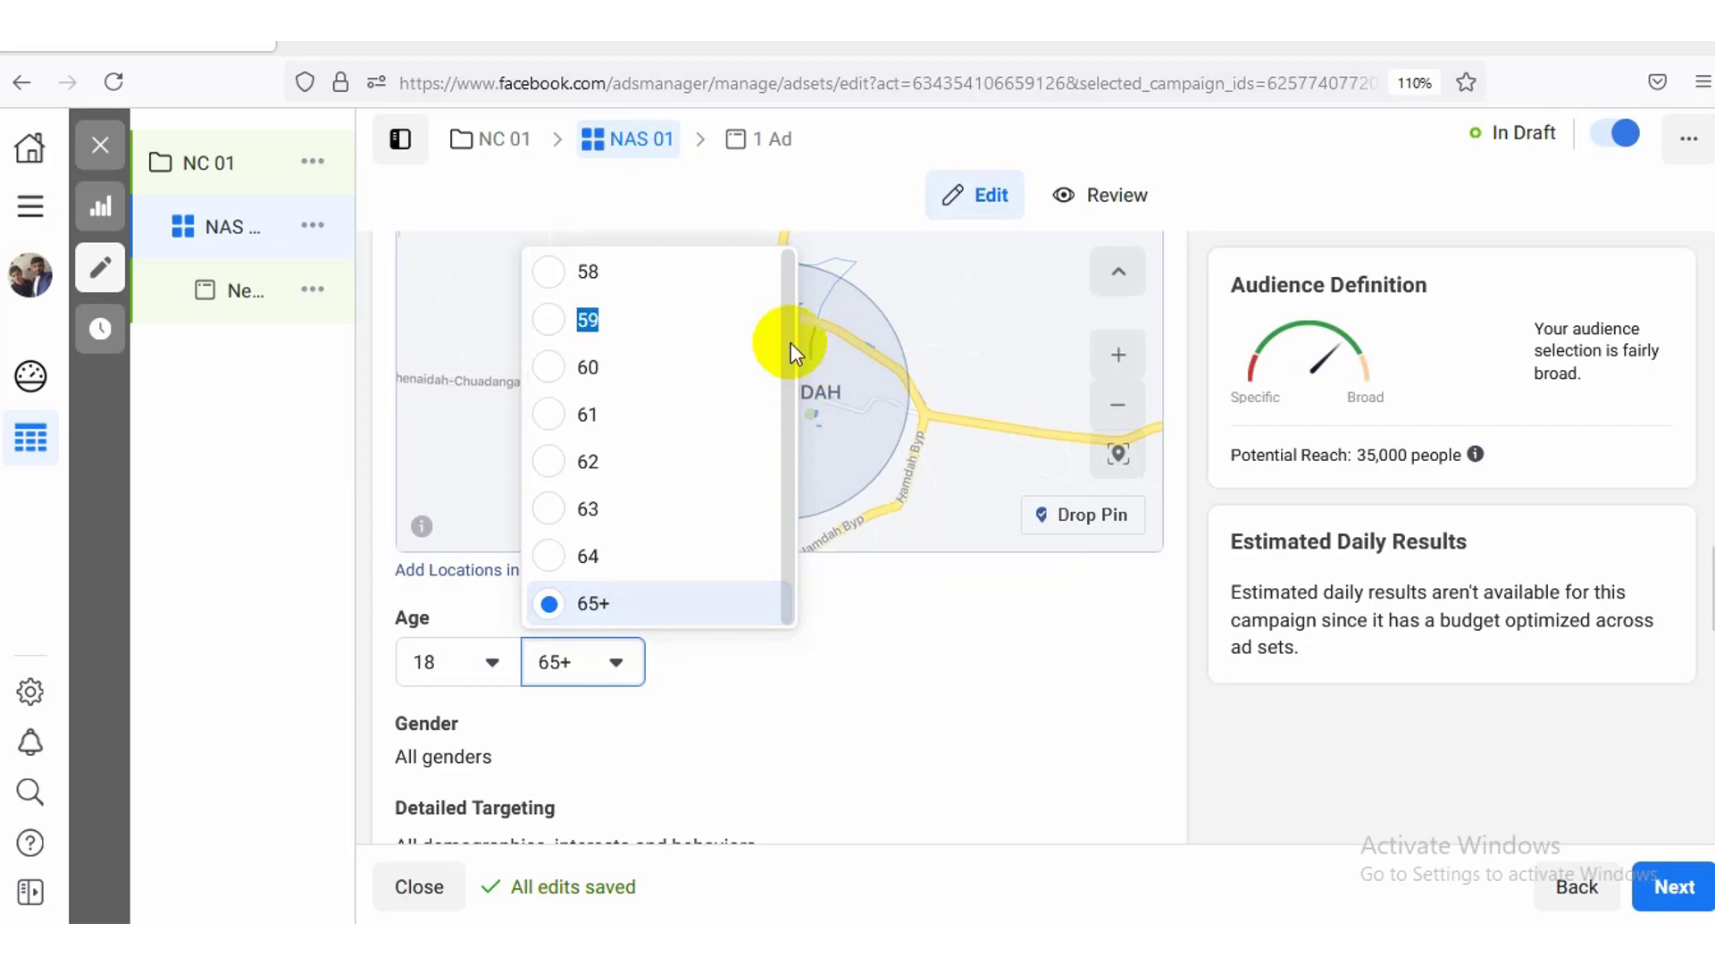
click(790, 511)
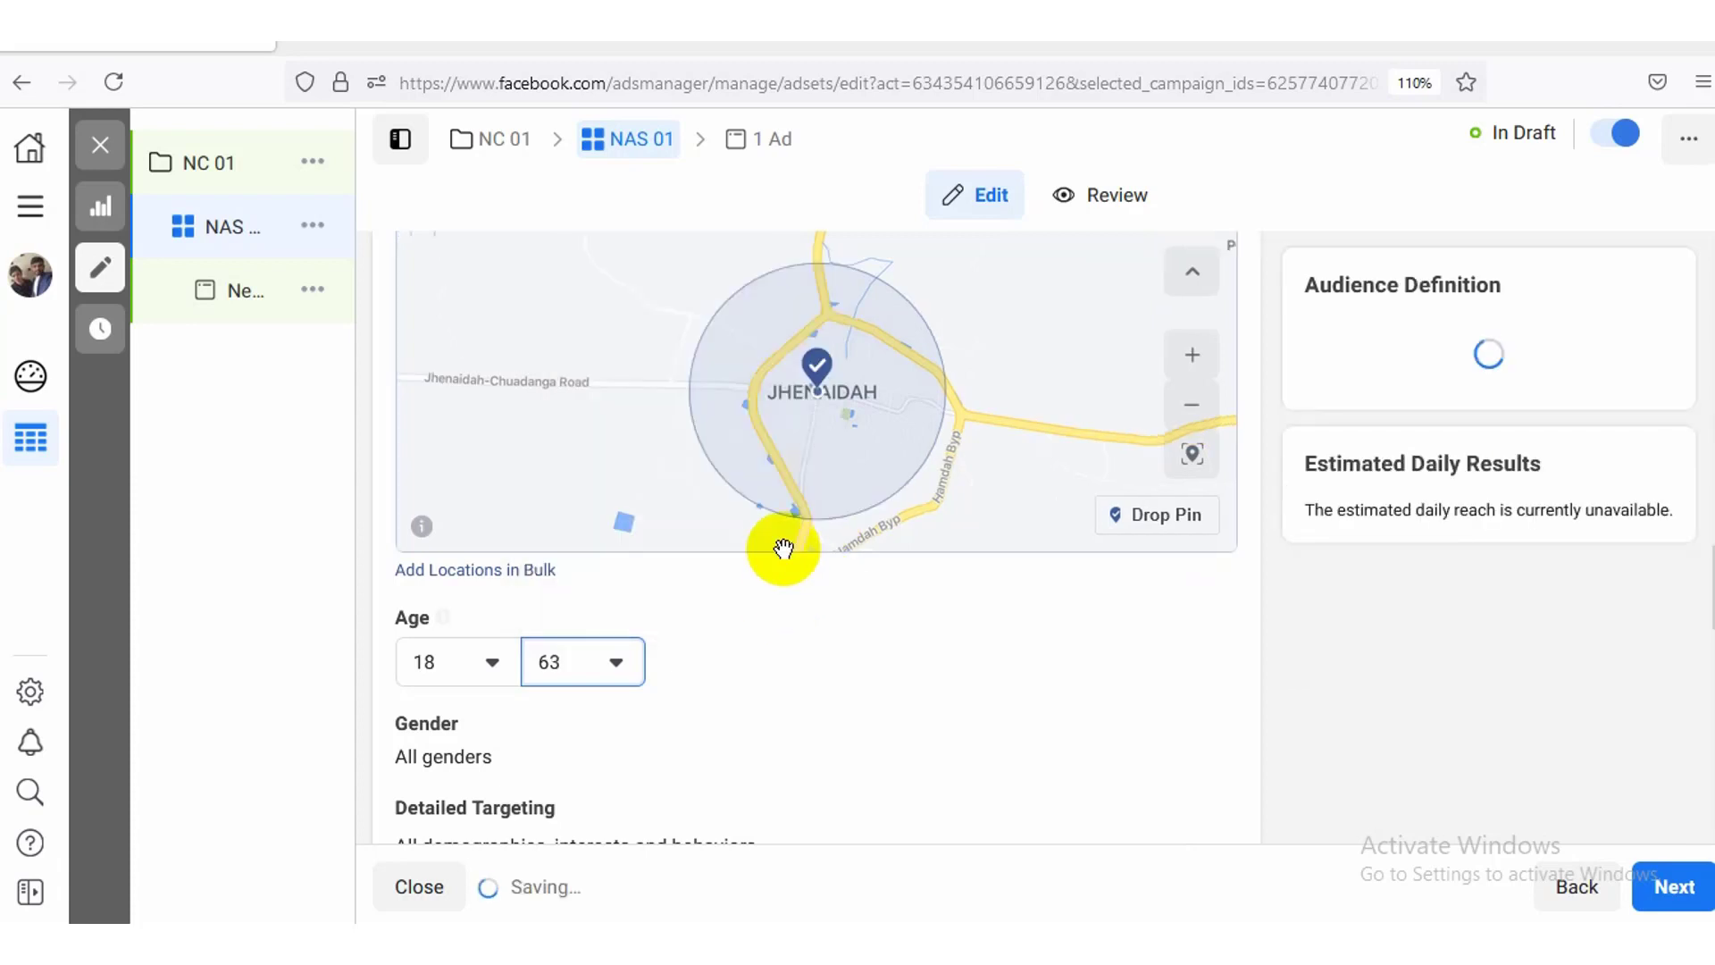
click(615, 661)
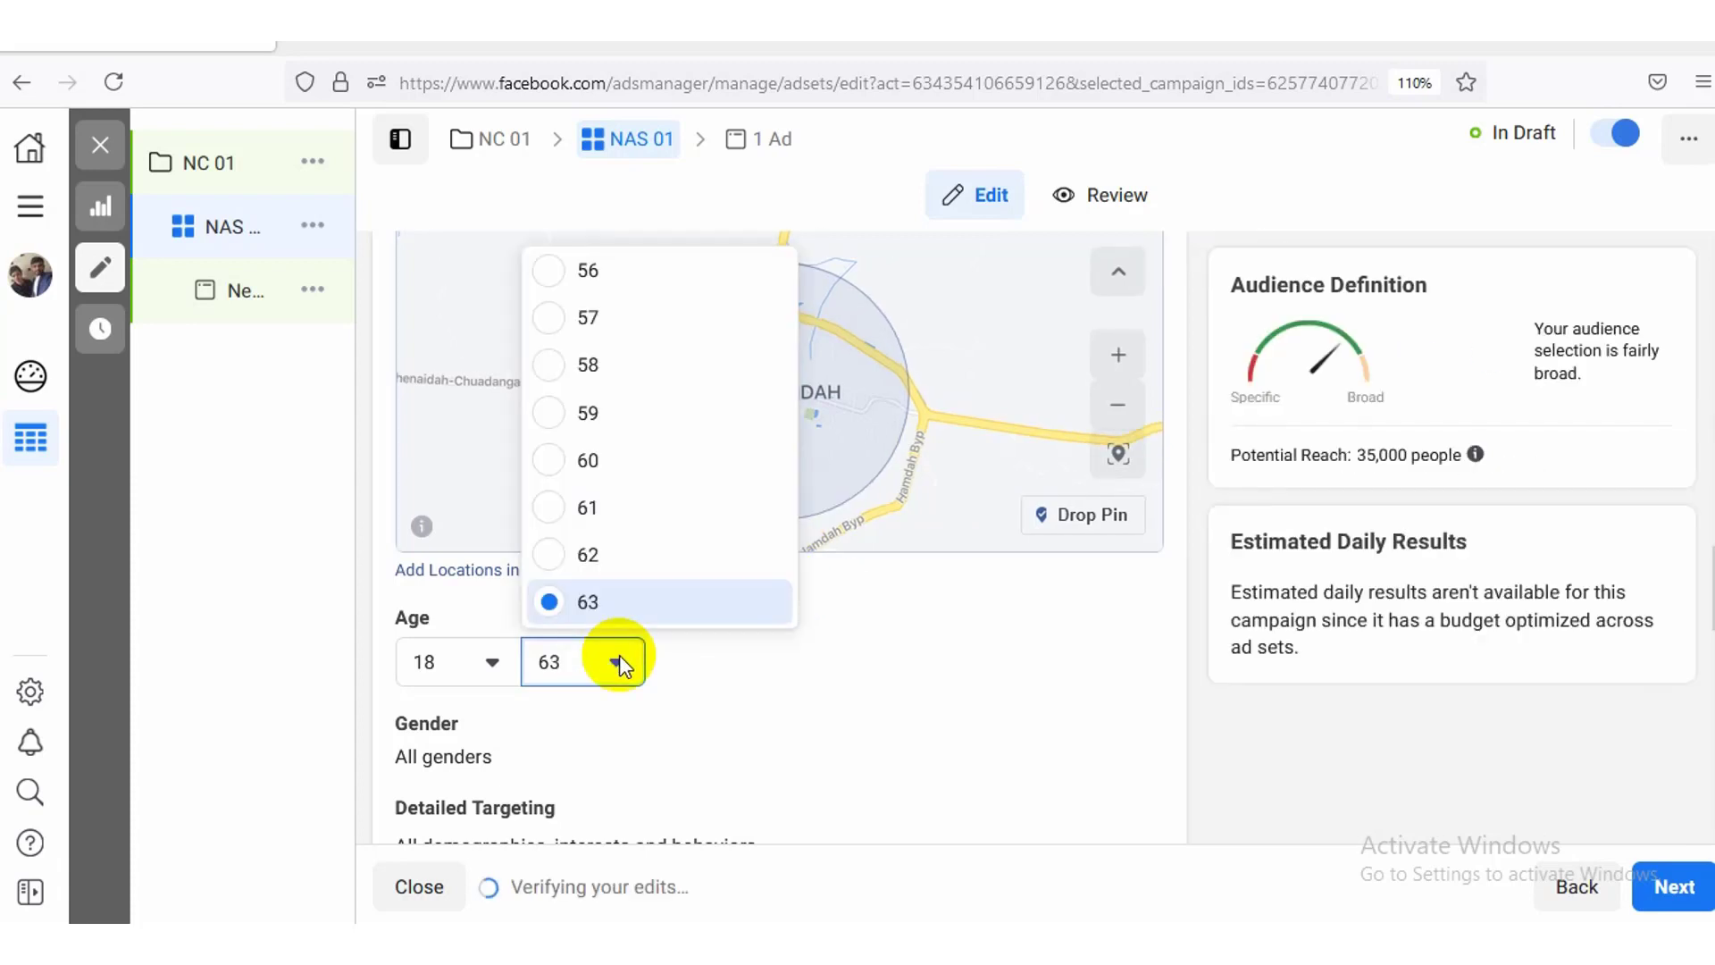
double_click(789, 588)
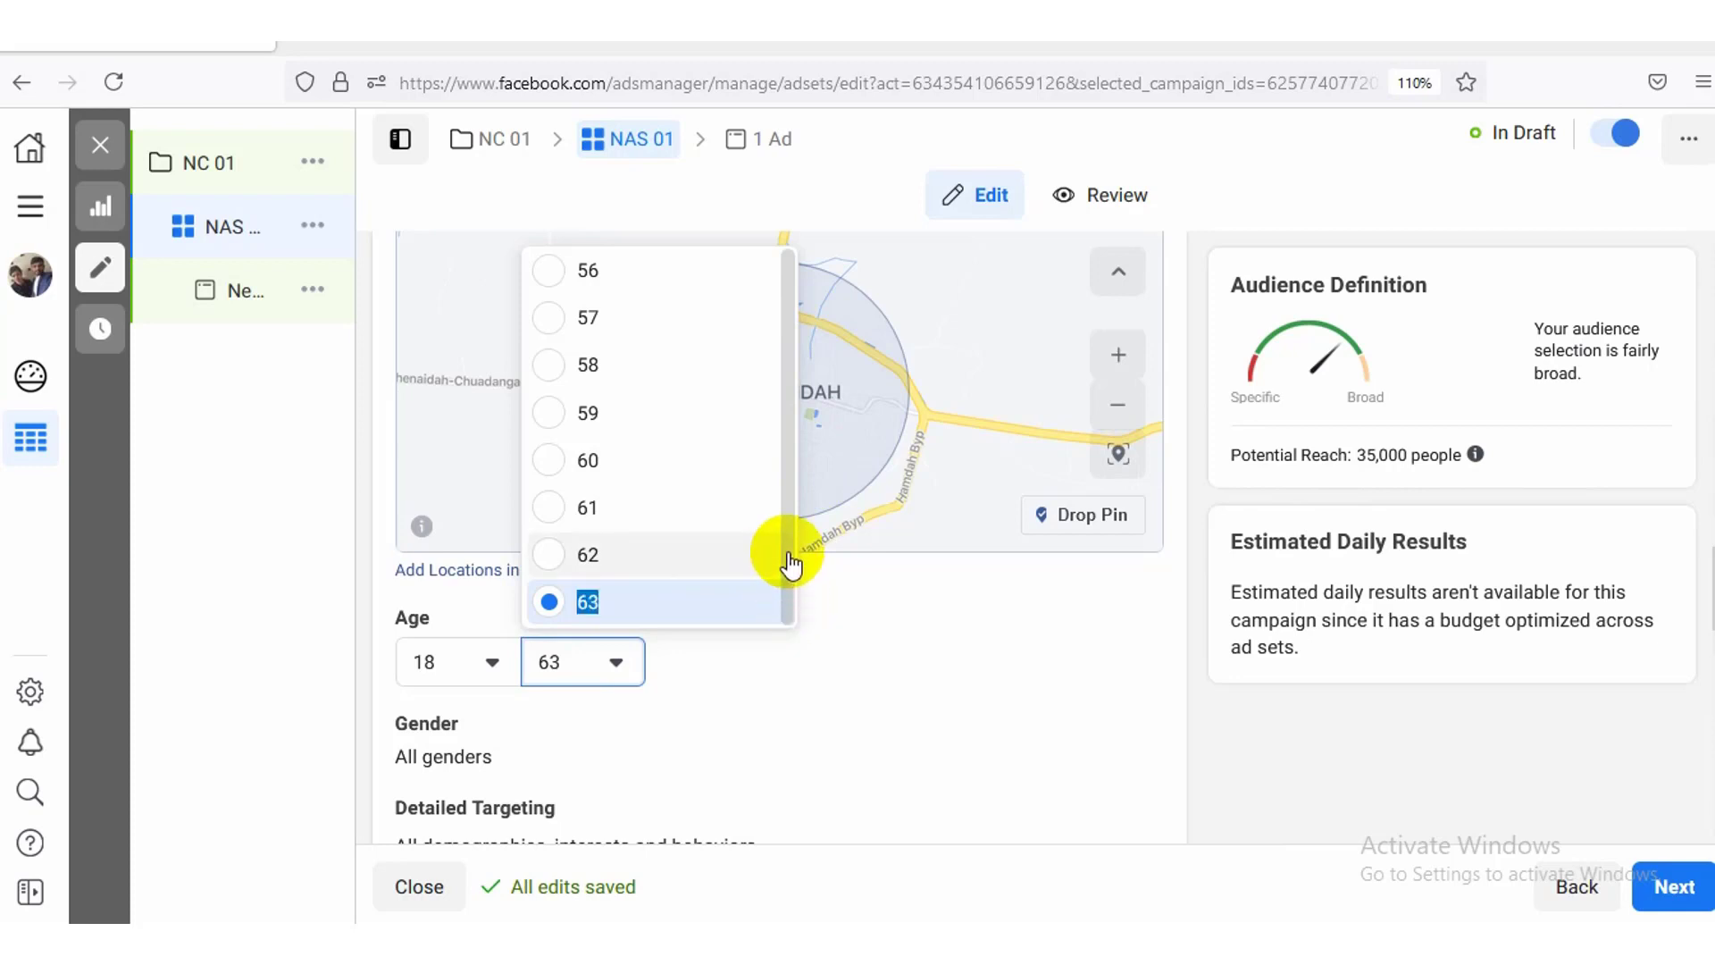
click(568, 291)
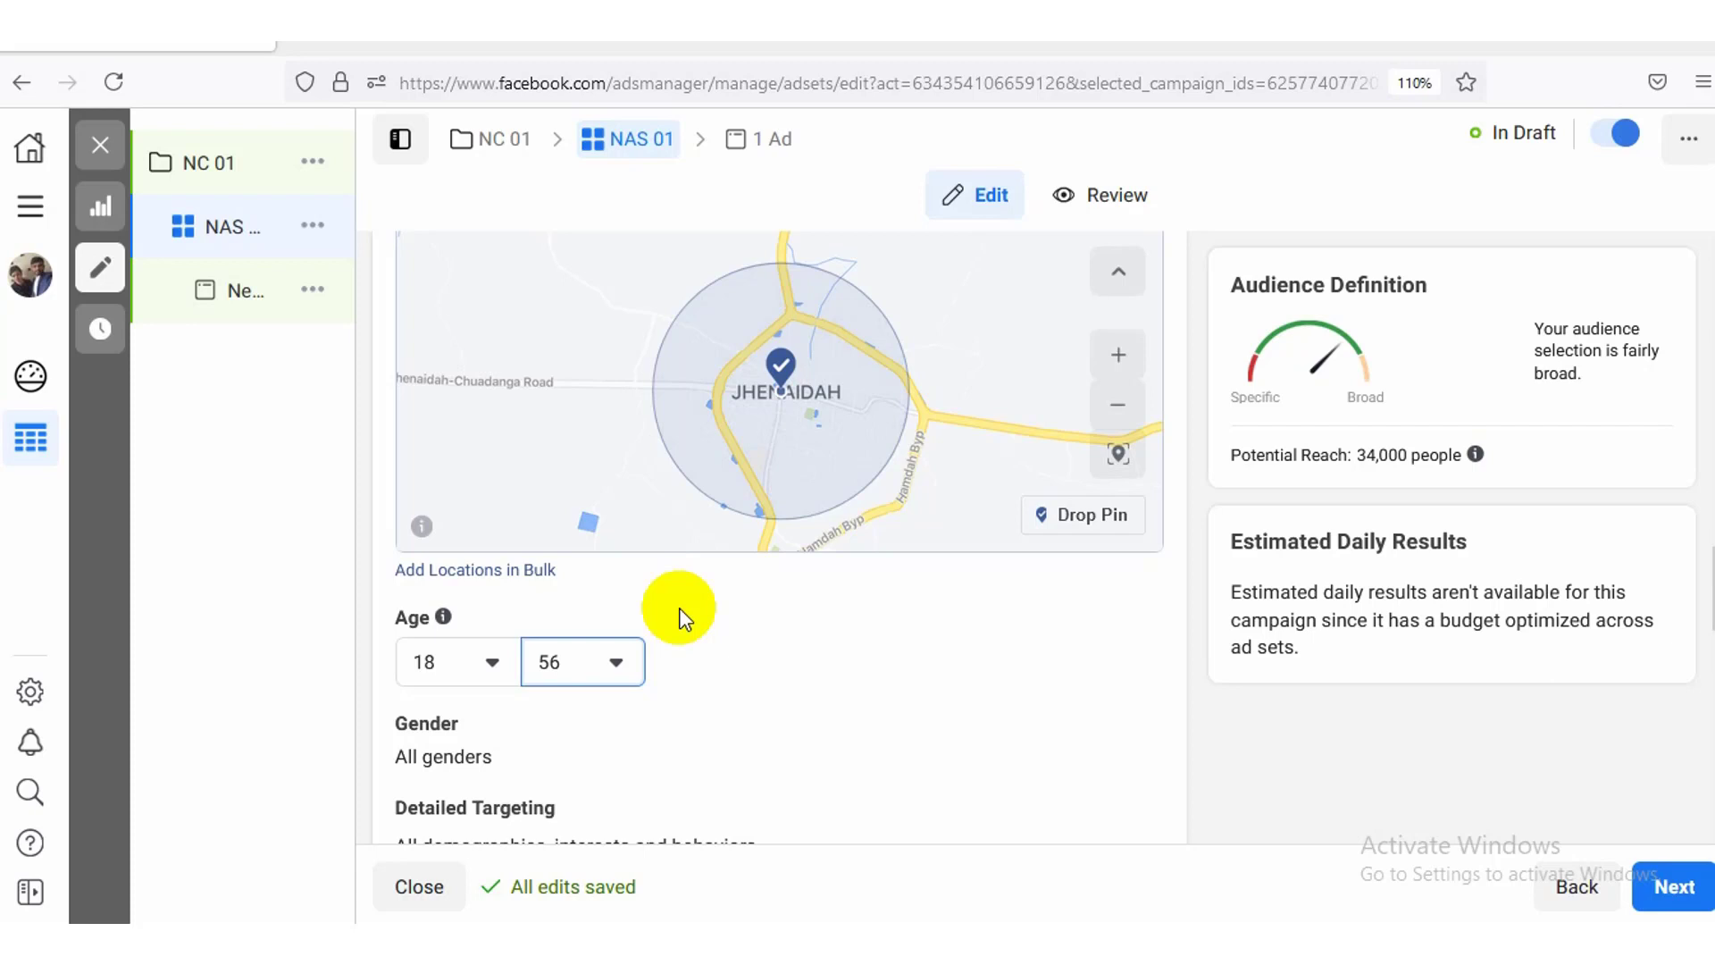
Step: Set the maximum audience age to 50 and check the potential reach
click(616, 666)
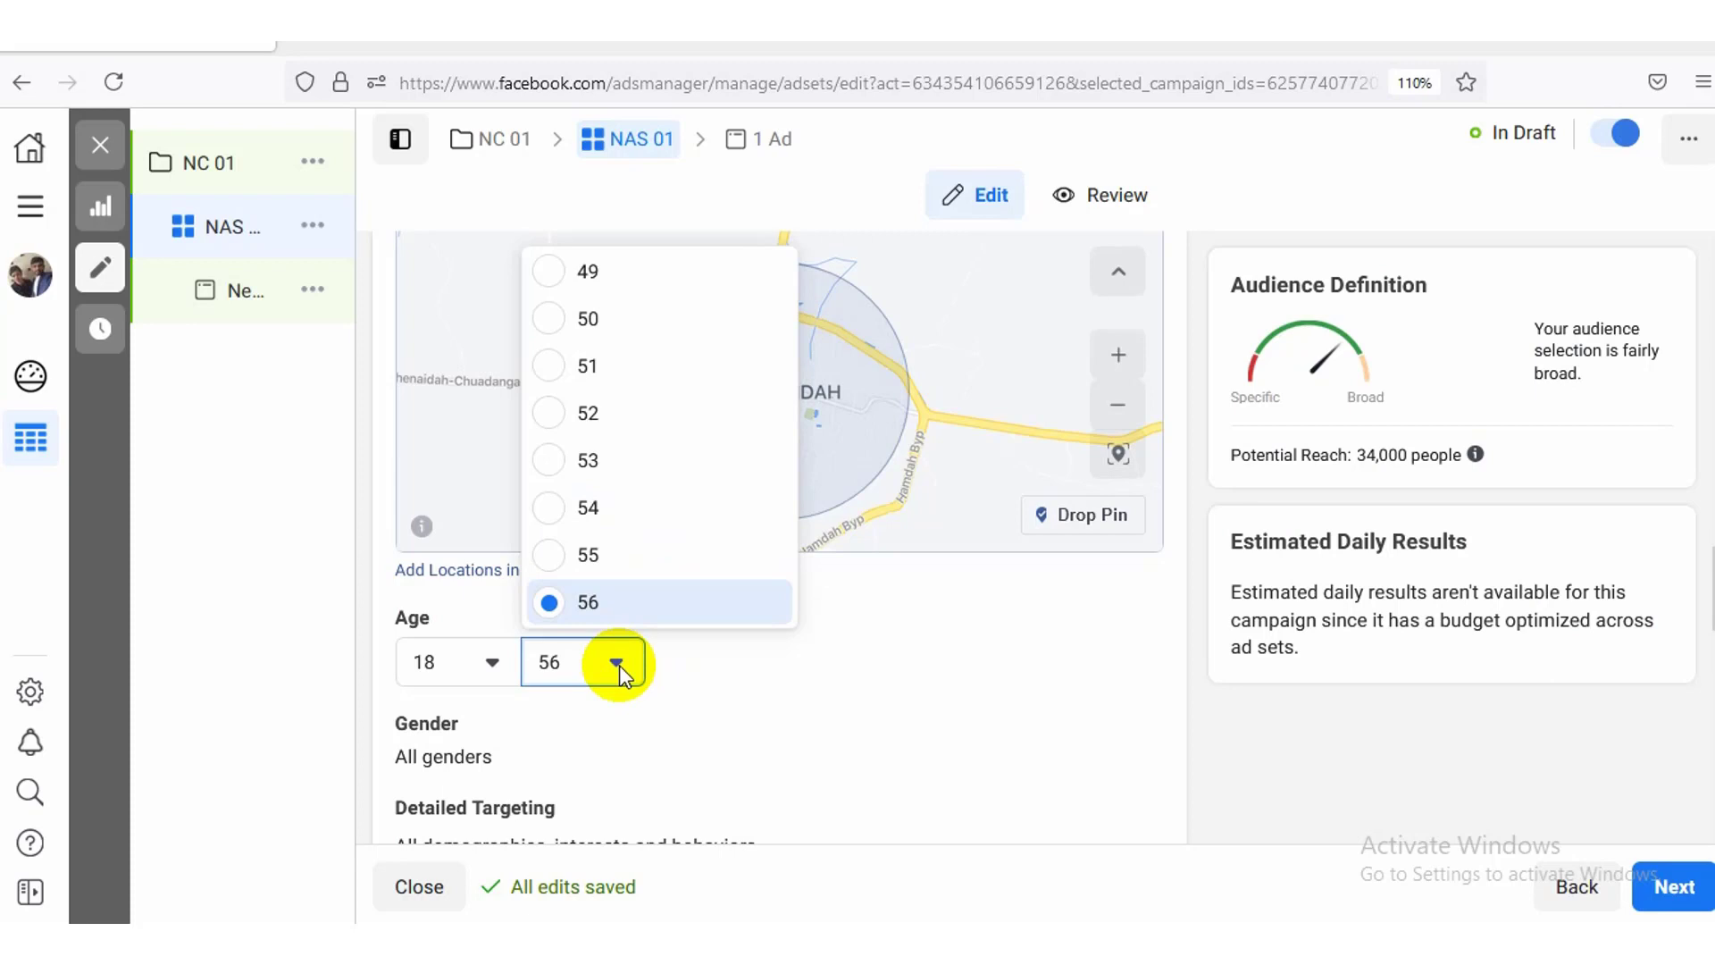
click(630, 337)
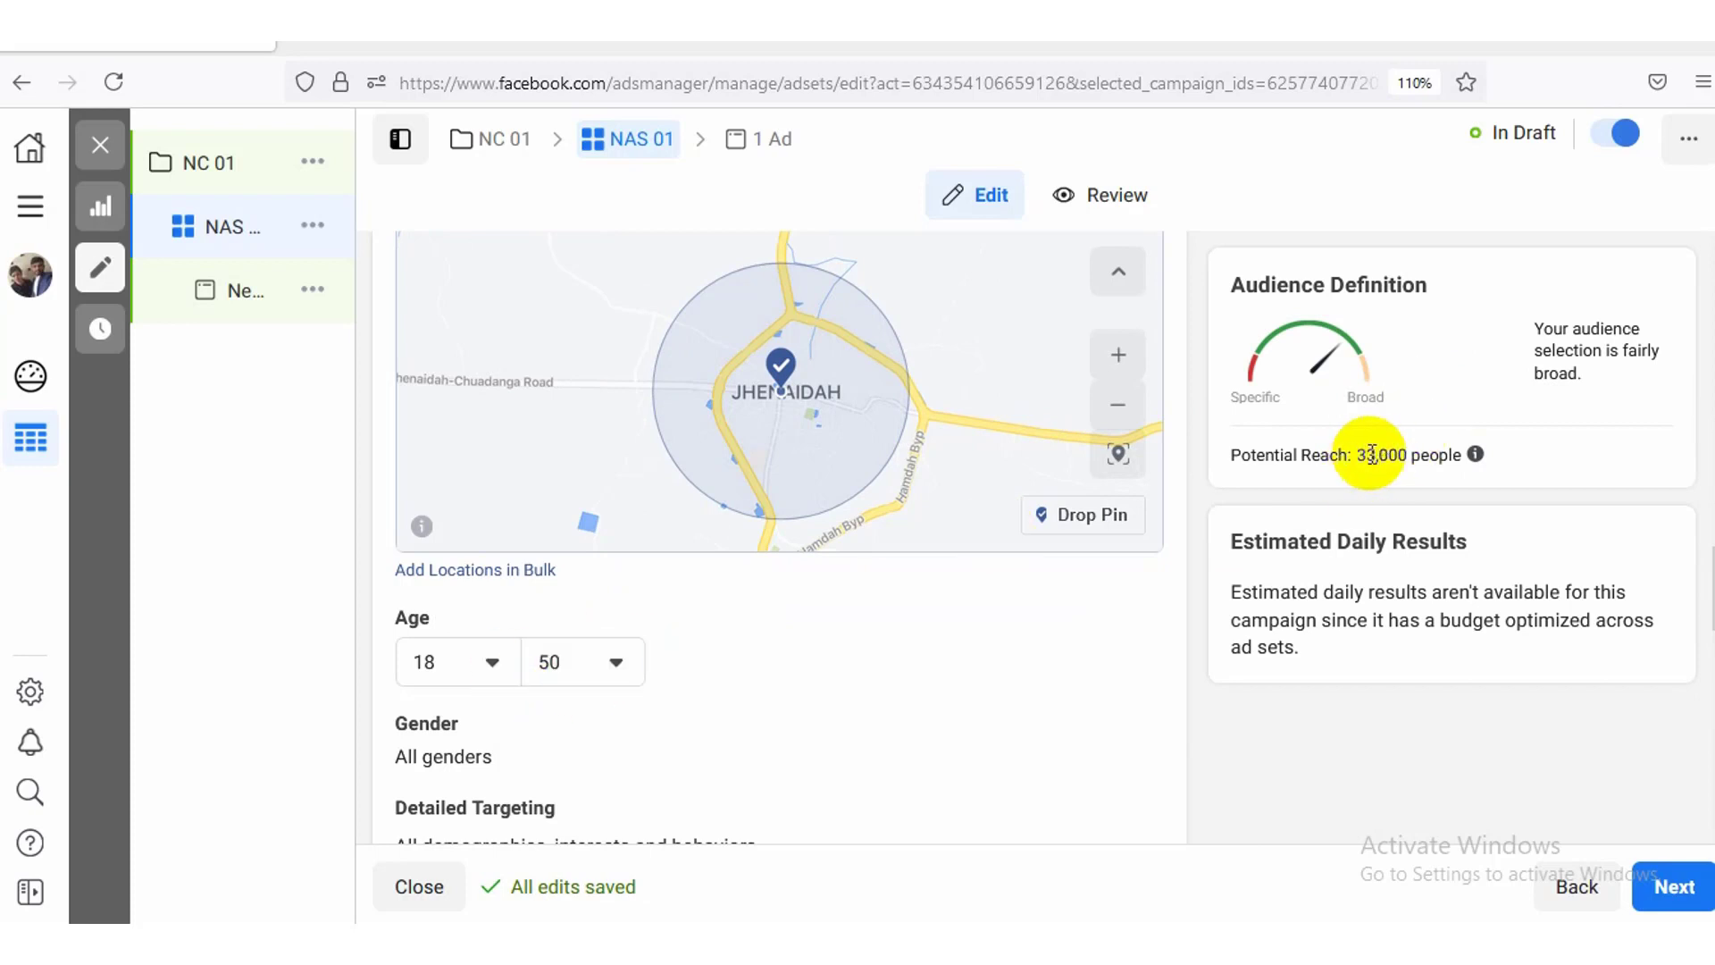
drag(1359, 455, 1406, 453)
click(1405, 453)
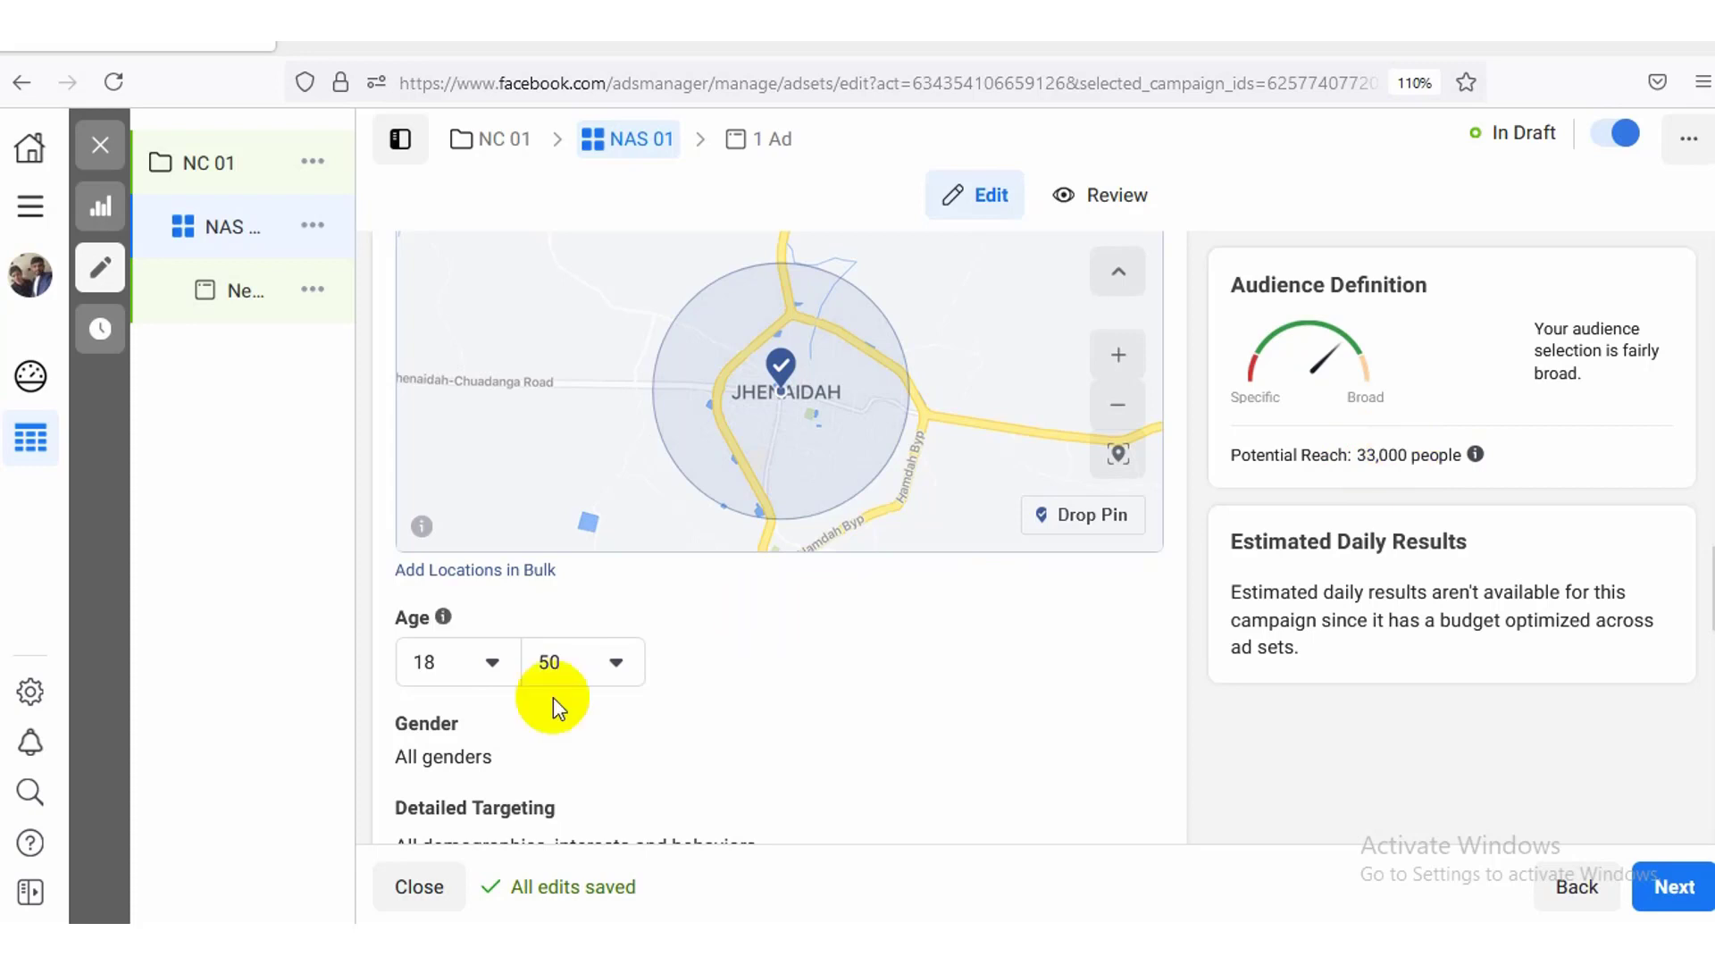
Step: Reduce the maximum audience age to 43, check the potential reach, and reduce the age again to 40
click(625, 663)
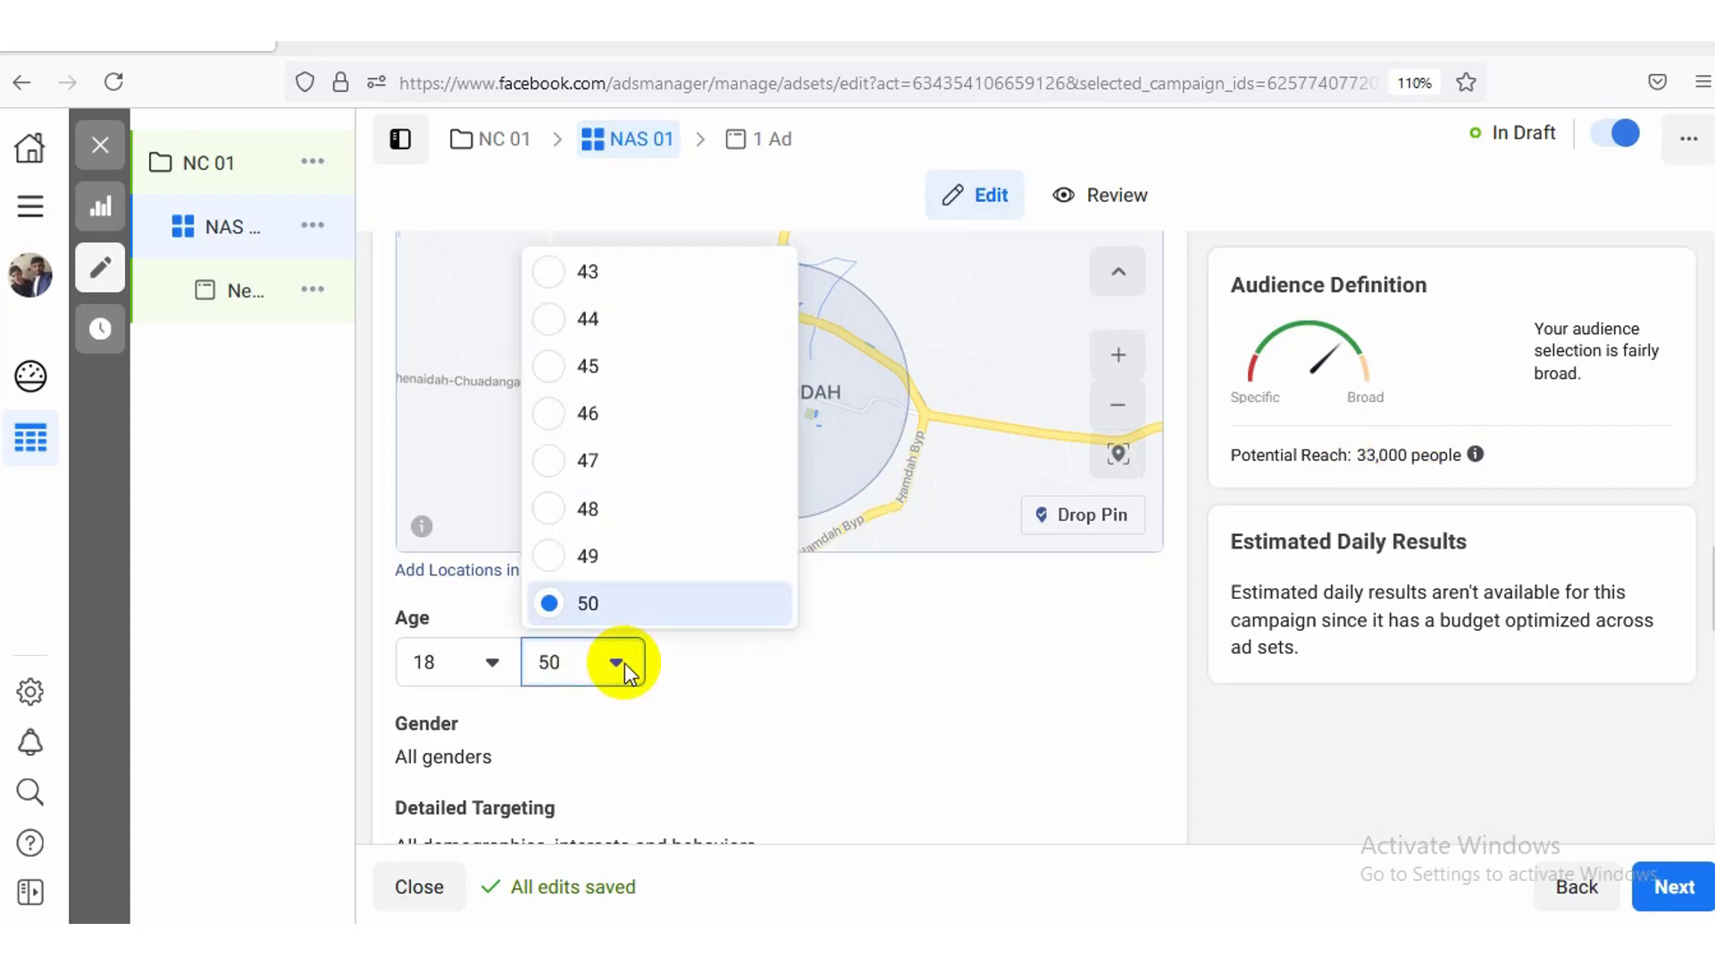
click(561, 277)
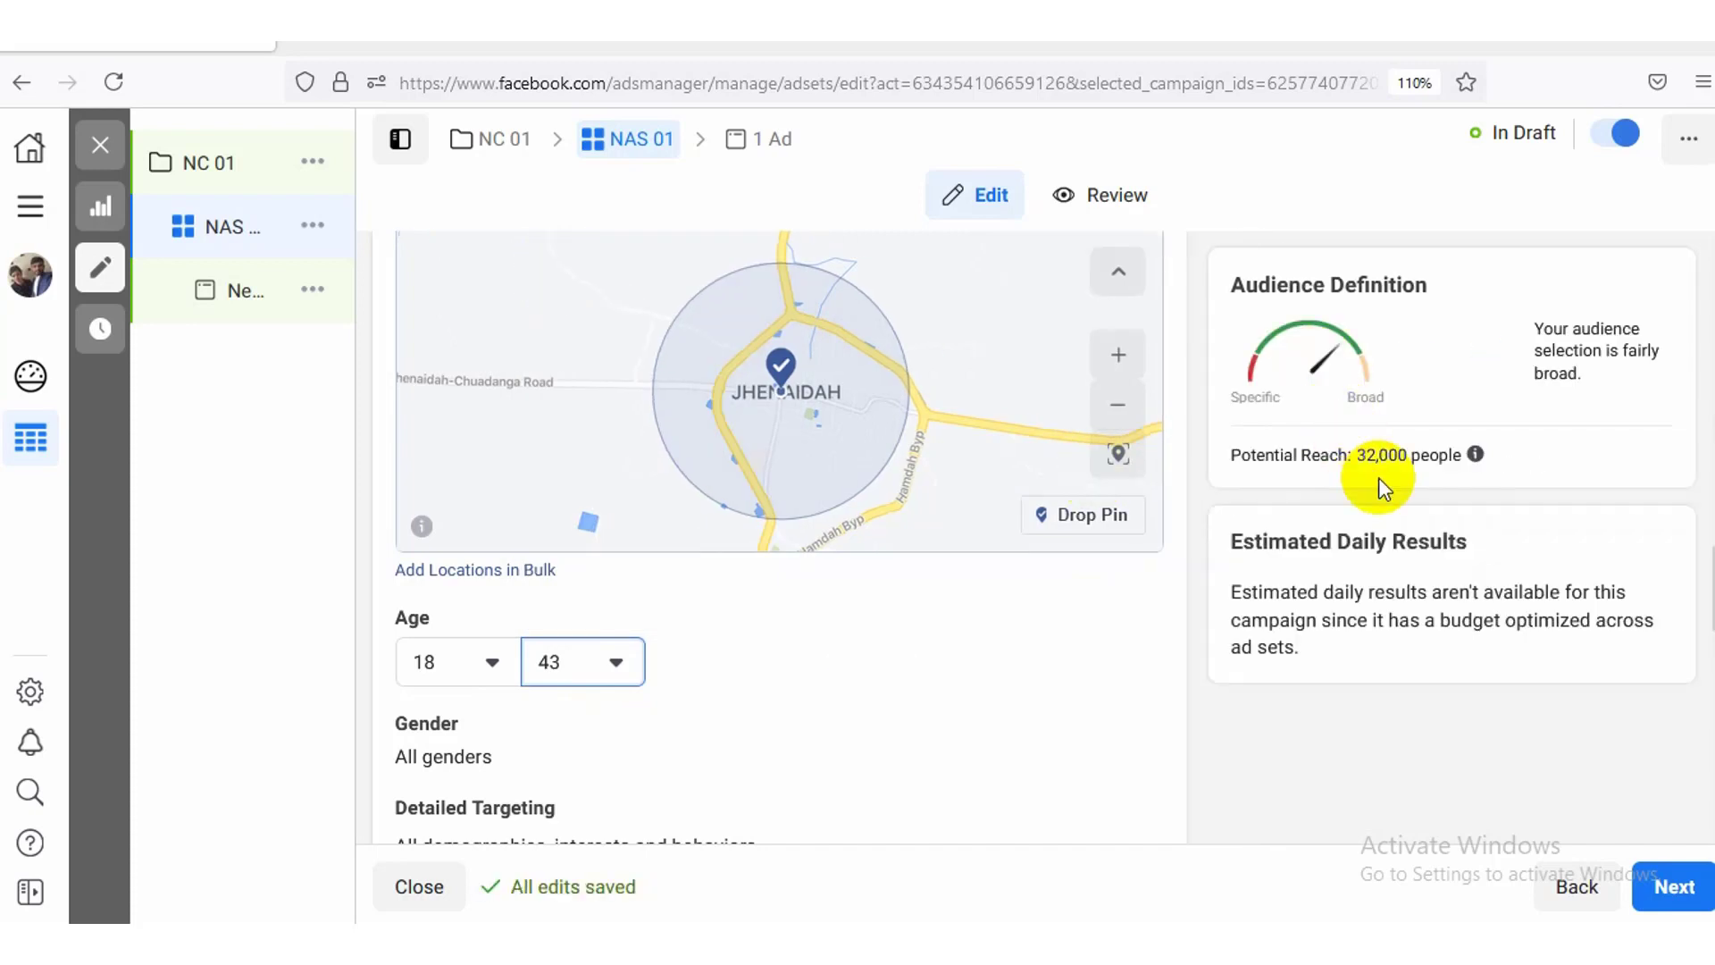
drag(1359, 460, 1362, 463)
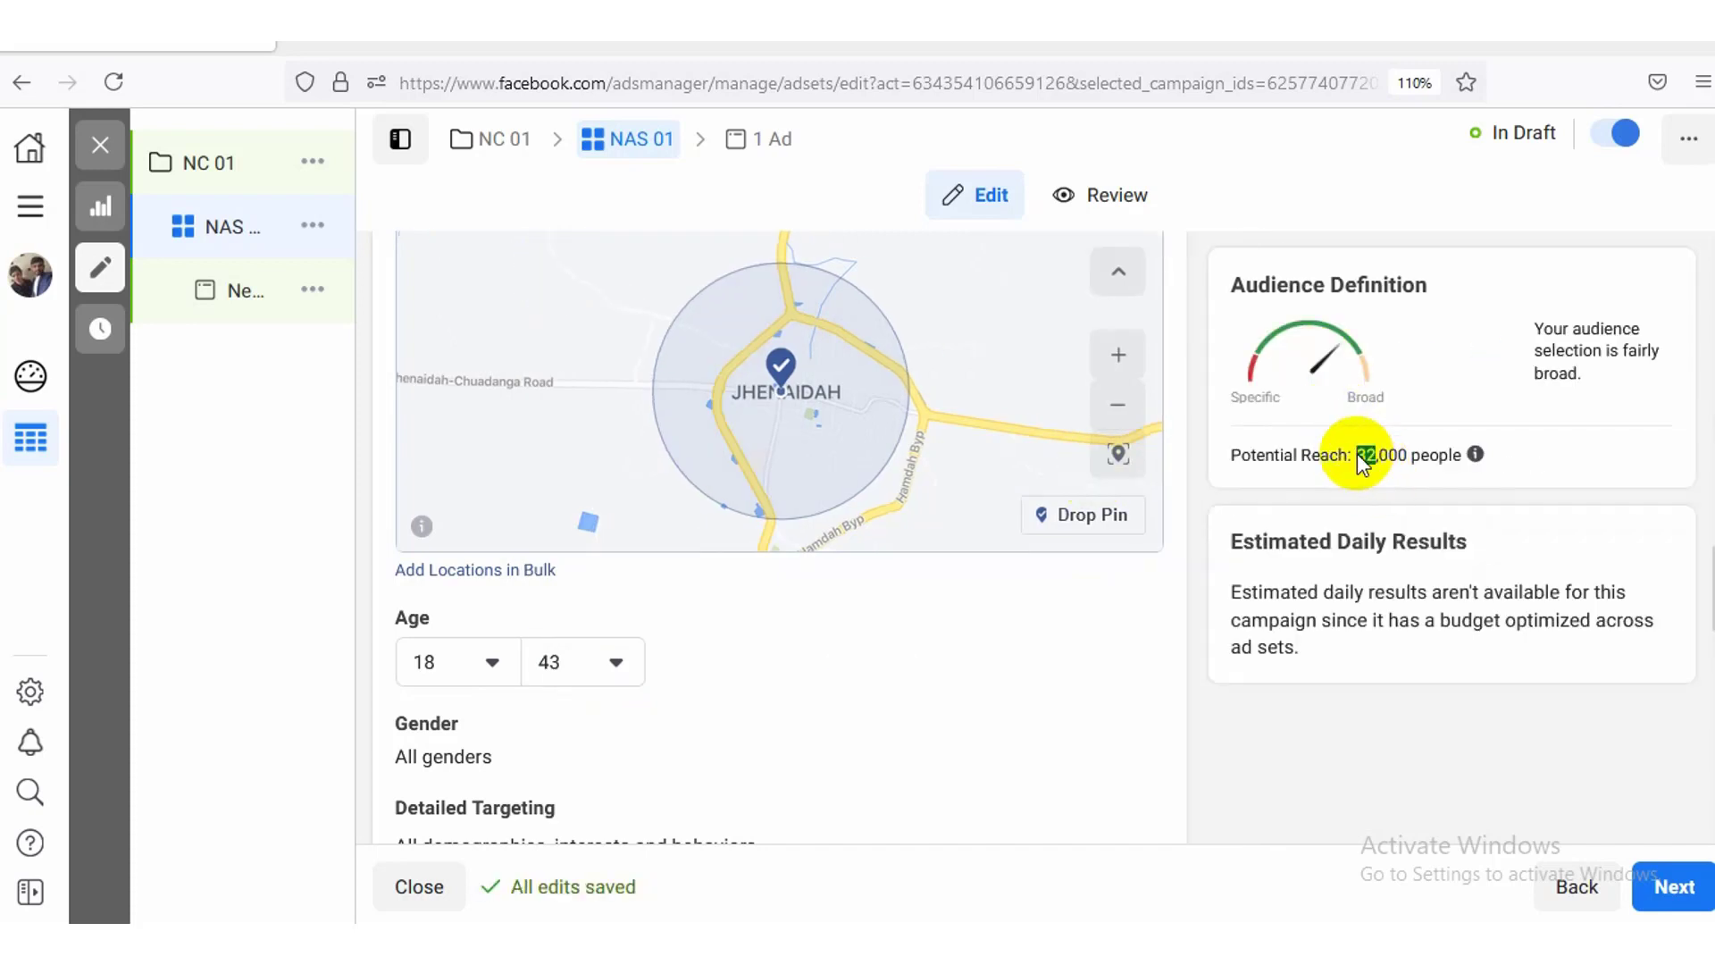
click(898, 711)
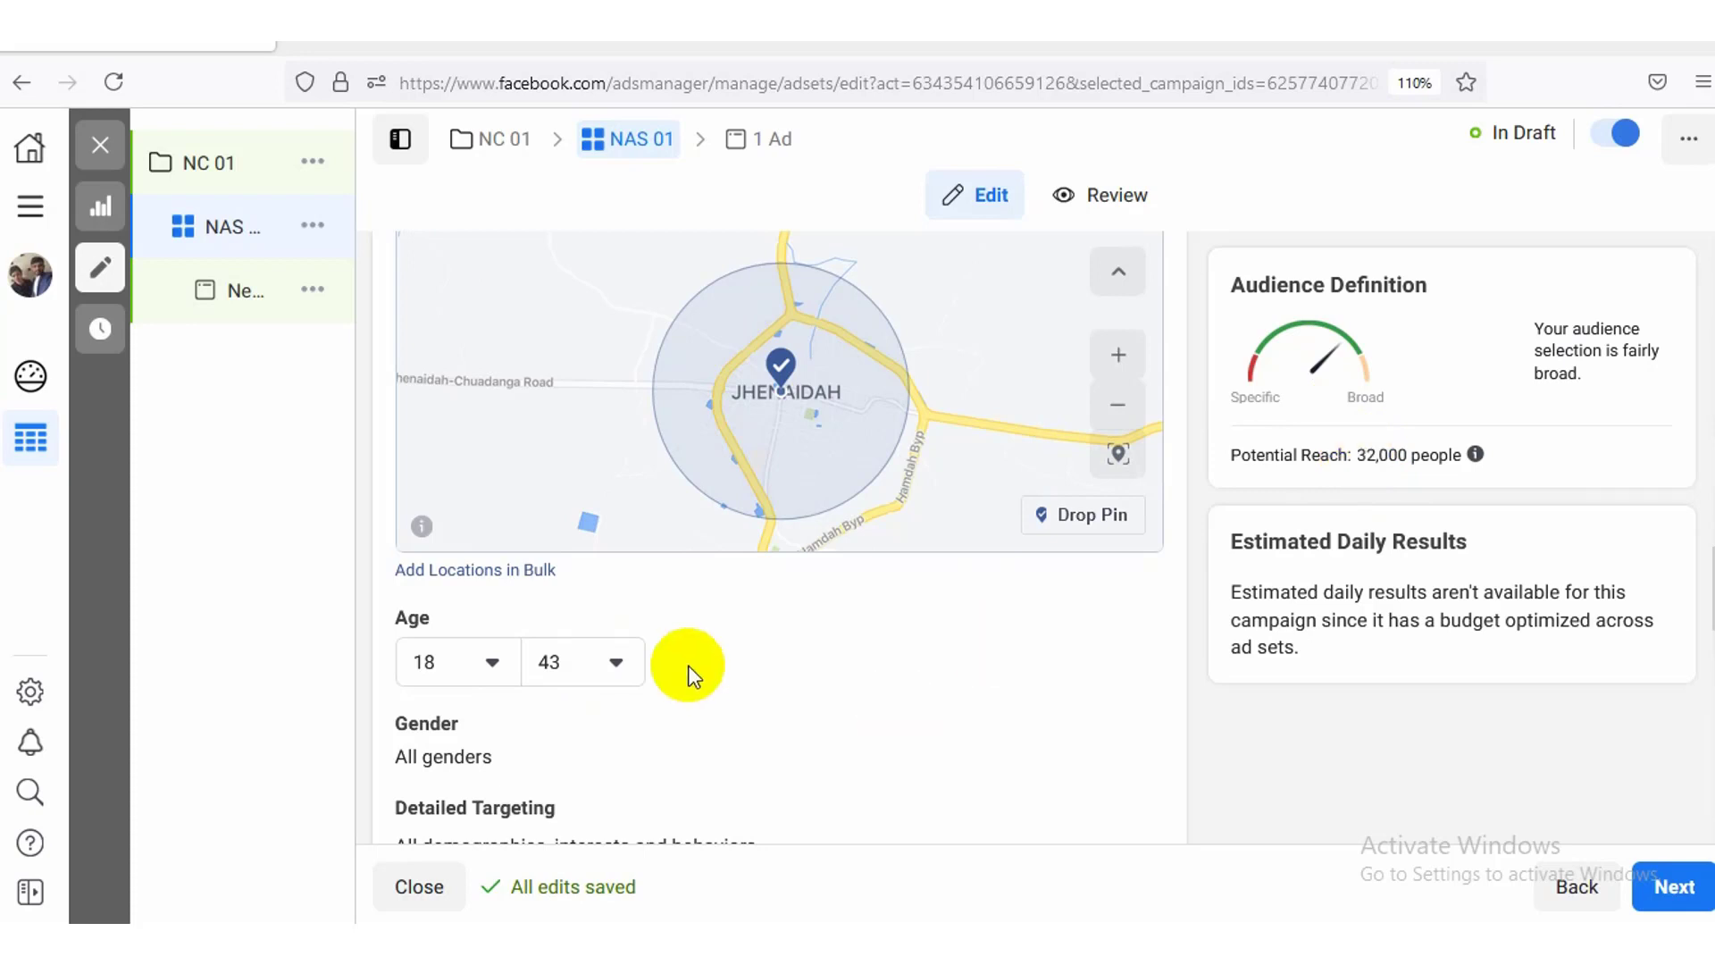
click(615, 662)
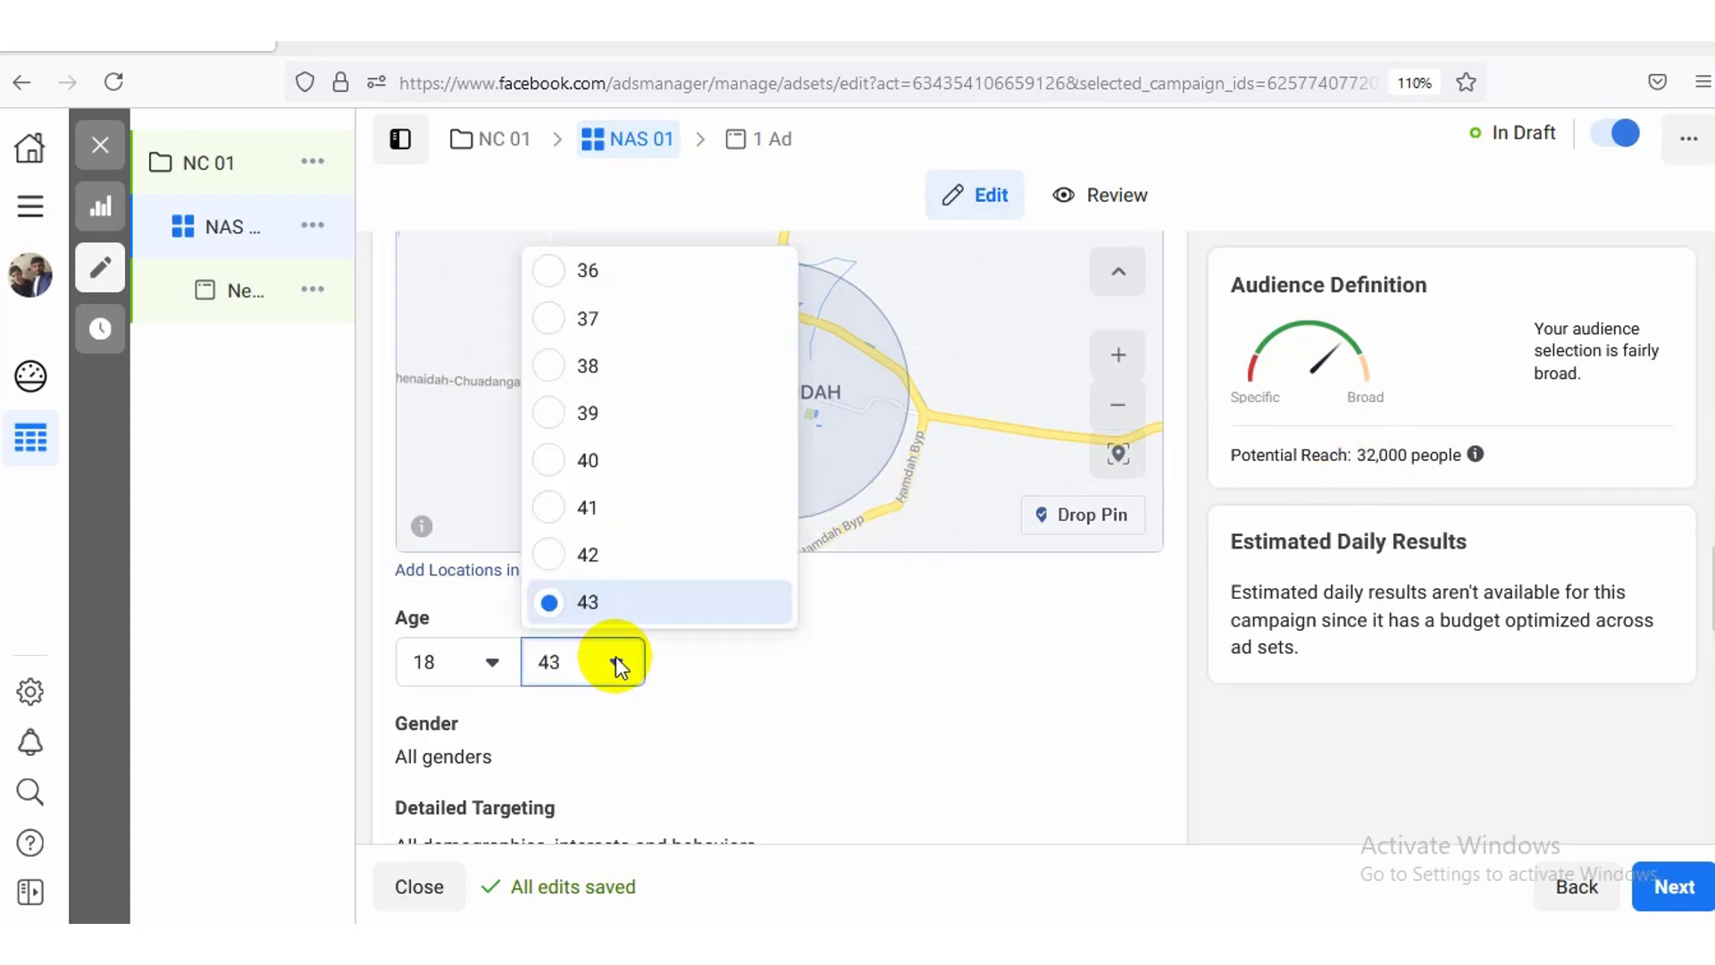
click(568, 461)
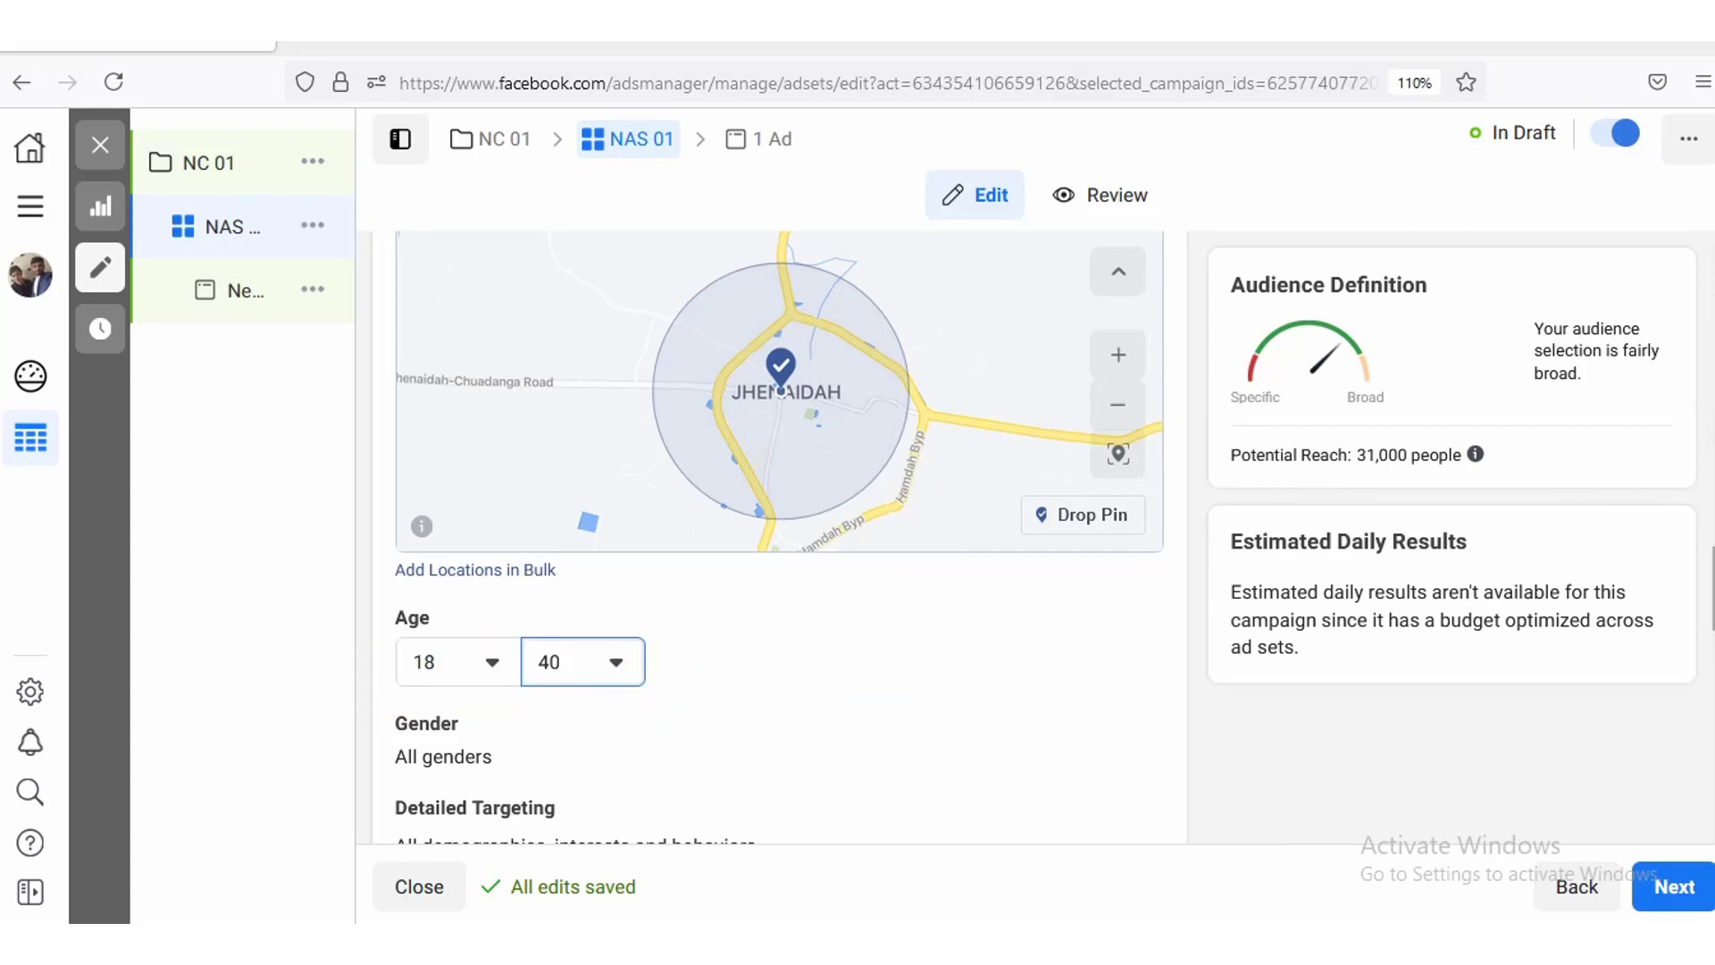
Step: Try the audience gender options Men and Women, comparing the potential reach for each
scroll(801, 592, down, 2)
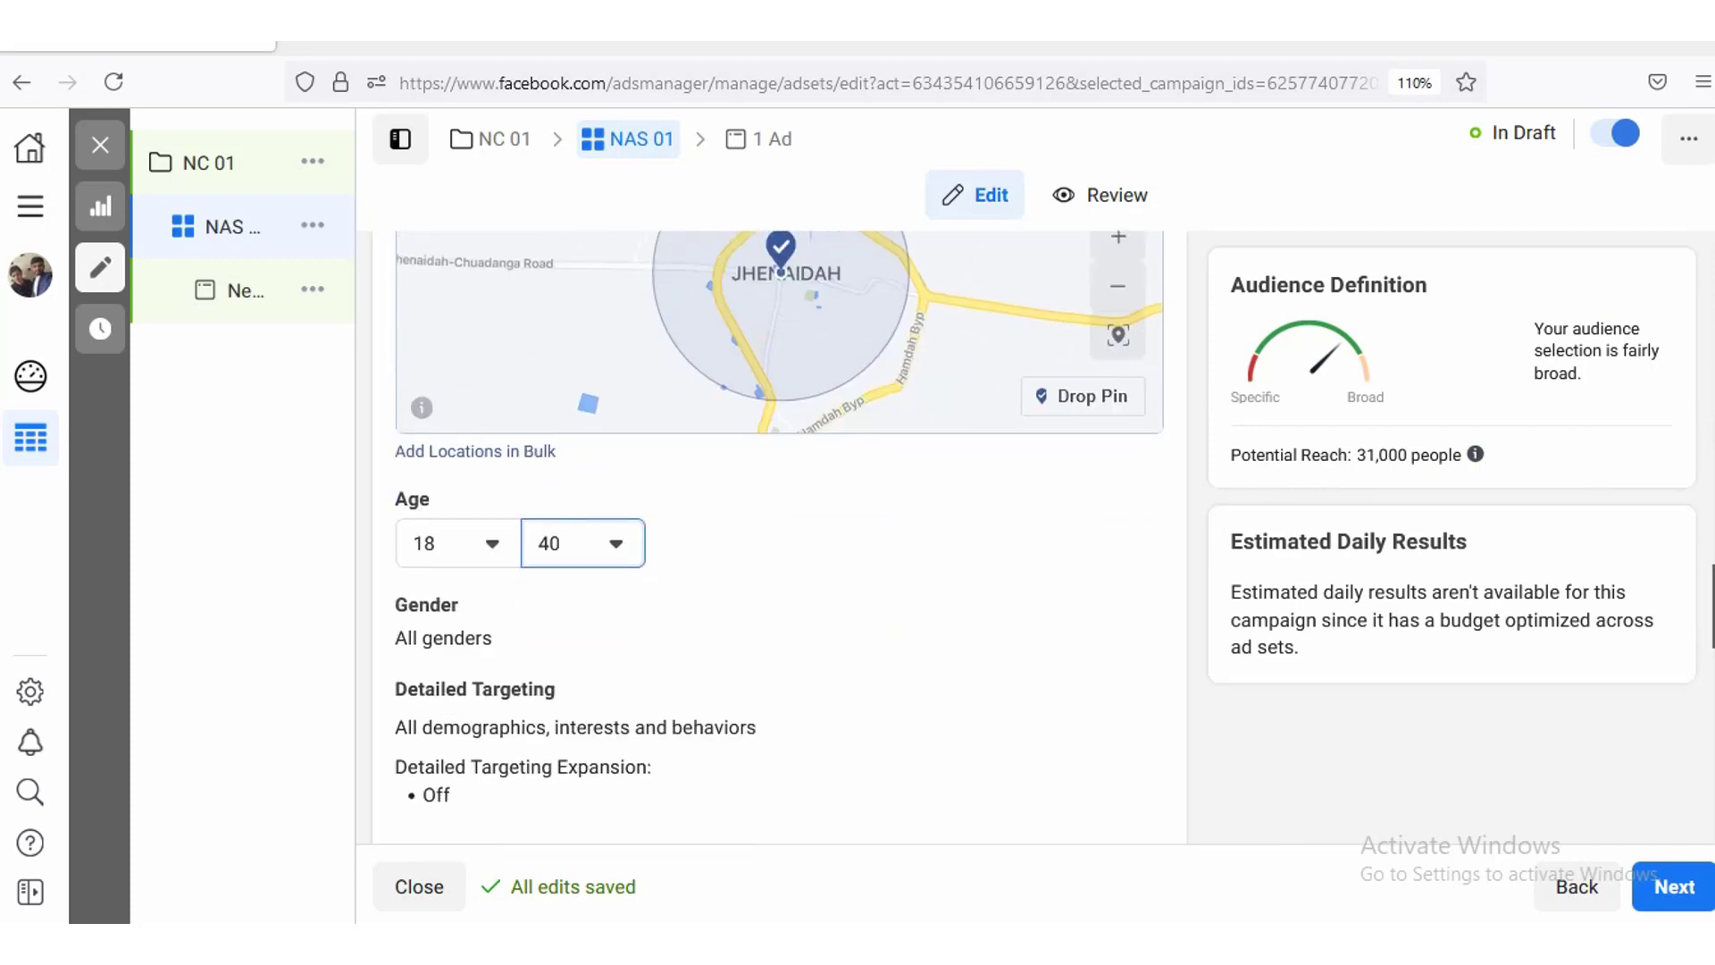
mouse_move(586, 566)
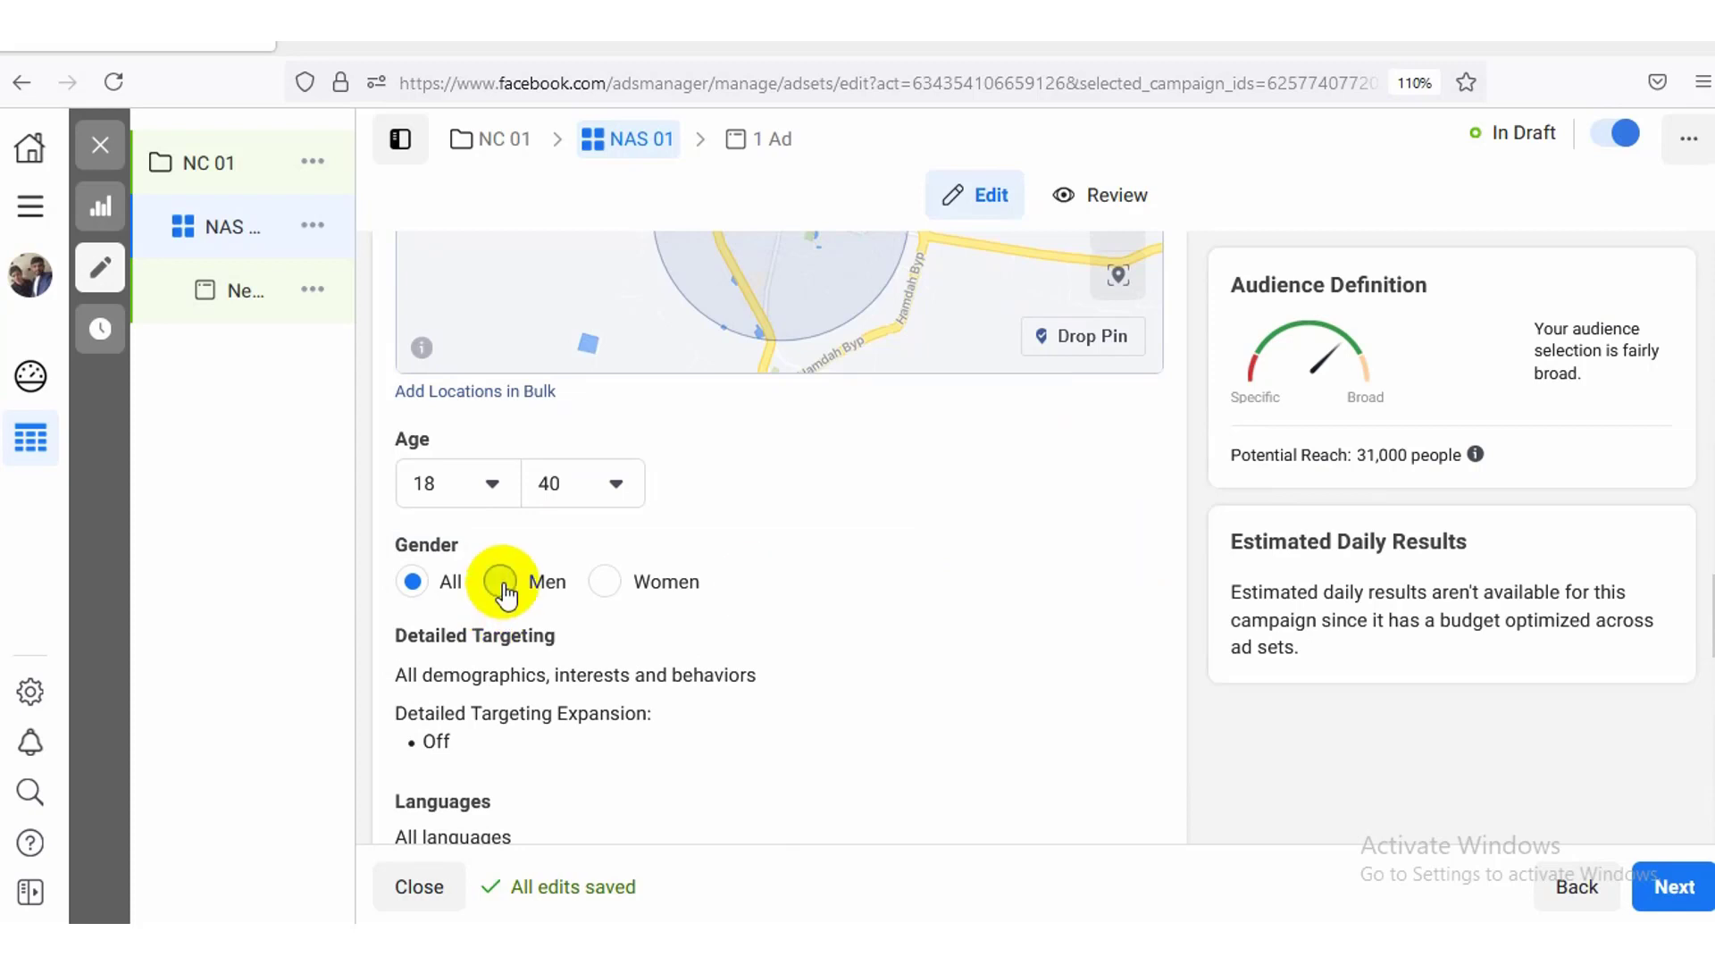
click(502, 582)
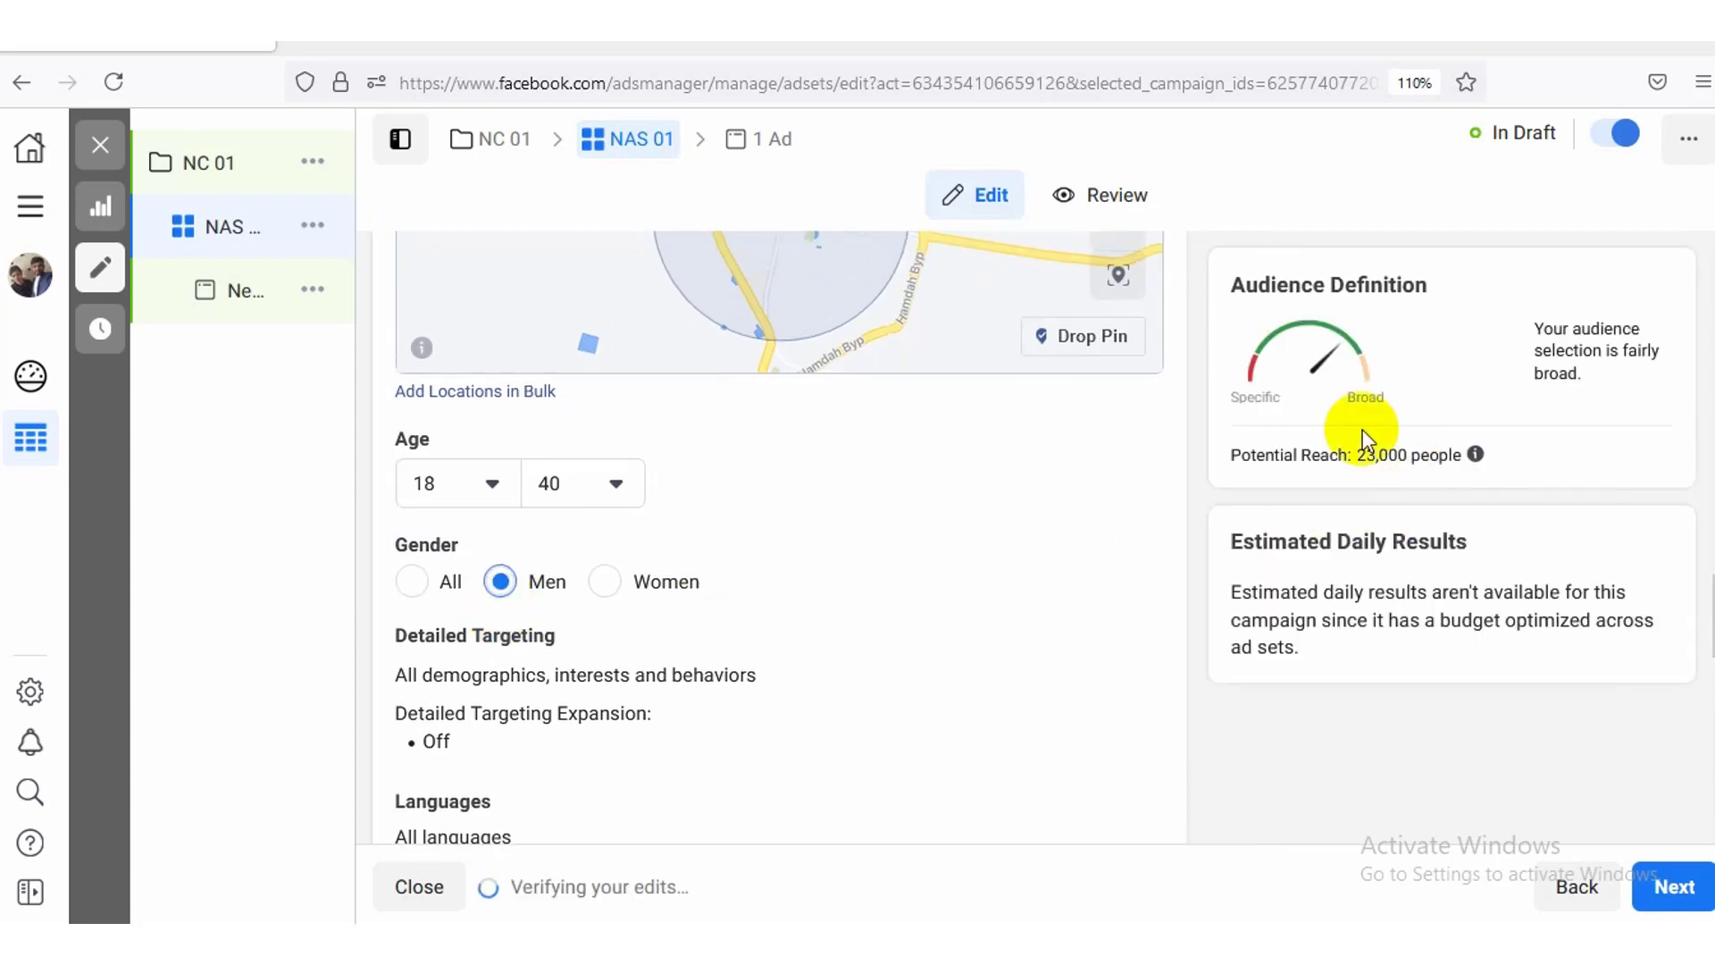
mouse_move(1458, 450)
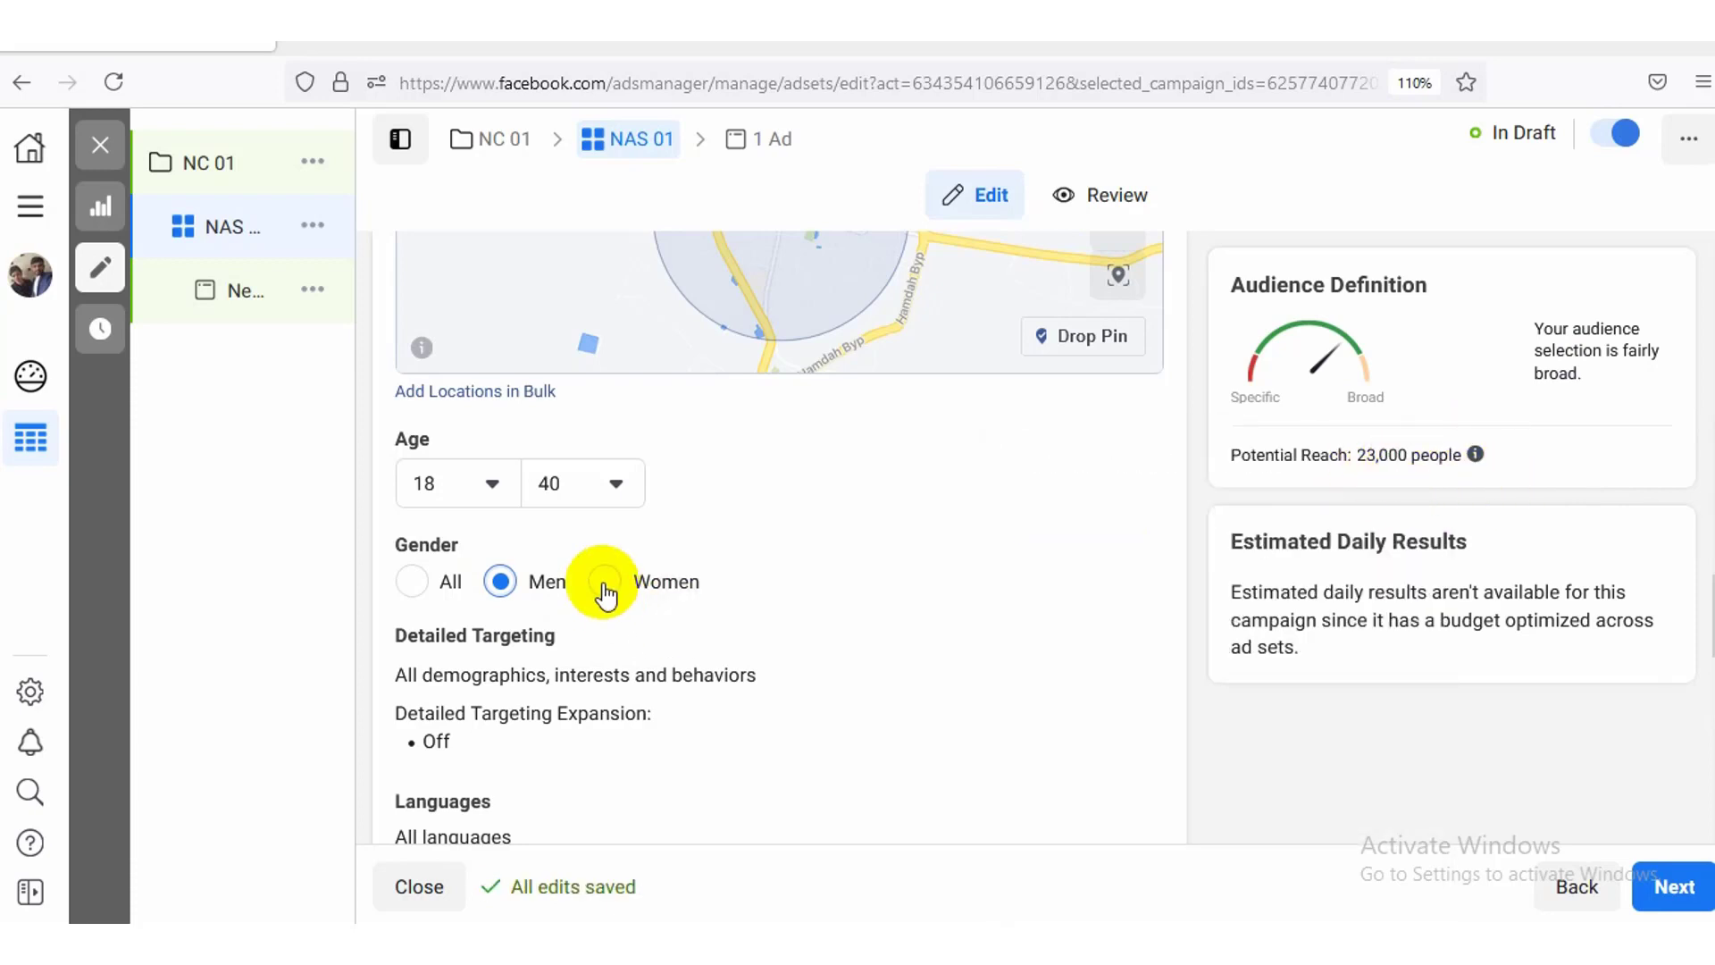
click(605, 583)
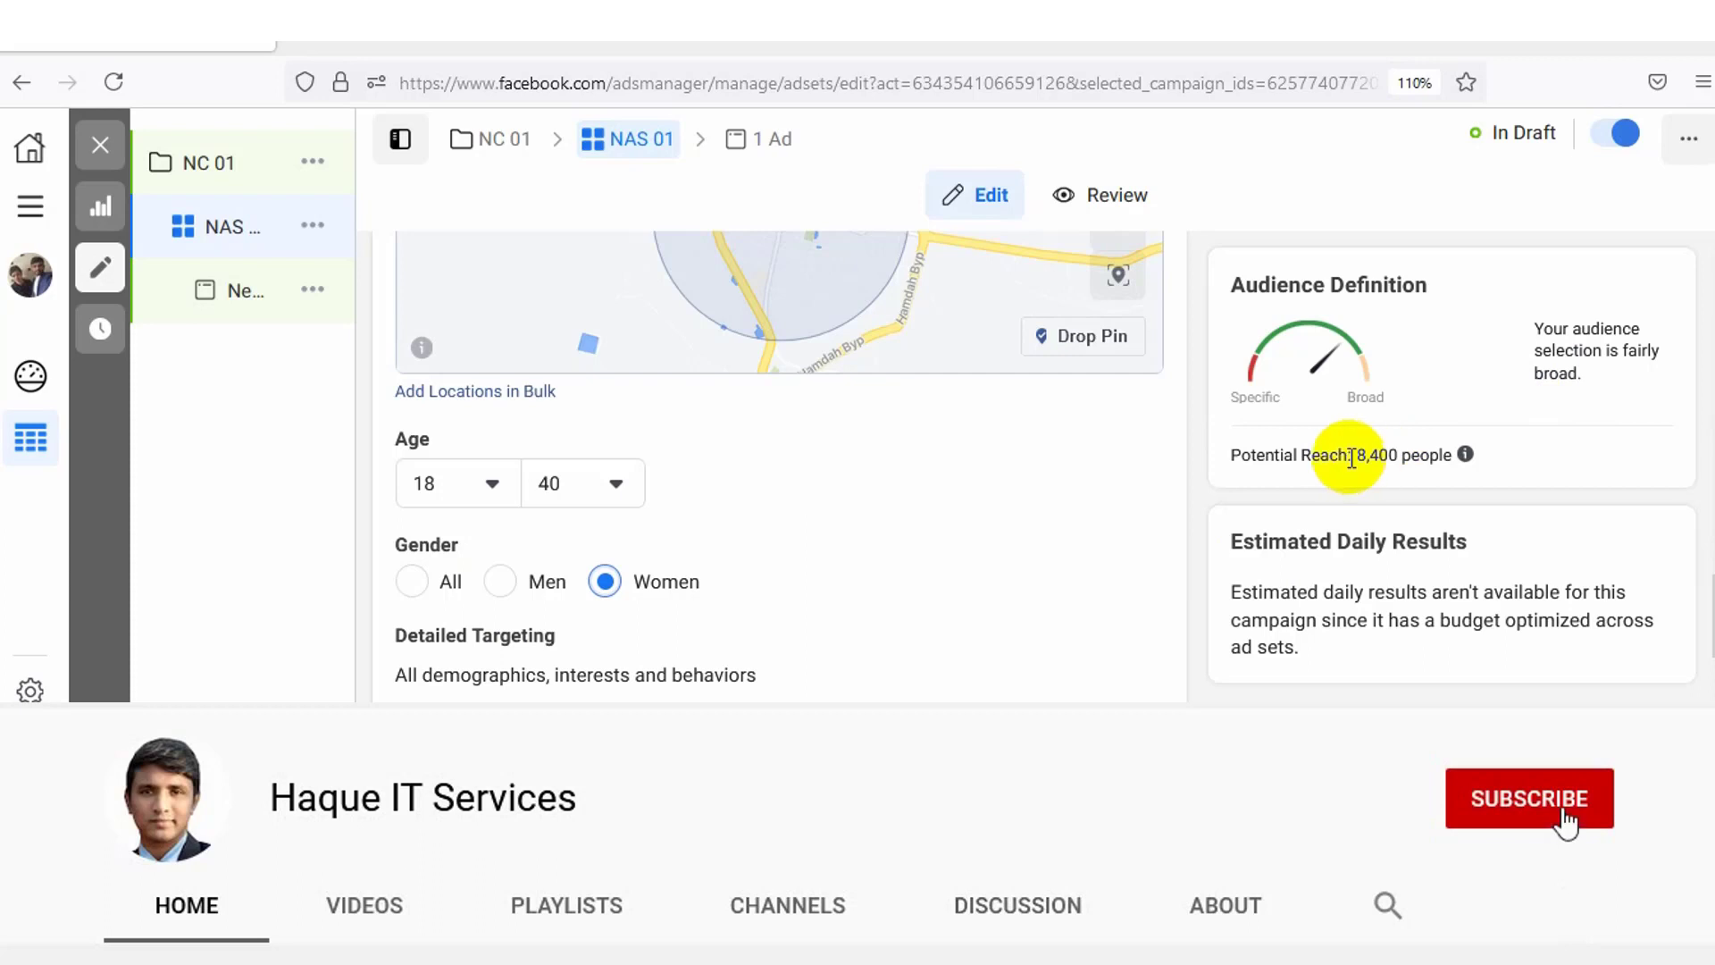
drag(1358, 454, 1388, 453)
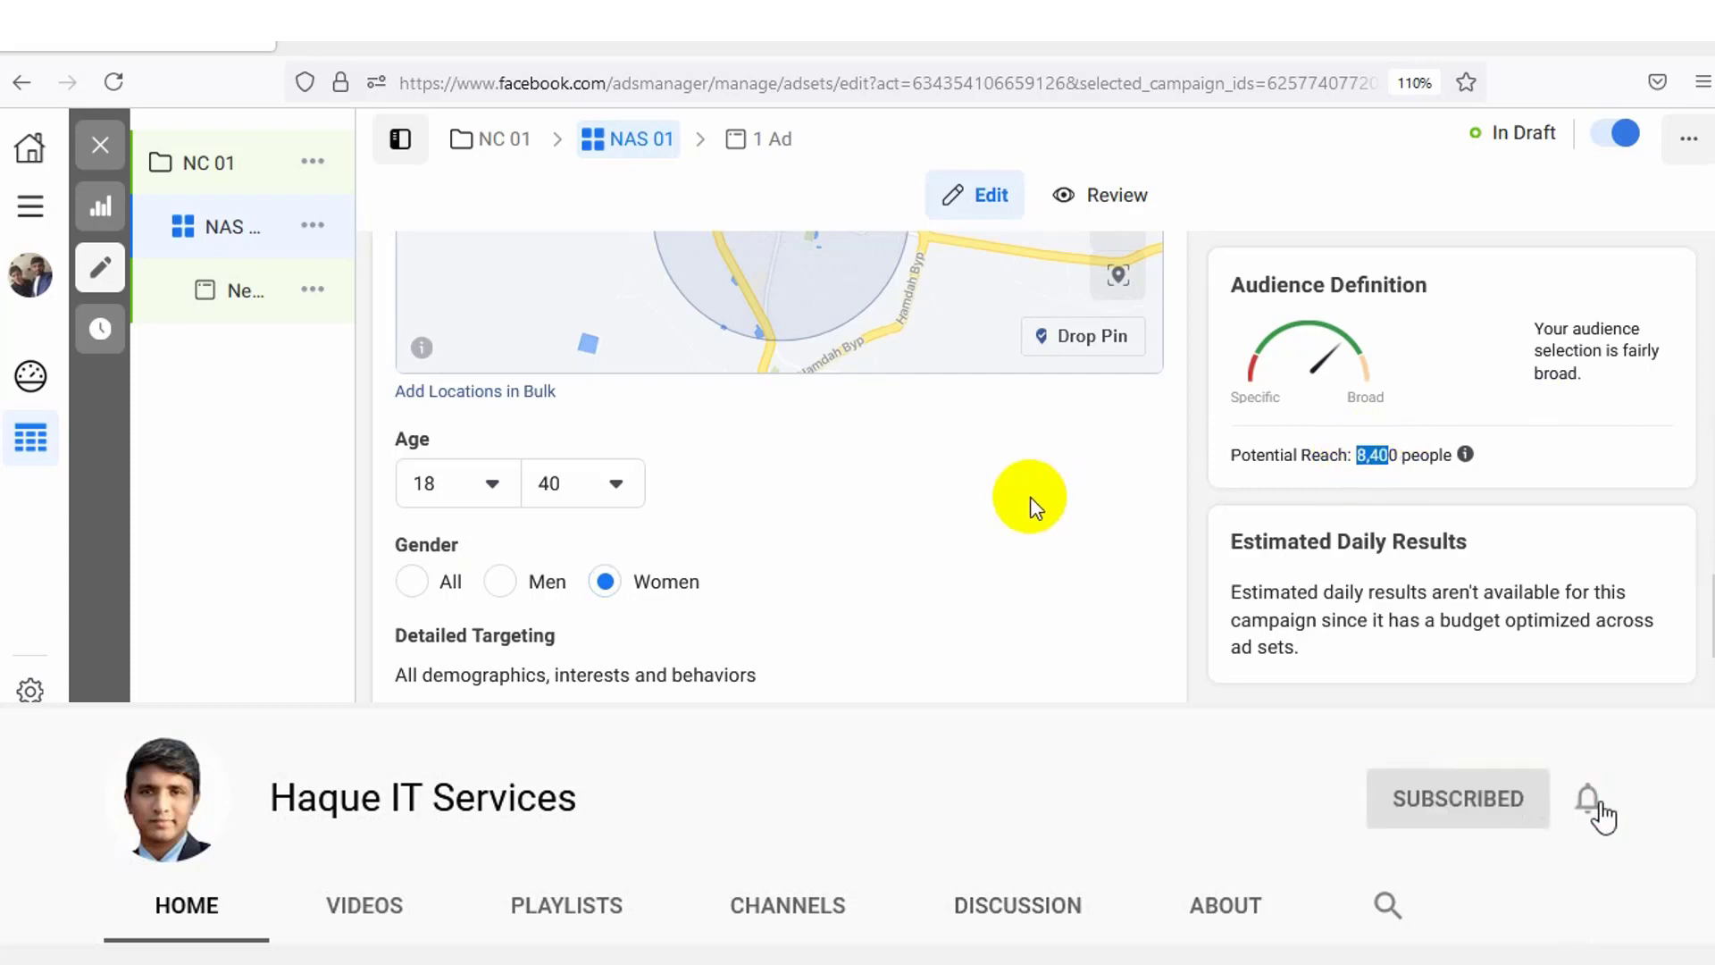
Step: Set the maximum audience age to 33, check the potential reach, and look at the lower age choices
scroll(1430, 580, up, 3)
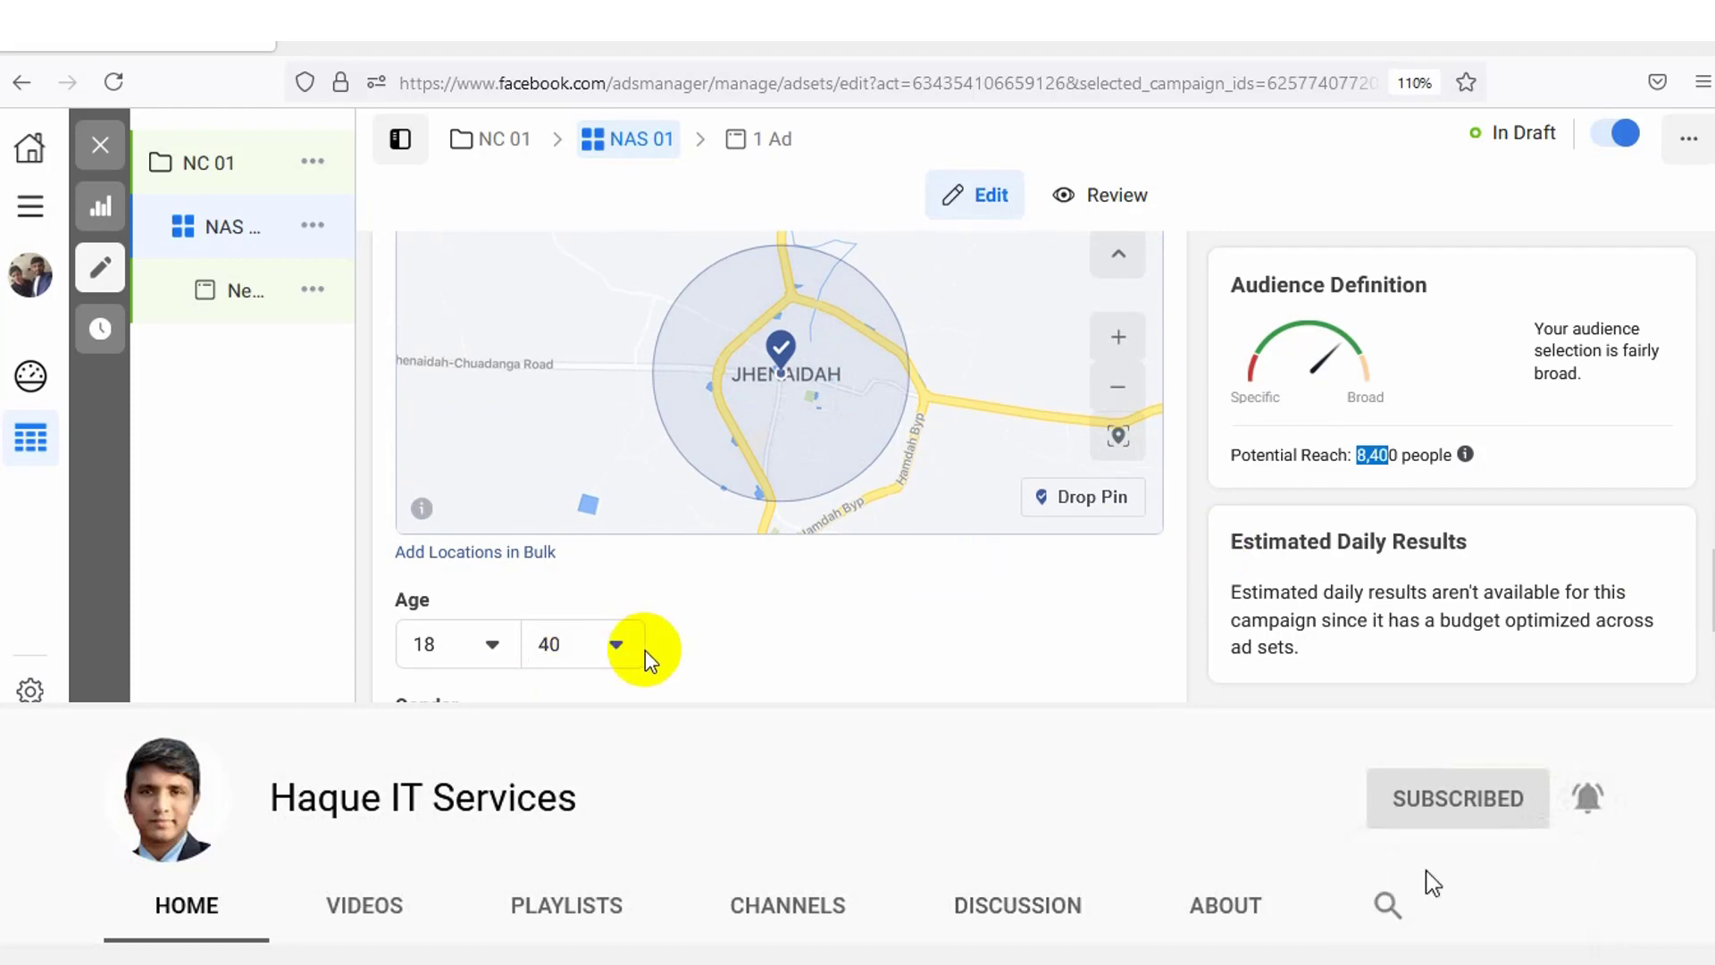
click(616, 645)
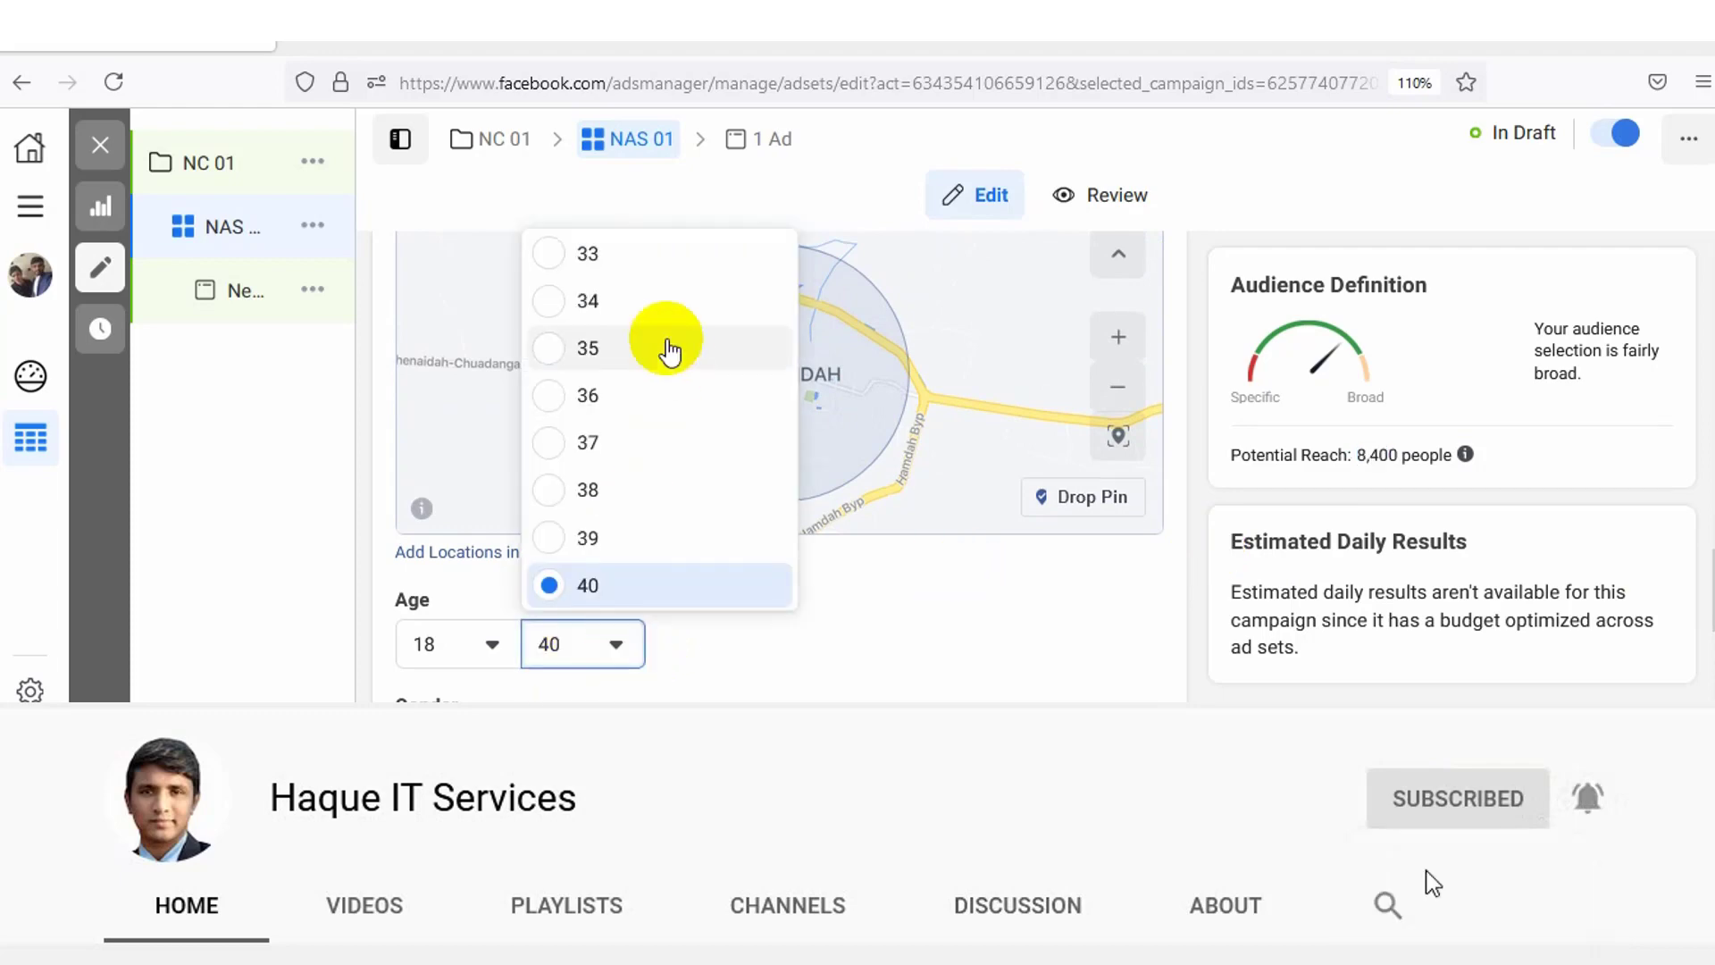
click(560, 266)
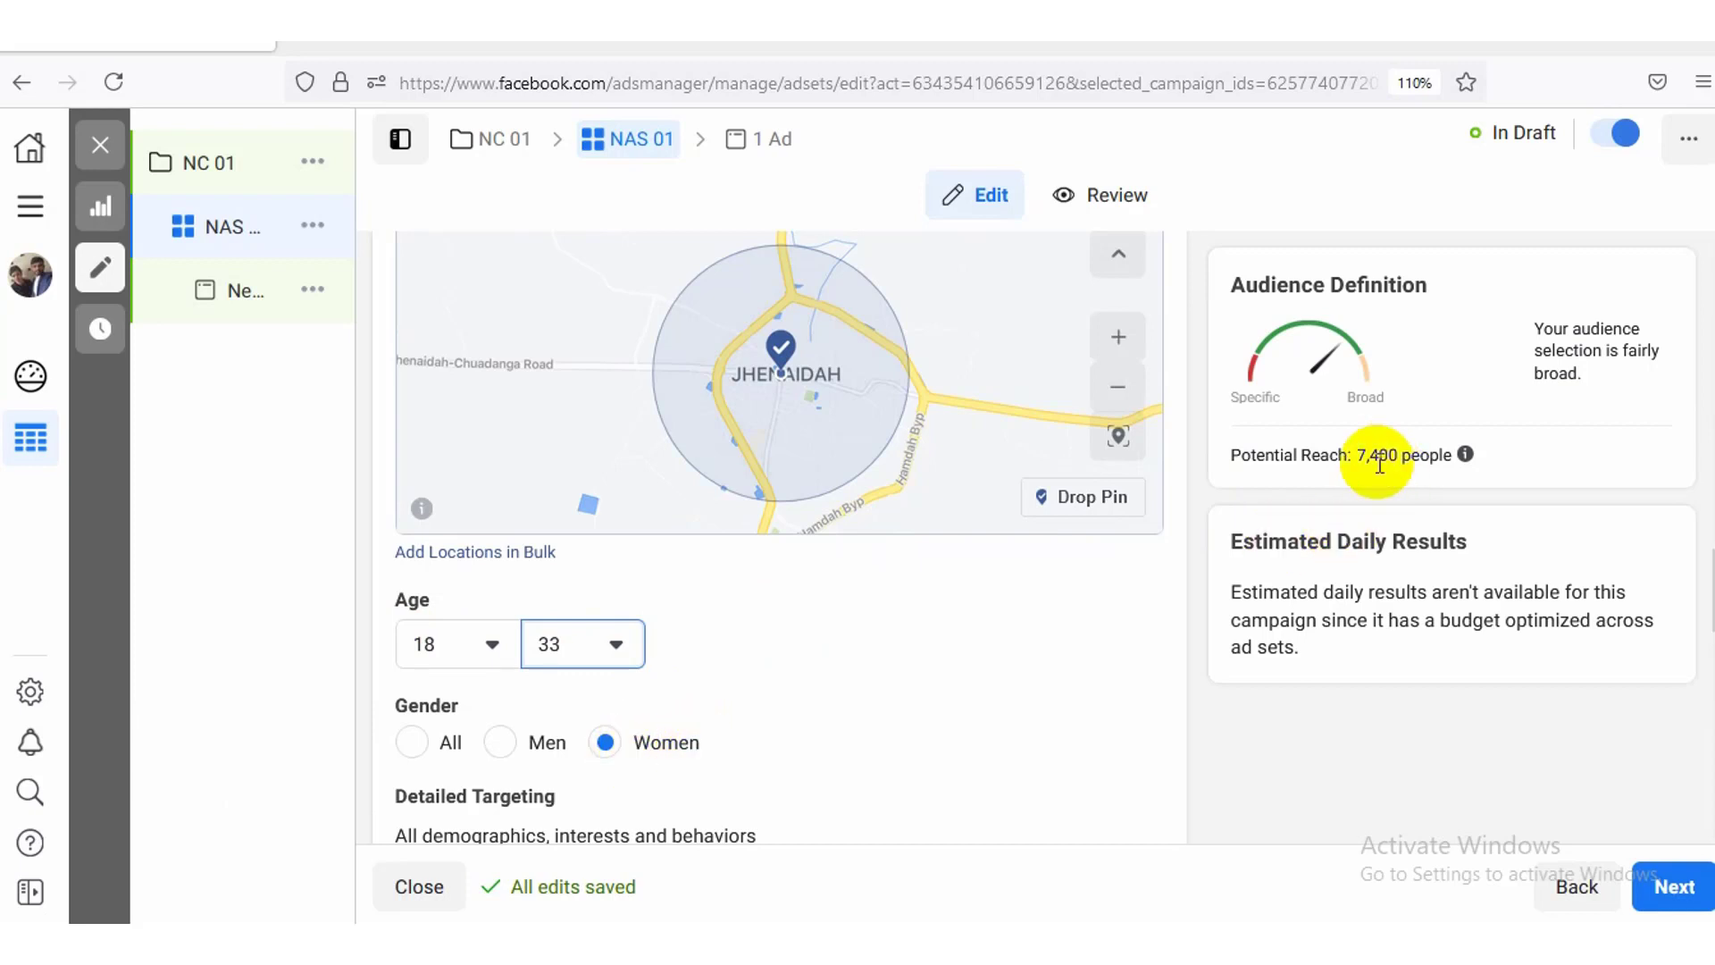
click(726, 623)
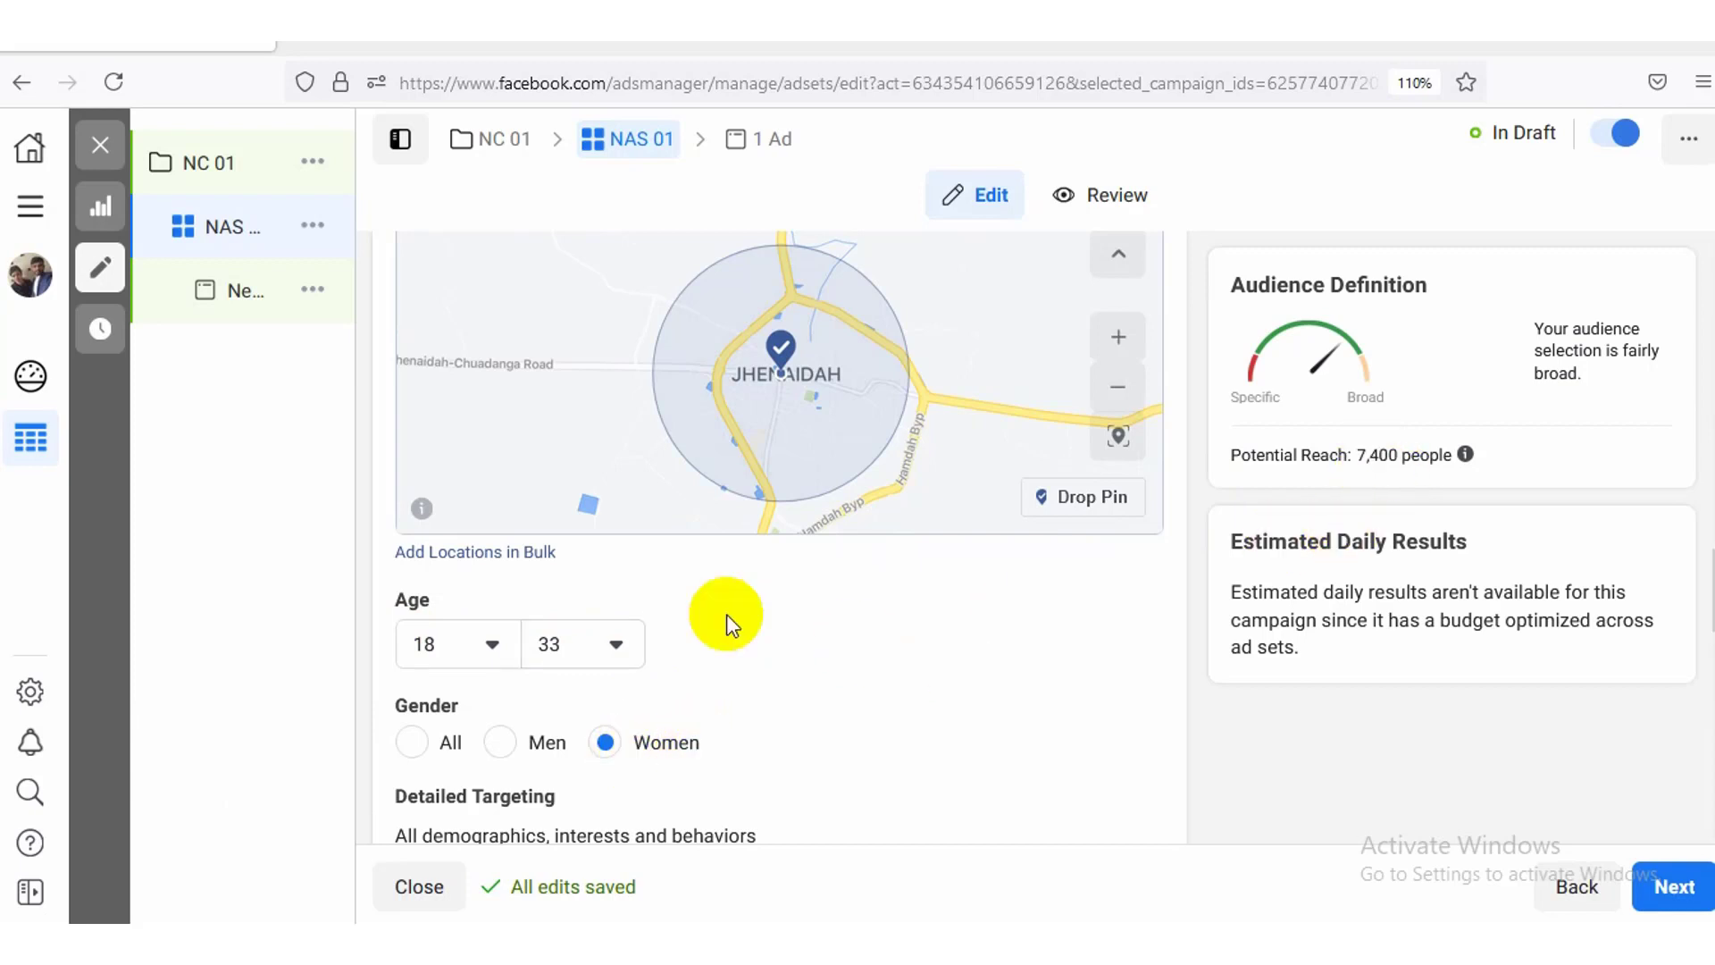
click(625, 644)
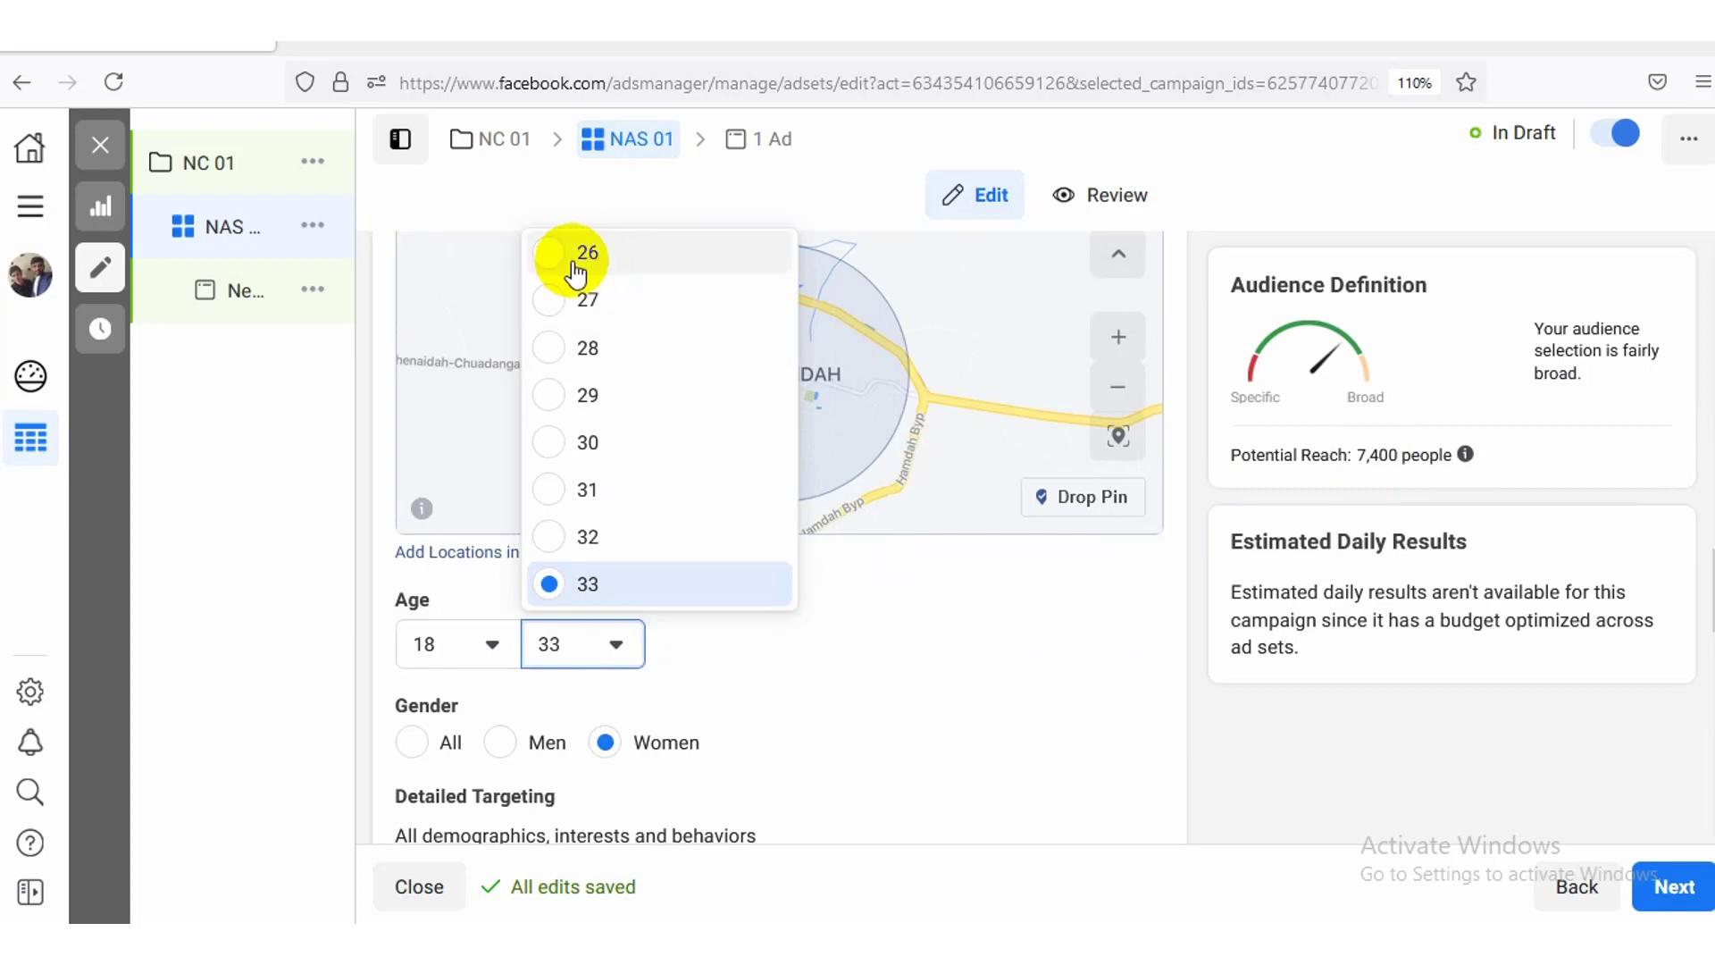
Step: Set the audience gender to All and open the Detailed Targeting settings for editing
click(413, 744)
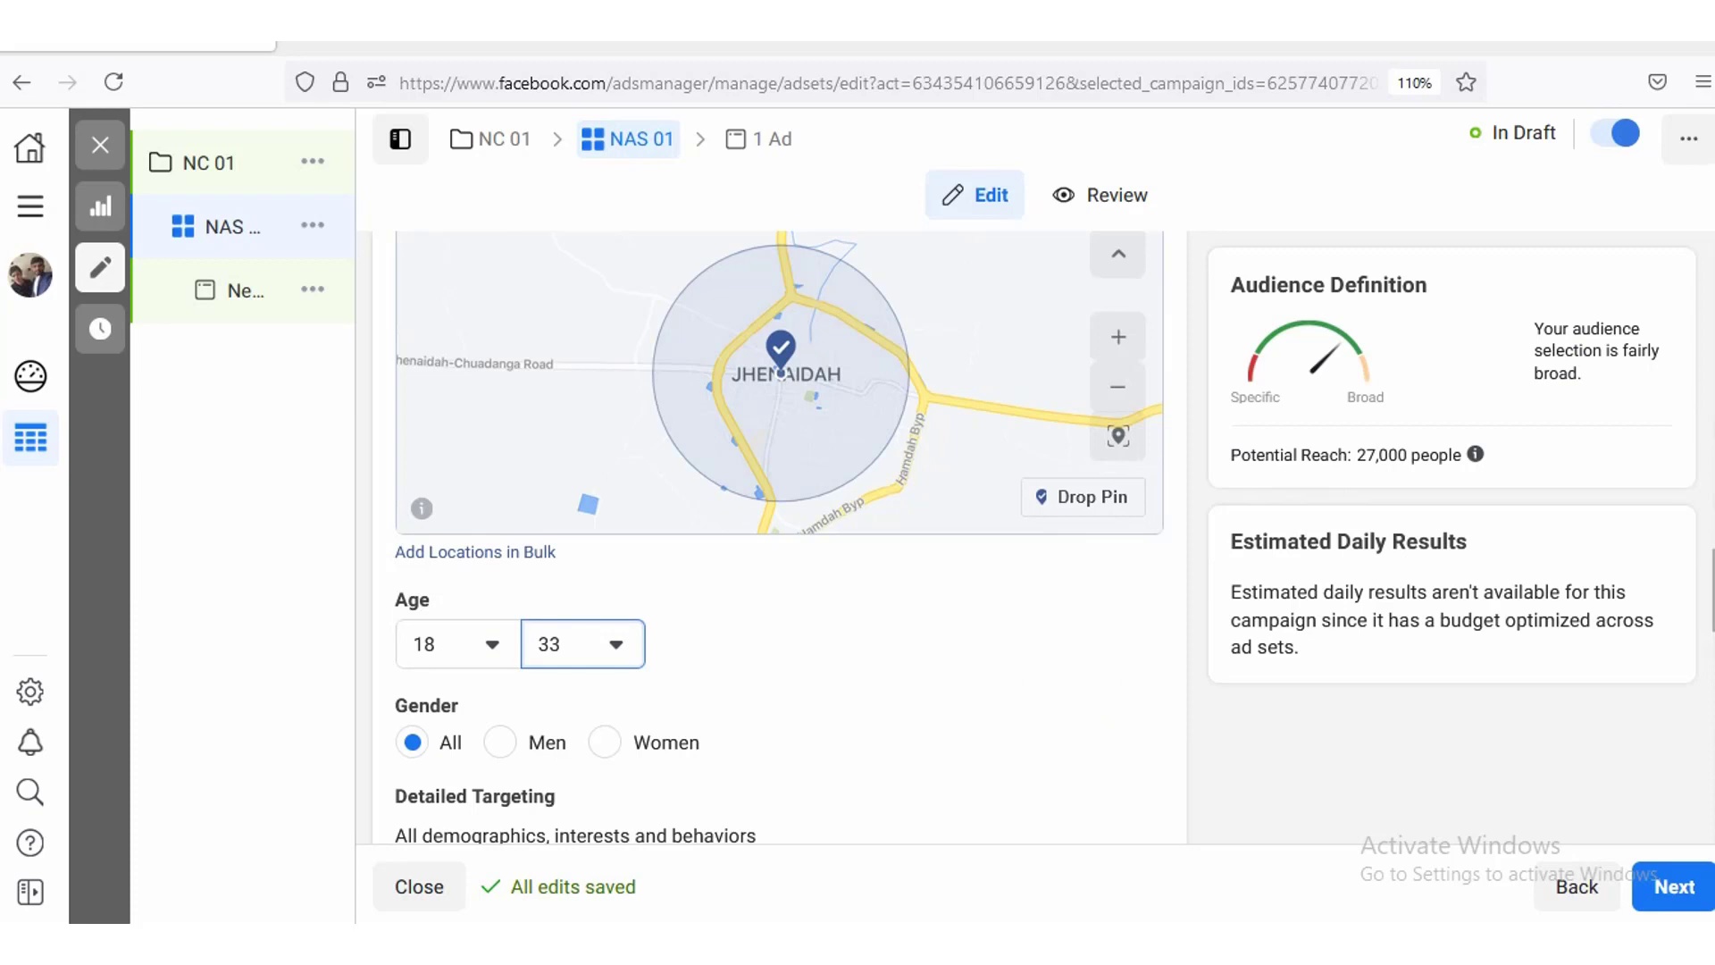
scroll(1075, 695, down, 2)
scroll(884, 505, down, 1)
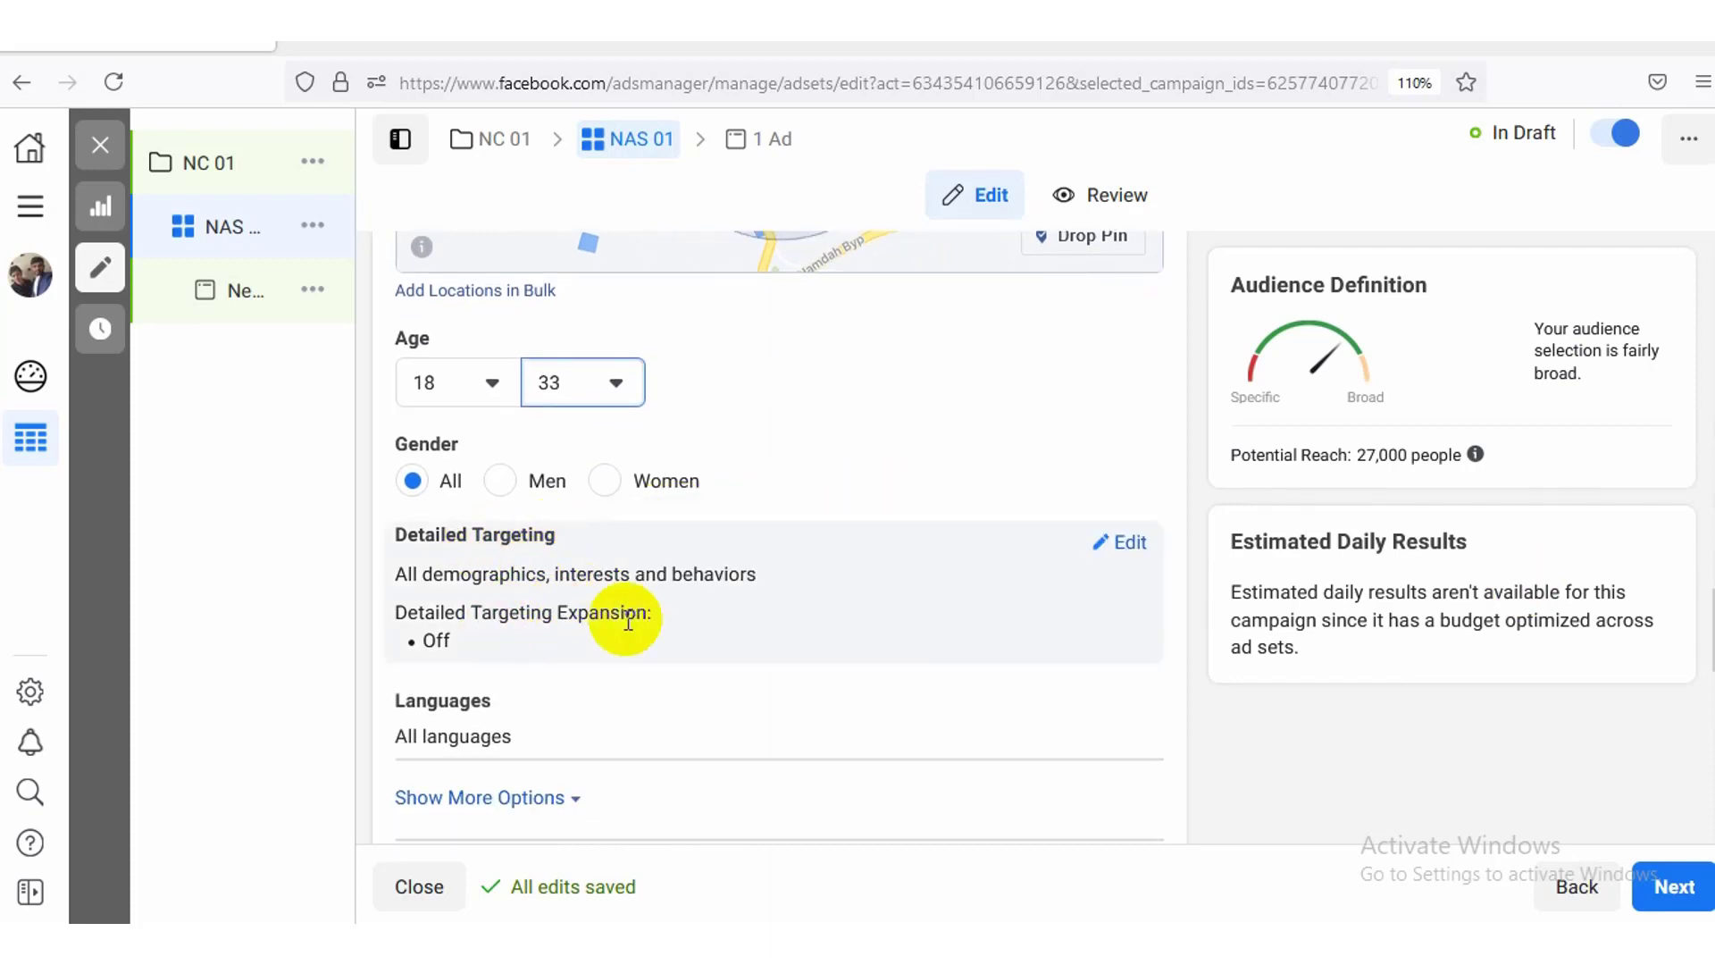
click(1124, 547)
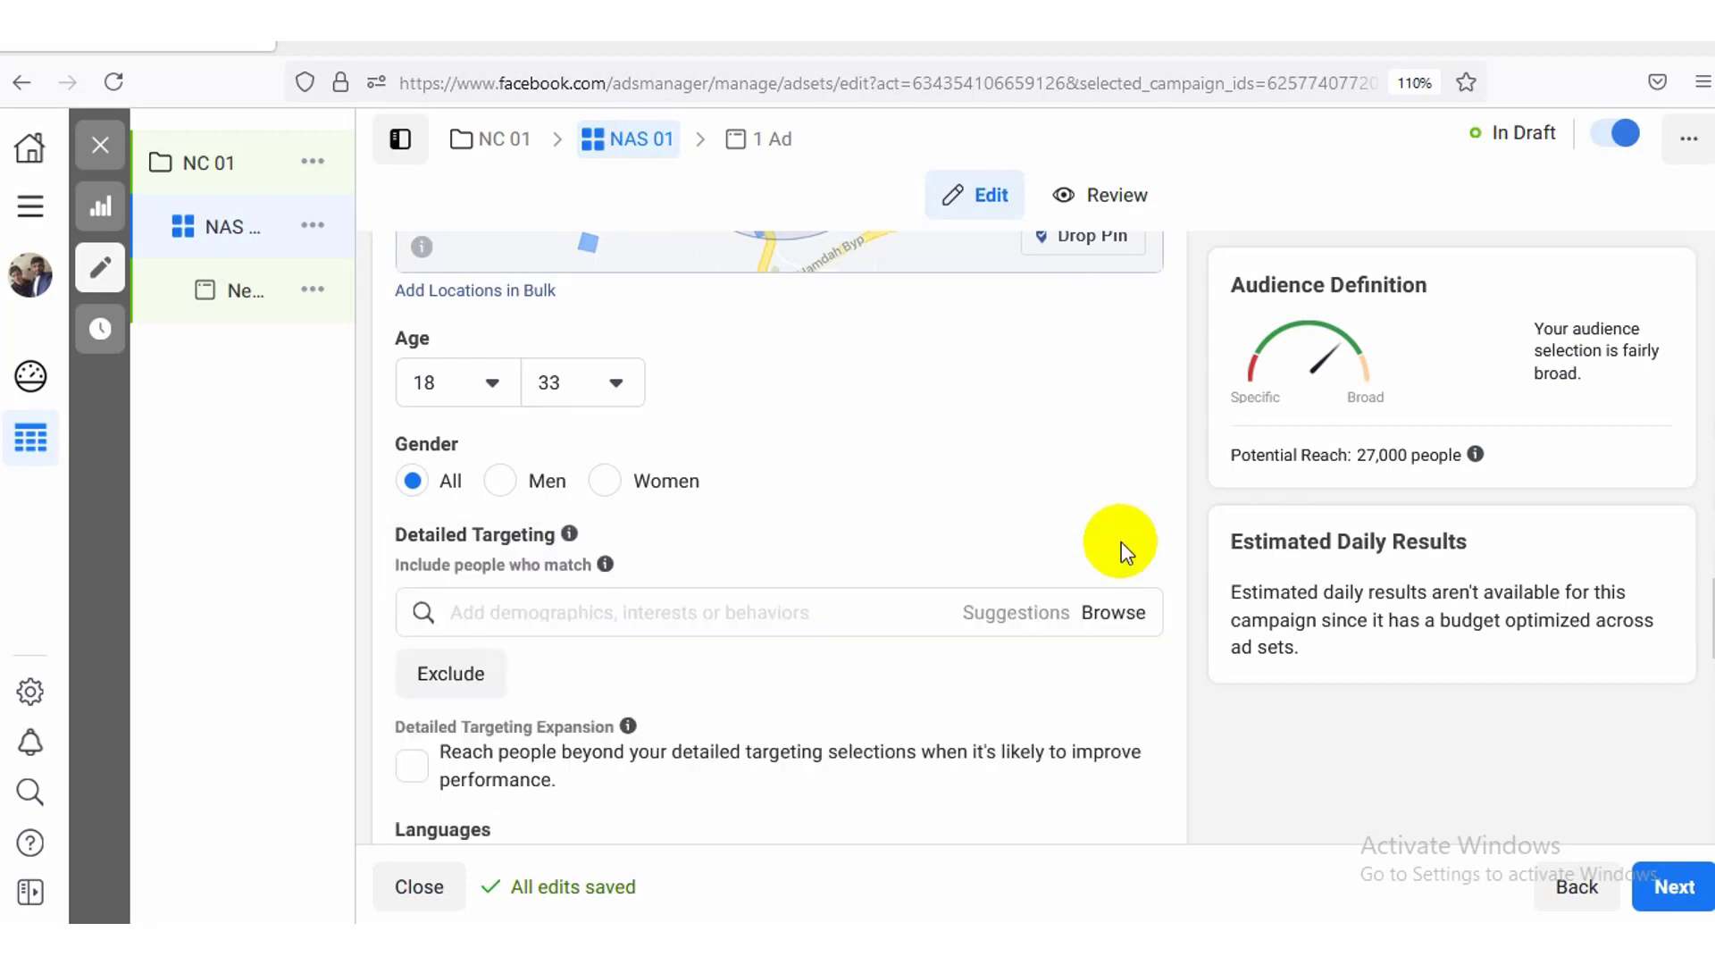
Step: Try the Digital camera interest in Detailed Targeting, check its effect on the potential reach, and remove it again
click(632, 615)
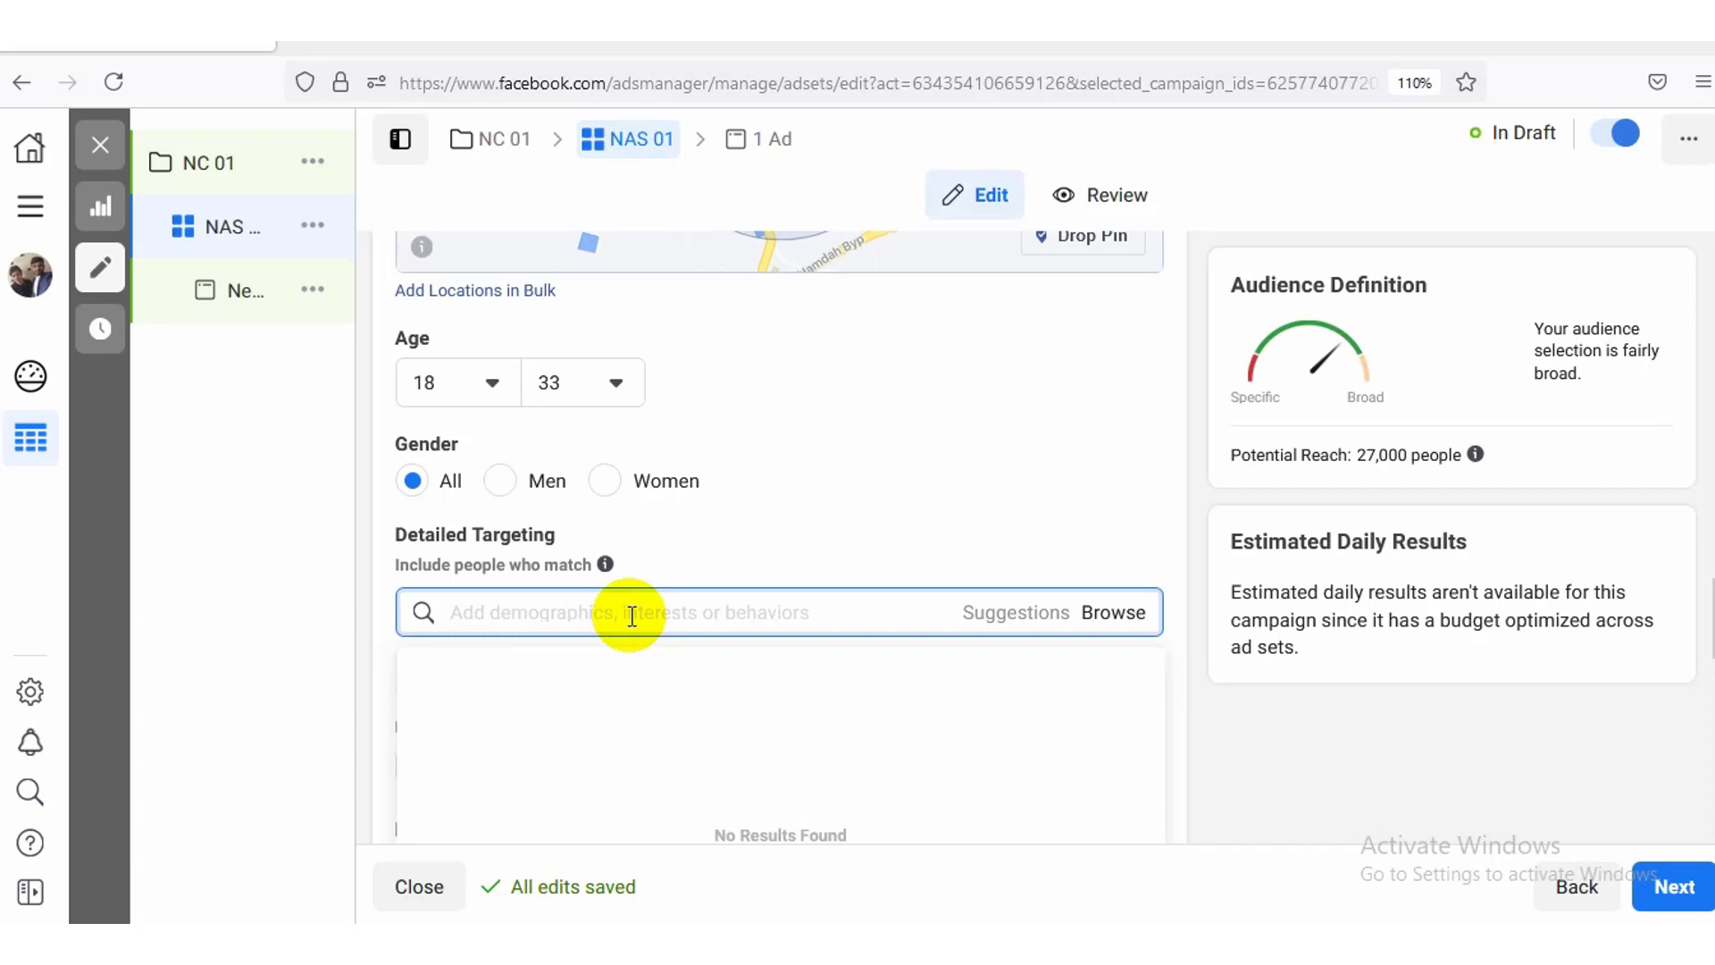
text(mo)
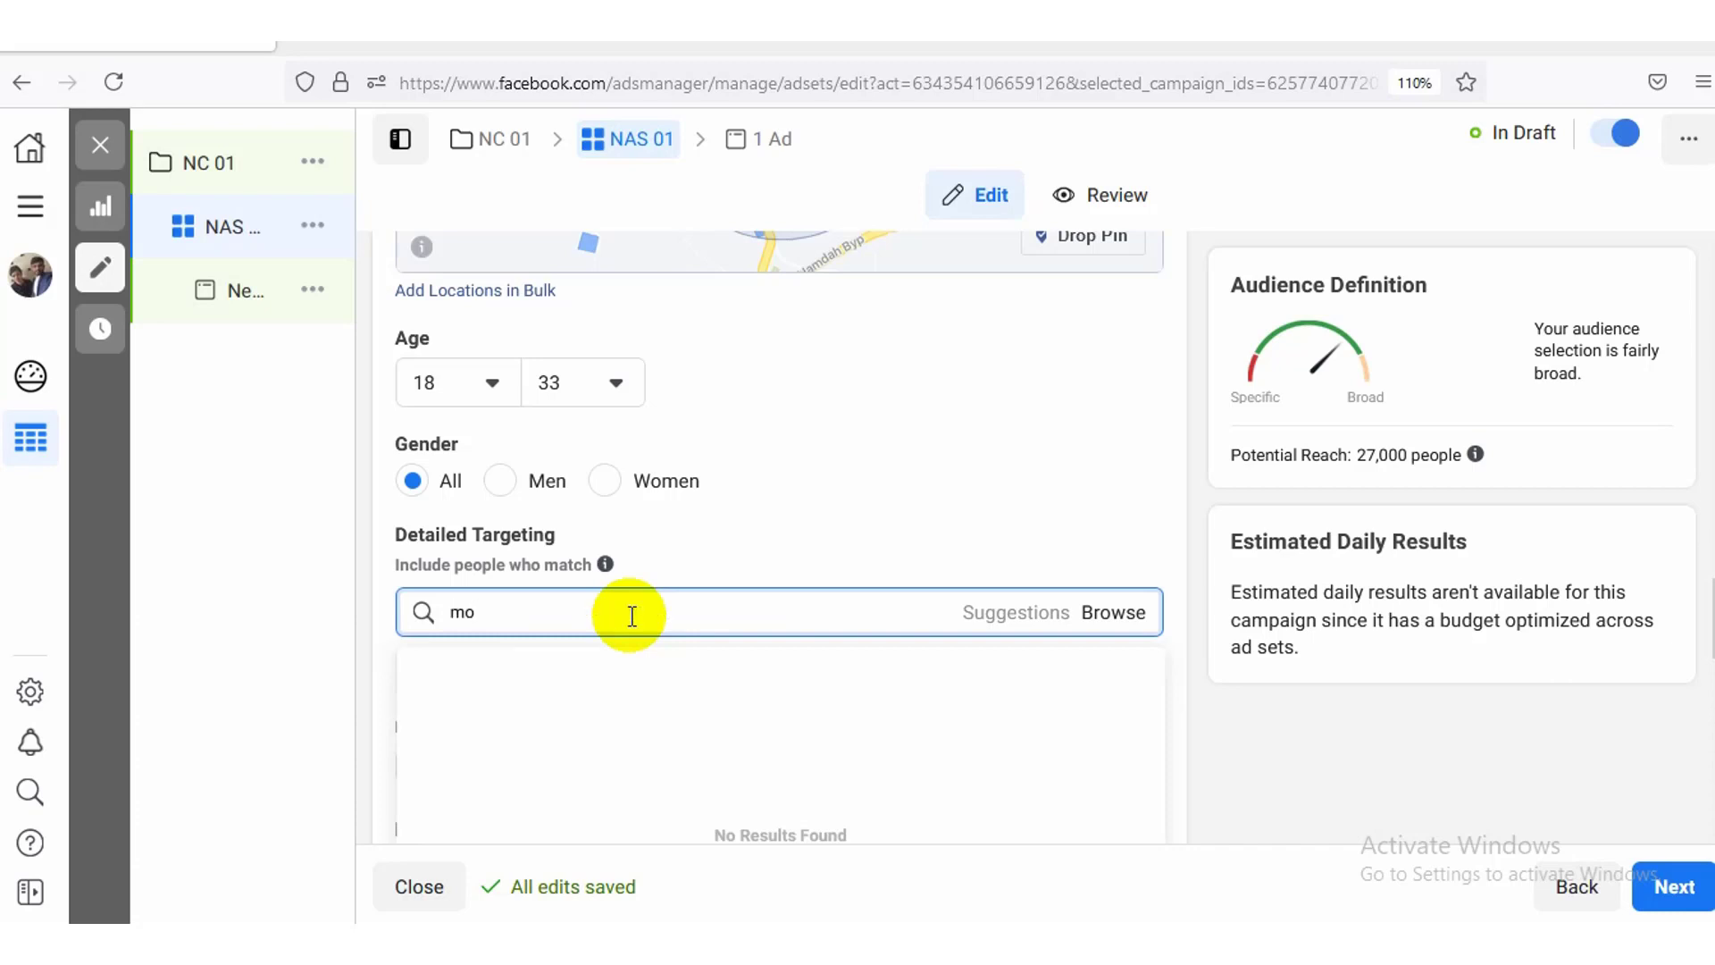
key(BackSpace)
key(BackSpace)
text(digital)
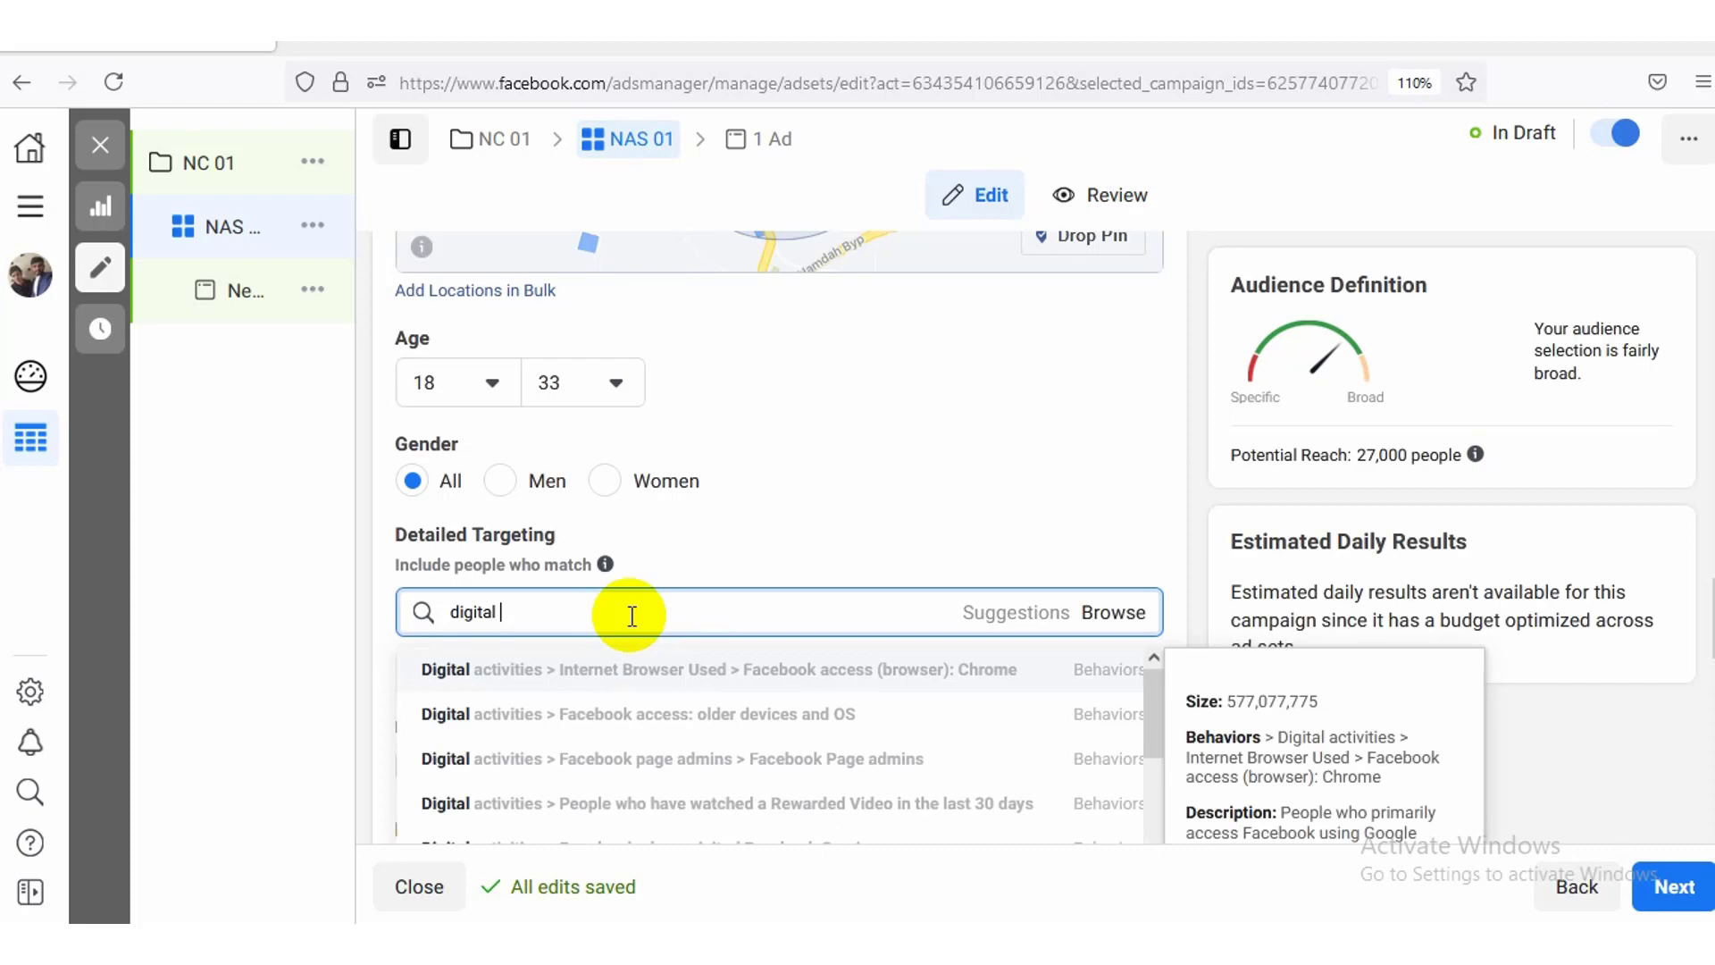
text( came)
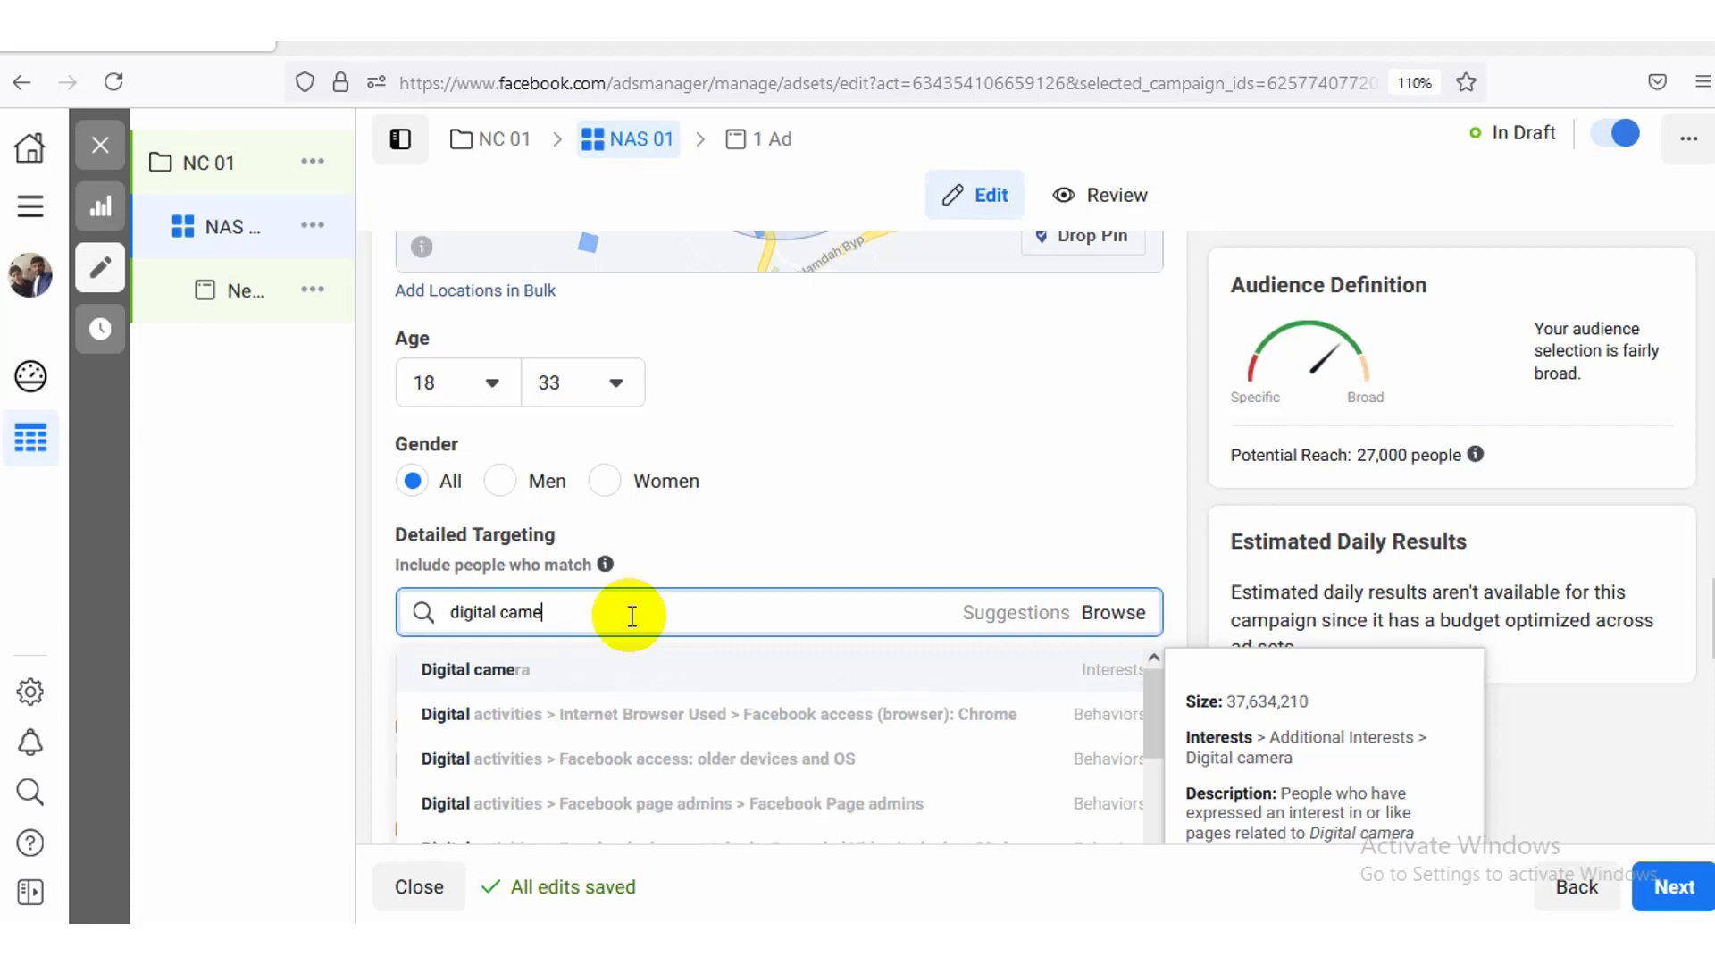
click(615, 684)
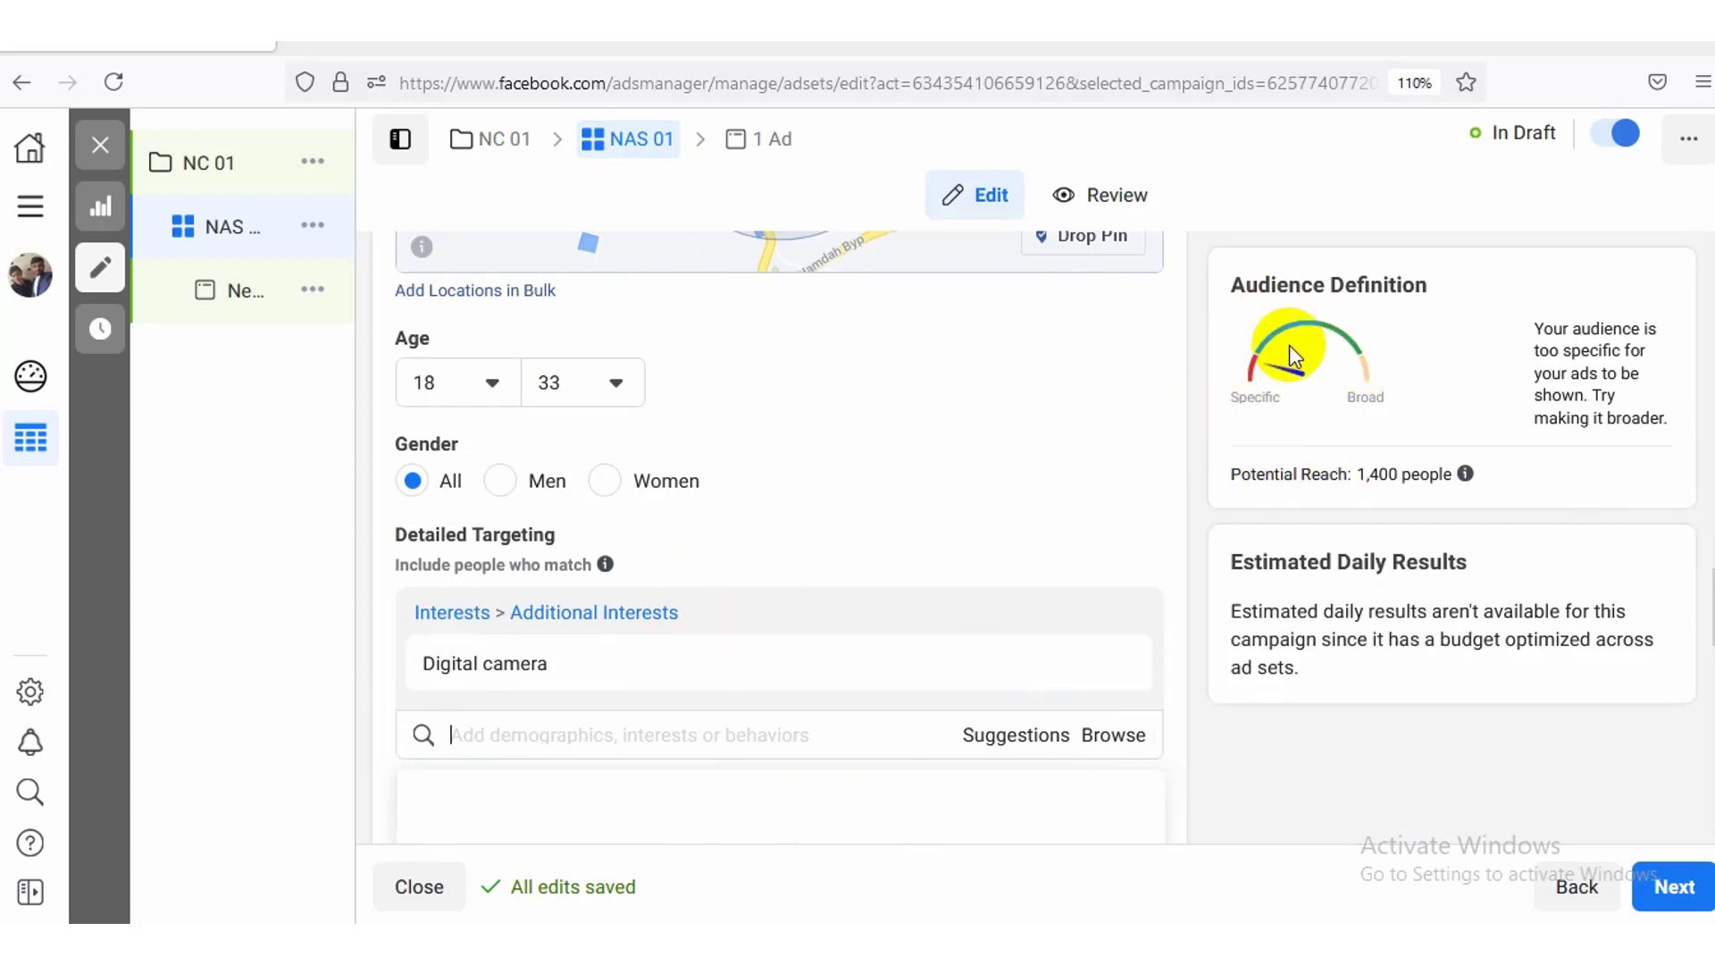
mouse_move(834, 668)
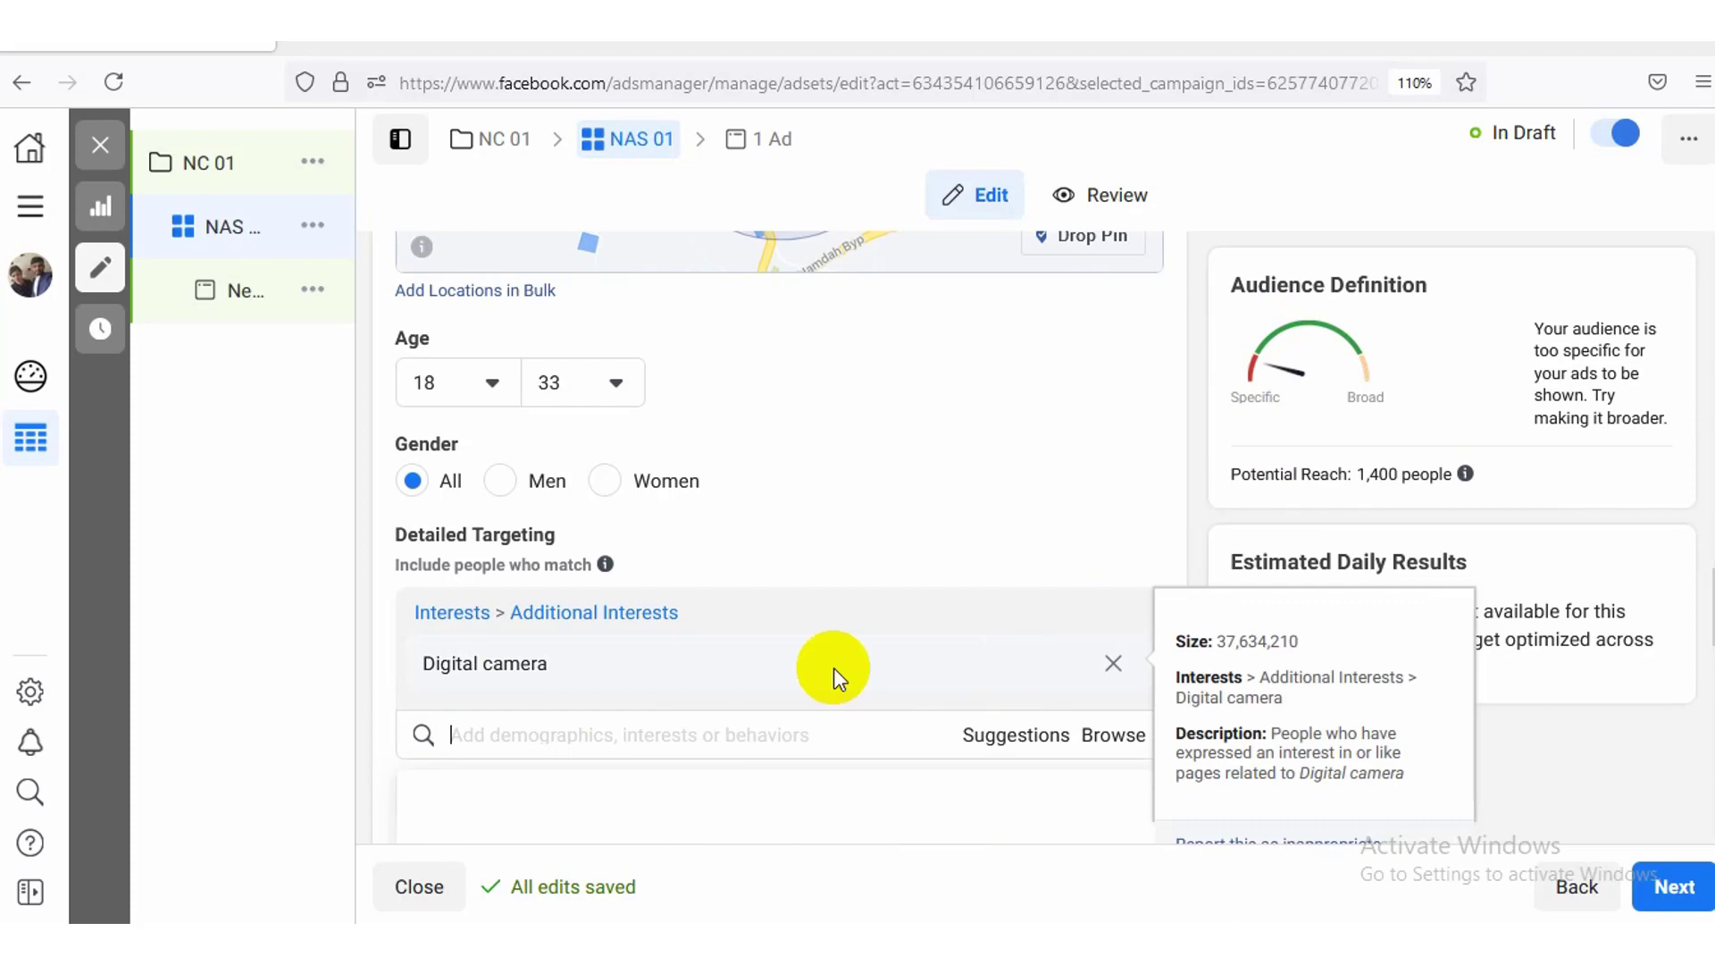
click(1112, 666)
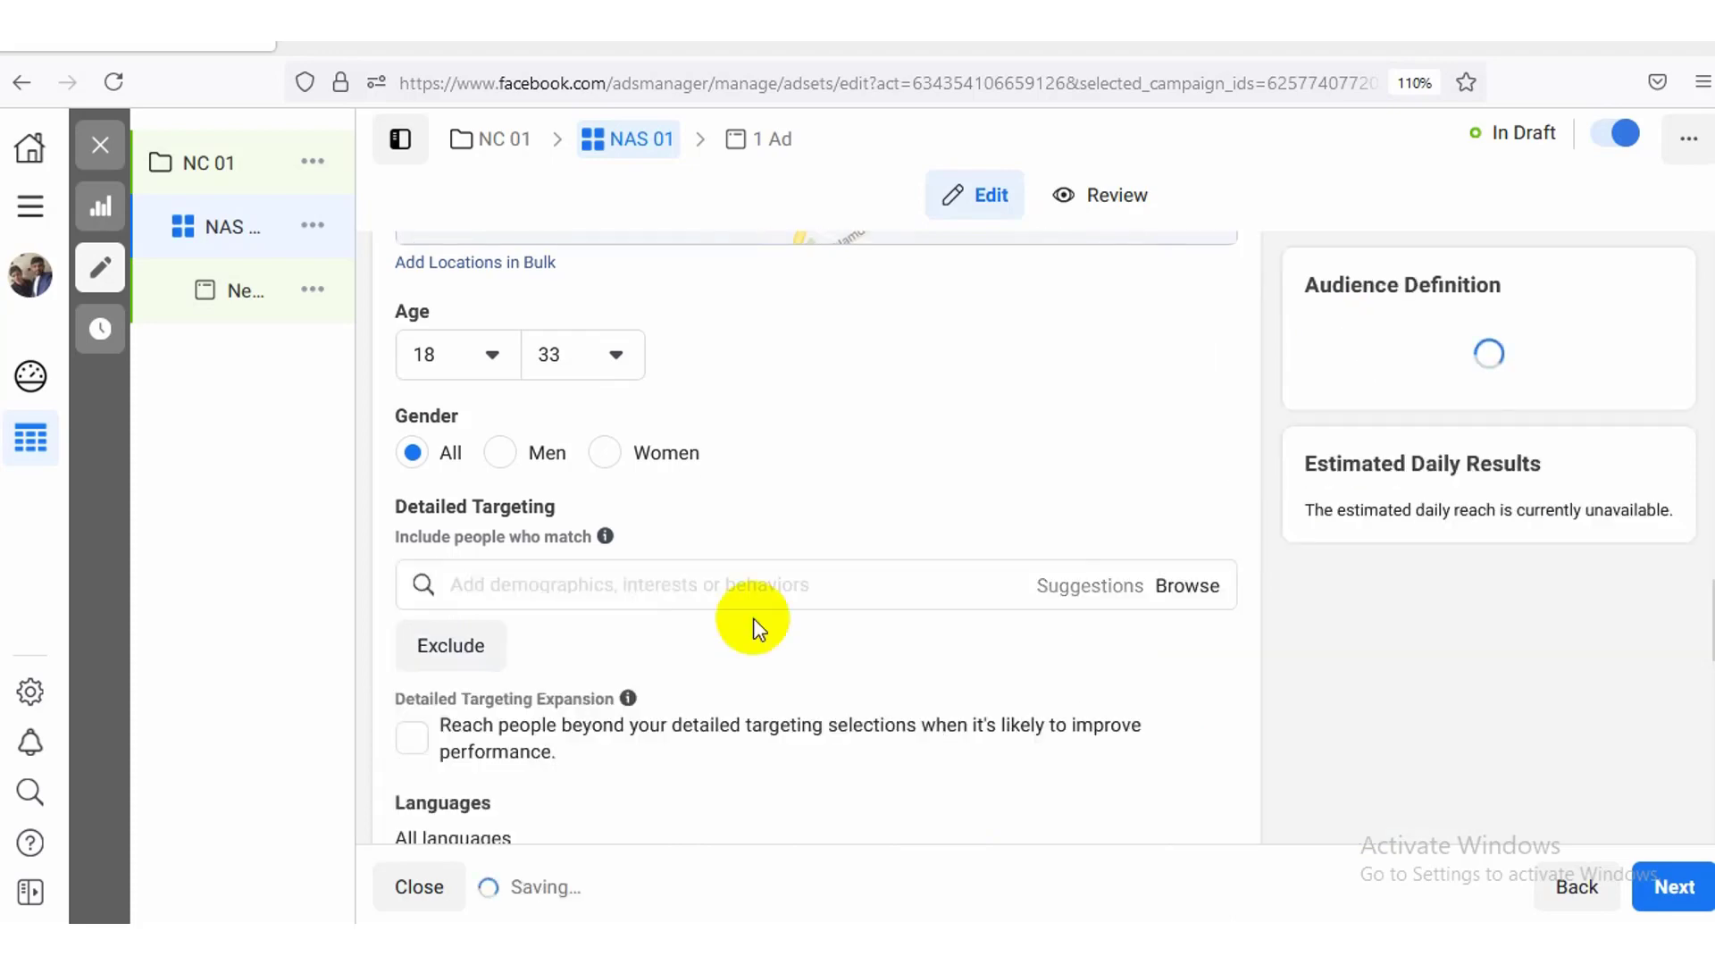
Step: Add the Mobile phones interest to Detailed Targeting and check the potential reach
click(660, 609)
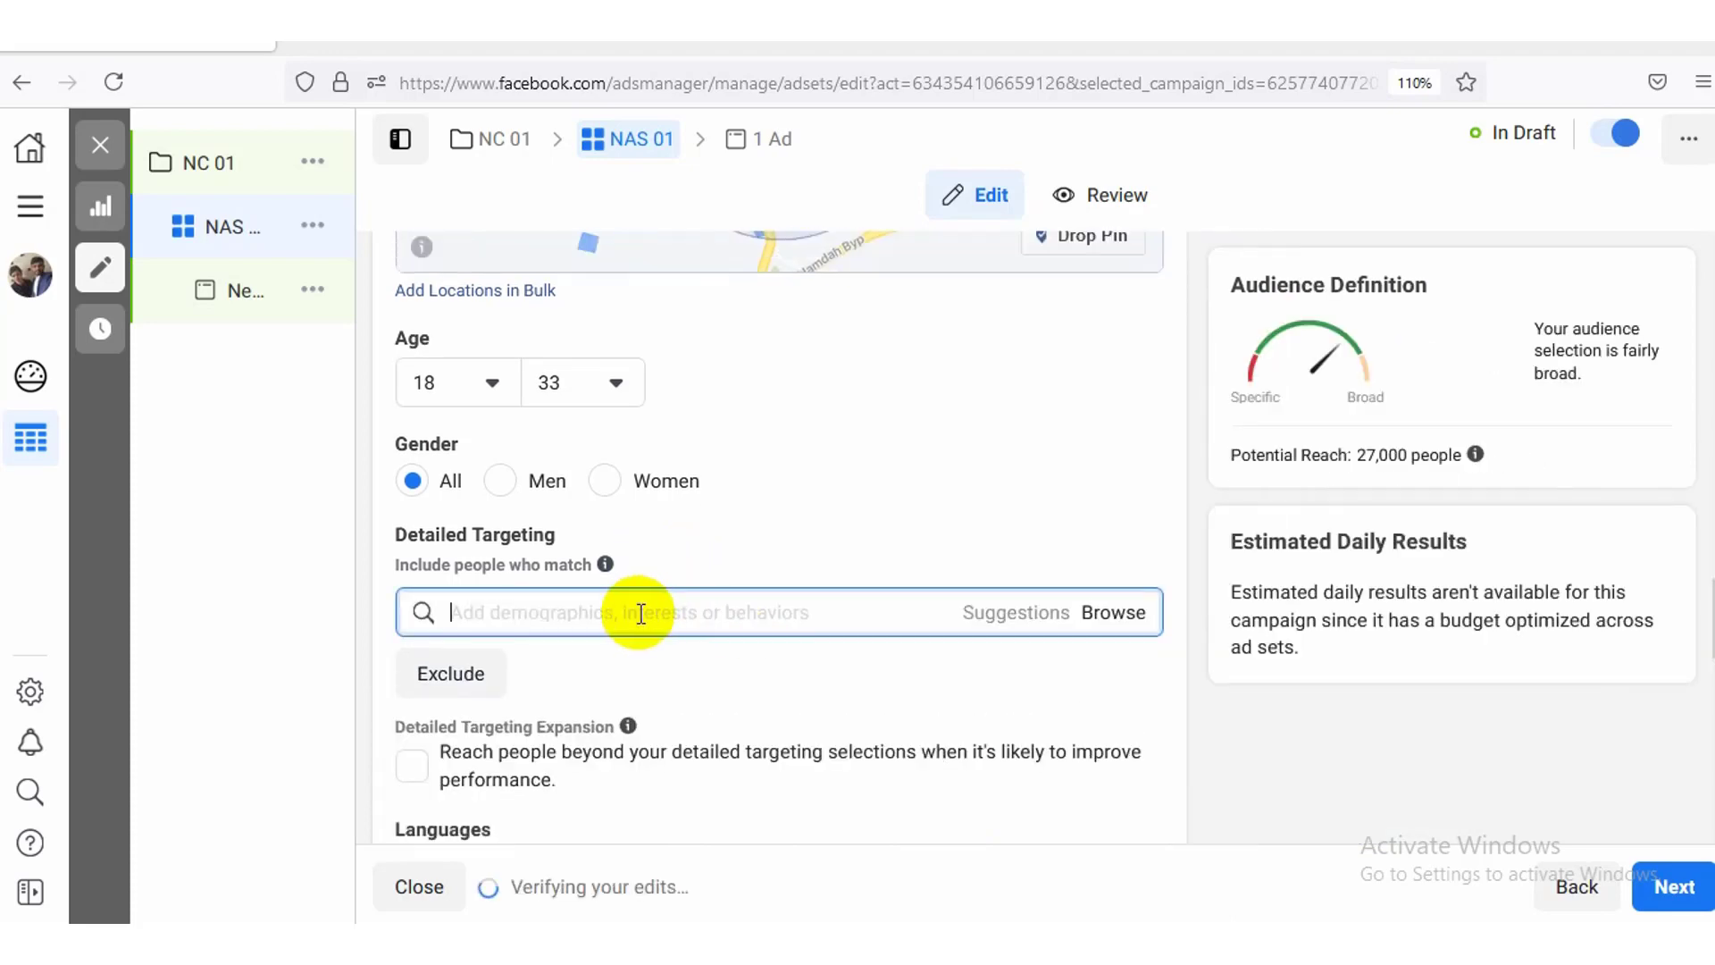
text(mo)
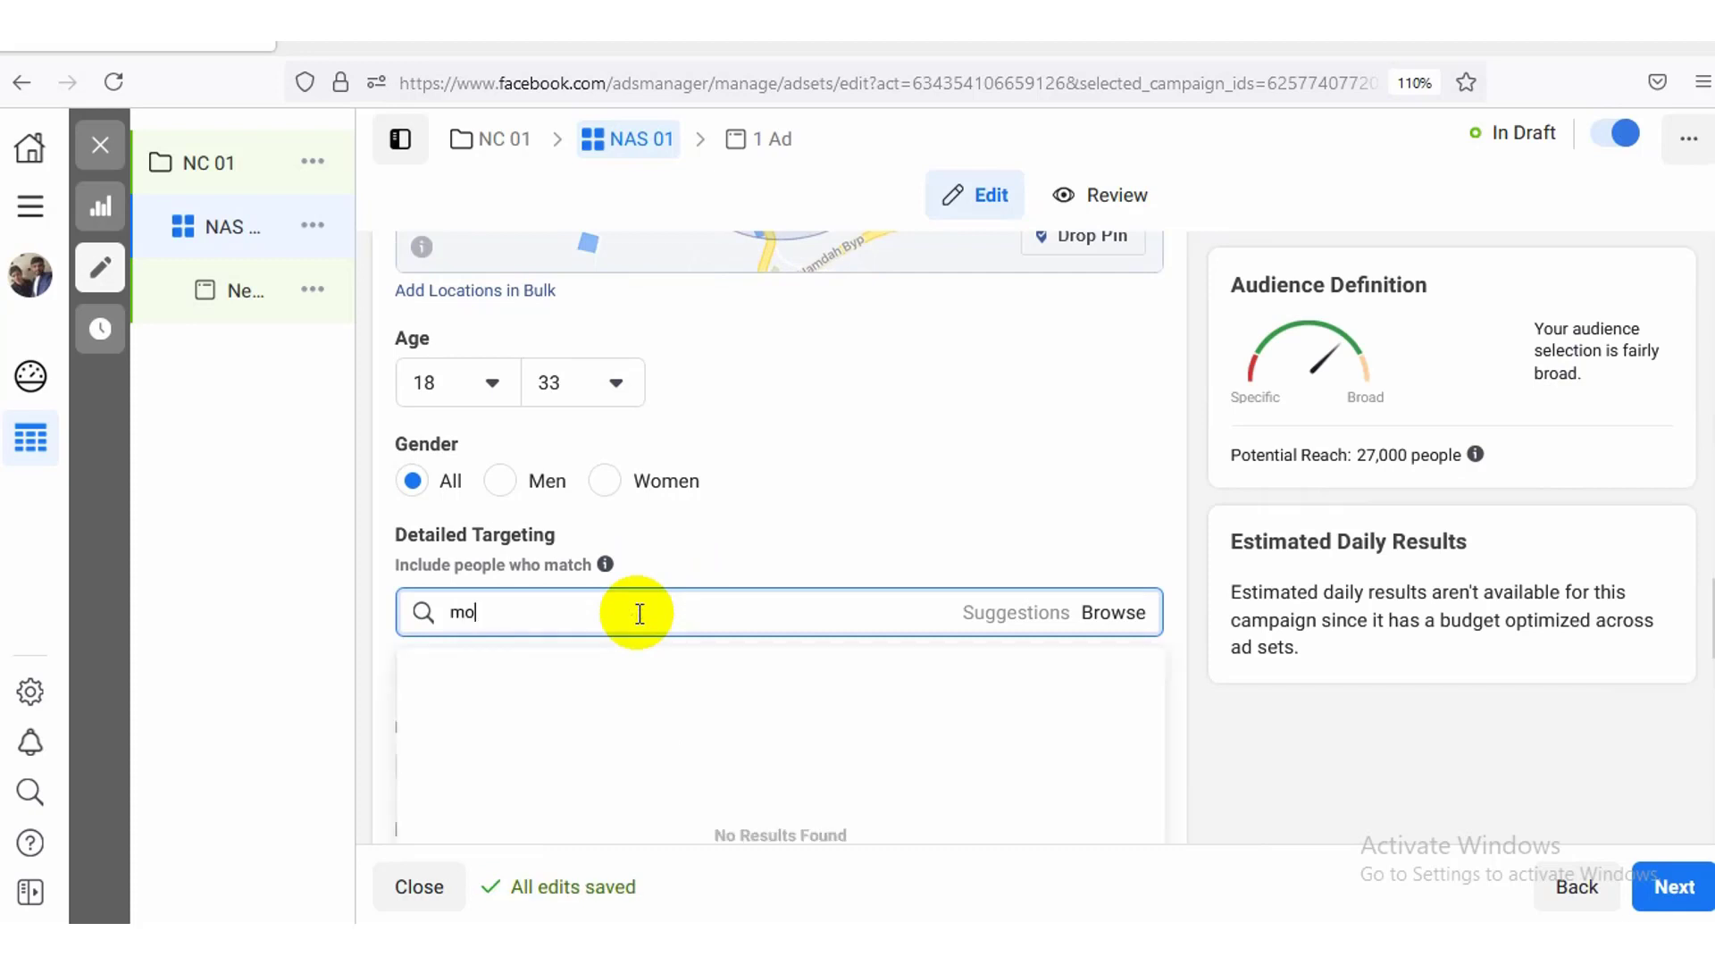
text(bile)
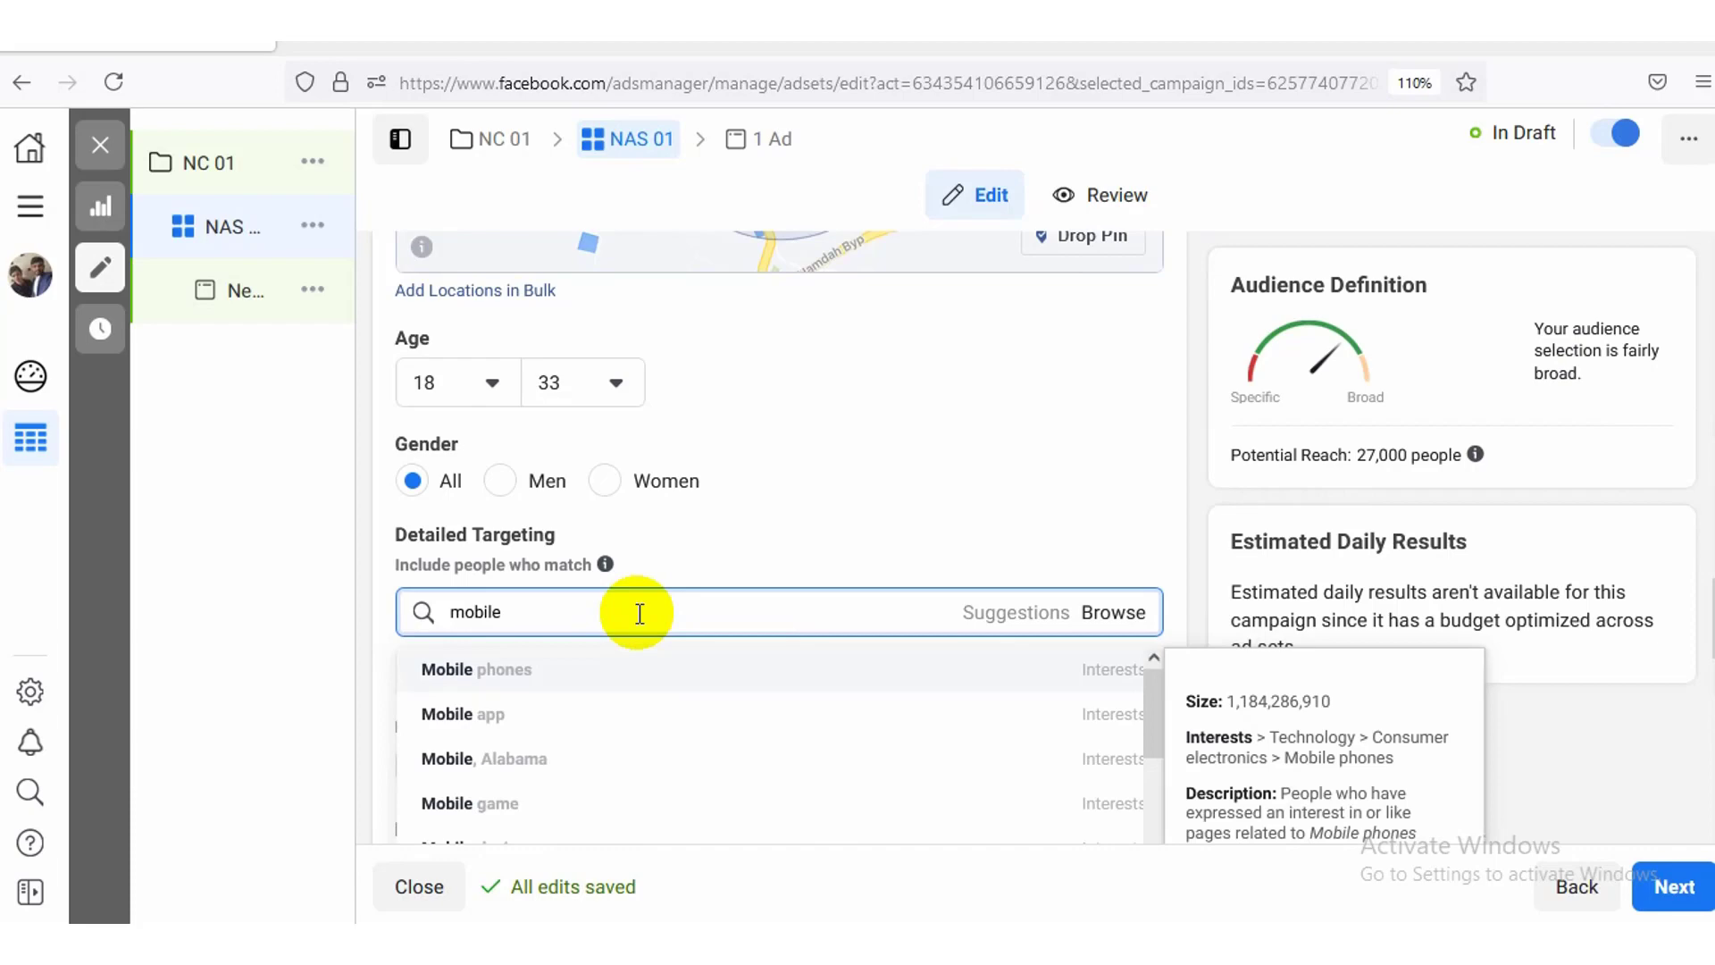
click(590, 684)
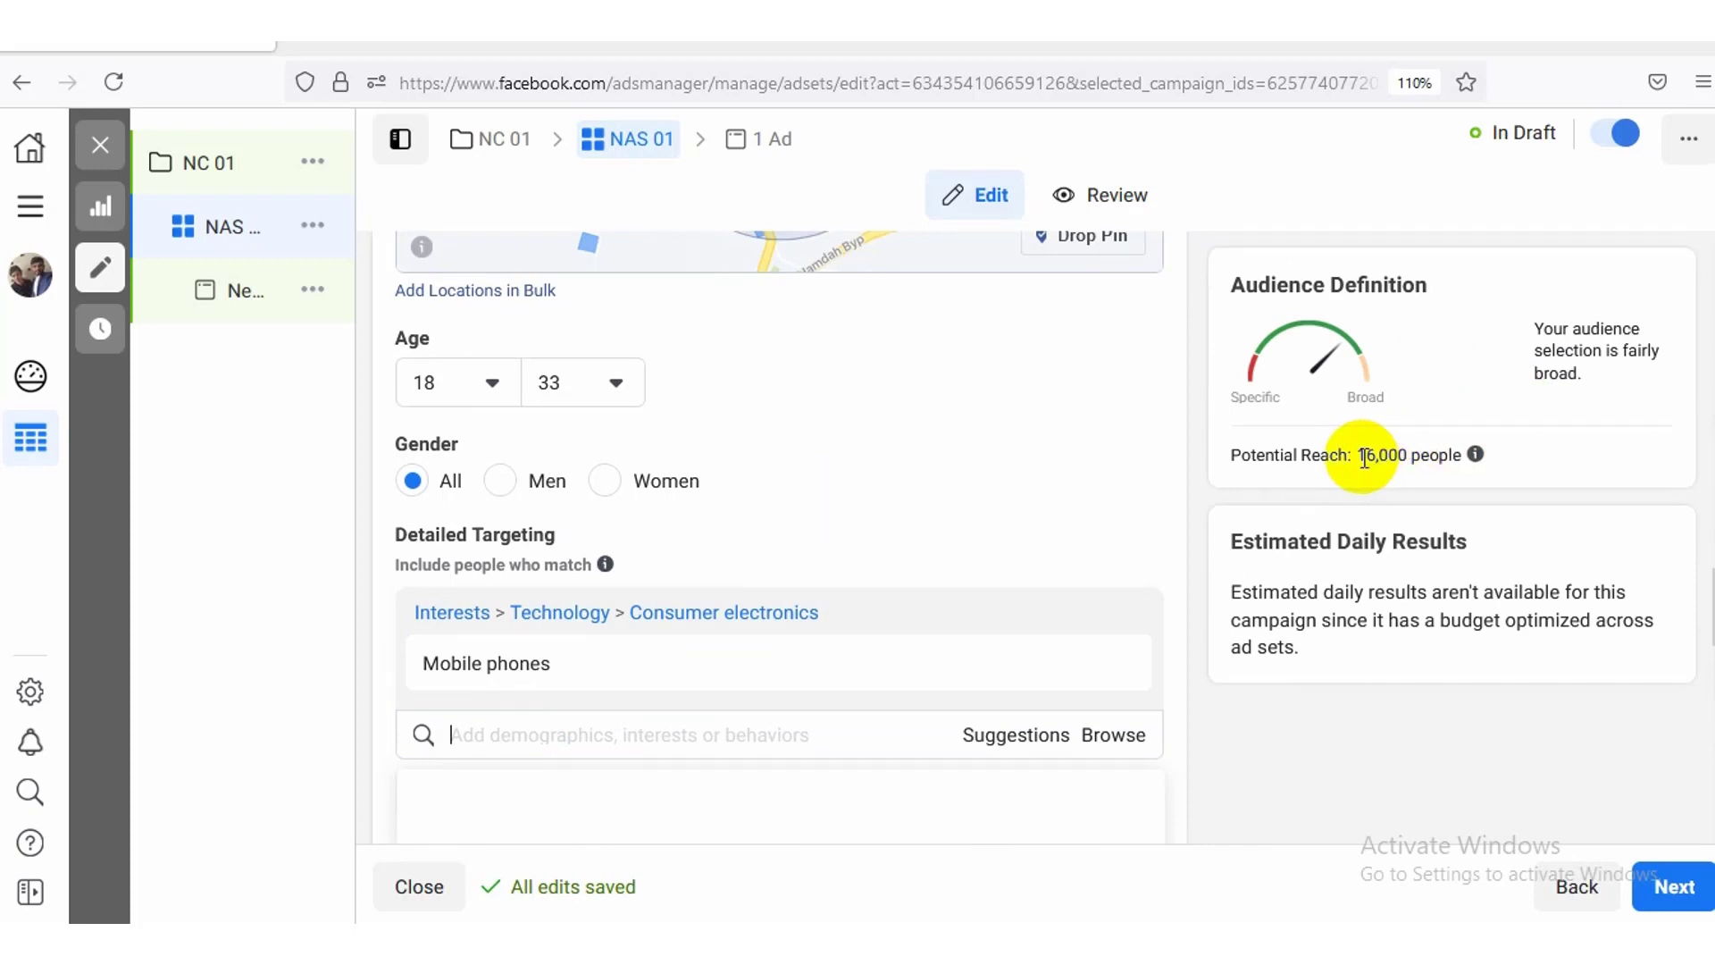
drag(1357, 456, 1439, 451)
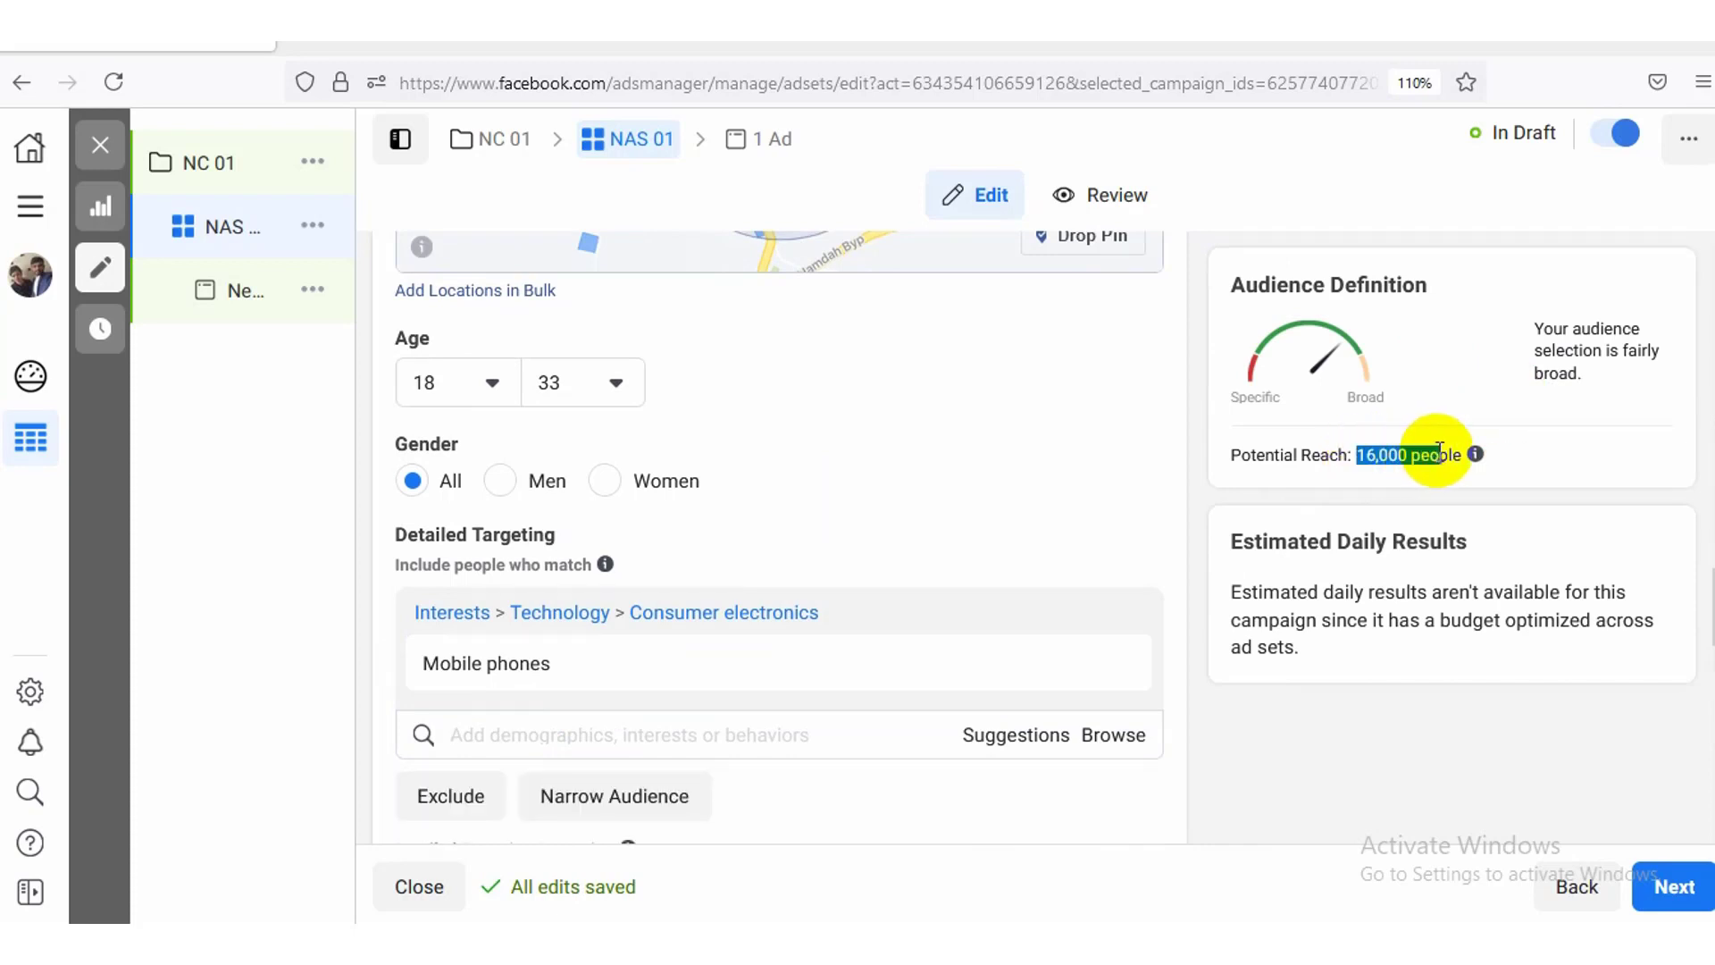
click(1364, 468)
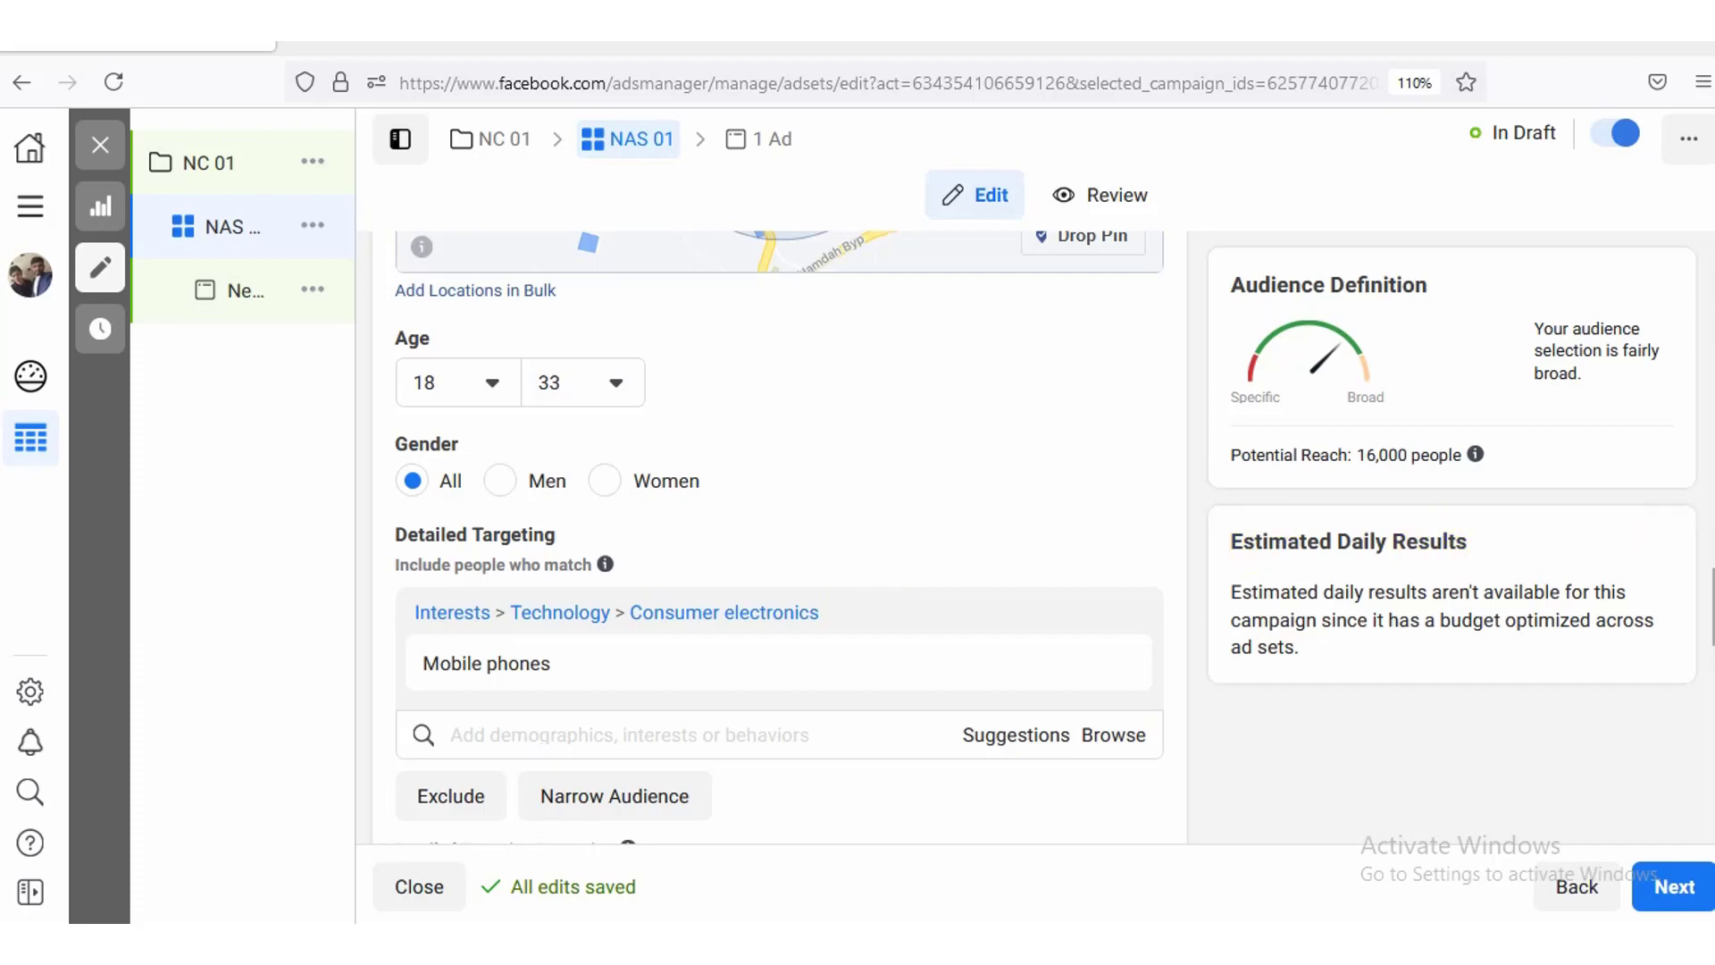
scroll(779, 536, down, 3)
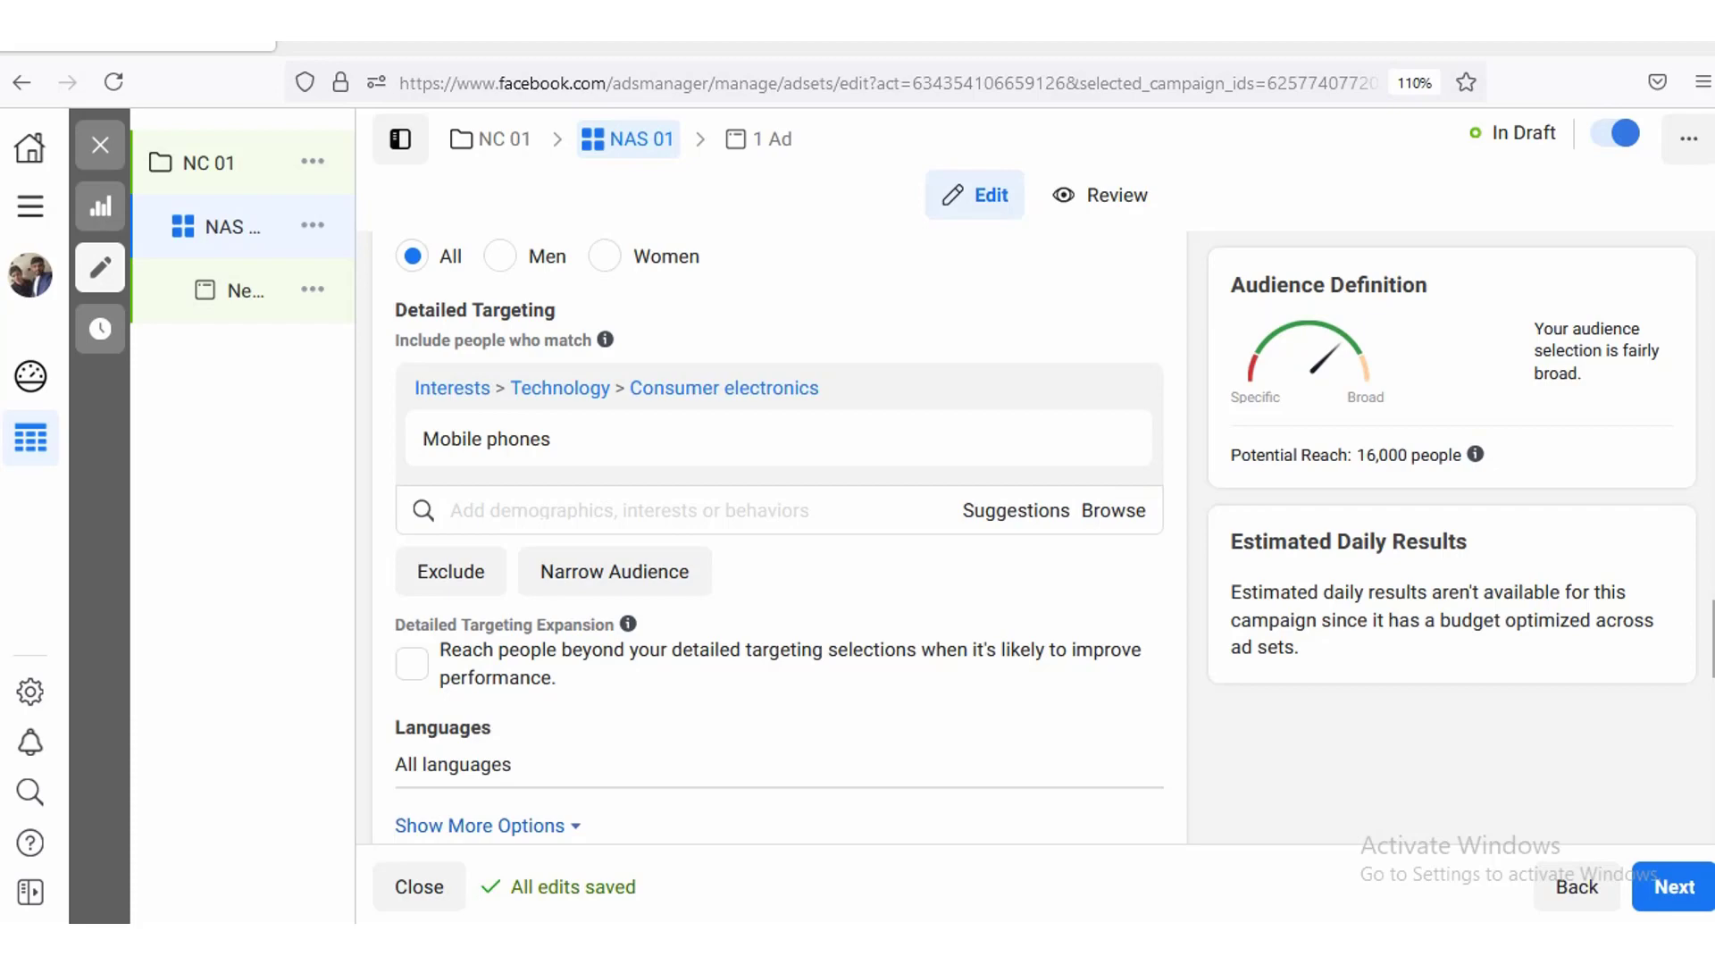
scroll(779, 536, up, 3)
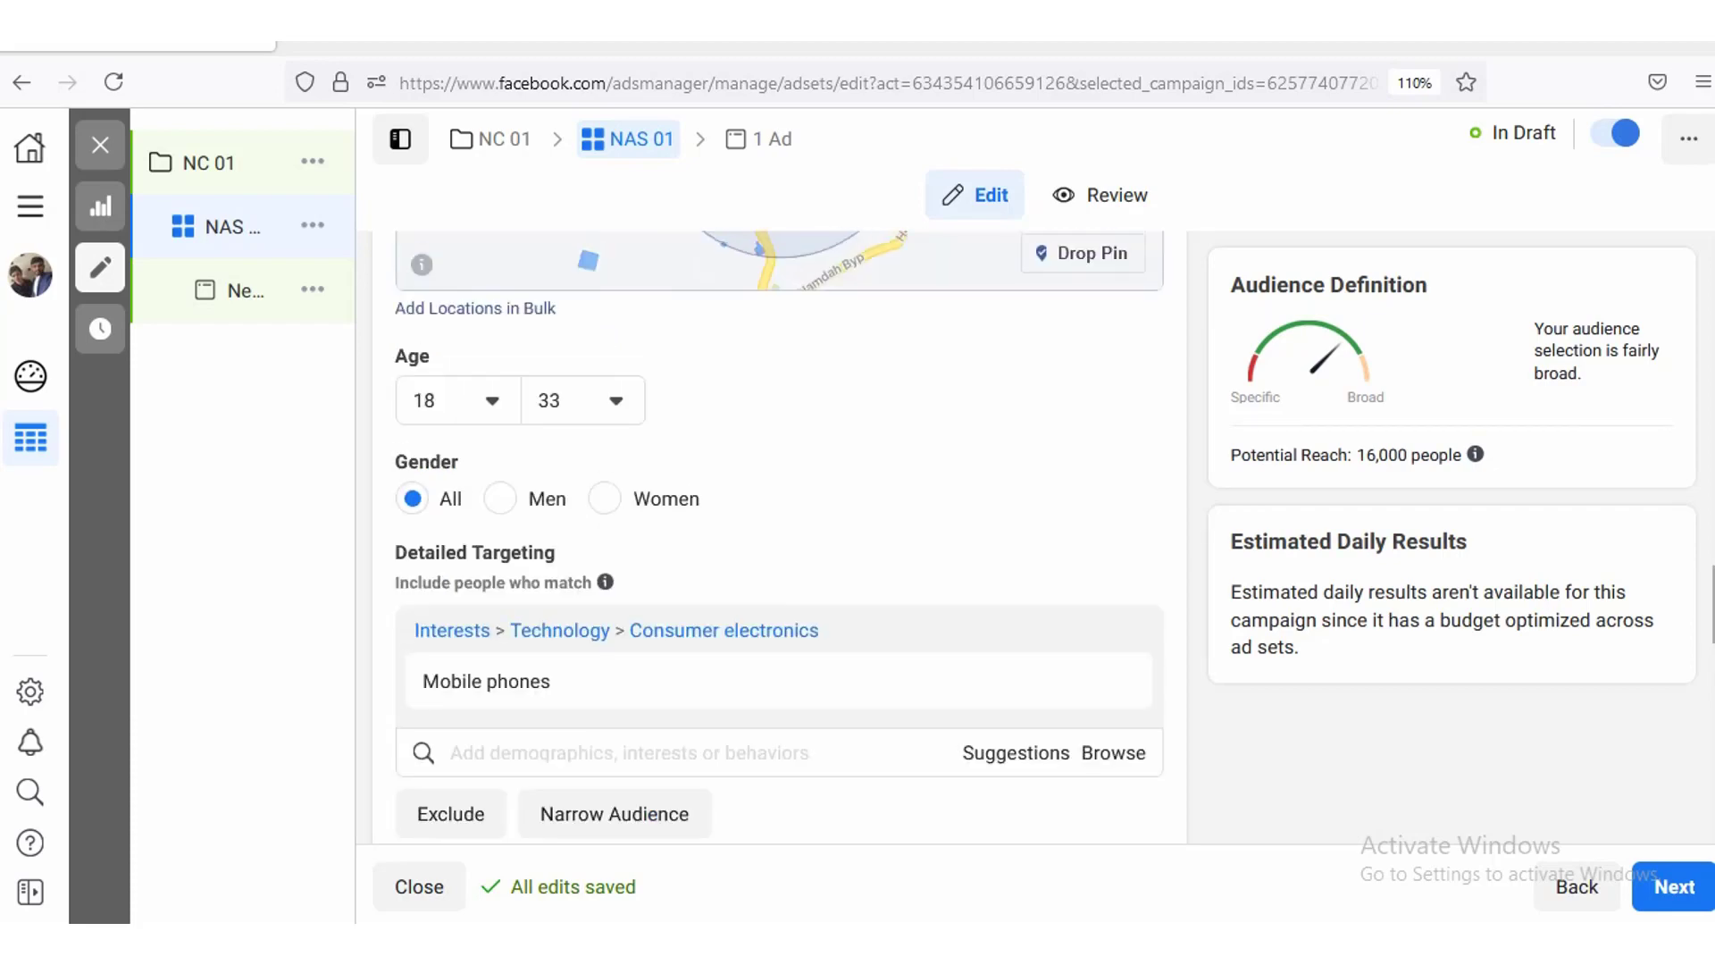
scroll(779, 536, down, 2)
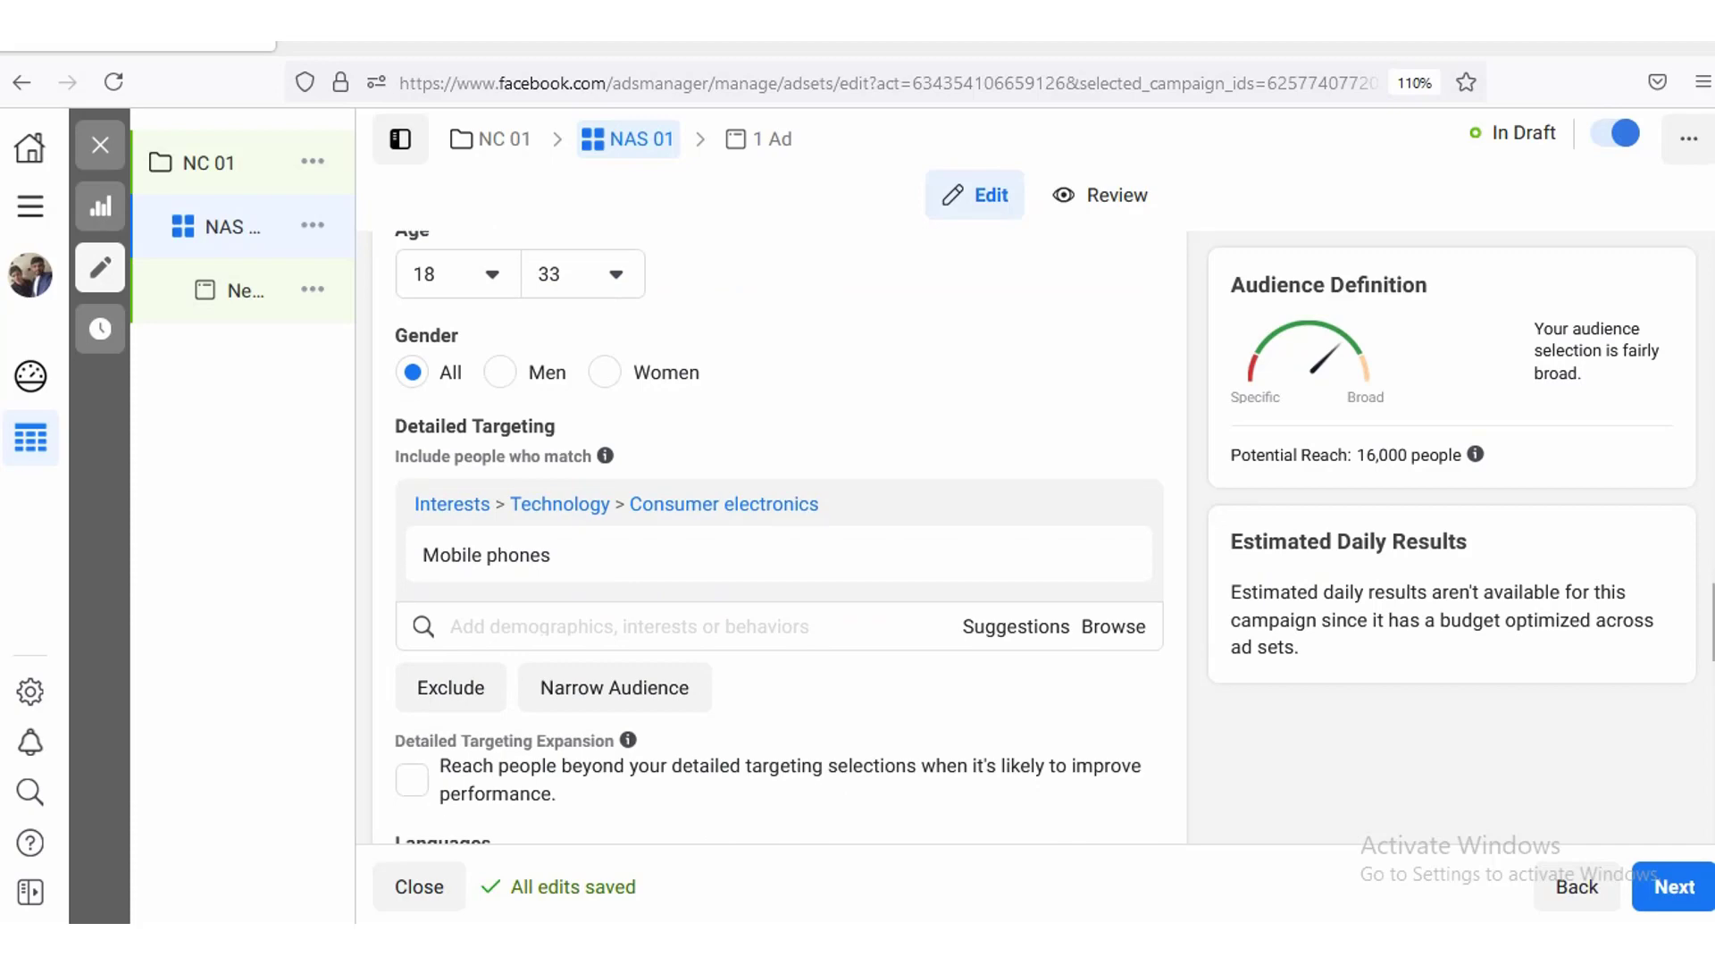
scroll(779, 536, down, 1)
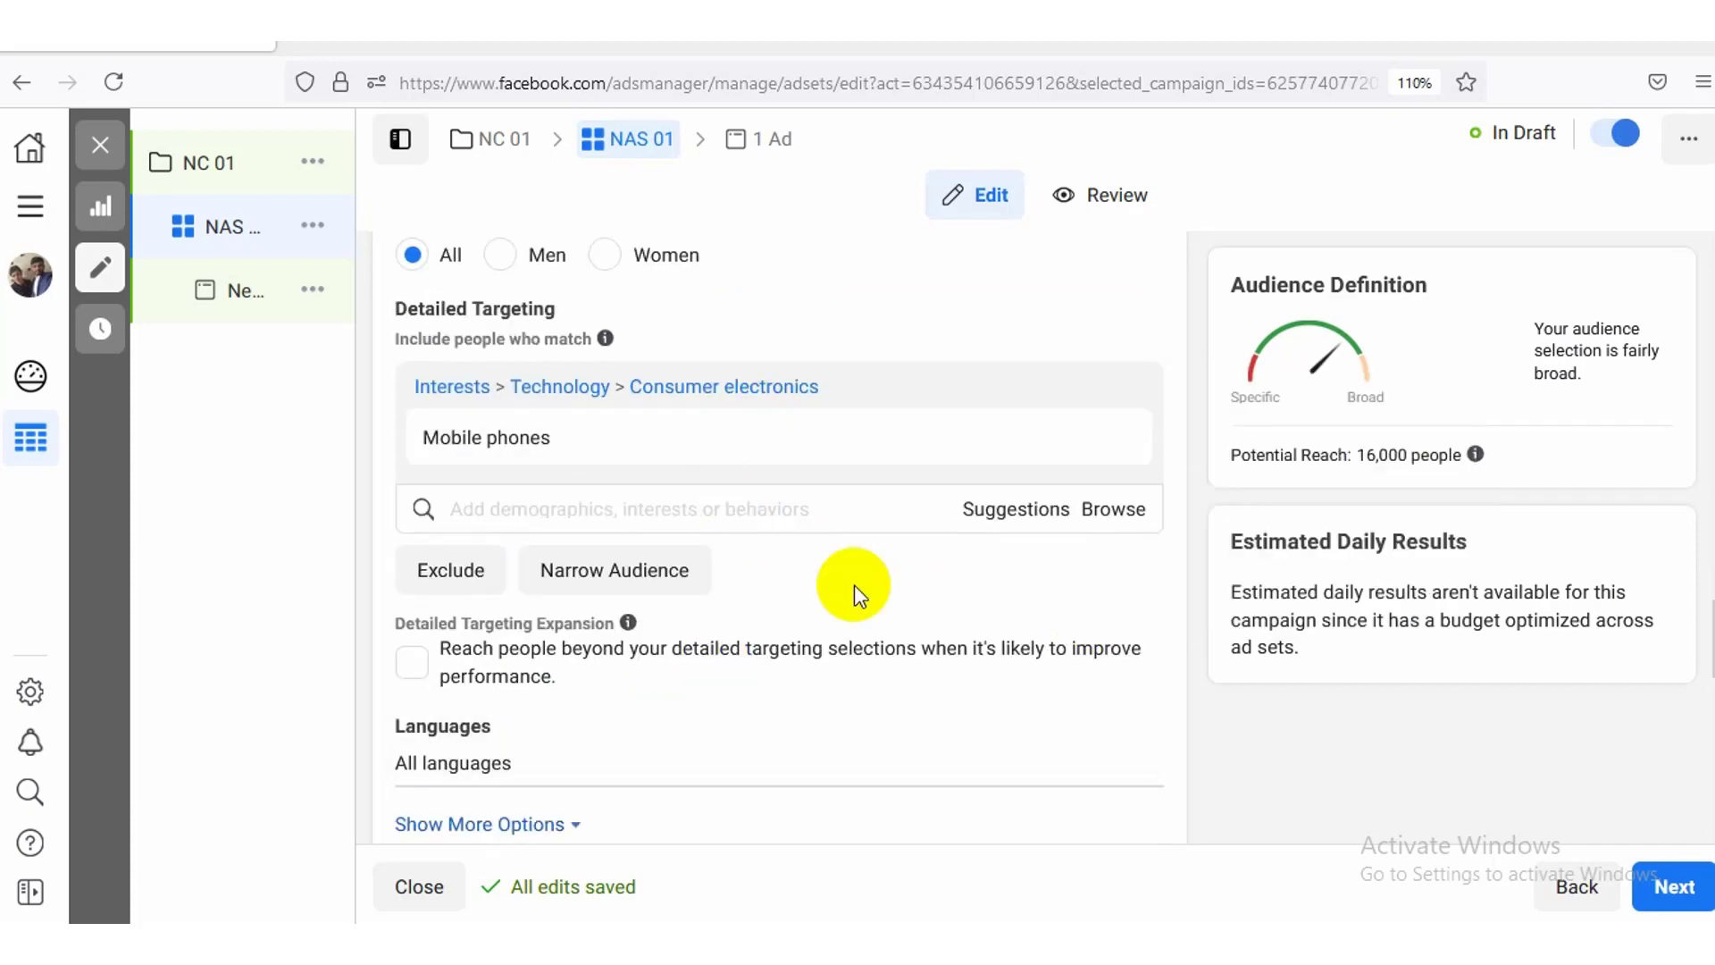
scroll(779, 536, up, 3)
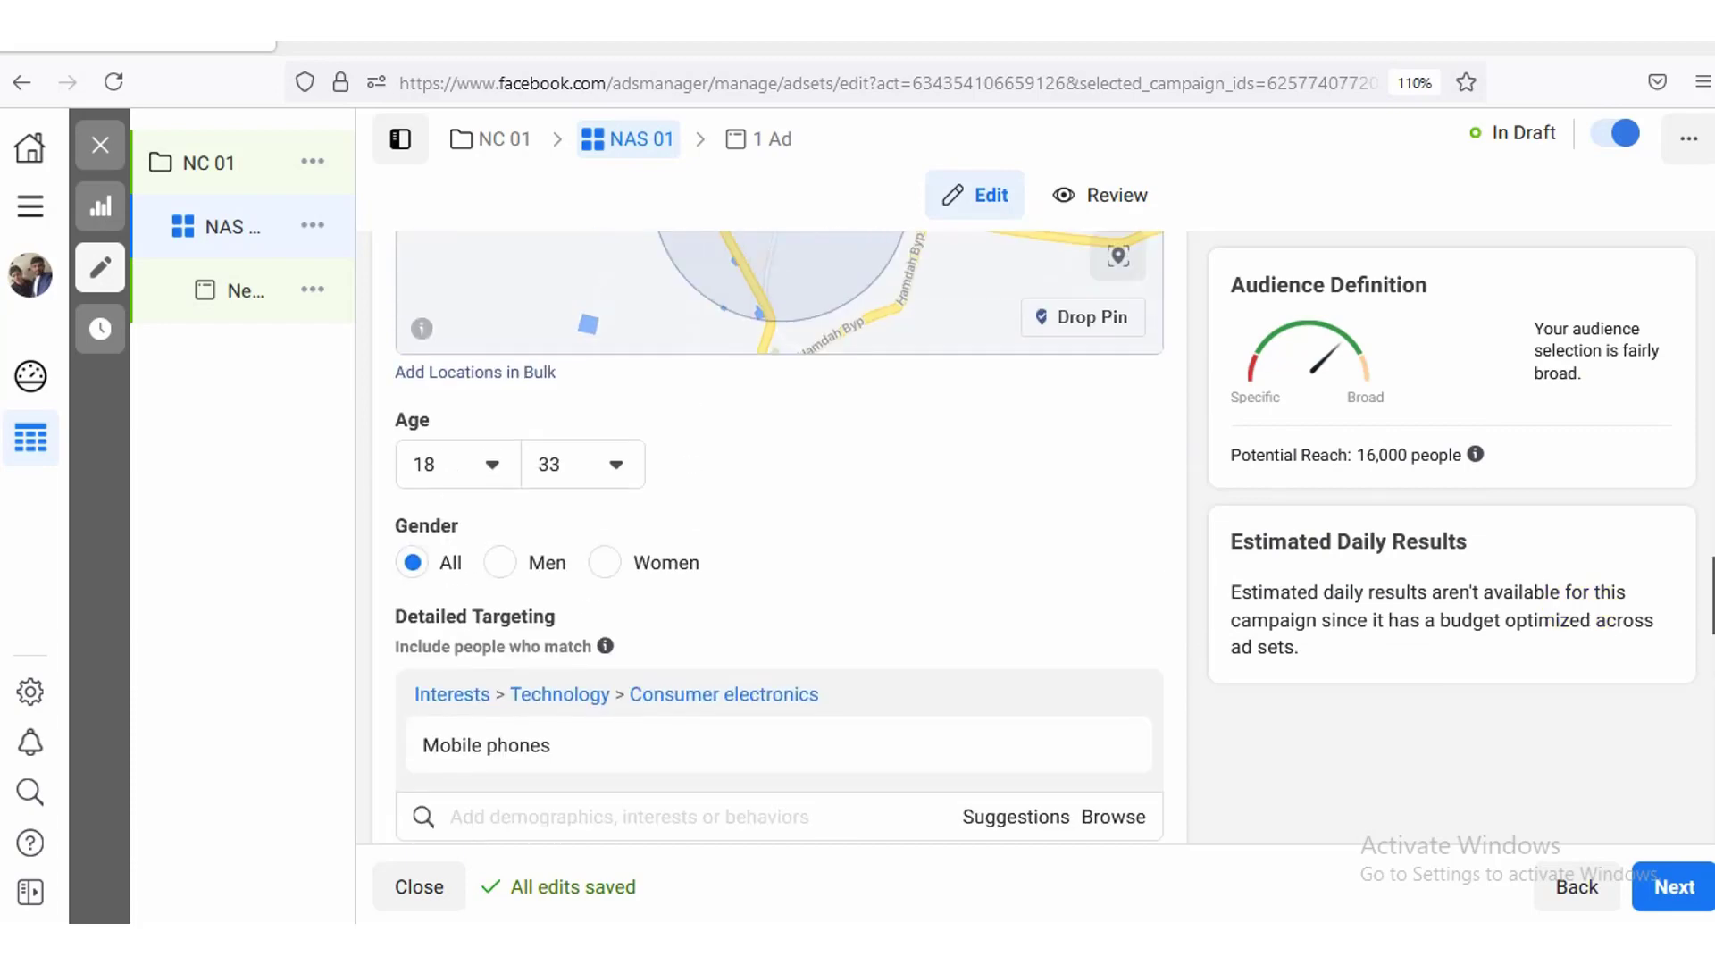
scroll(779, 536, up, 2)
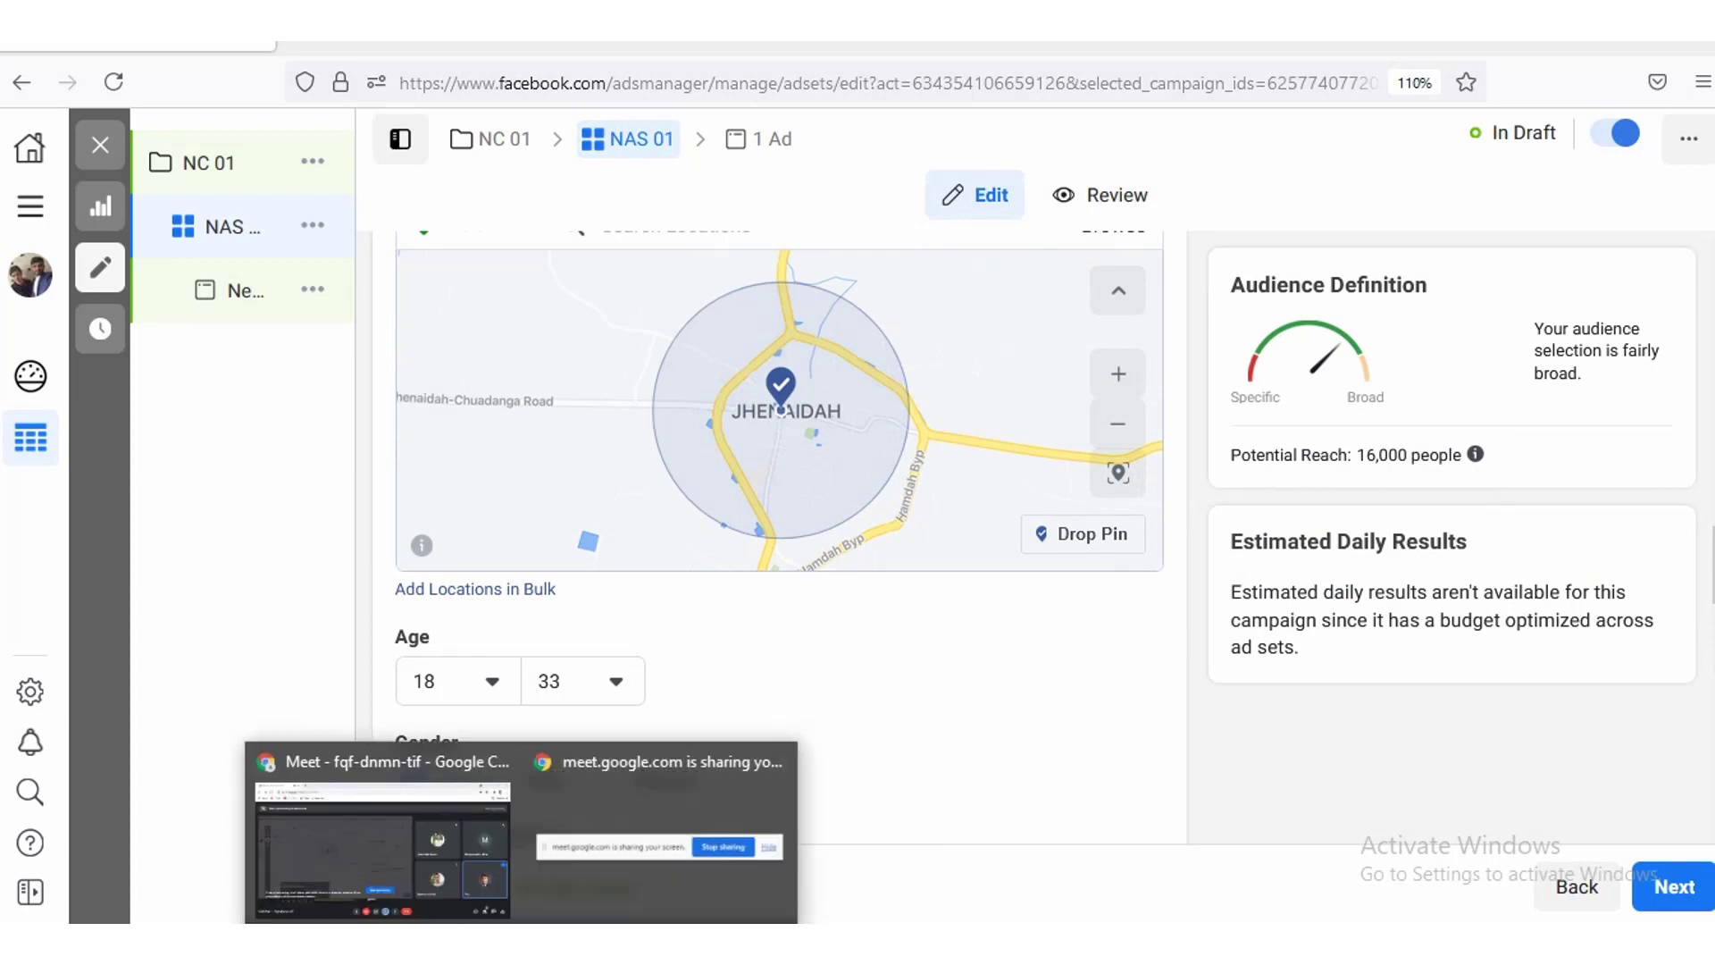
Step: Switch to the Google Meet call window to check the meeting, and return to Facebook Ads Manager
click(422, 861)
mouse_move(681, 566)
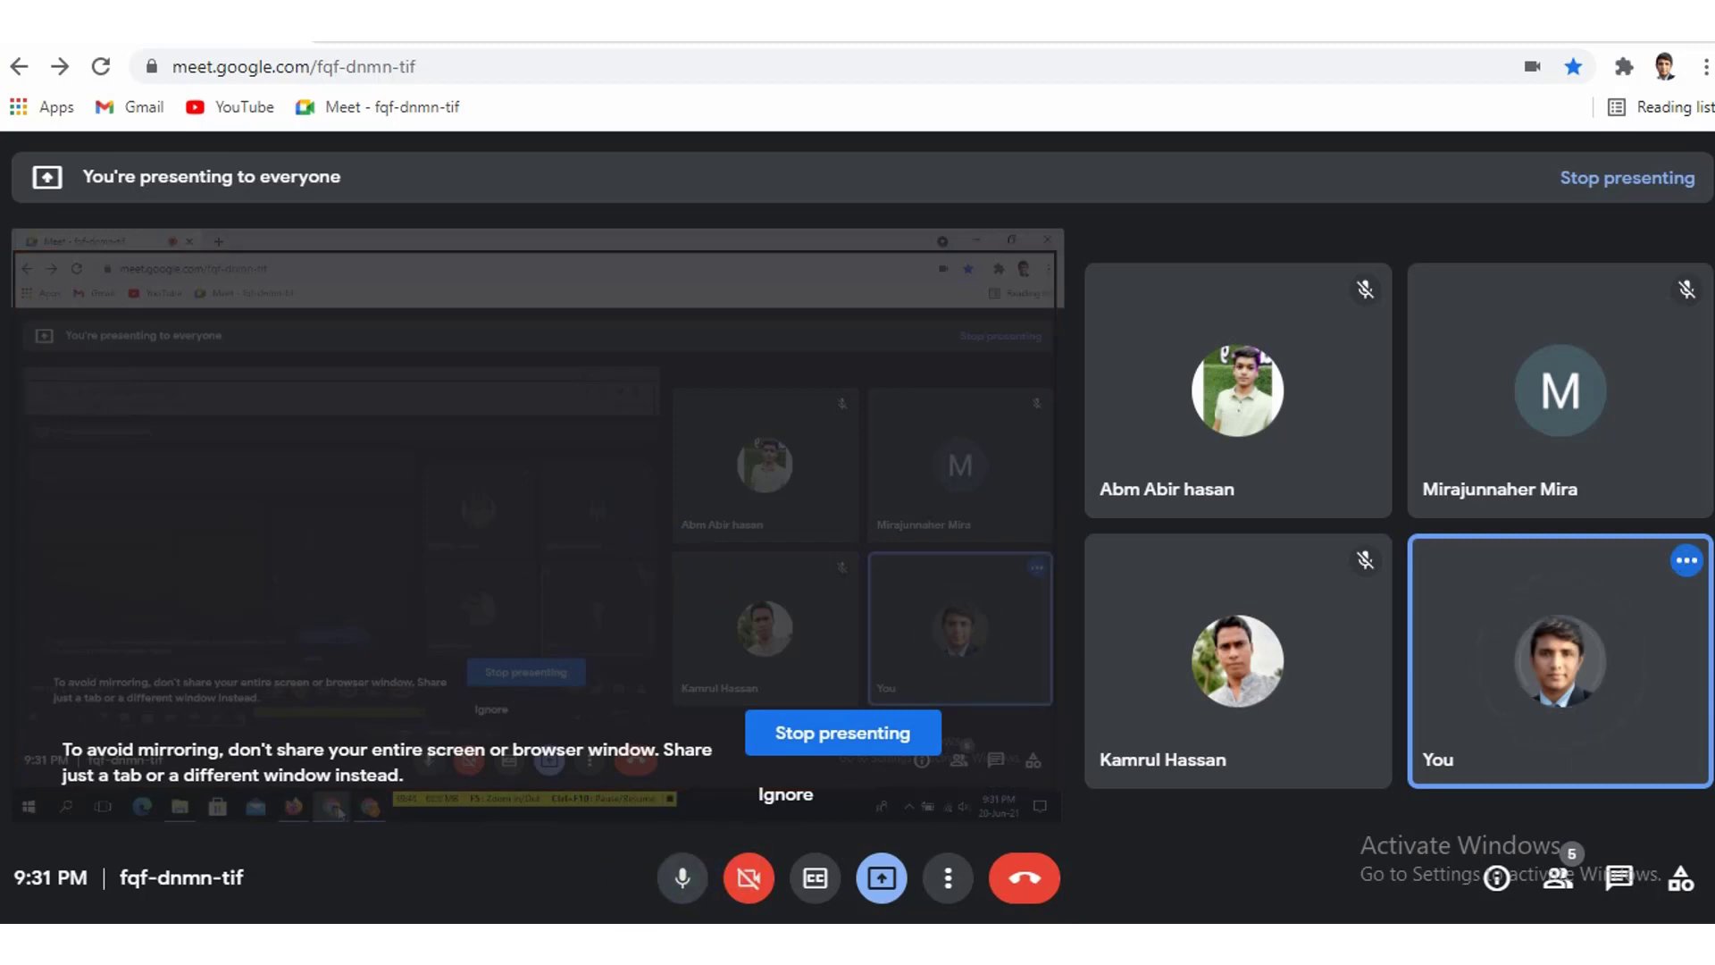
mouse_move(522, 942)
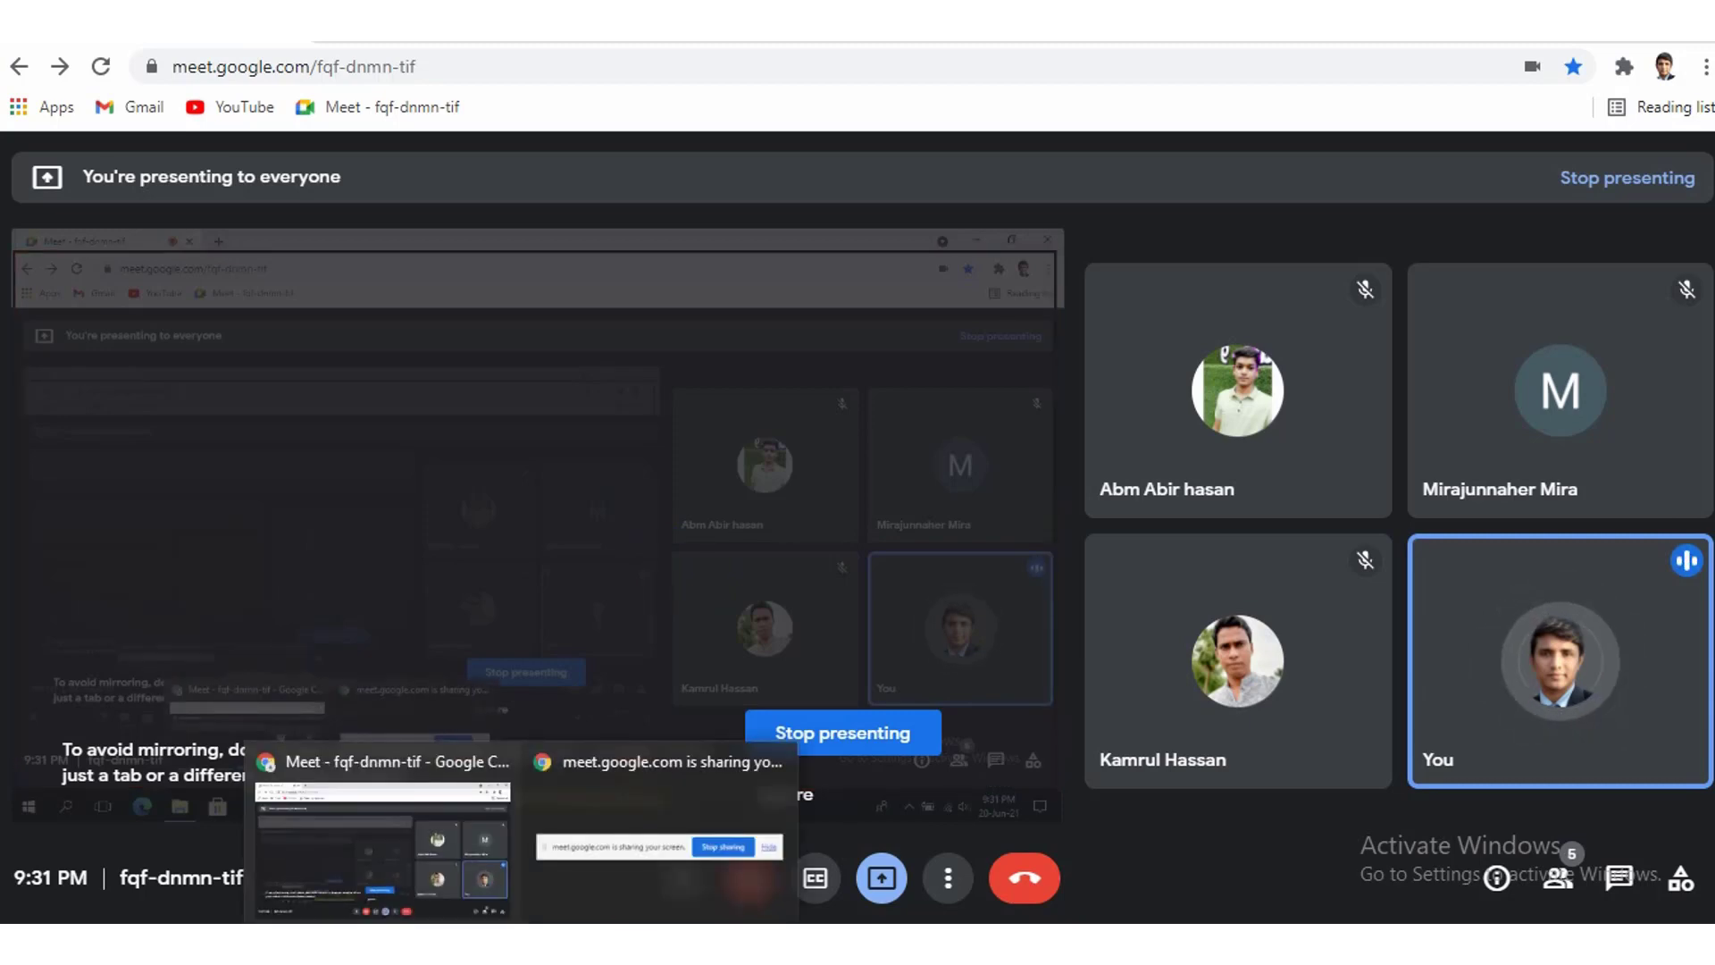
click(574, 840)
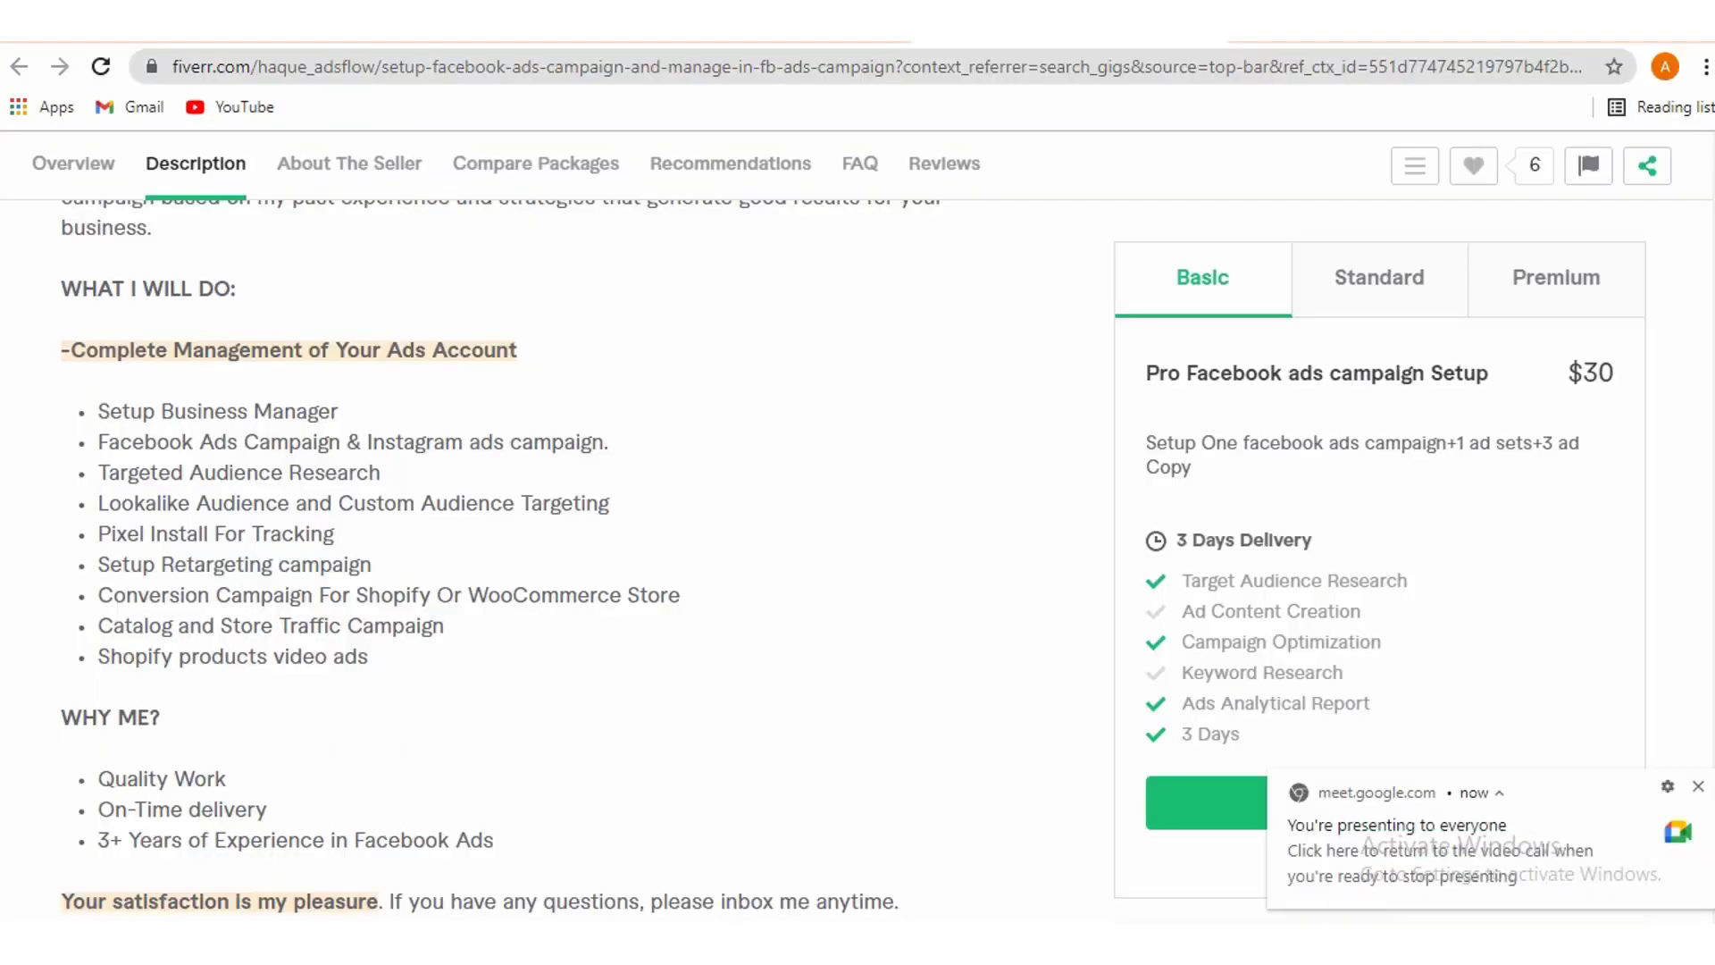
key(alt+Tab)
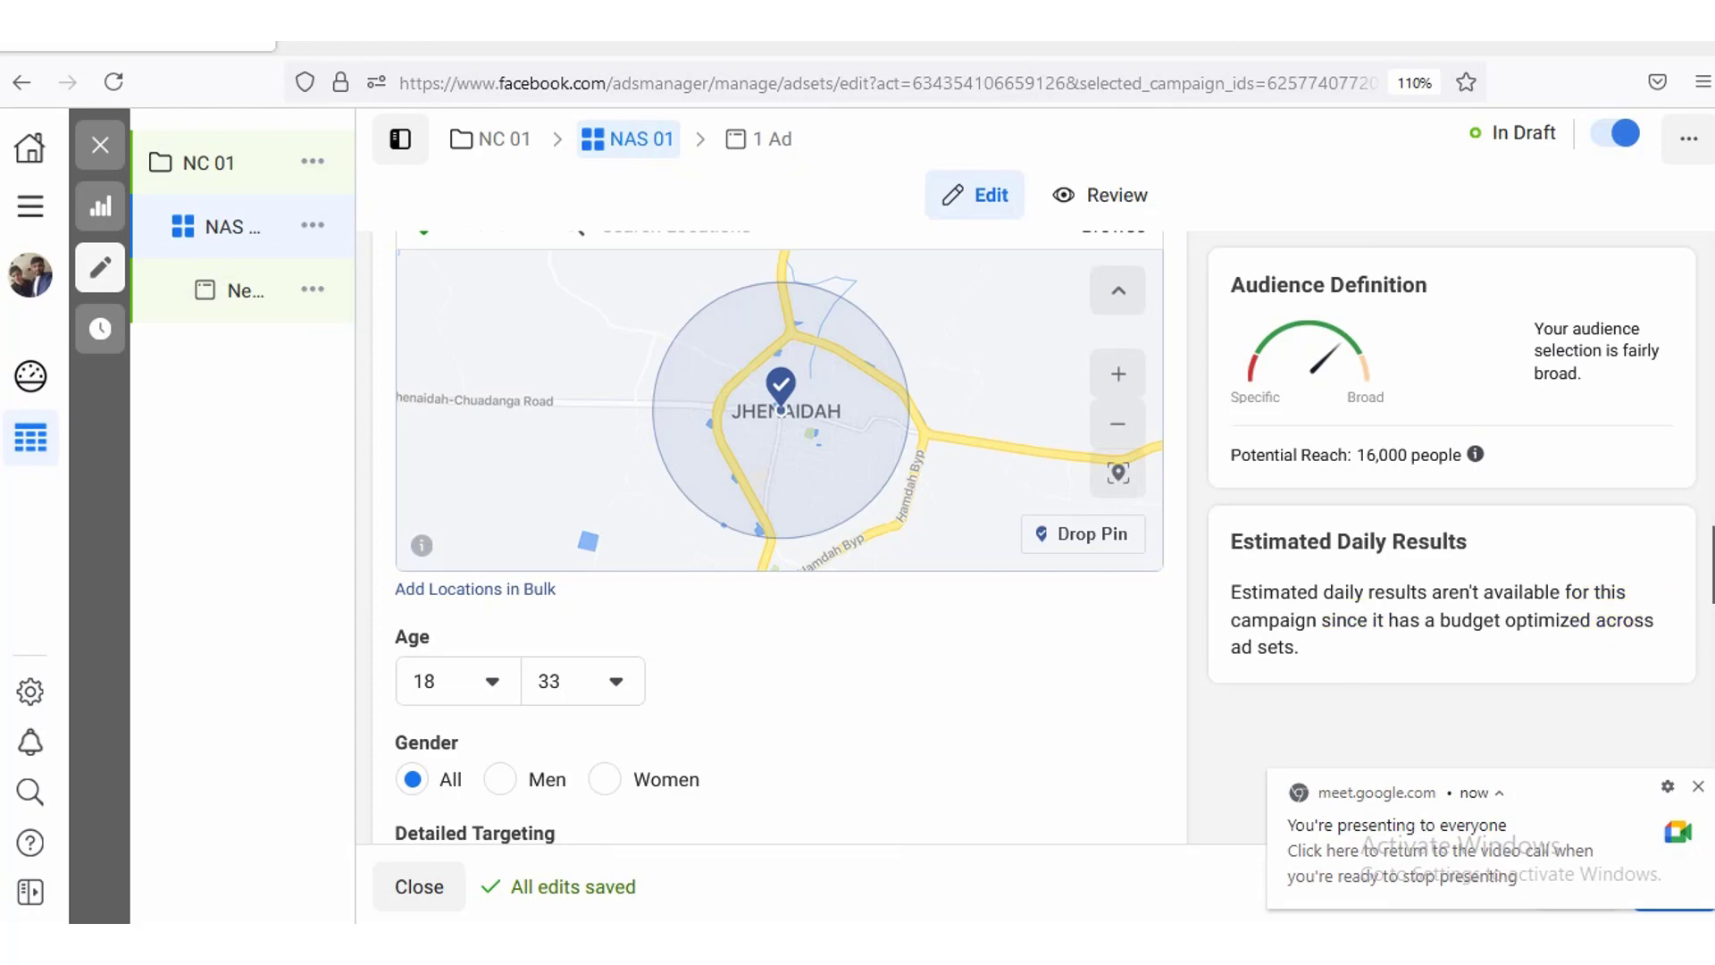
Step: Open the ad set's Languages setting for editing and add Bengali as the audience language
scroll(1698, 581, down, 3)
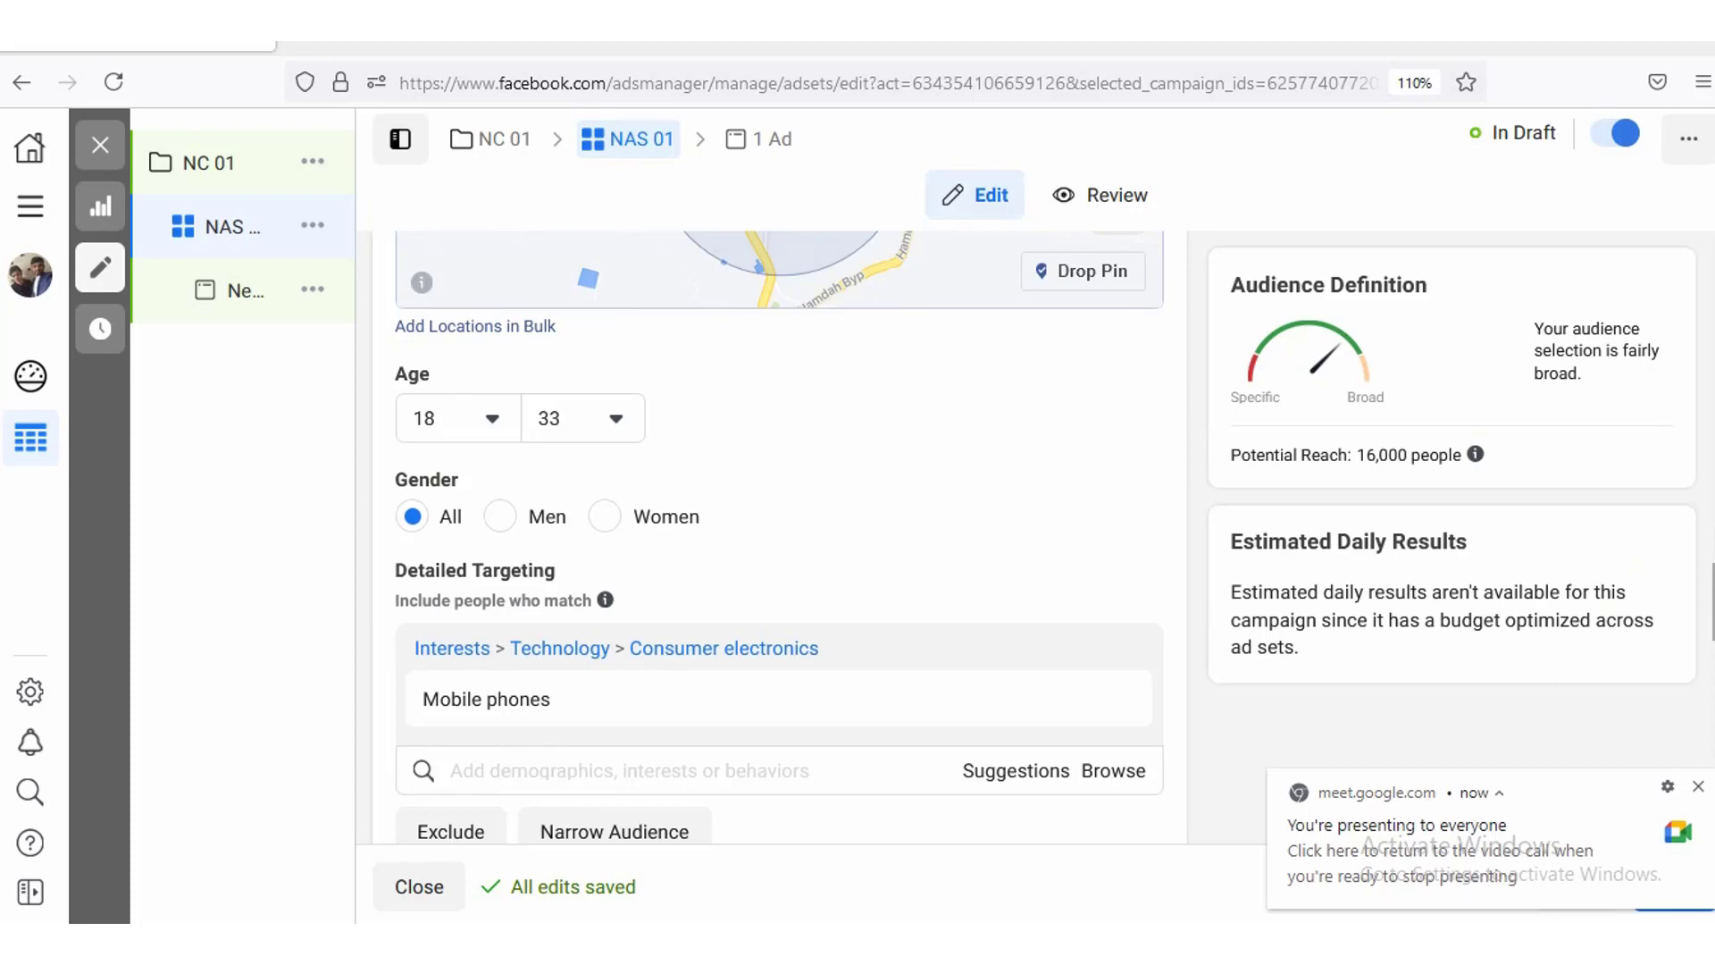
scroll(777, 536, down, 3)
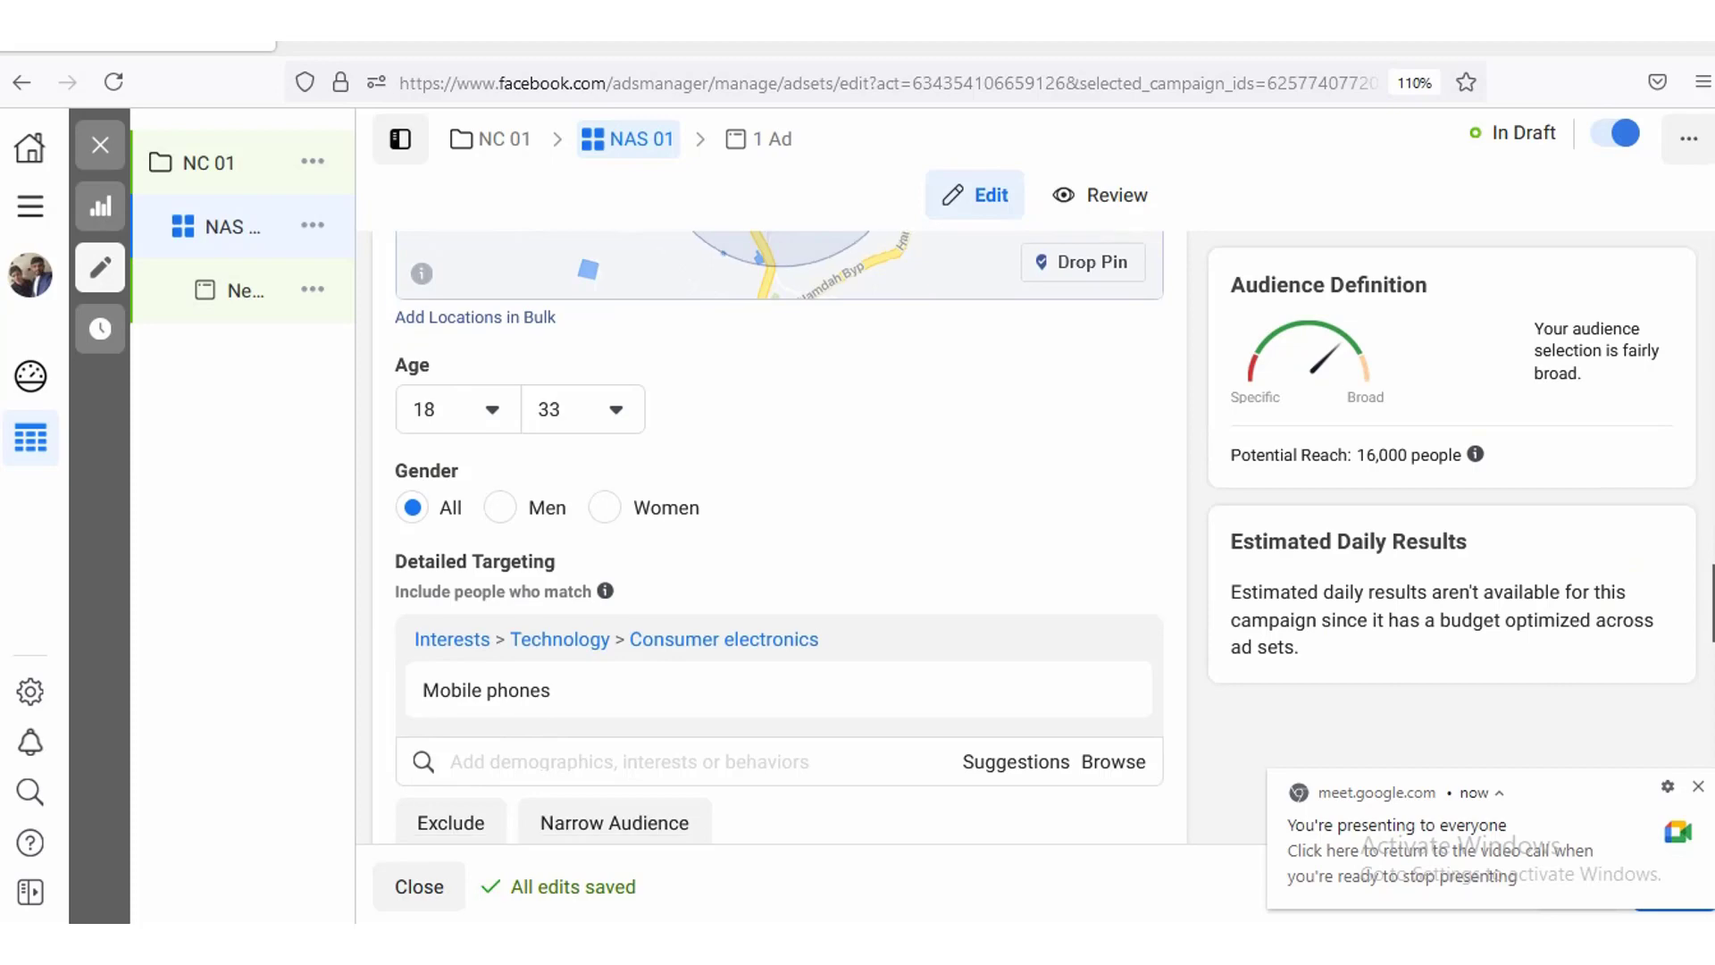
mouse_move(919, 486)
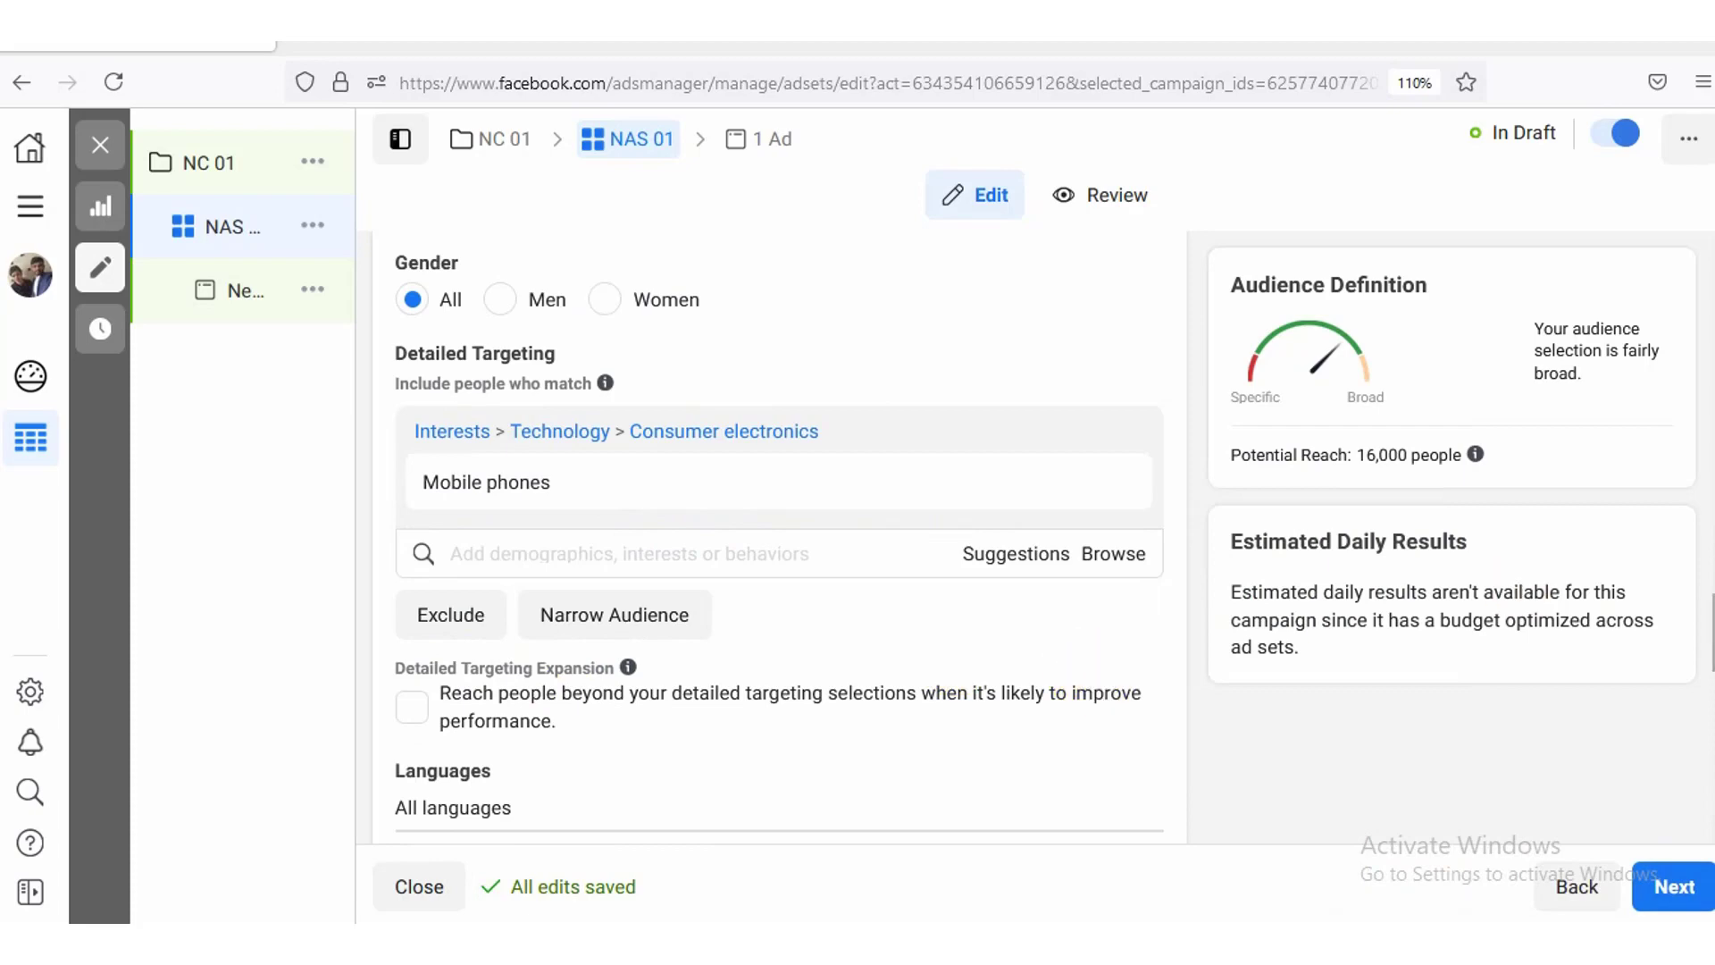
scroll(780, 536, down, 2)
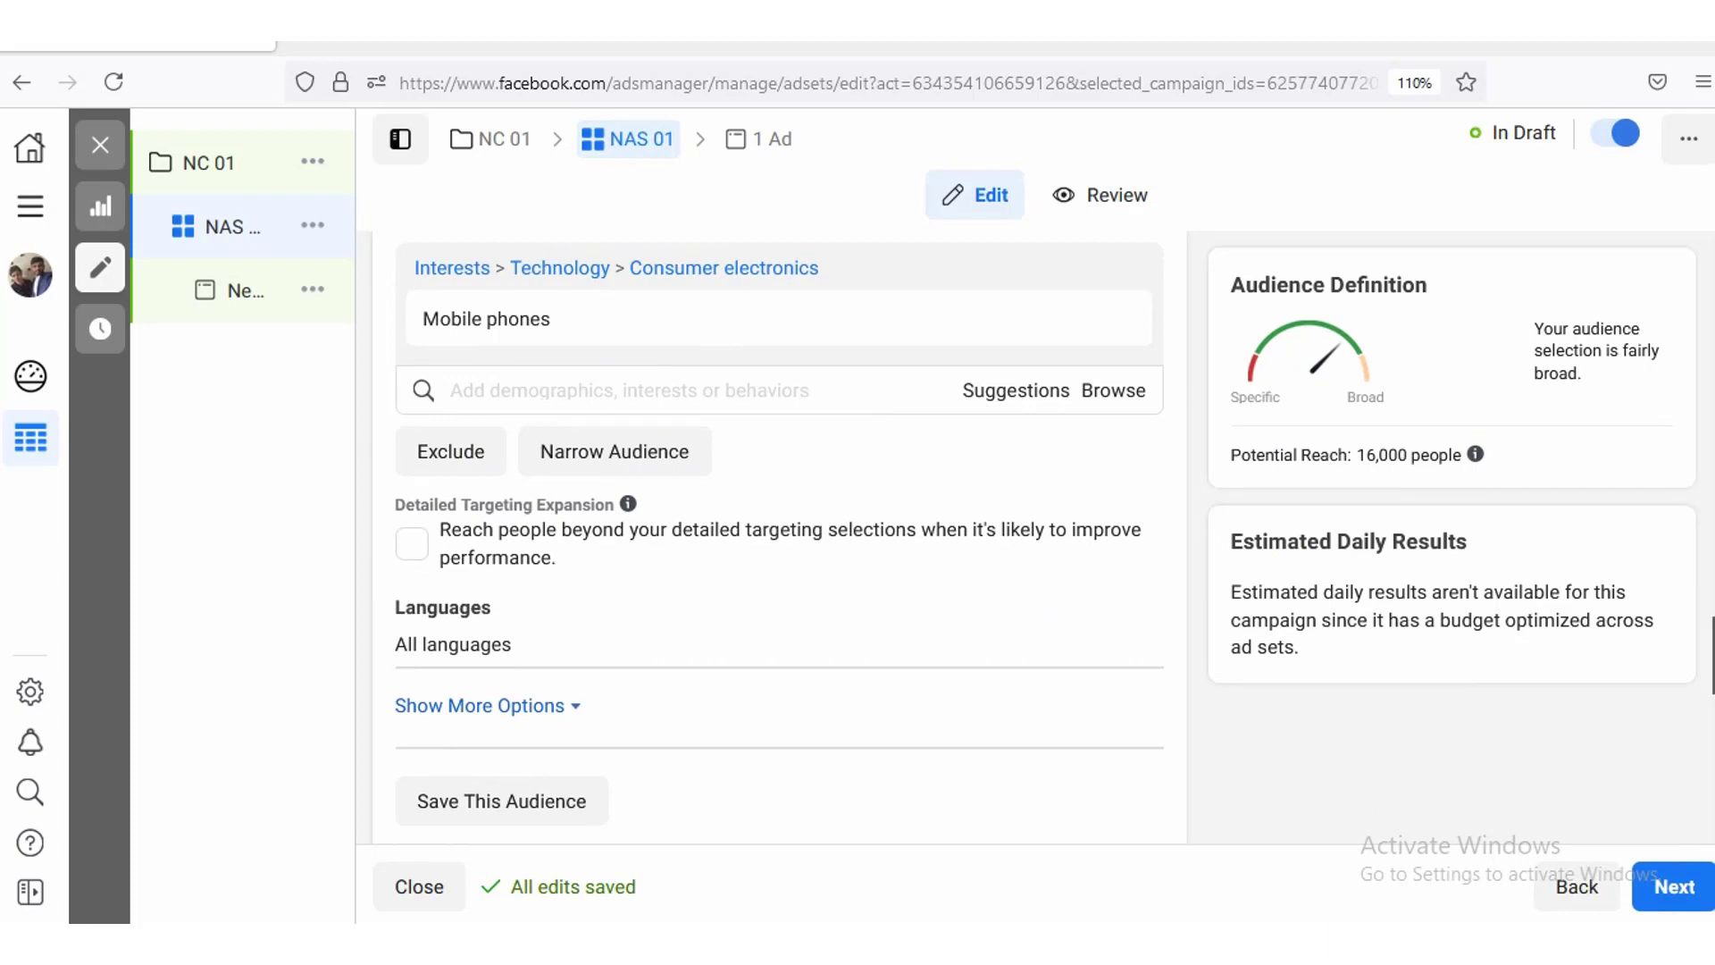
scroll(874, 534, down, 3)
mouse_move(512, 390)
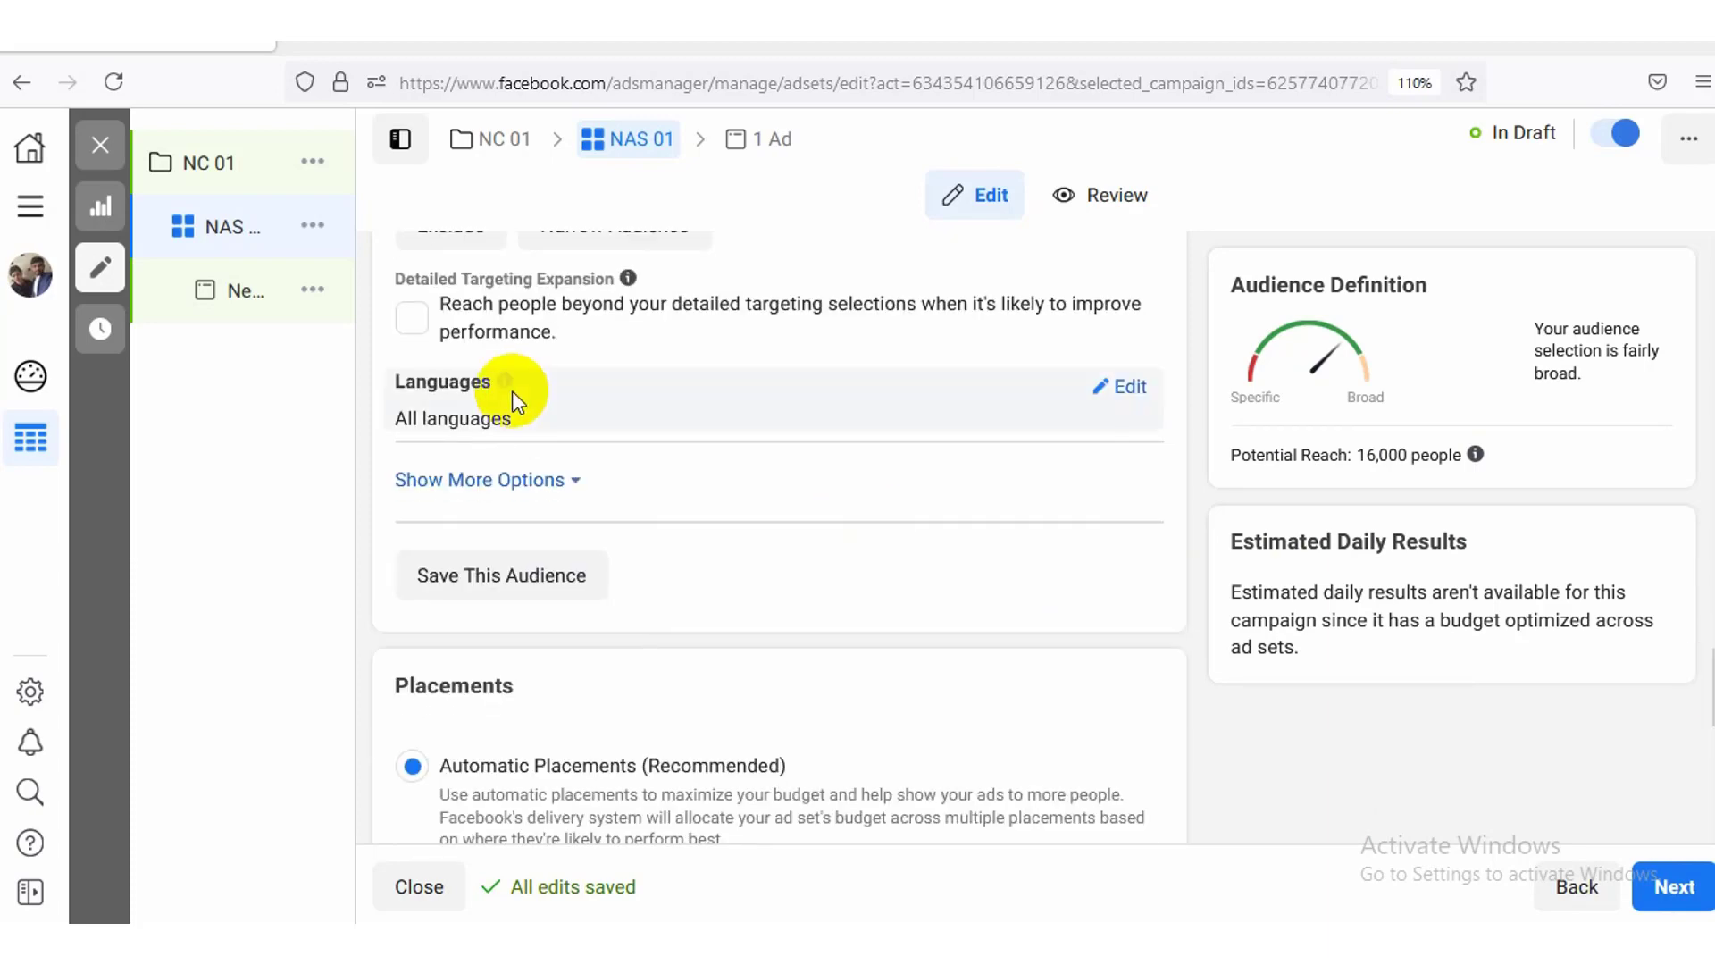
click(1132, 397)
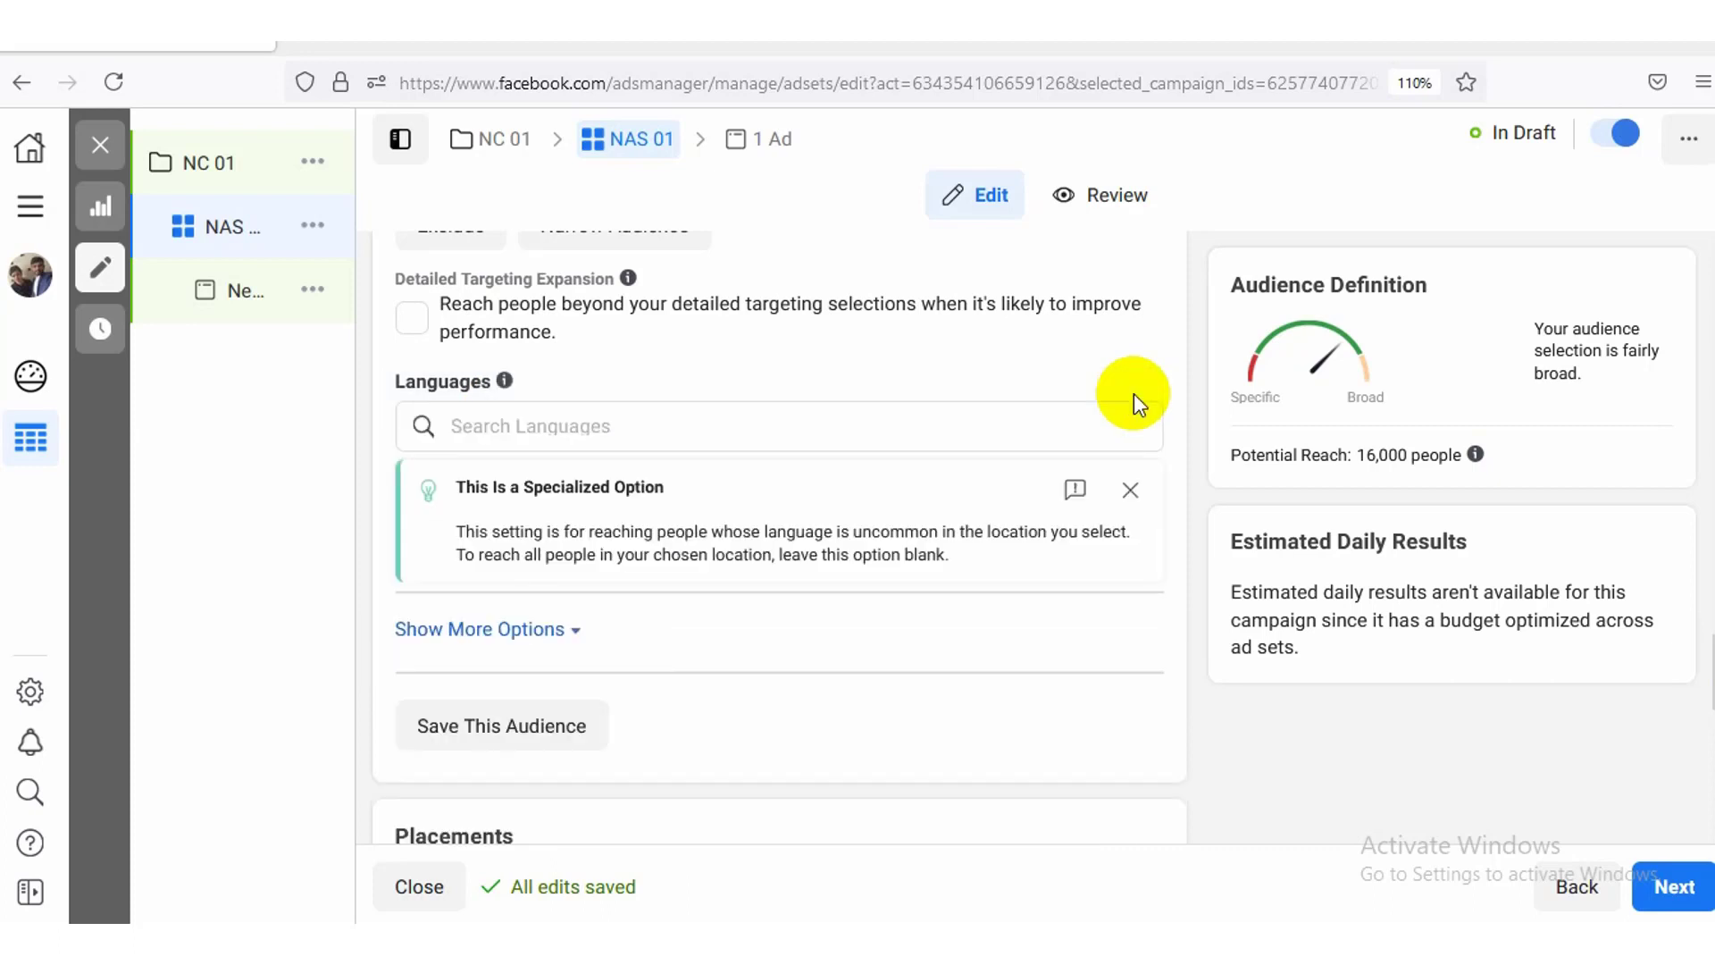
click(759, 444)
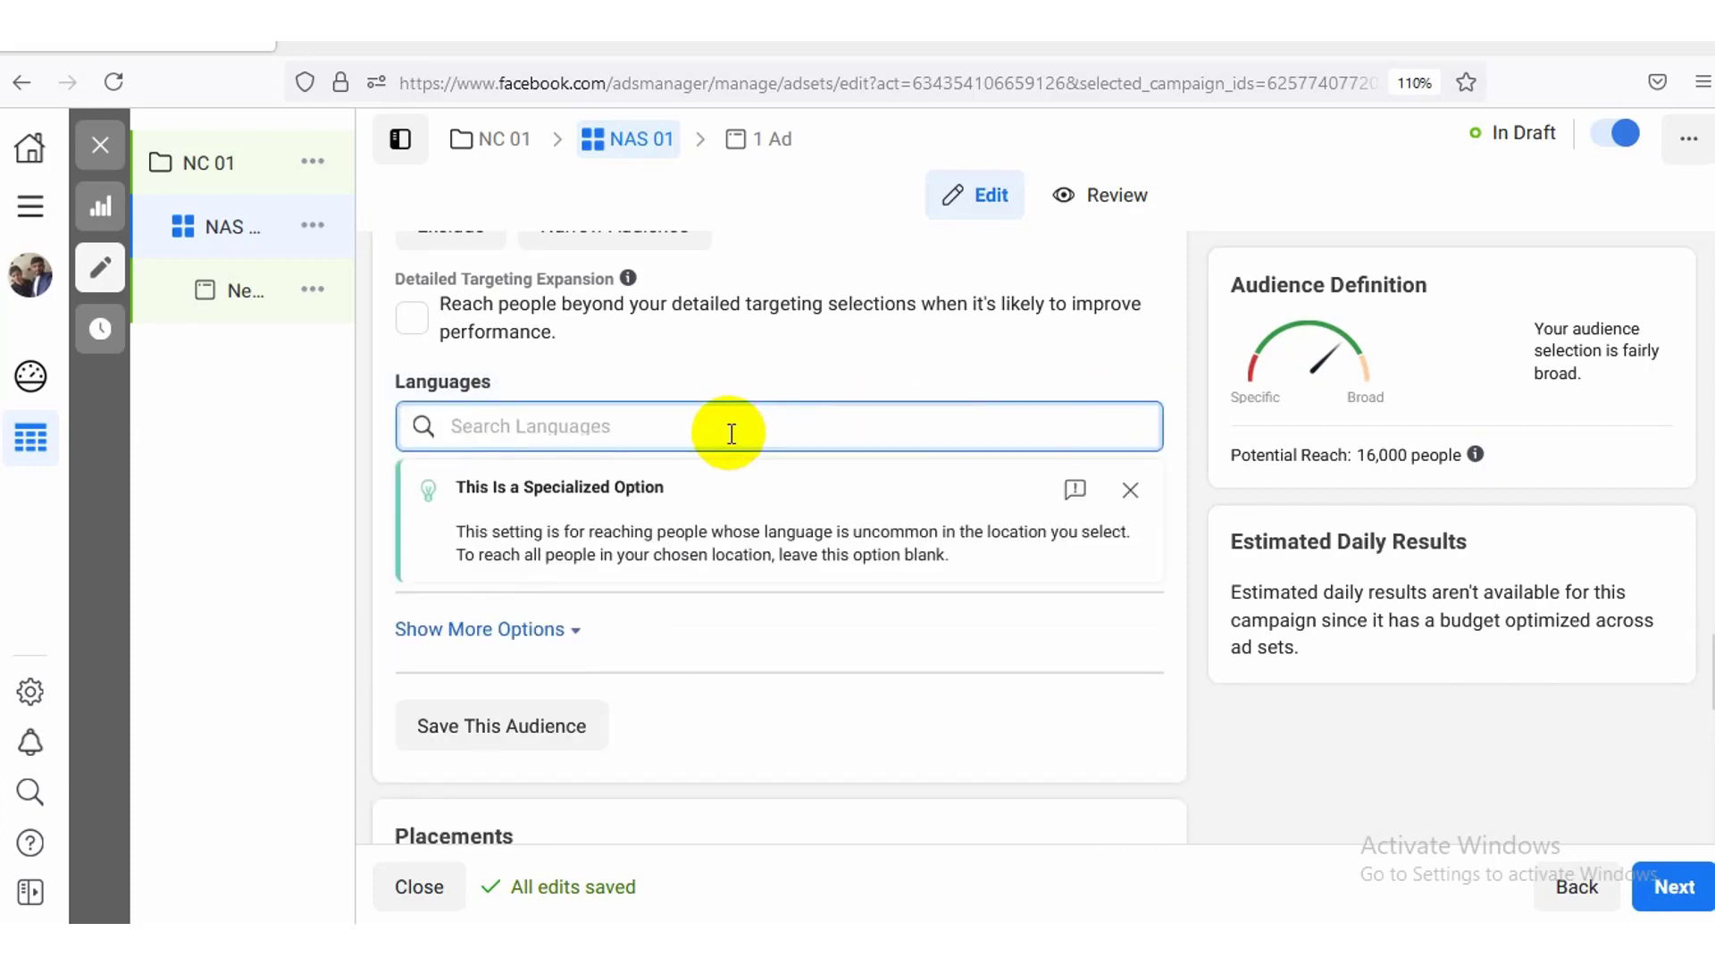
text(ben)
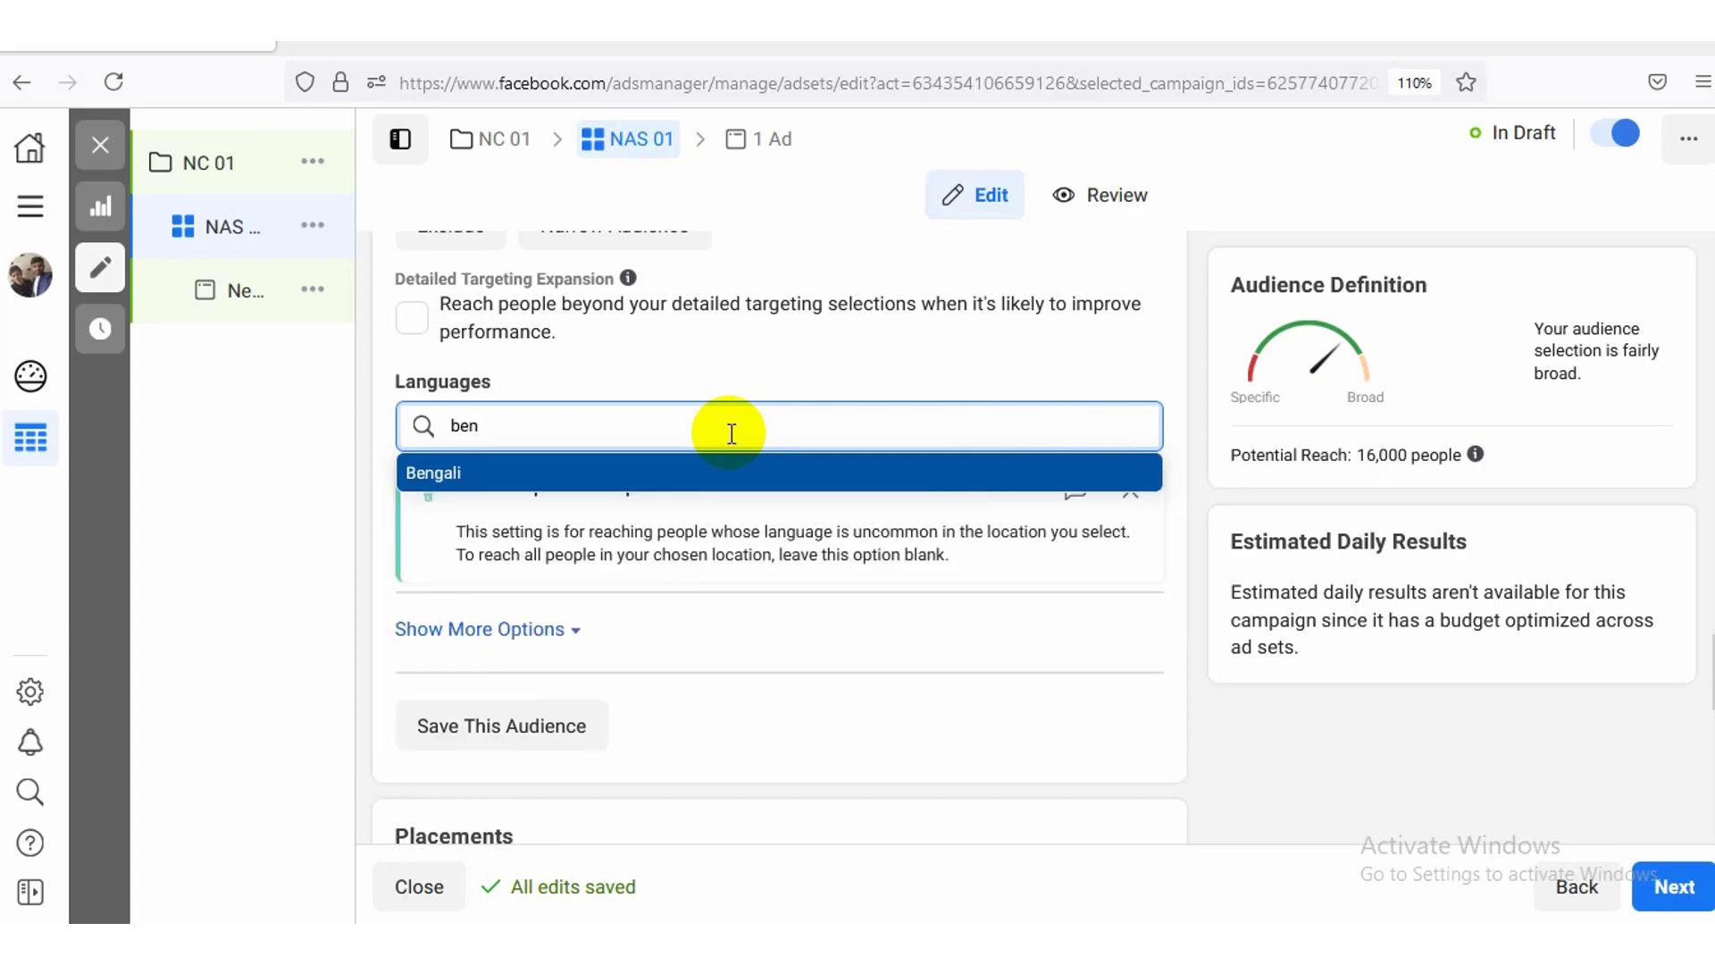
key(BackSpace)
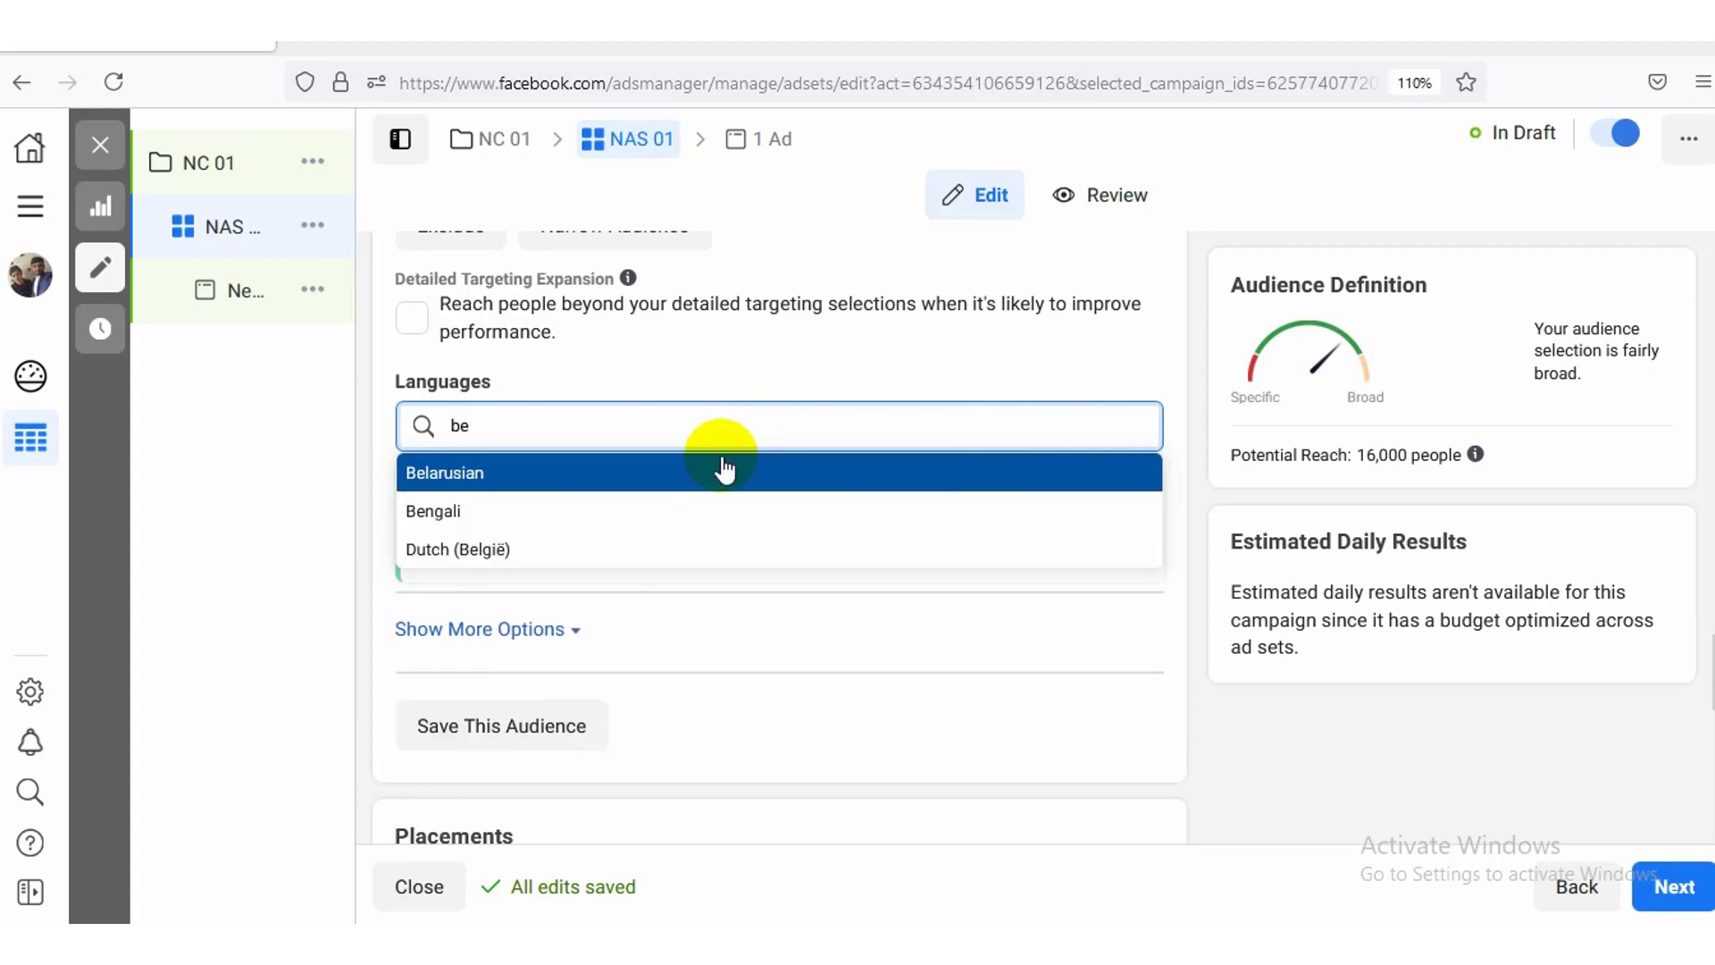
click(691, 511)
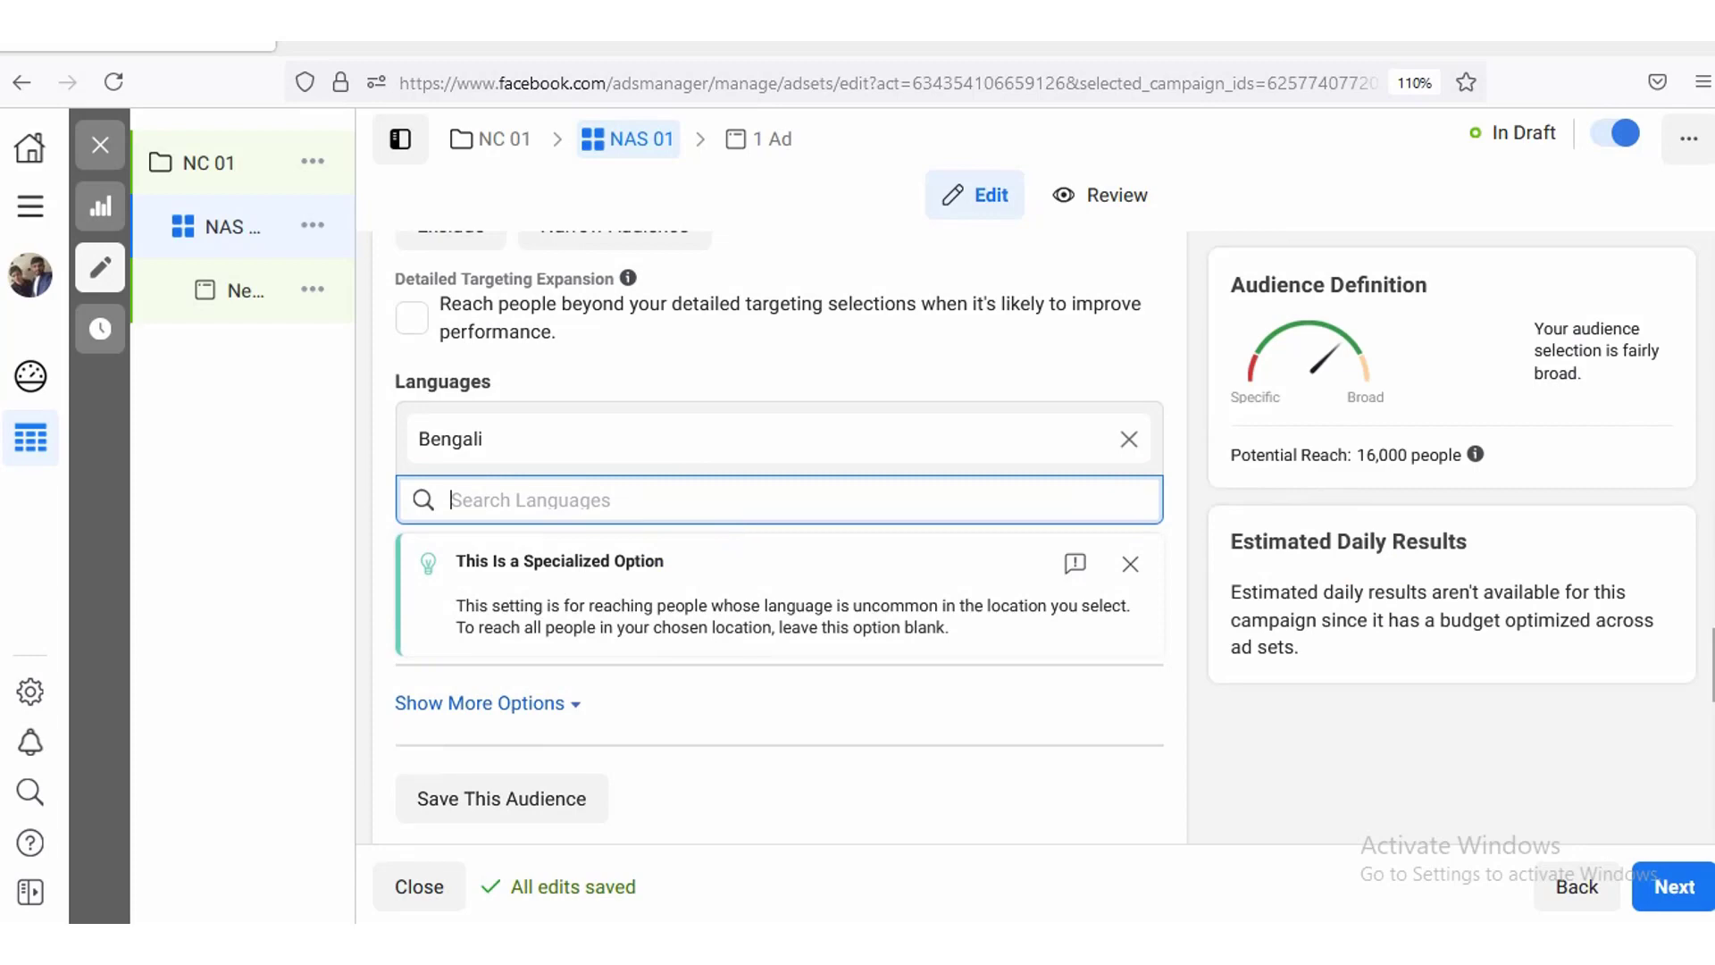
scroll(939, 670, down, 2)
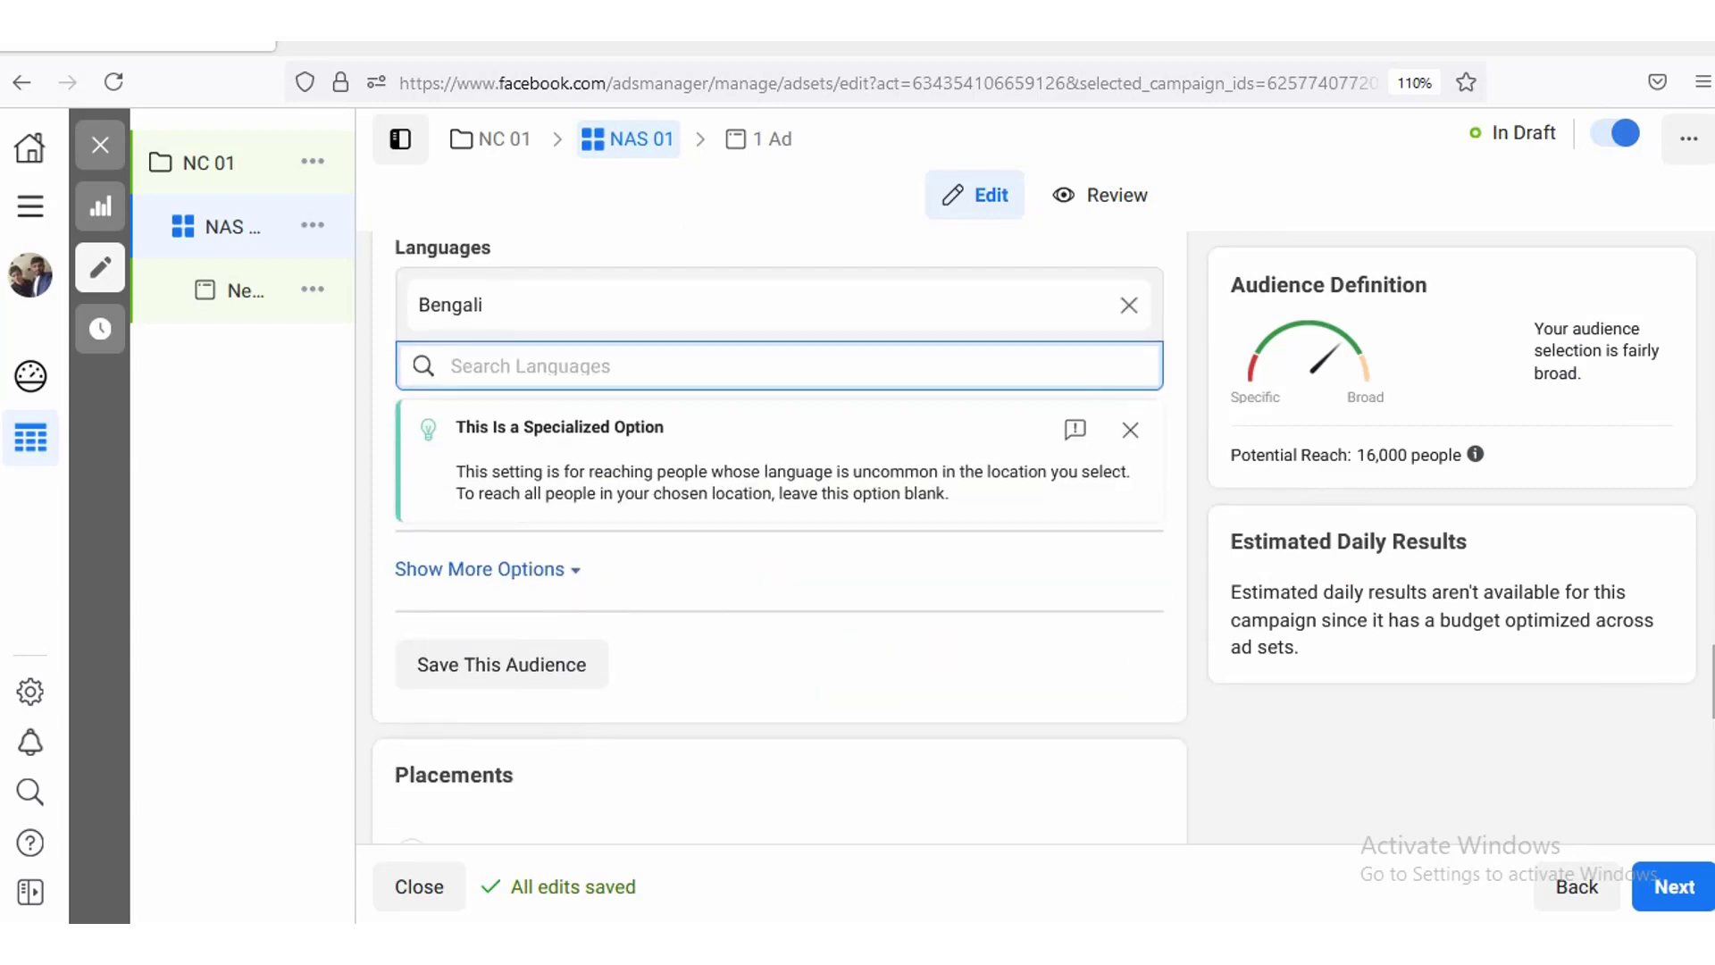
scroll(777, 536, down, 1)
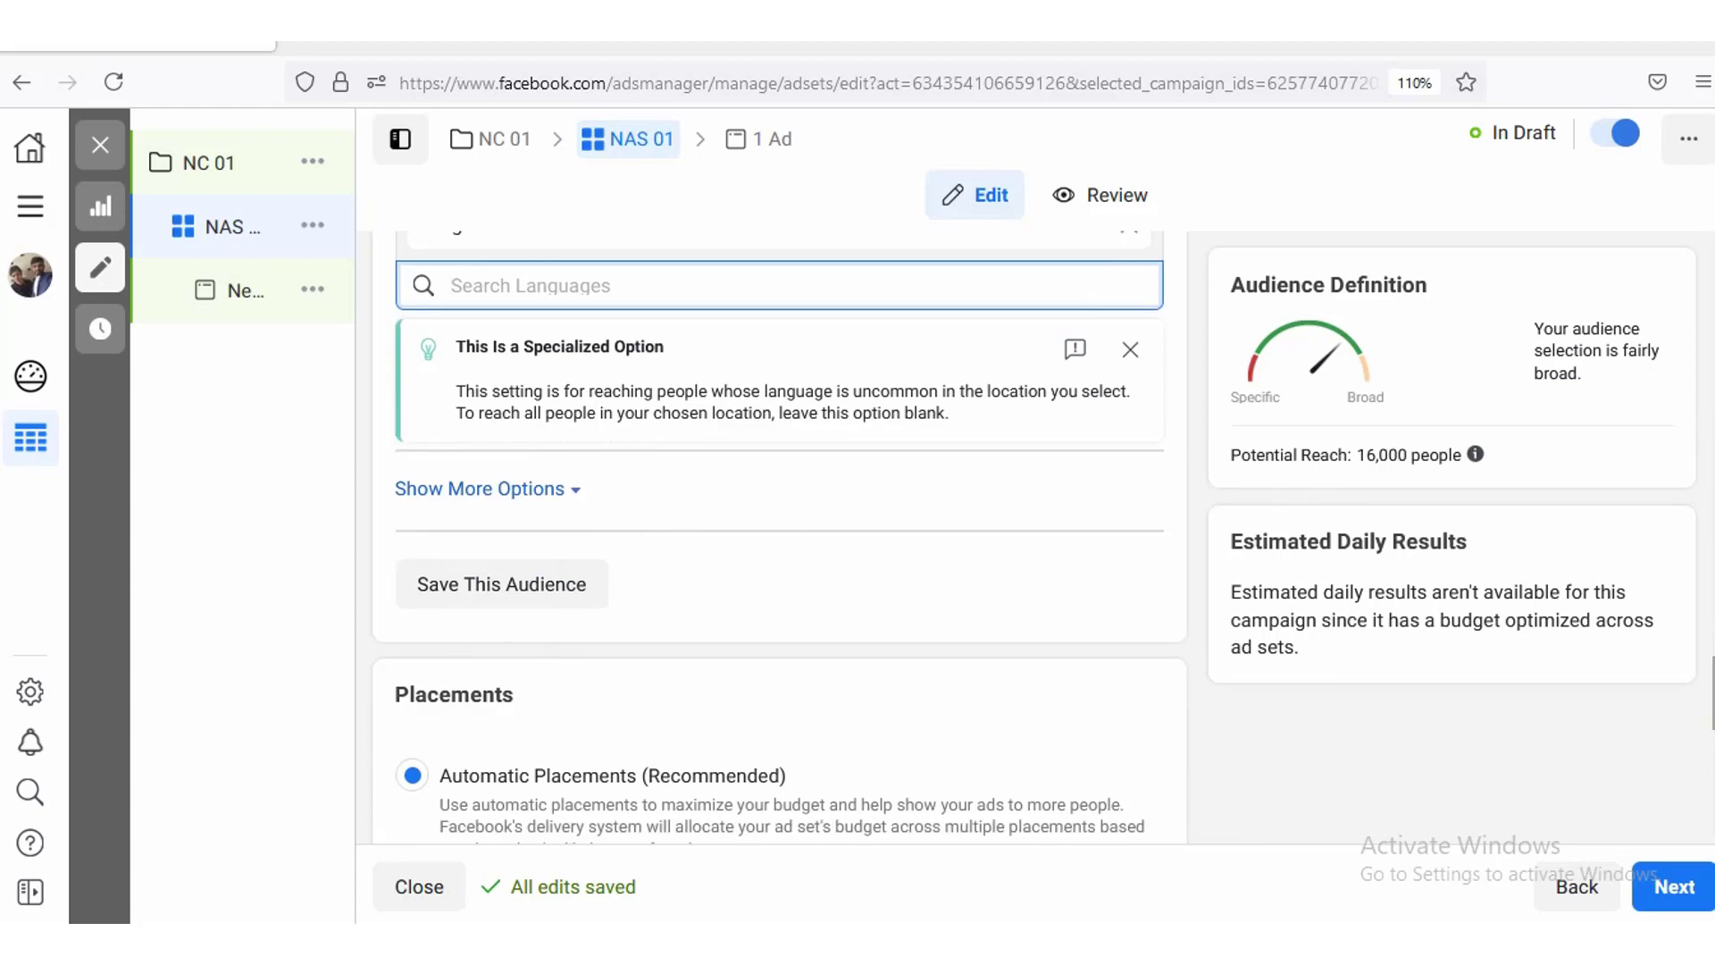
Step: Save the current audience under the person's full name followed by 09
click(601, 589)
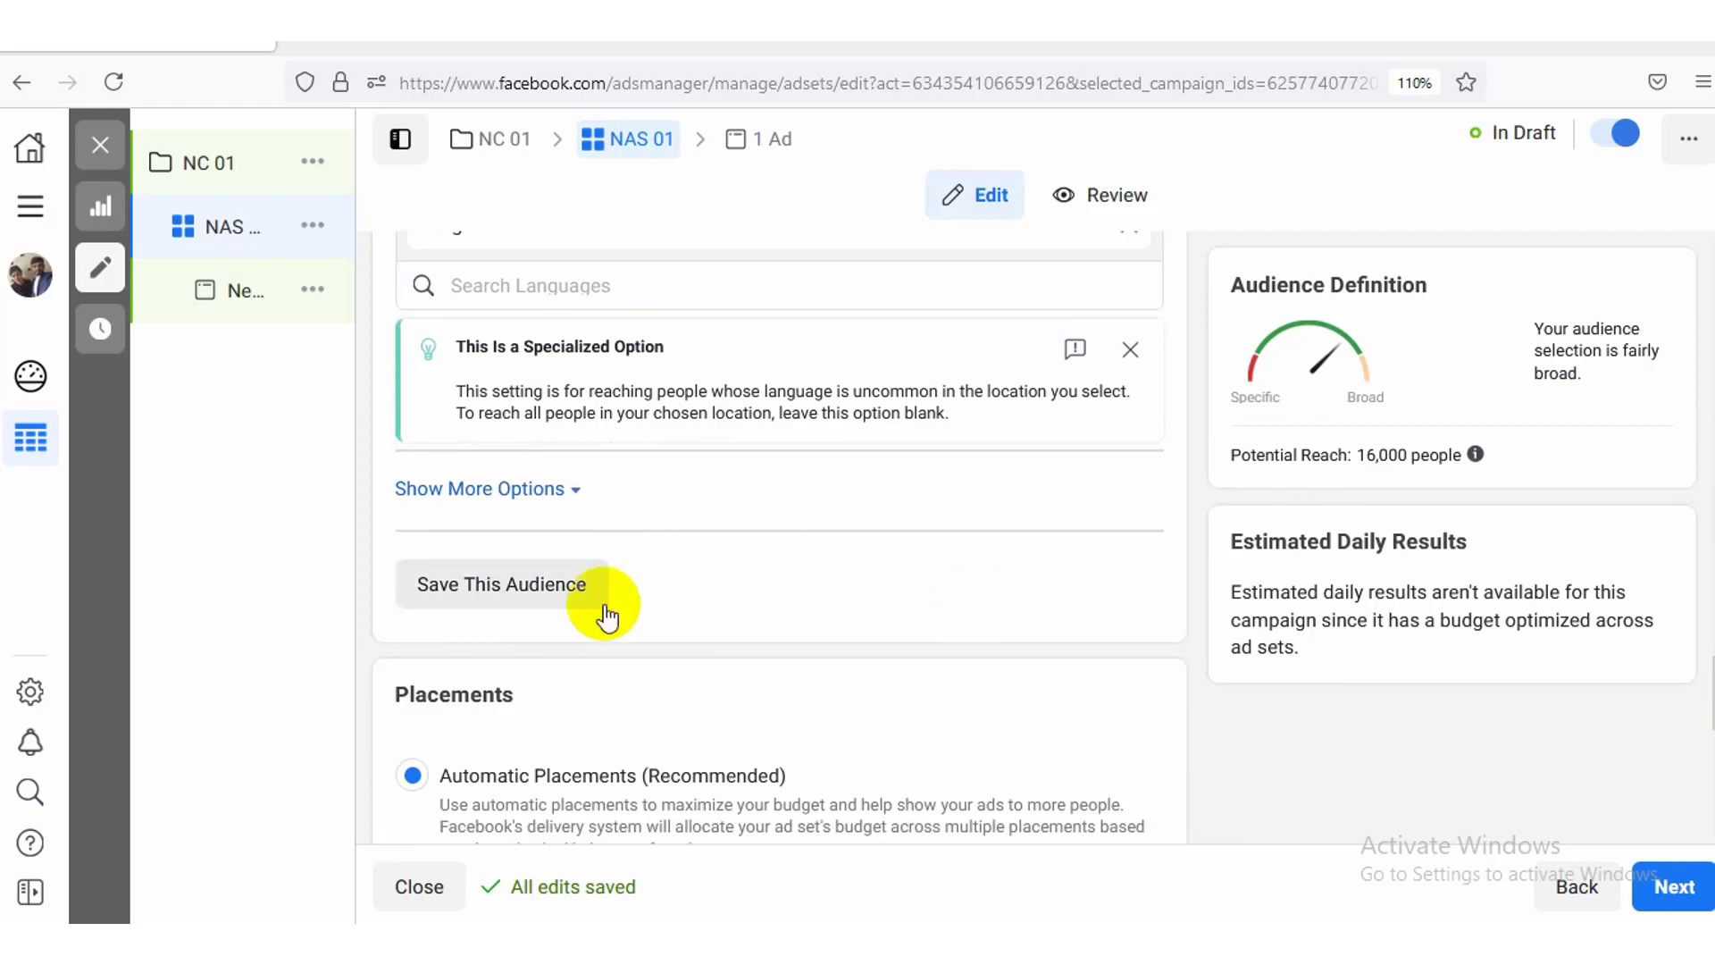
click(516, 597)
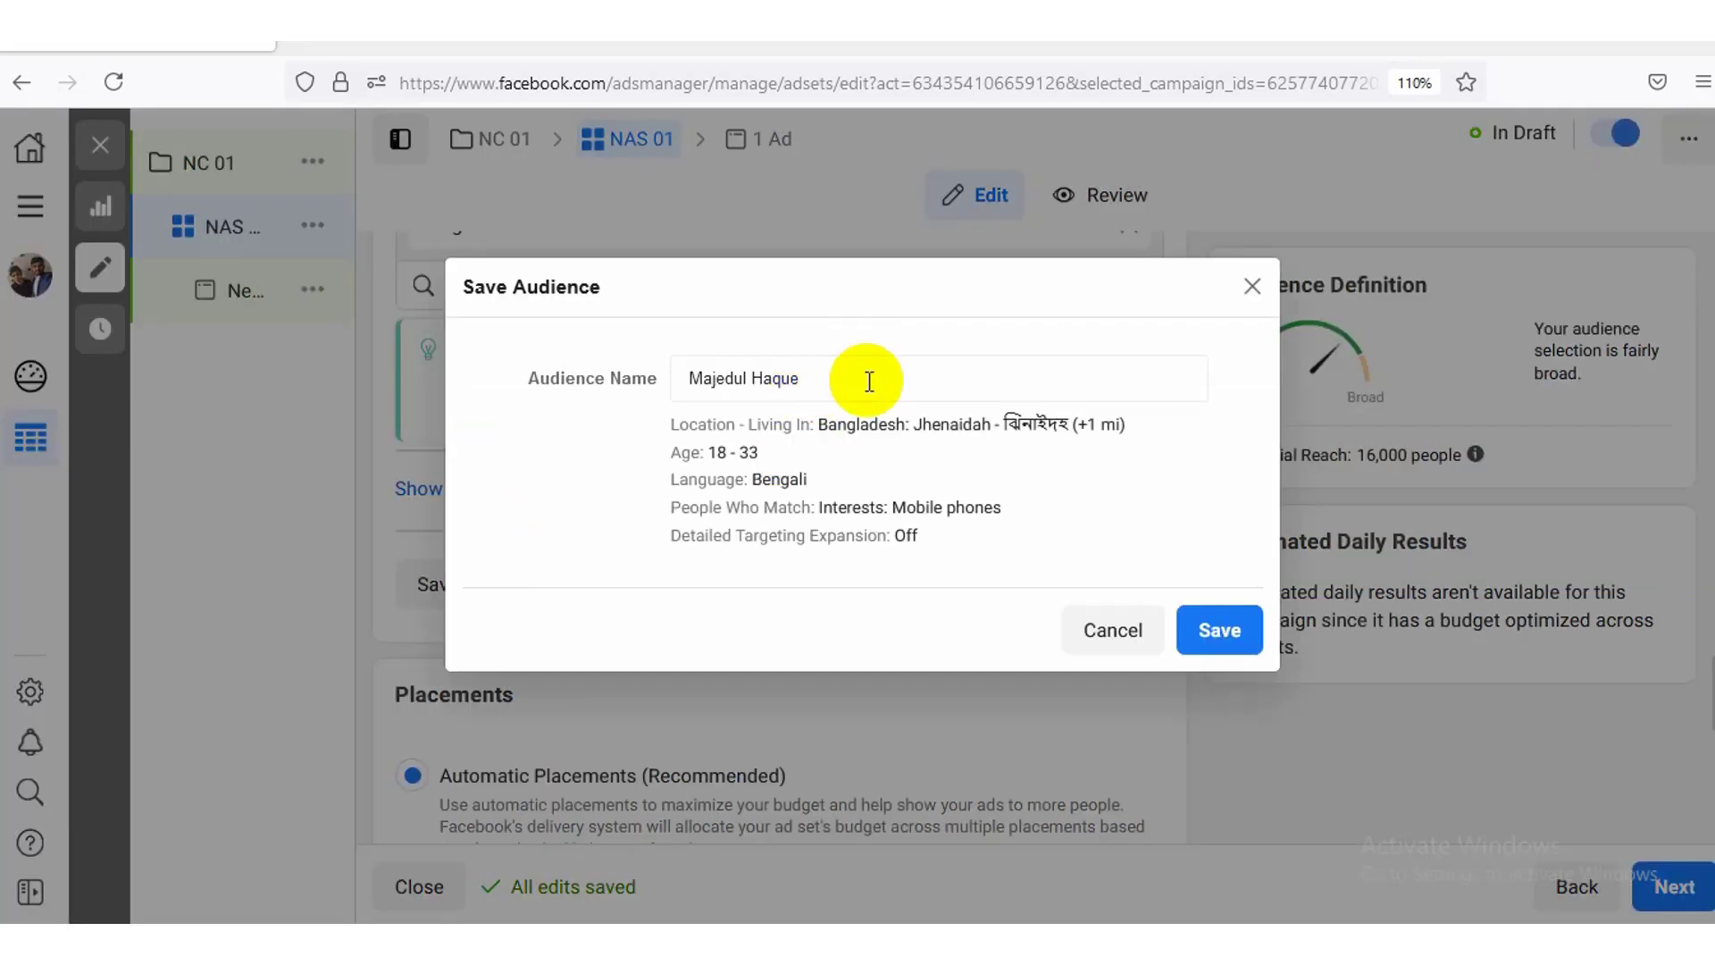
click(869, 381)
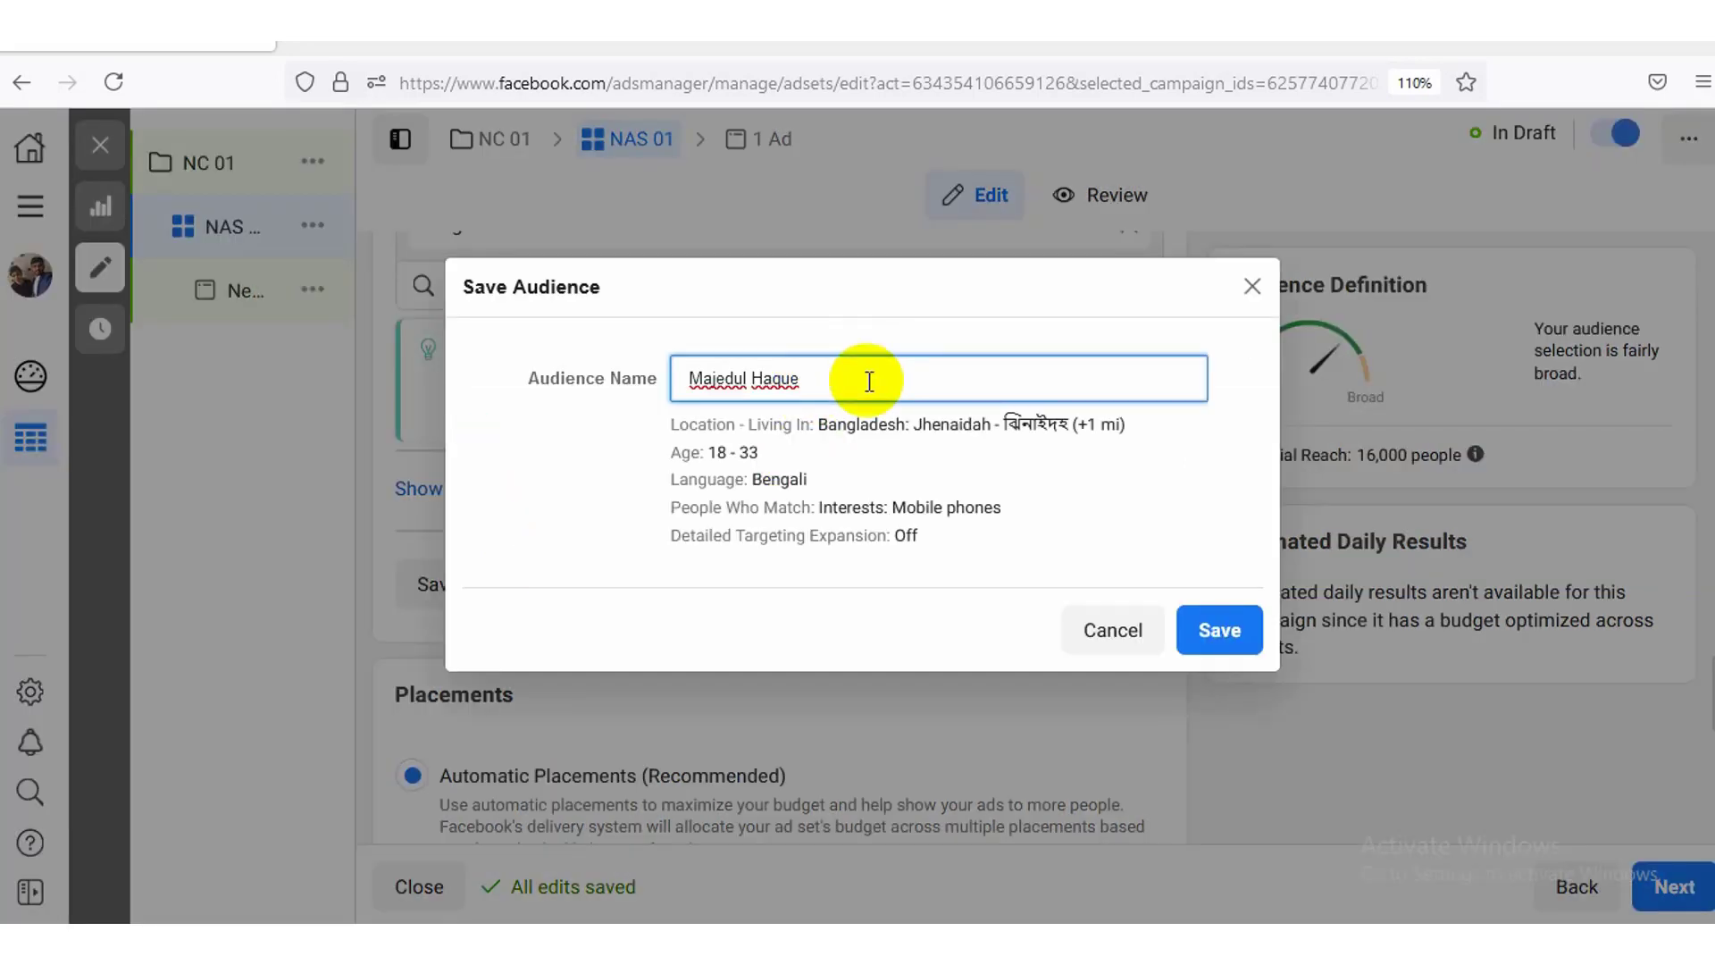
text(01)
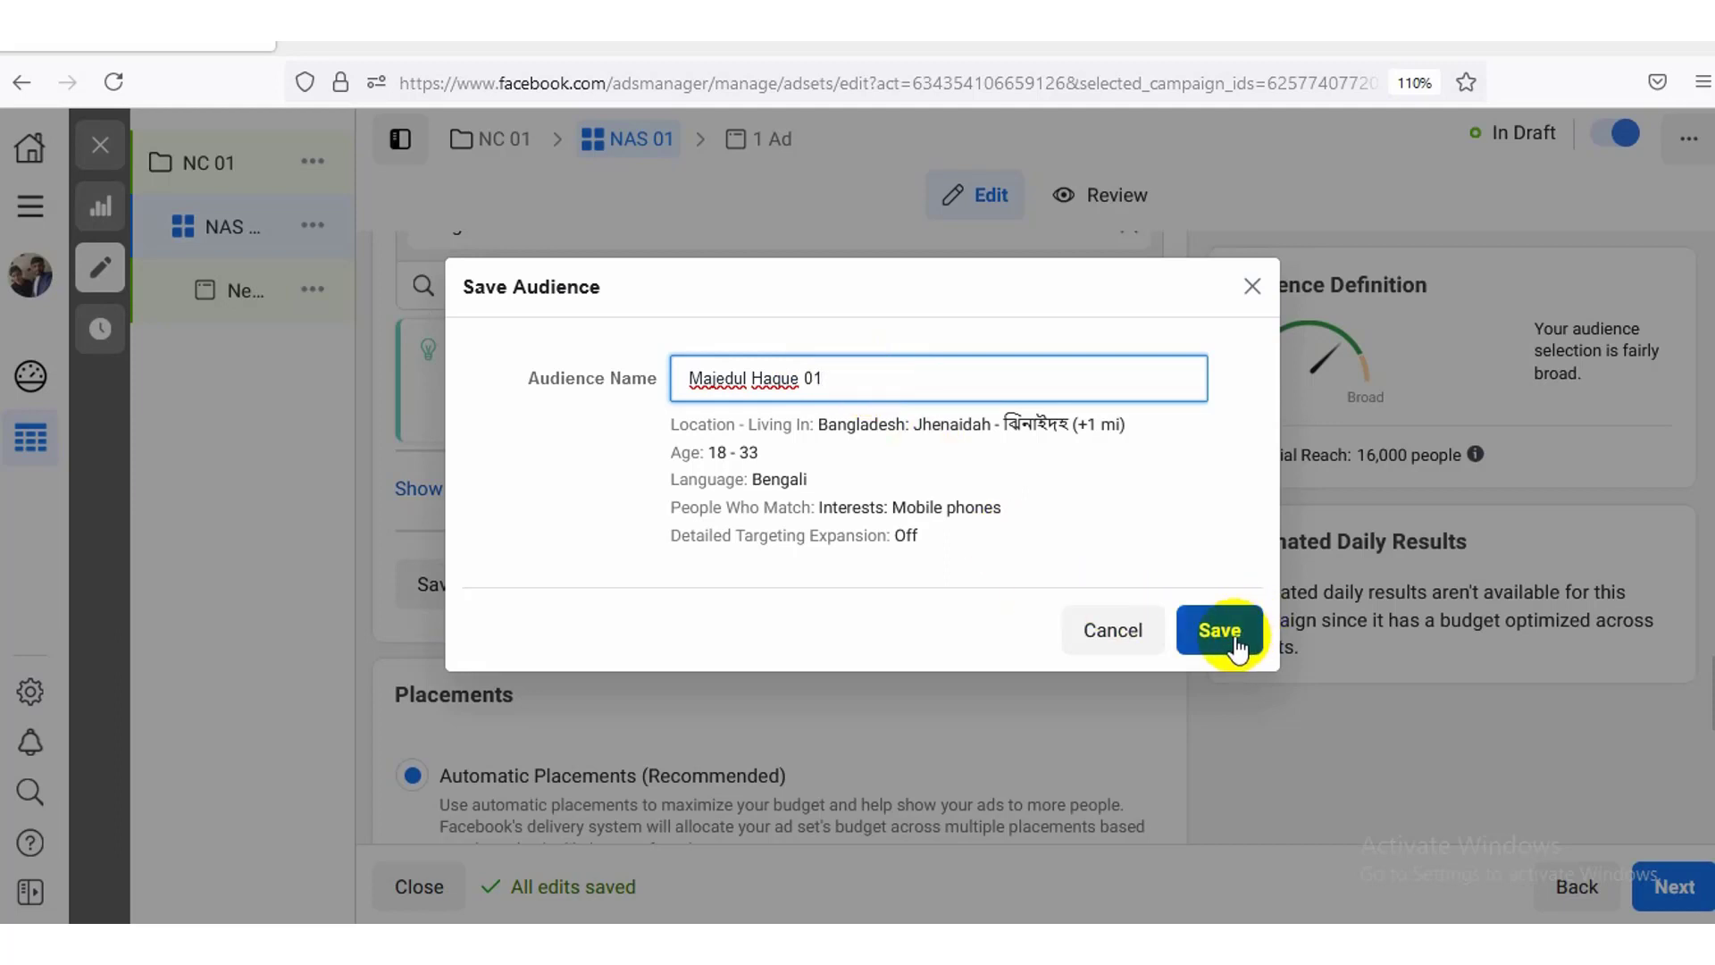
key(BackSpace)
key(BackSpace)
text(09)
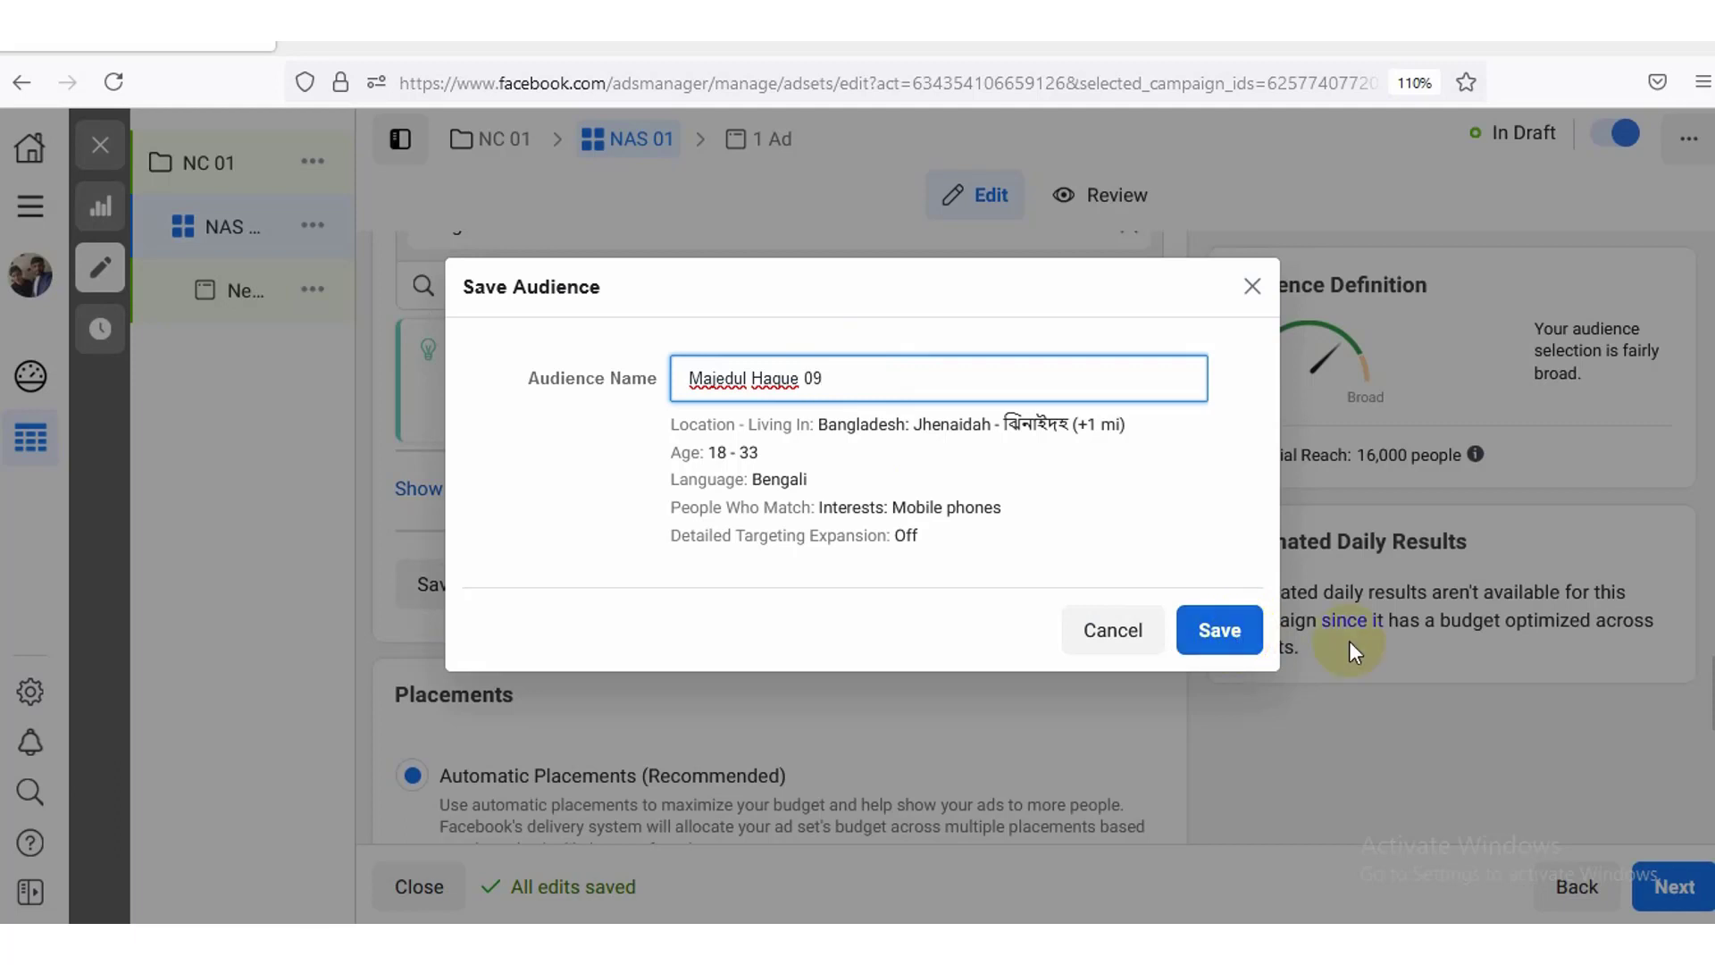
click(1243, 651)
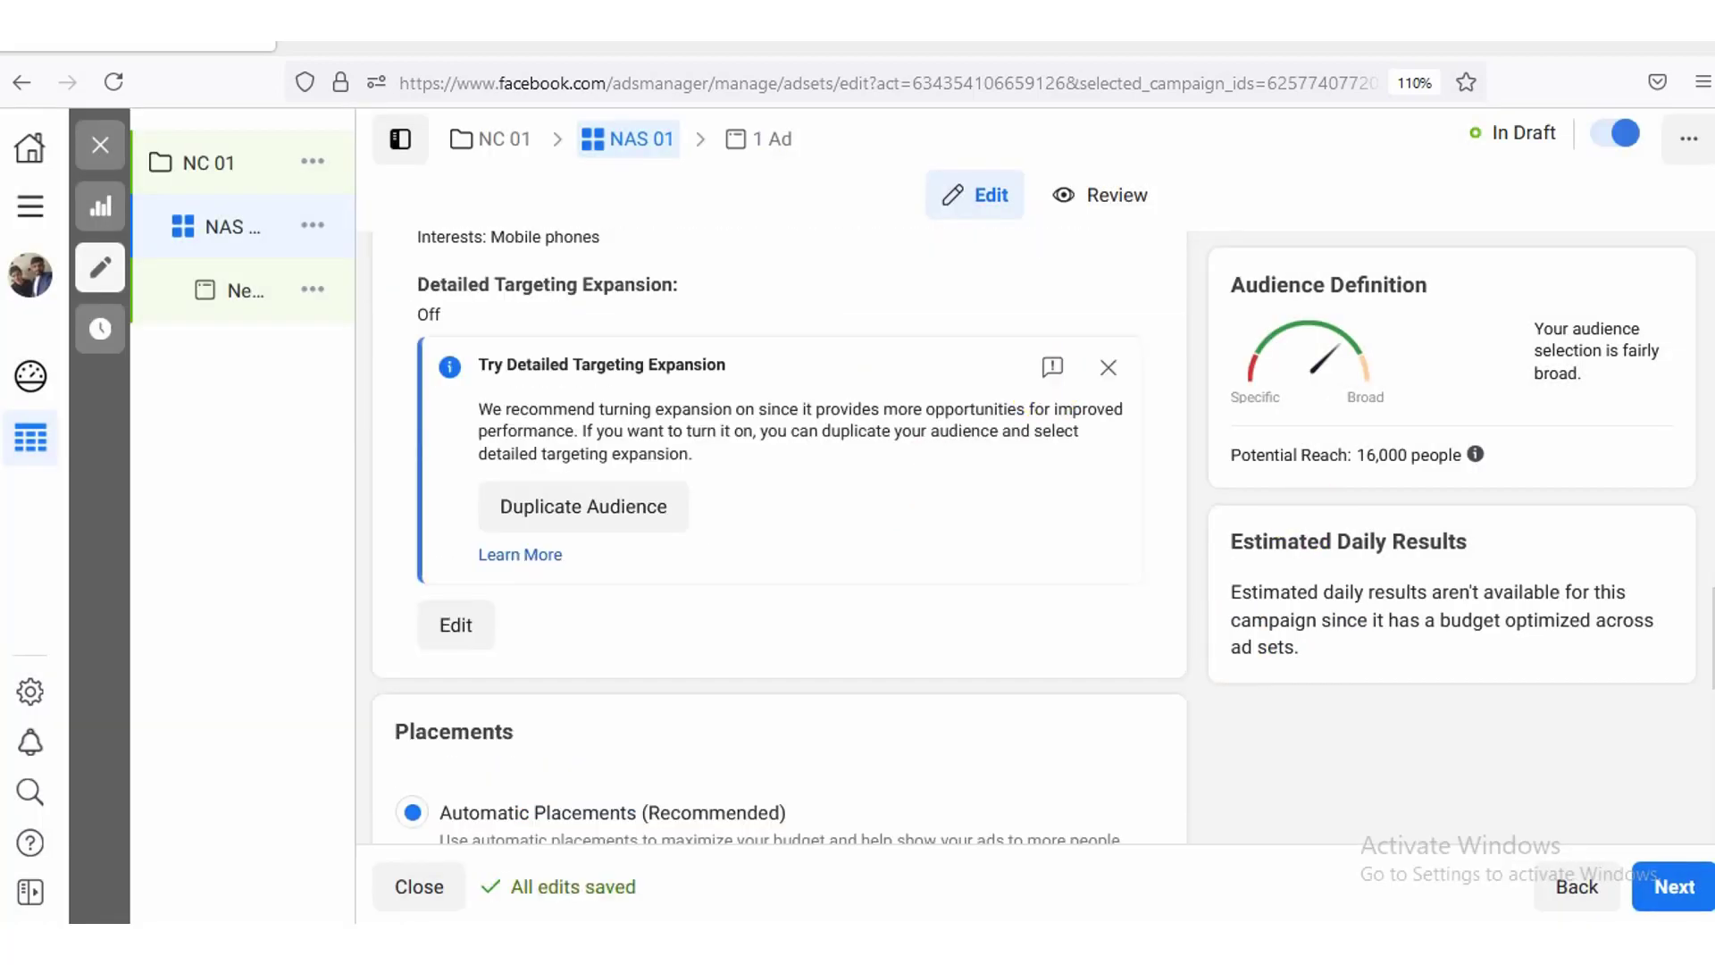
Step: Review the ad set's settings and browse the list of saved audiences, leaving the selected audience in place
scroll(770, 536, up, 10)
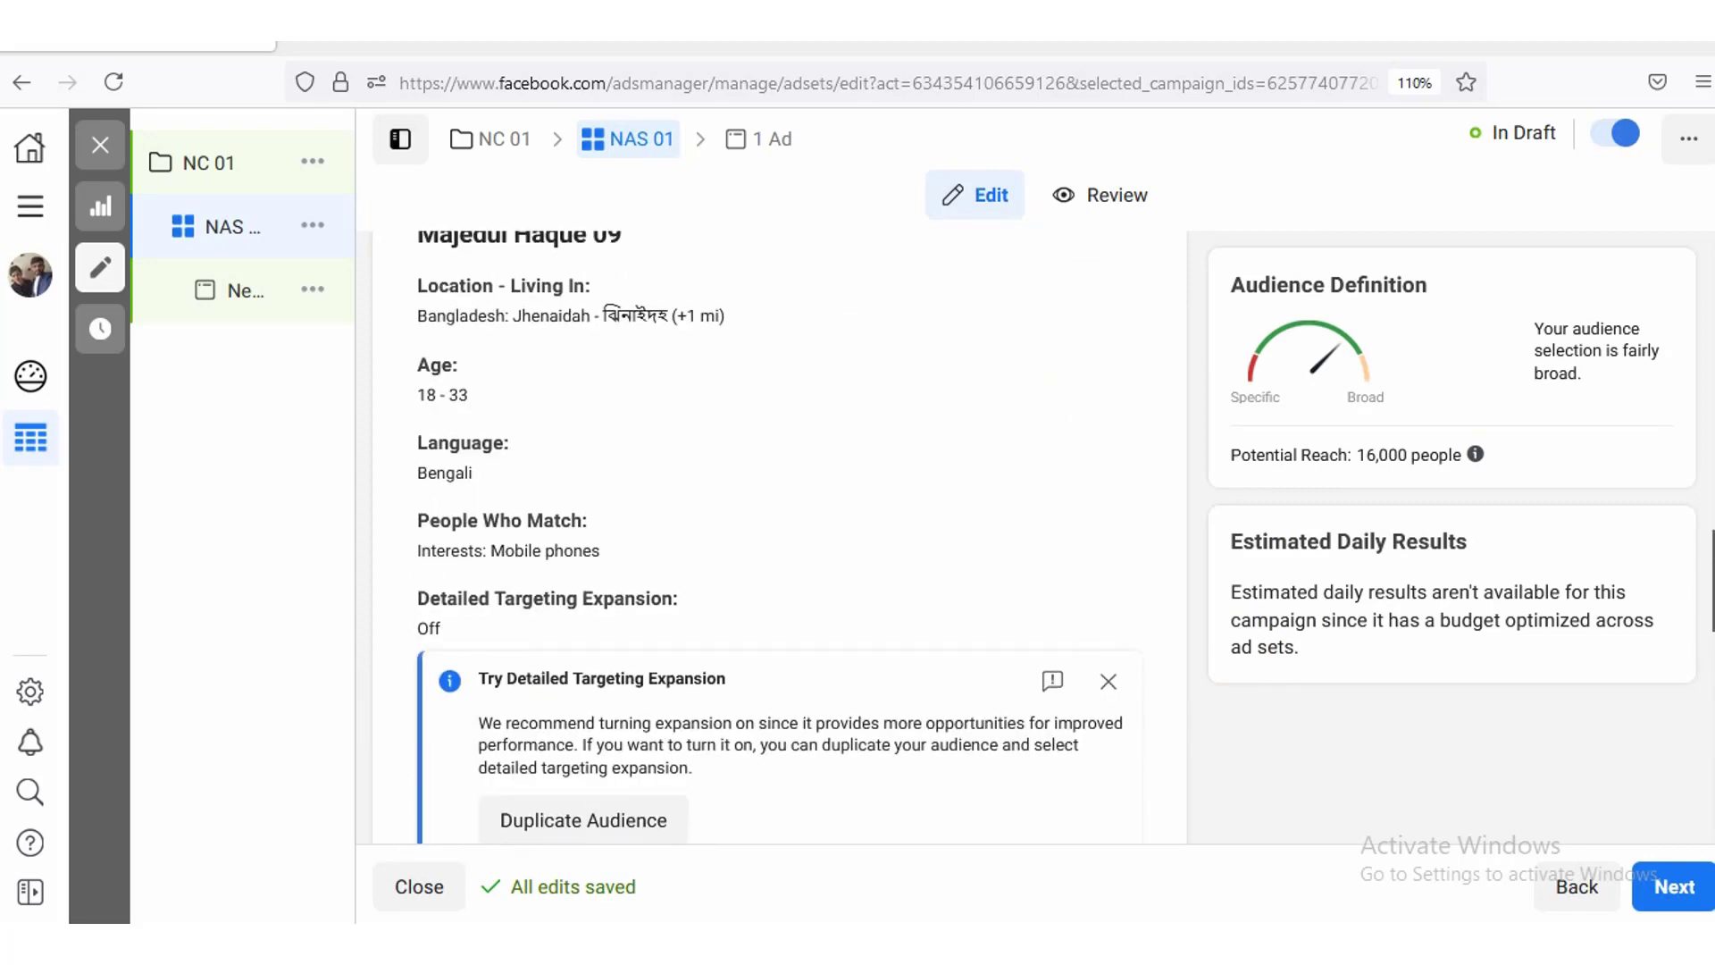
scroll(769, 536, up, 6)
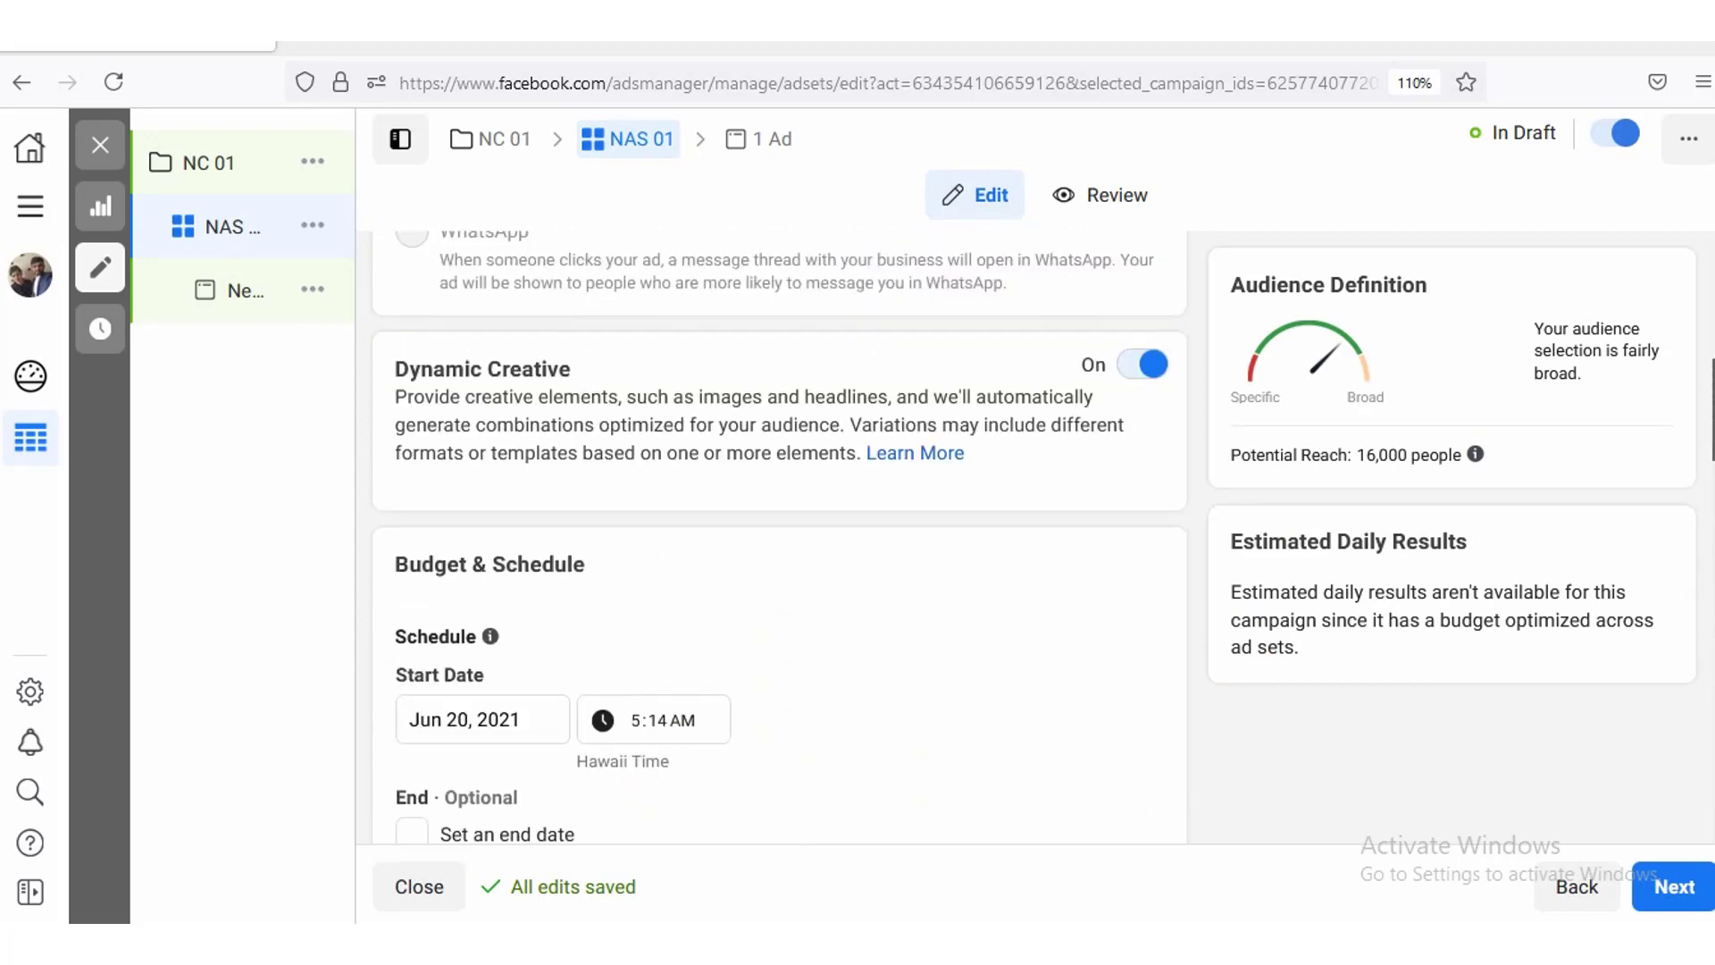
scroll(769, 536, up, 4)
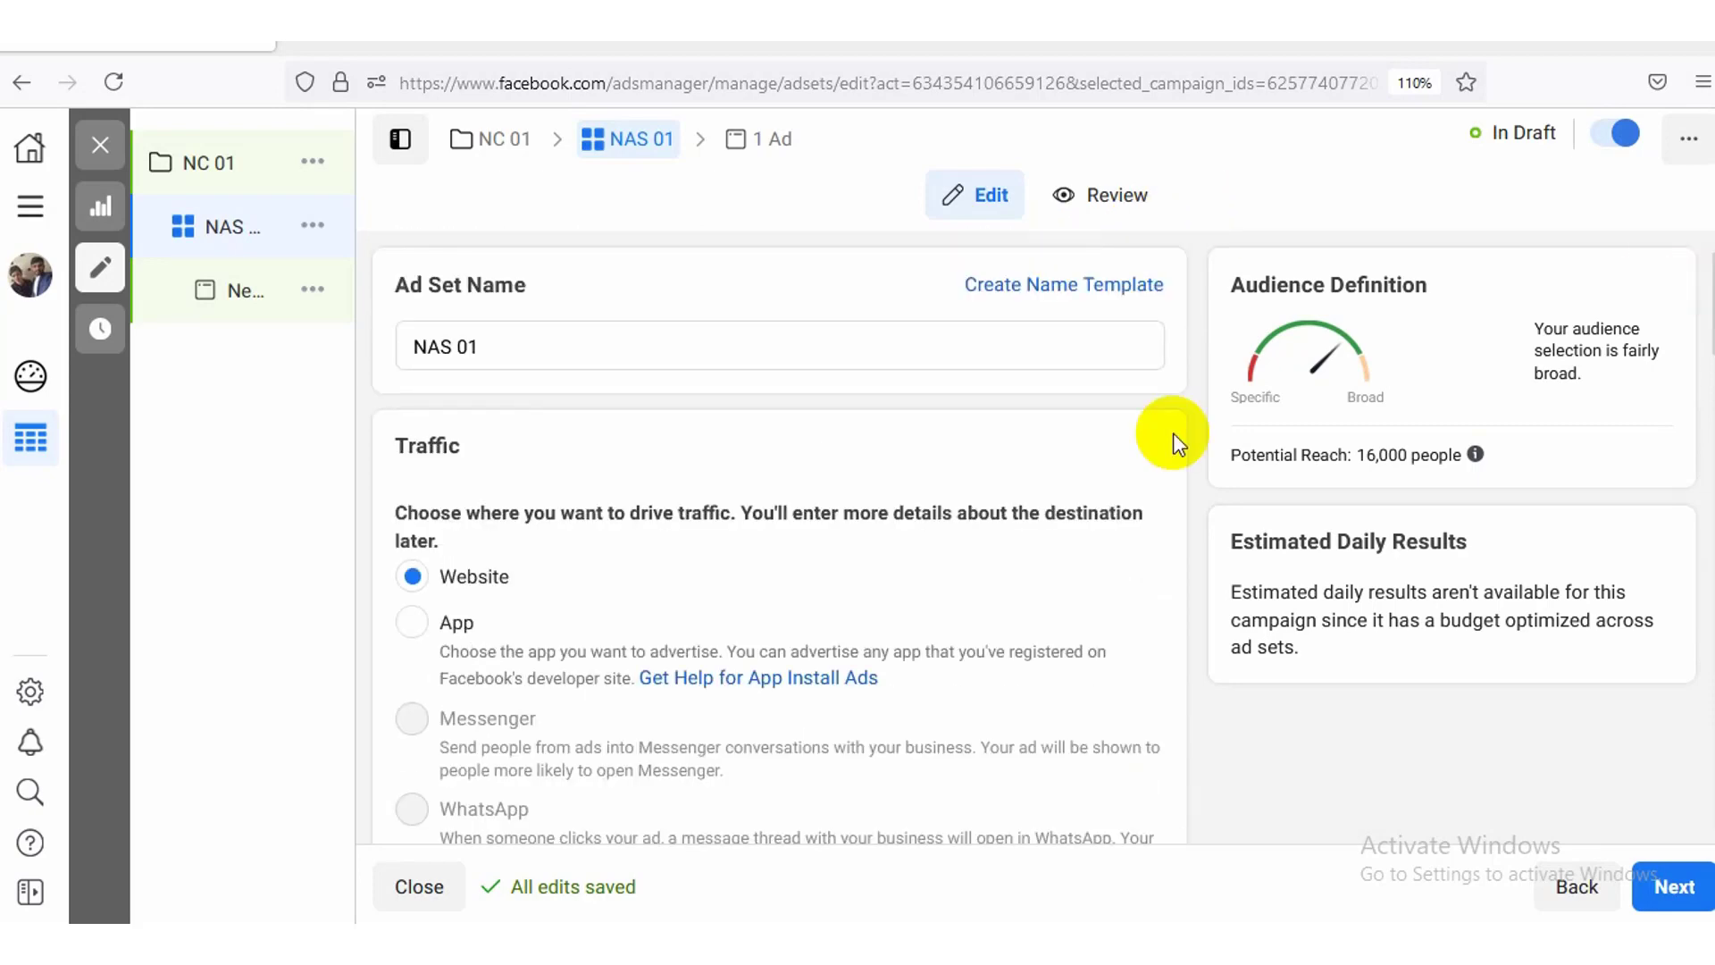
scroll(769, 536, down, 9)
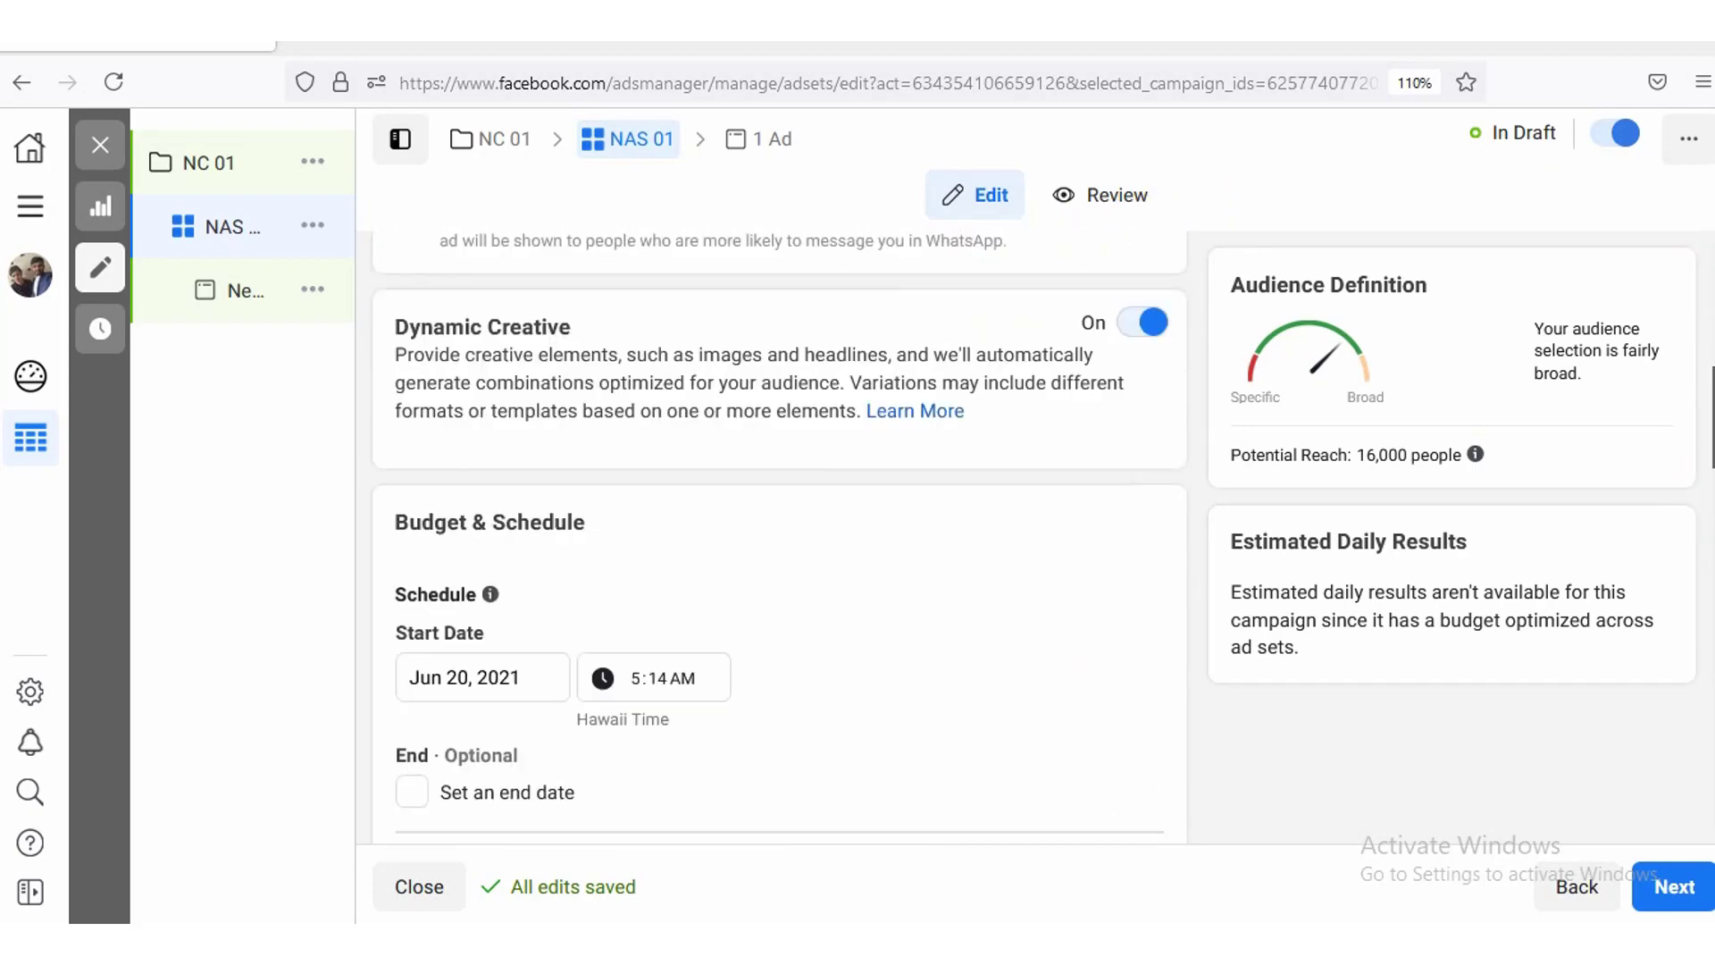
scroll(769, 536, down, 4)
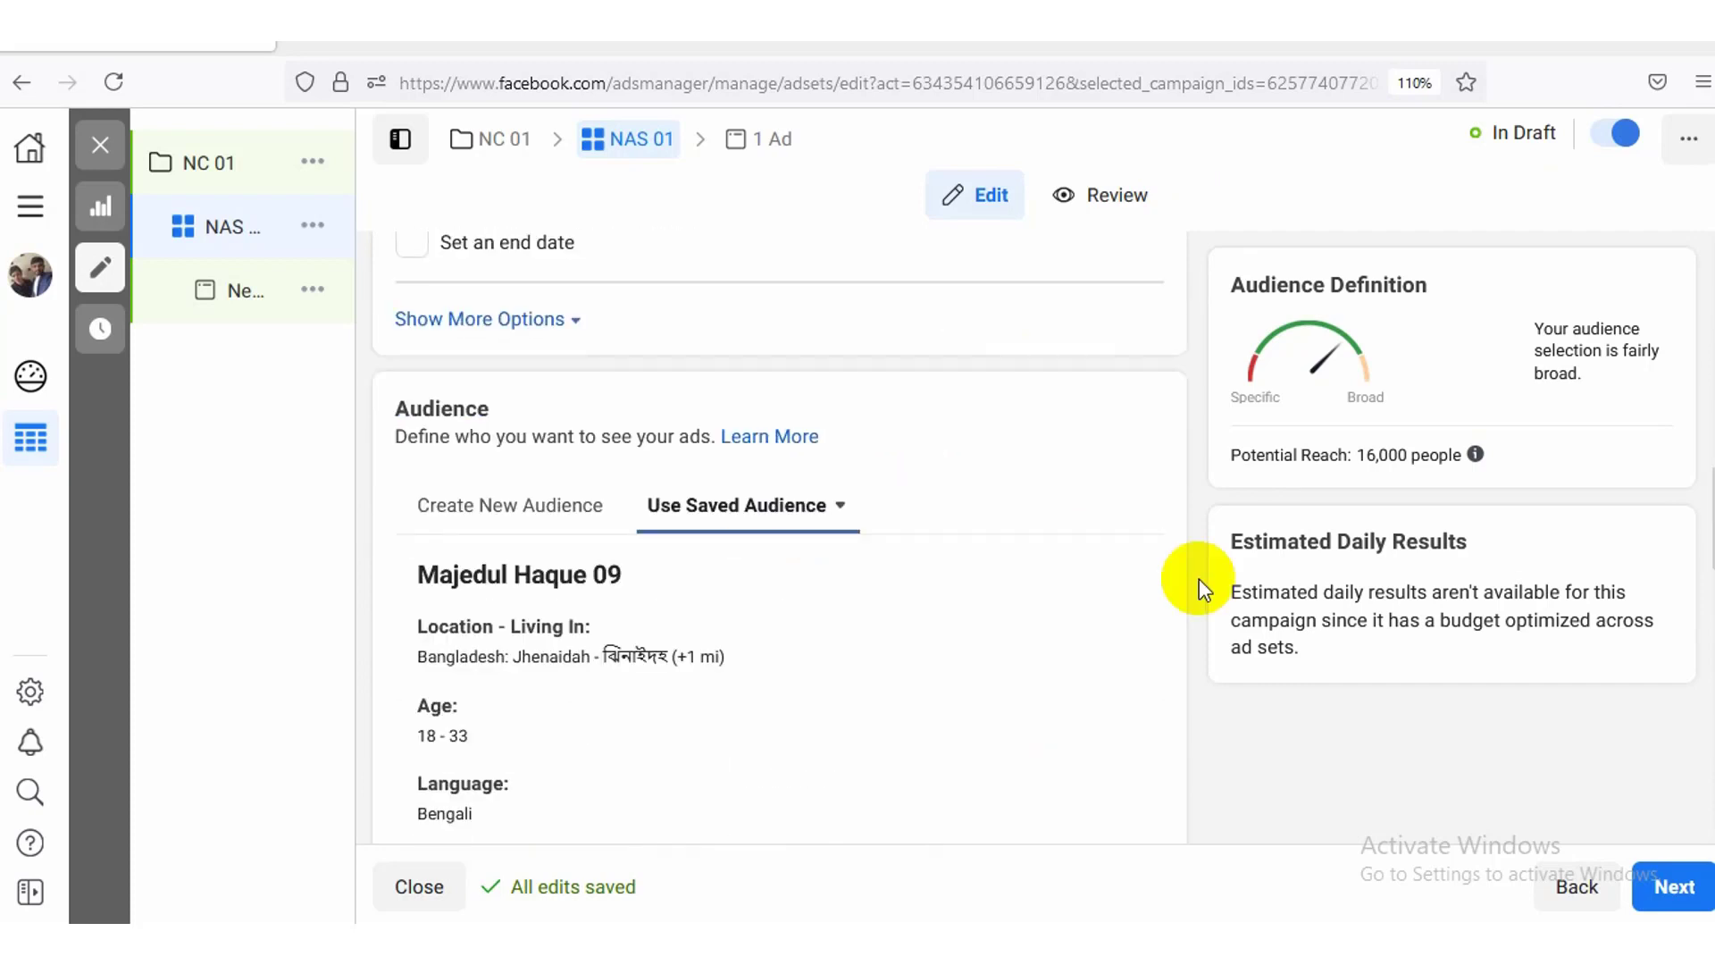
click(842, 506)
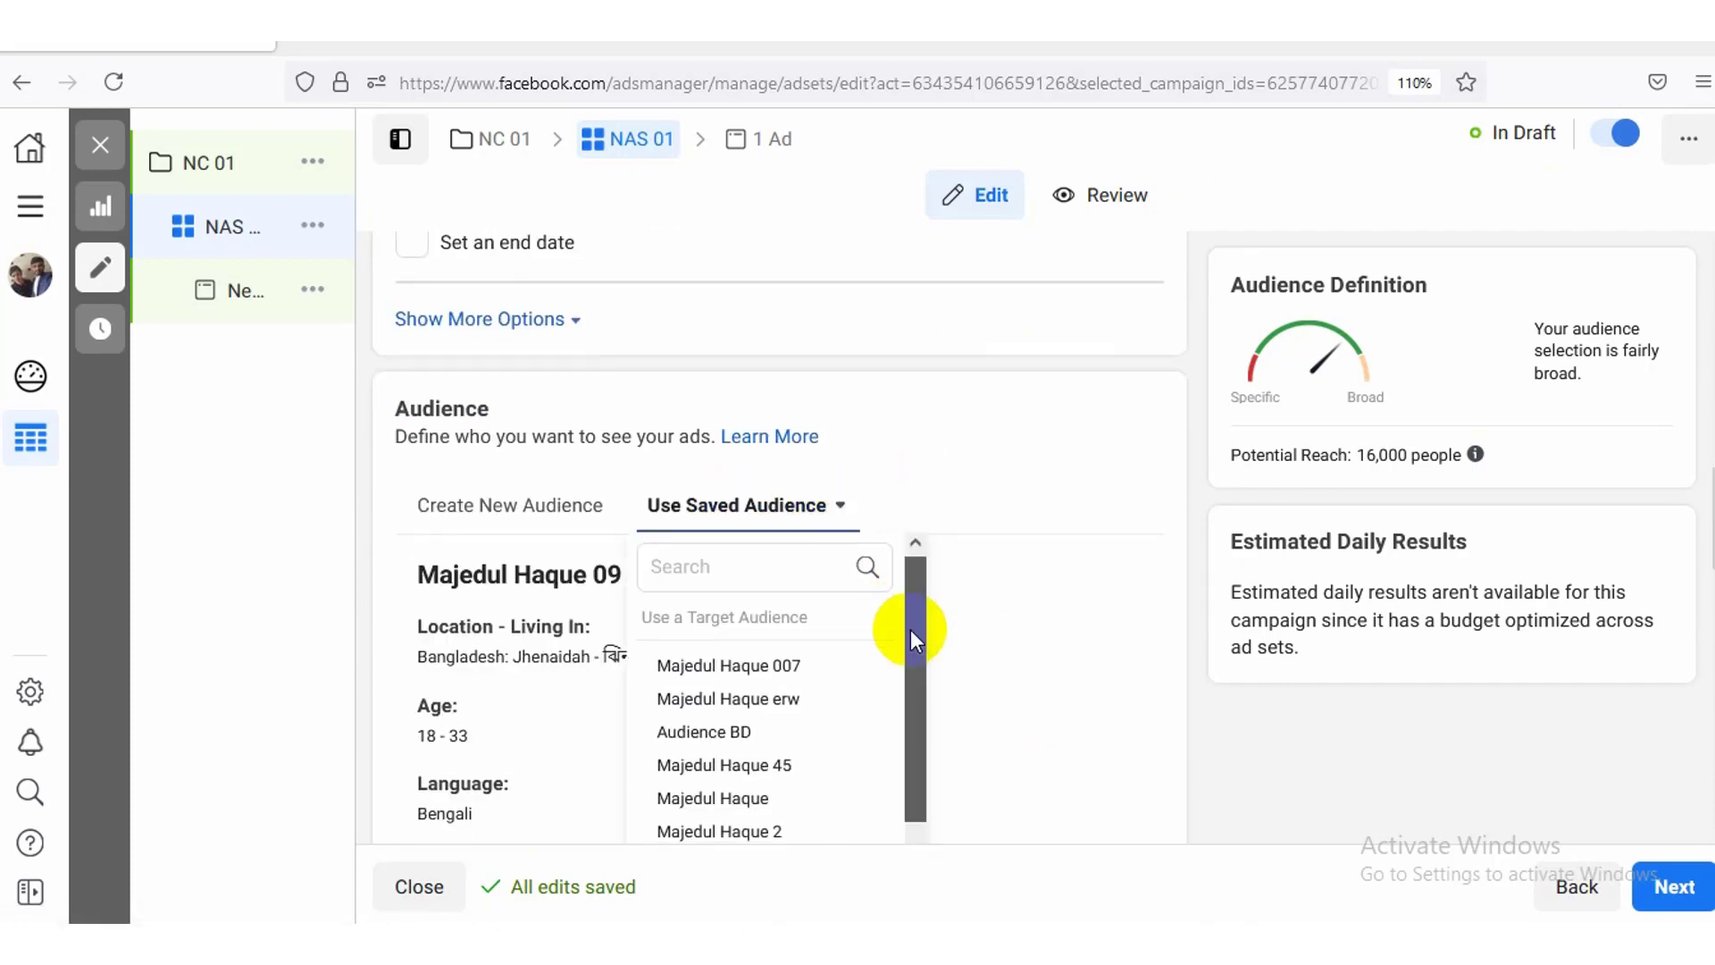
mouse_move(909, 630)
mouse_down()
mouse_move(923, 747)
mouse_move(917, 645)
mouse_up()
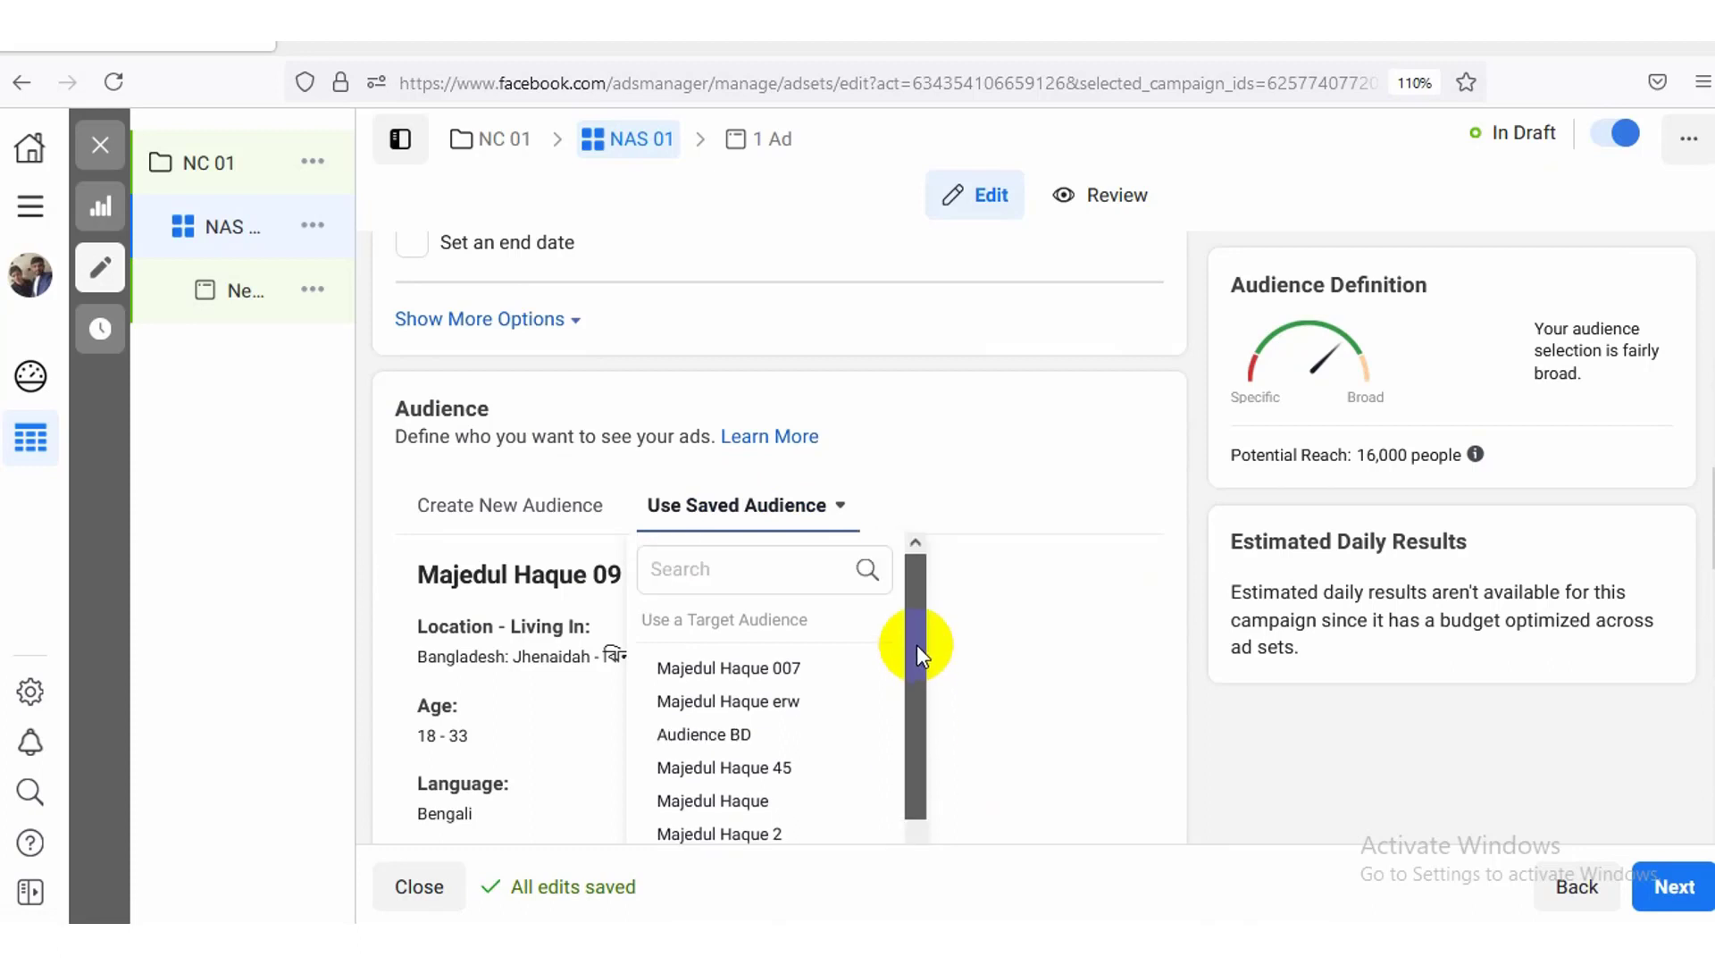
click(761, 571)
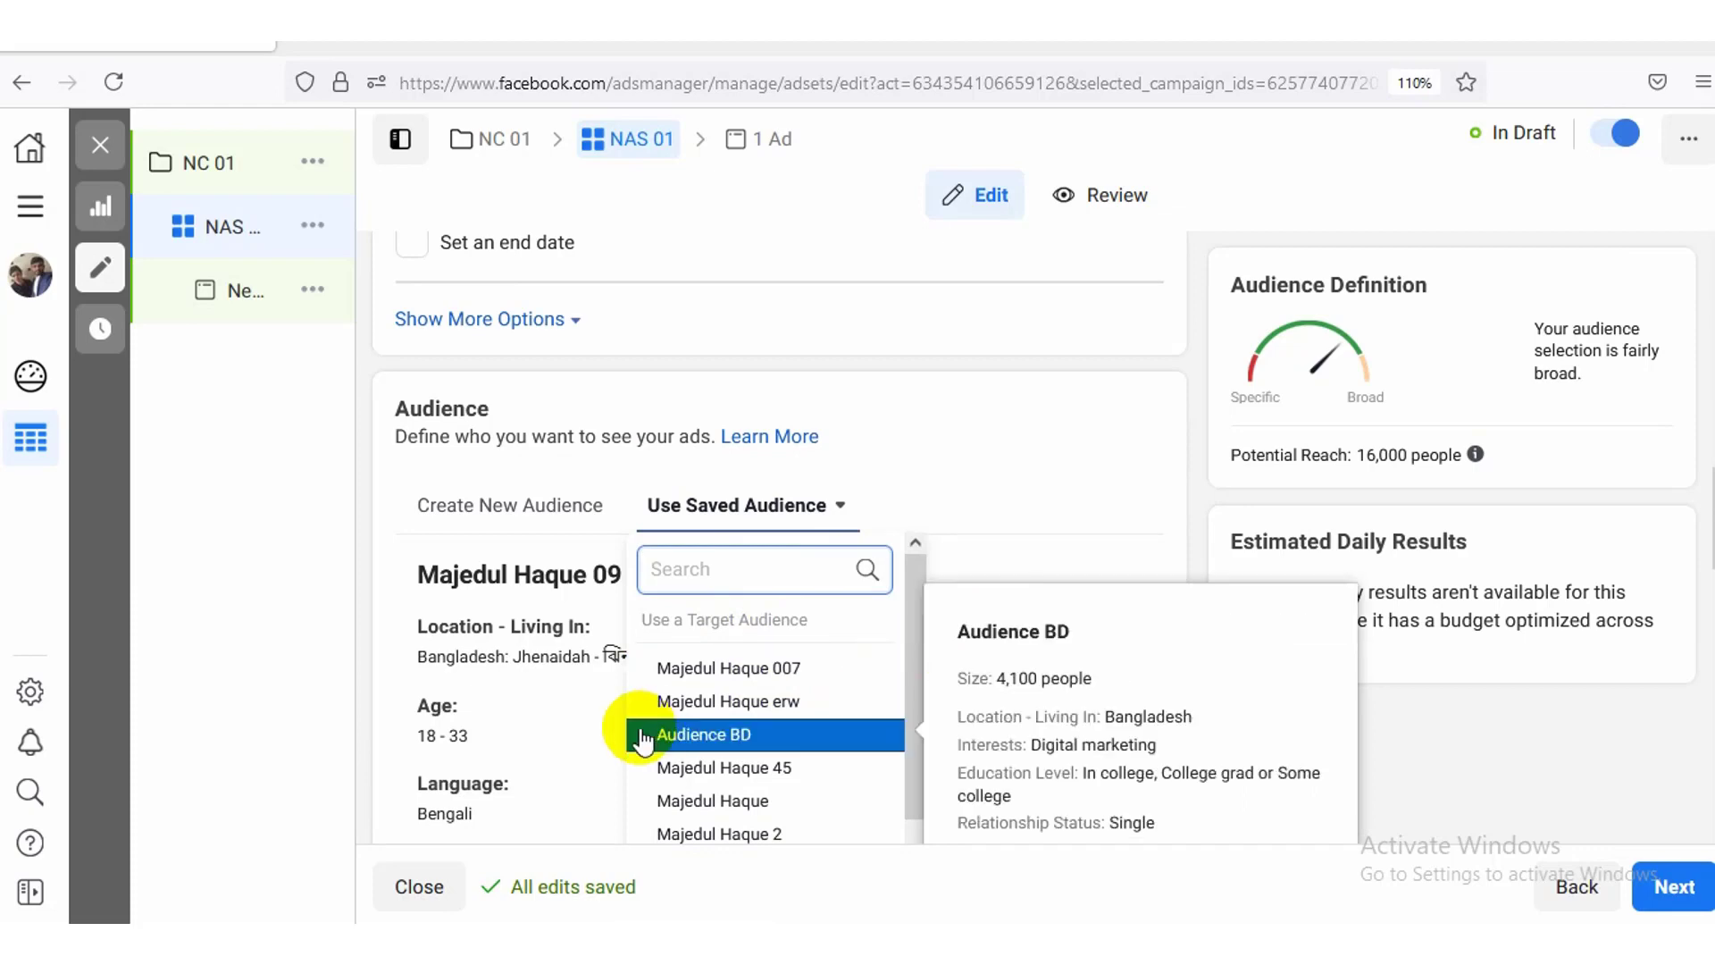
click(1044, 543)
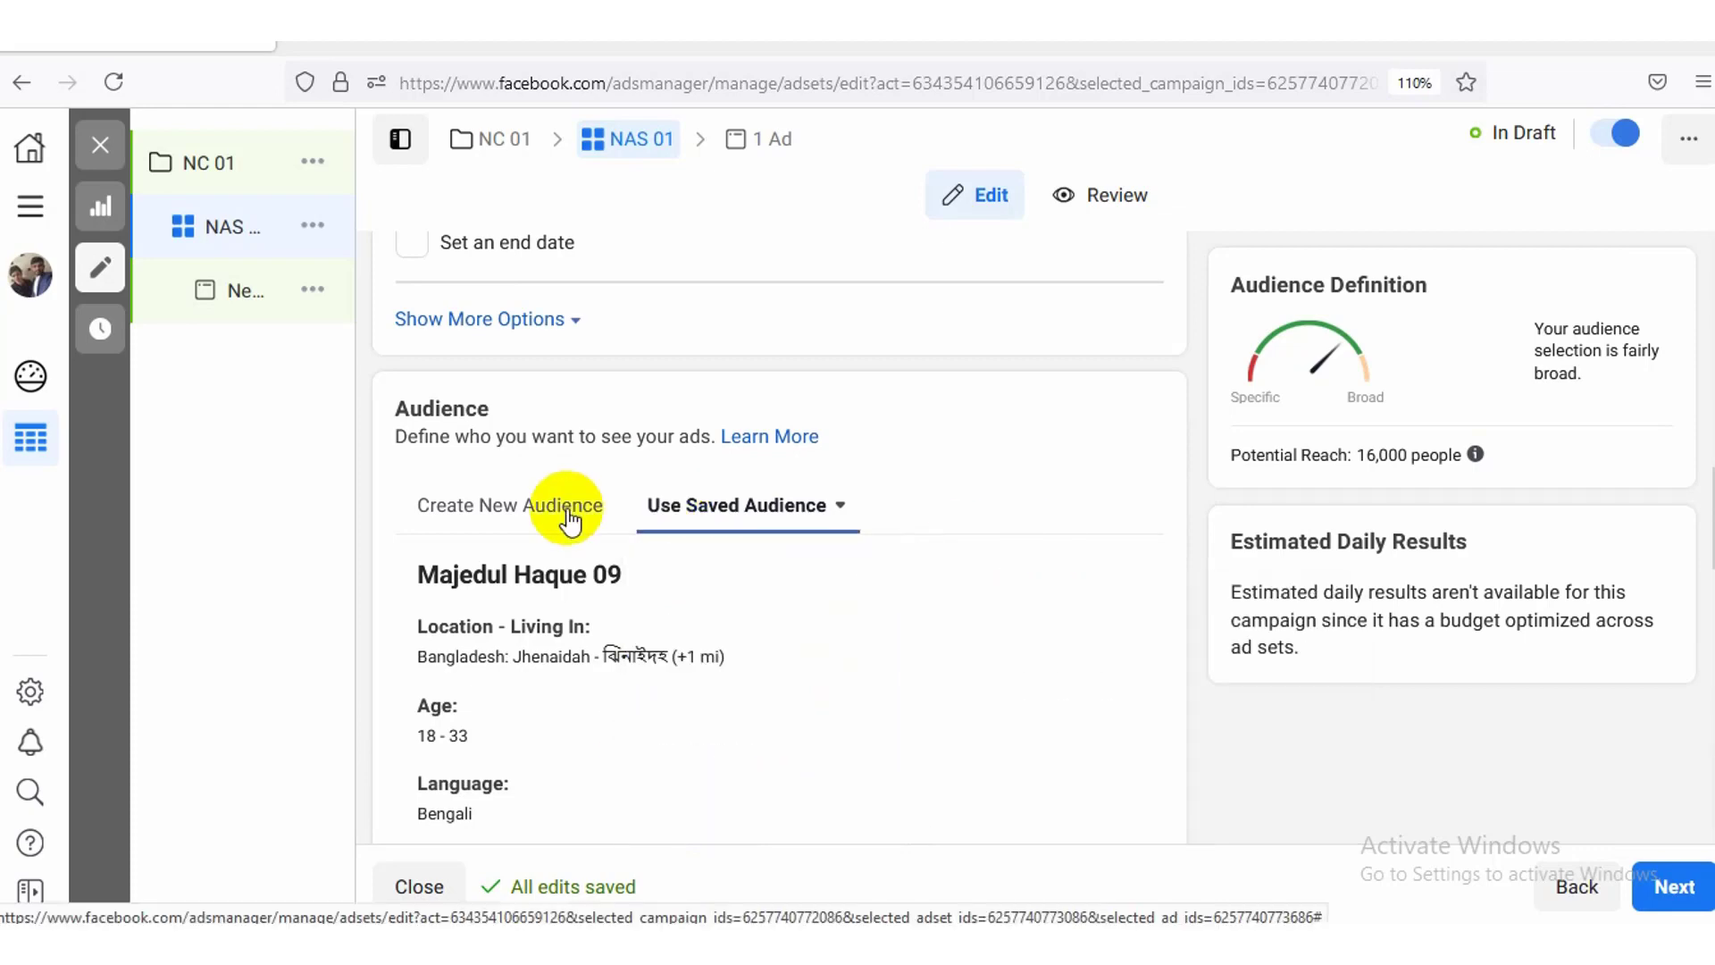
Step: Switch the Audience section to Create New Audience, and reapply the saved audience whose name ends in 09
click(541, 524)
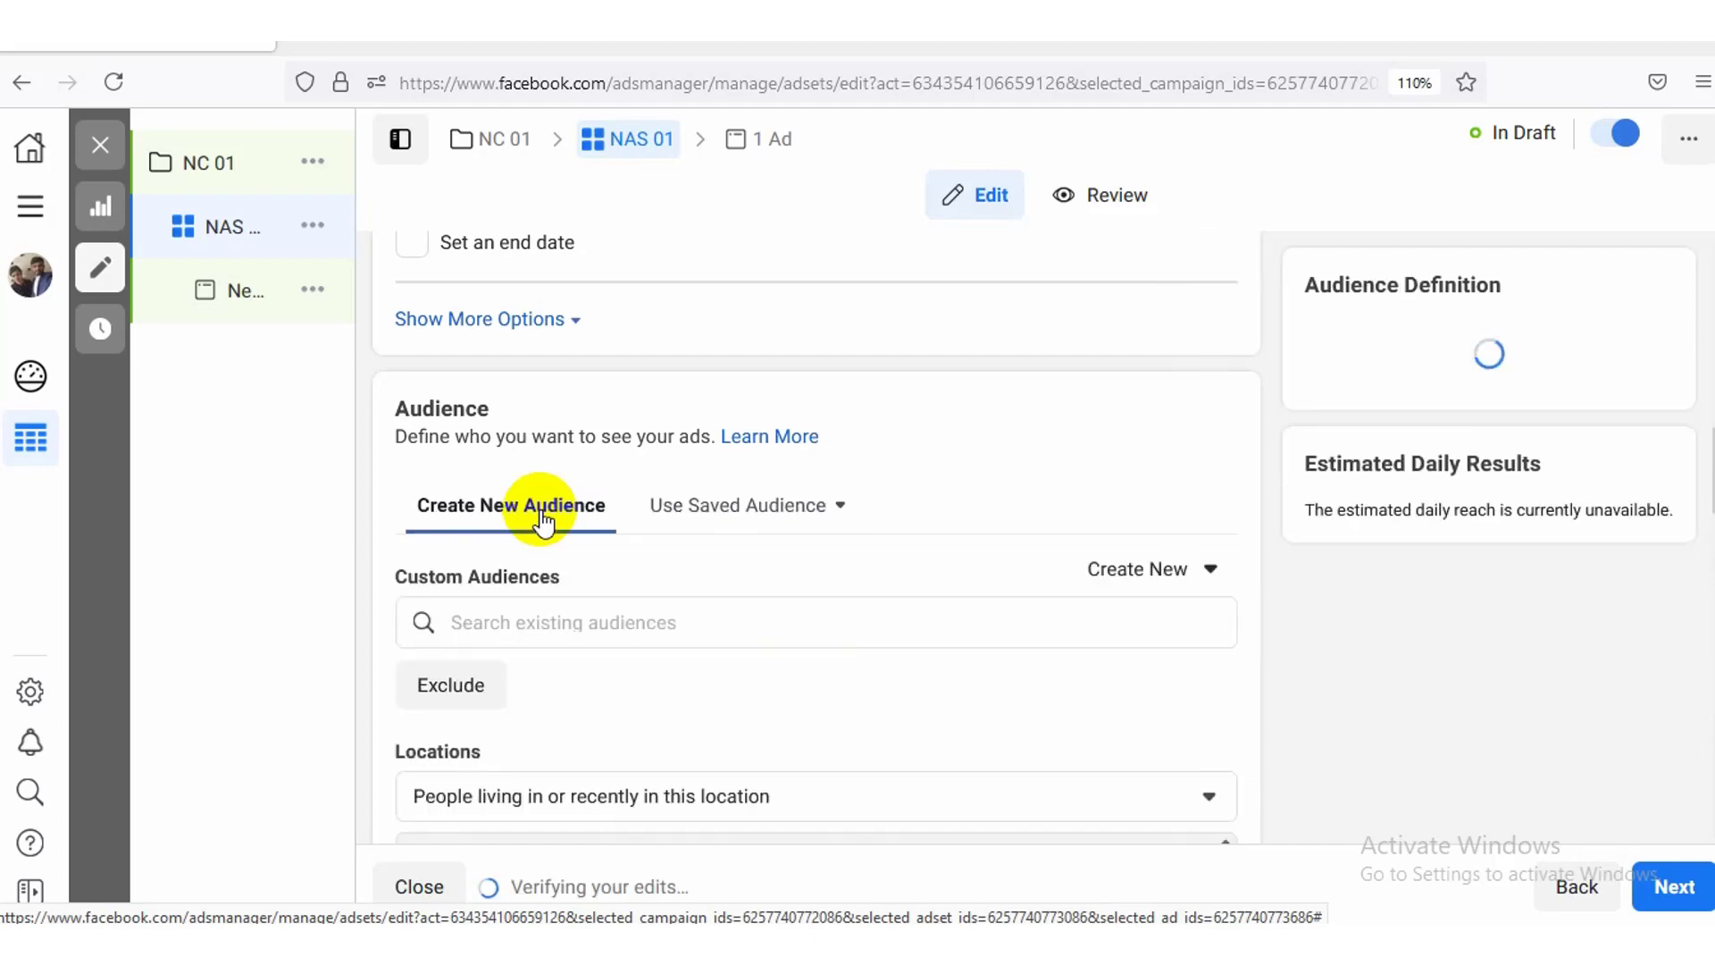
click(705, 511)
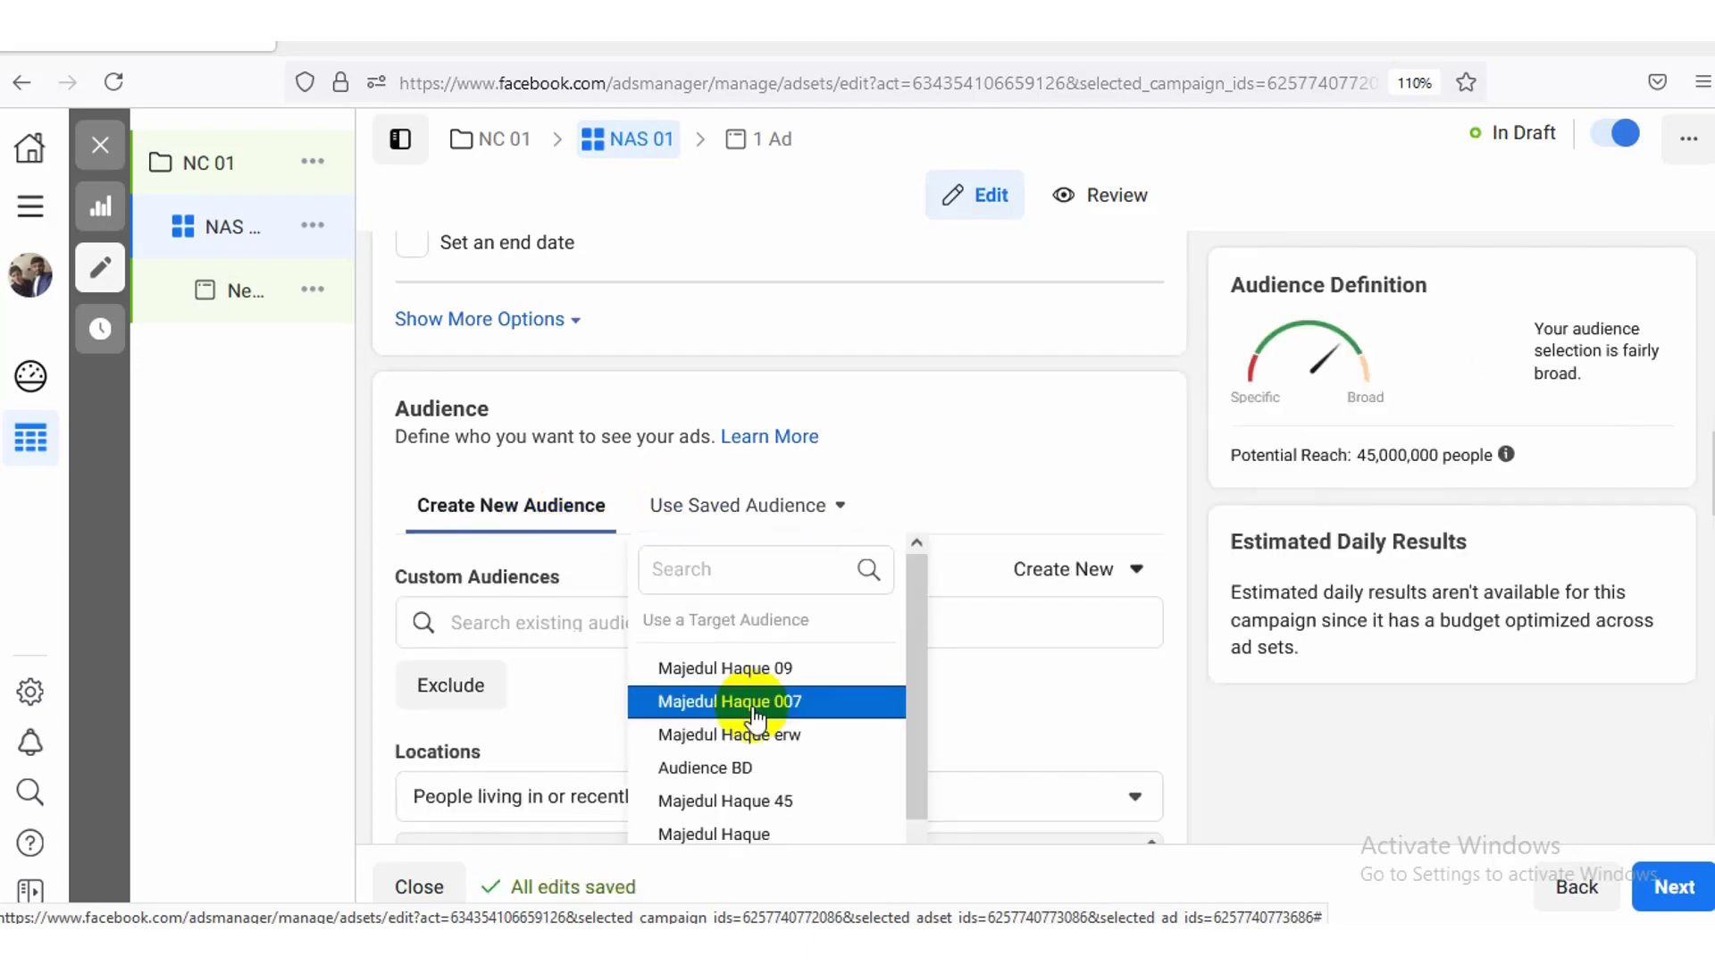
click(775, 672)
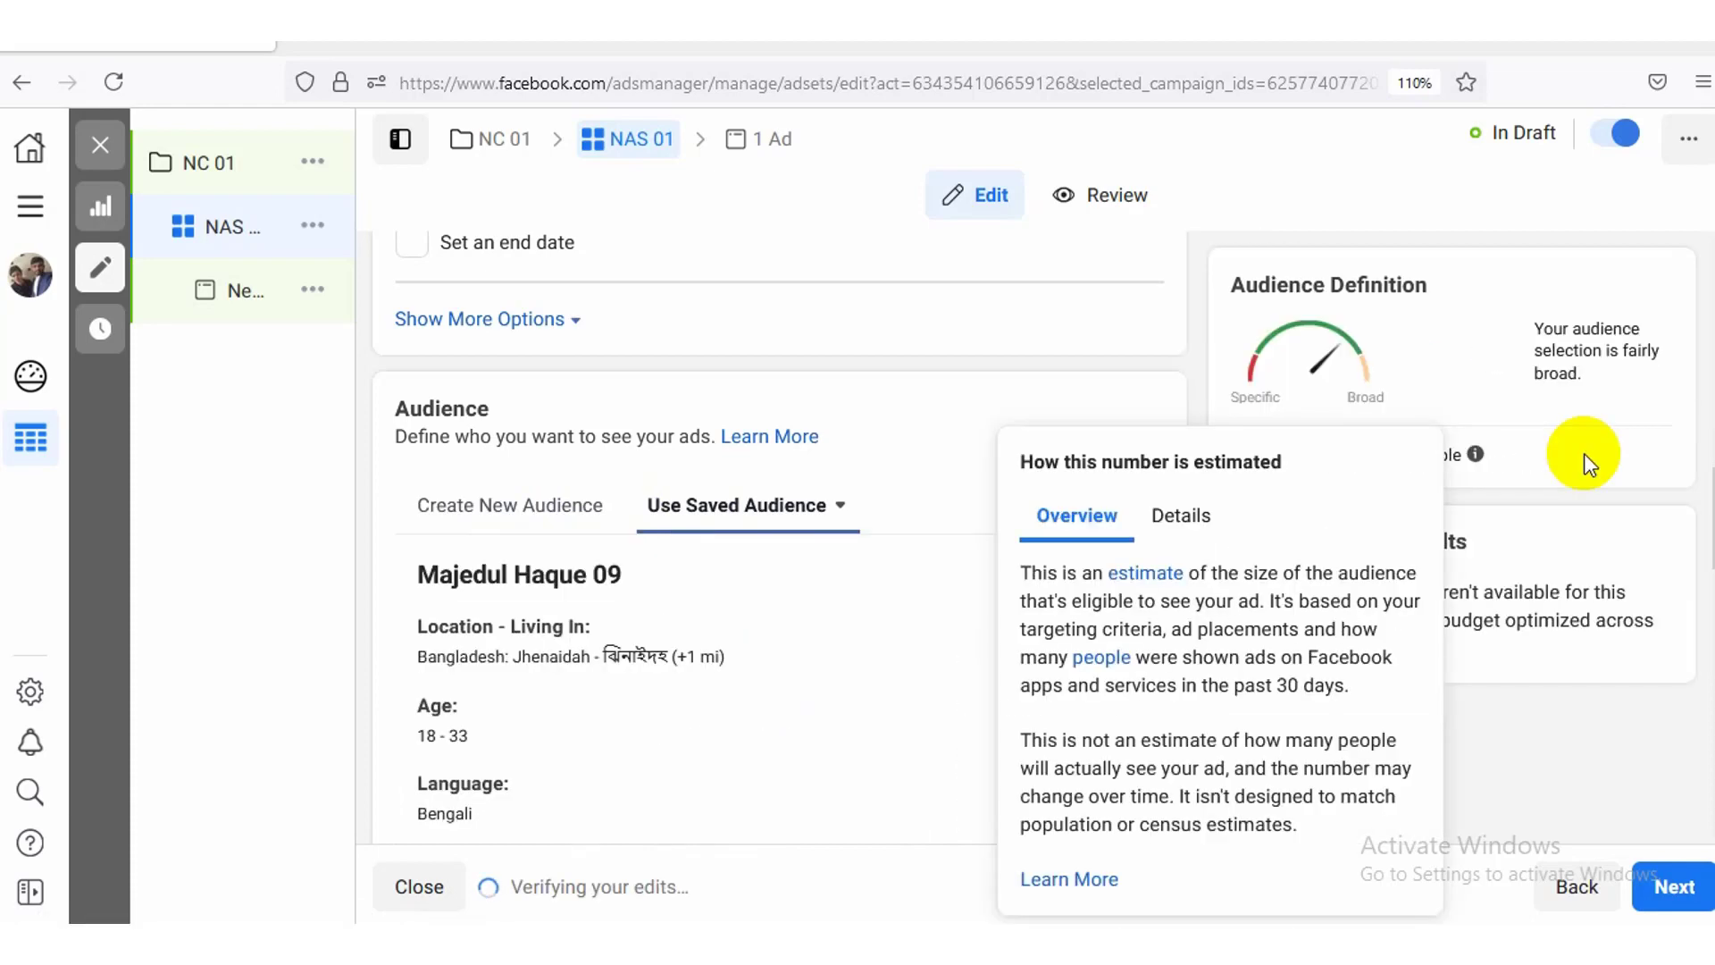
Step: Examine the saved audience's location, age, language and interest details together with its potential reach
scroll(772, 536, down, 2)
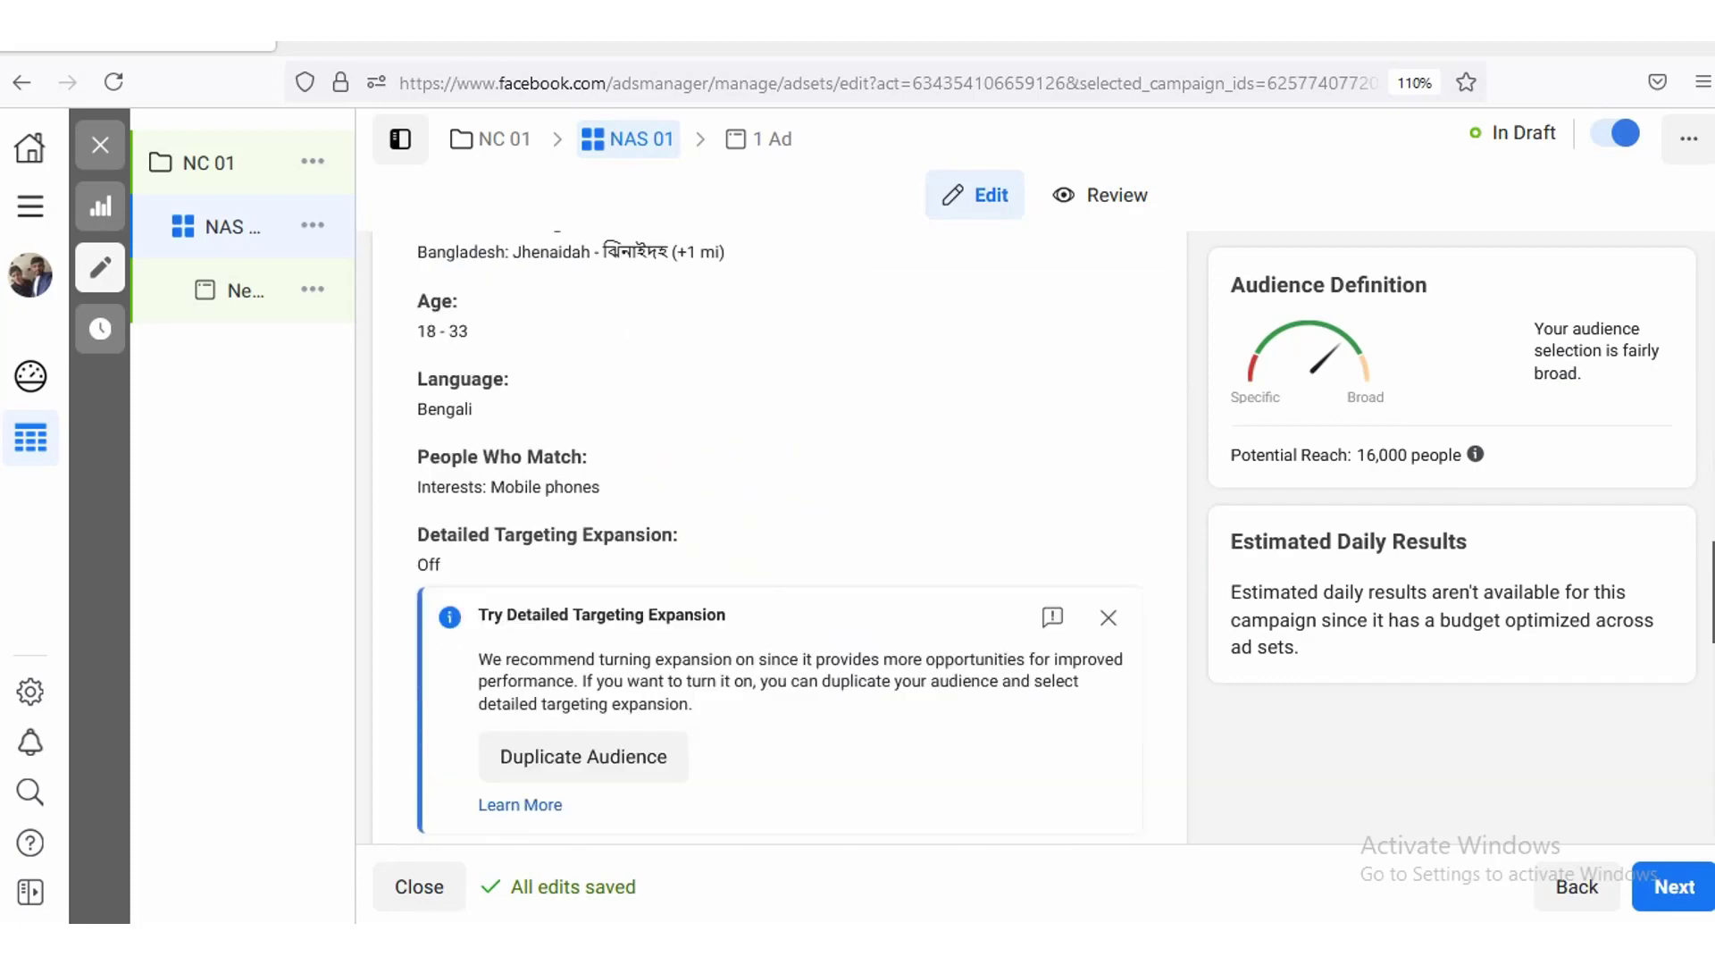
scroll(772, 536, up, 3)
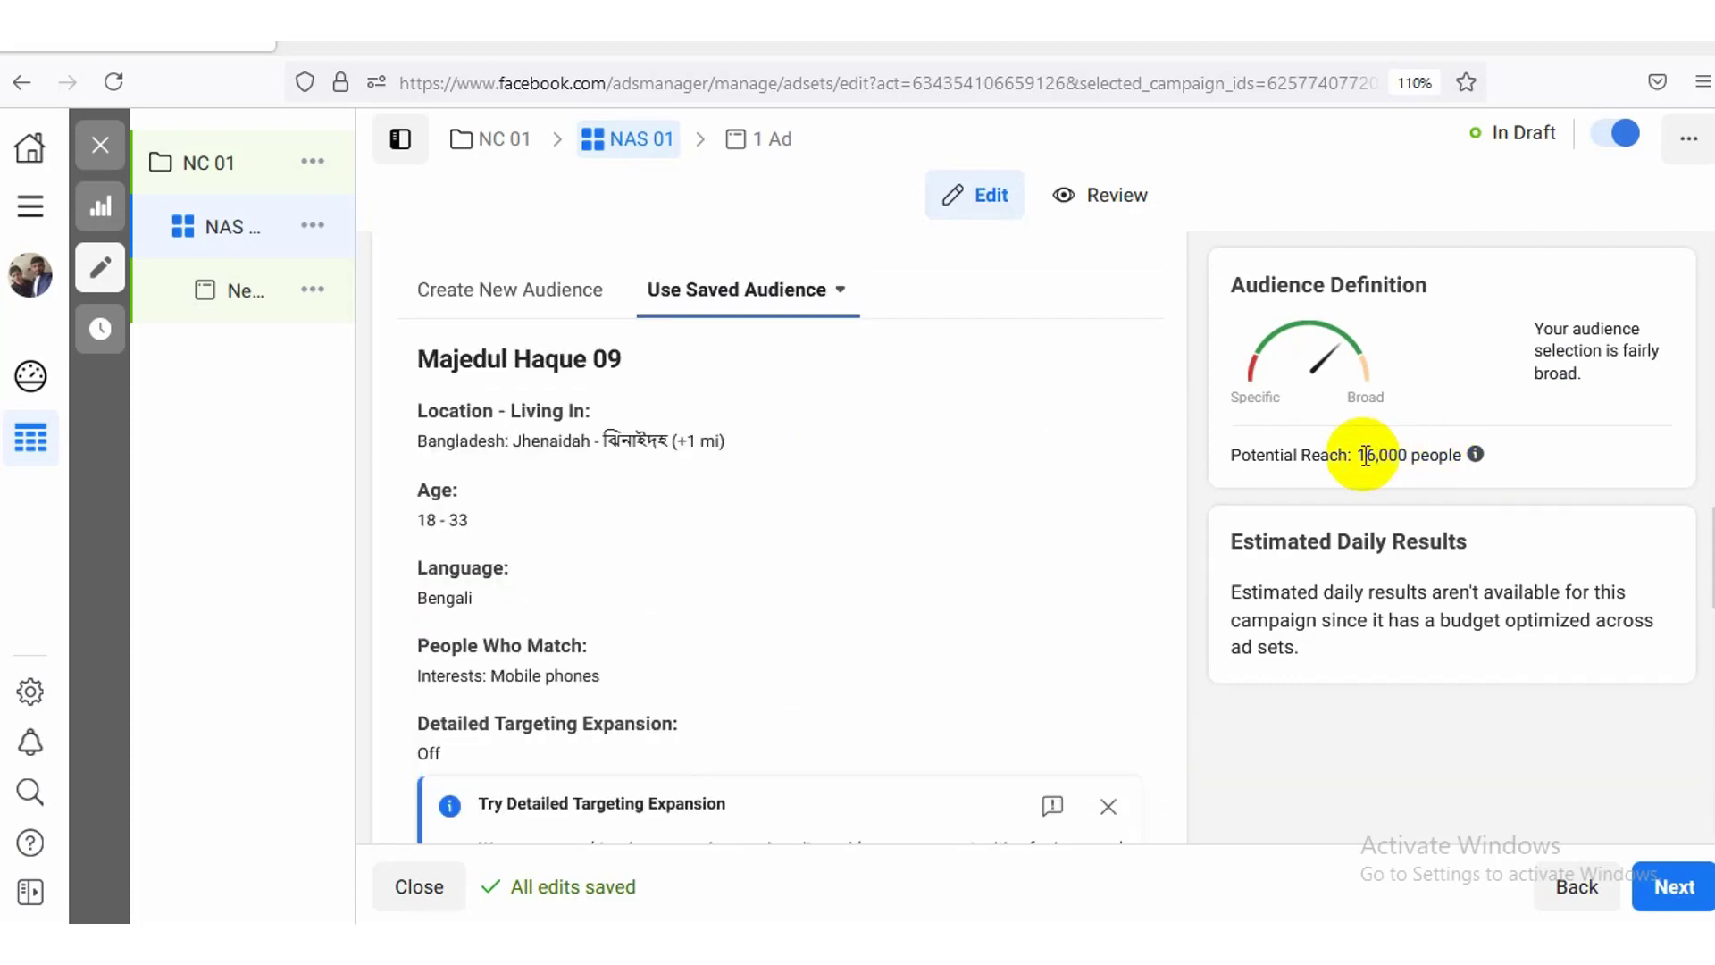
drag(1357, 455, 1424, 460)
click(1423, 458)
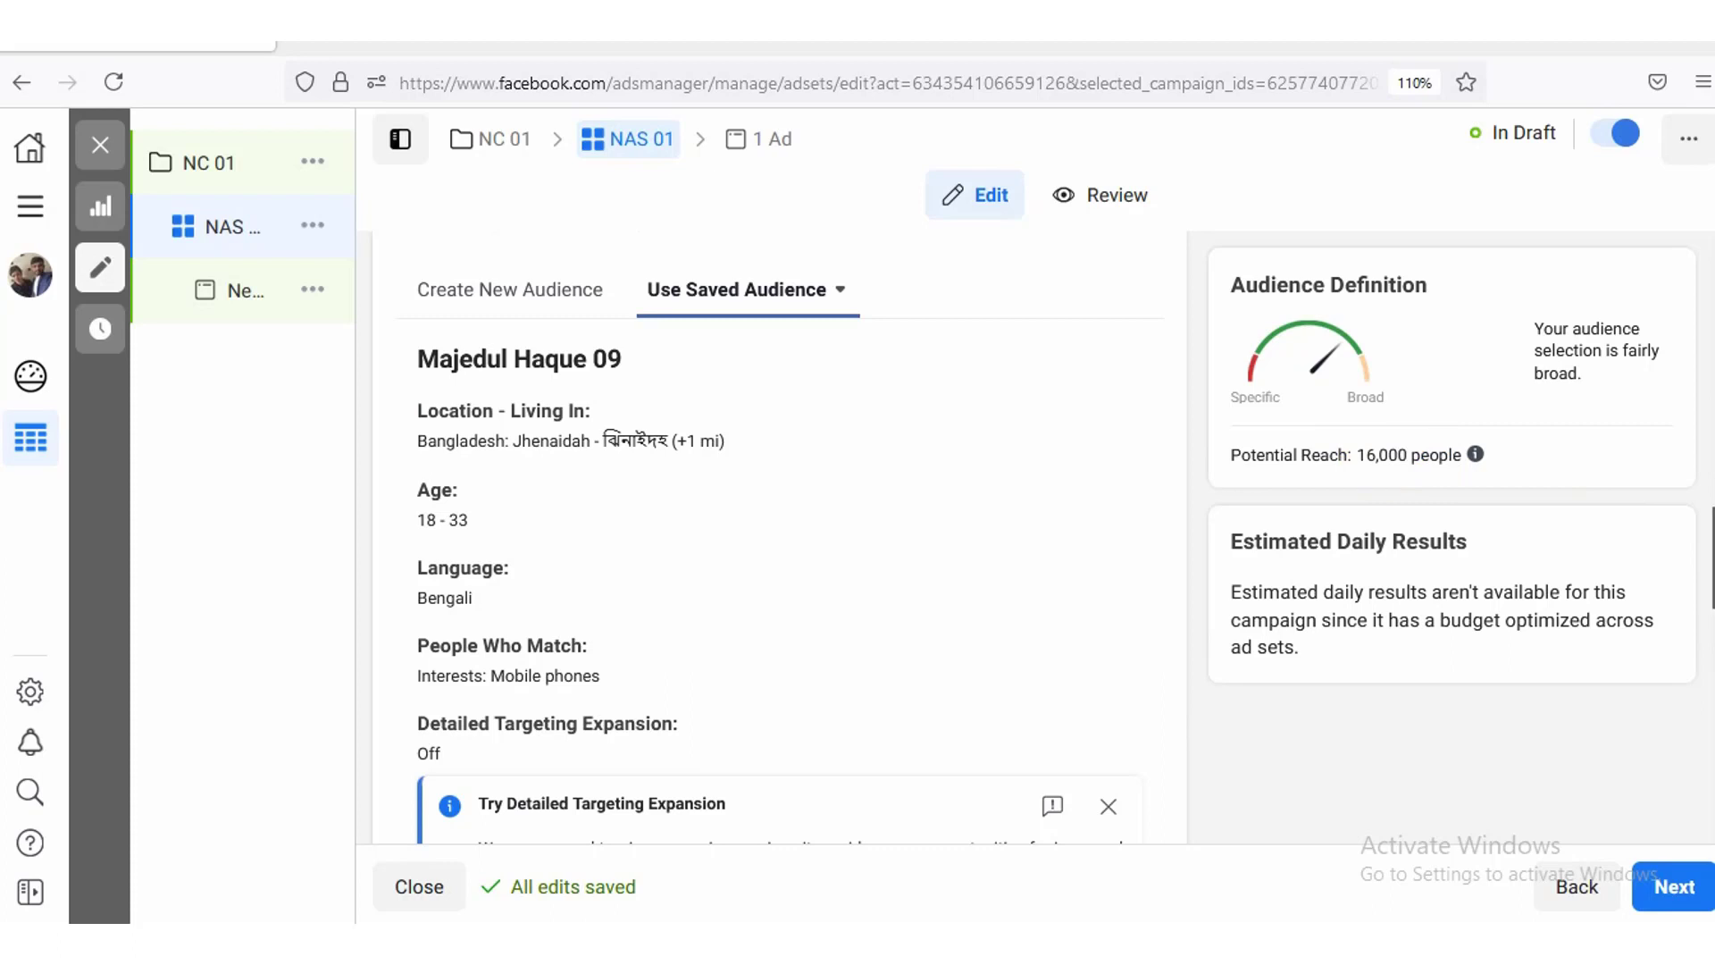
scroll(773, 550, down, 1)
drag(1357, 455, 1413, 457)
click(1411, 453)
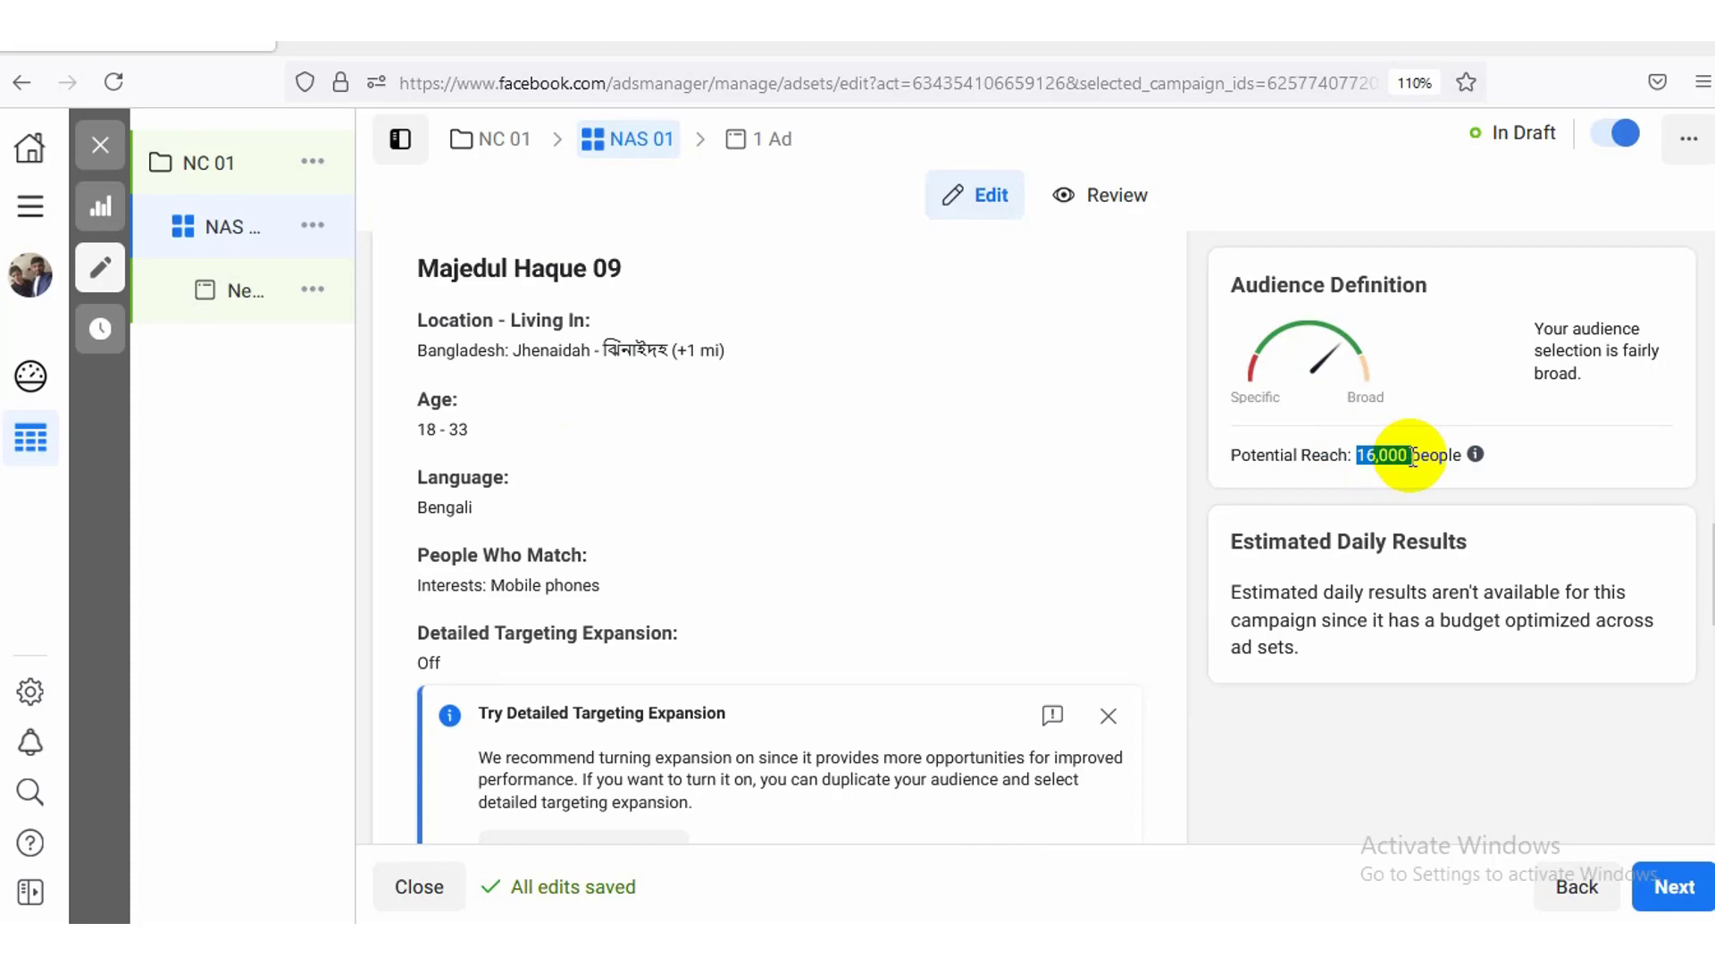
scroll(777, 537, down, 3)
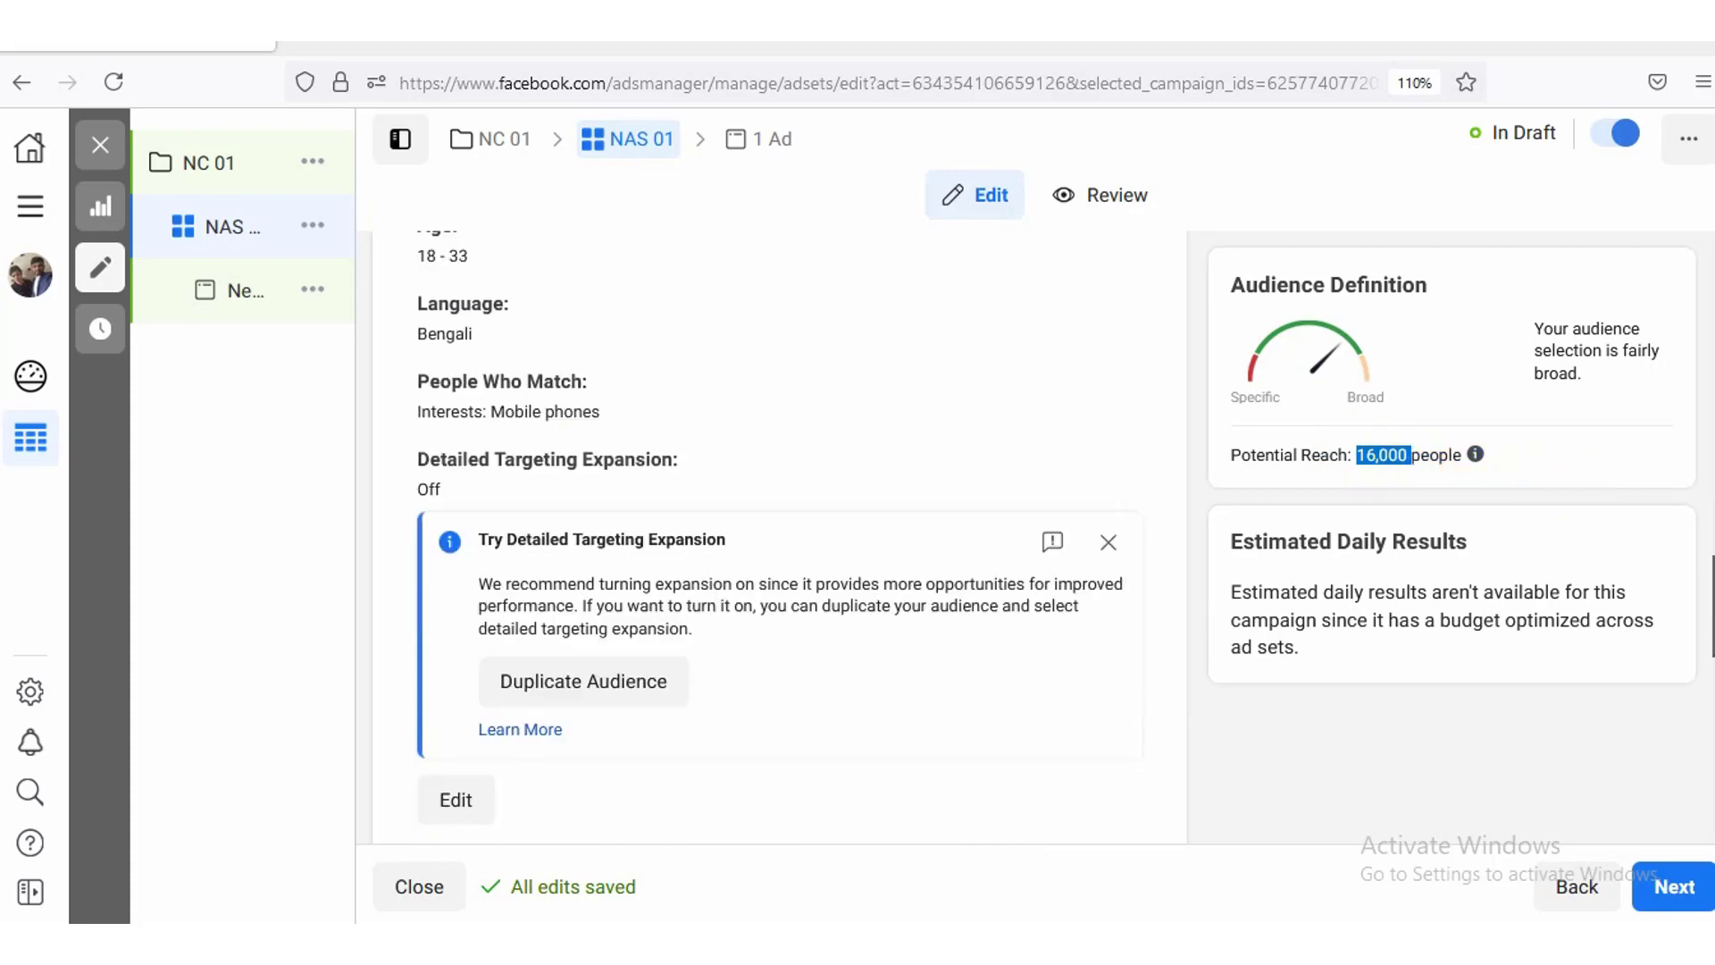
scroll(778, 536, up, 5)
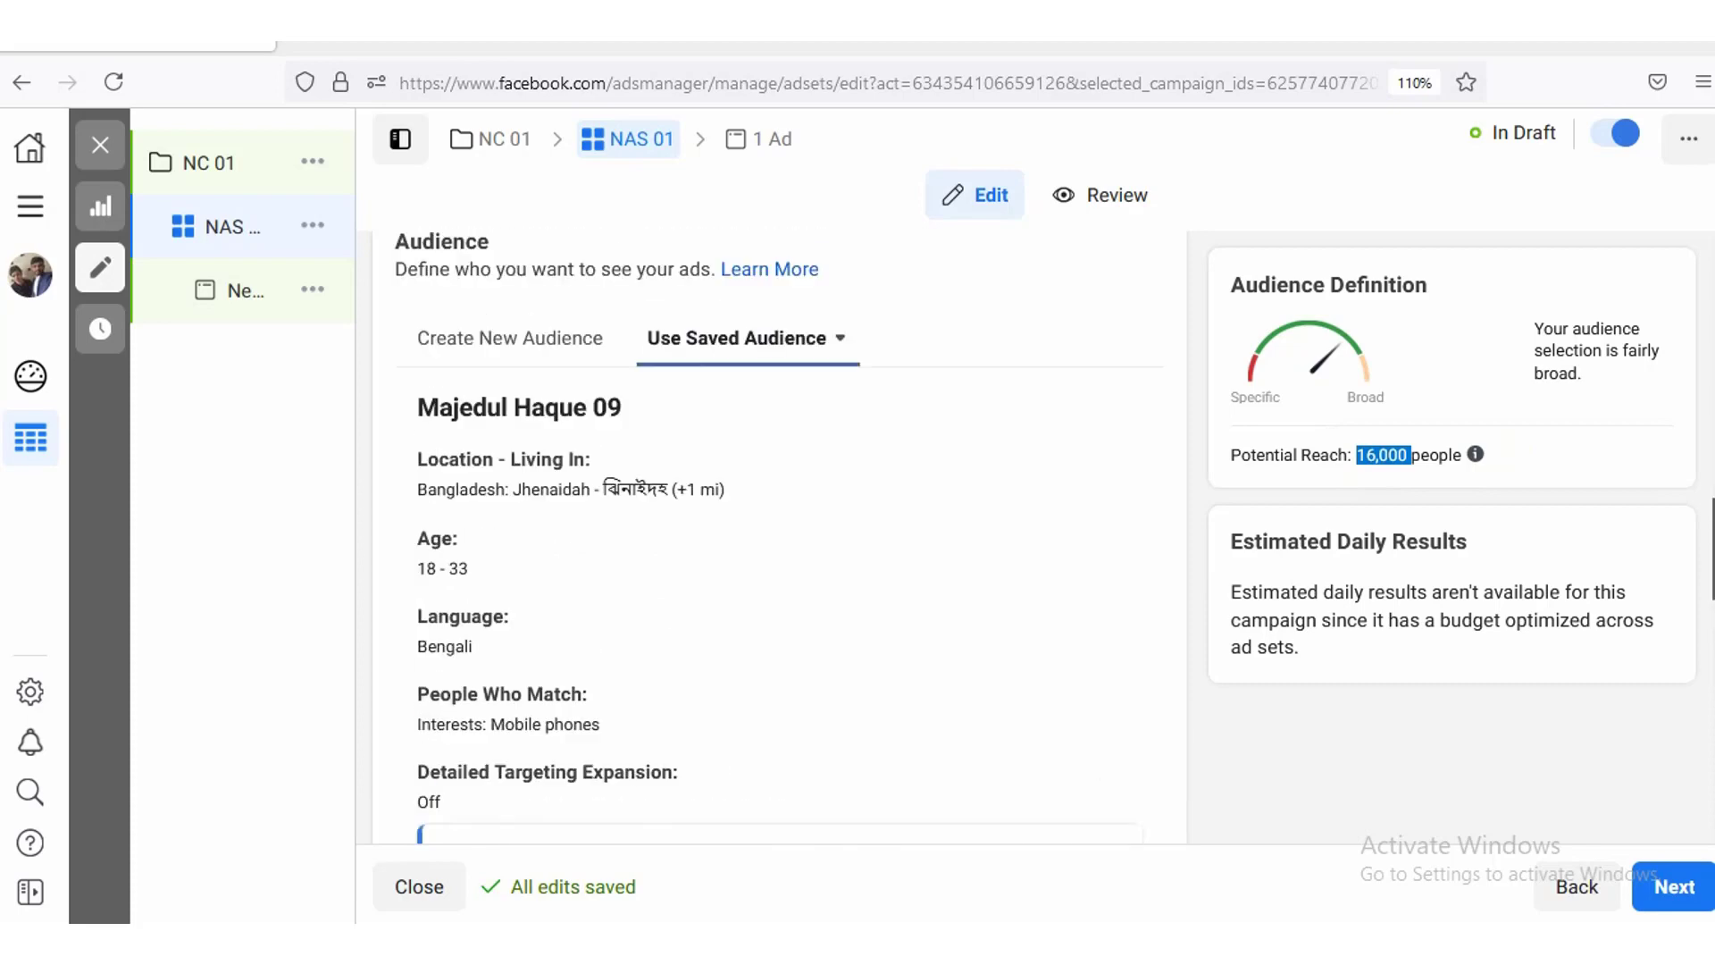
Step: Preview the details of other saved audiences in the list, and close the list without choosing another one
click(858, 457)
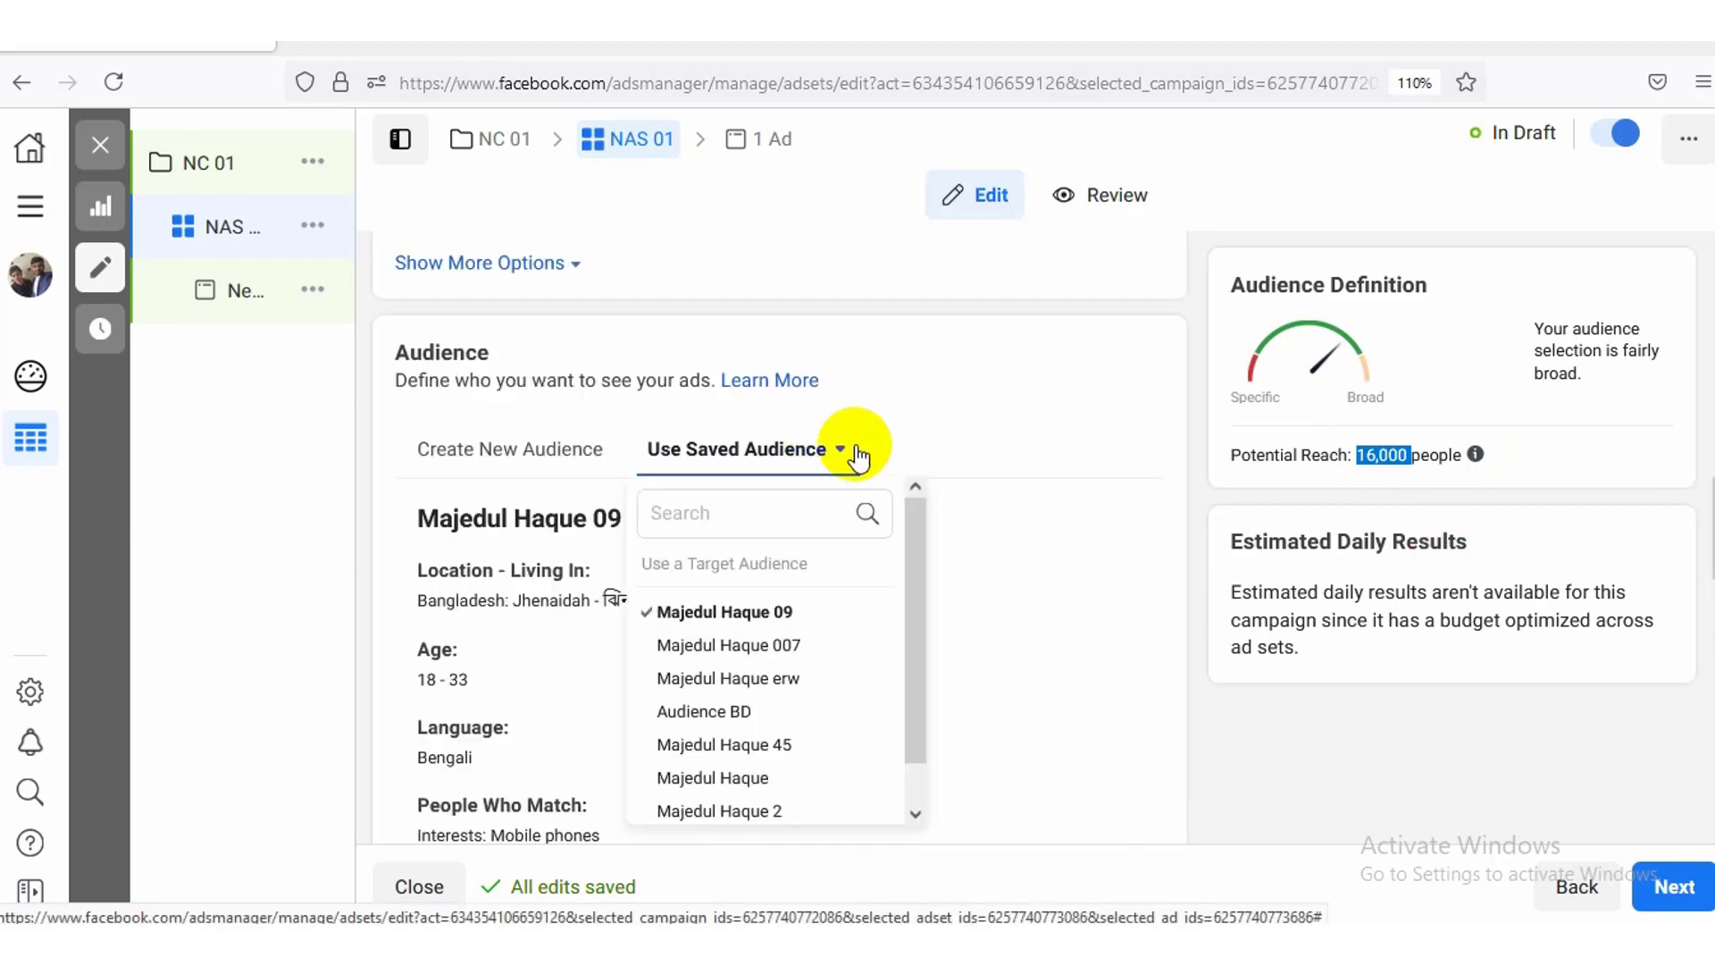
mouse_move(795, 683)
mouse_move(794, 719)
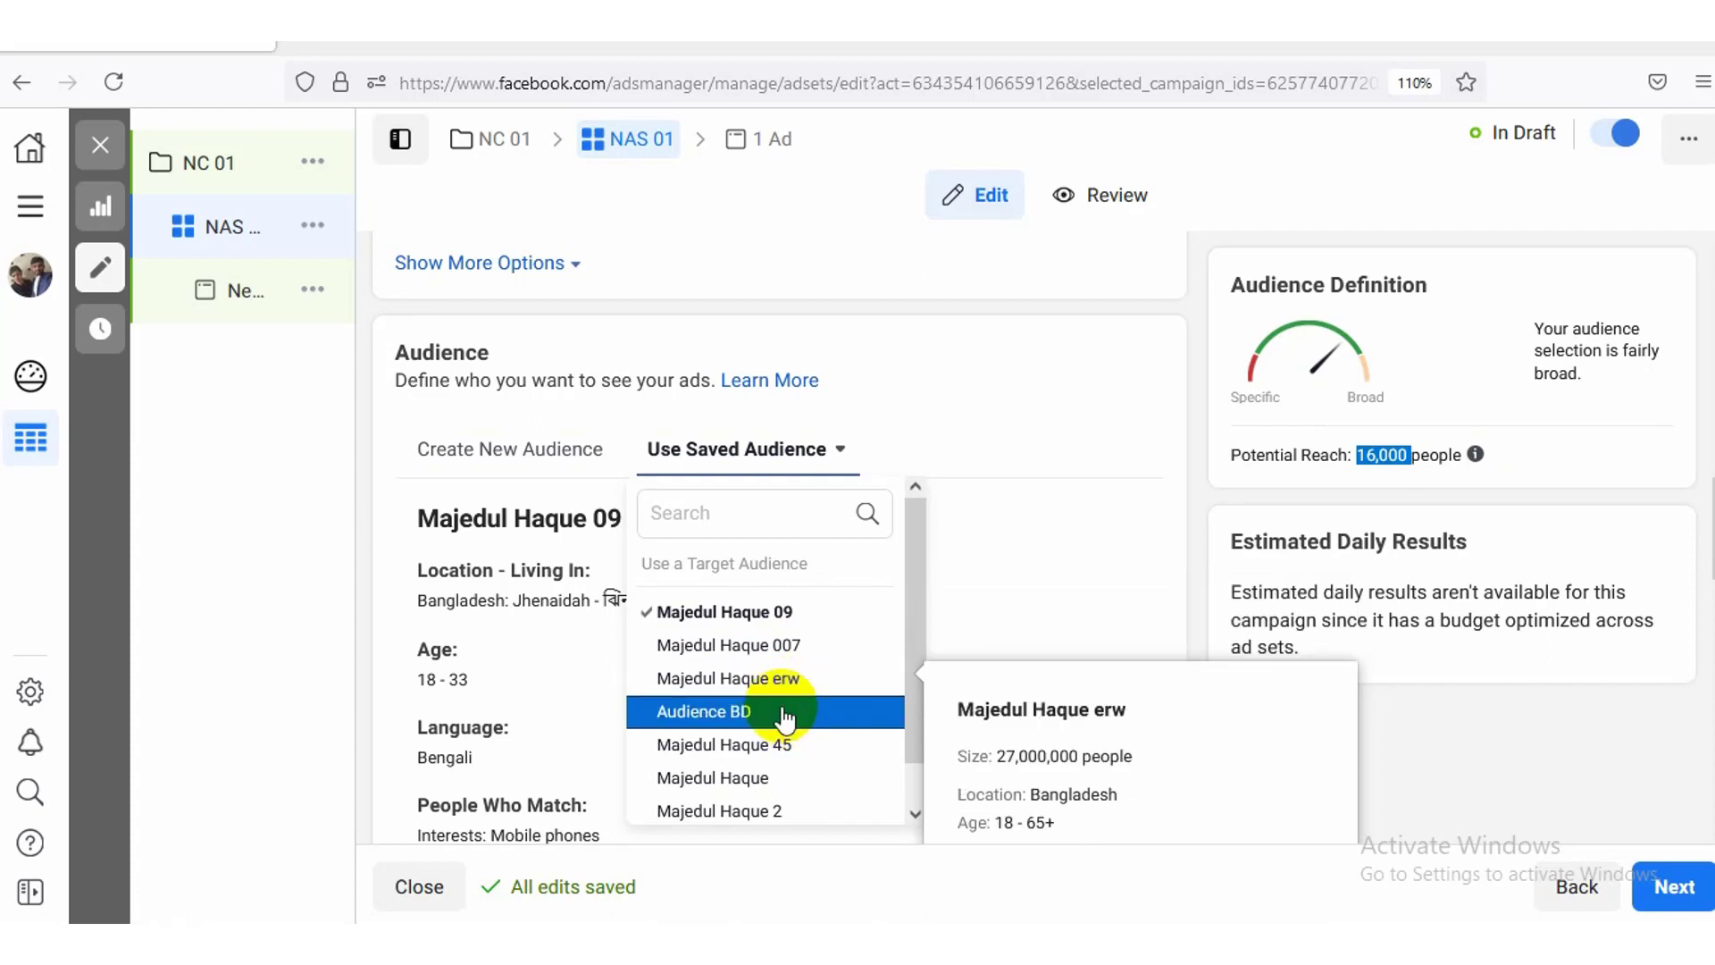
click(1068, 558)
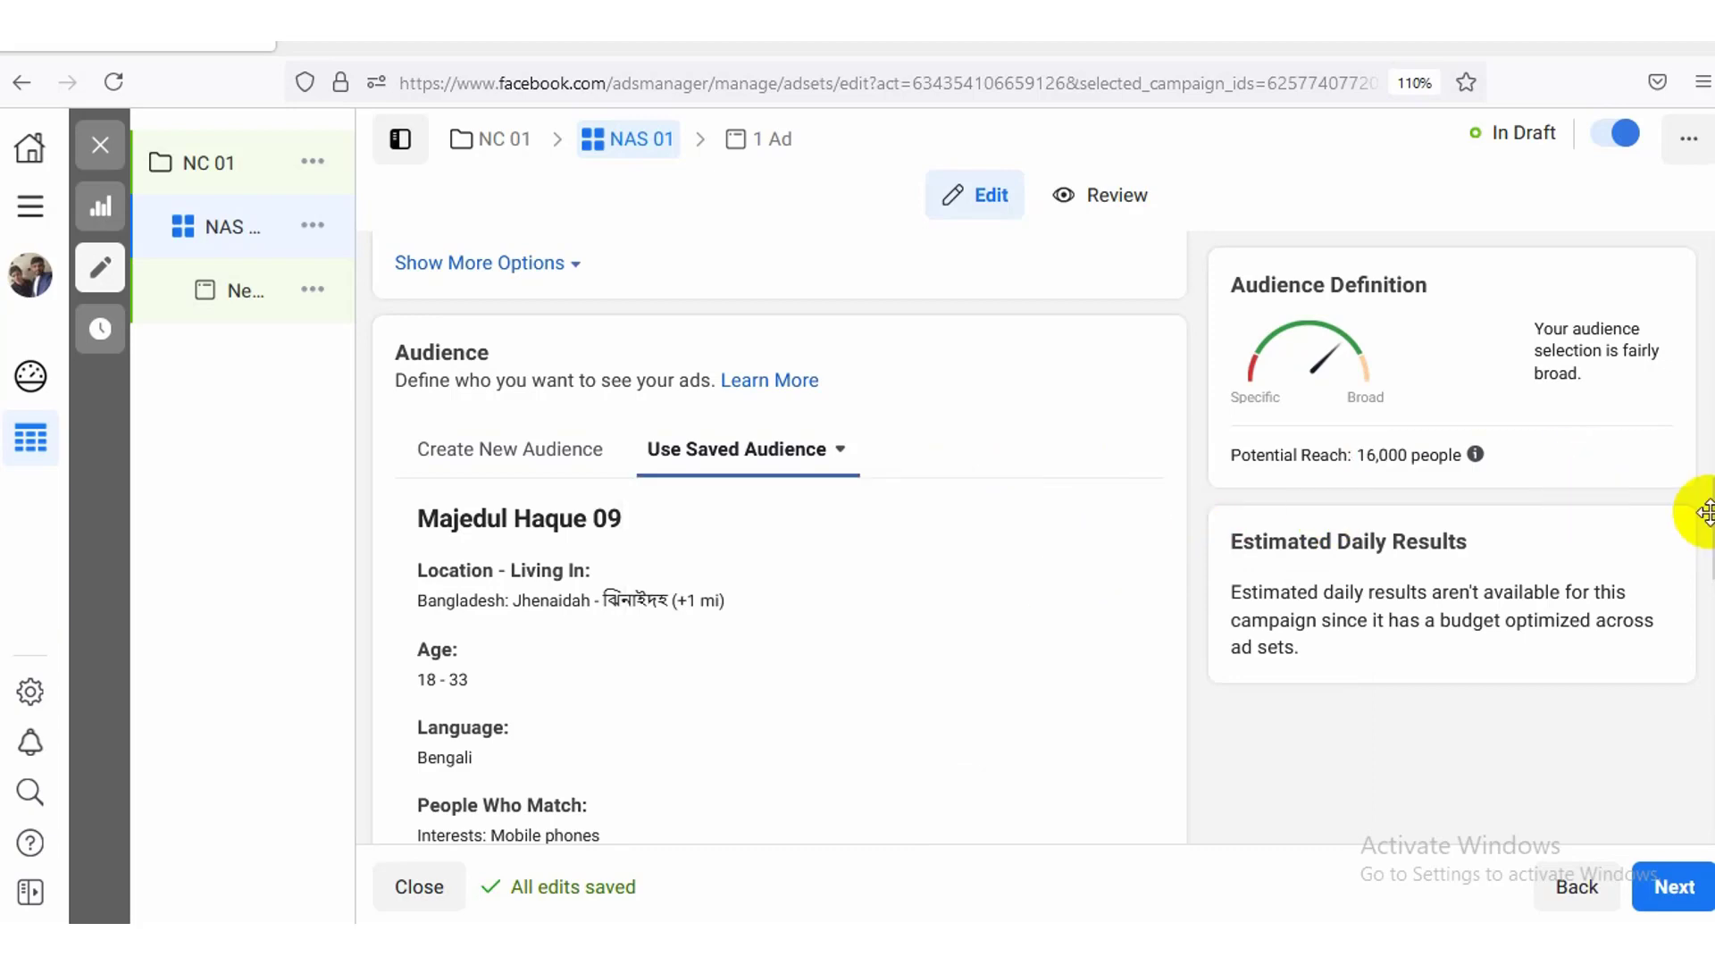
Step: Switch the ad set from Automatic Placements to Manual Placements and review the available platforms and feed placements
scroll(1702, 527, down, 3)
scroll(1702, 527, down, 4)
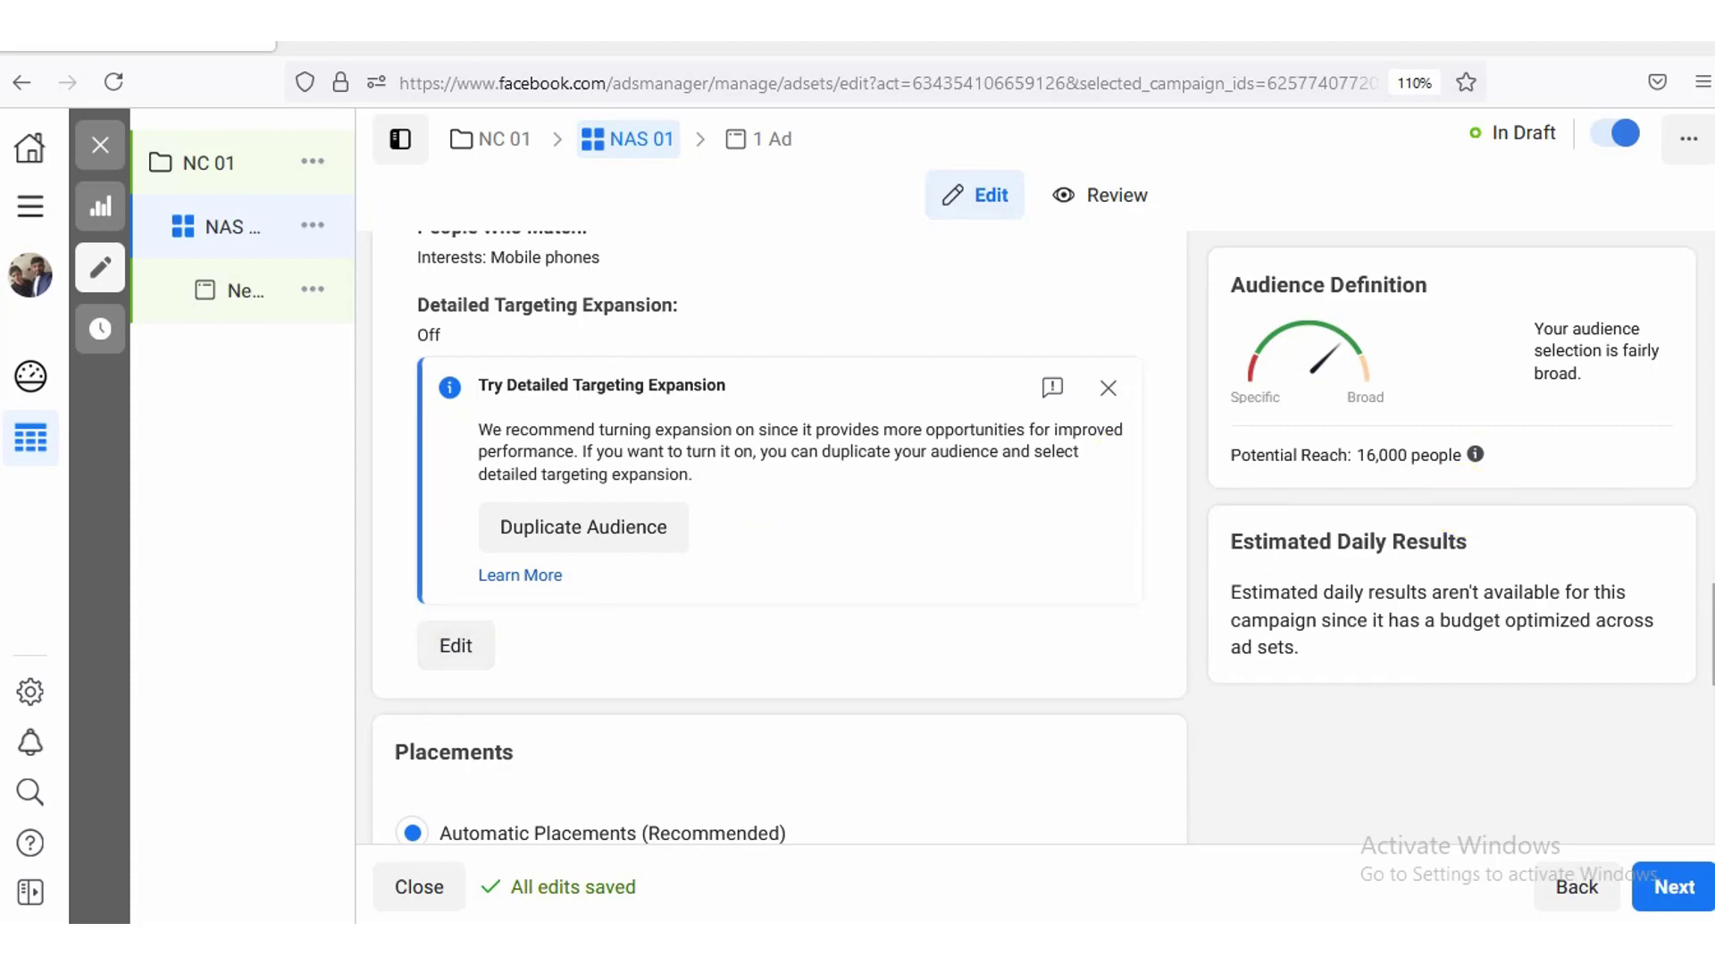
scroll(779, 536, down, 3)
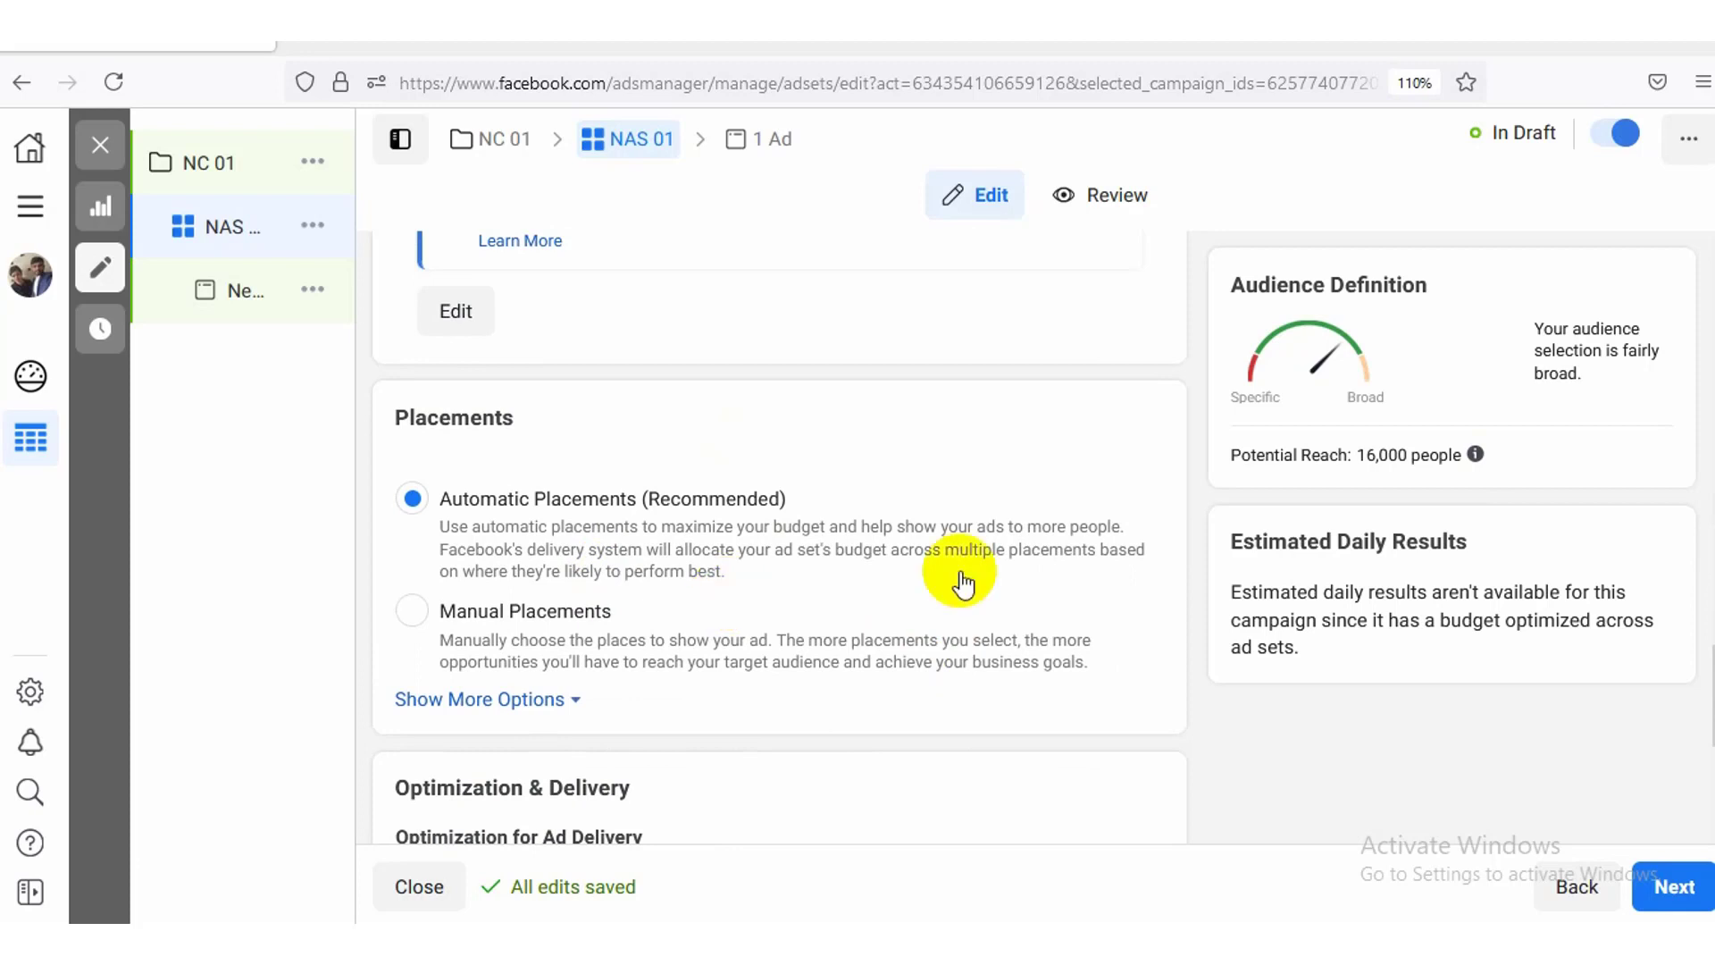
scroll(779, 536, down, 2)
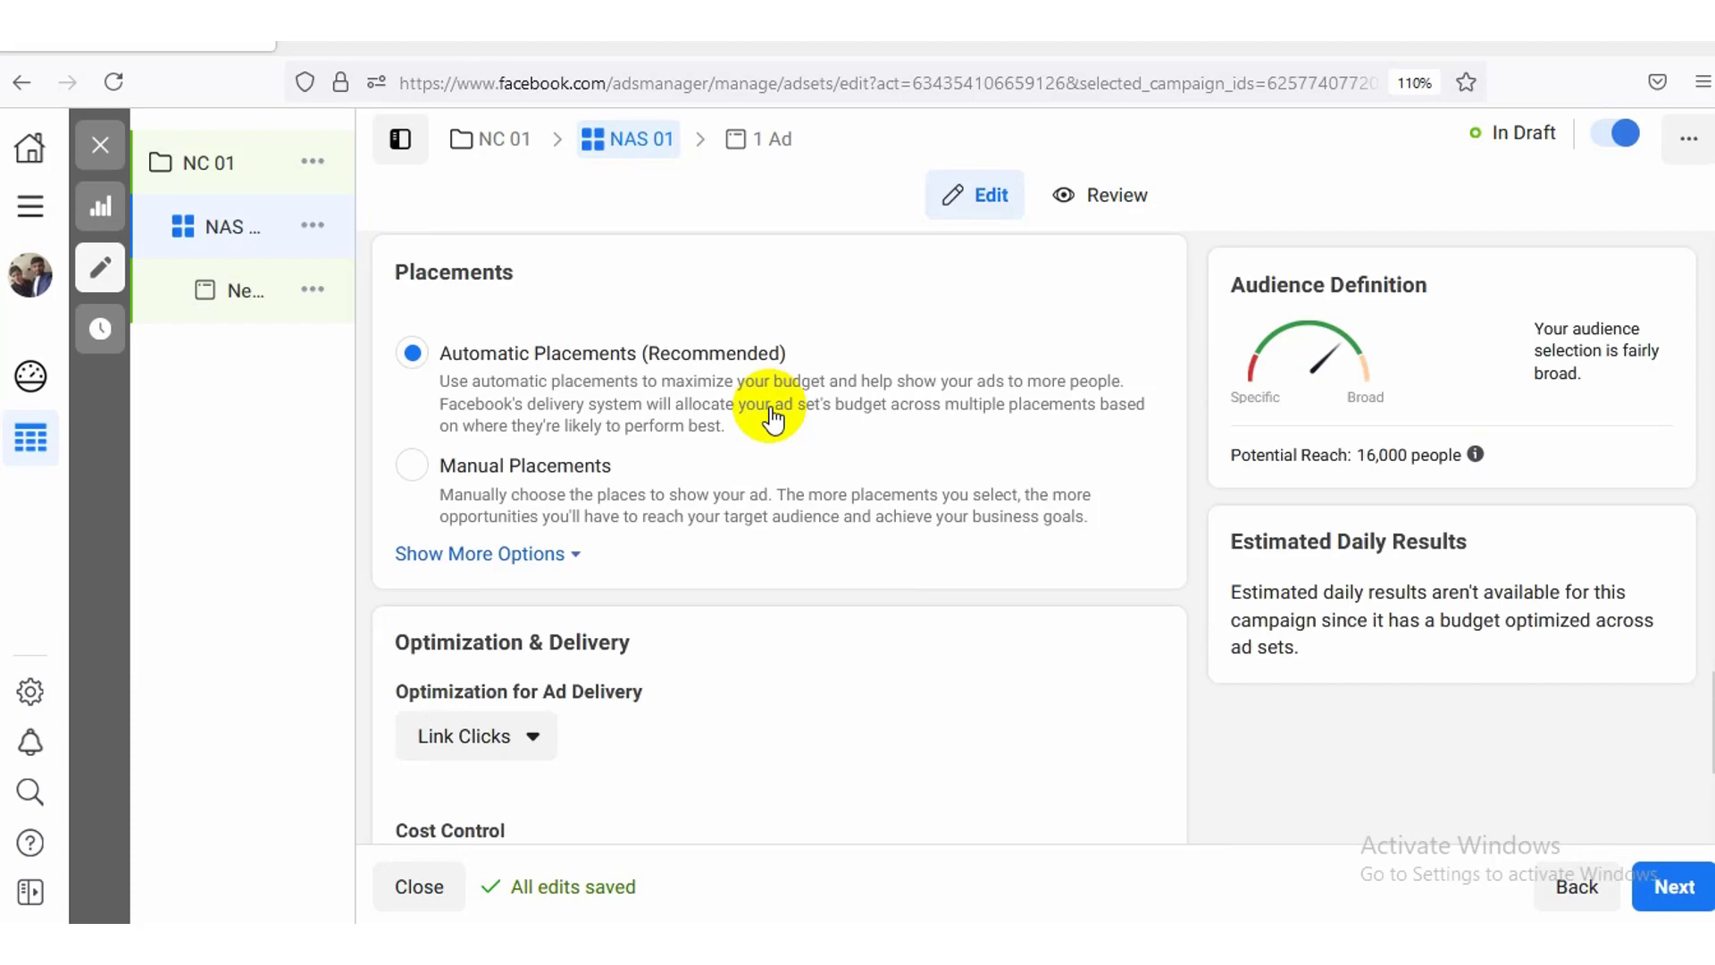
click(416, 473)
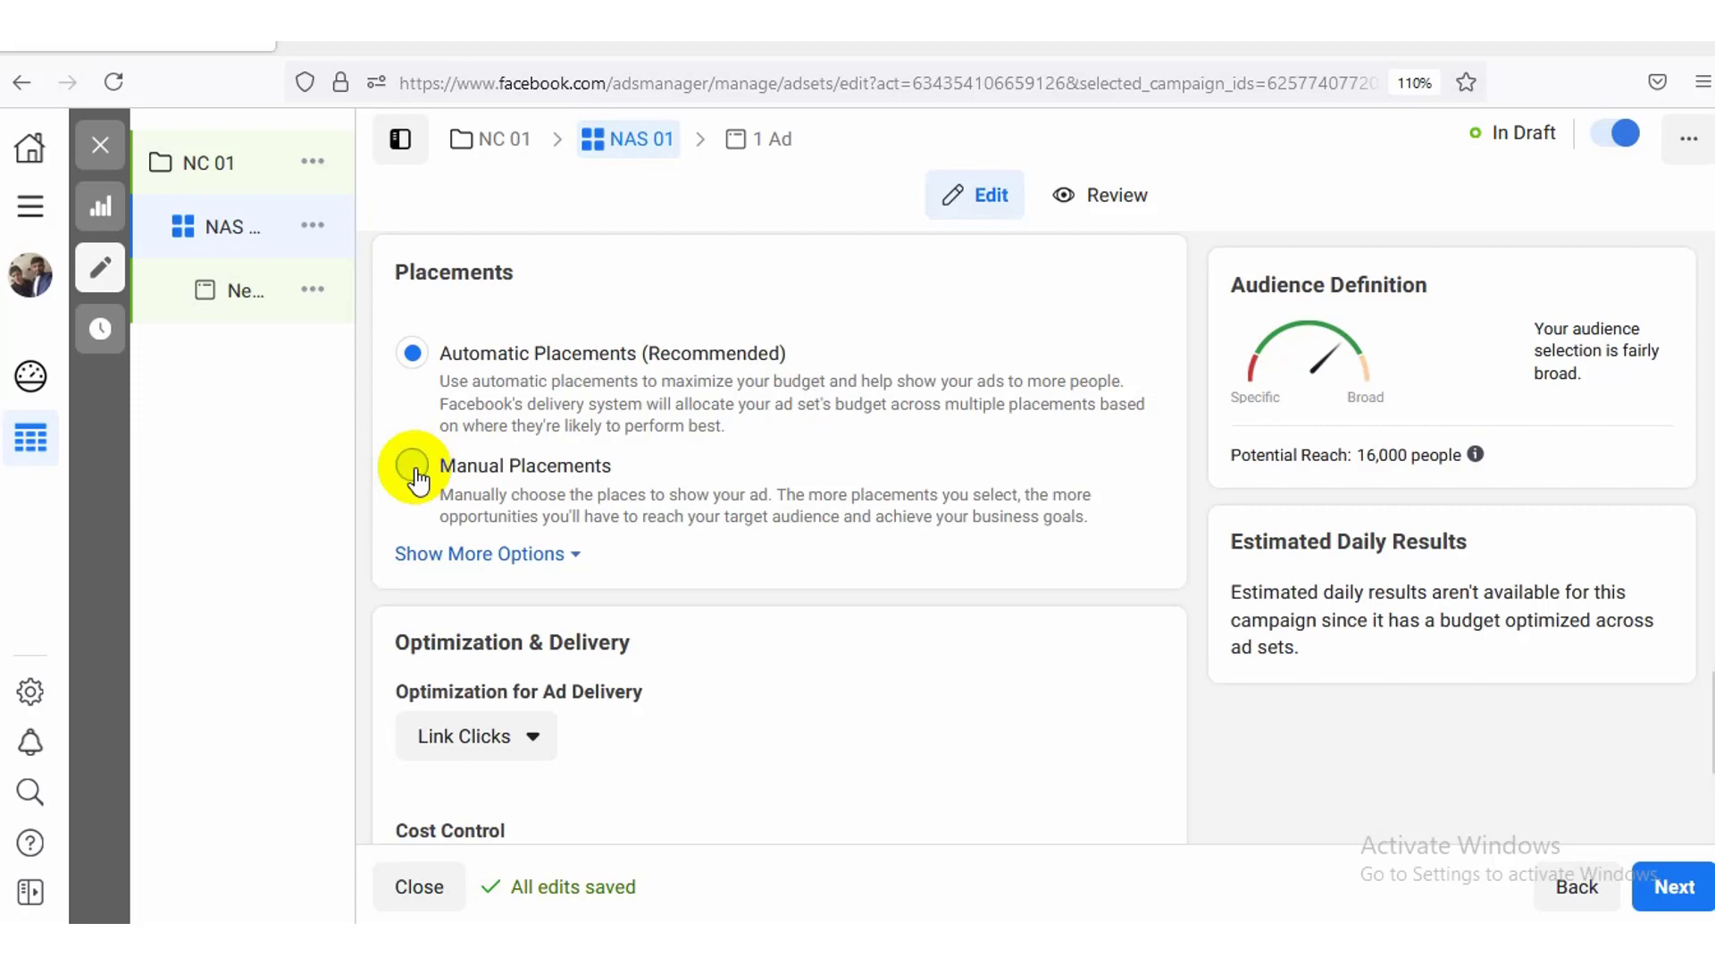
click(417, 474)
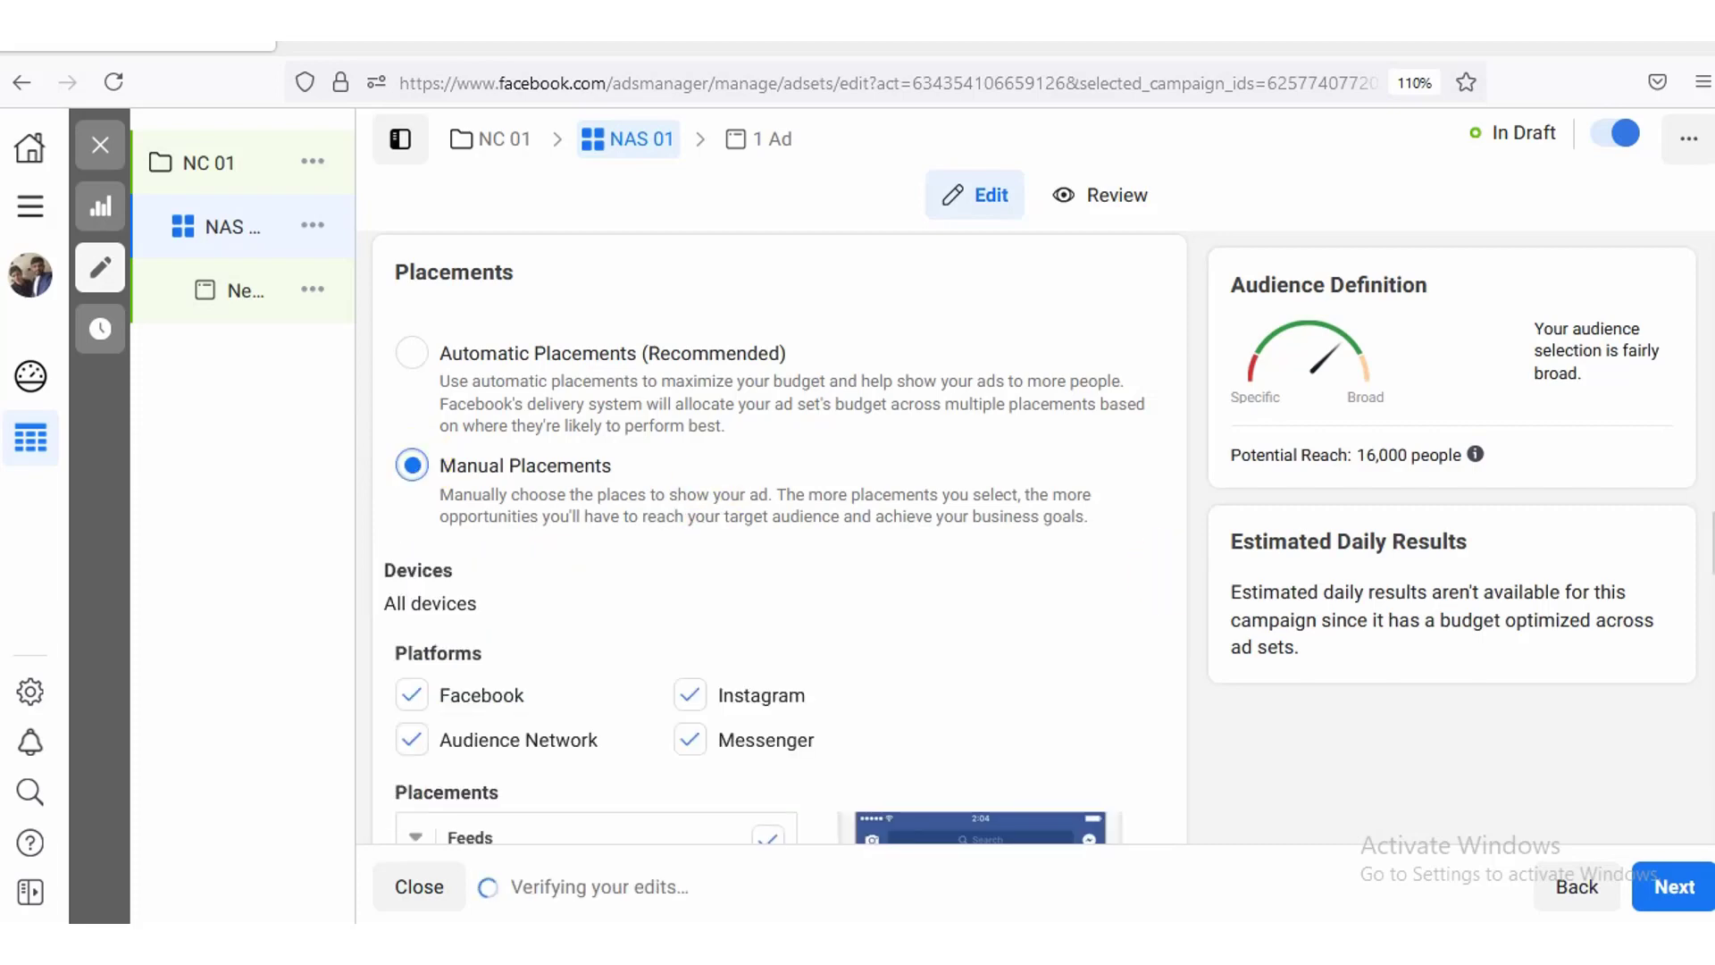
scroll(753, 536, down, 5)
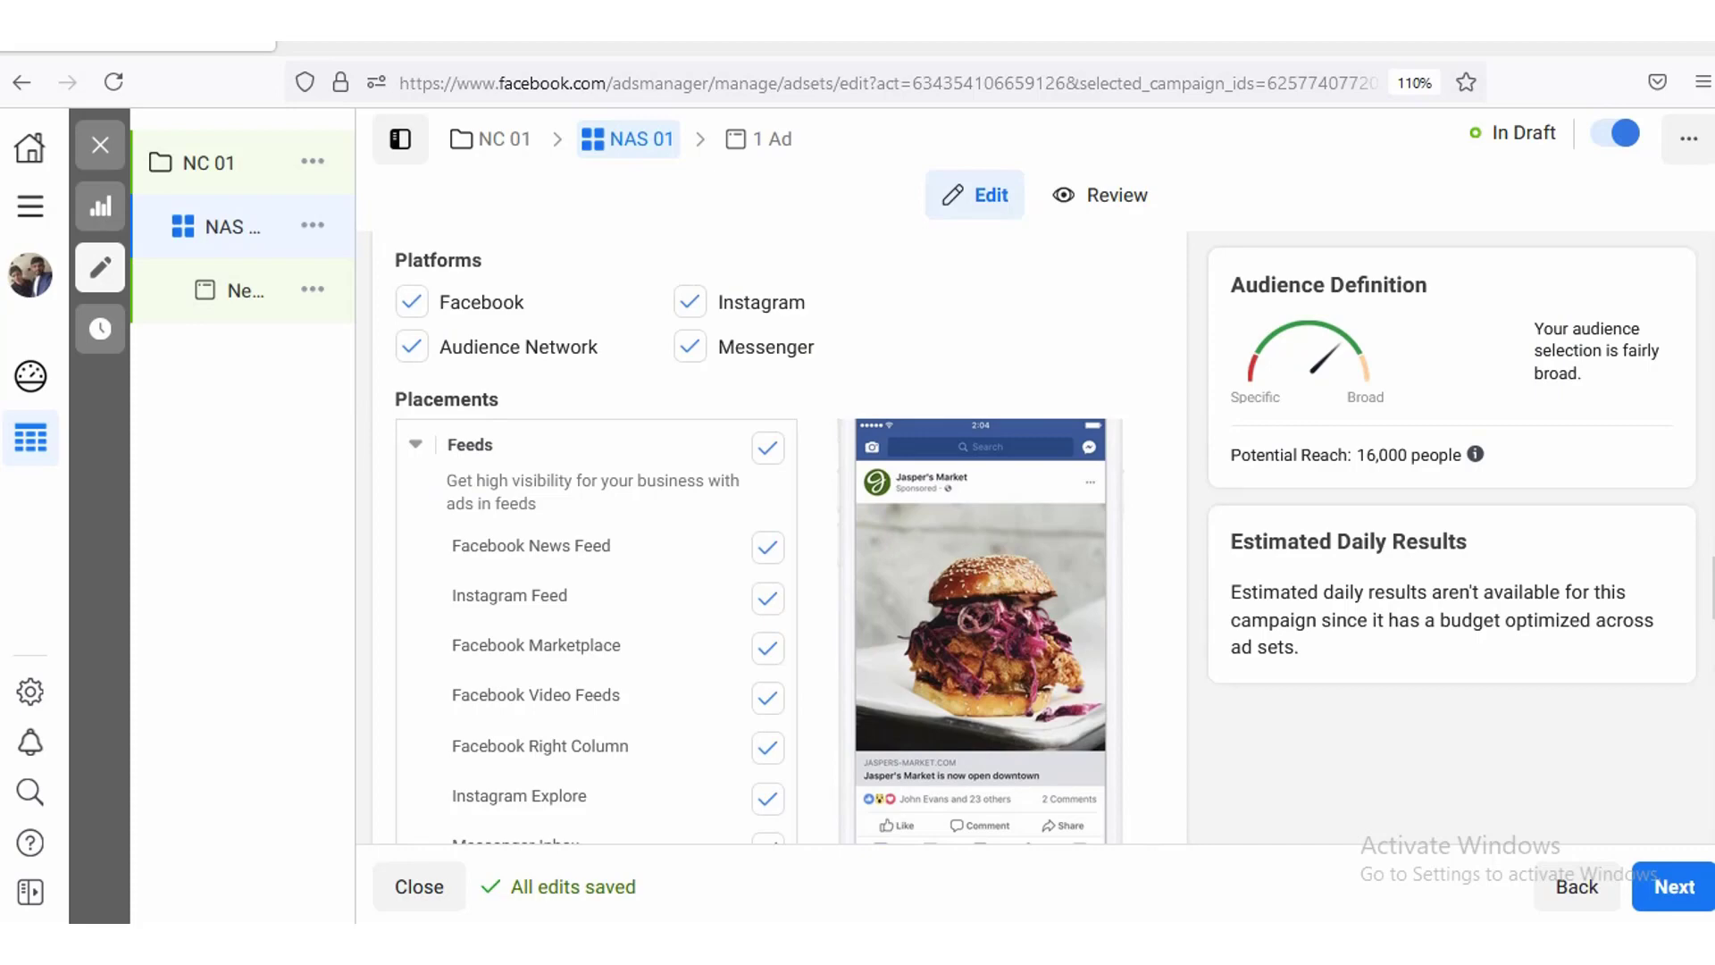
scroll(753, 536, up, 3)
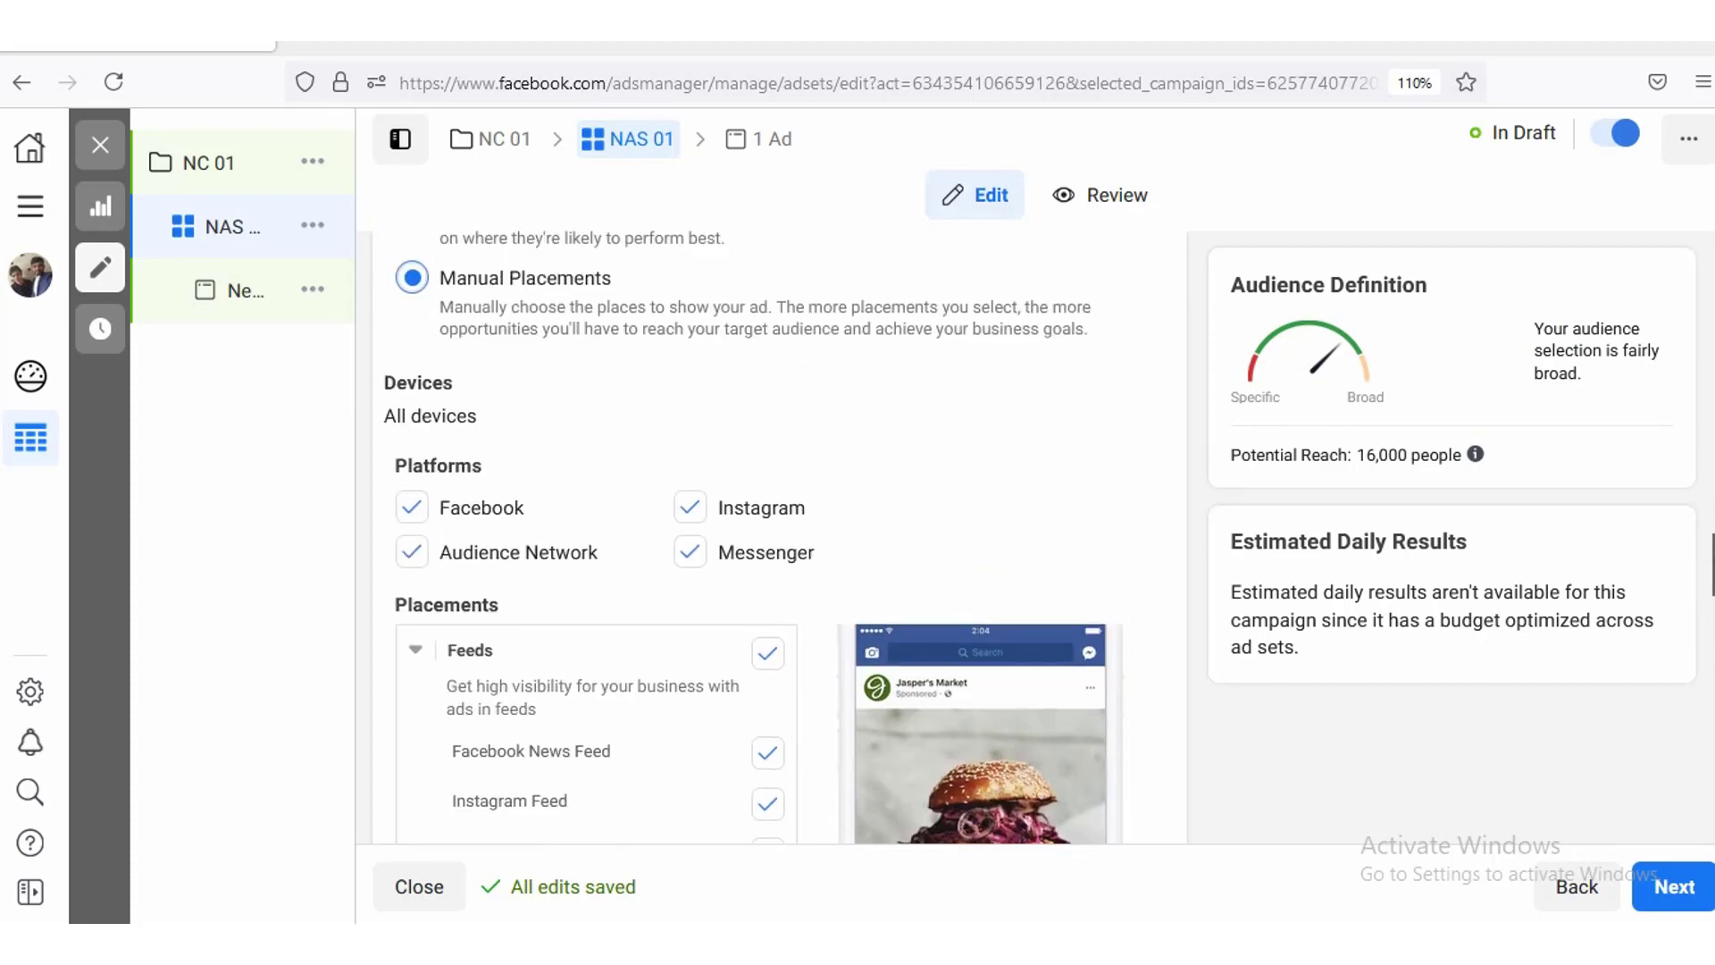
scroll(753, 536, down, 3)
scroll(753, 537, down, 2)
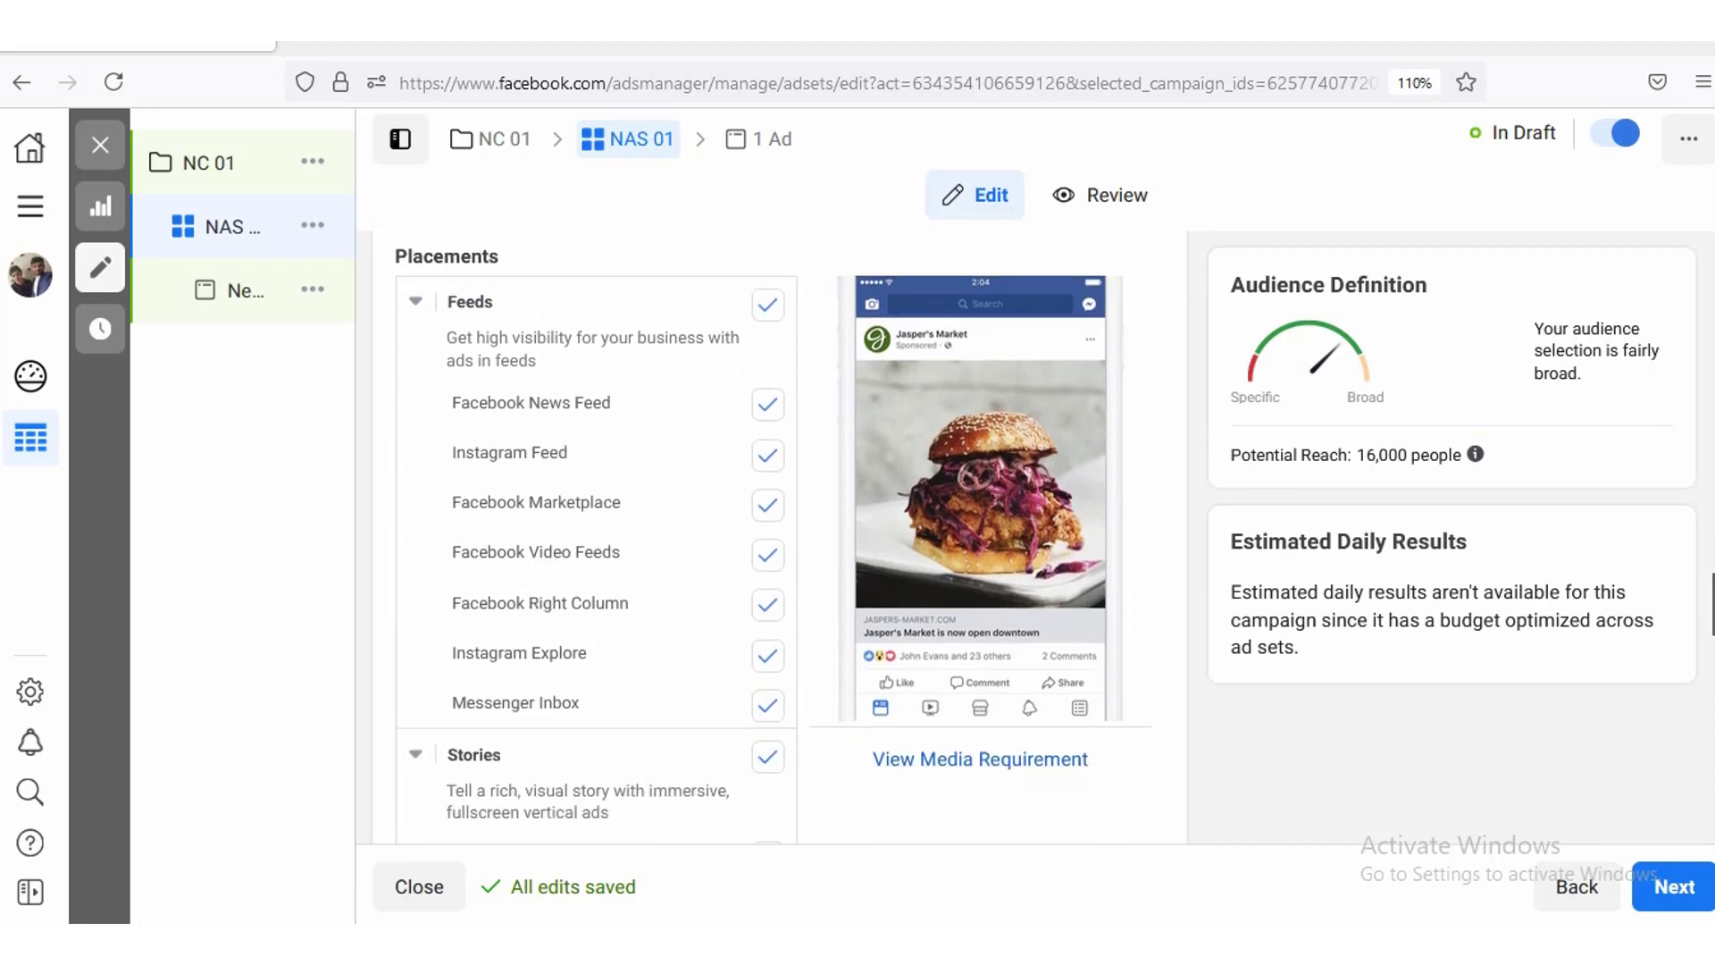
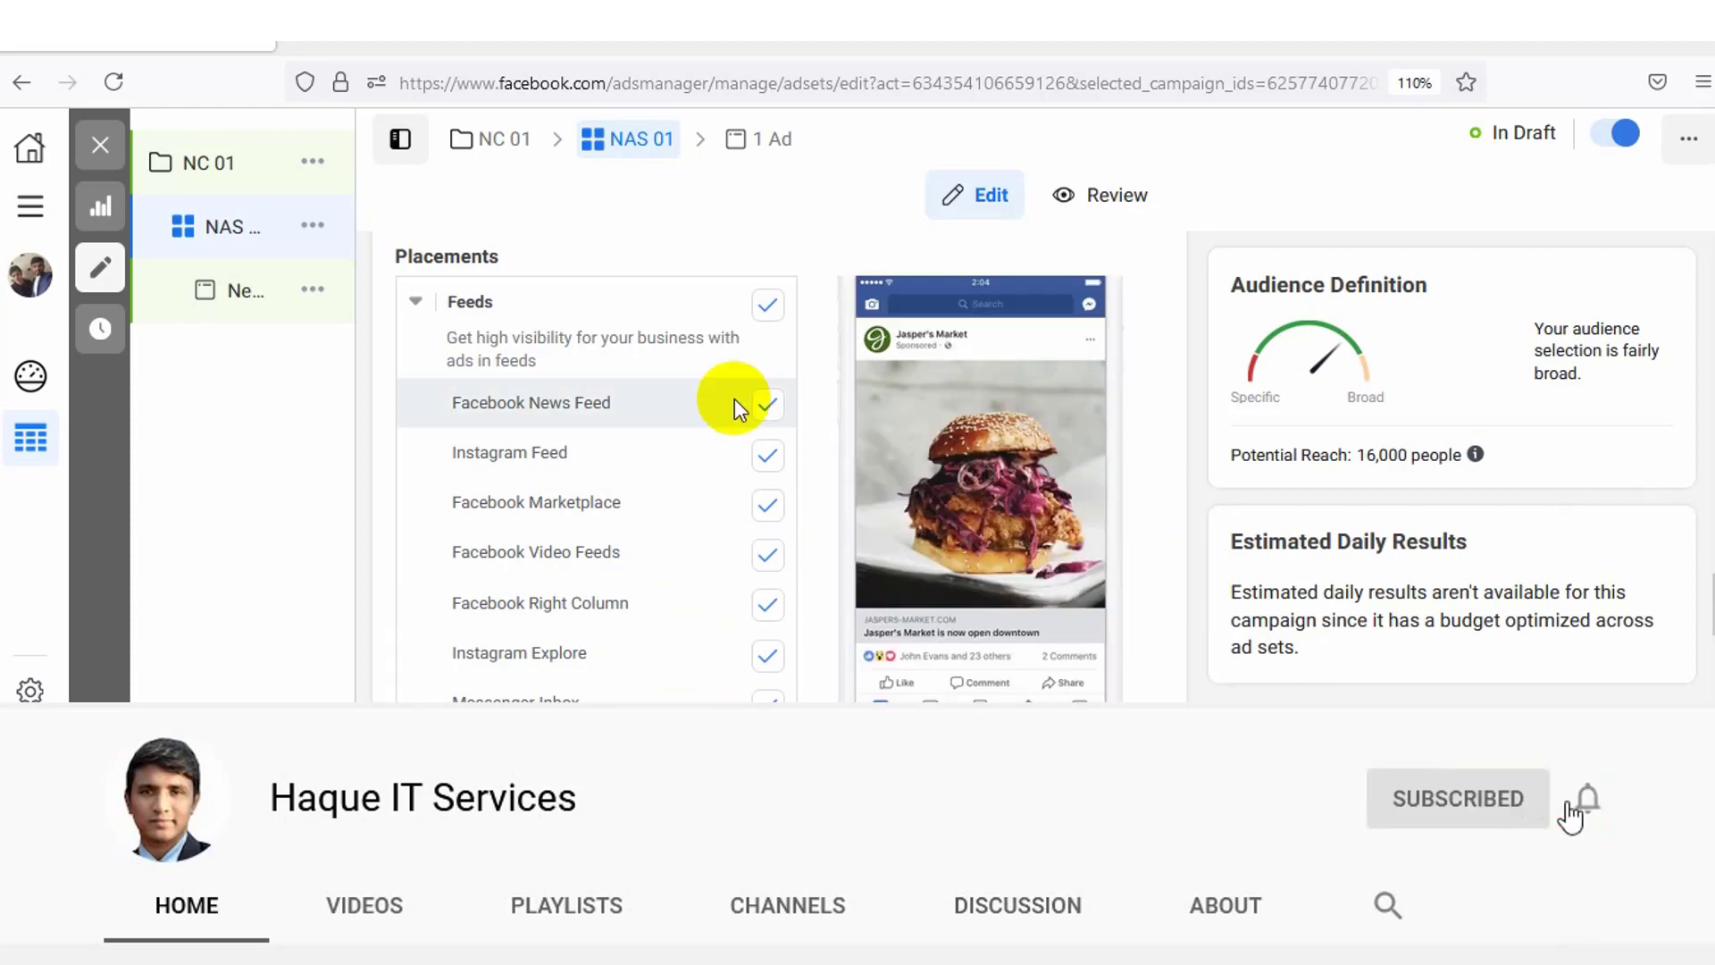
Step: Deselect every Feeds placement except Facebook News Feed, and deselect the whole Stories group
click(762, 506)
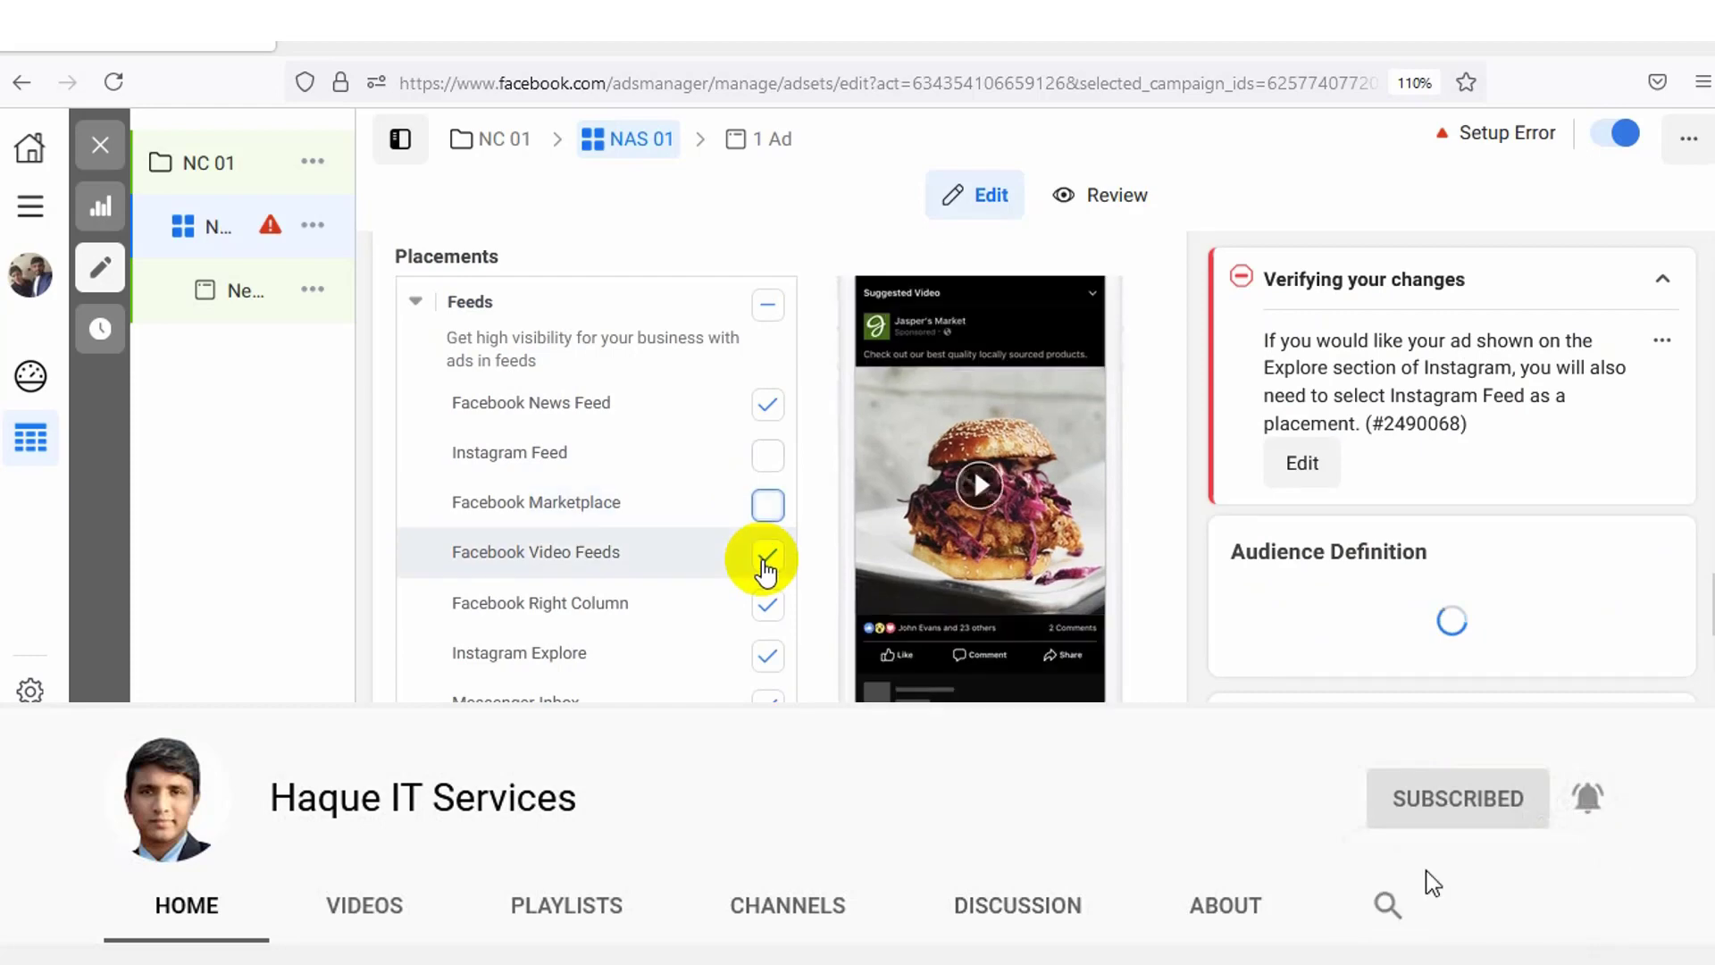
click(766, 559)
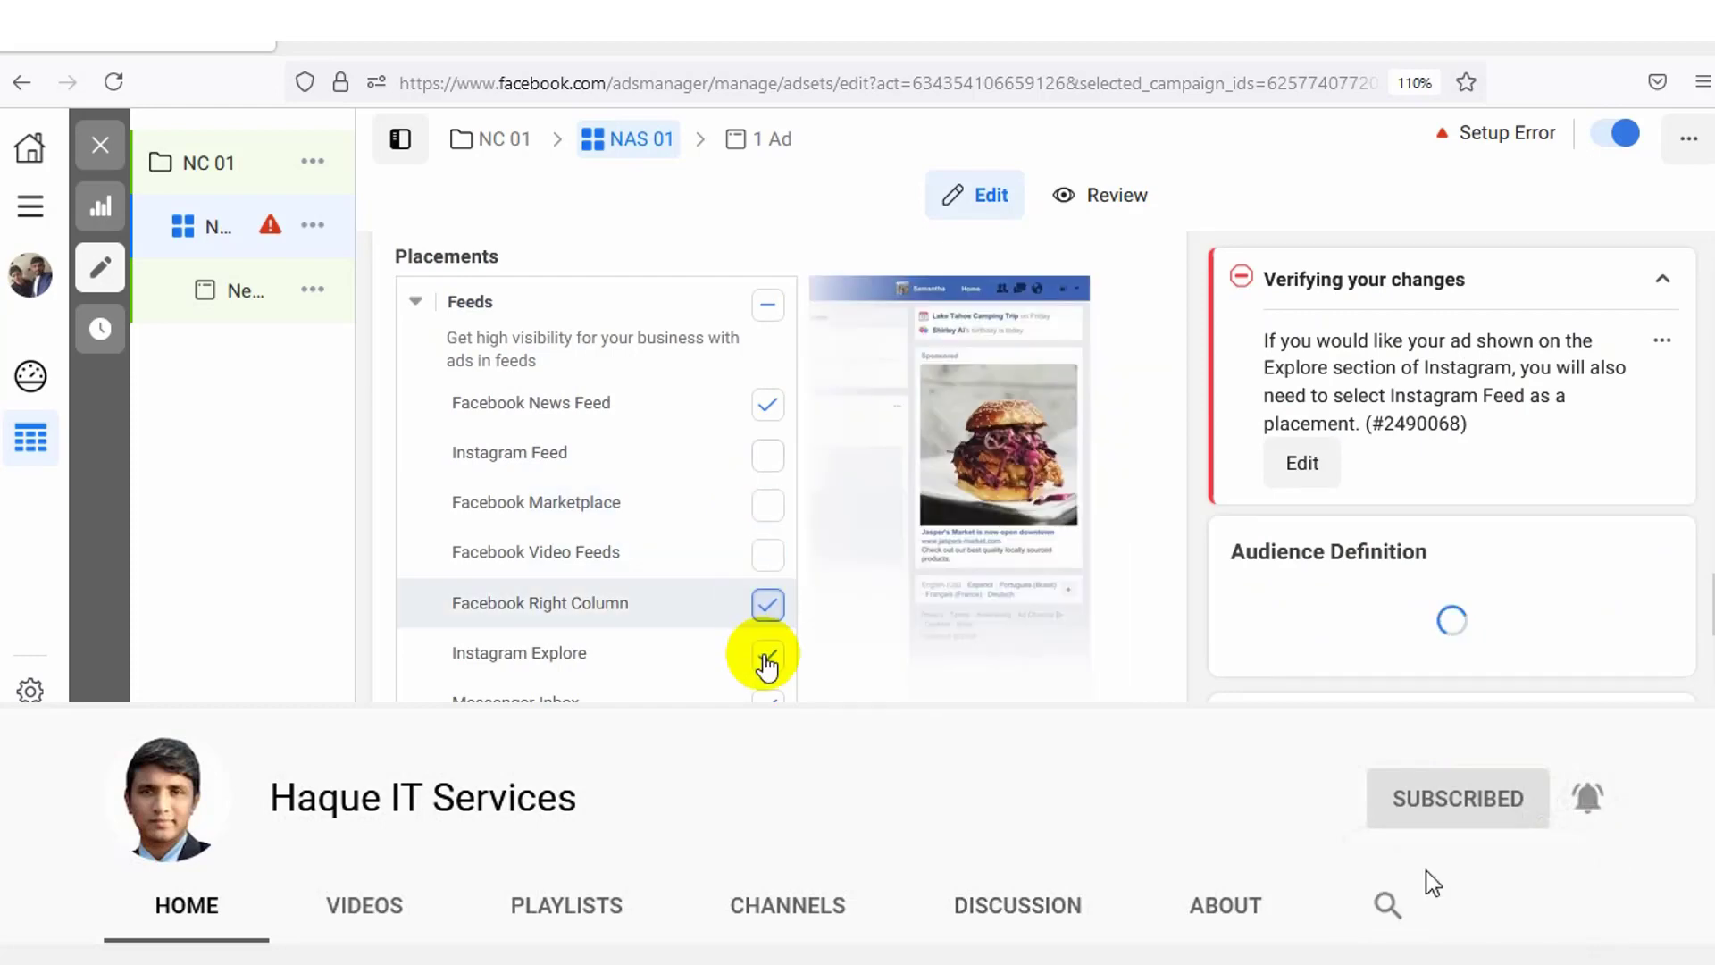
click(766, 658)
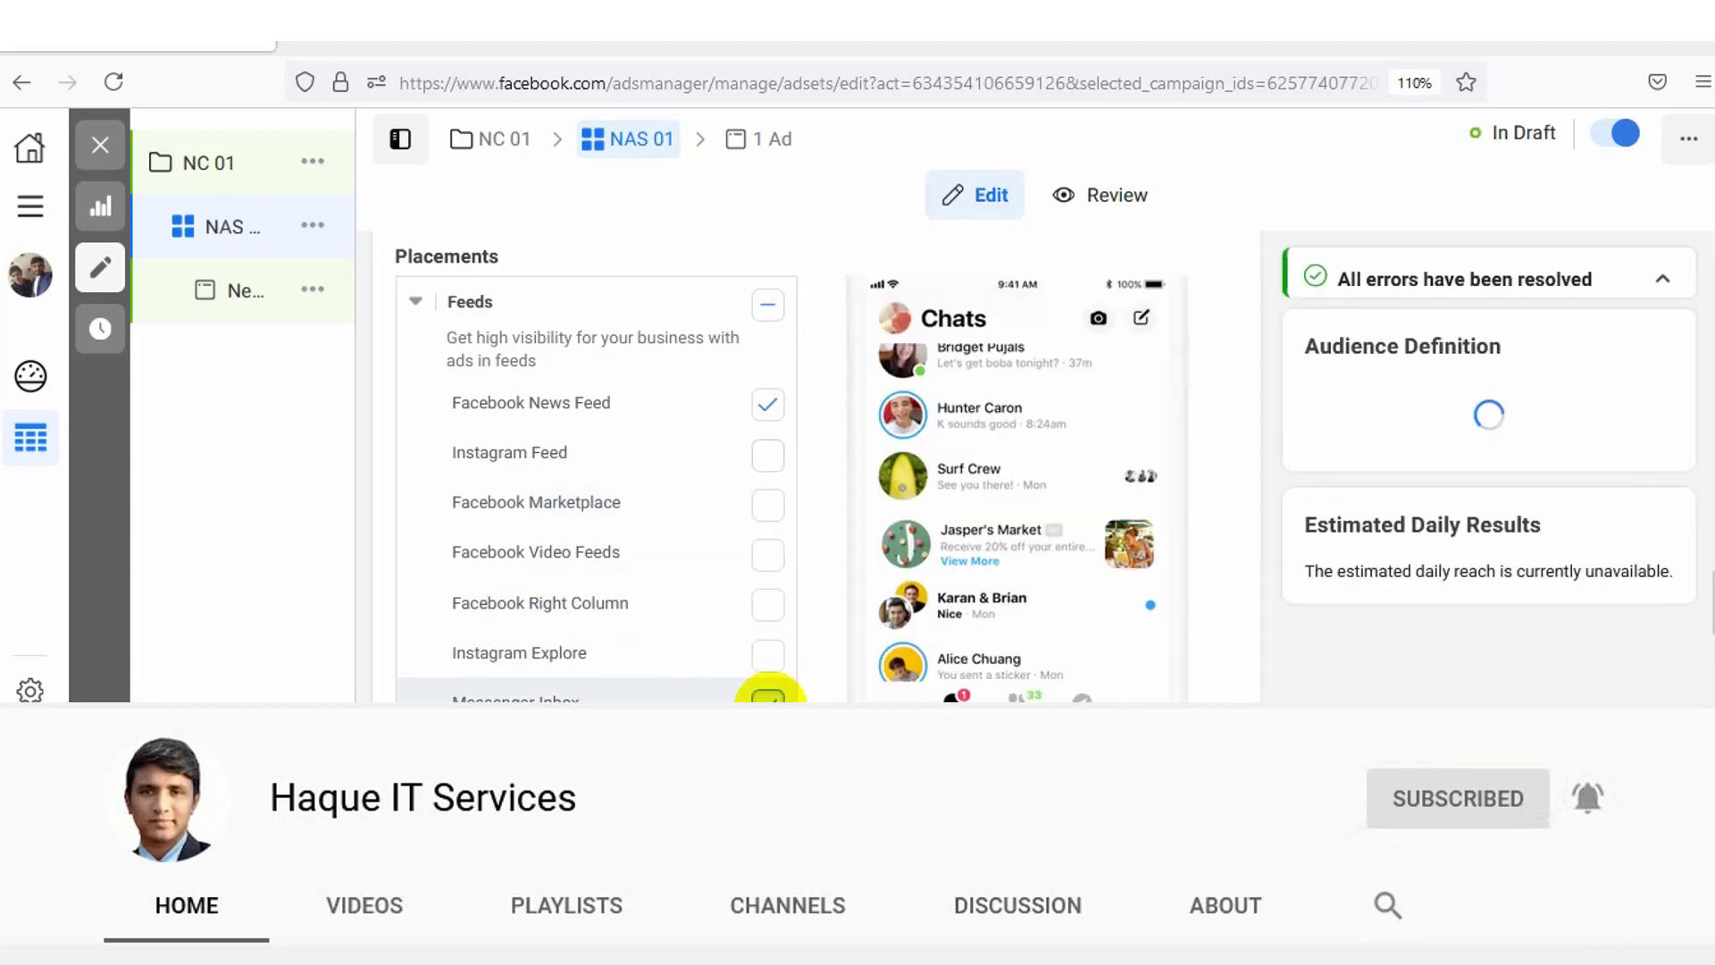
click(768, 697)
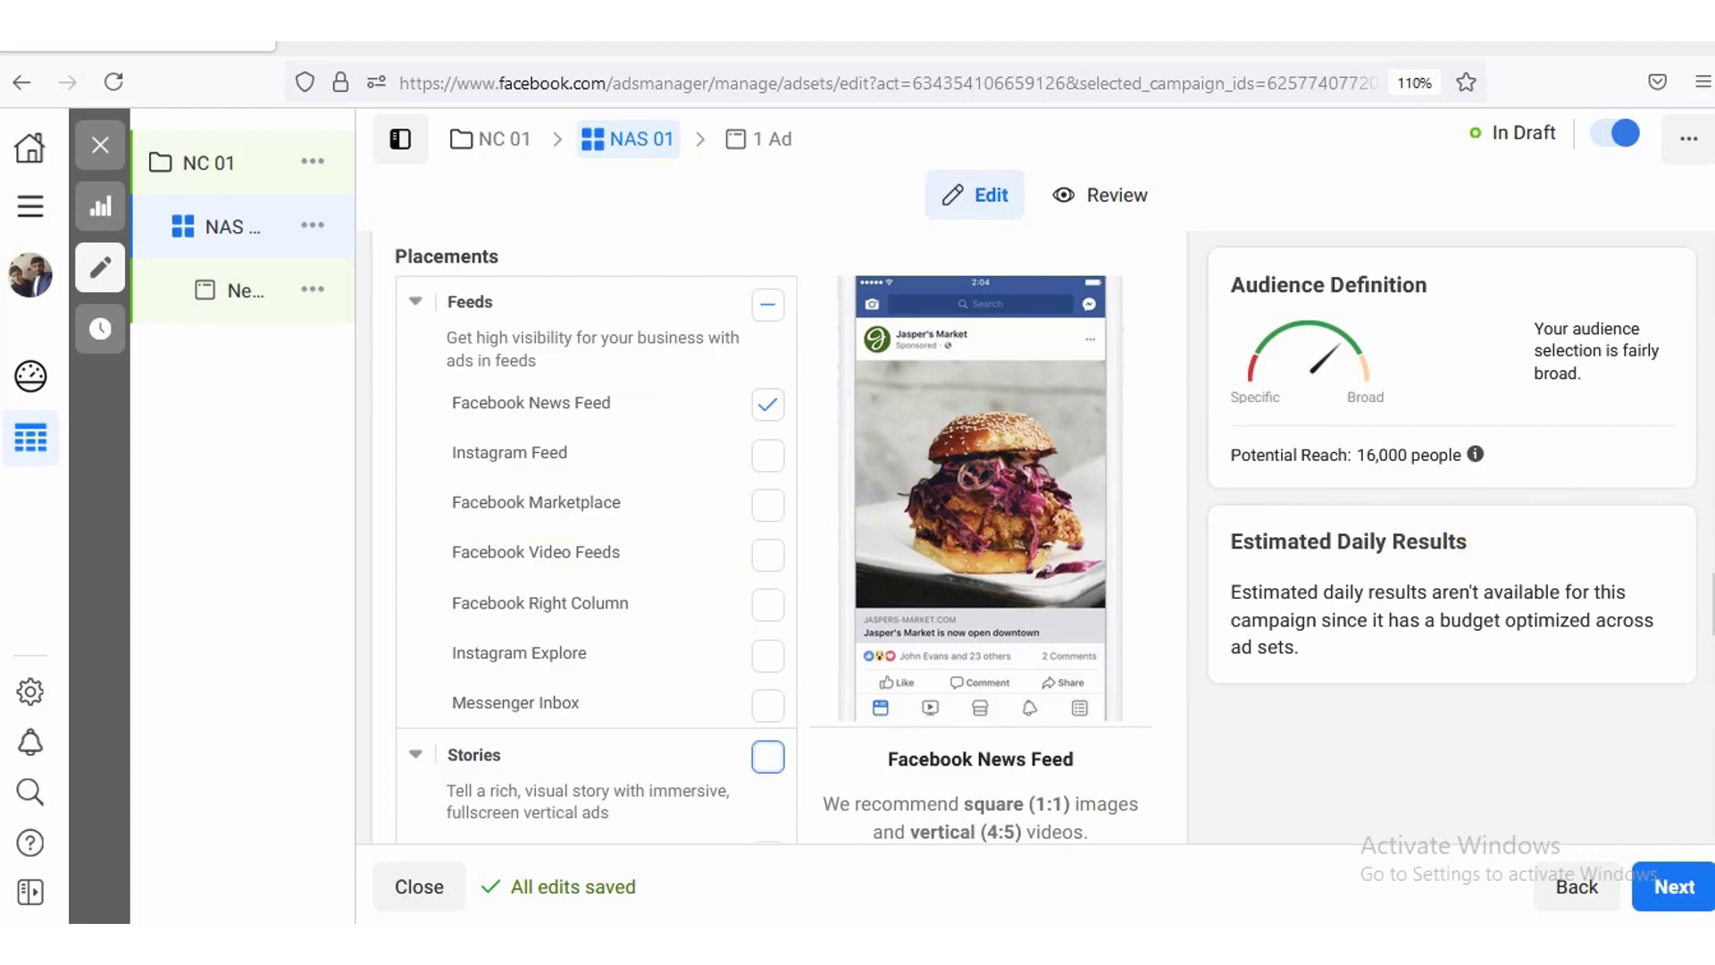
Step: Review the remaining placement groups from Stories to Apps and Sites, and the platform selection
scroll(596, 536, down, 4)
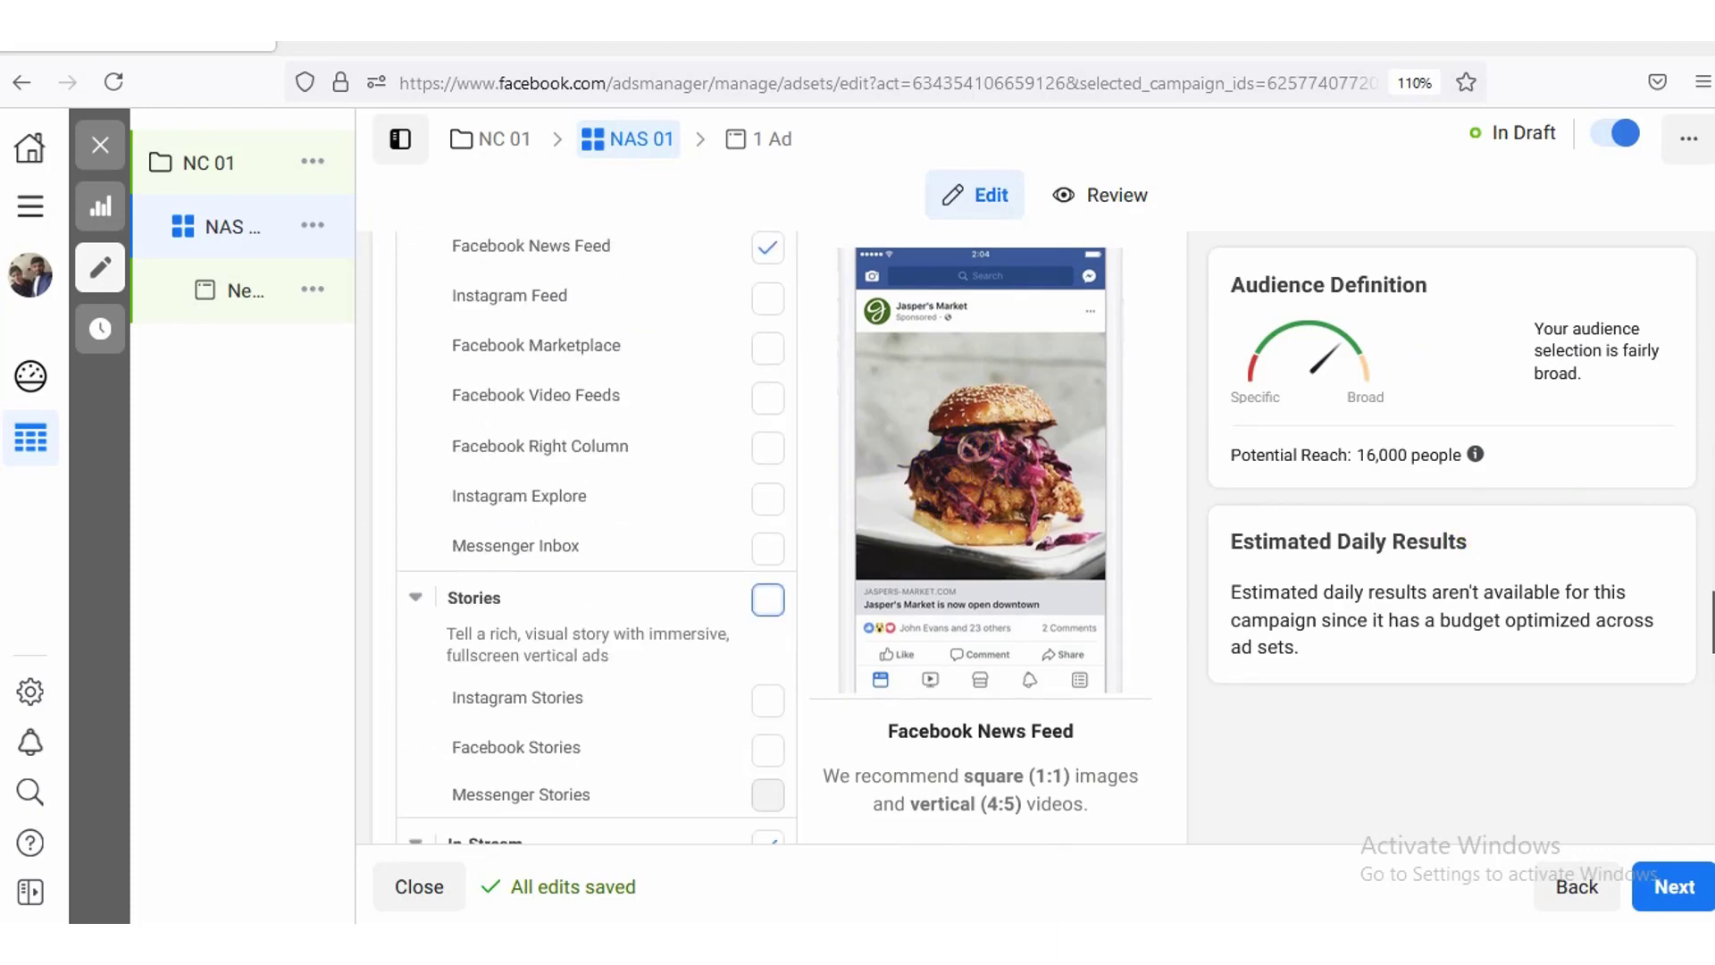
scroll(595, 536, down, 3)
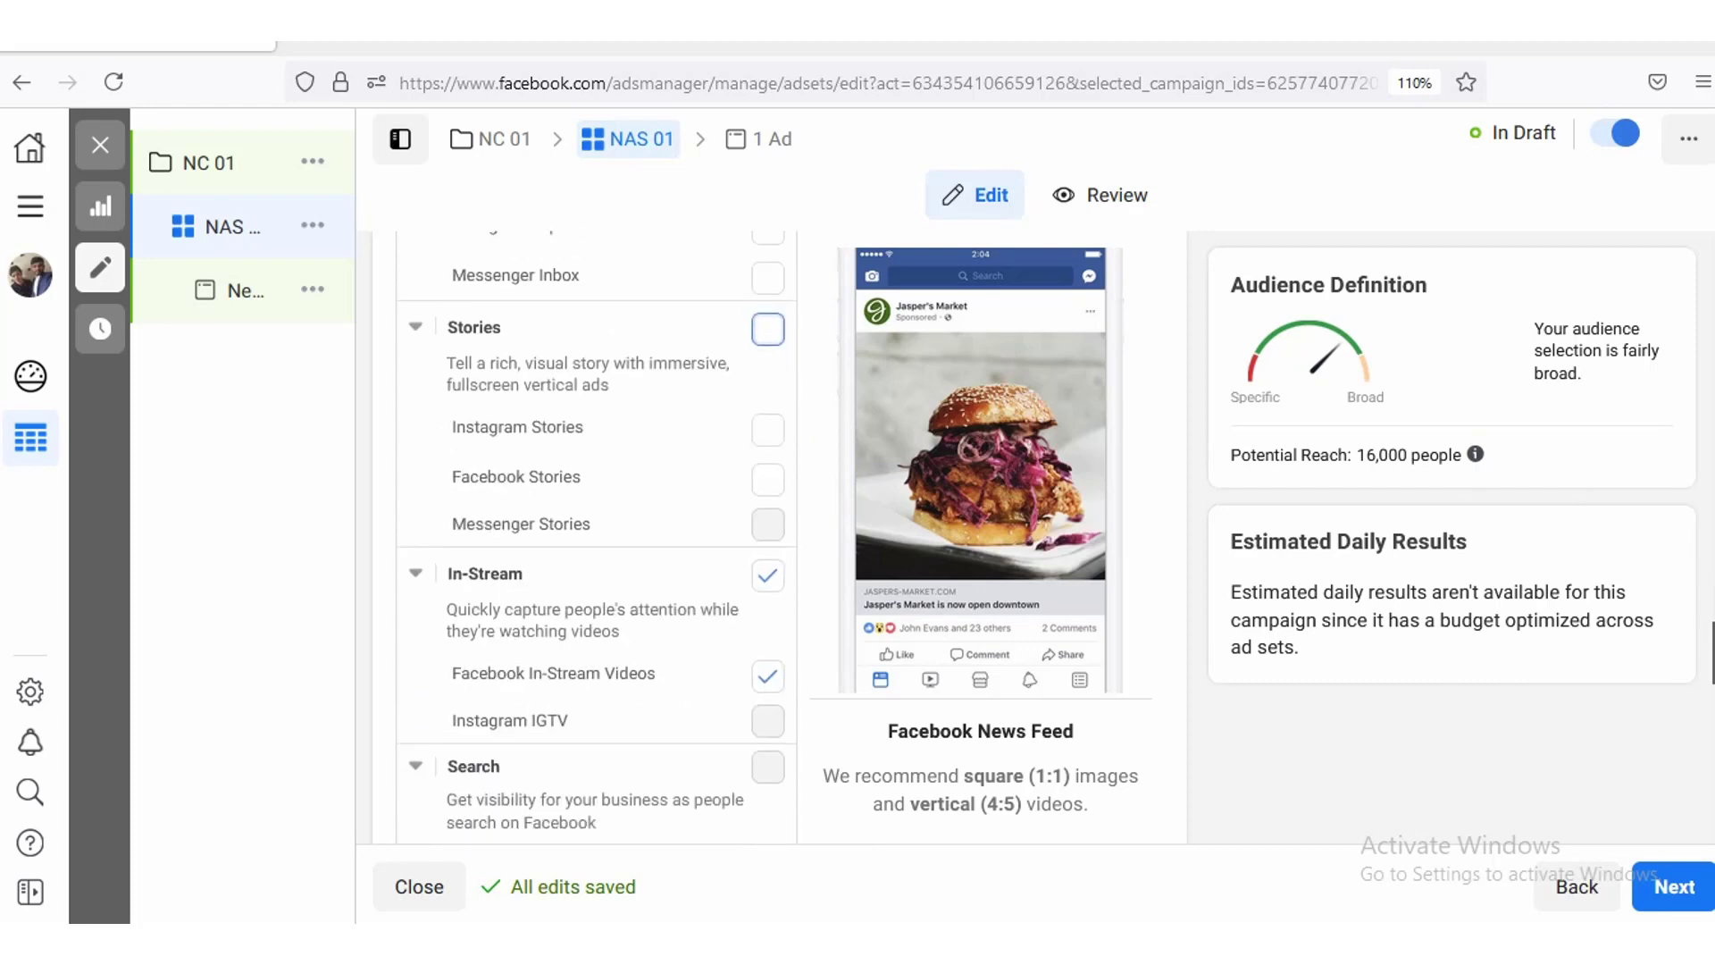
scroll(596, 536, down, 6)
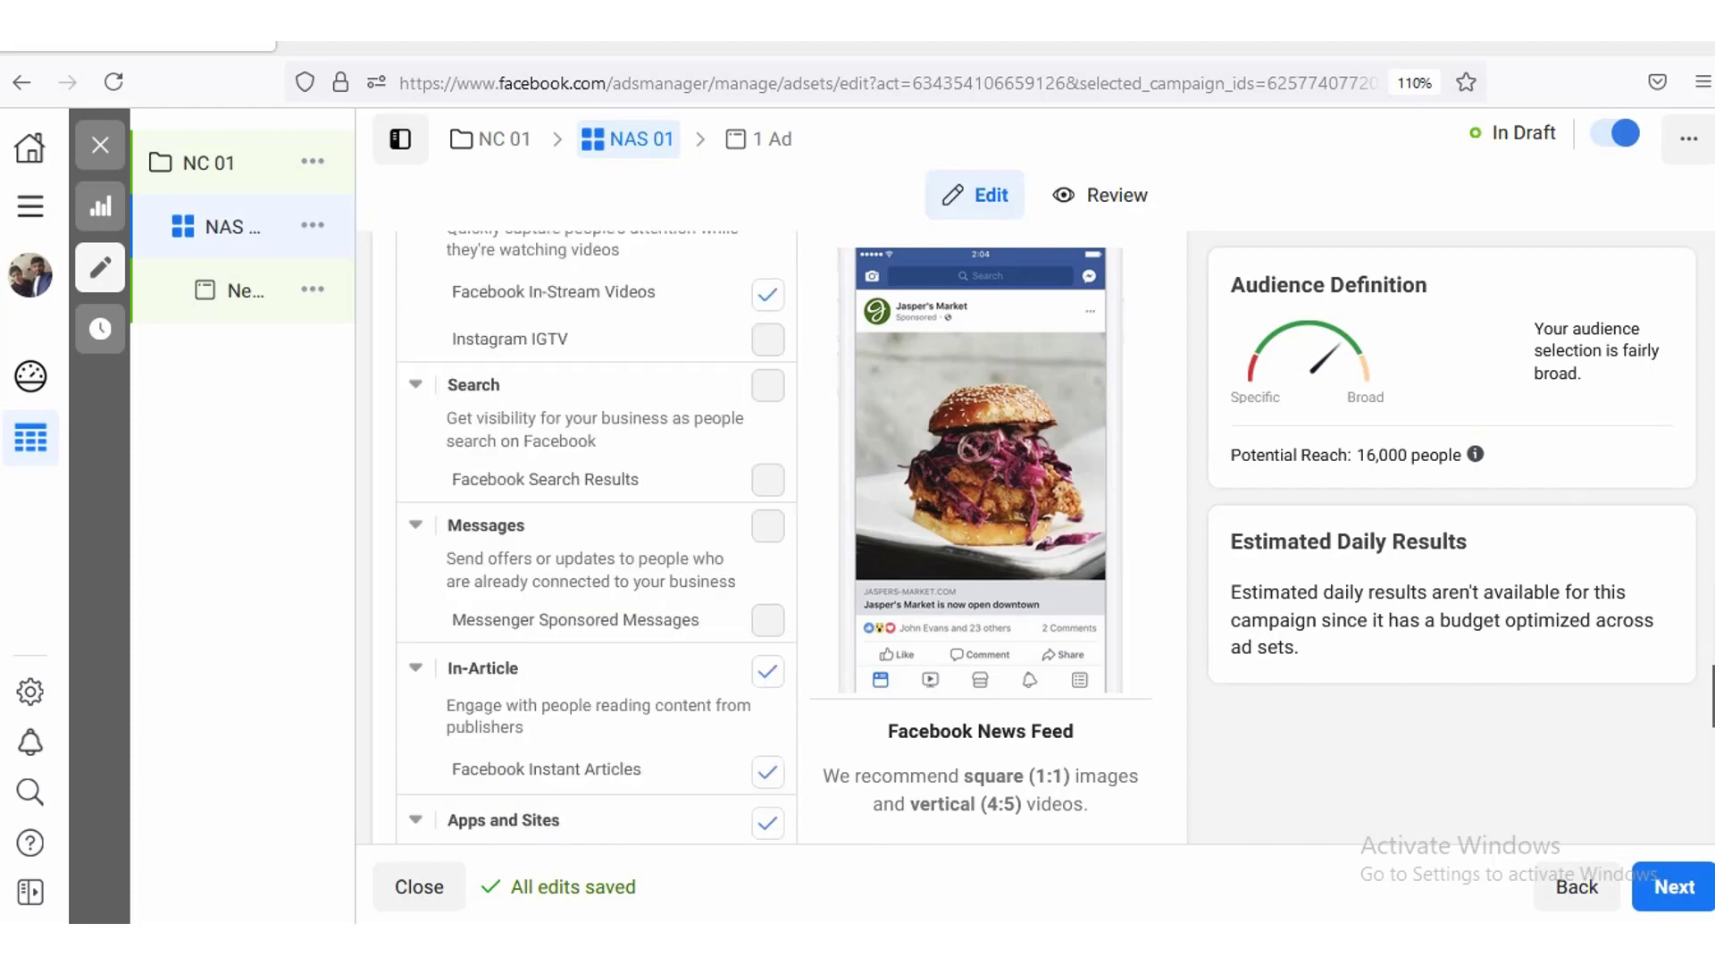
scroll(596, 536, up, 6)
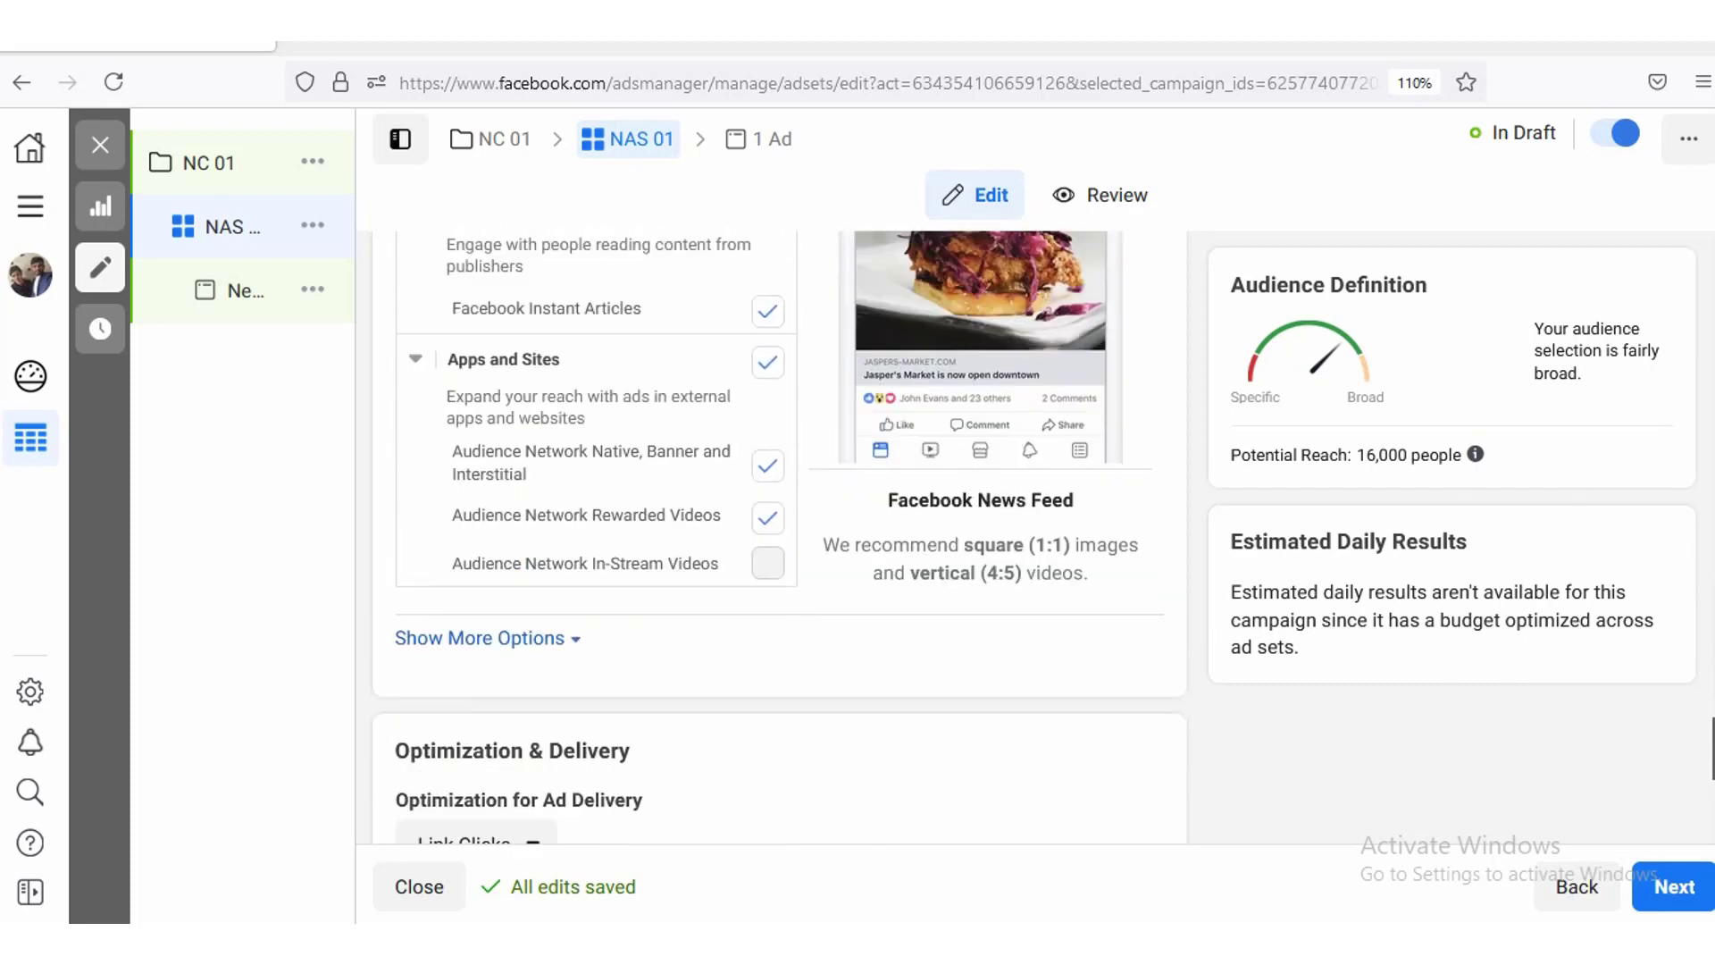
scroll(596, 536, up, 4)
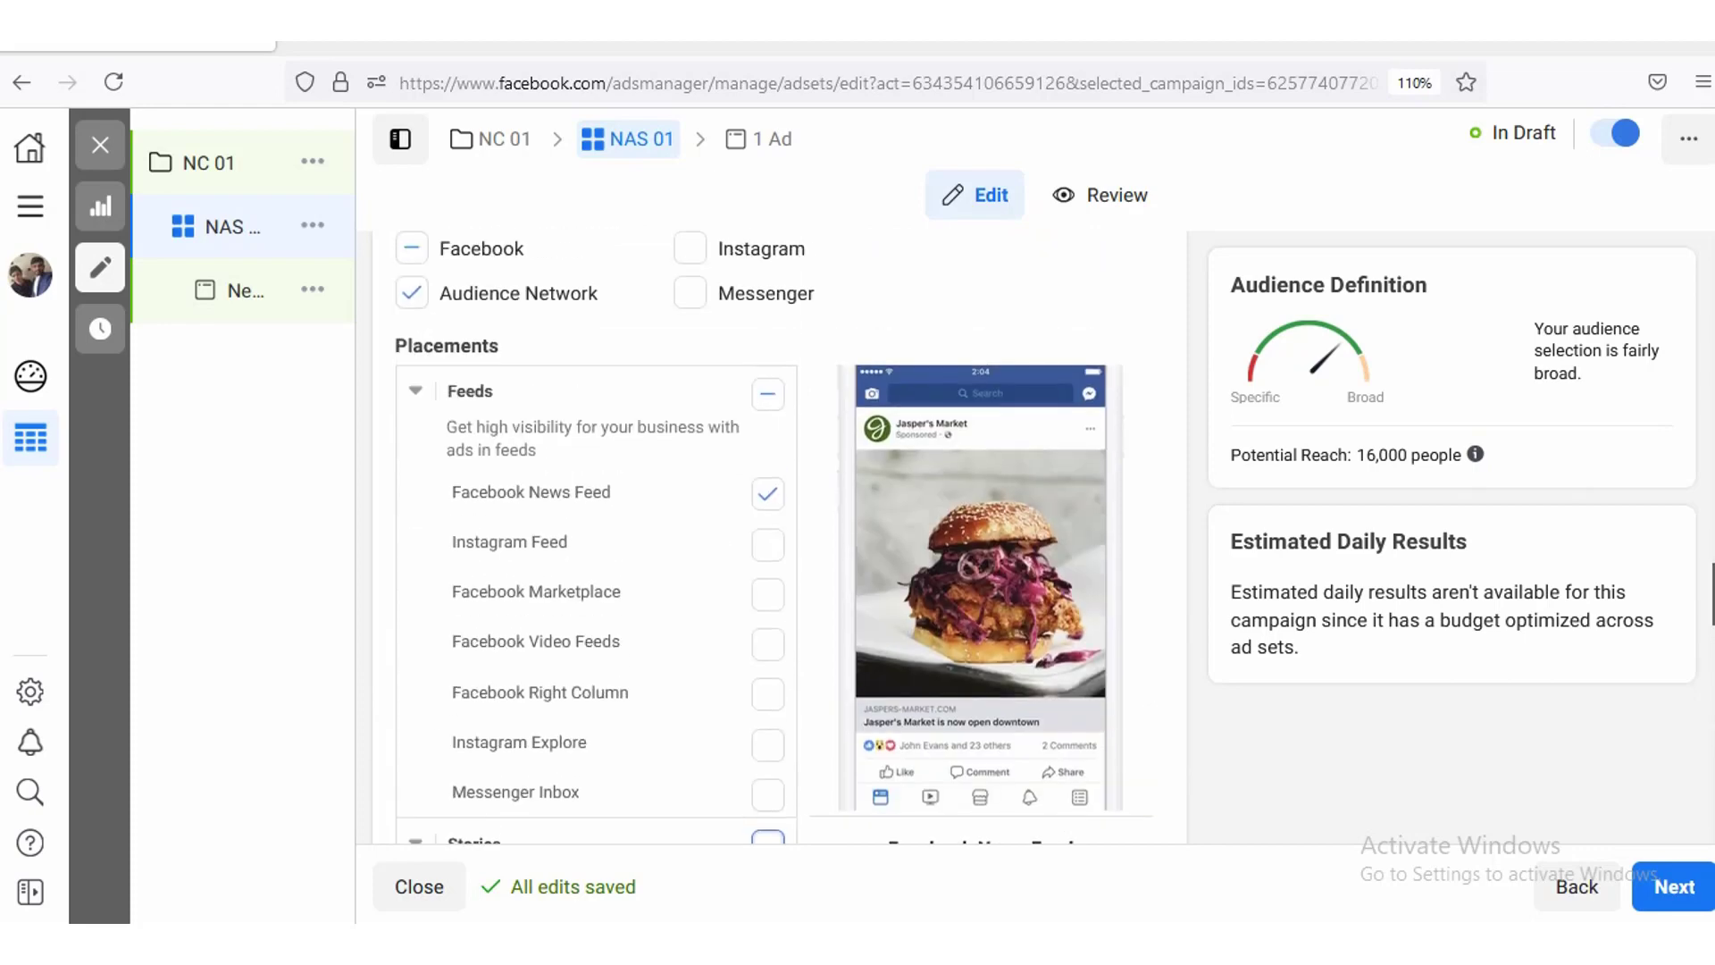
scroll(596, 536, down, 1)
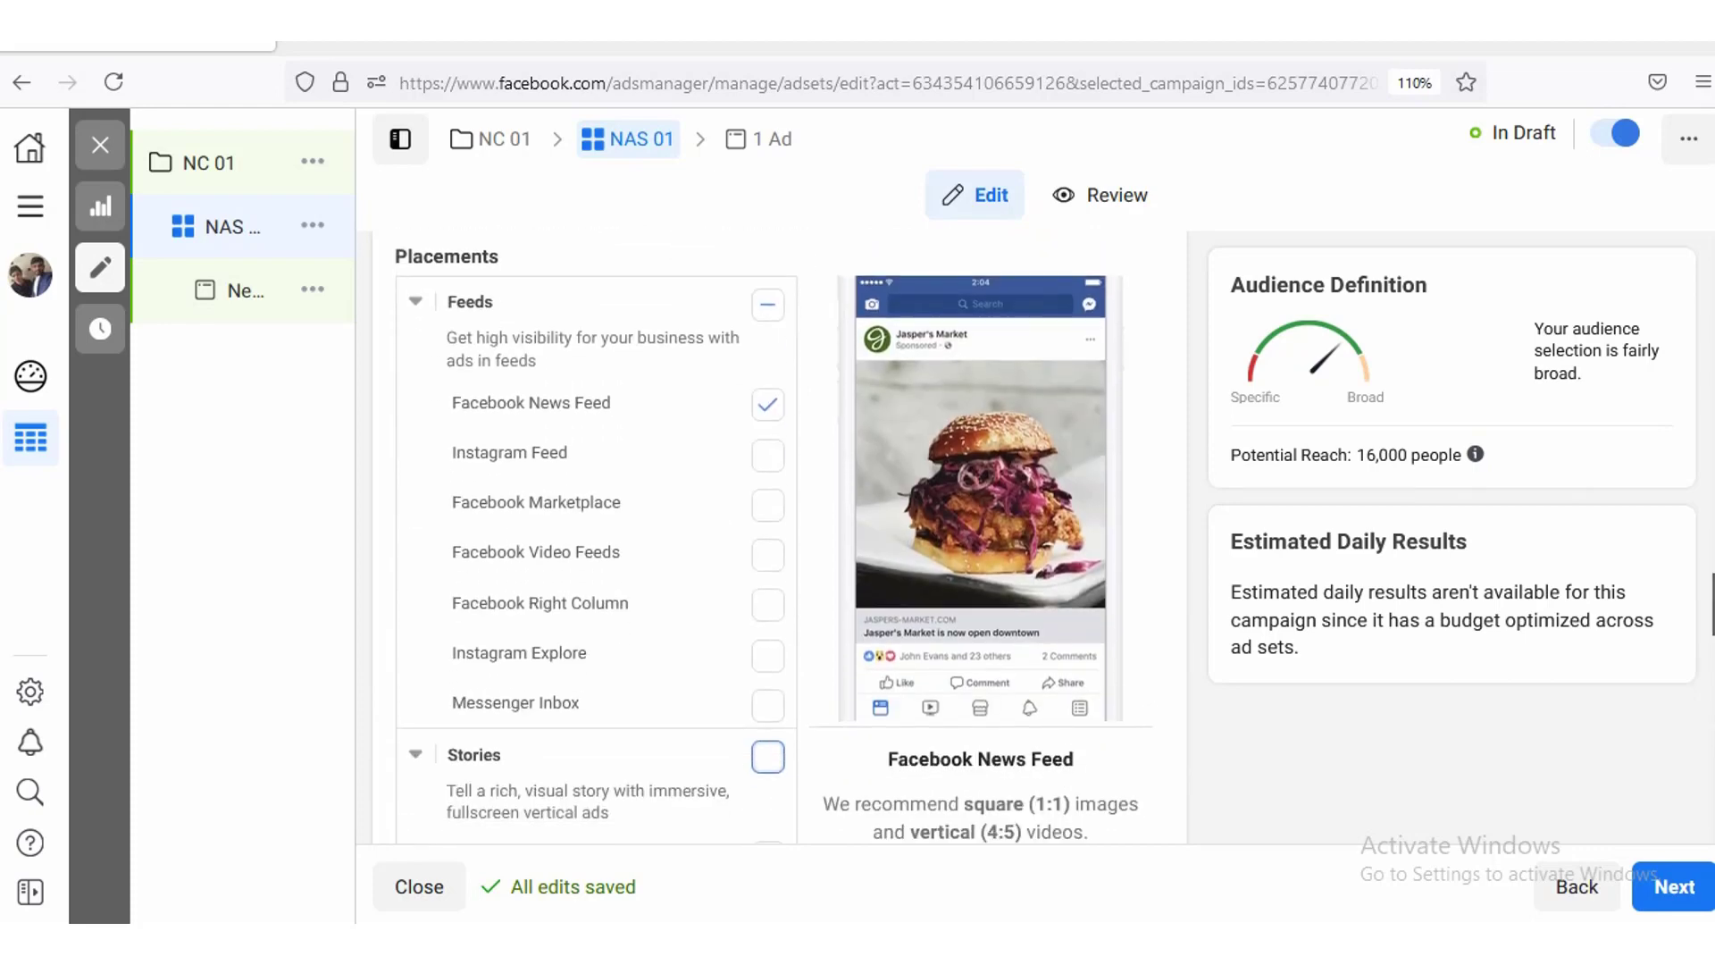
scroll(595, 536, up, 3)
scroll(596, 536, down, 1)
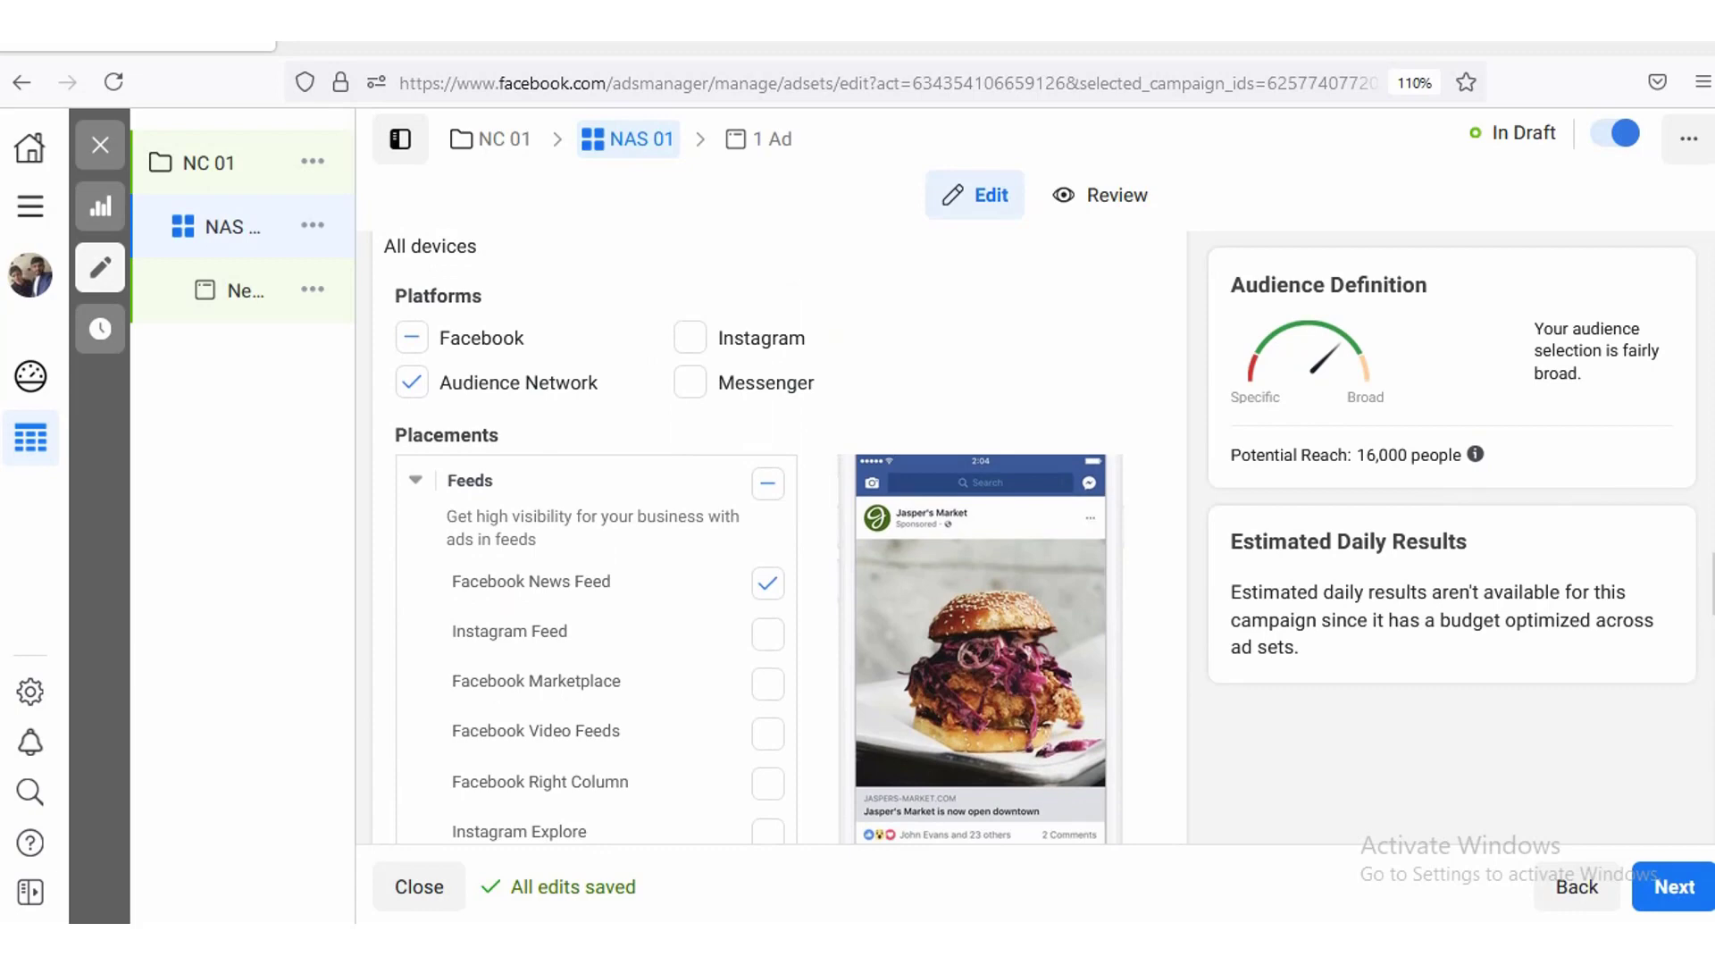
Step: Reselect the Messenger and Instagram platforms and the Facebook Marketplace, Facebook Video Feeds and Facebook Right Column placements
click(692, 383)
click(690, 338)
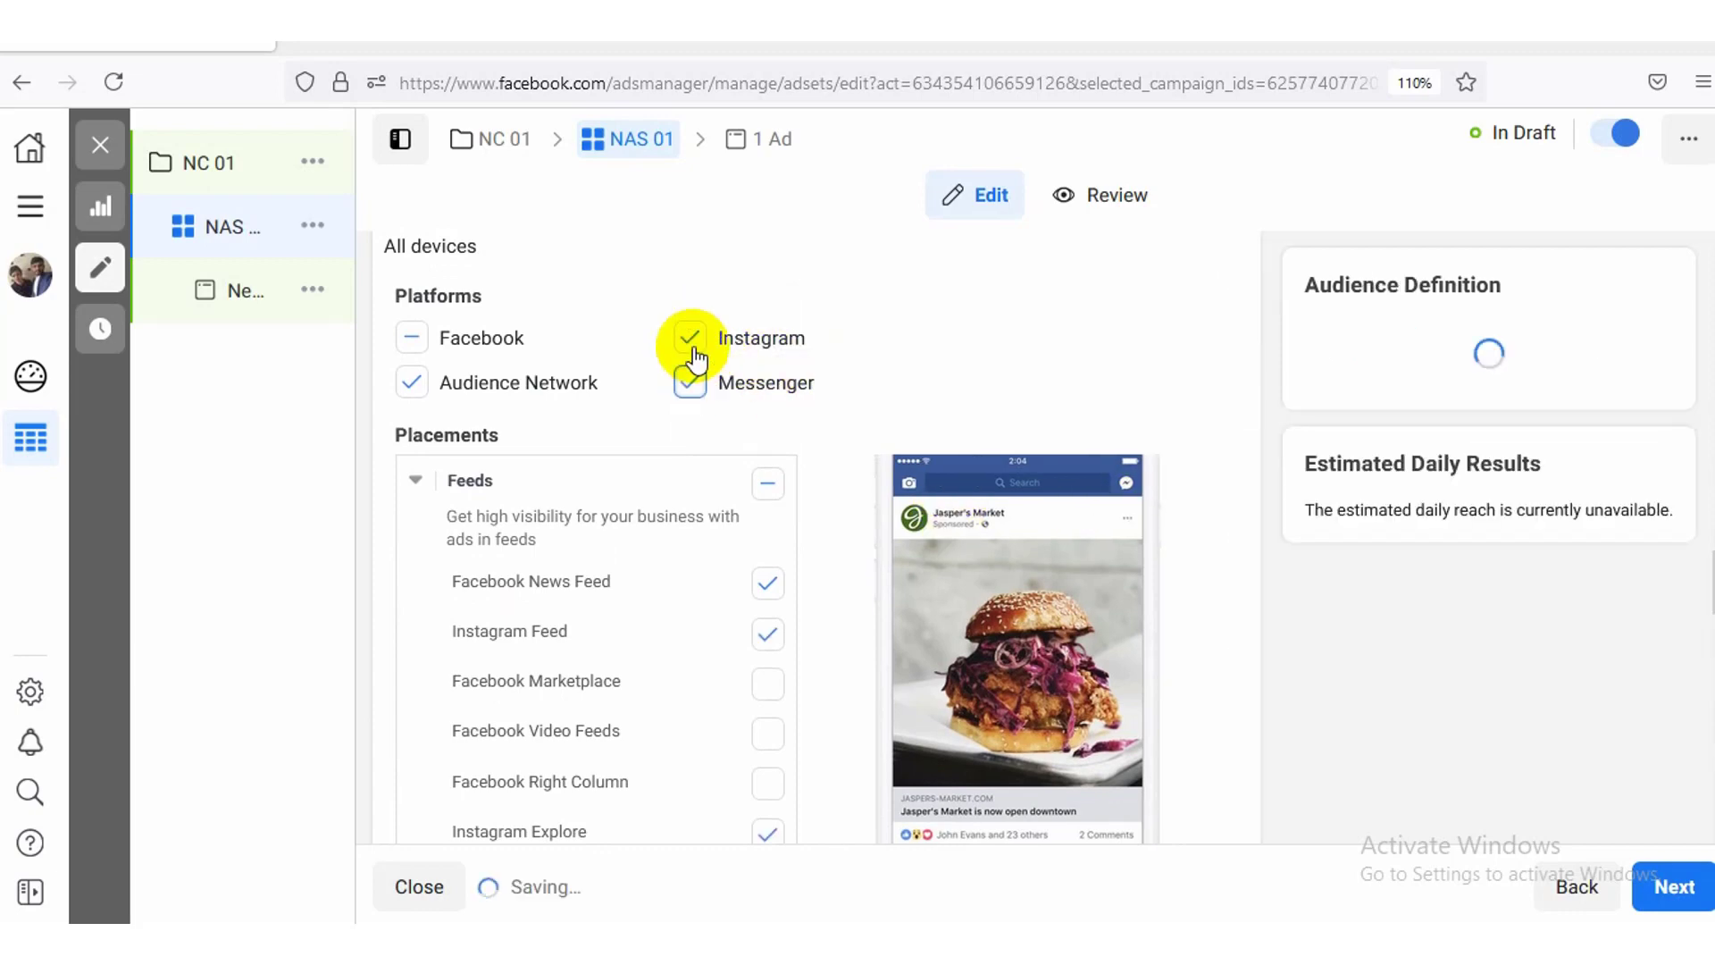
click(768, 688)
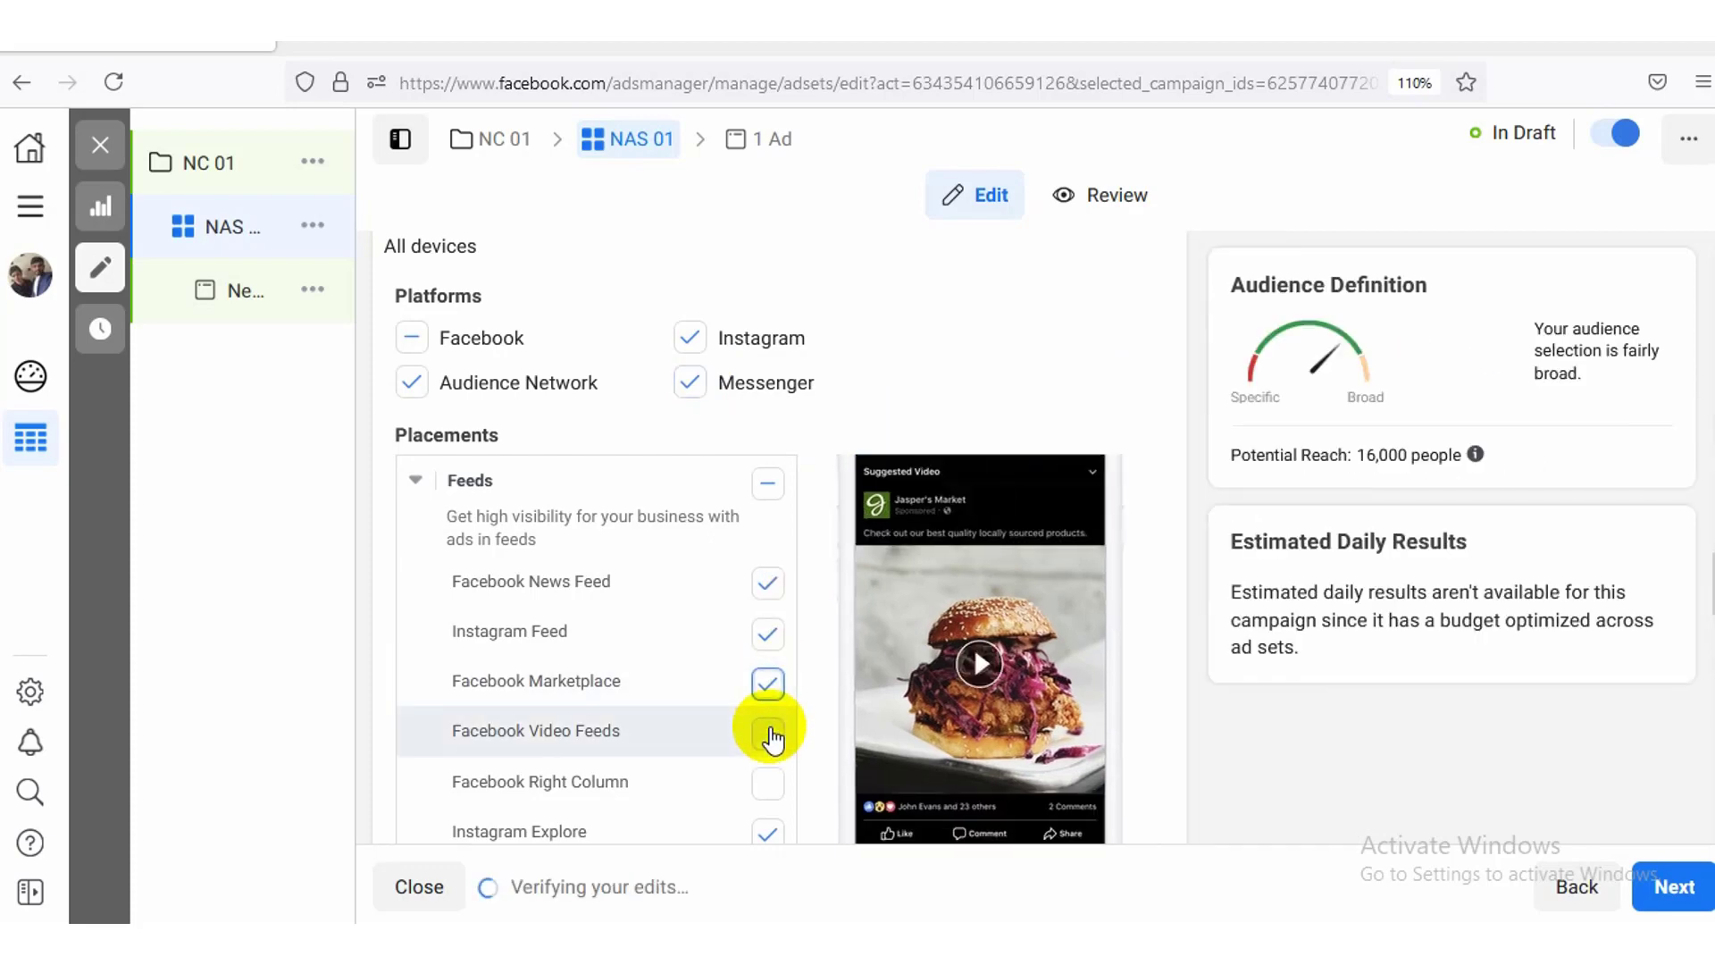
click(768, 733)
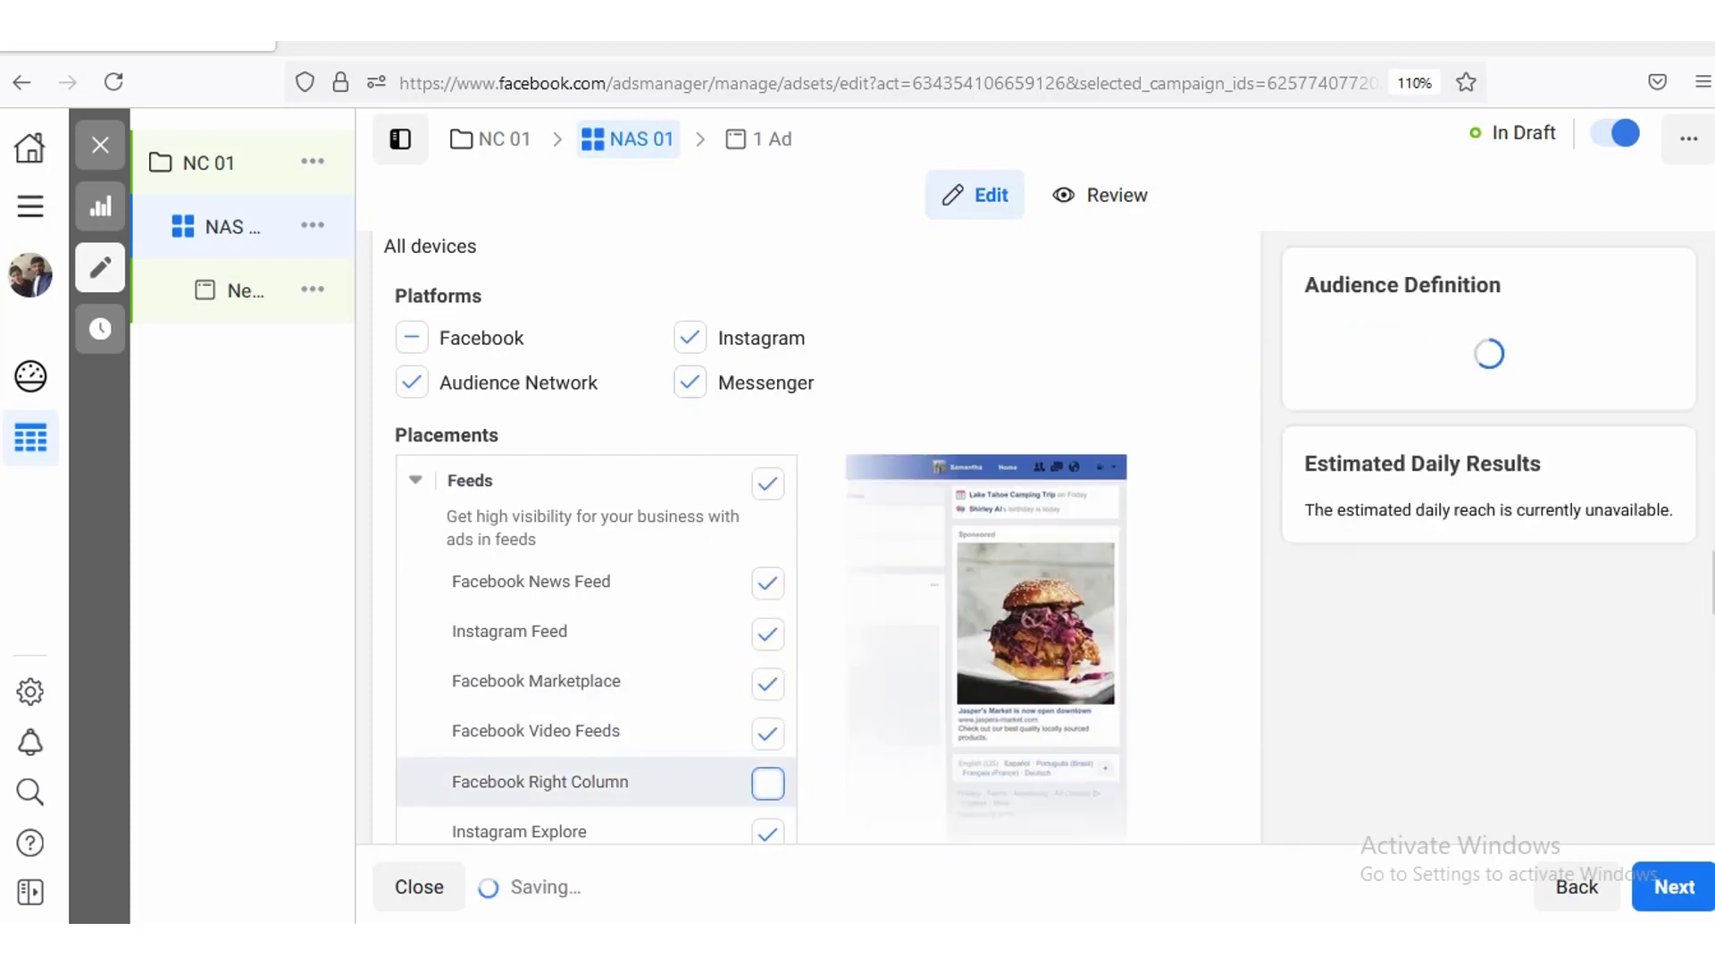
click(768, 784)
Step: Reselect the whole Stories placement group, including Facebook Stories
scroll(768, 783, down, 2)
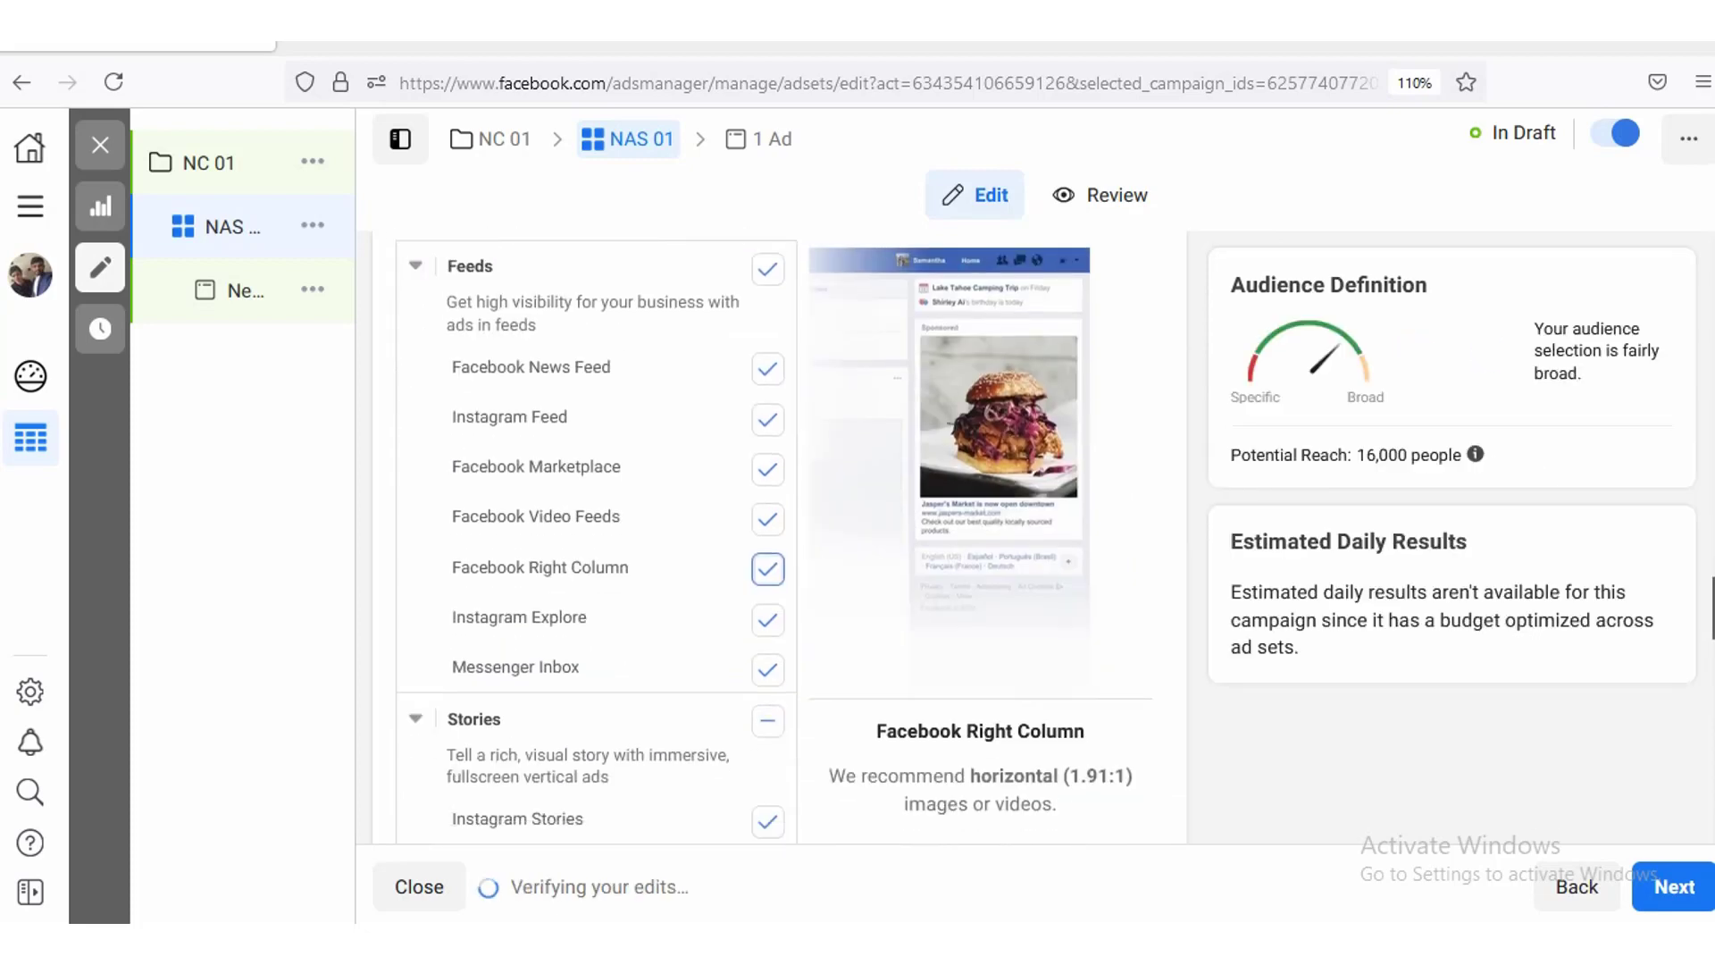
scroll(1371, 636, down, 1)
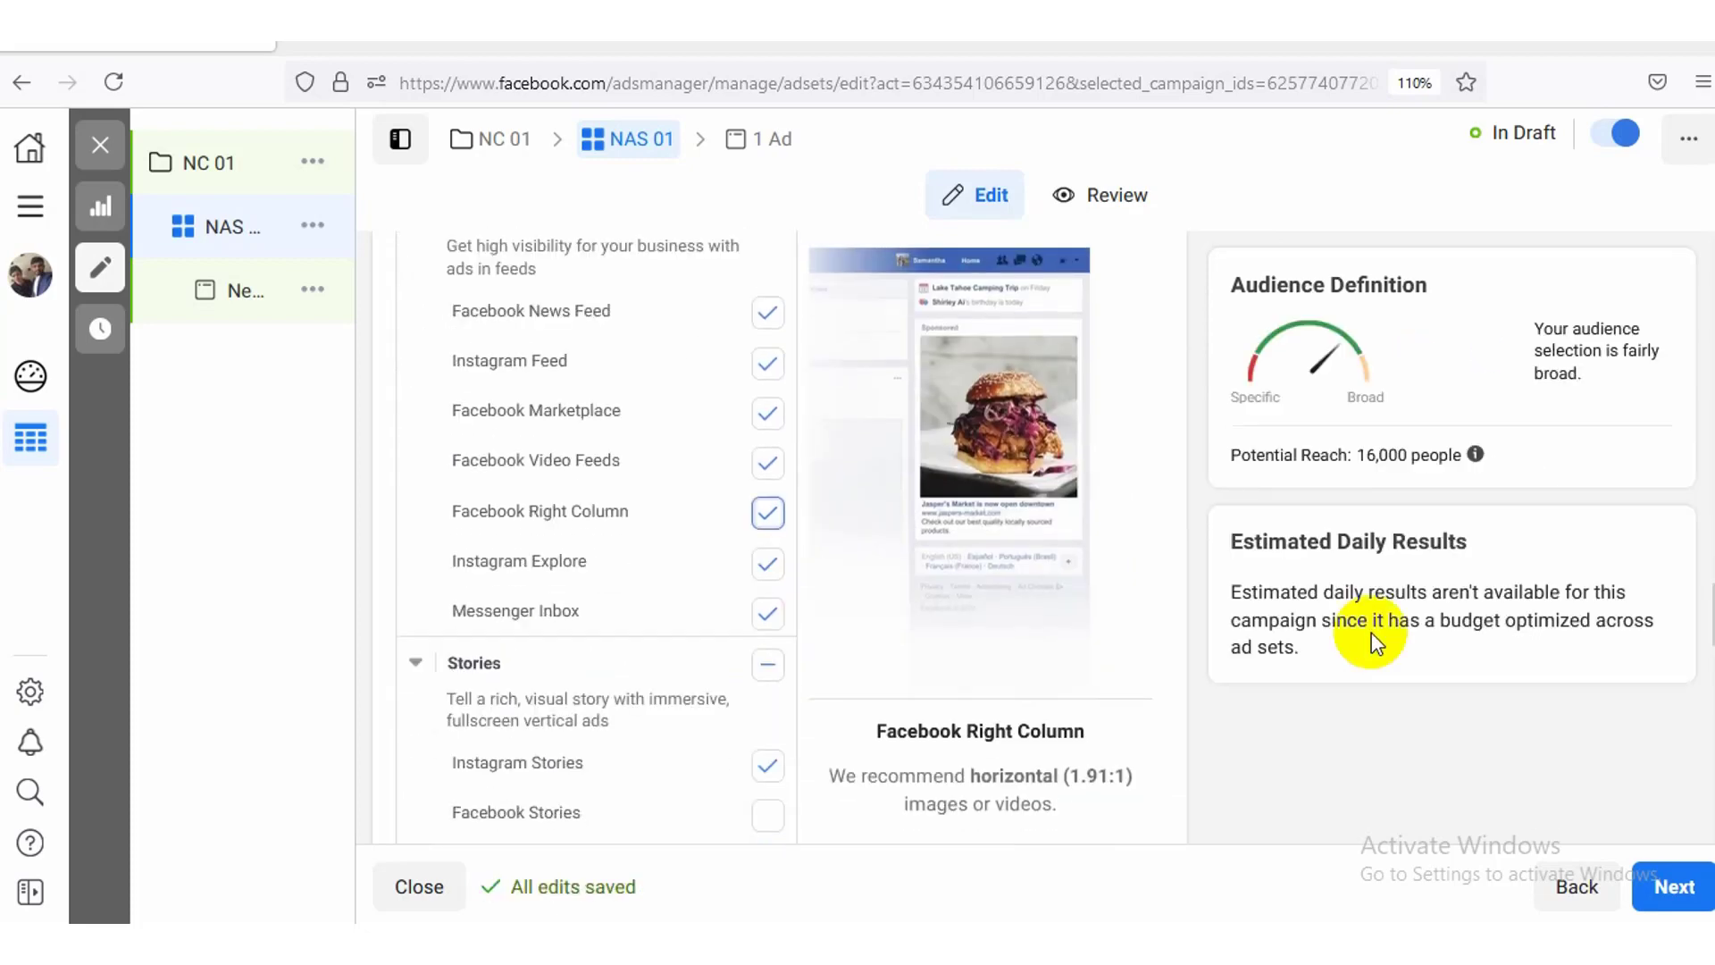
click(767, 668)
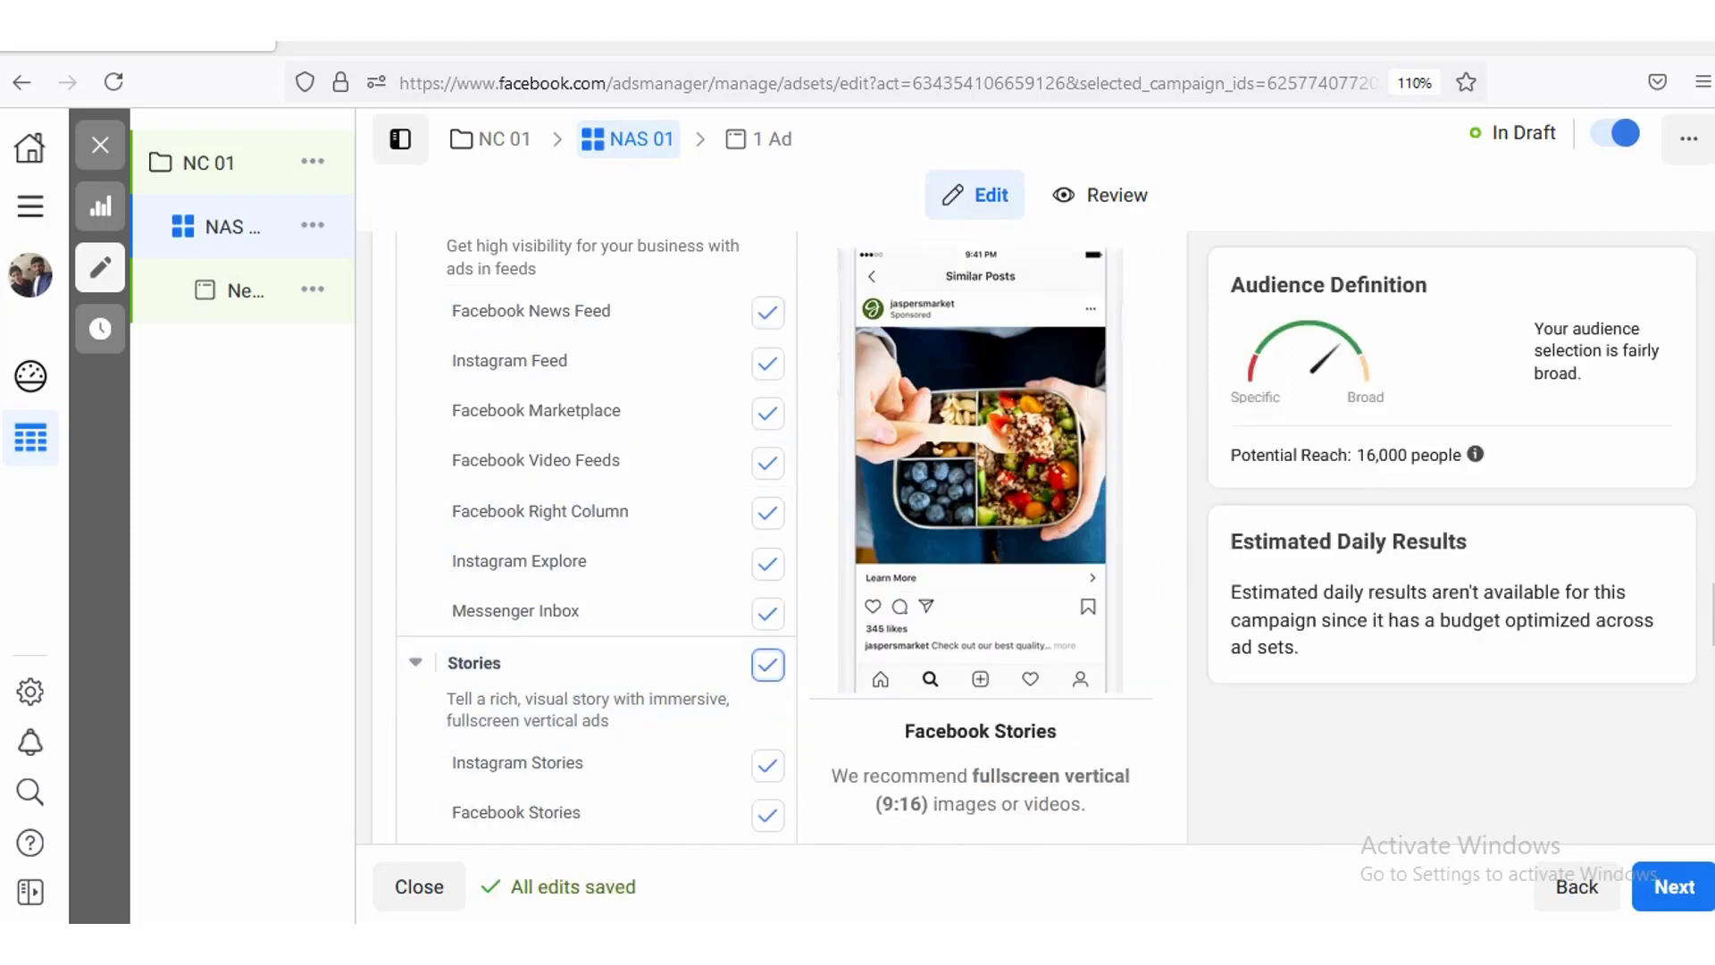
scroll(596, 536, down, 2)
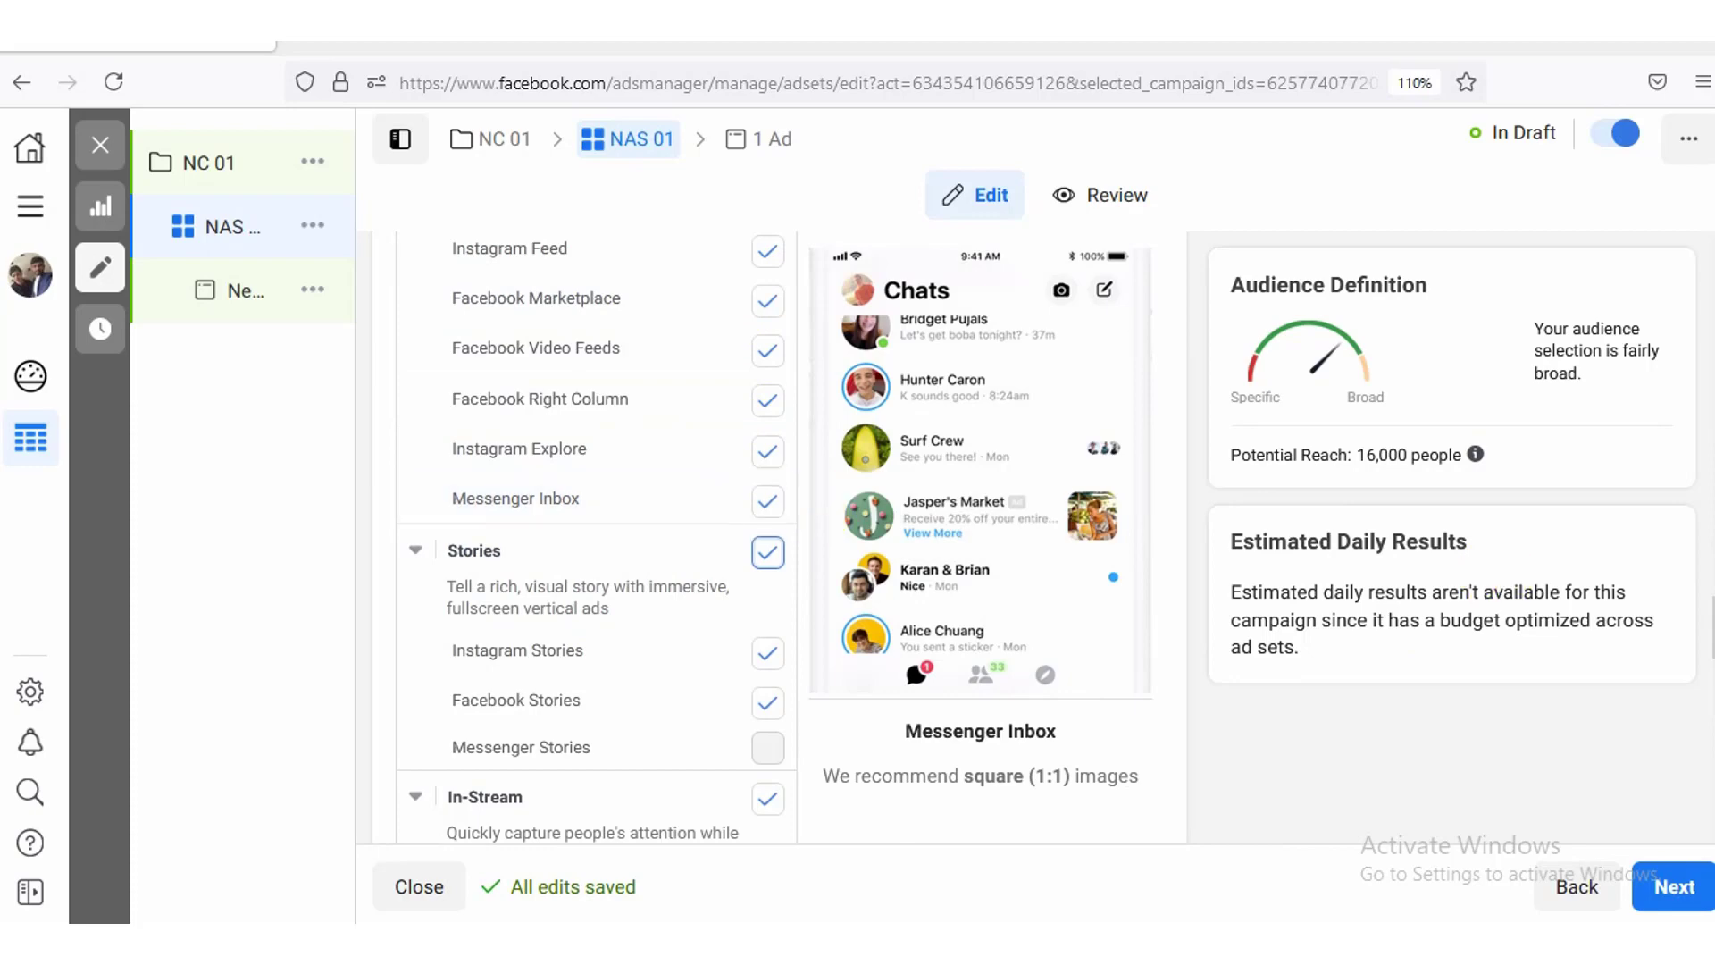
Step: Switch the ad set's placements back to Automatic Placements (Recommended)
scroll(768, 536, up, 6)
scroll(768, 536, up, 2)
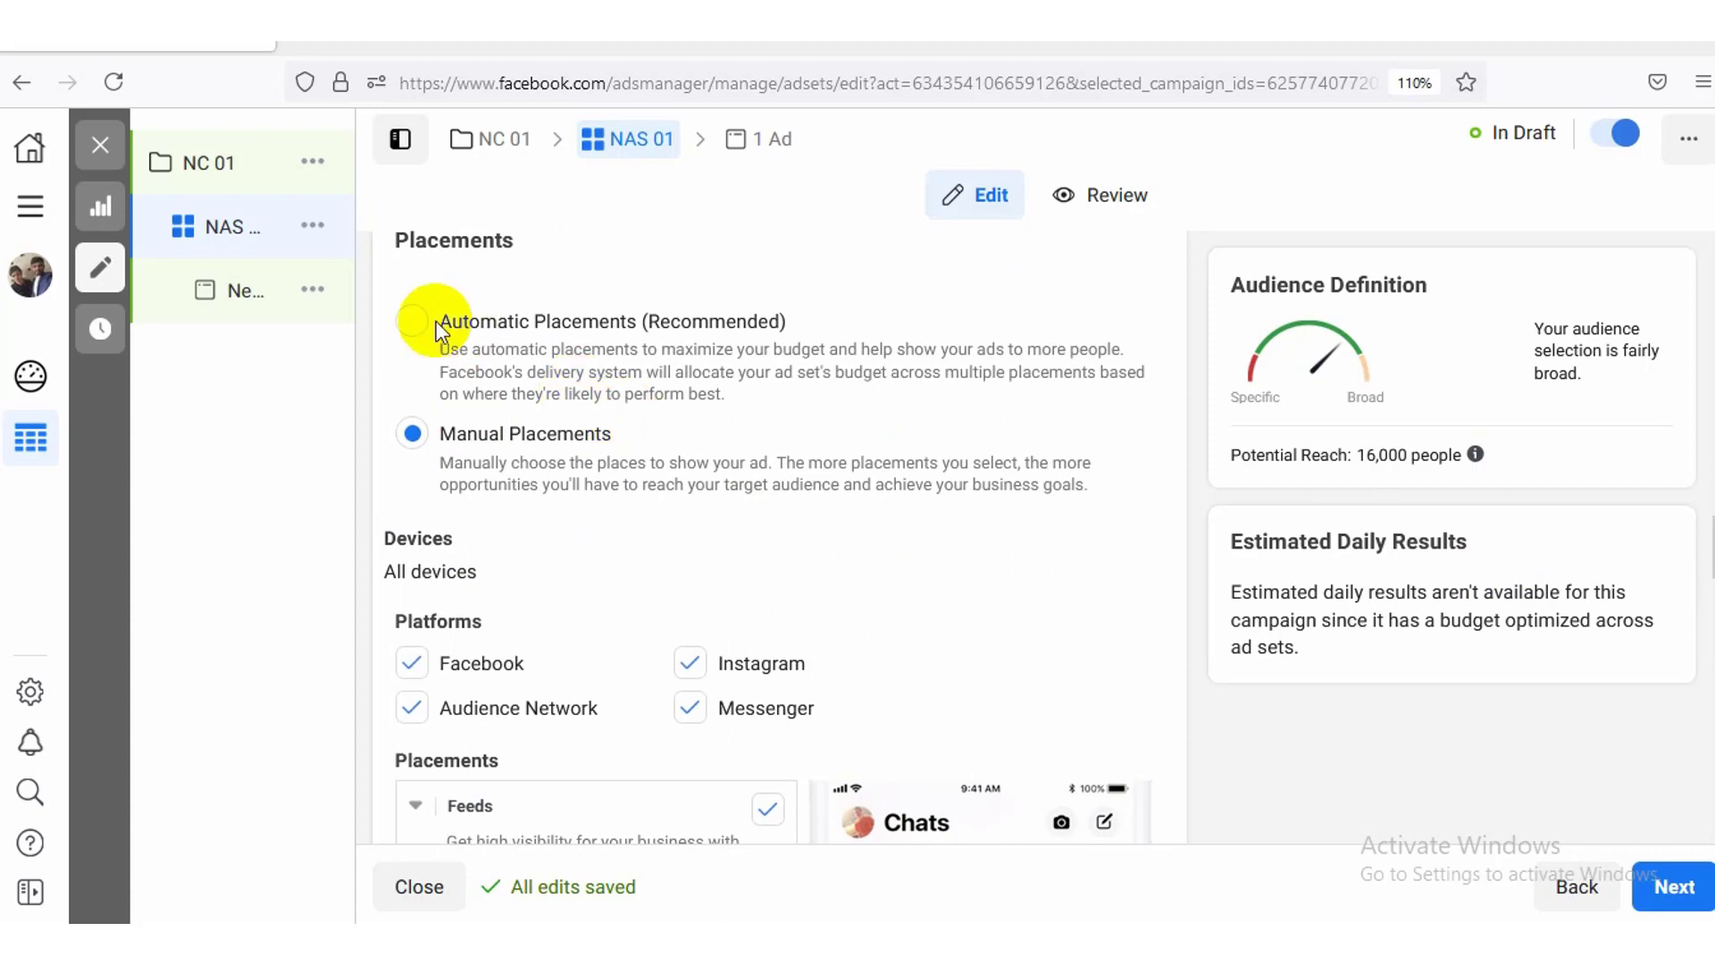
click(413, 324)
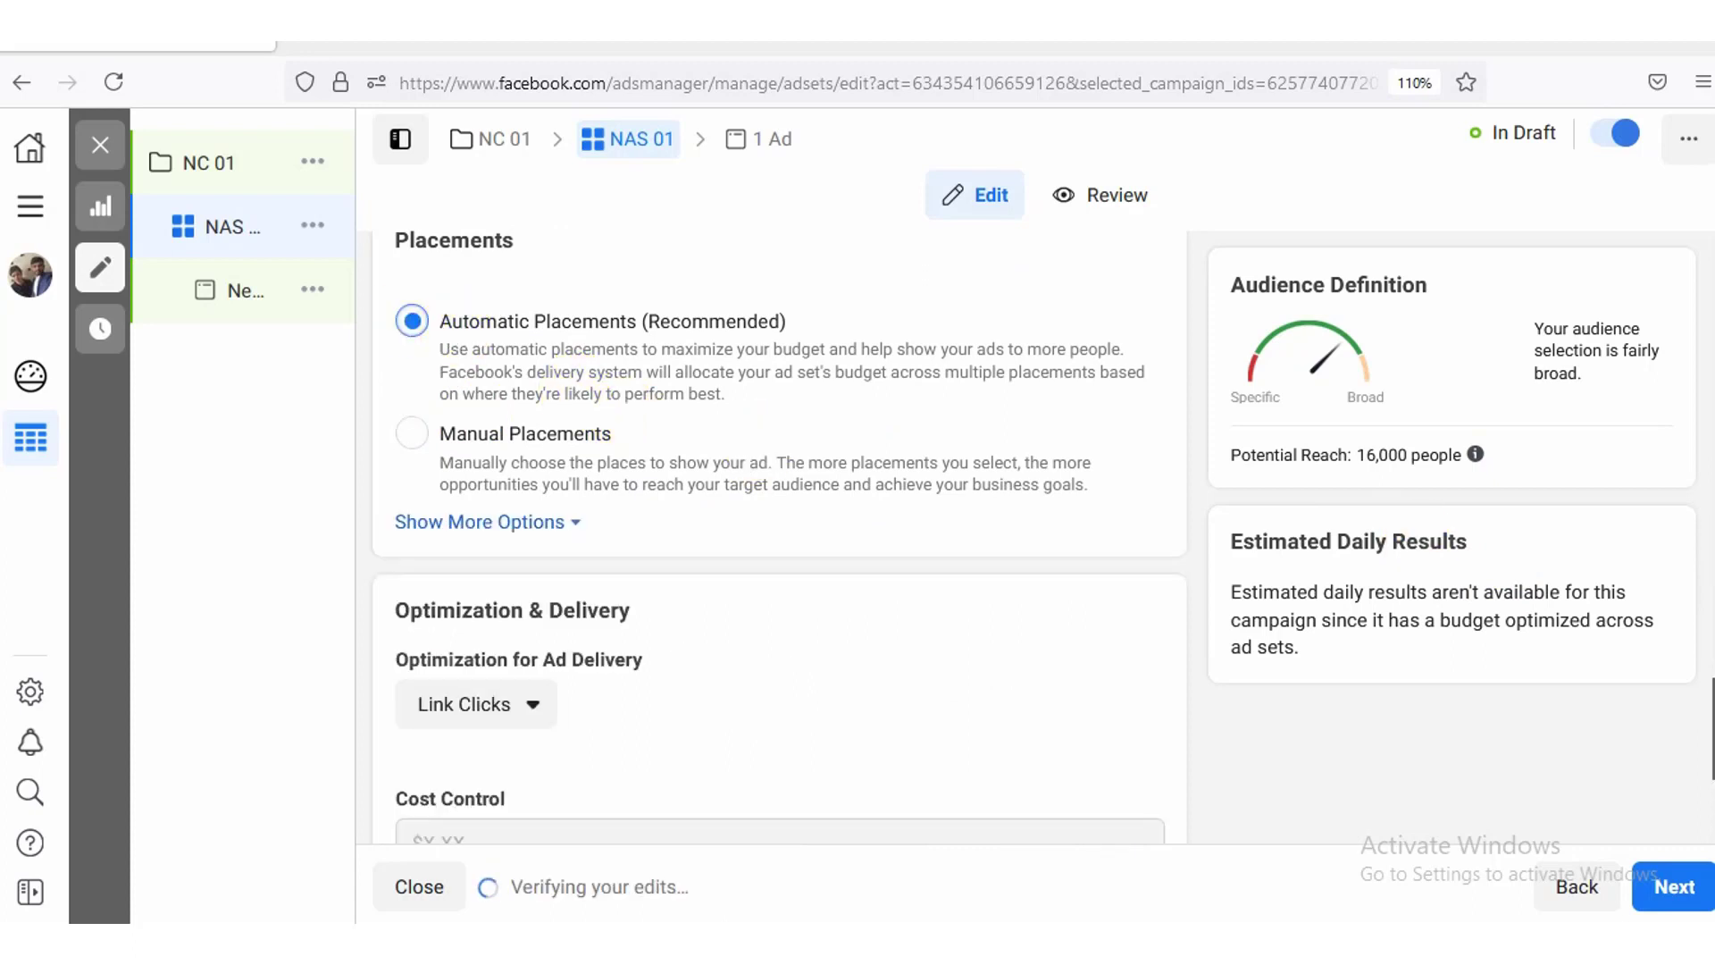
scroll(778, 537, down, 1)
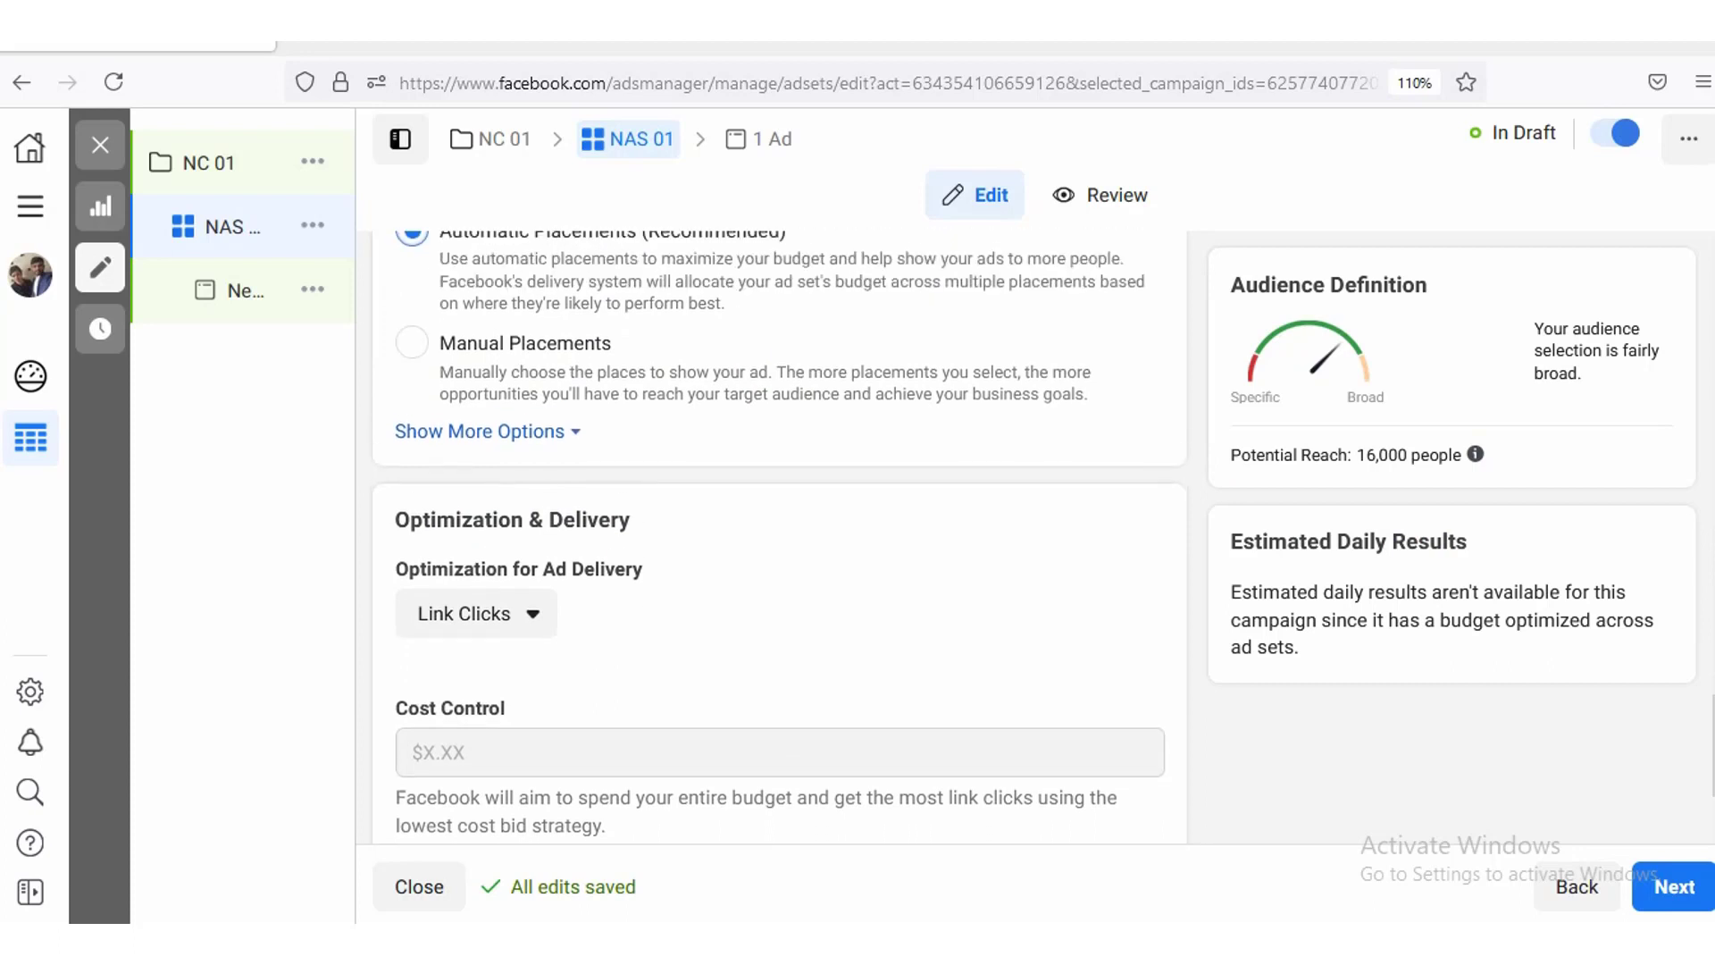
scroll(871, 559, up, 1)
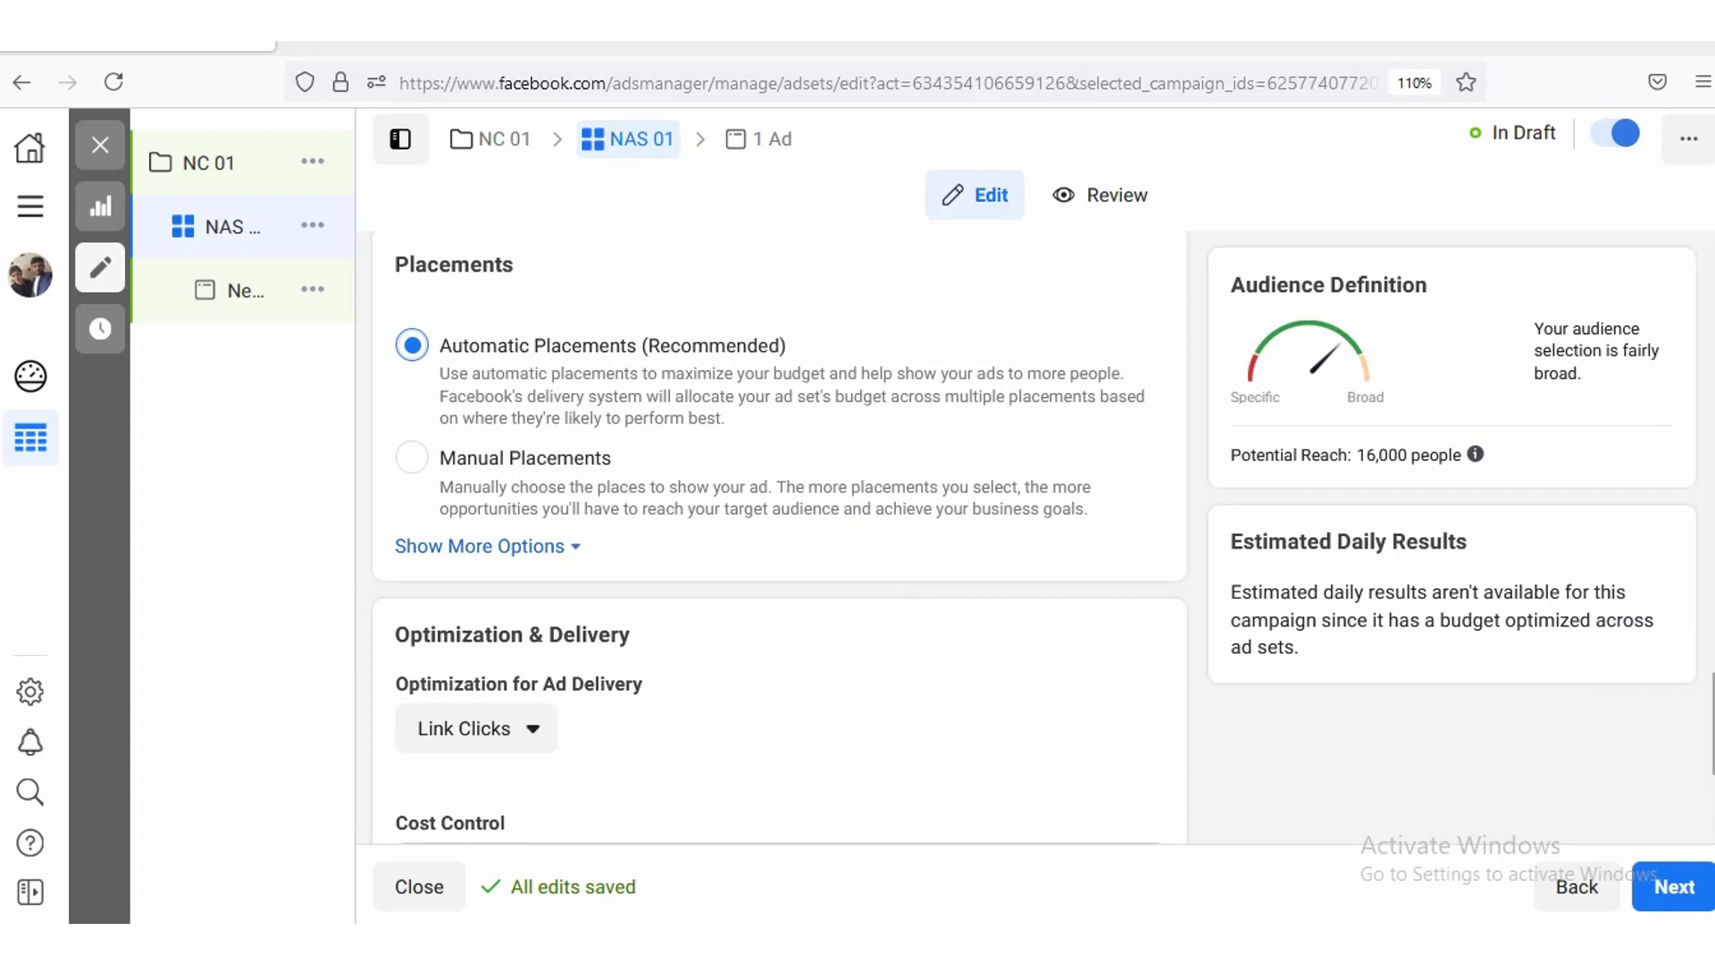
Step: Examine the available Optimization for Ad Delivery options, and close the list while leaving Link Clicks selected
scroll(778, 536, down, 2)
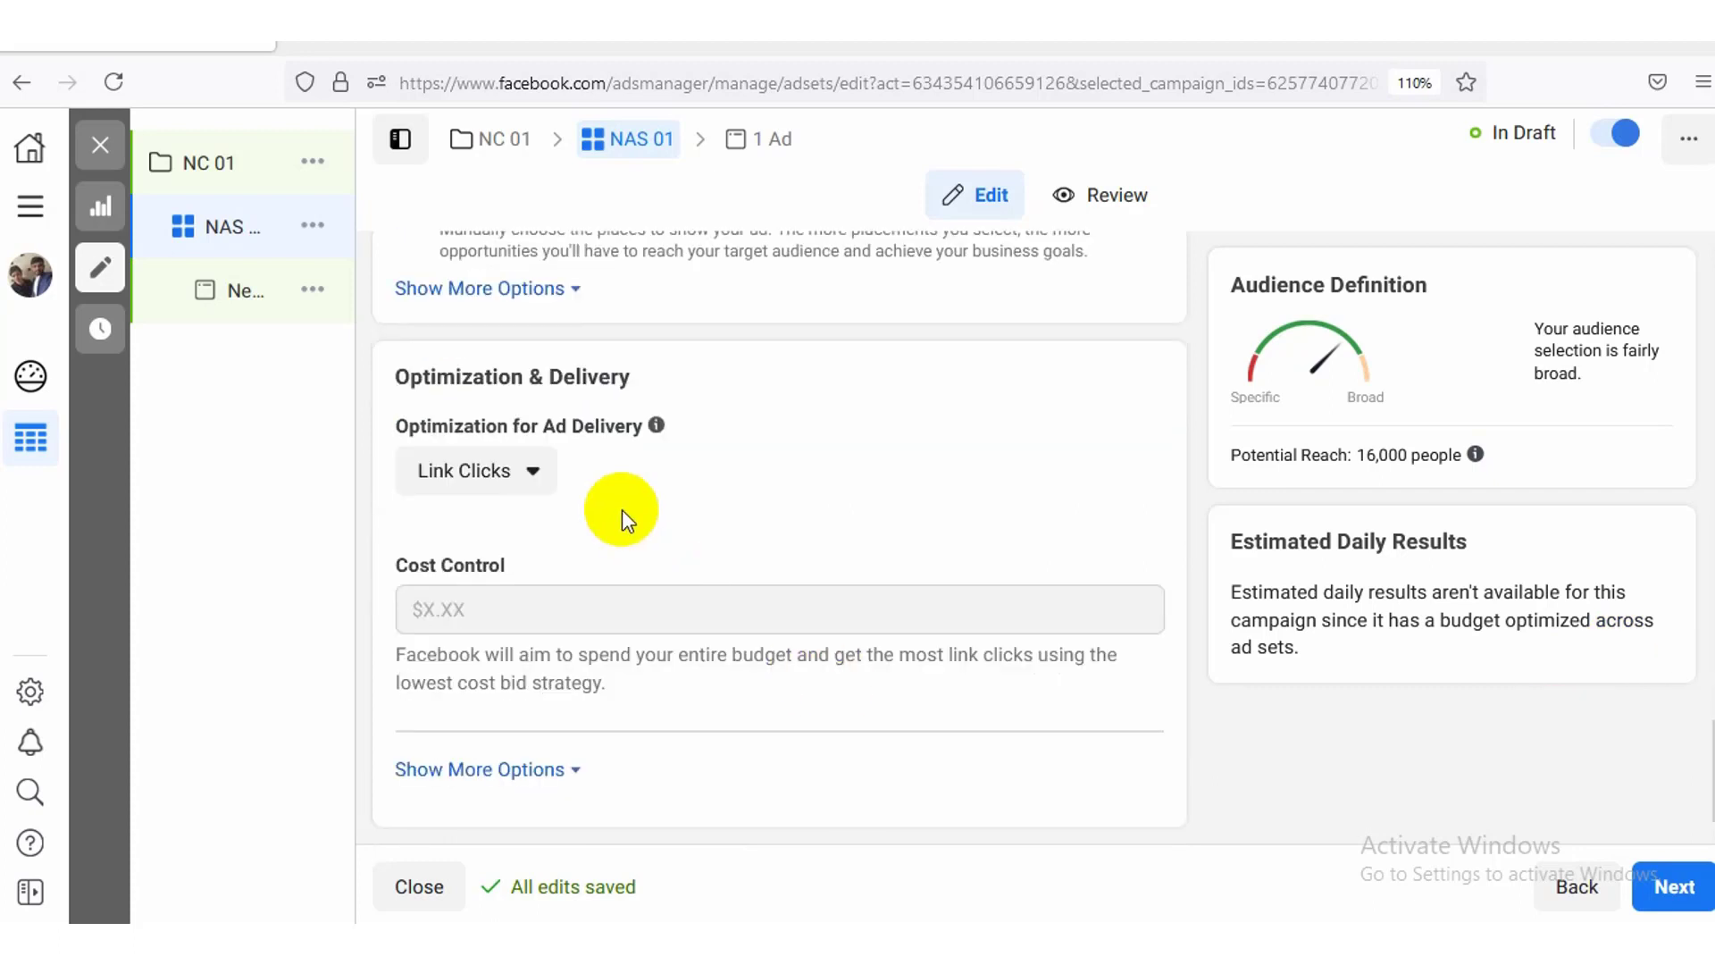
click(540, 475)
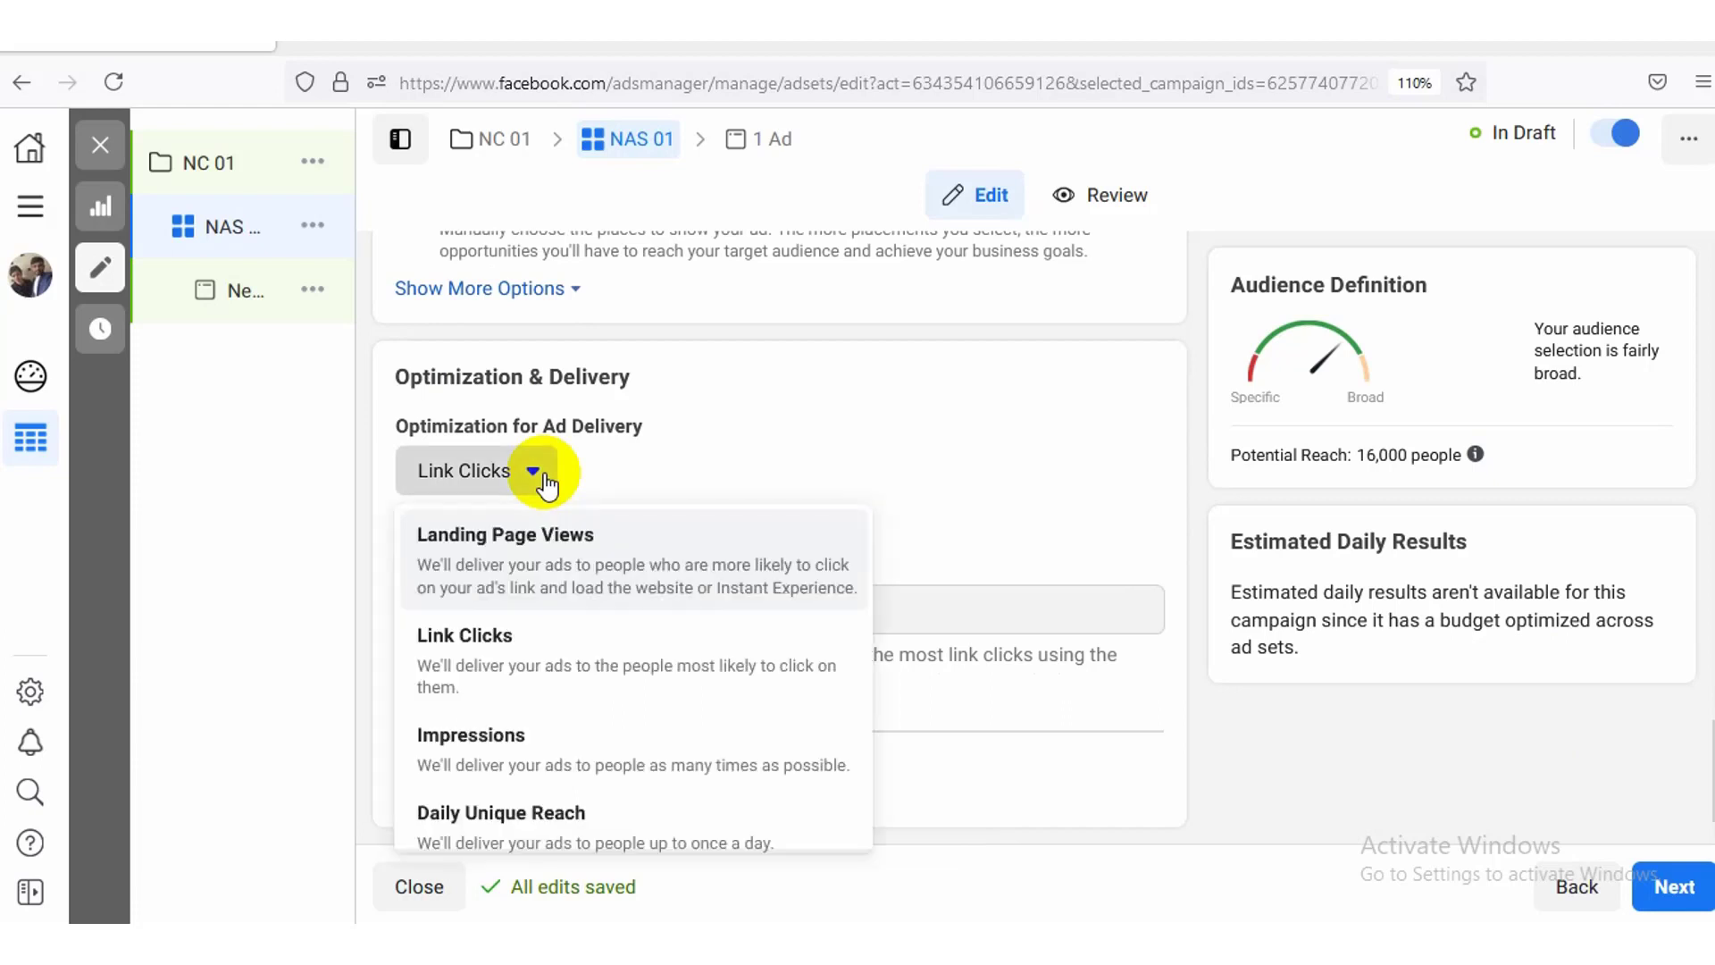
click(546, 487)
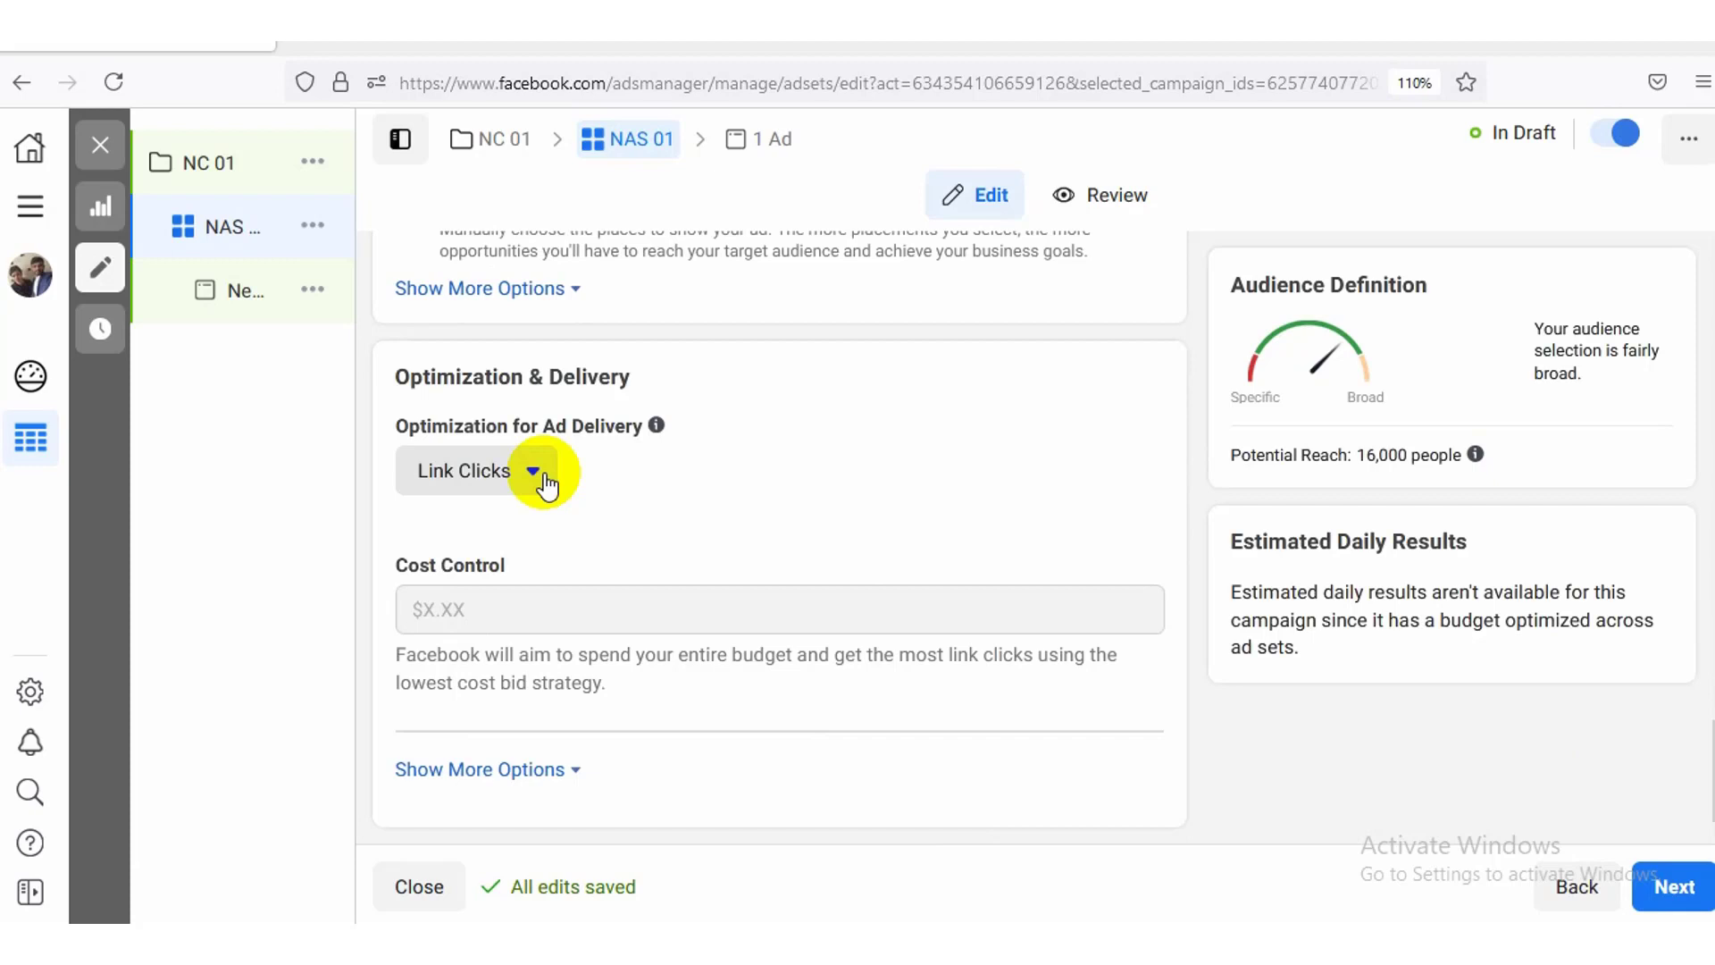
click(534, 473)
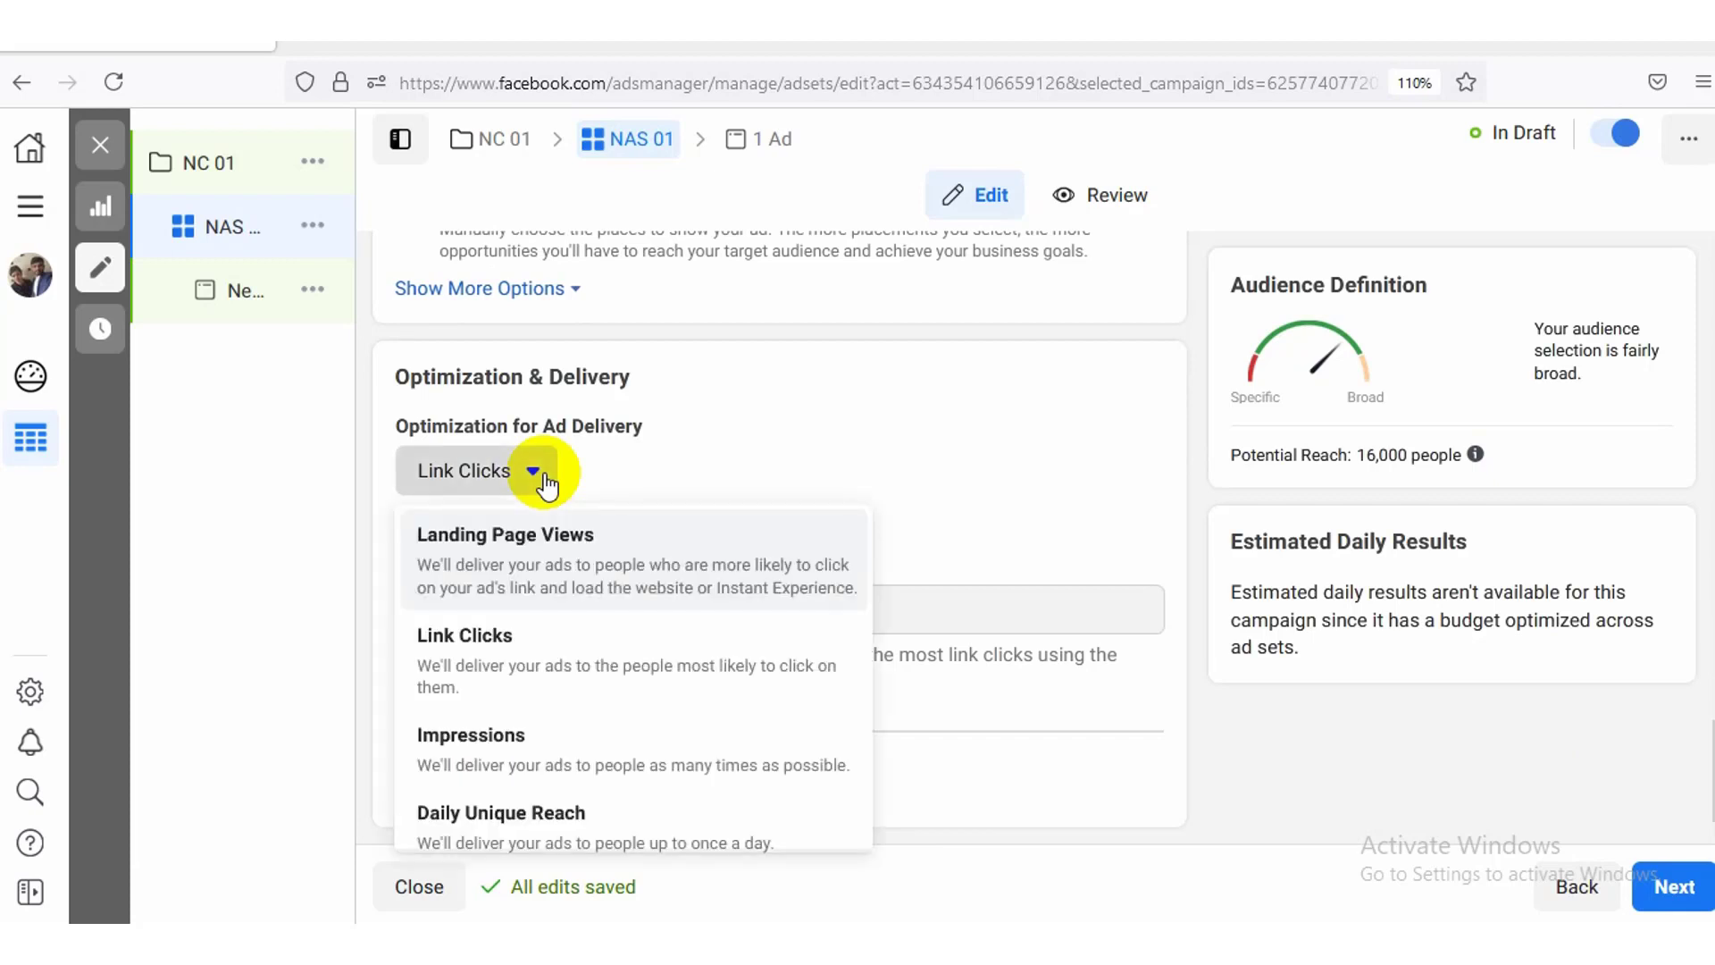
click(542, 480)
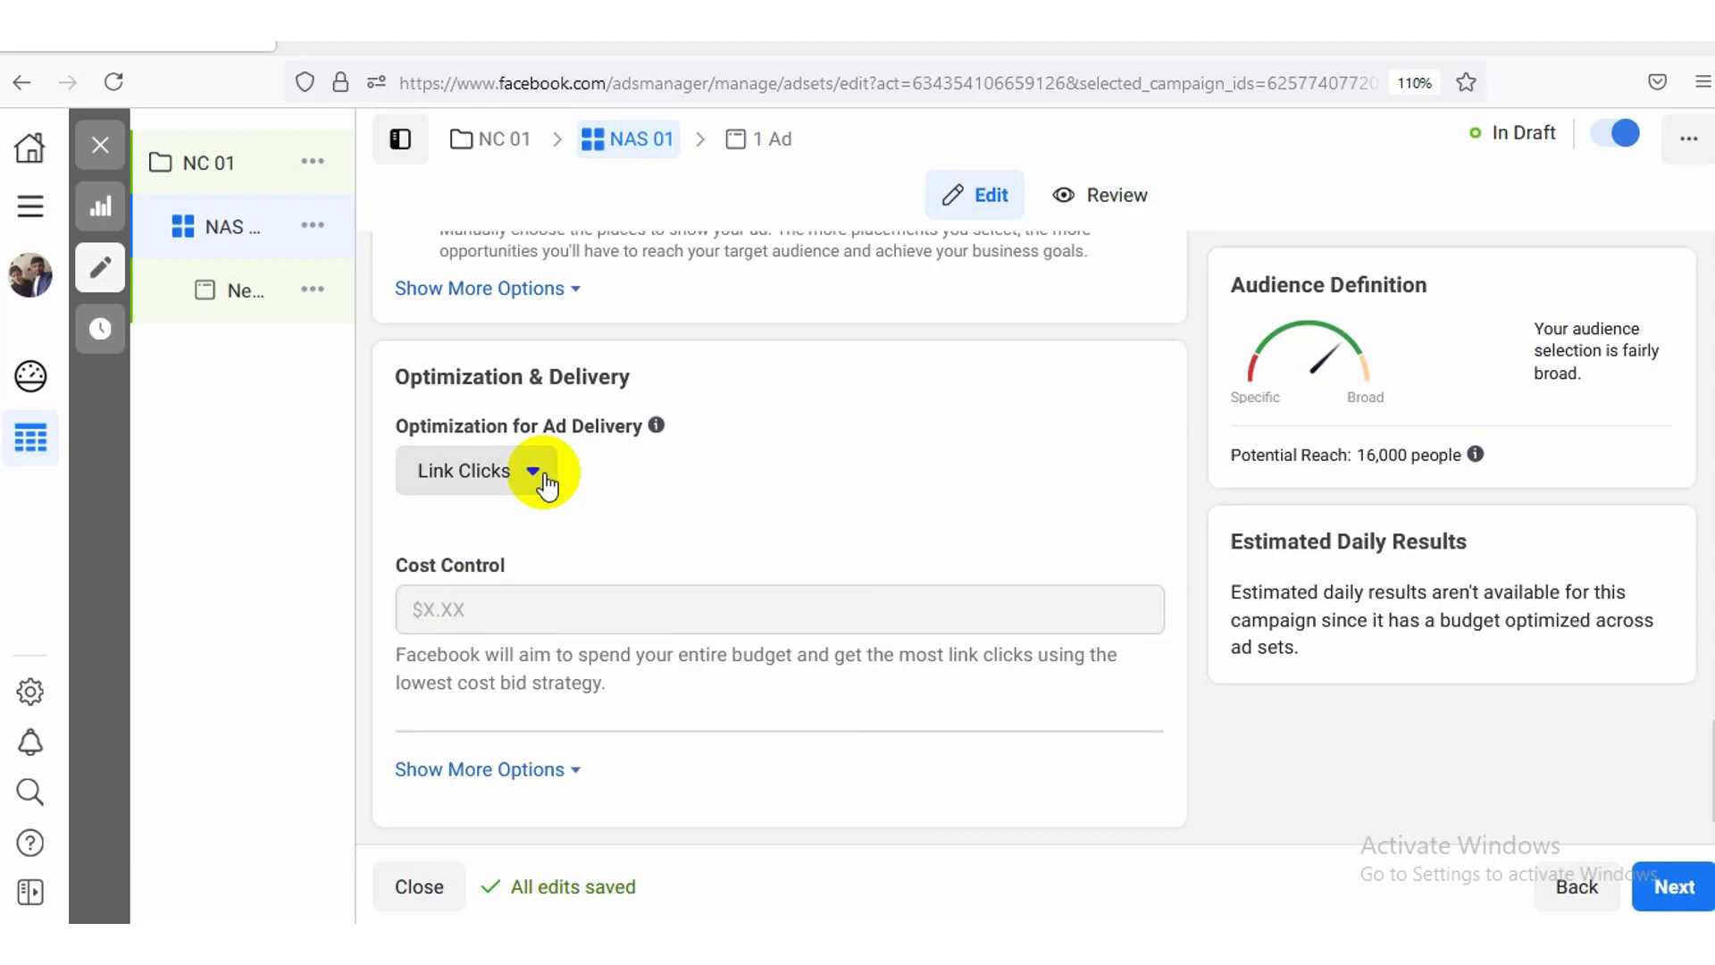
click(544, 485)
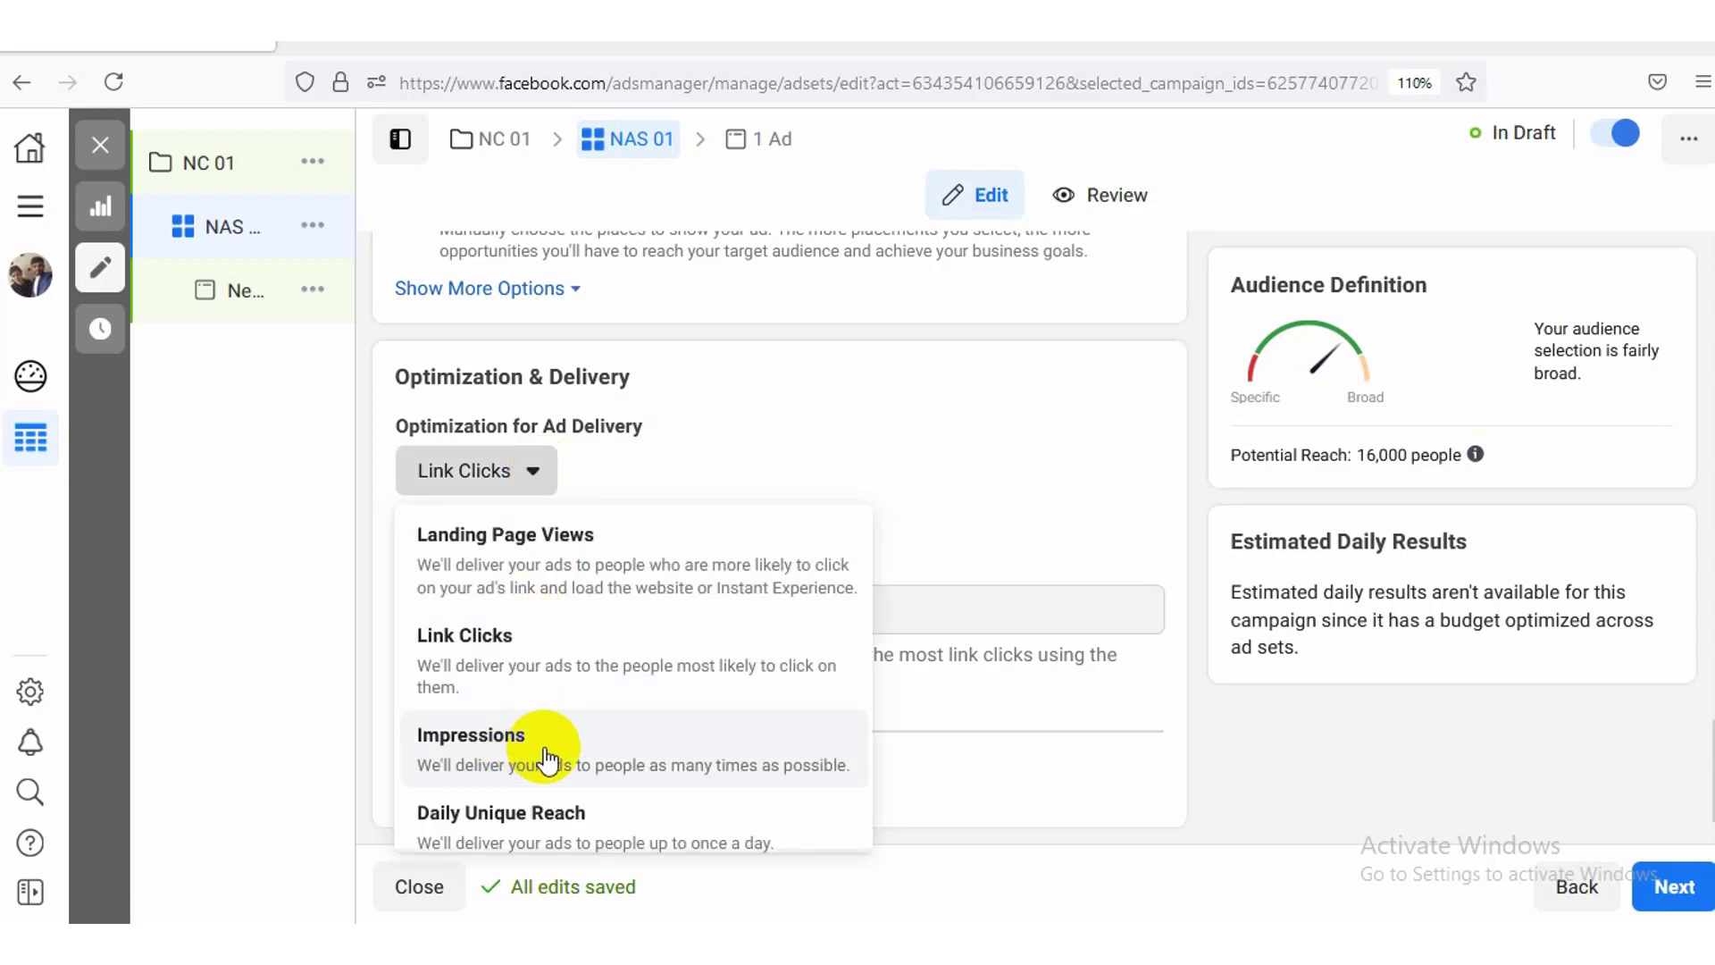
click(538, 475)
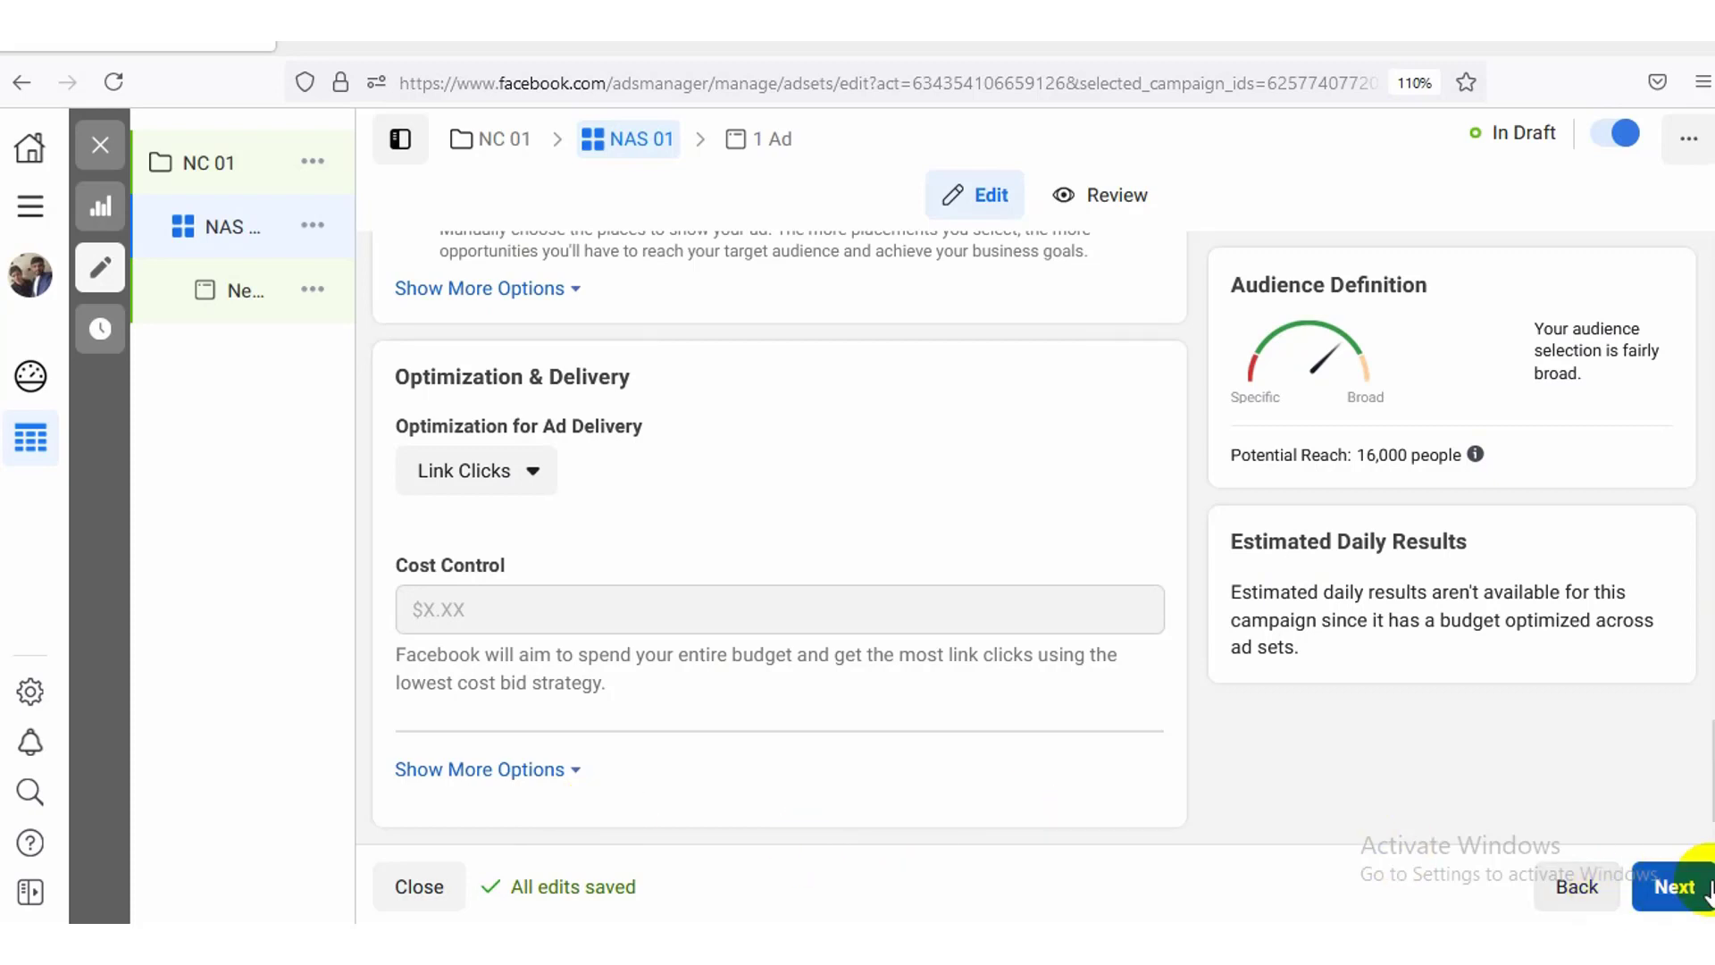
Step: Proceed from the ad set to its ad and rename the ad as NA 01
click(1676, 893)
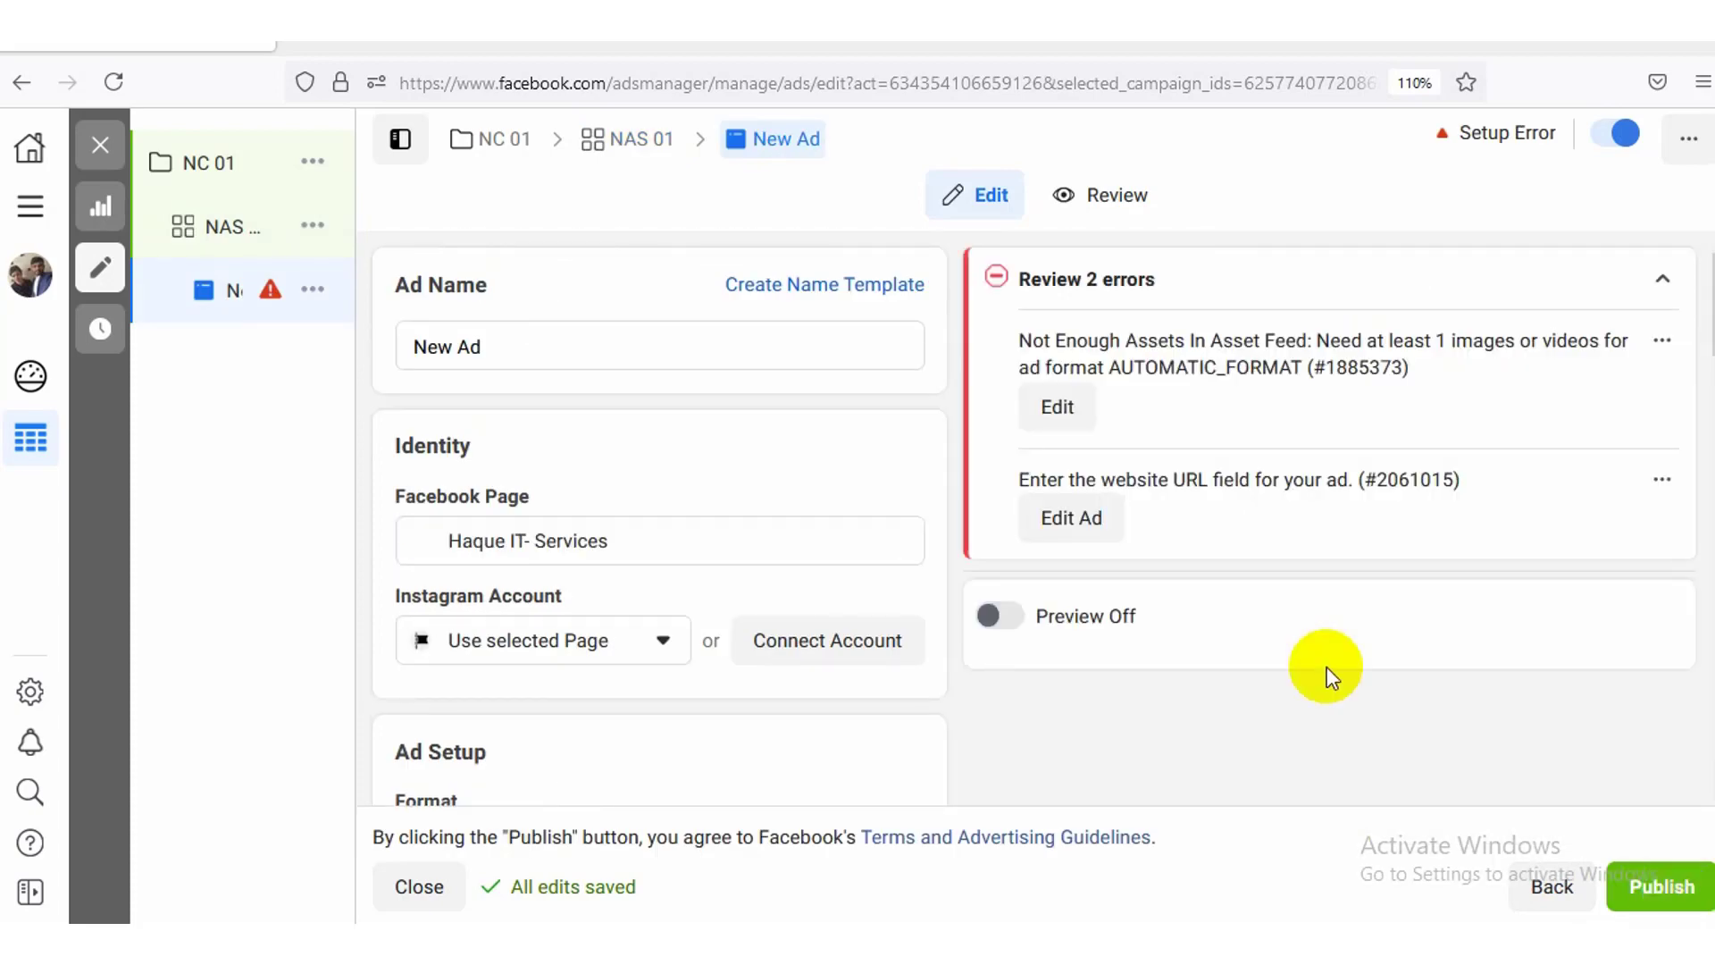
click(571, 346)
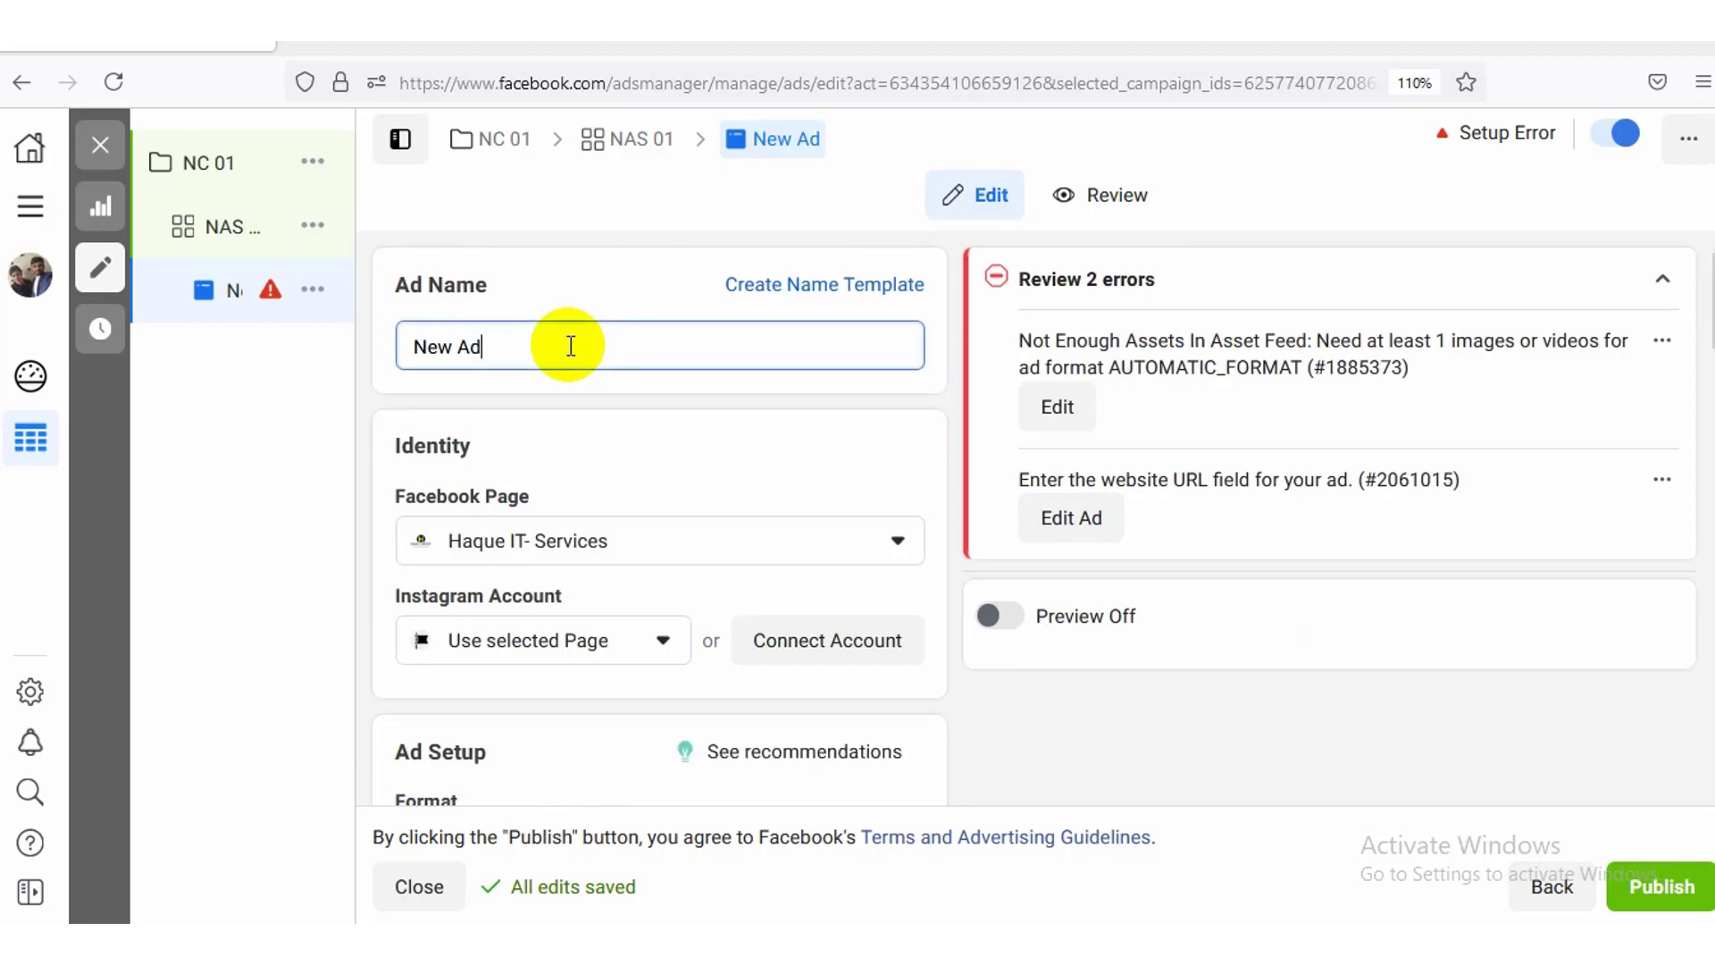
key(BackSpace)
key(BackSpace)
key(BackSpace)
key(BackSpace)
key(BackSpace)
text(A)
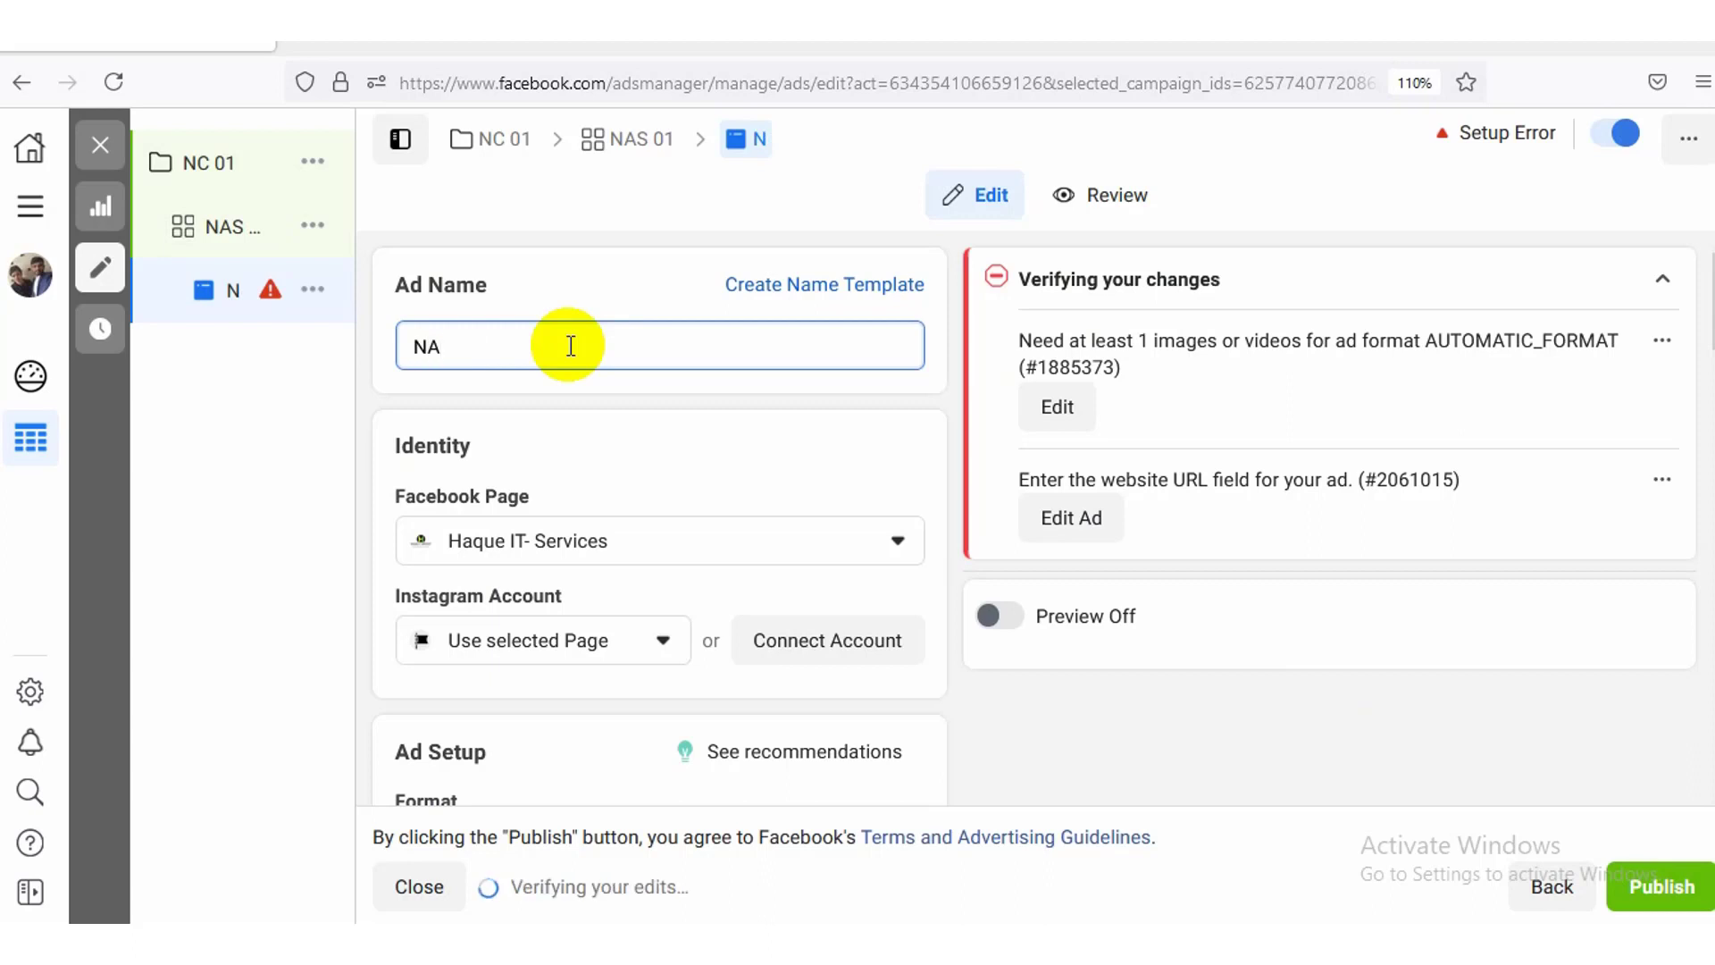
text( 0)
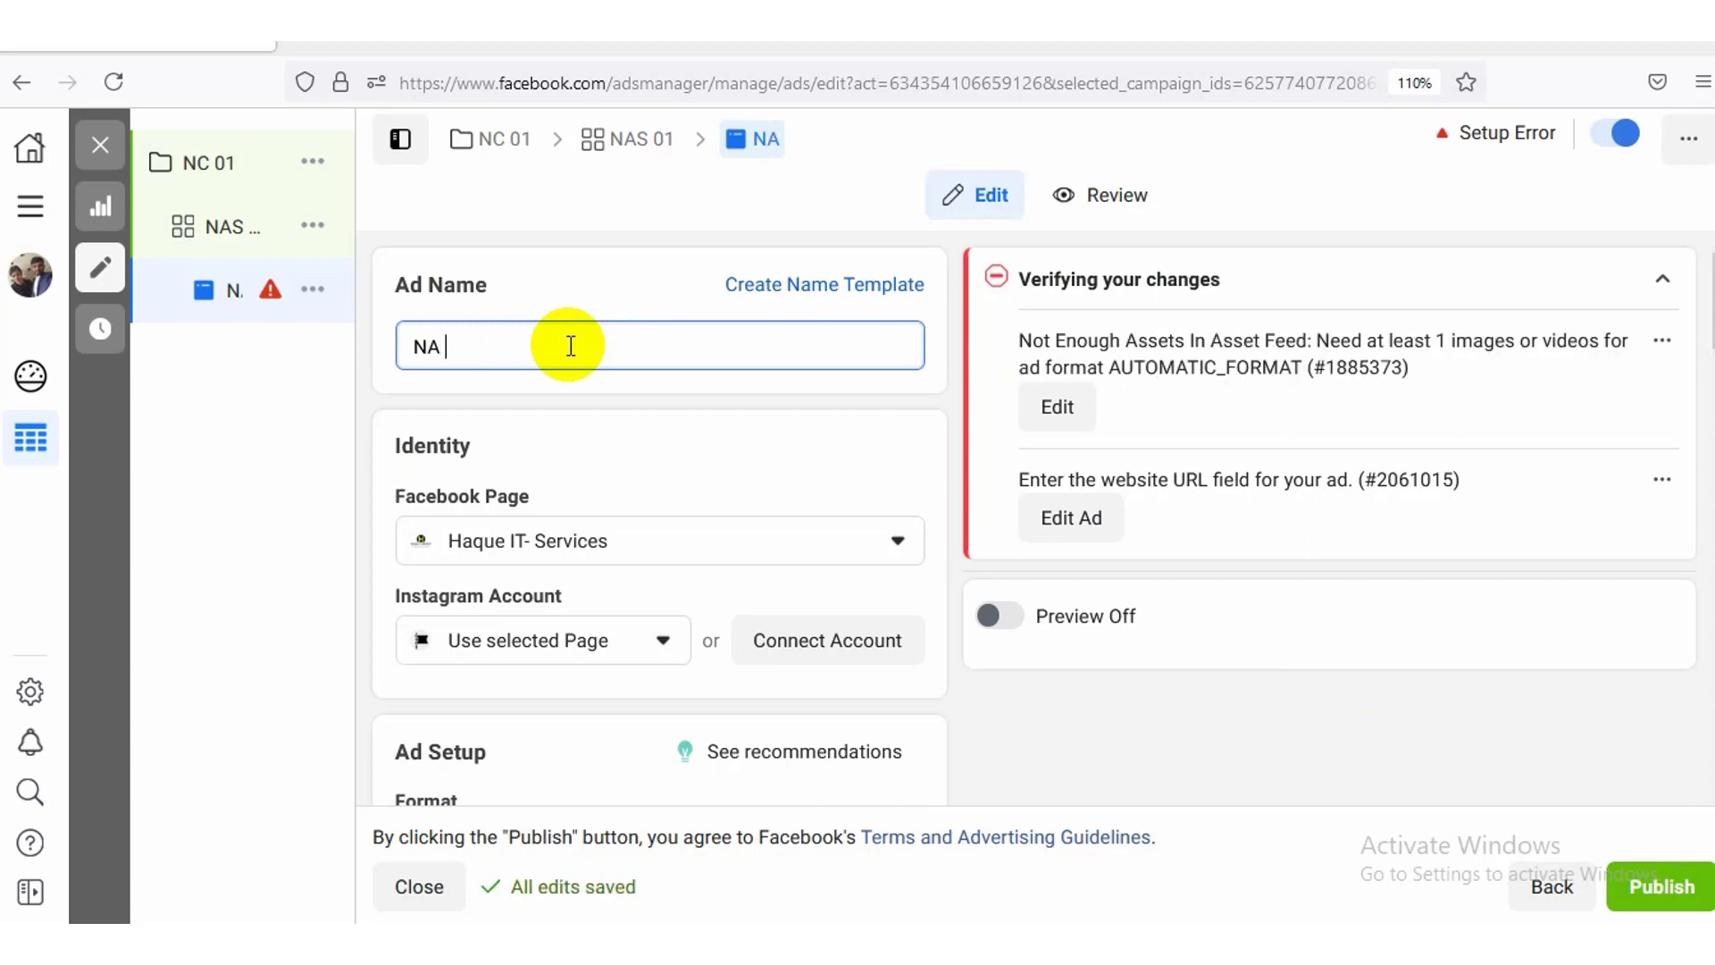
text(1)
click(754, 473)
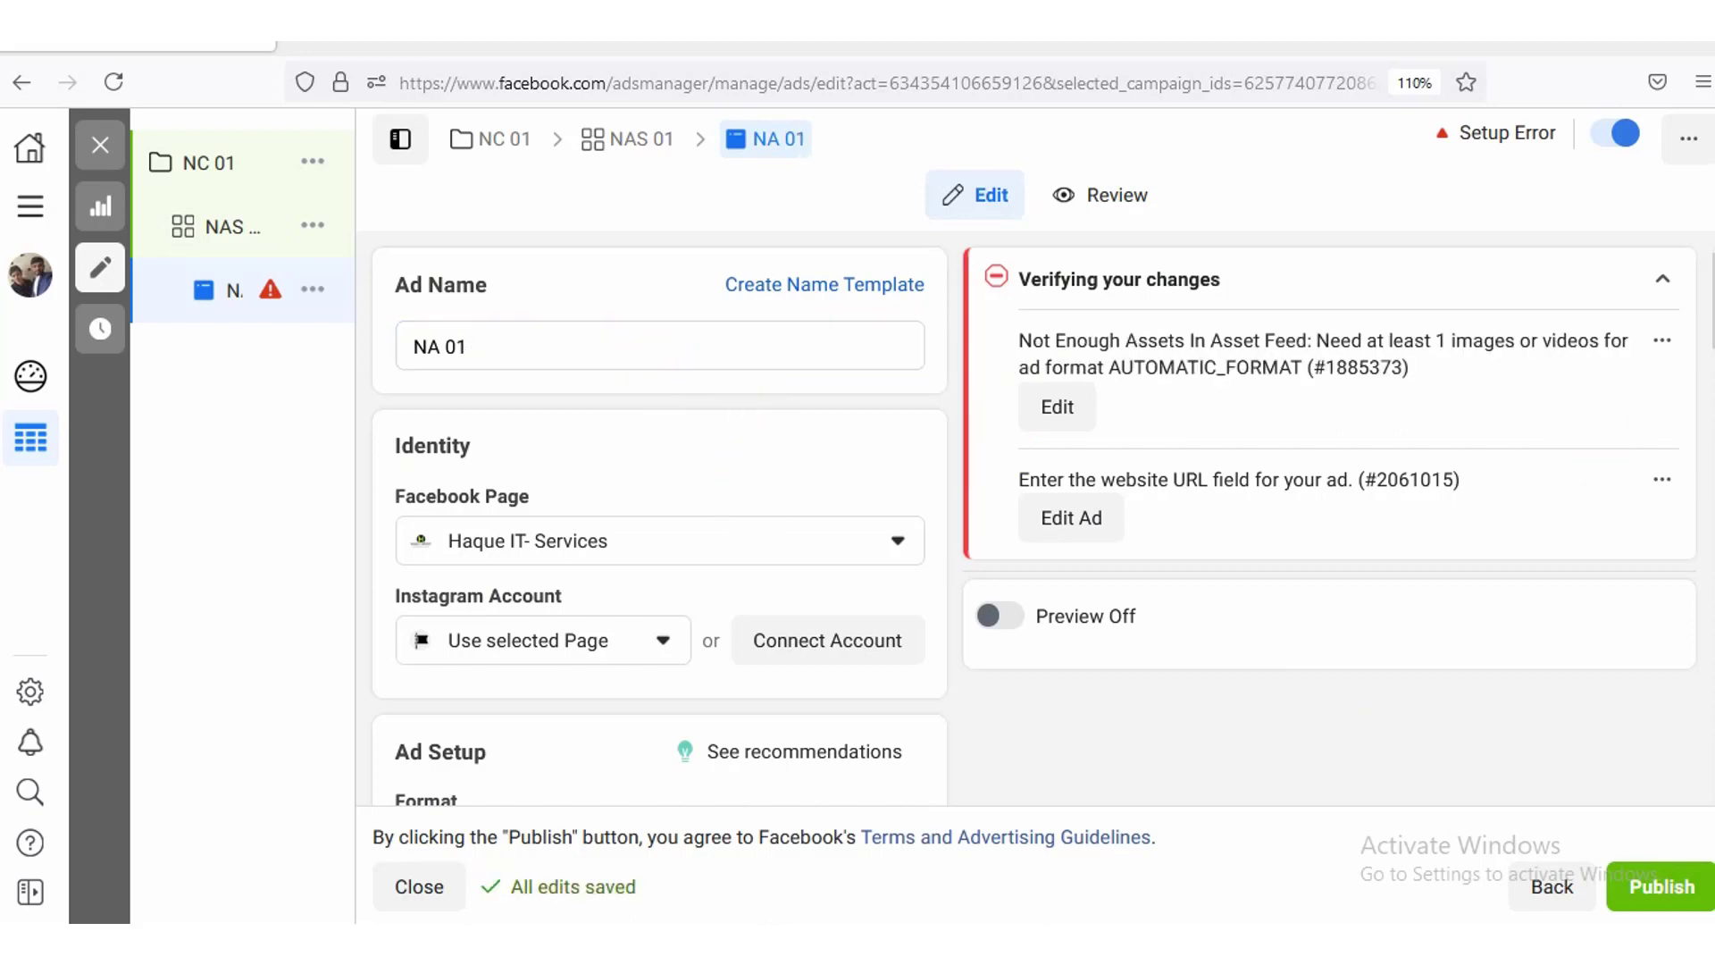
Step: Check the available Facebook Pages for the ad's identity and choose Haque IT- Services
scroll(754, 473, down, 1)
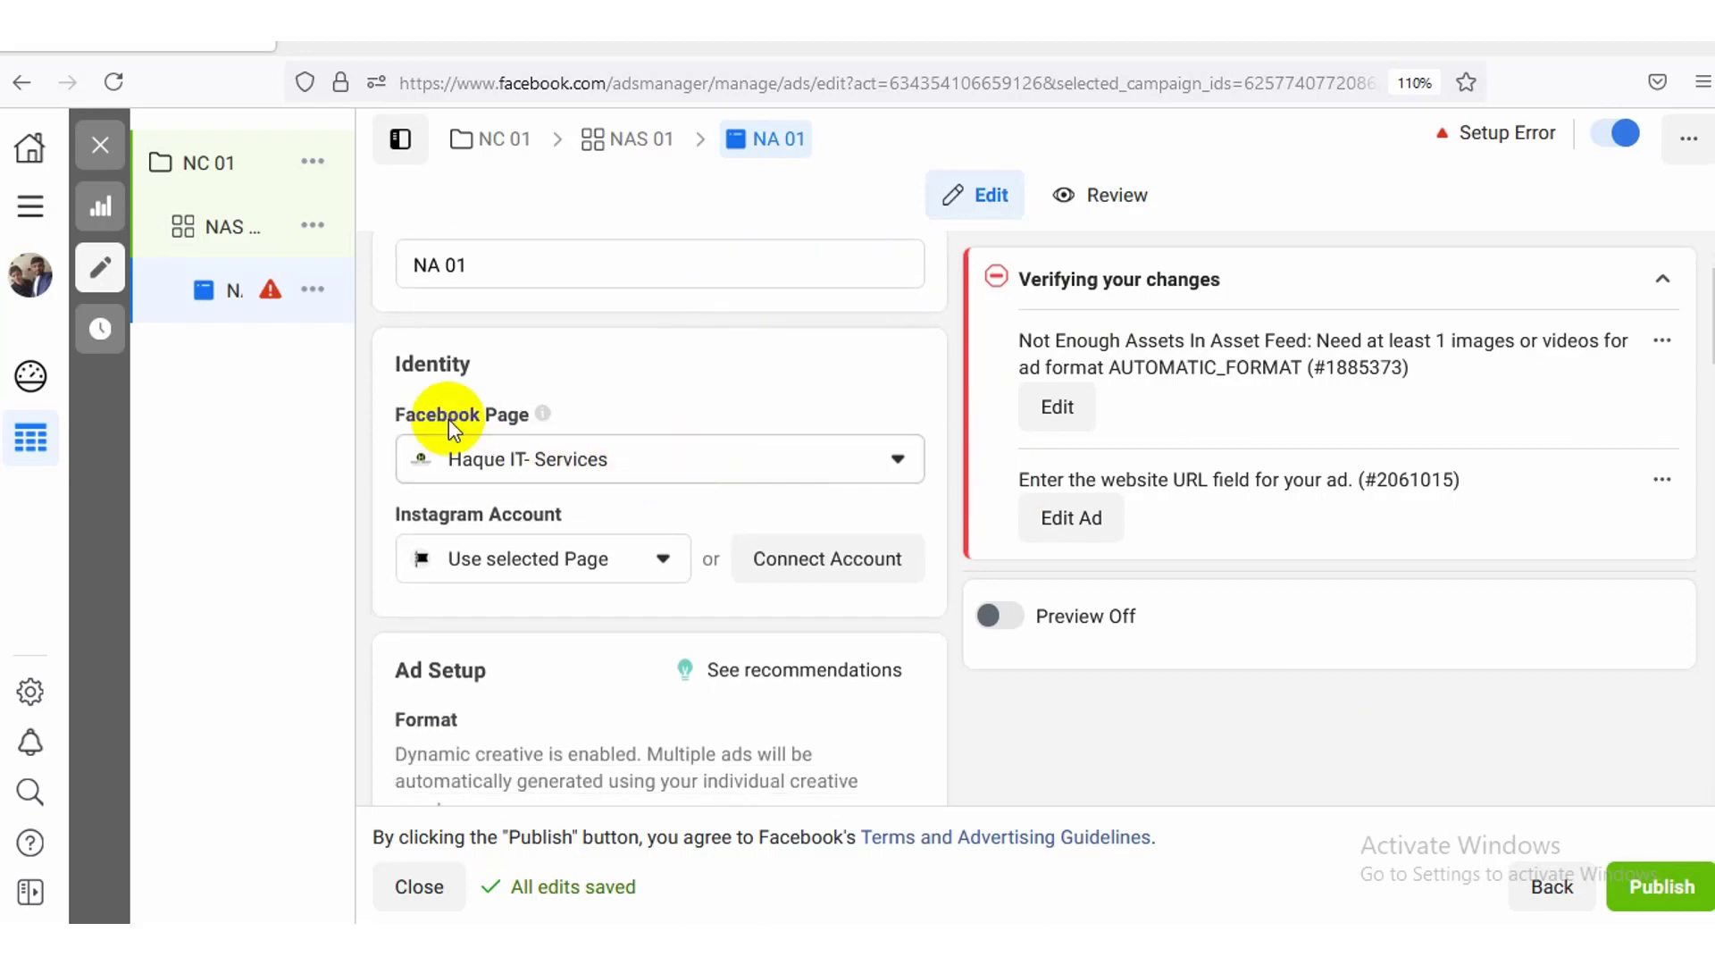
click(907, 467)
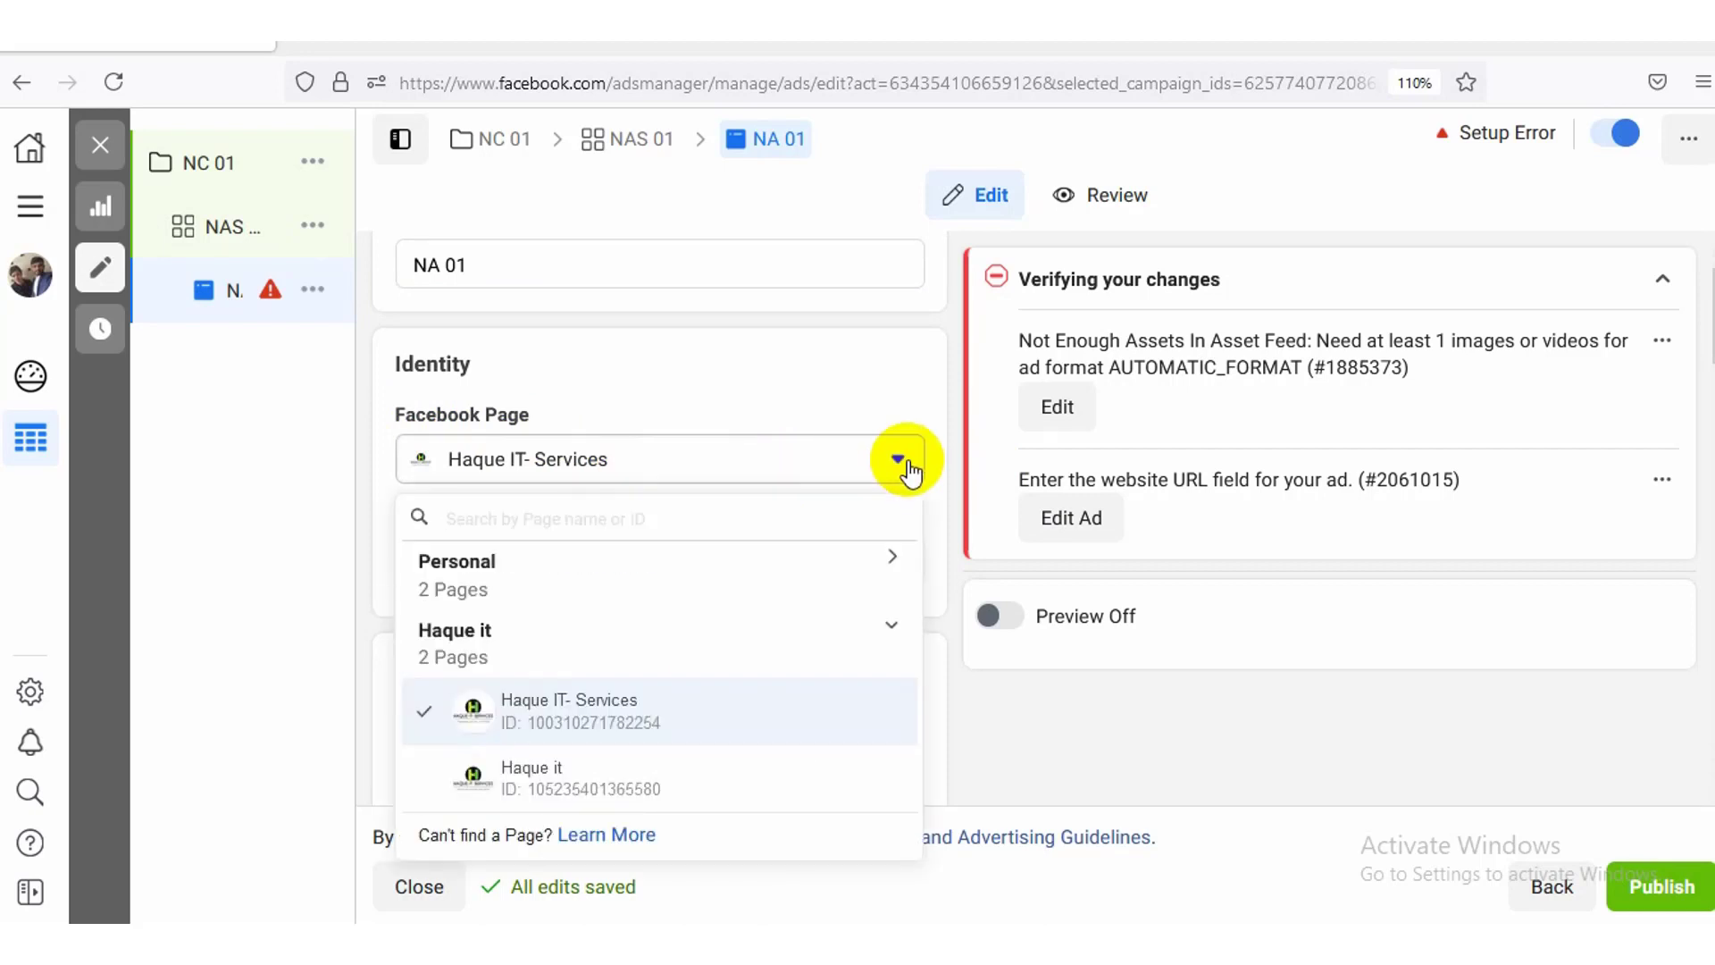
click(907, 467)
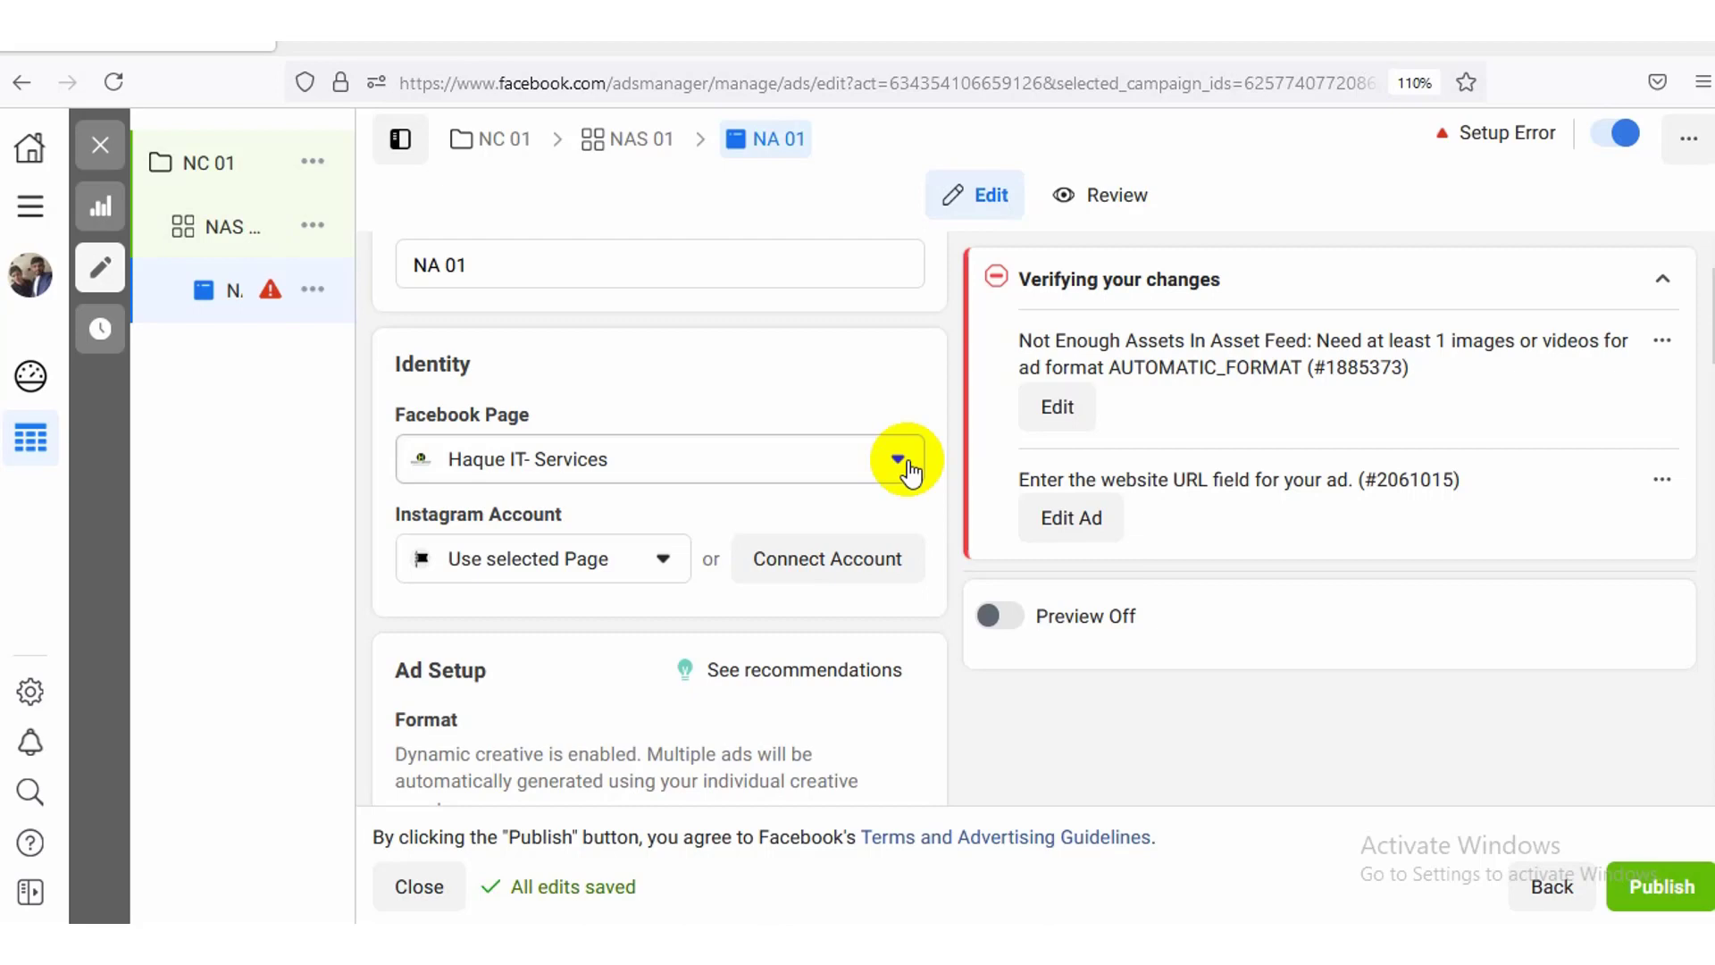
click(897, 462)
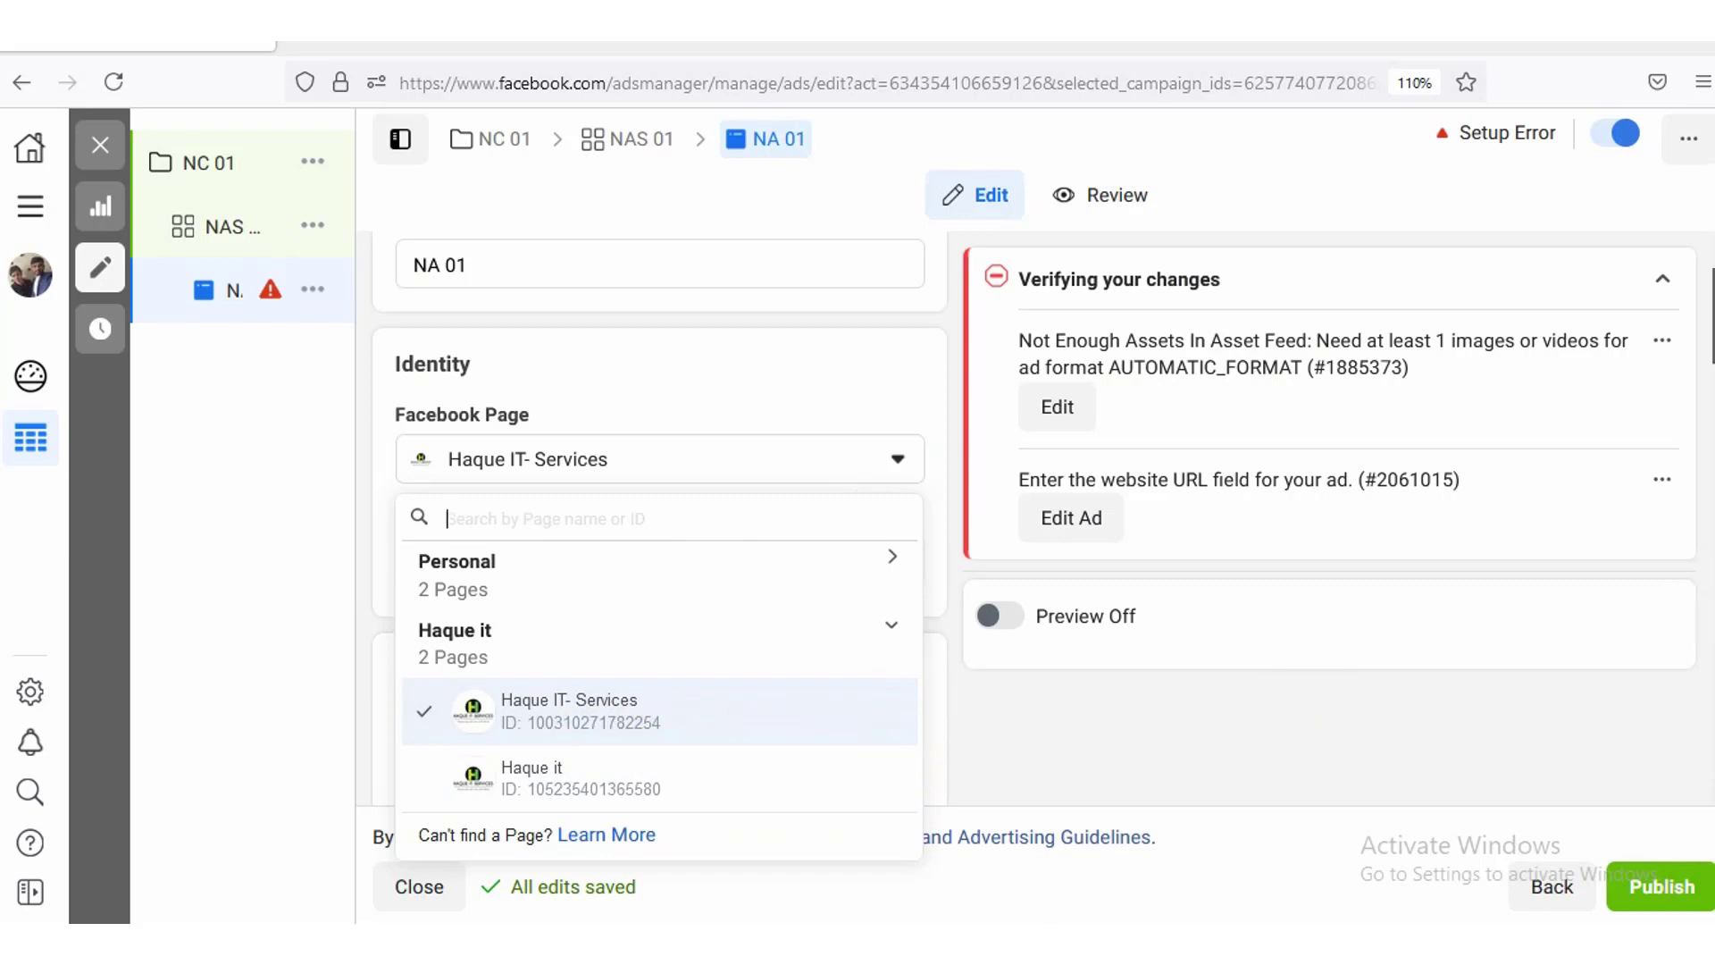
scroll(657, 528, down, 3)
scroll(657, 518, up, 1)
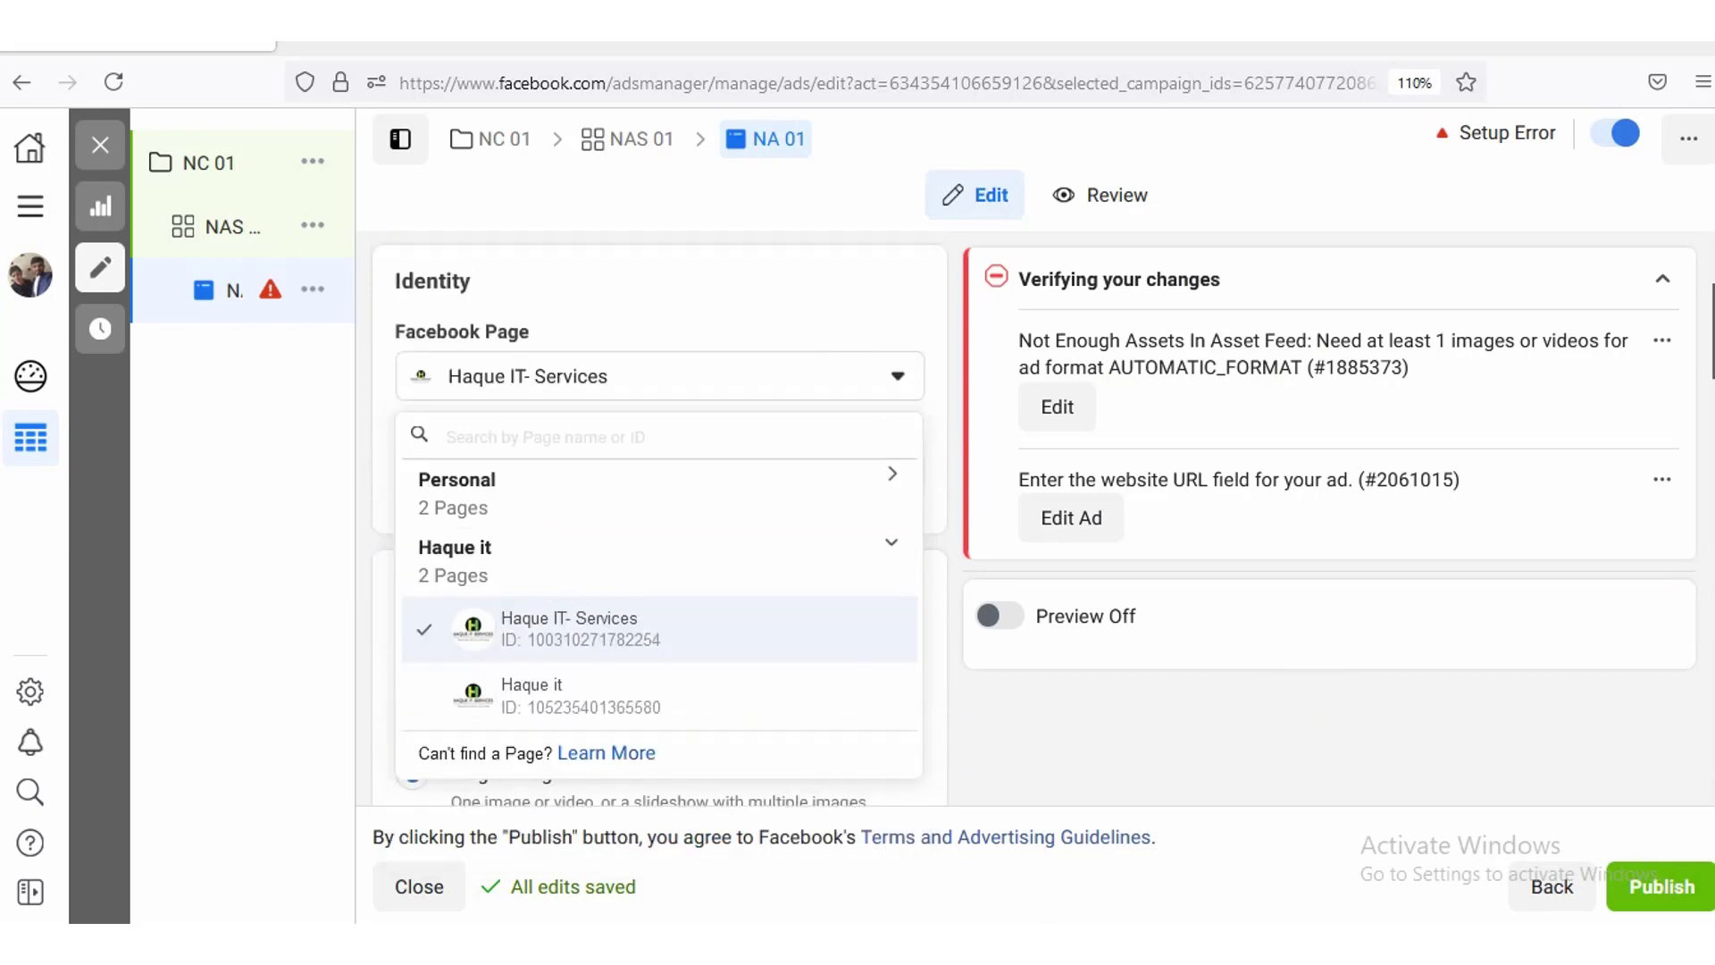
click(712, 631)
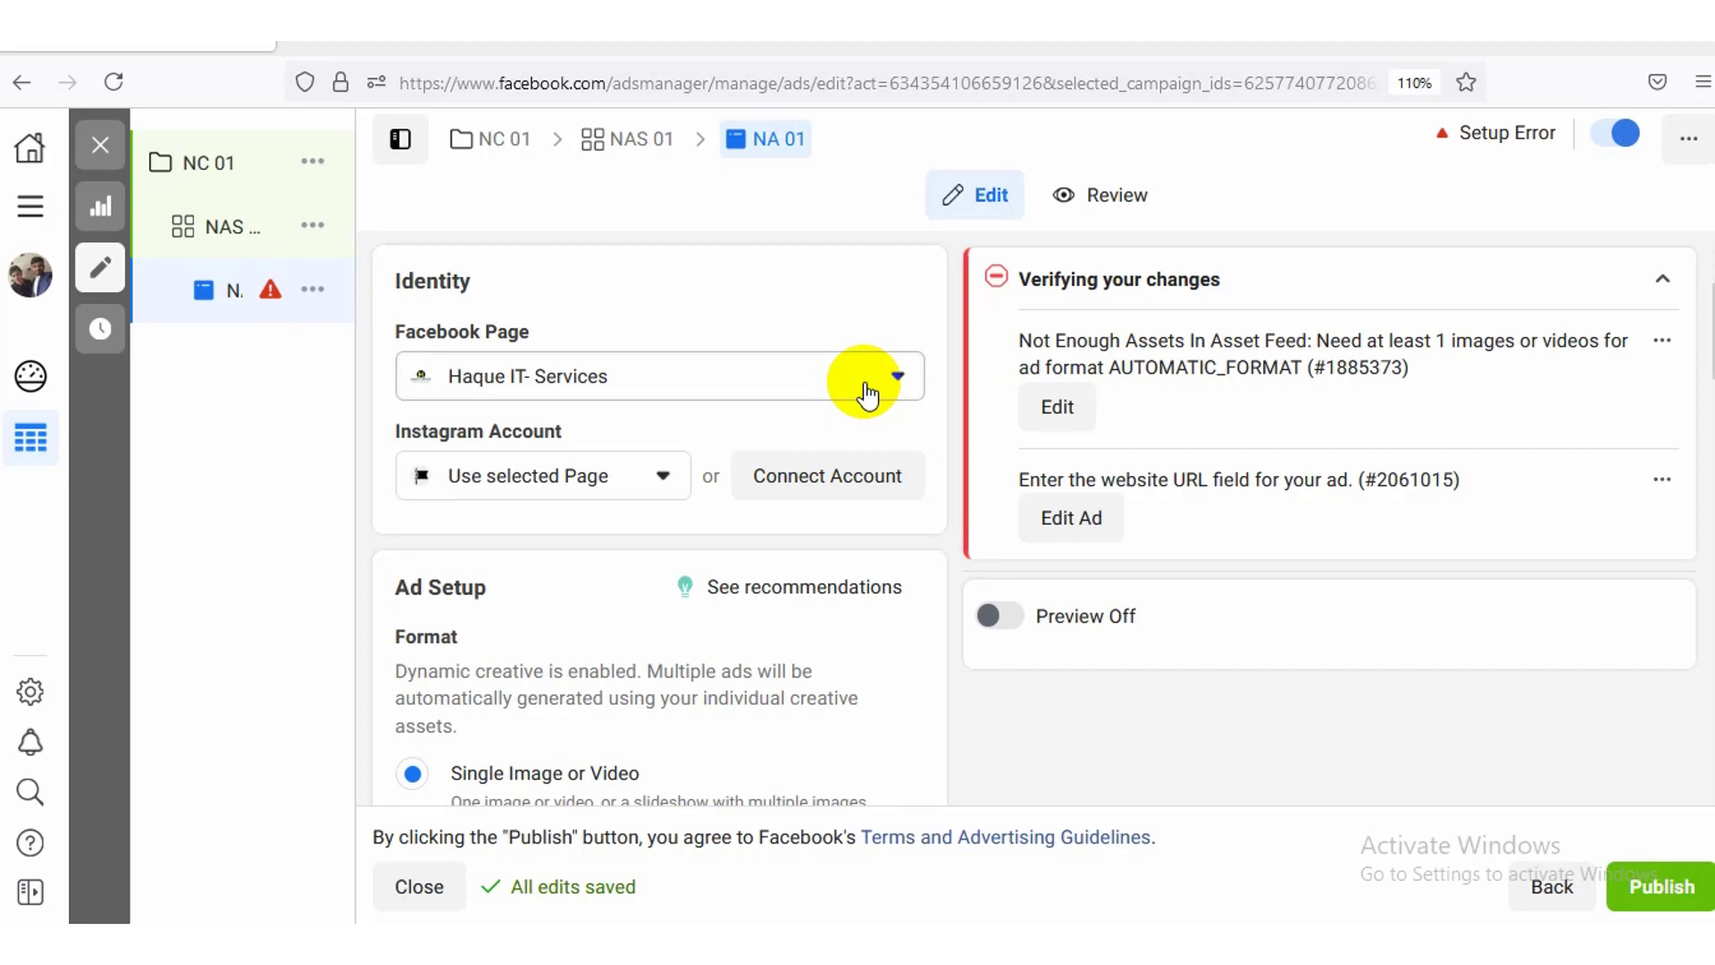
Step: Examine the ad's setup sections, from format and creative media through text, website URL and tracking
scroll(866, 393, down, 2)
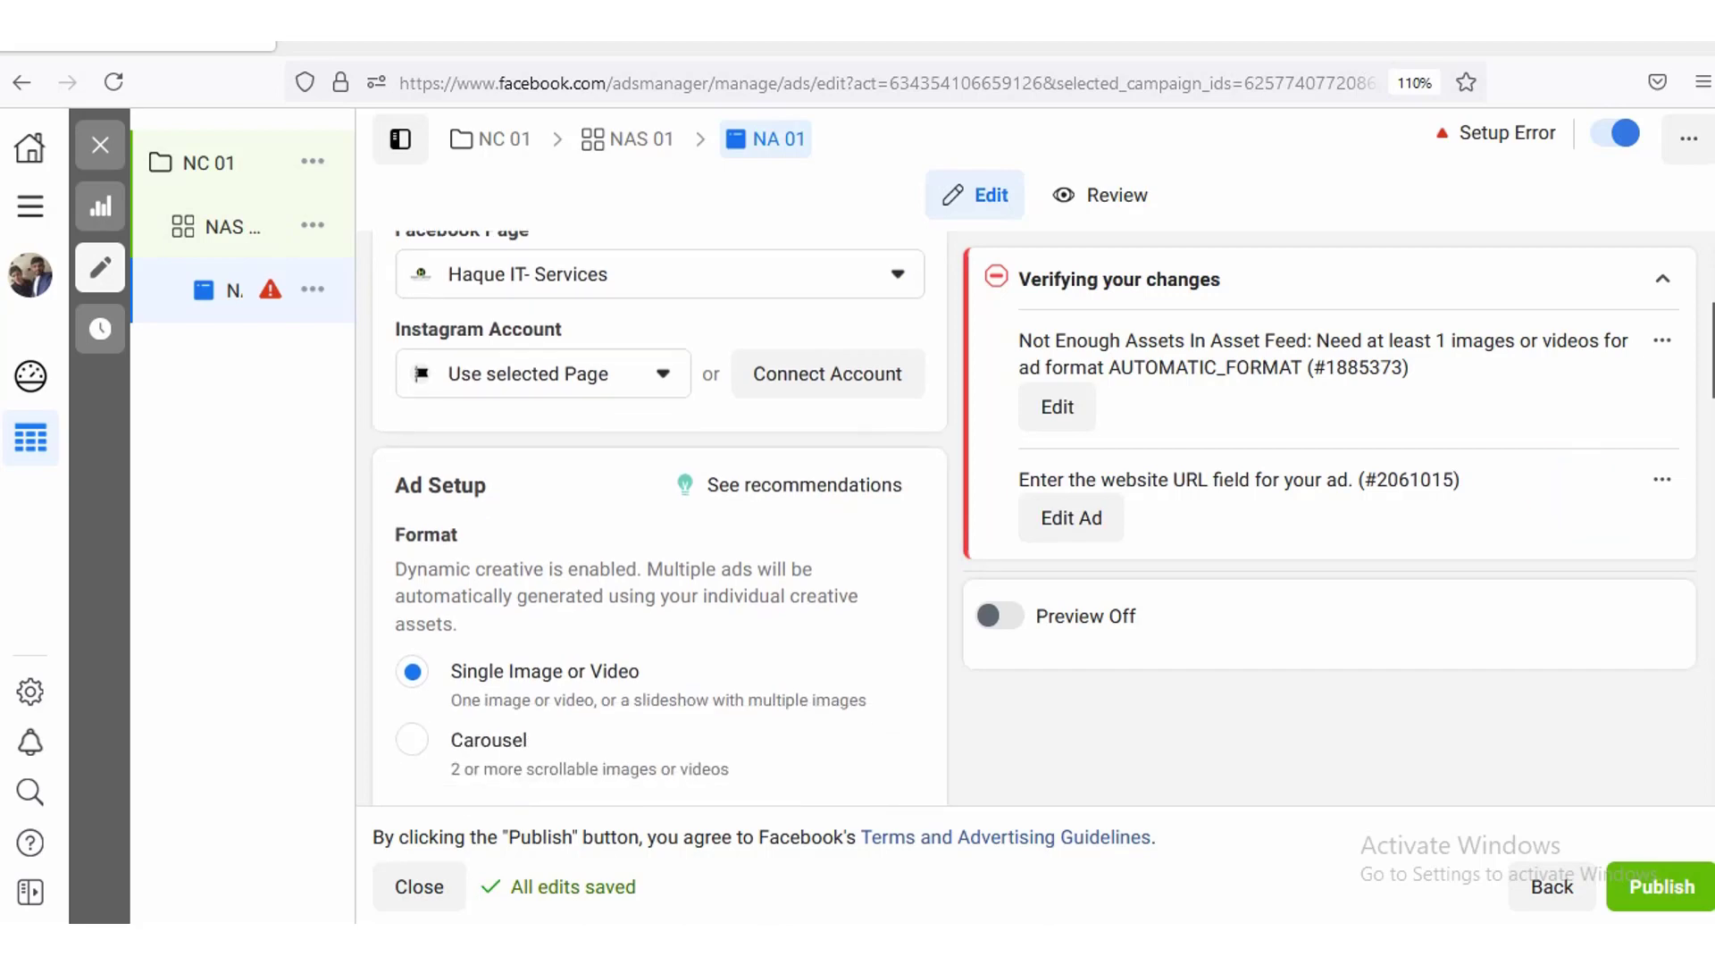
scroll(658, 518, down, 5)
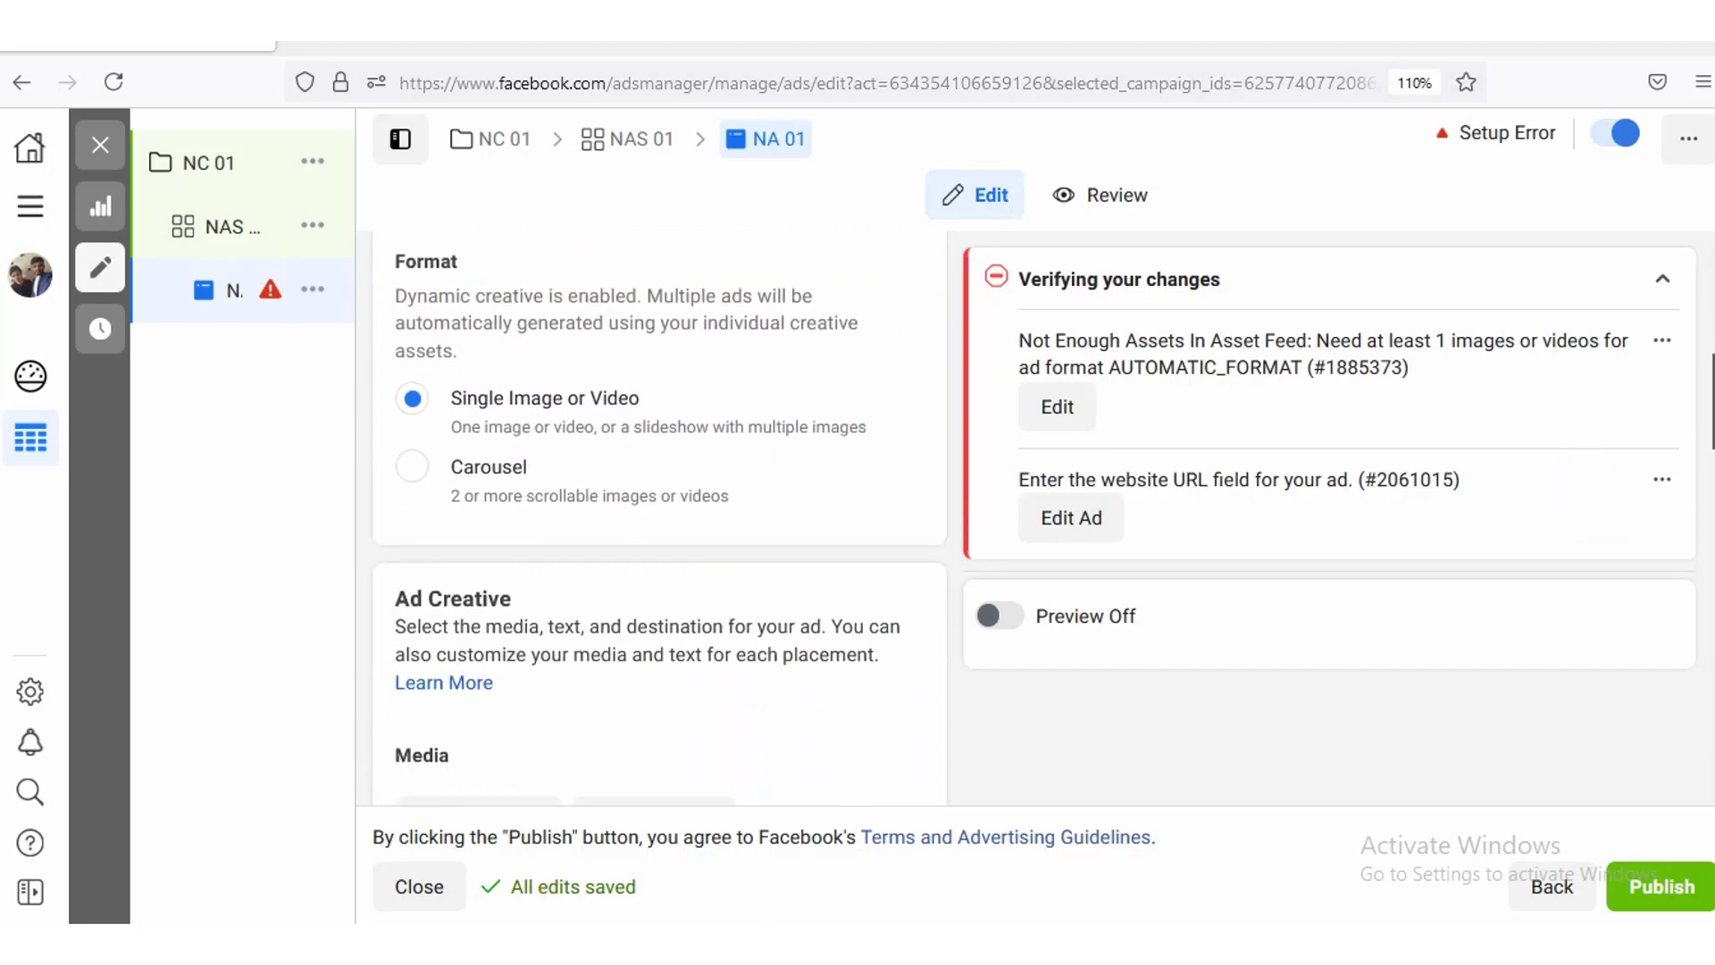
scroll(658, 518, down, 3)
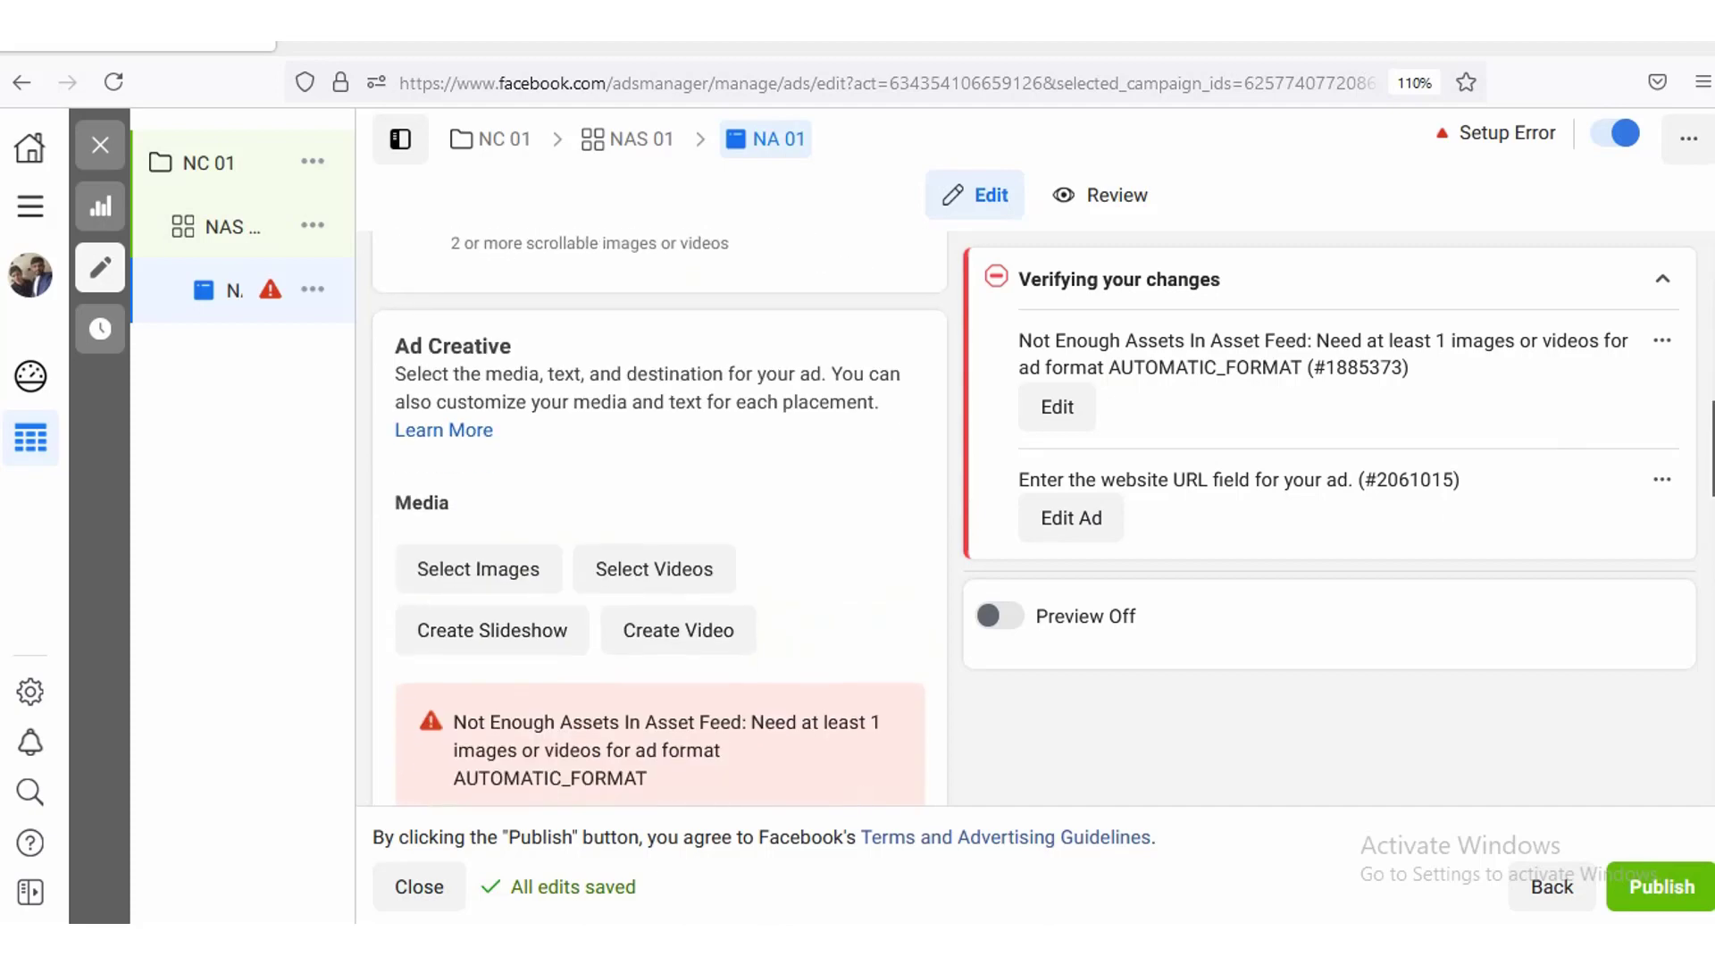
scroll(659, 518, up, 6)
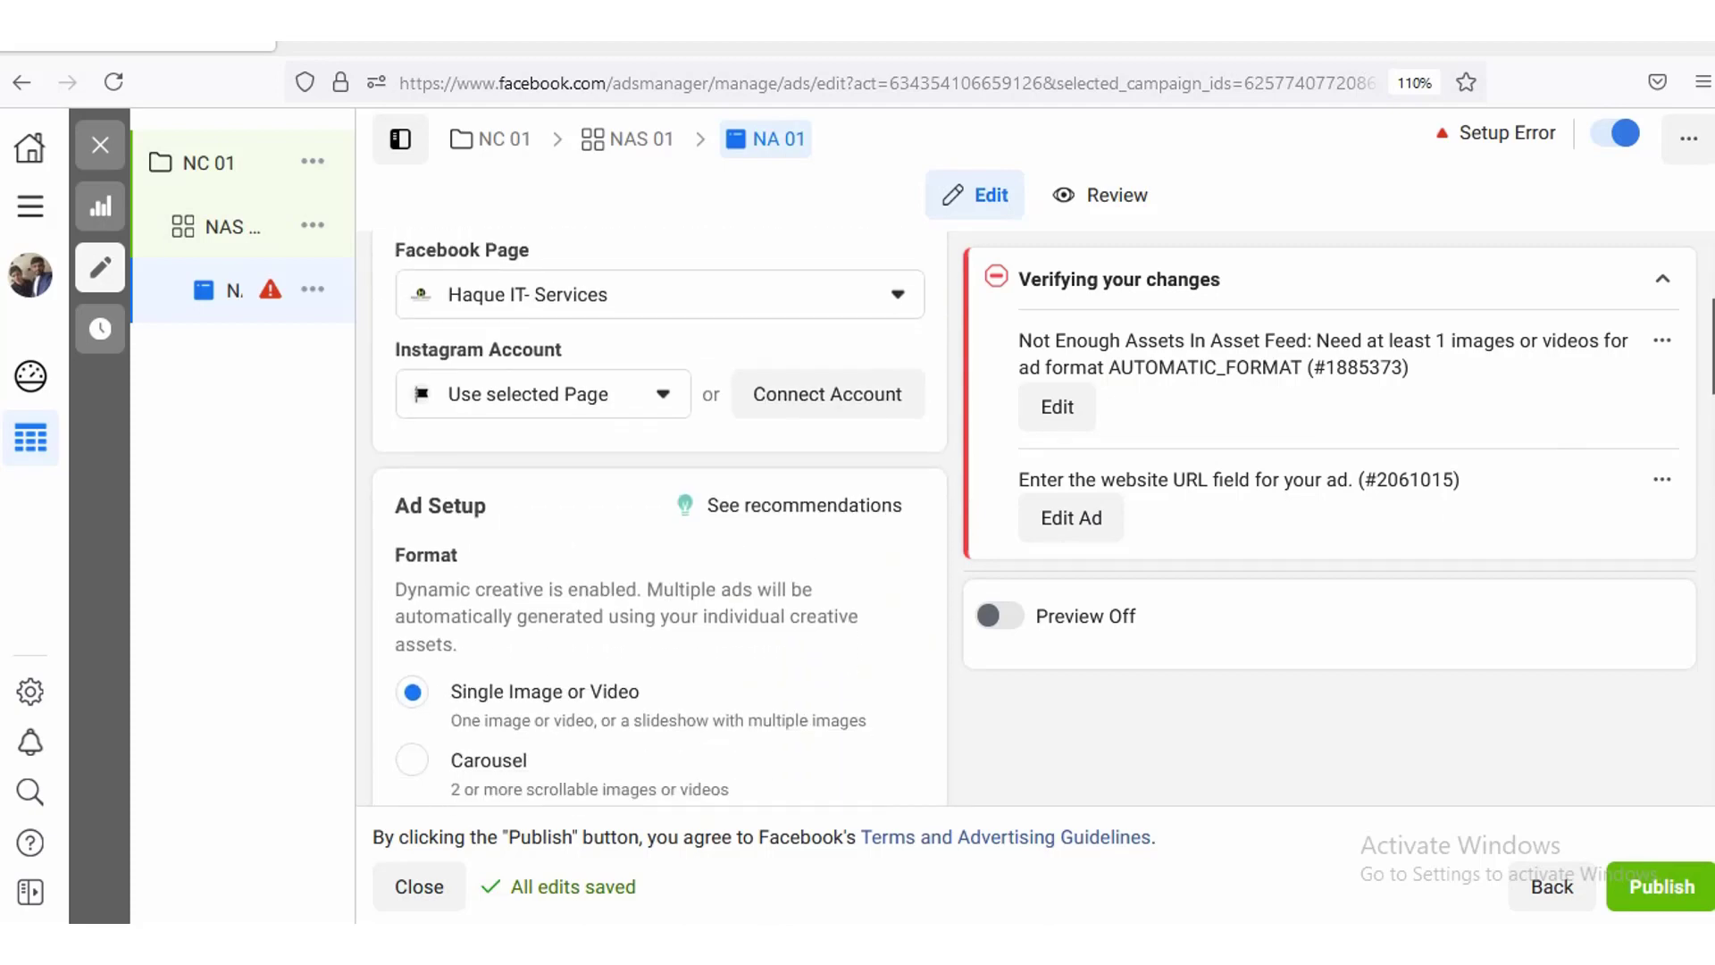
scroll(1260, 501, down, 2)
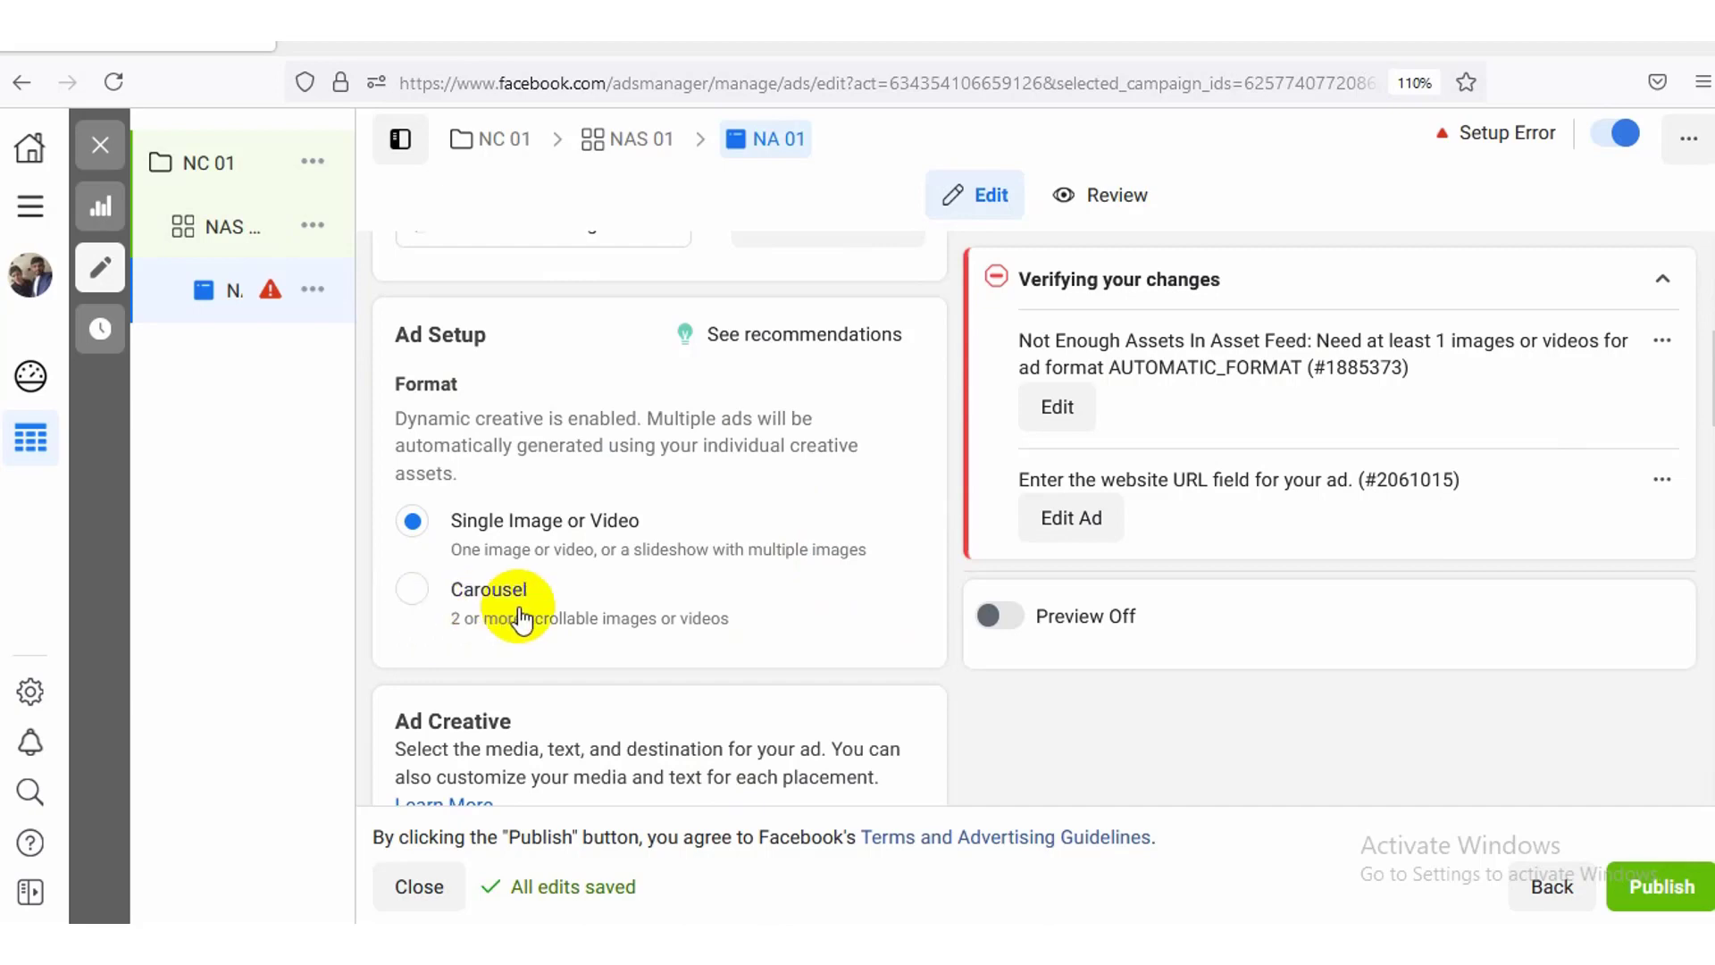
scroll(659, 519, down, 4)
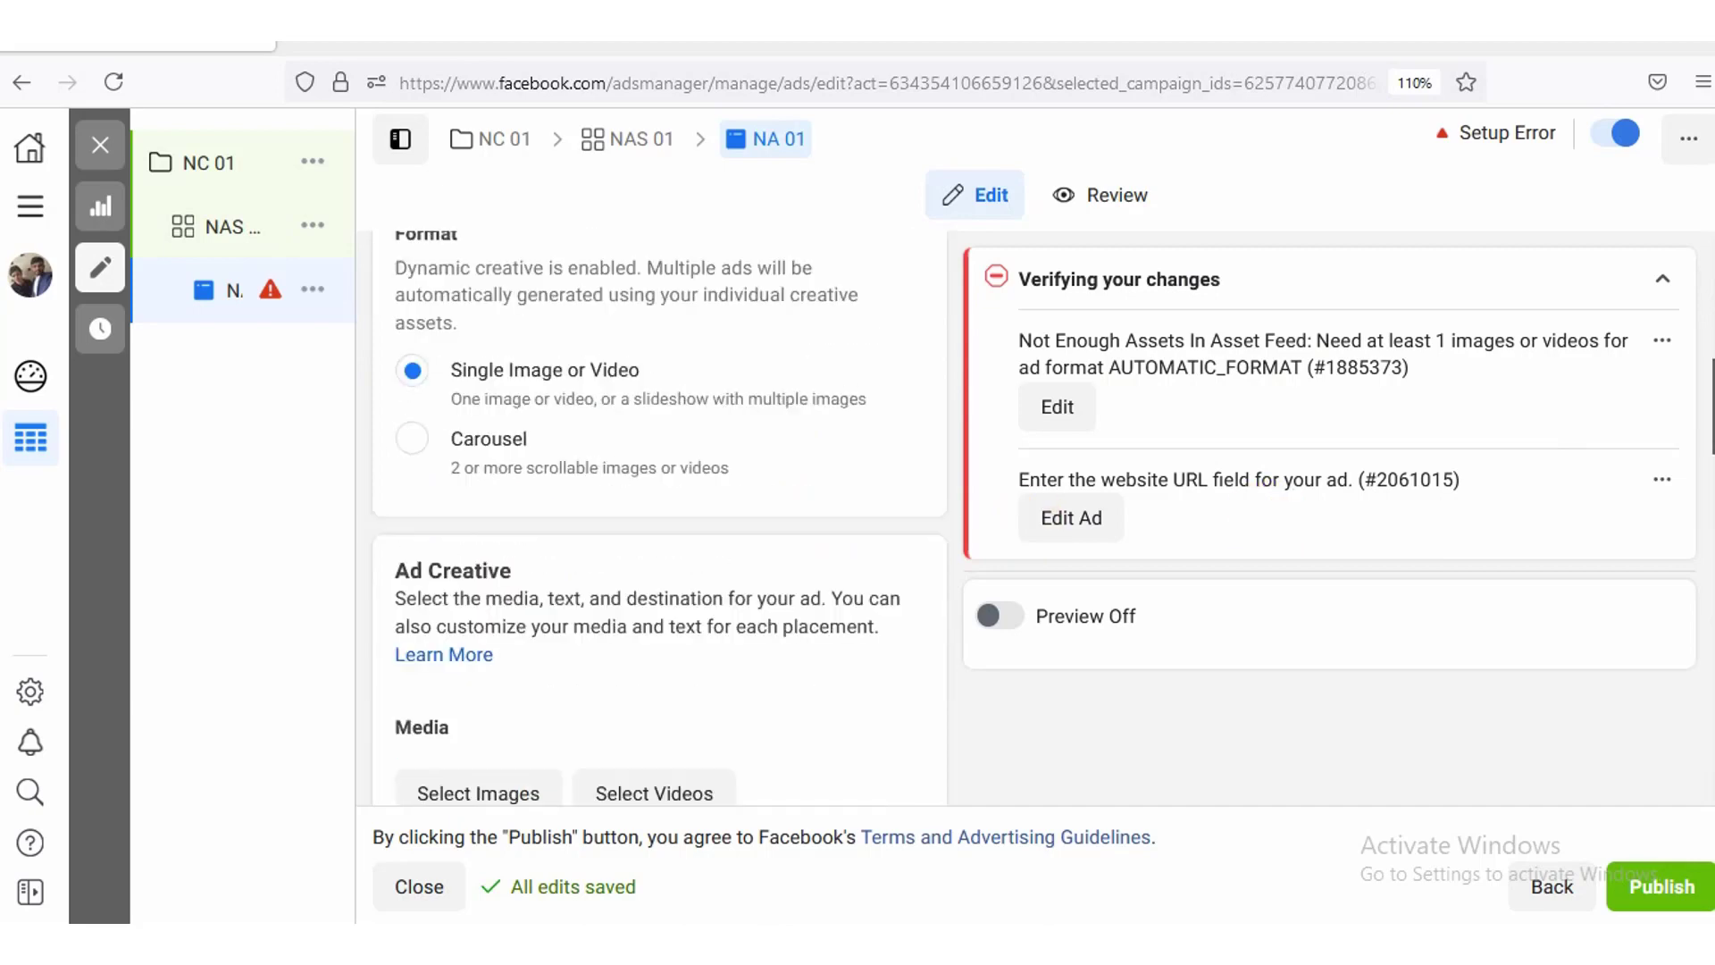
scroll(659, 518, down, 2)
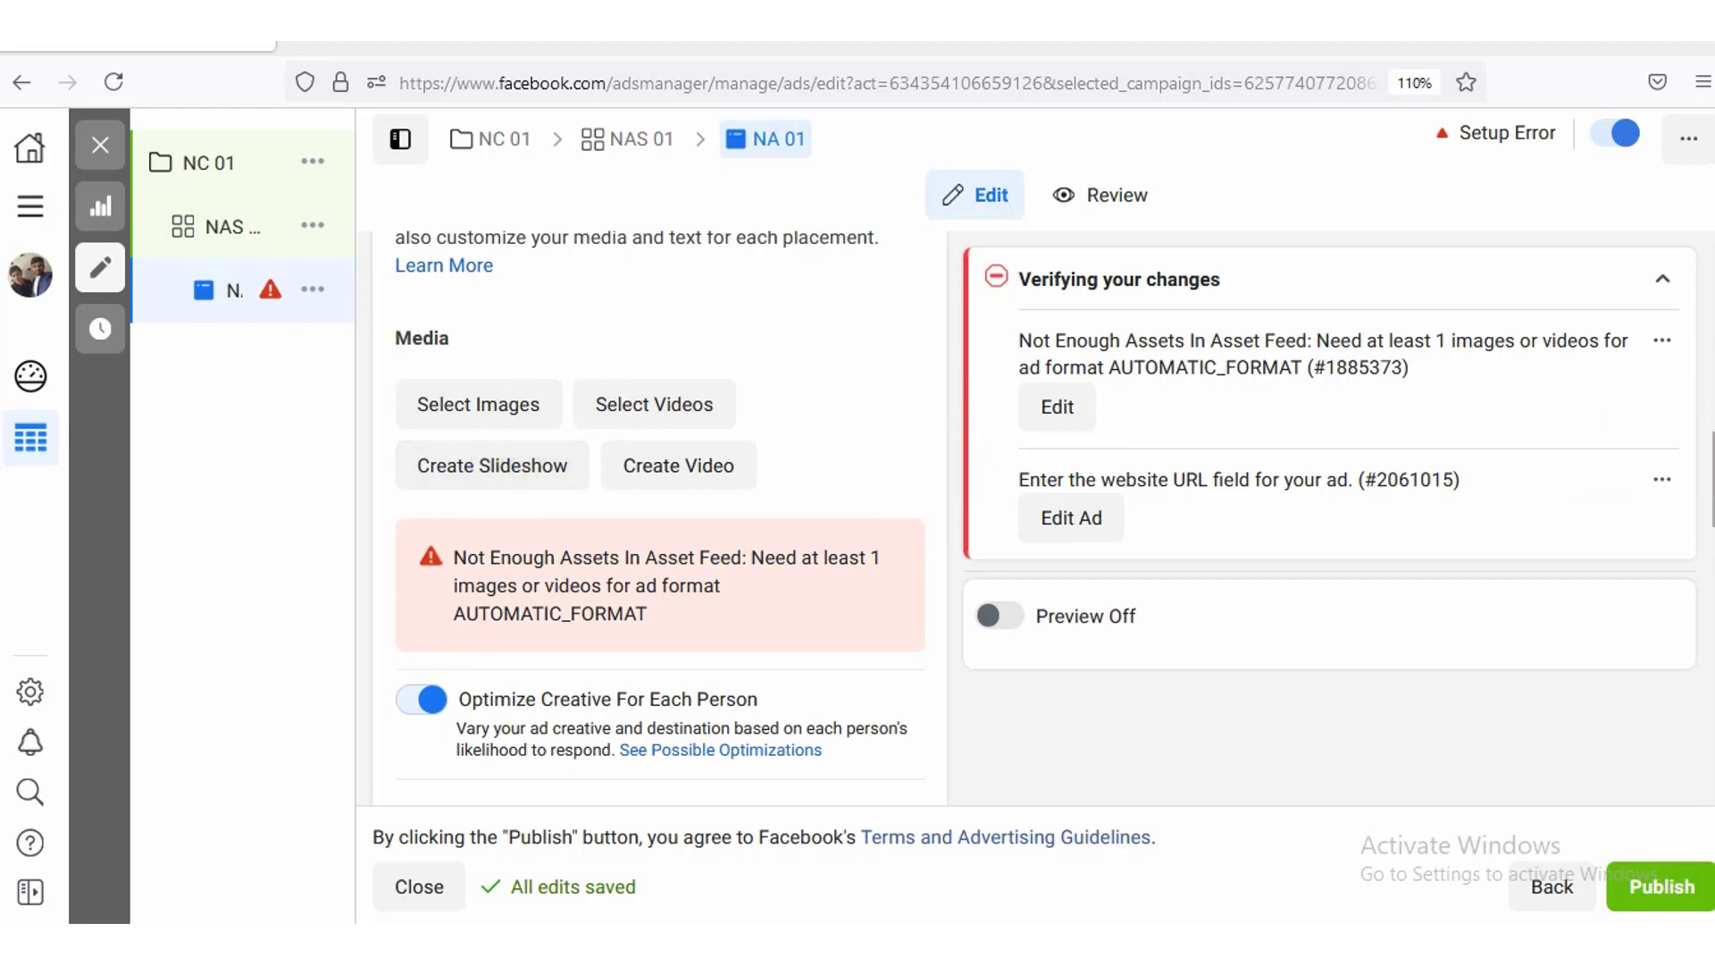
scroll(660, 505, down, 2)
scroll(659, 505, up, 2)
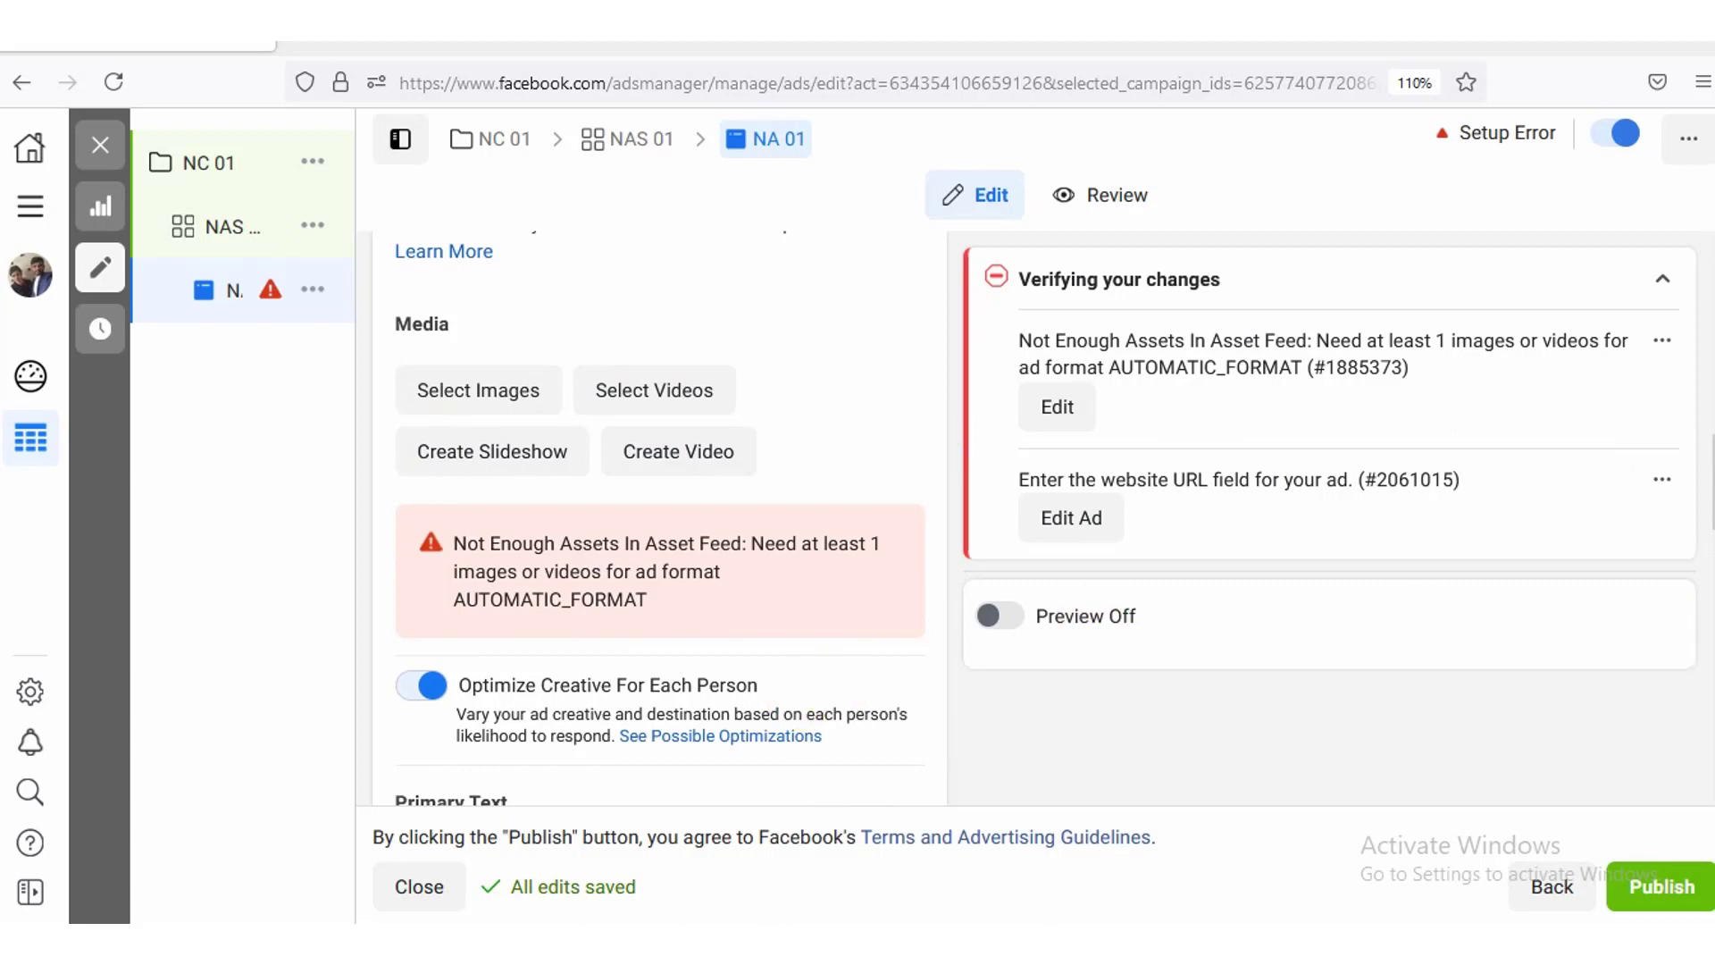
scroll(660, 518, down, 9)
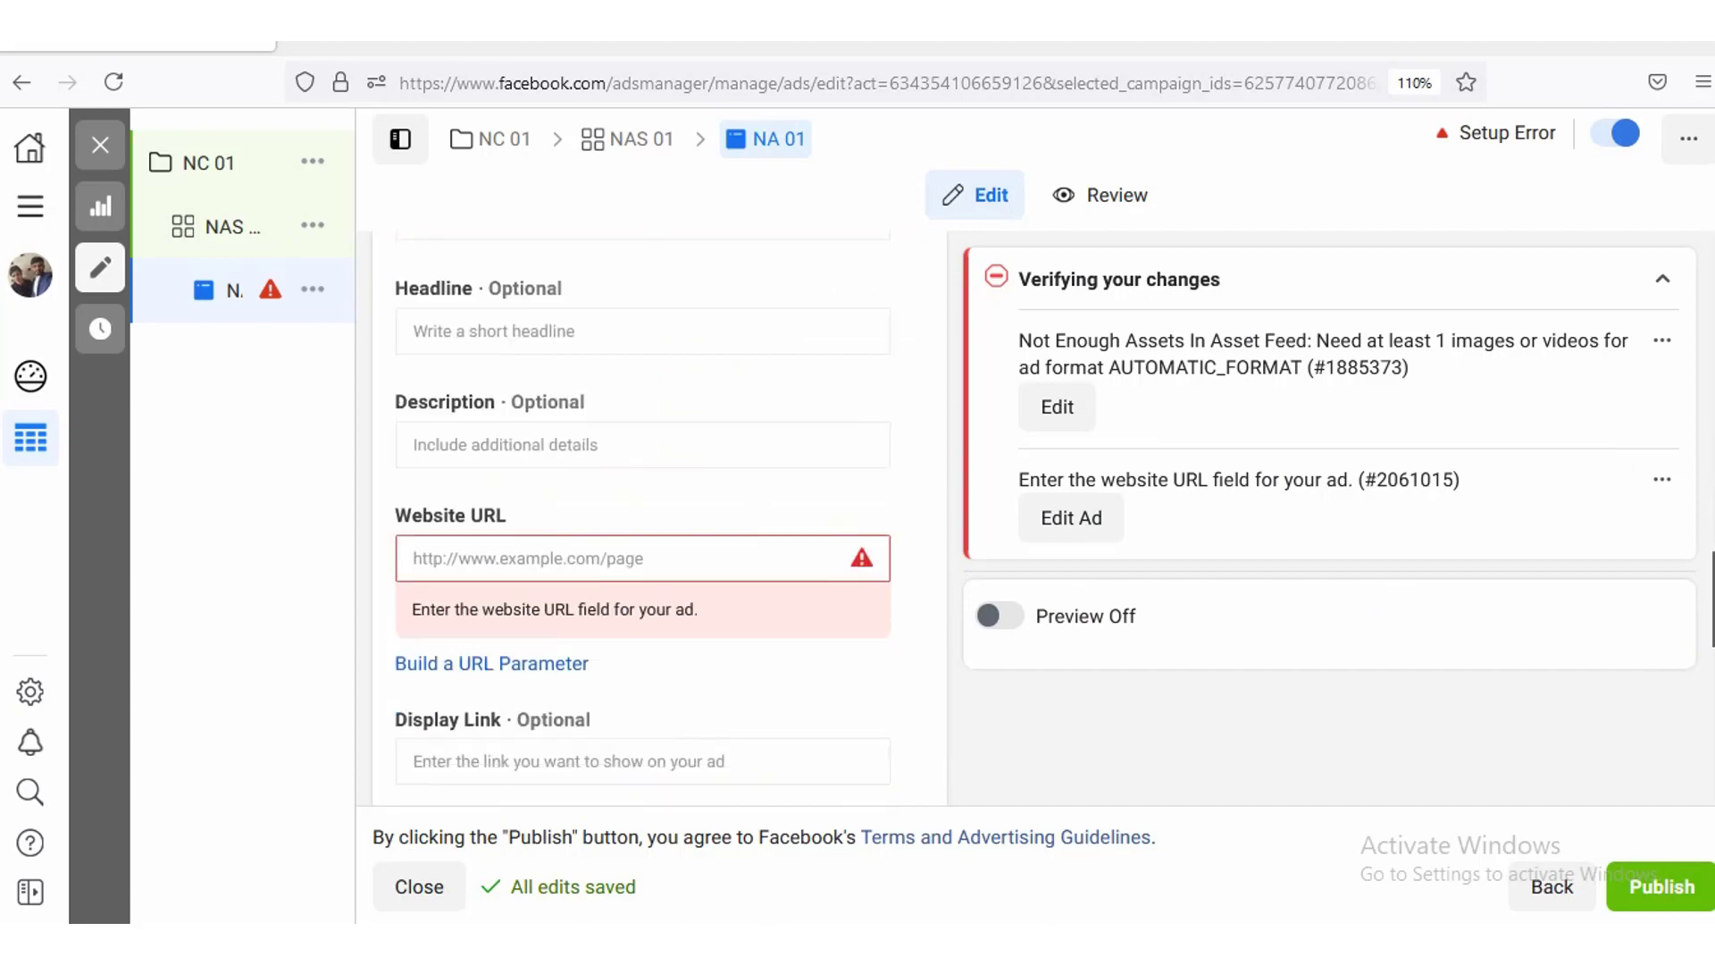
scroll(660, 518, down, 7)
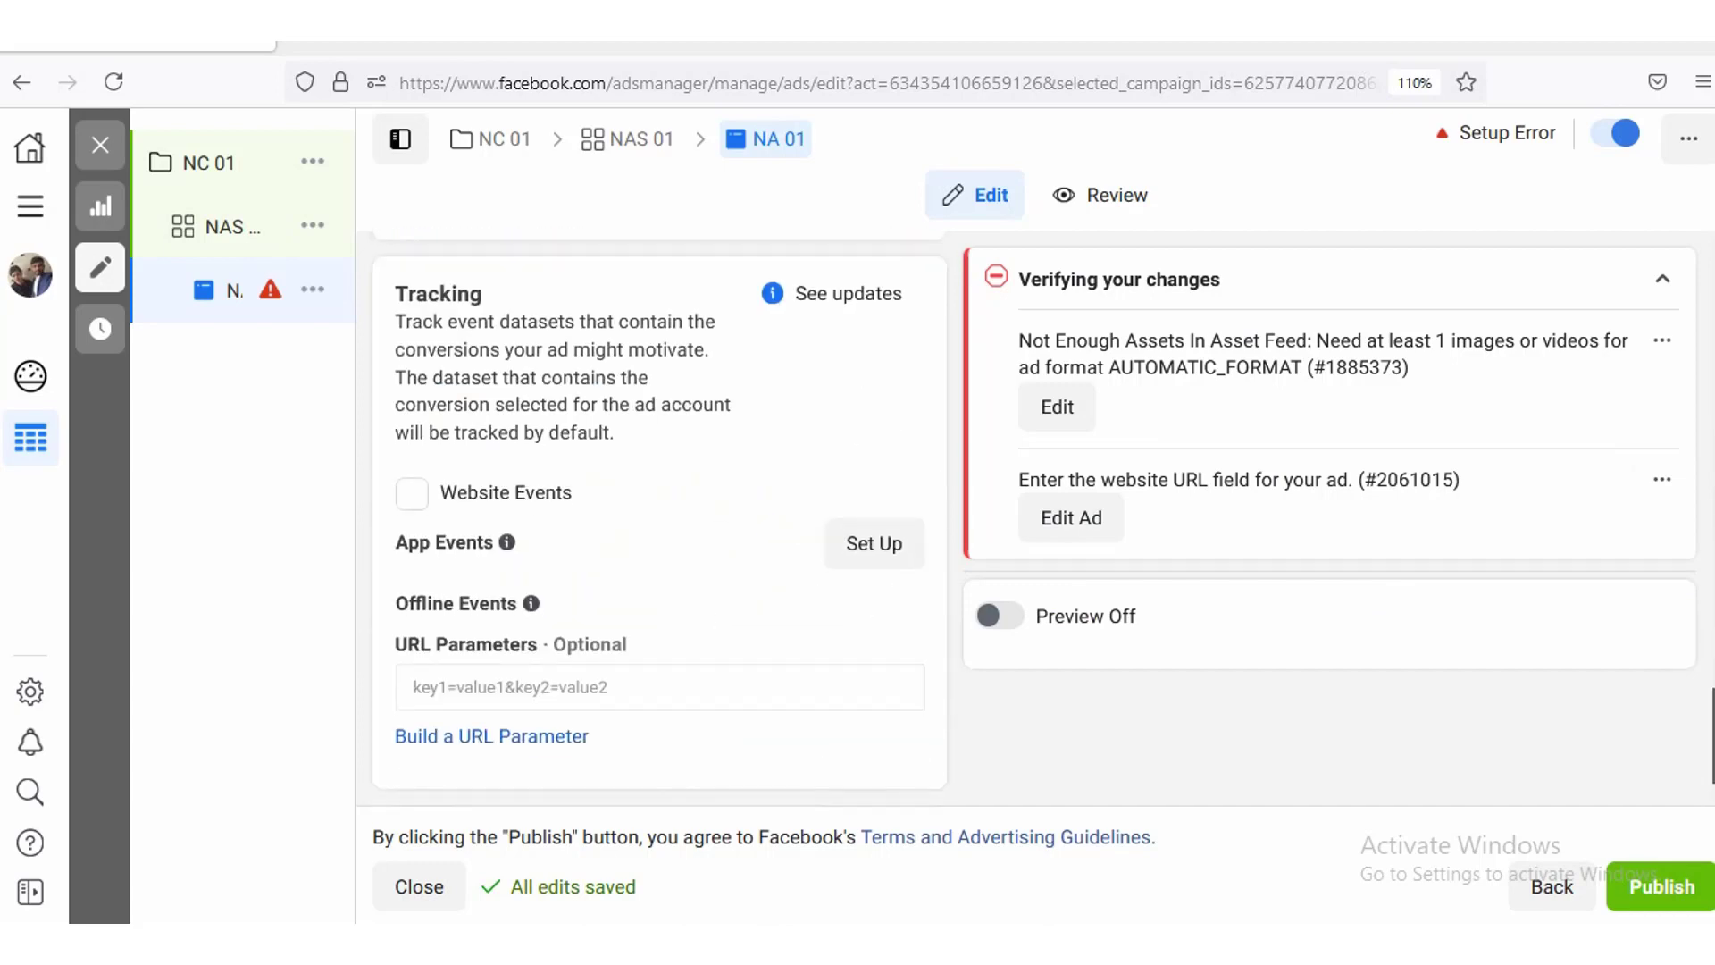
scroll(659, 519, up, 15)
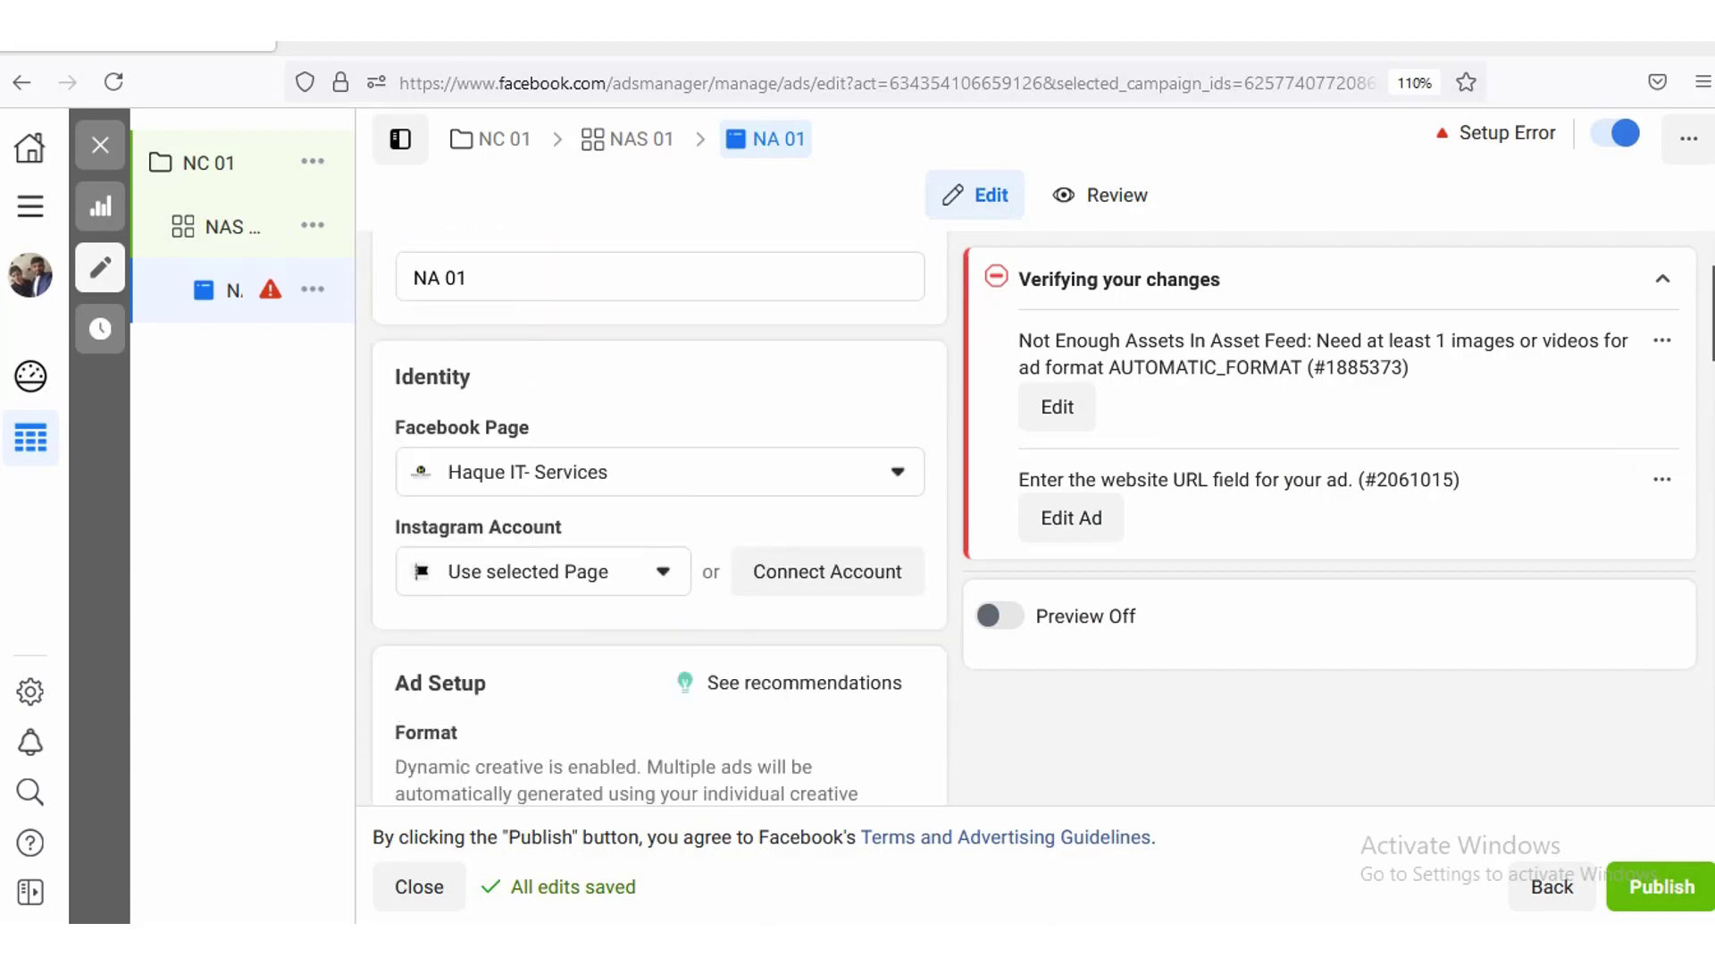
Step: Add the account's 1080 × 1080 video with the "Best Organic Ways Earn Money From Facebook" artwork as the ad's media
scroll(659, 518, down, 7)
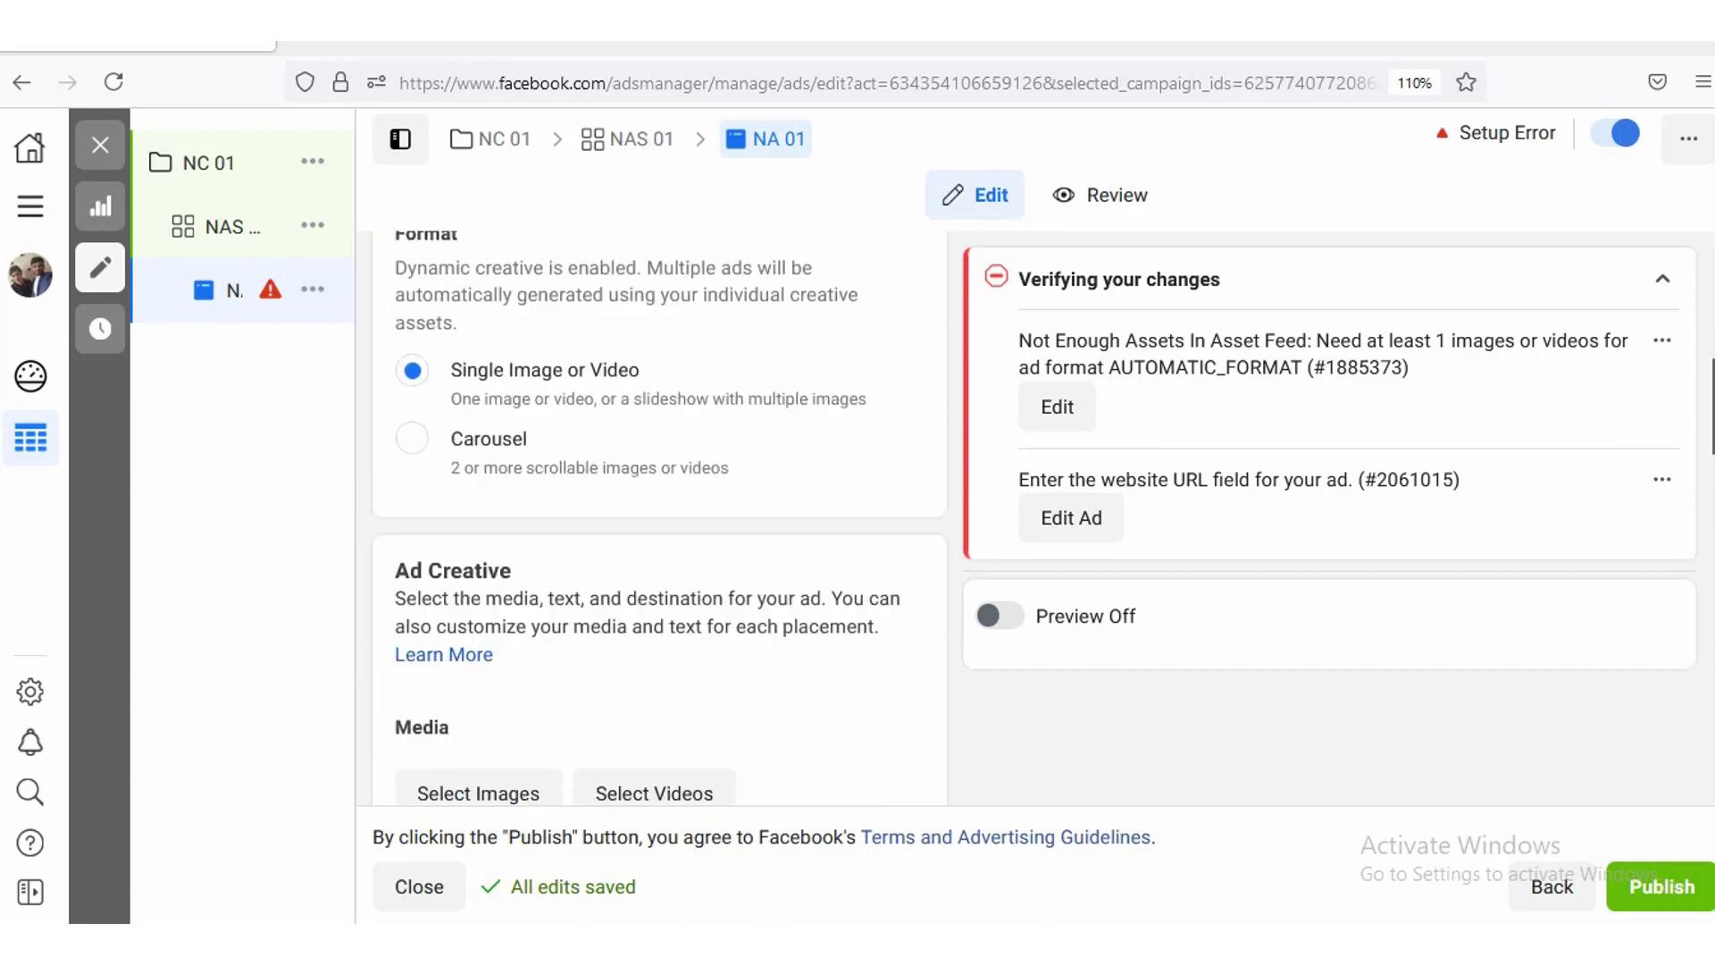
scroll(660, 518, down, 1)
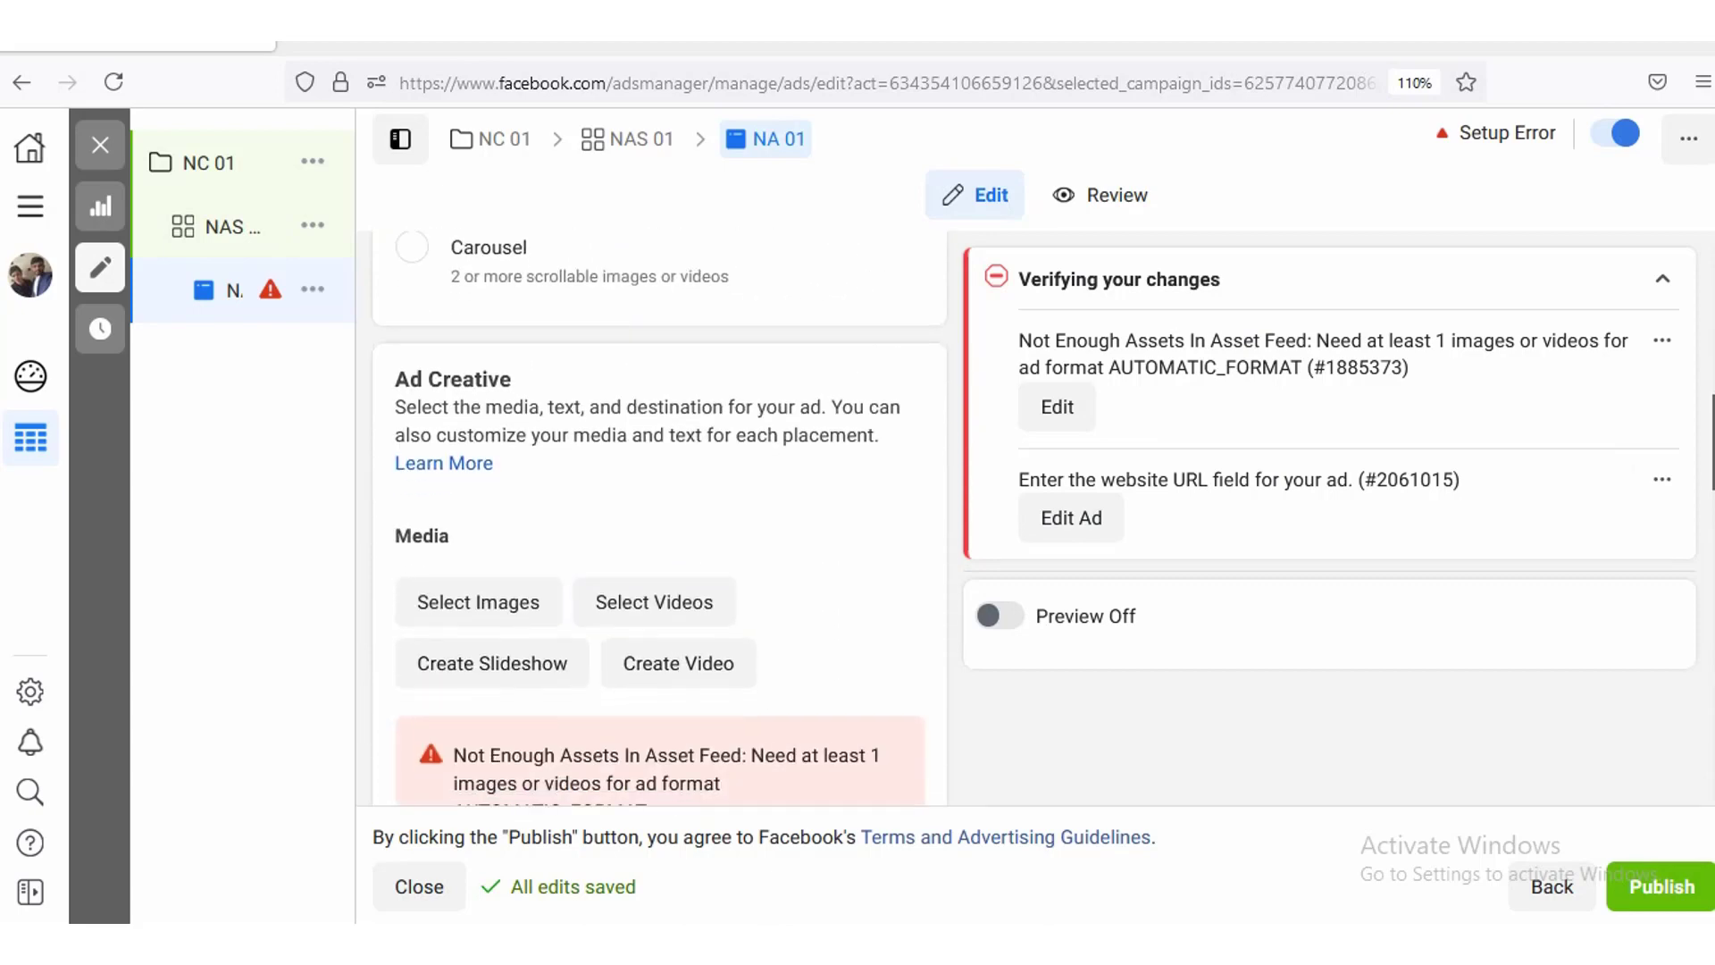
click(657, 602)
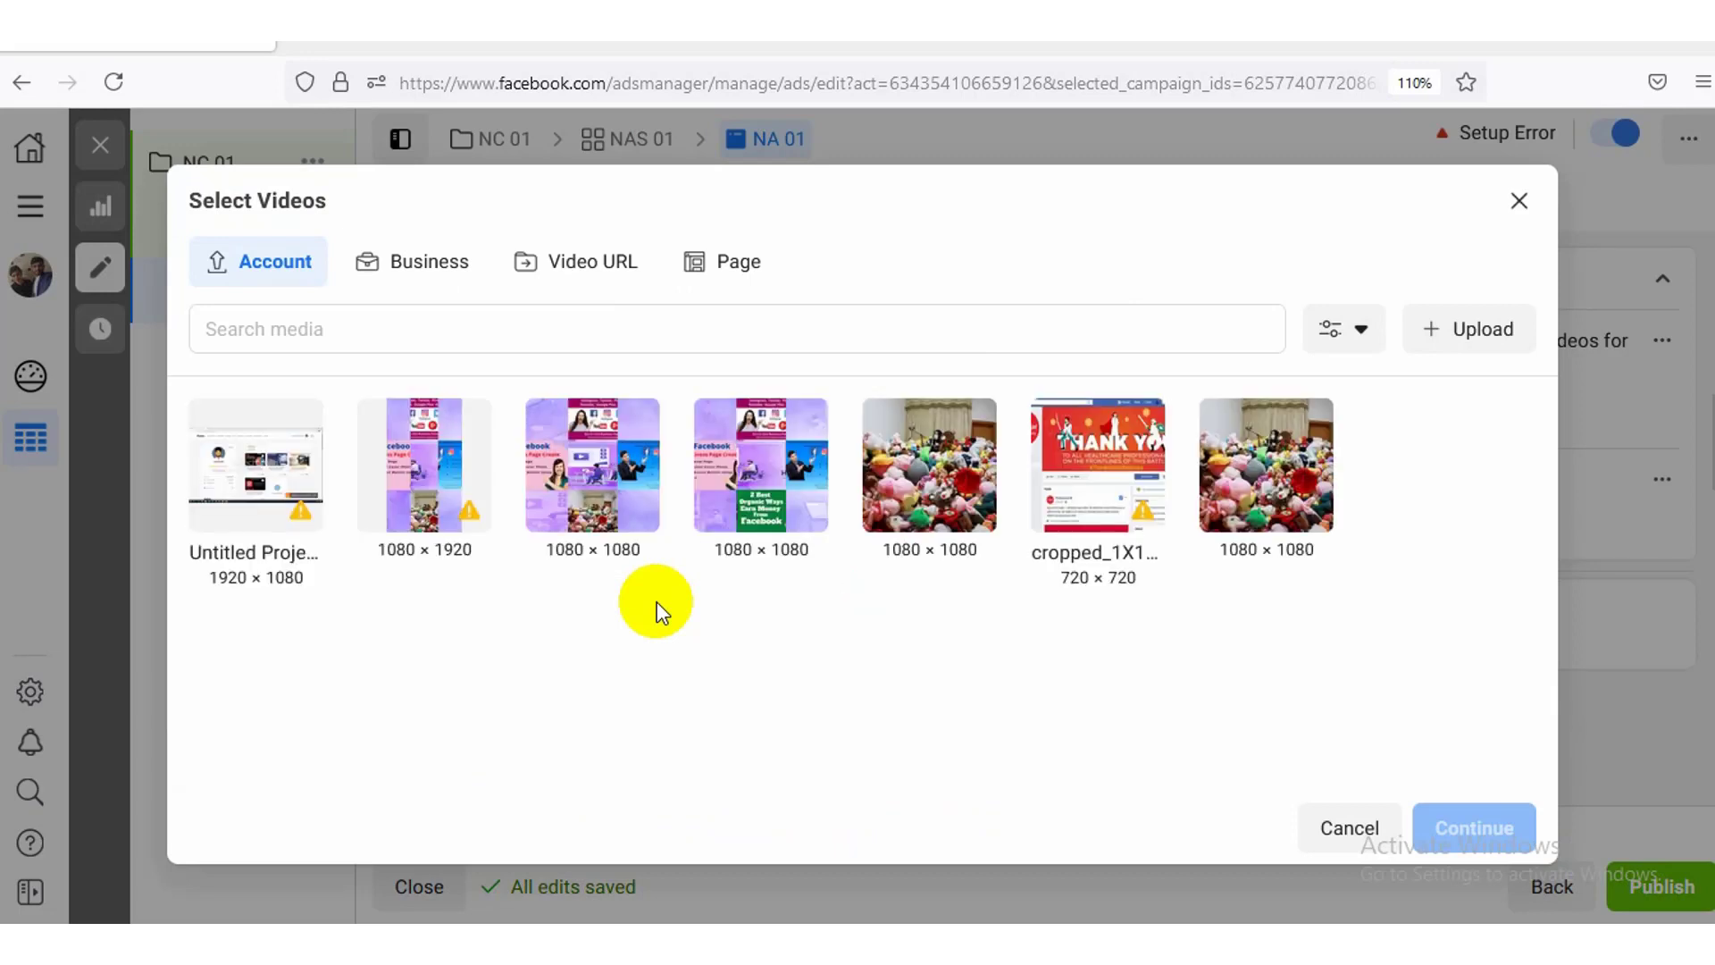
mouse_move(300, 520)
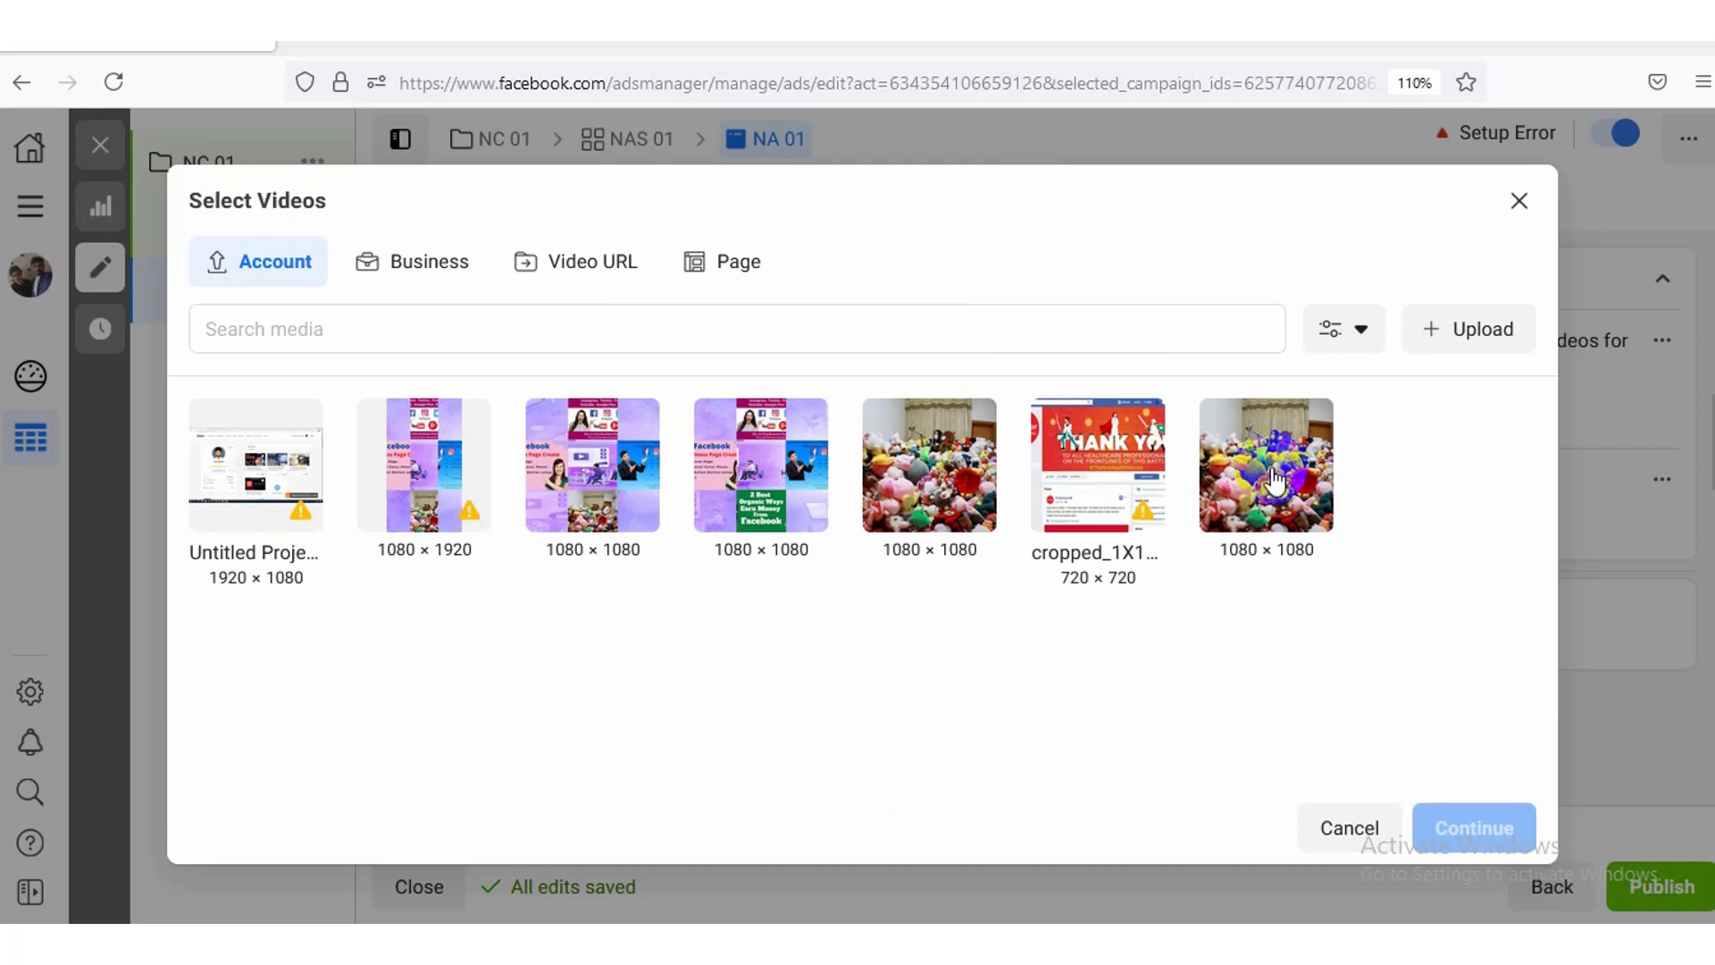
click(790, 497)
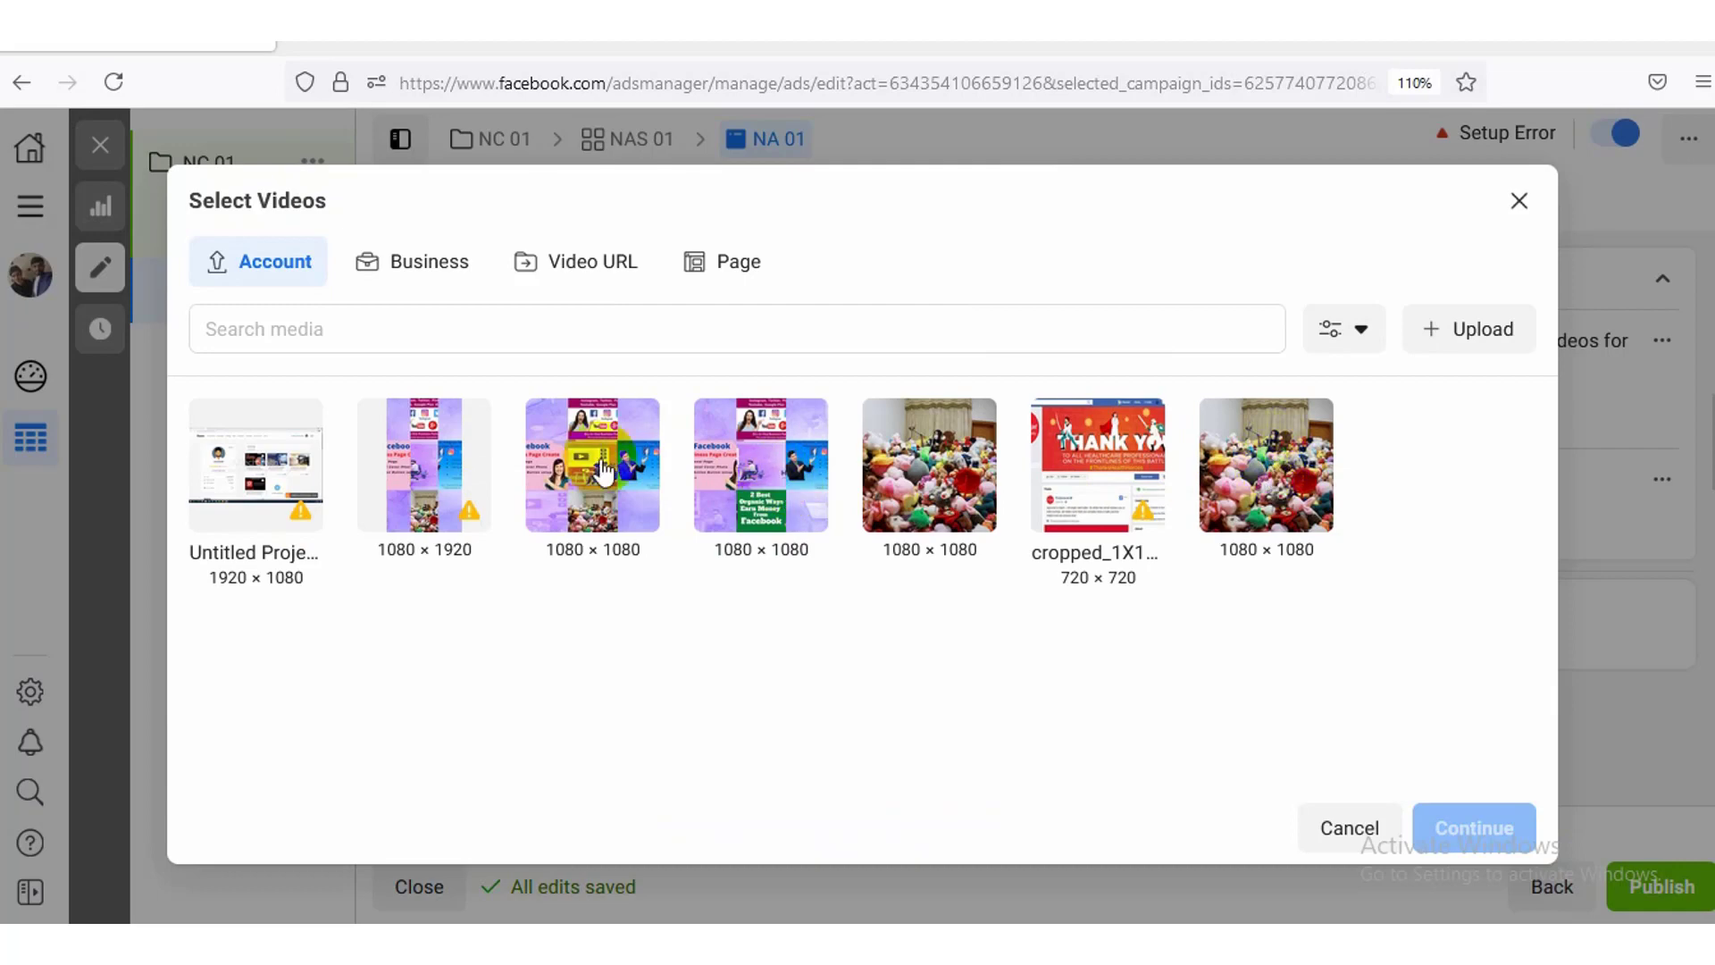
click(751, 503)
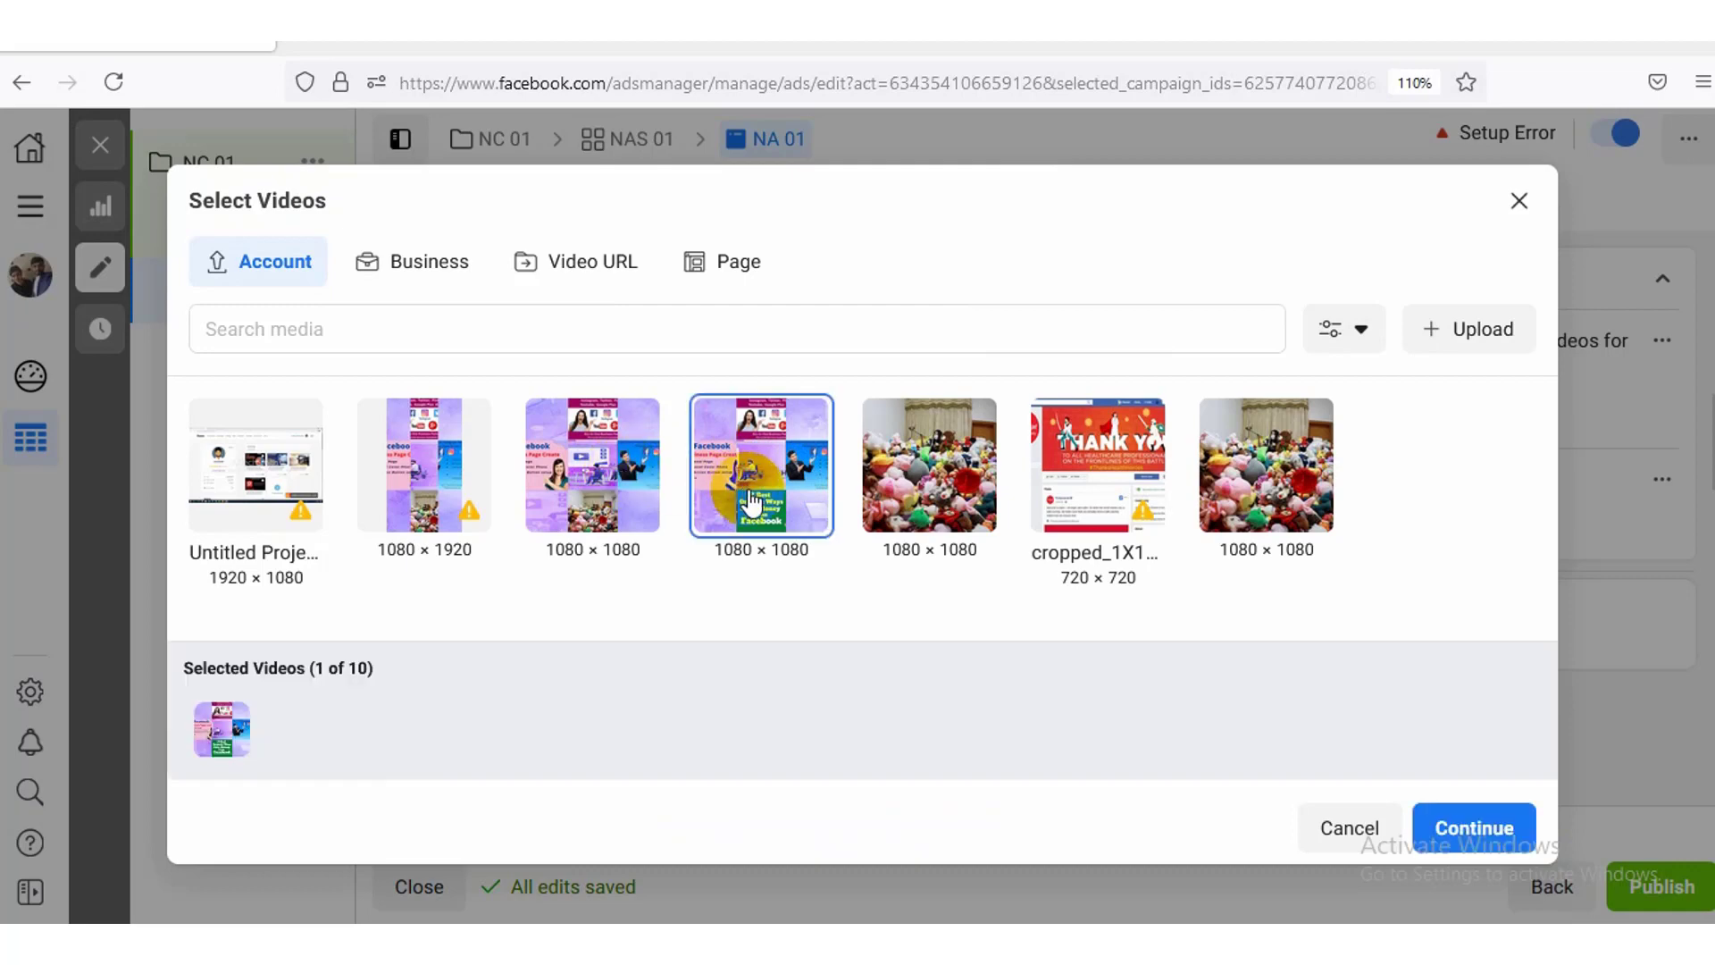
click(1488, 831)
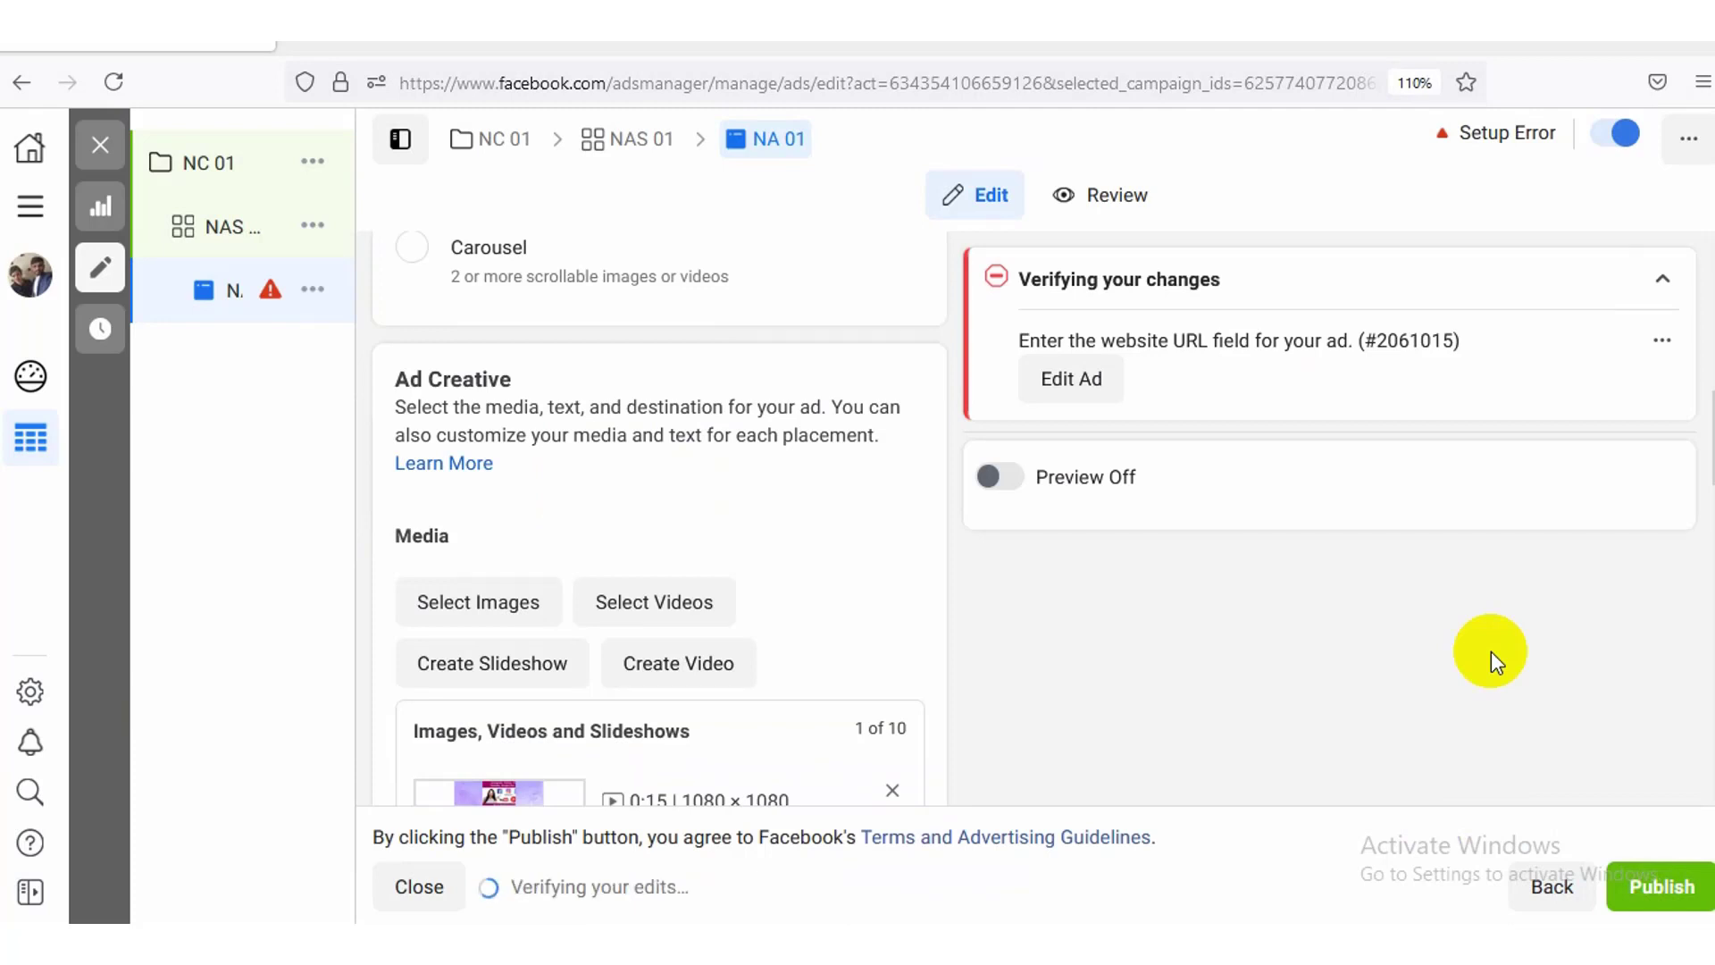
Step: Set the ad's website URL to wwww.daraz.com
scroll(658, 518, down, 4)
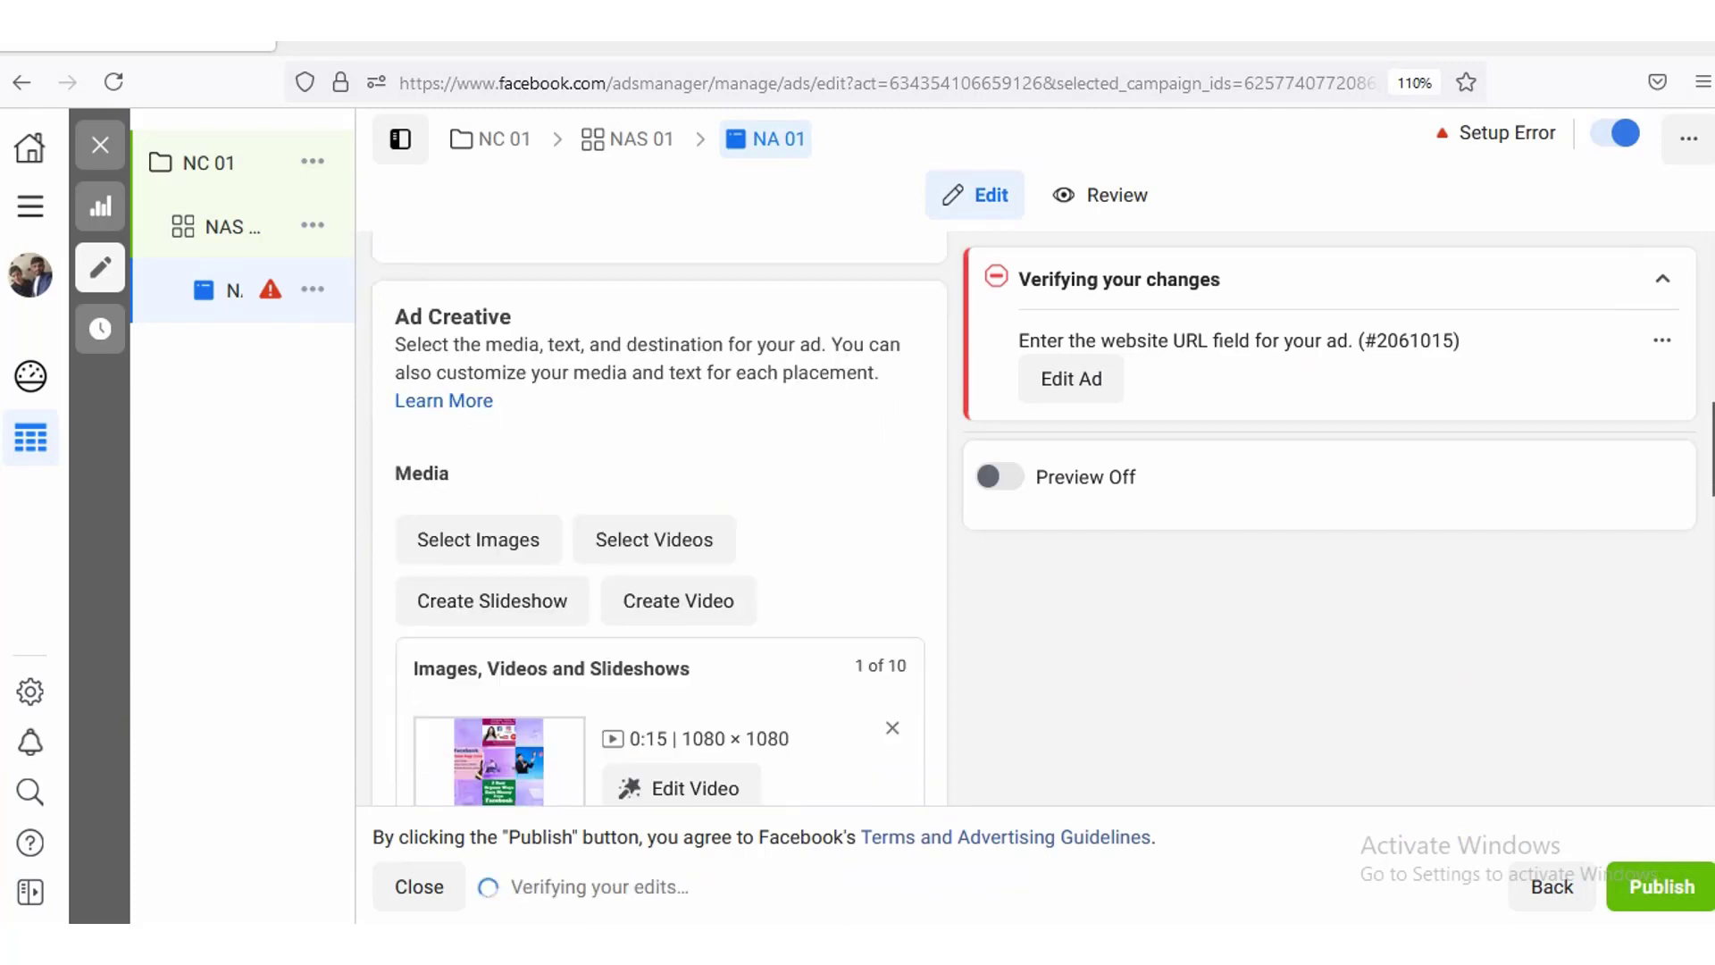
scroll(658, 518, down, 5)
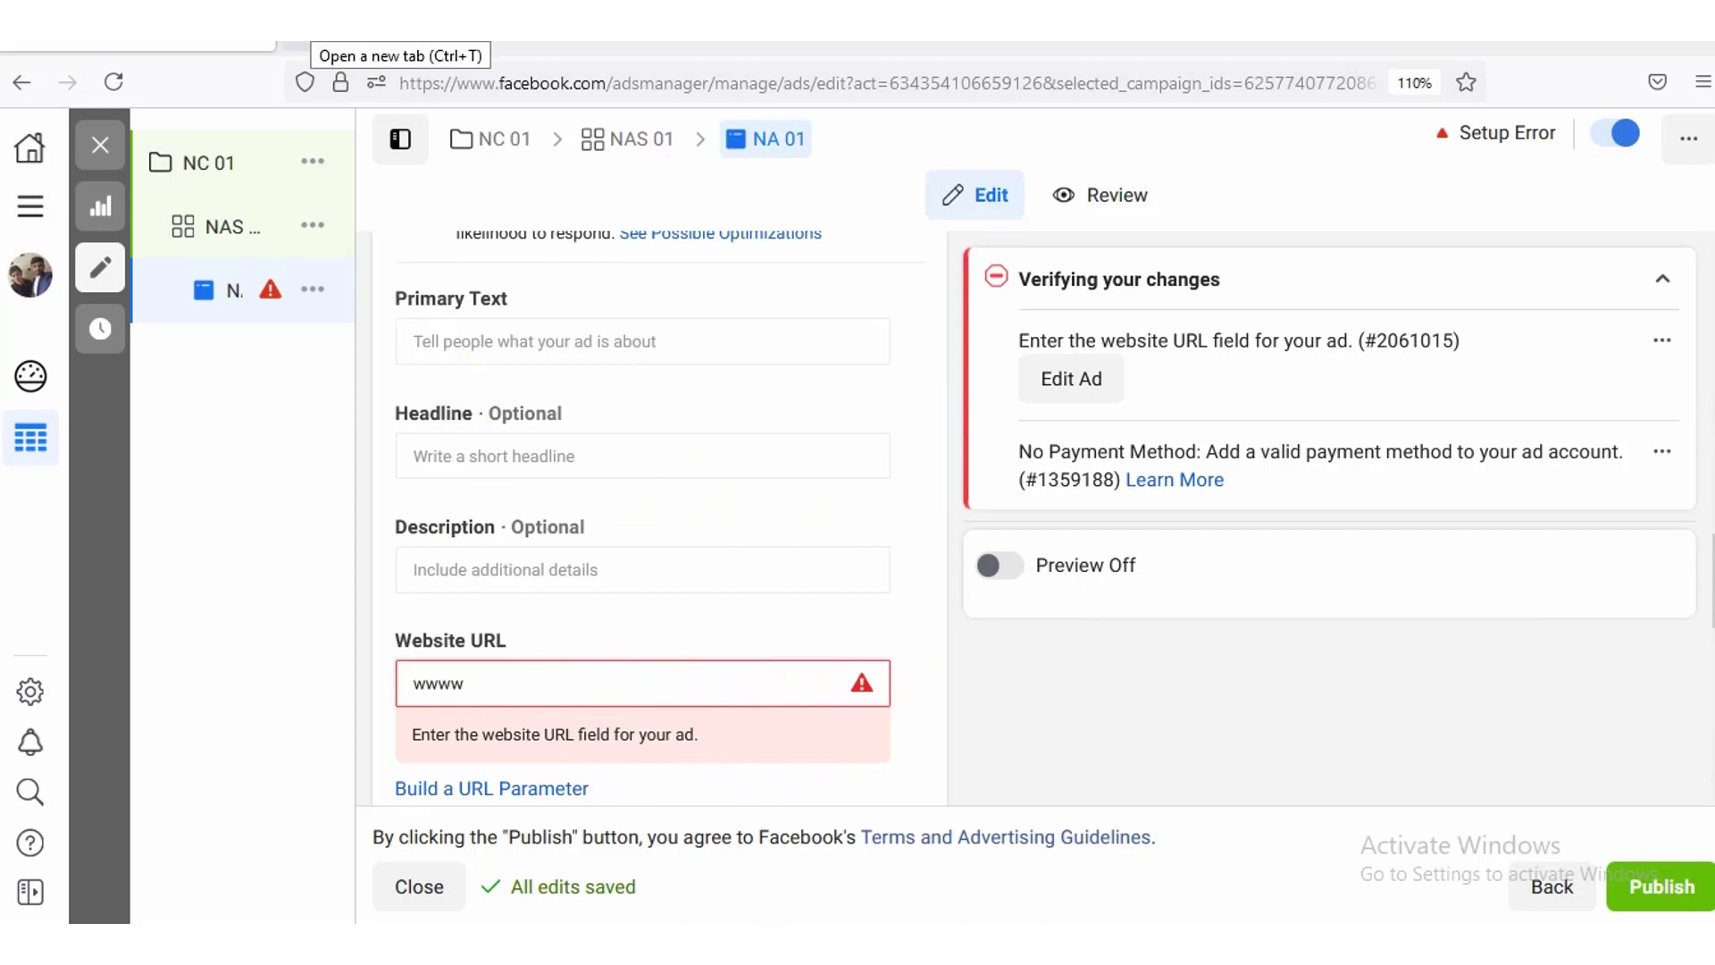
text(.)
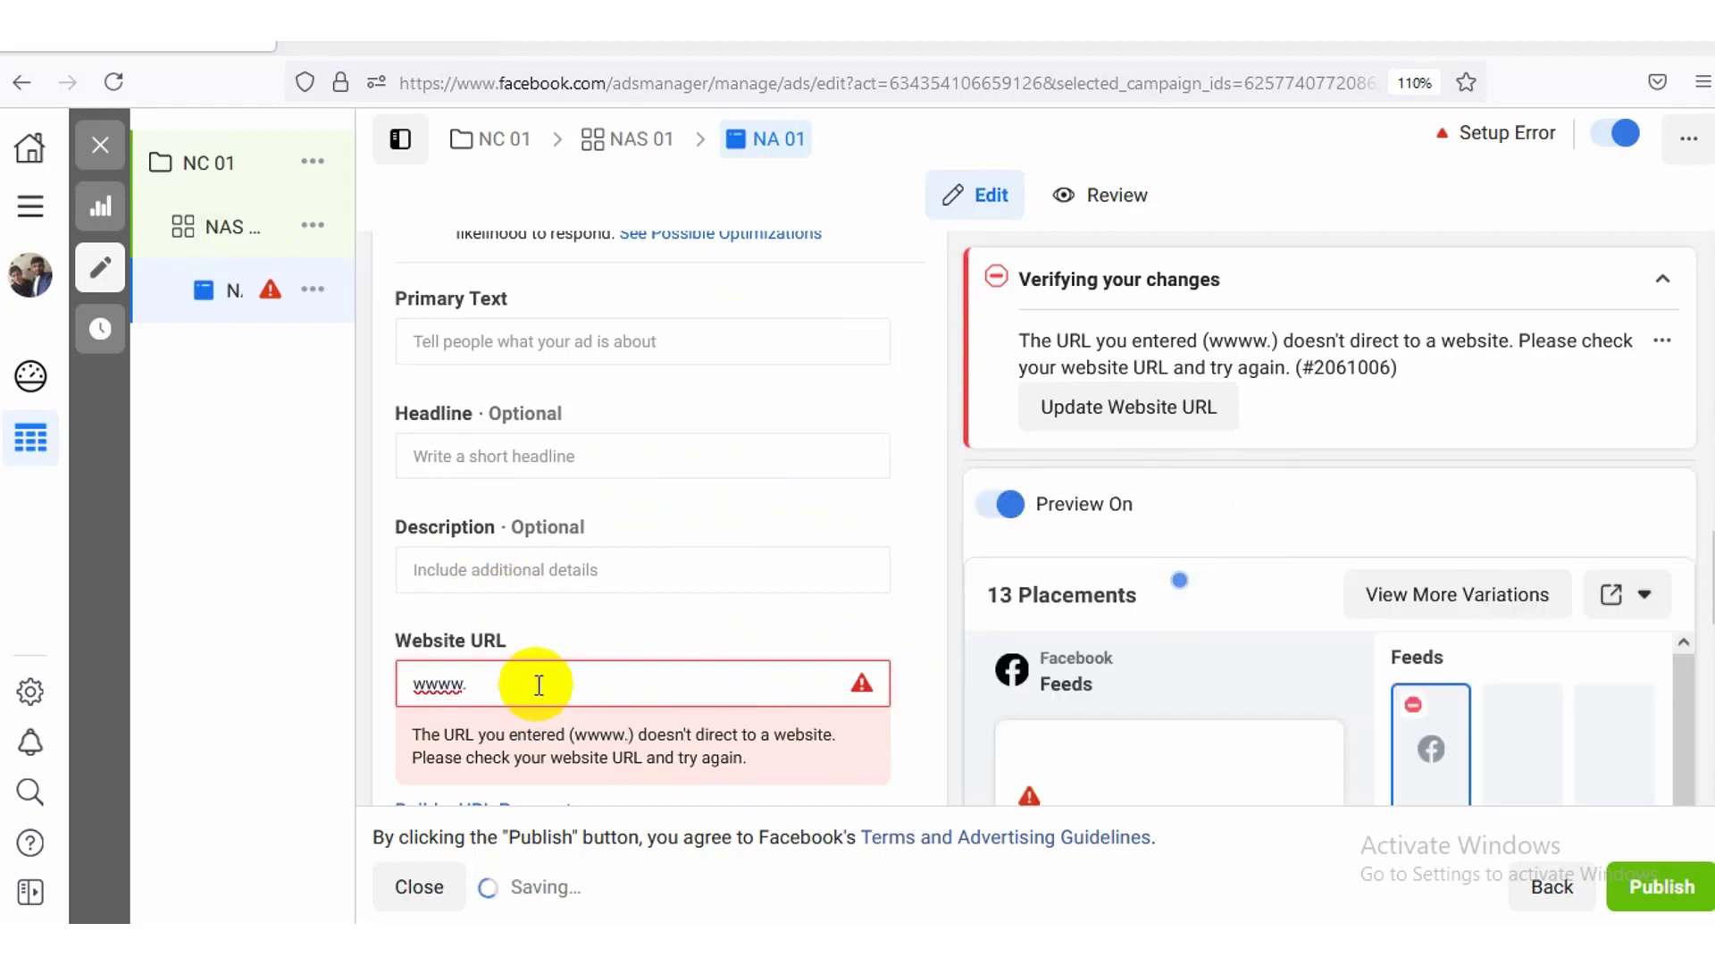
text(dara)
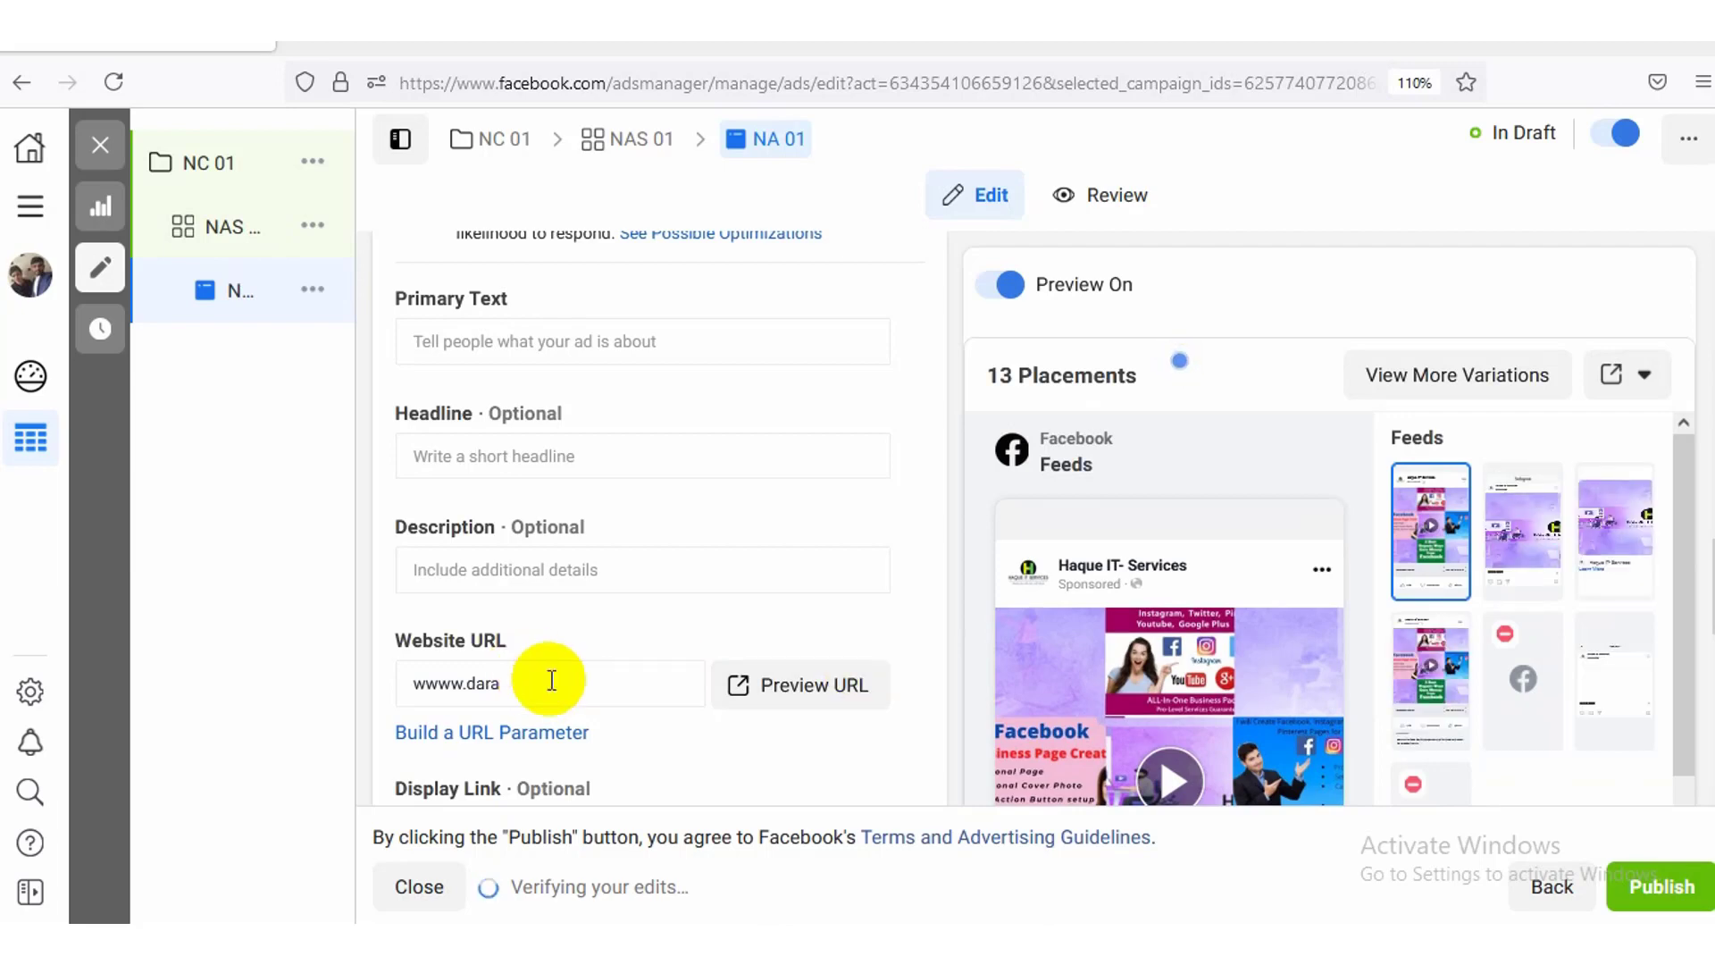
click(551, 681)
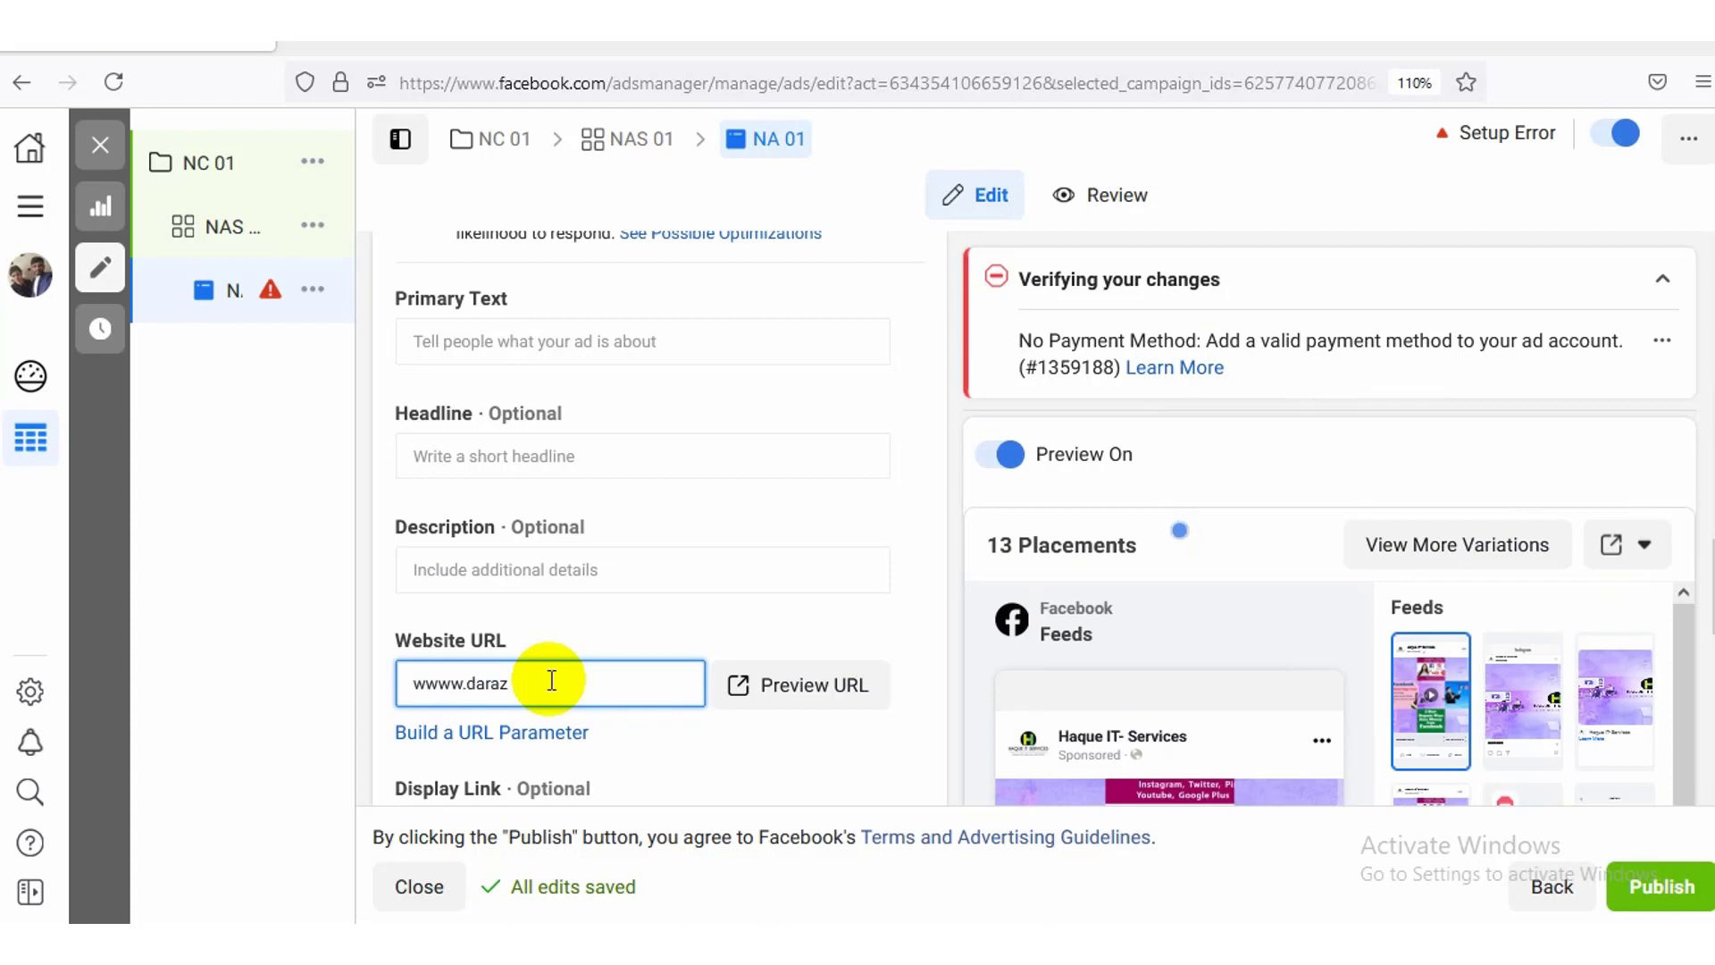
text(.com)
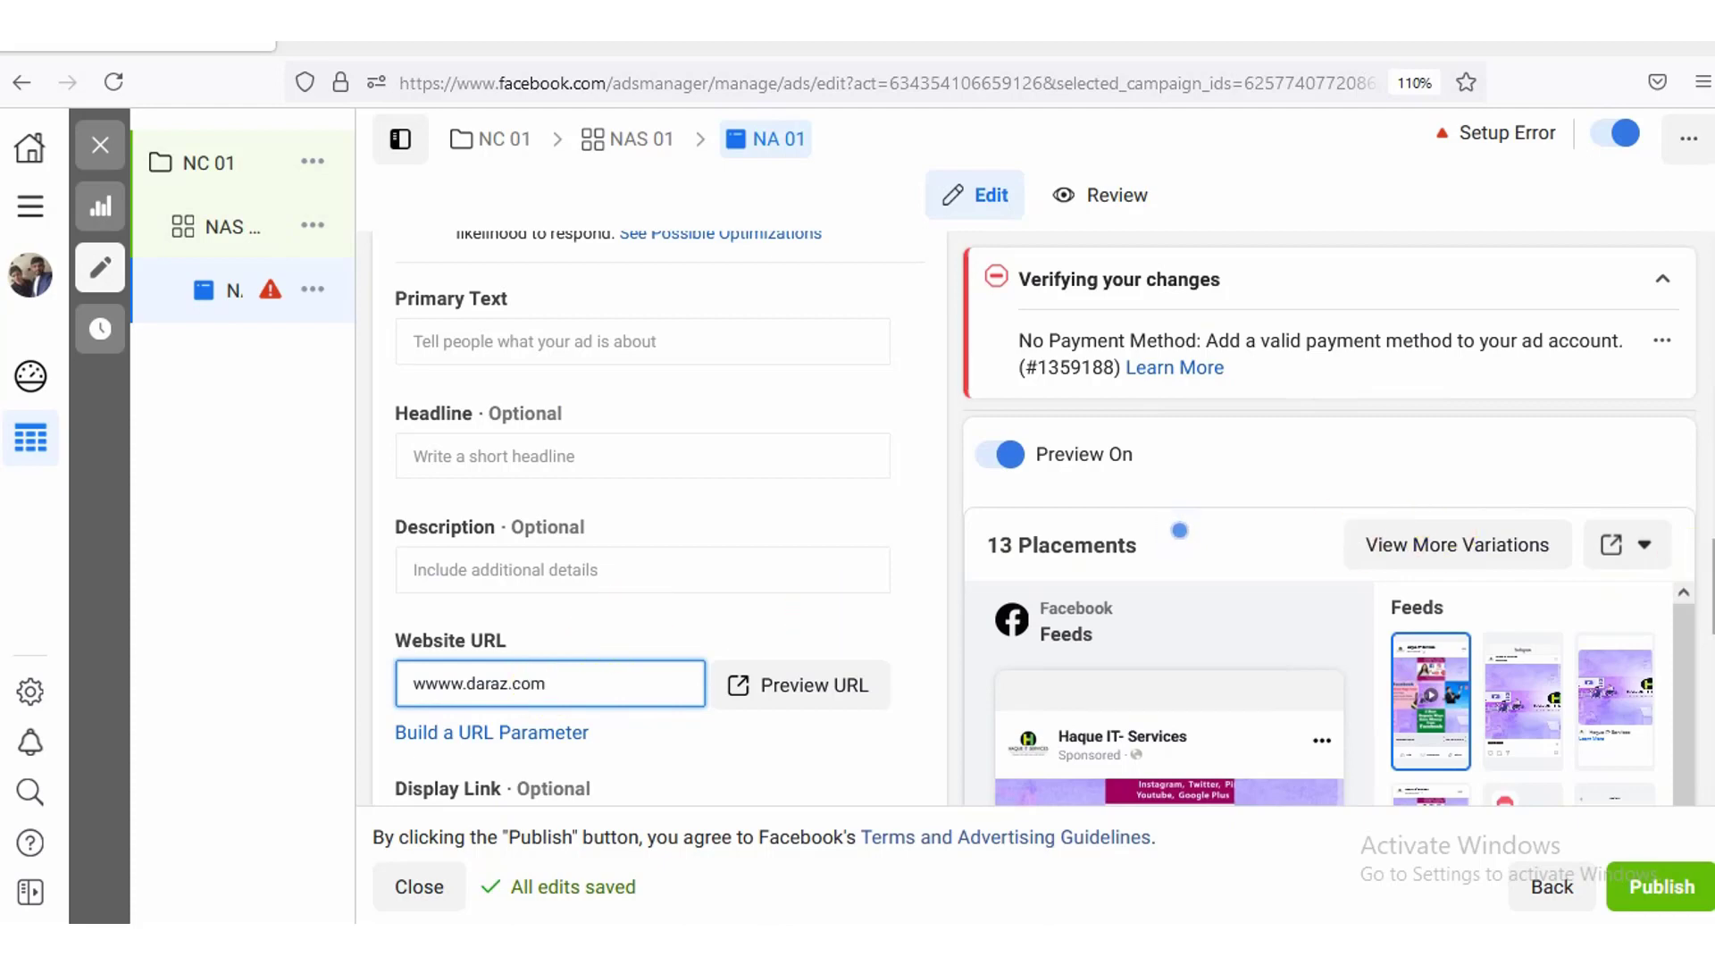
Step: Examine the ad's previews across its placements and play the video in the Facebook Feeds preview
scroll(641, 516, down, 2)
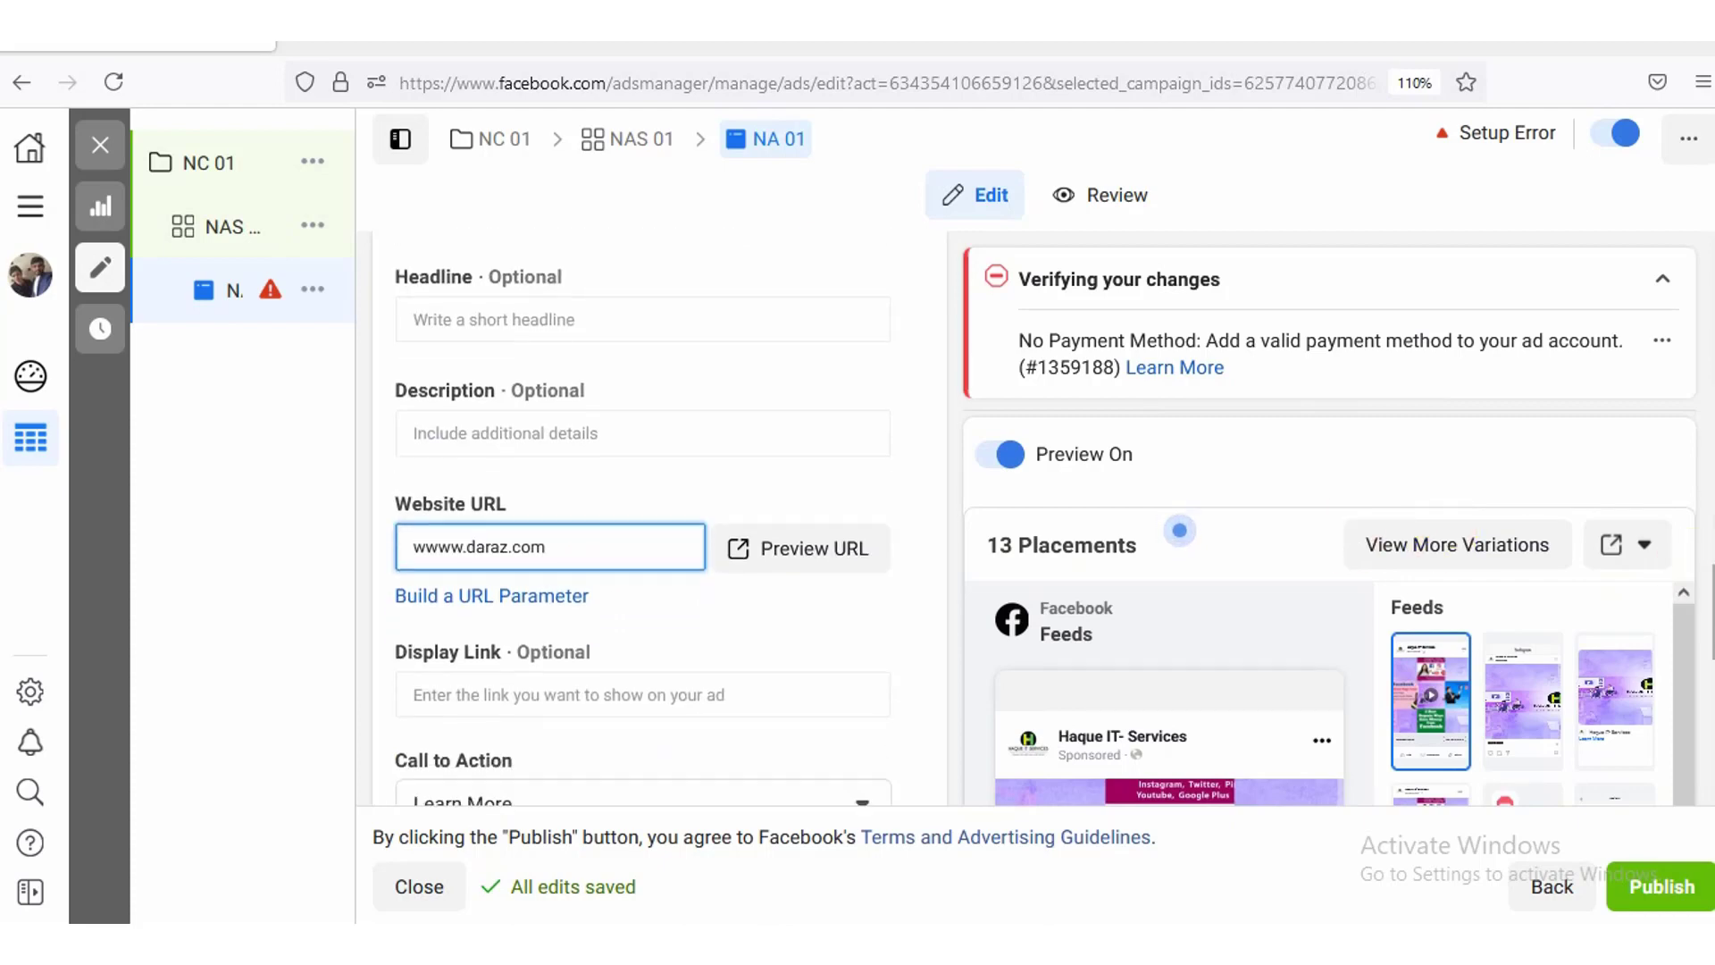
scroll(641, 516, up, 2)
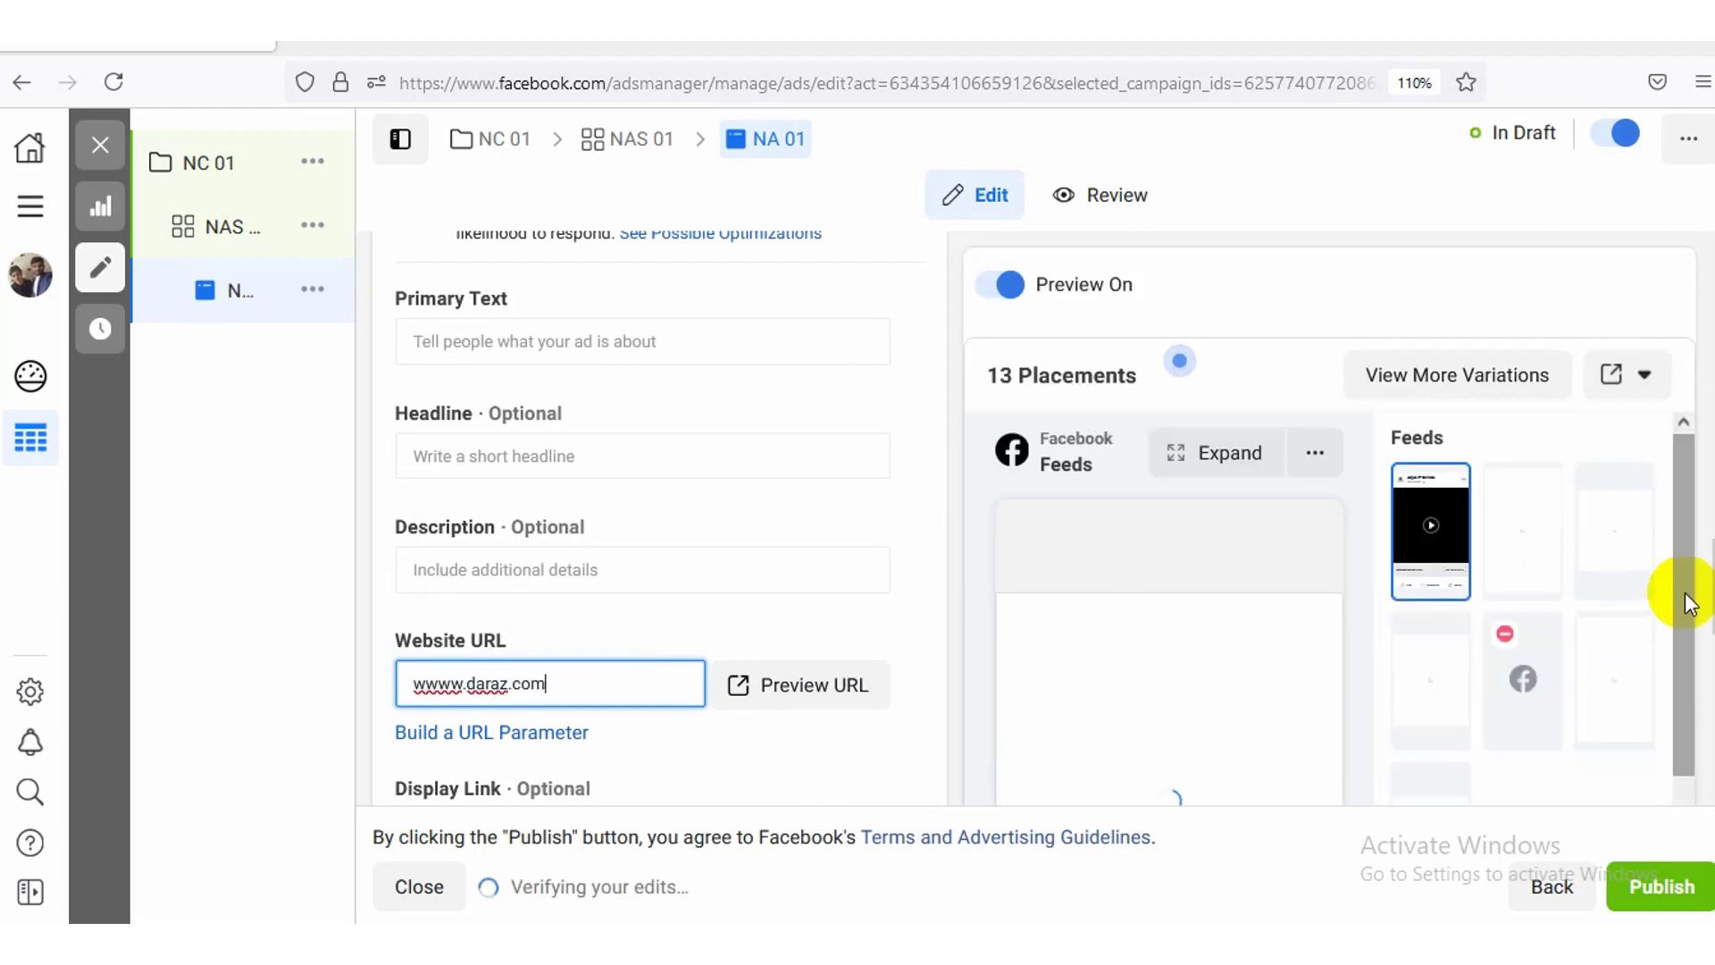
drag(1692, 558, 1691, 620)
scroll(643, 518, down, 1)
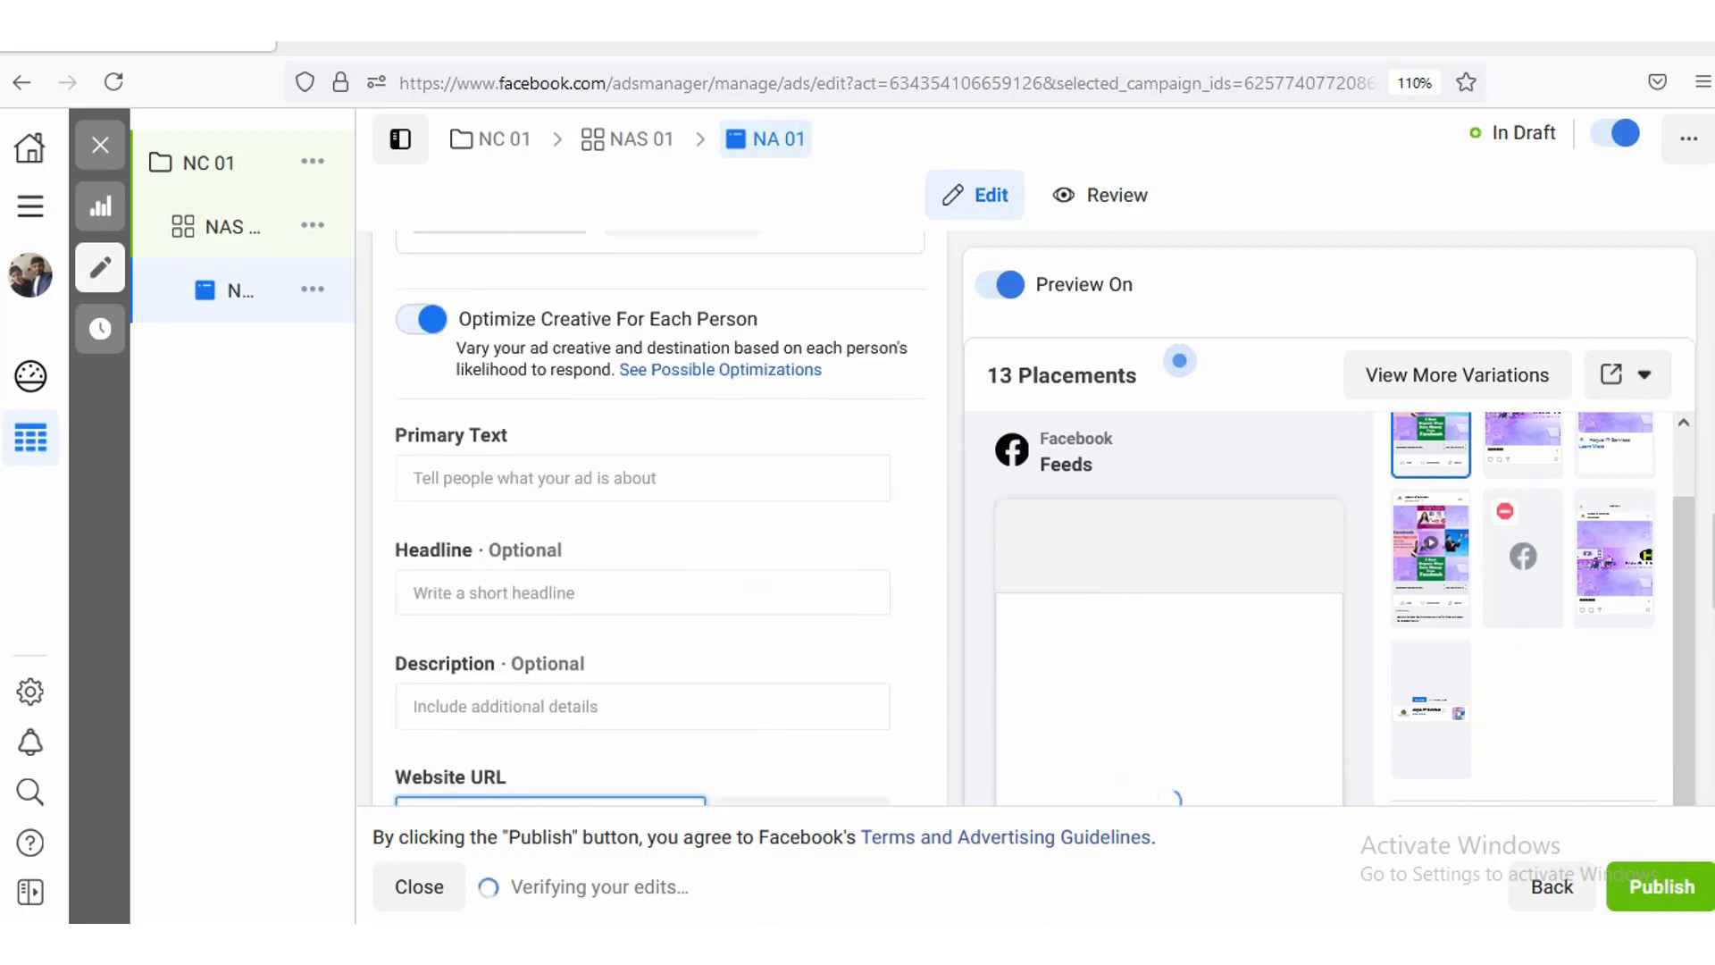
drag(1695, 596, 1695, 551)
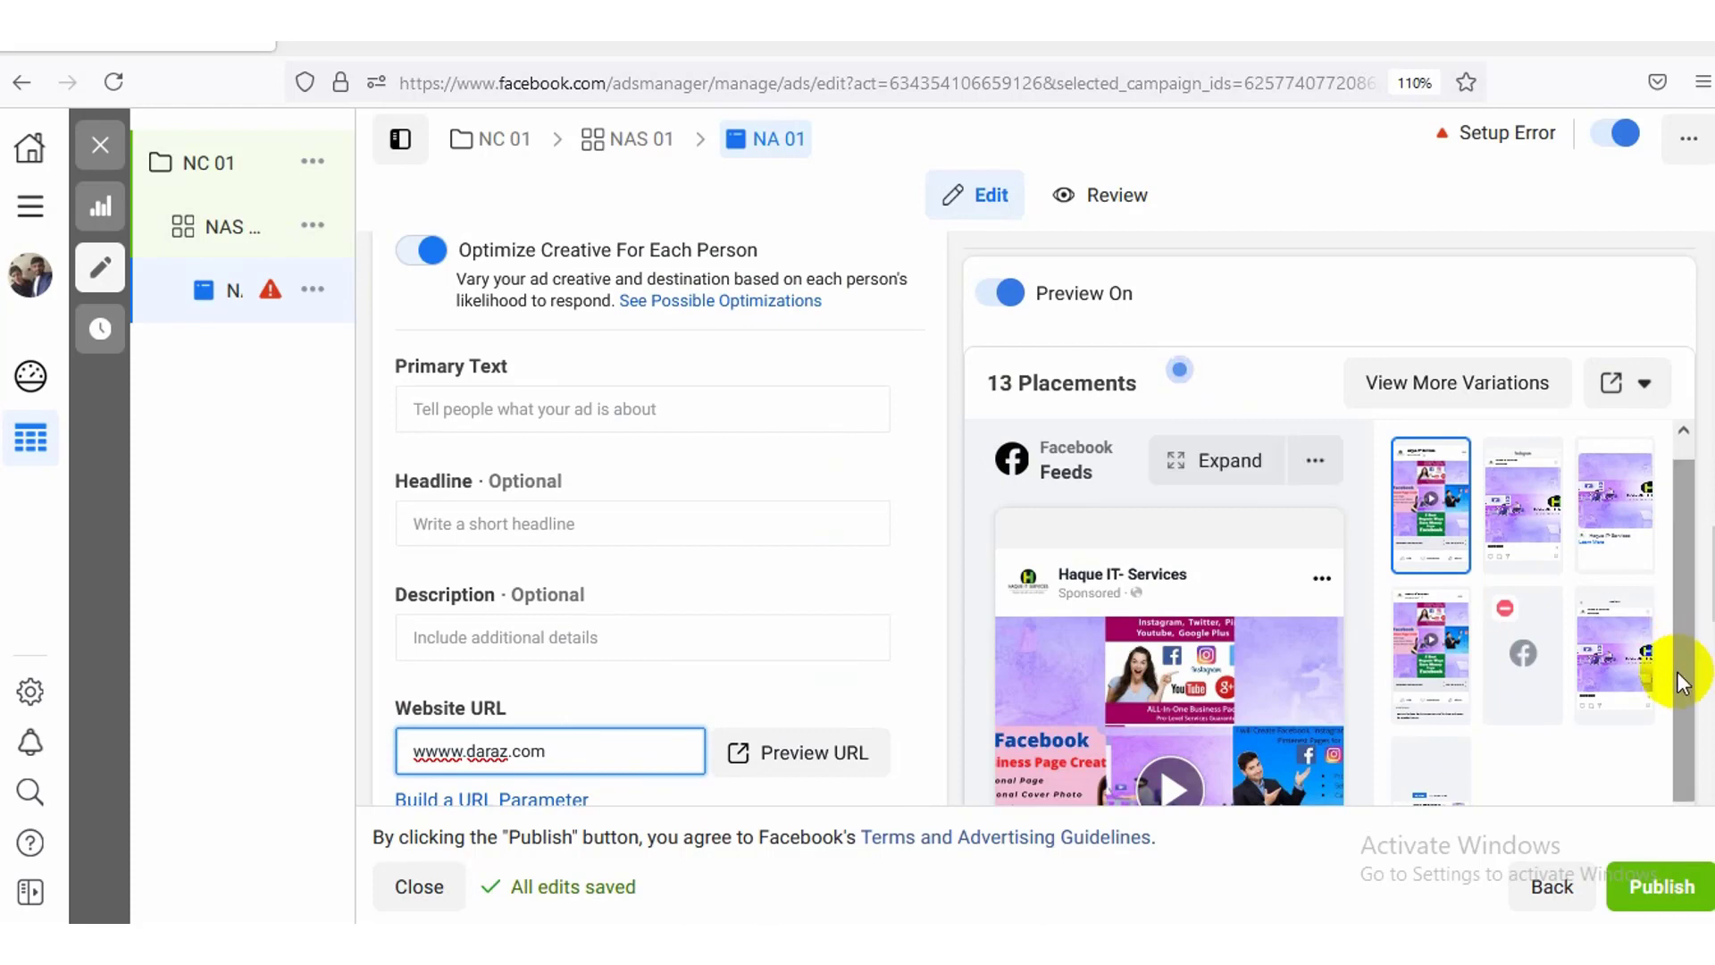
drag(1675, 682, 1677, 709)
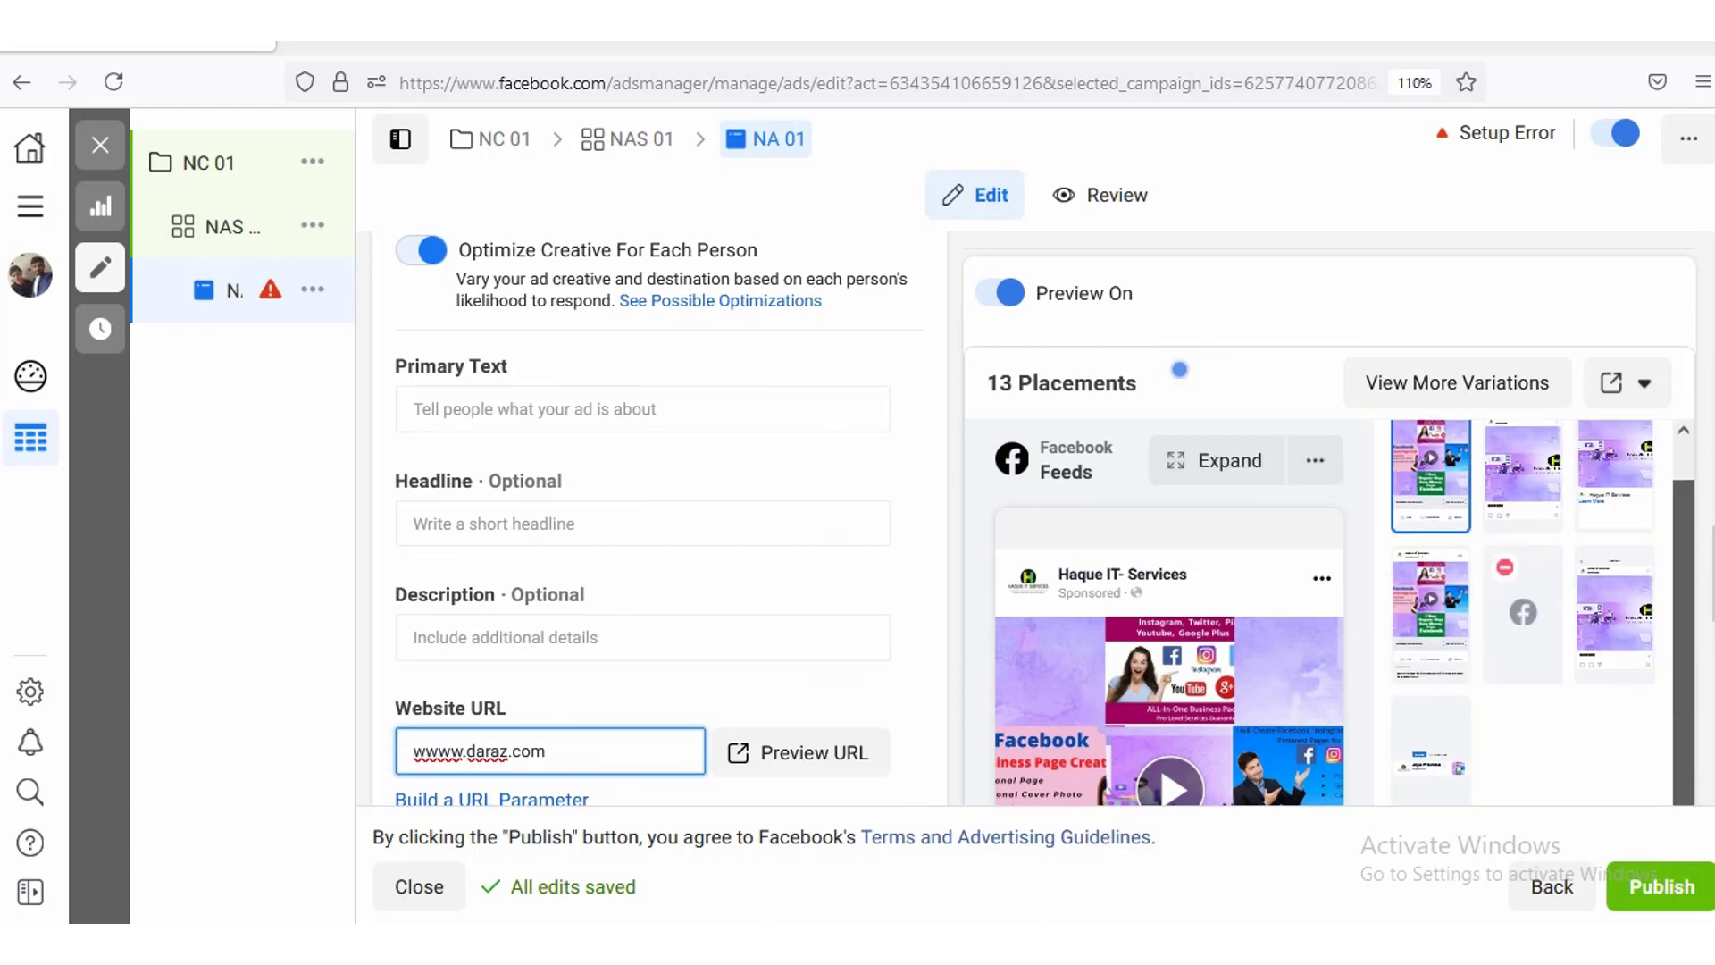
scroll(1179, 369, down, 5)
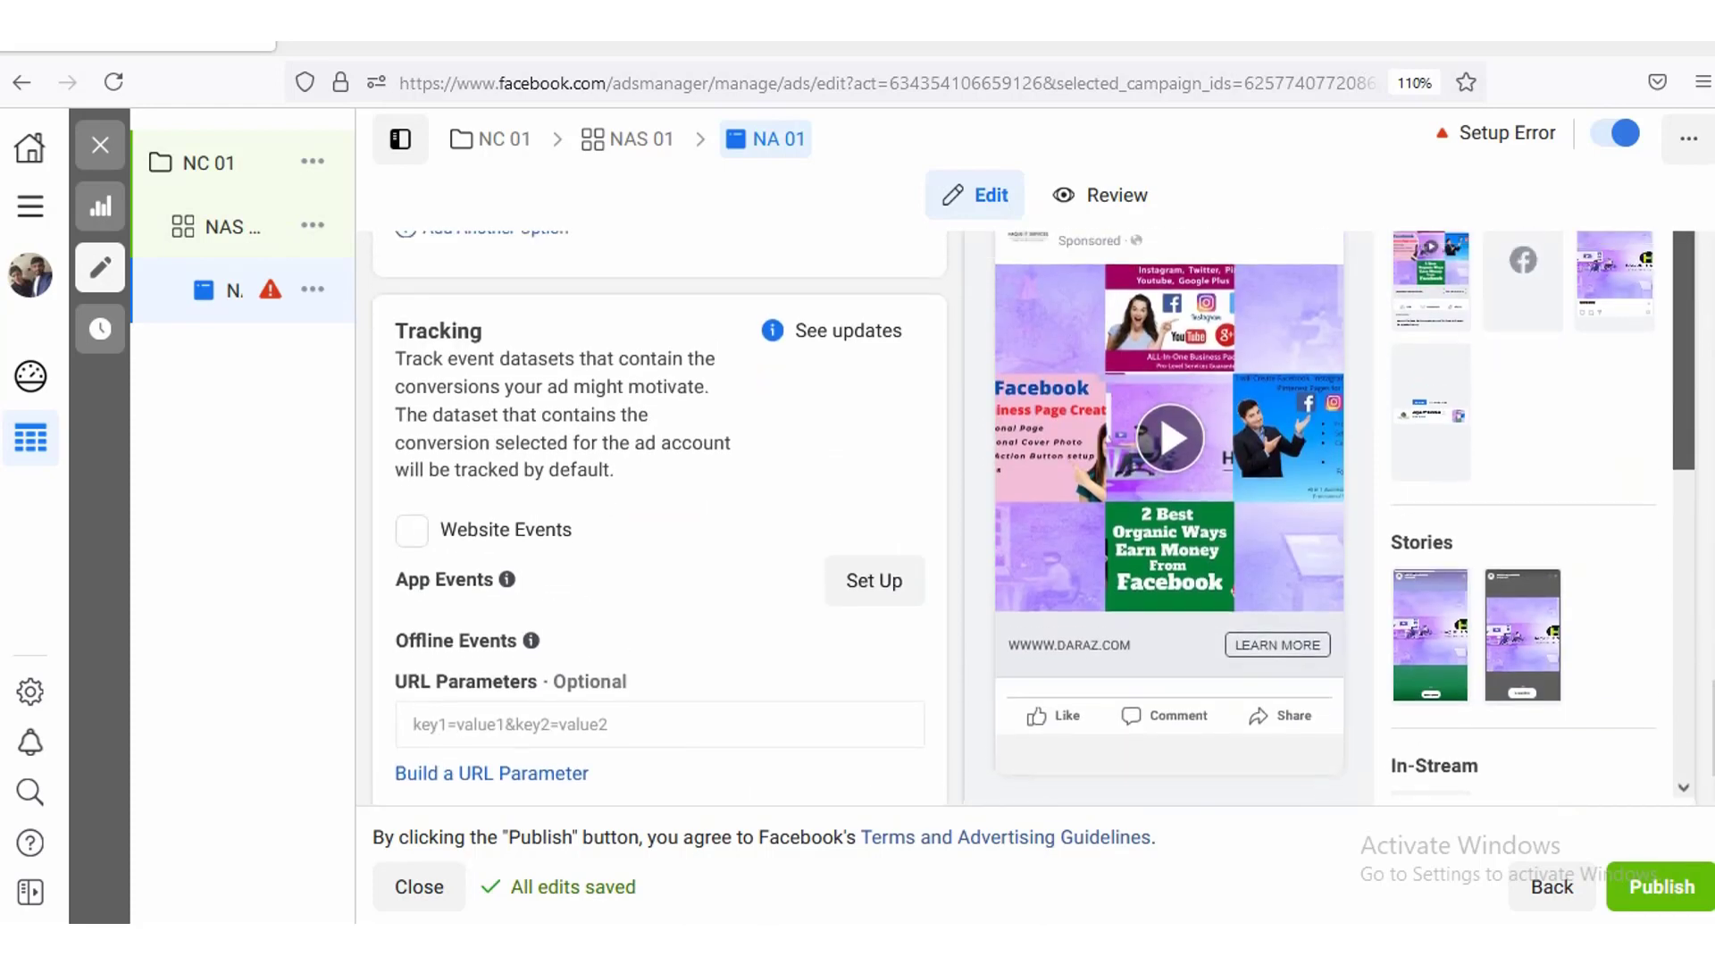
scroll(1059, 566, up, 1)
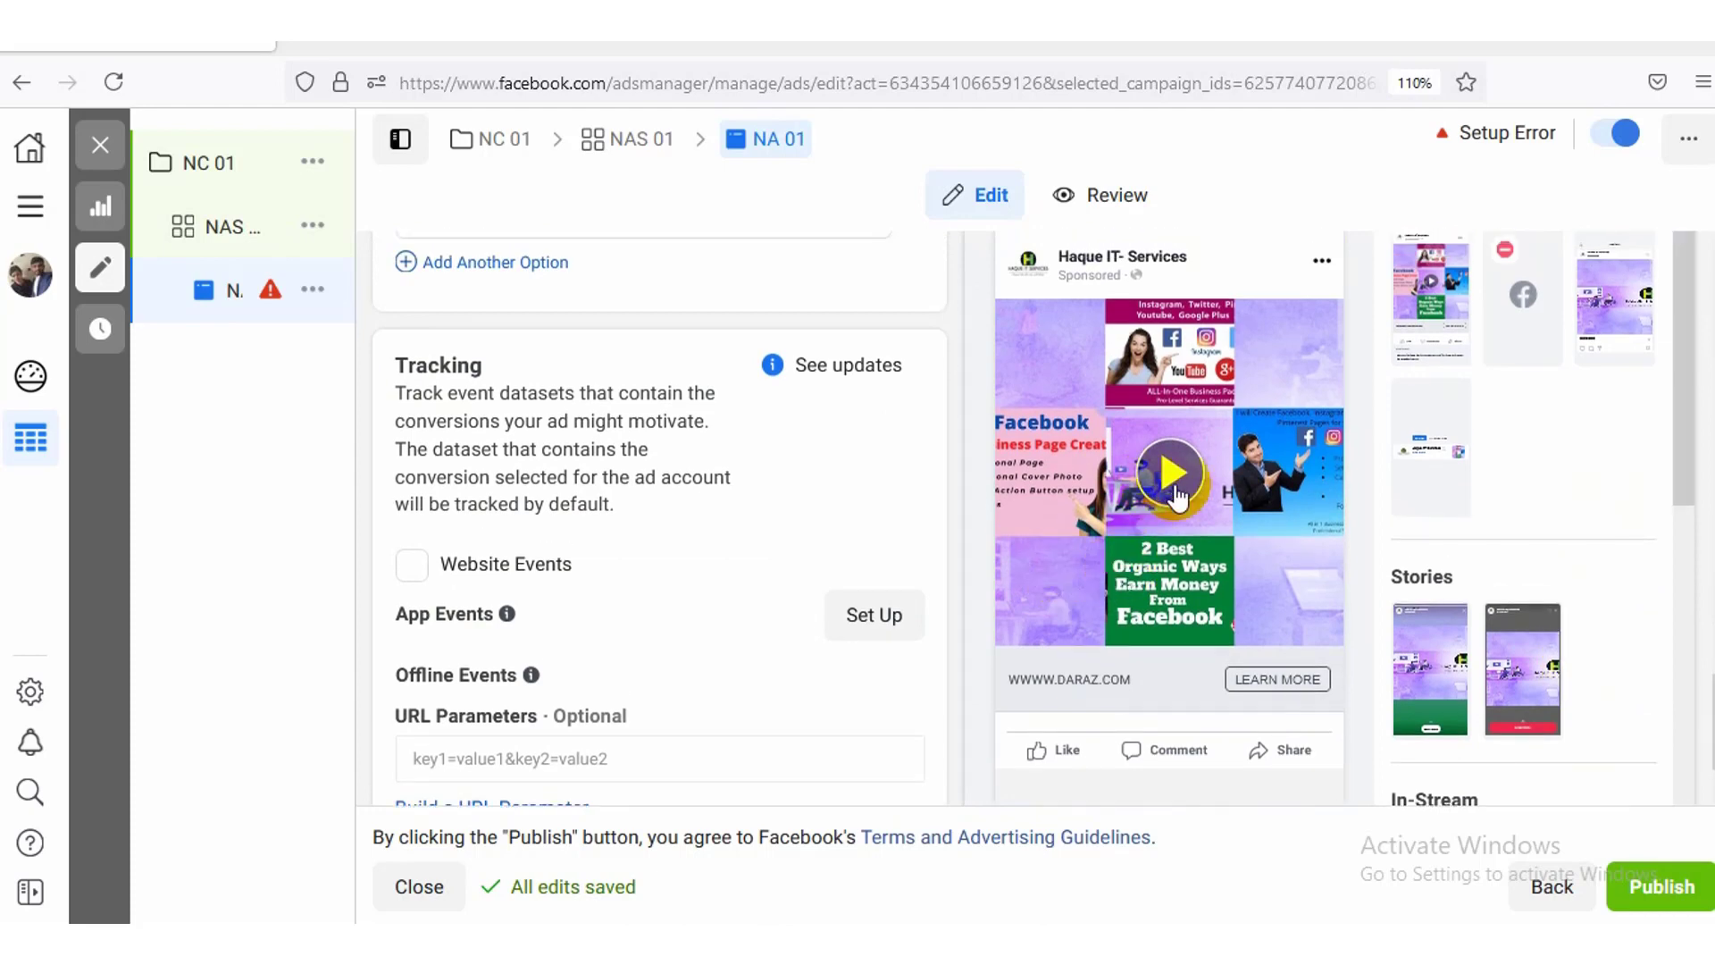
click(1177, 487)
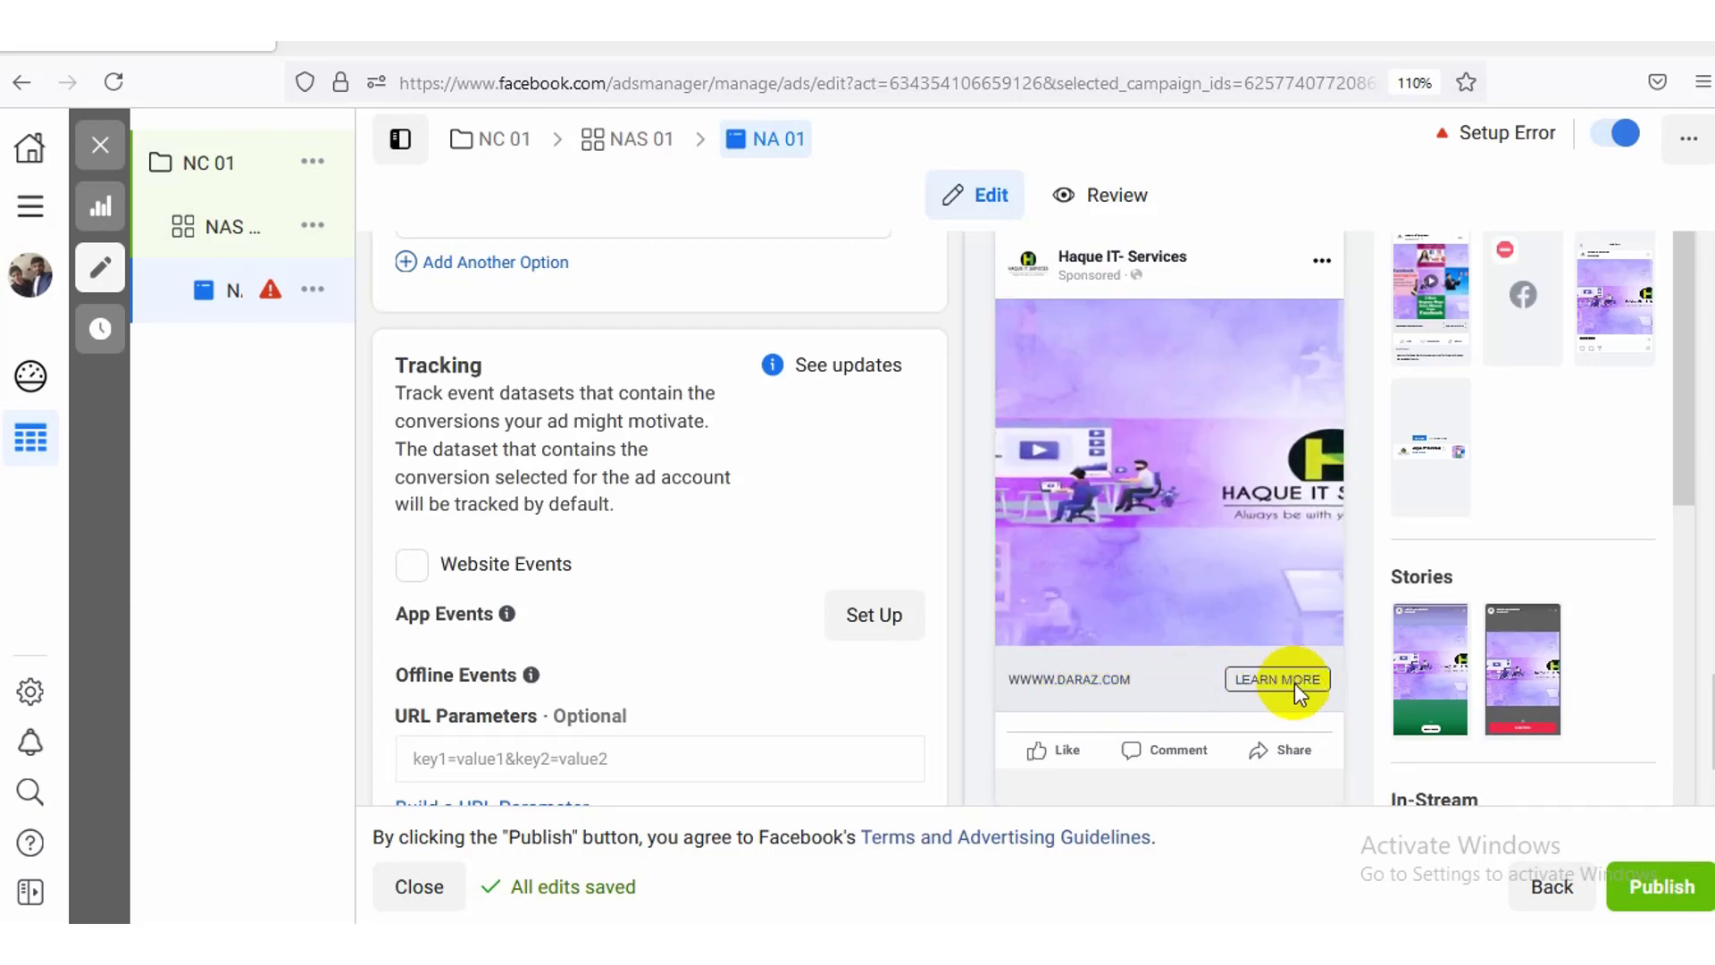
mouse_move(1107, 491)
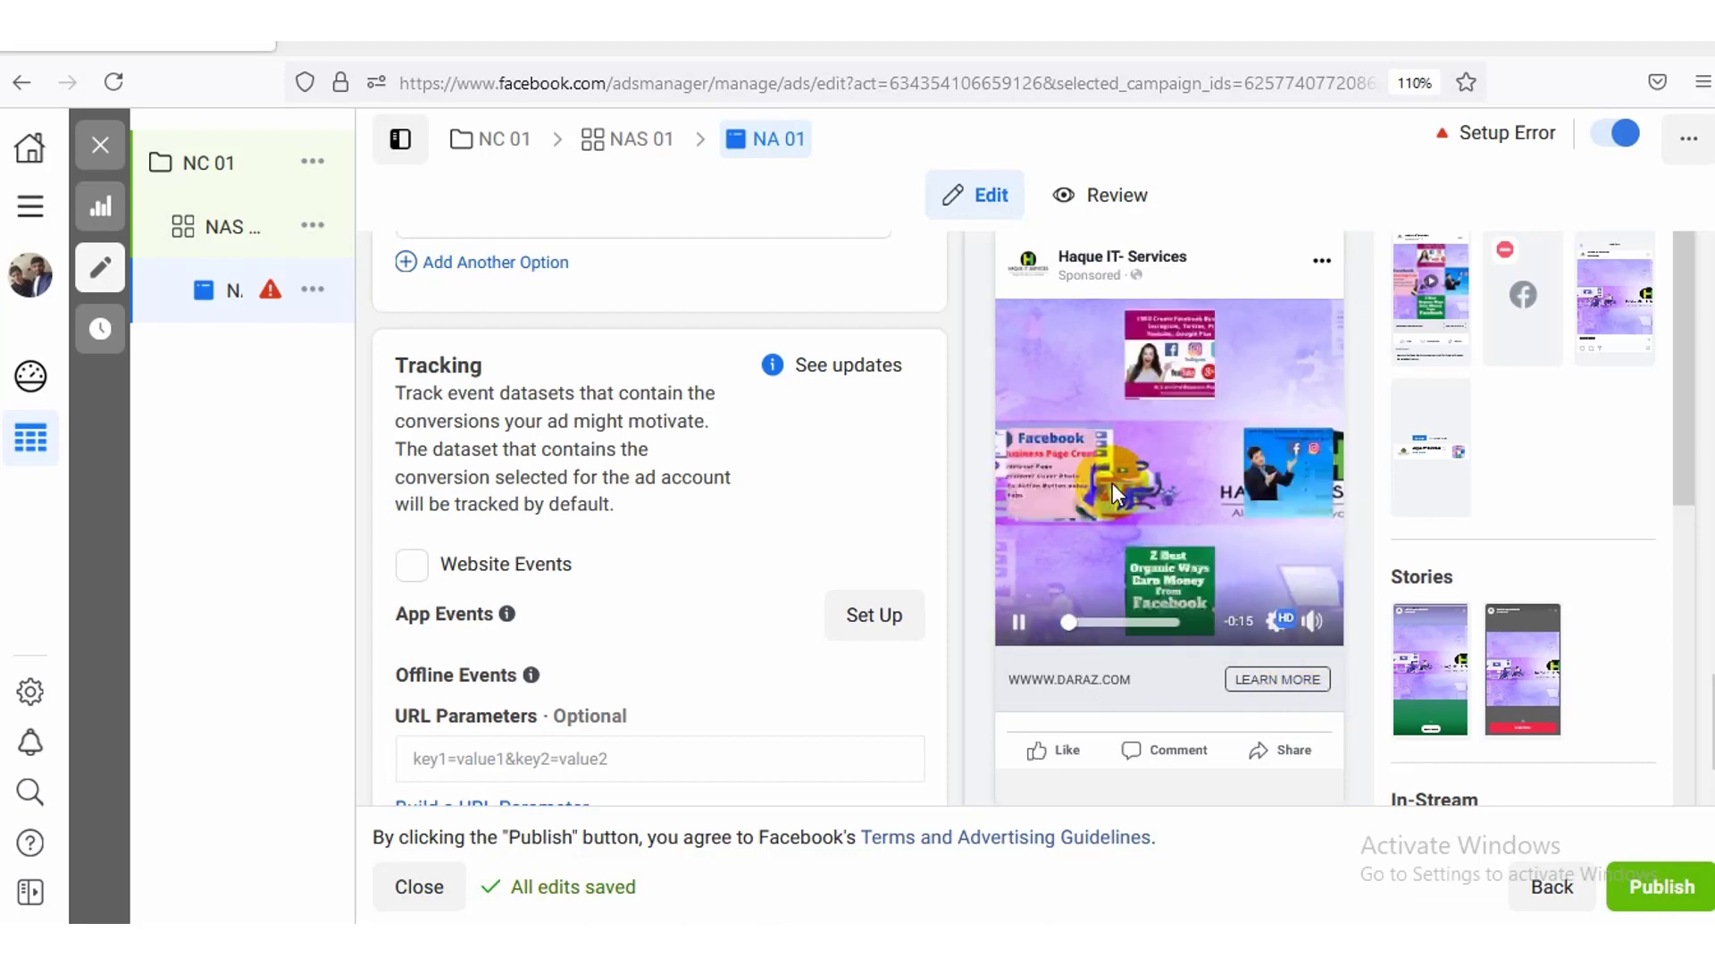